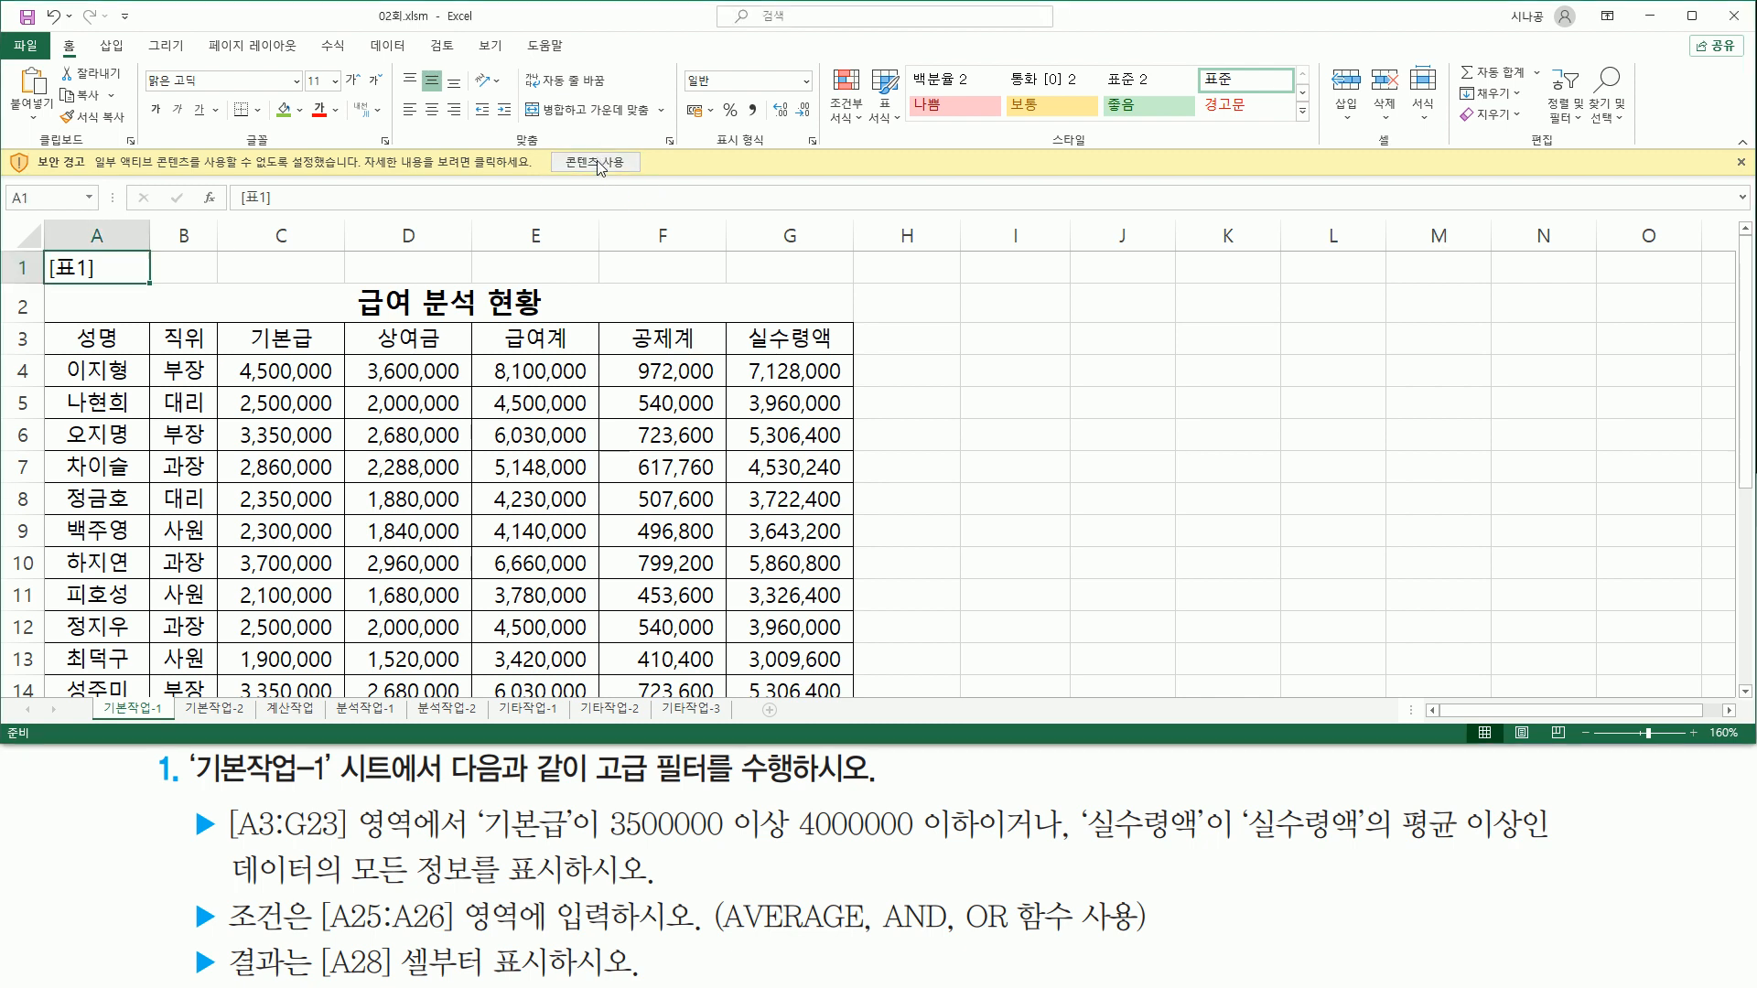
Step: Enable the blocked active content in the workbook 02회.xlsm
click(600, 163)
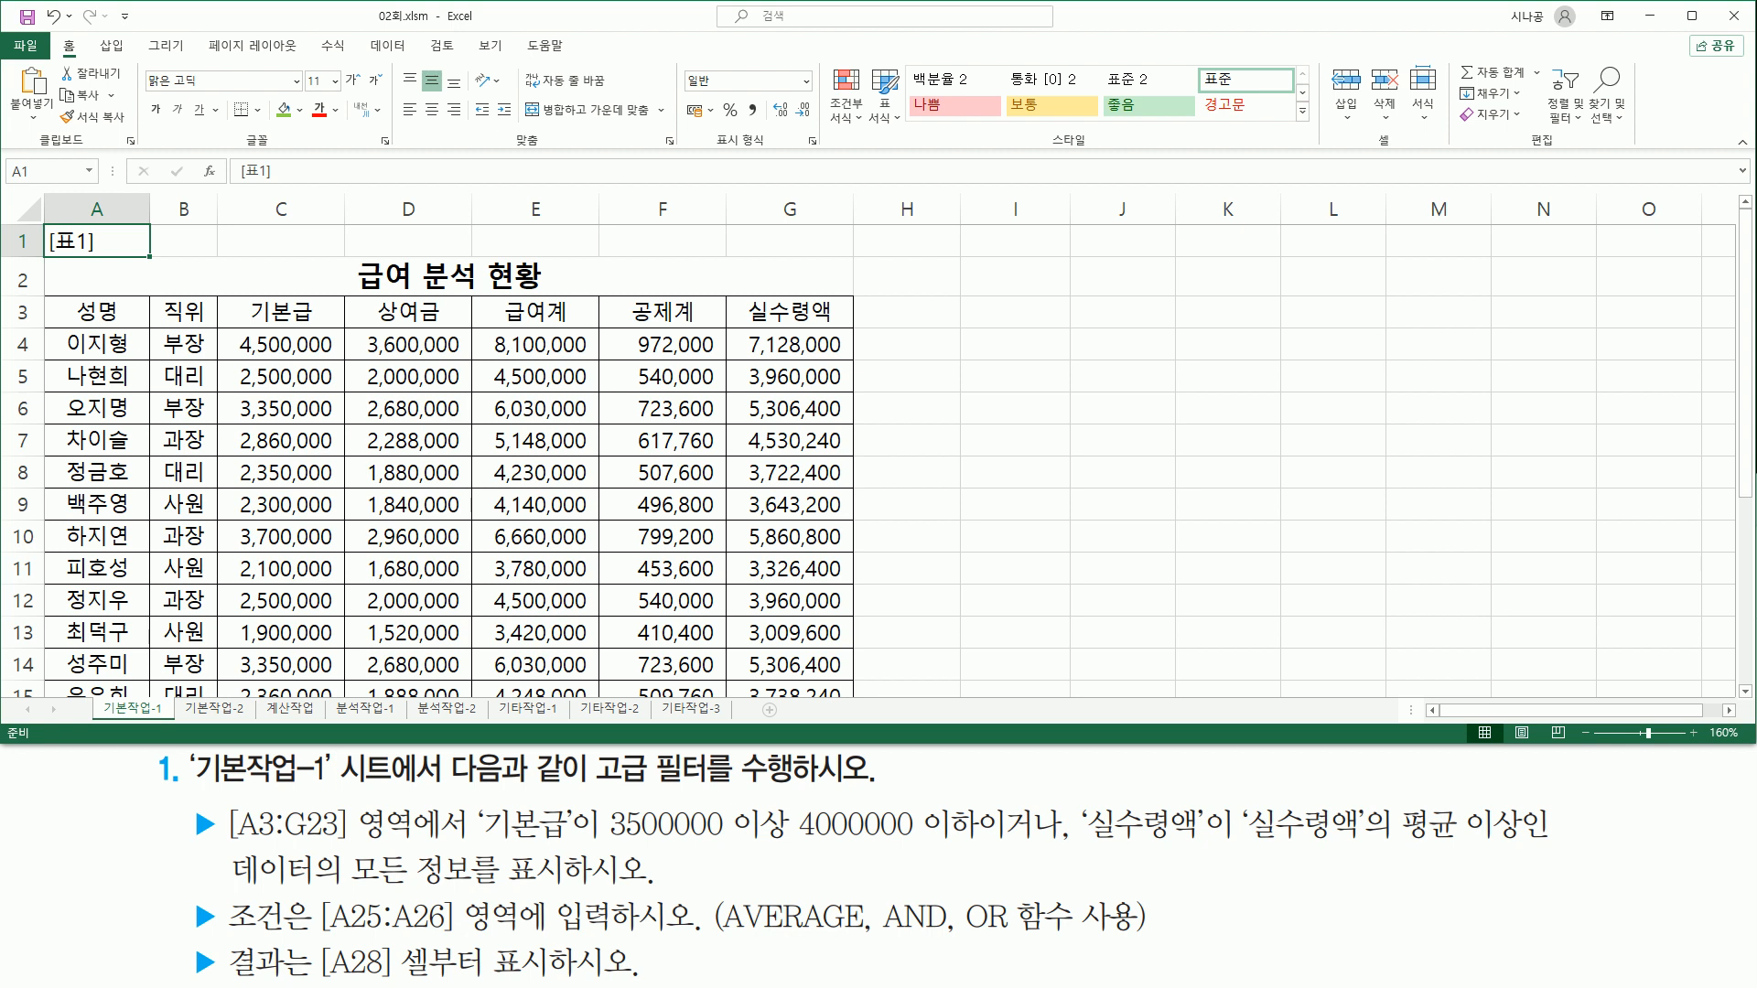
drag(198, 789, 329, 787)
drag(593, 787, 815, 789)
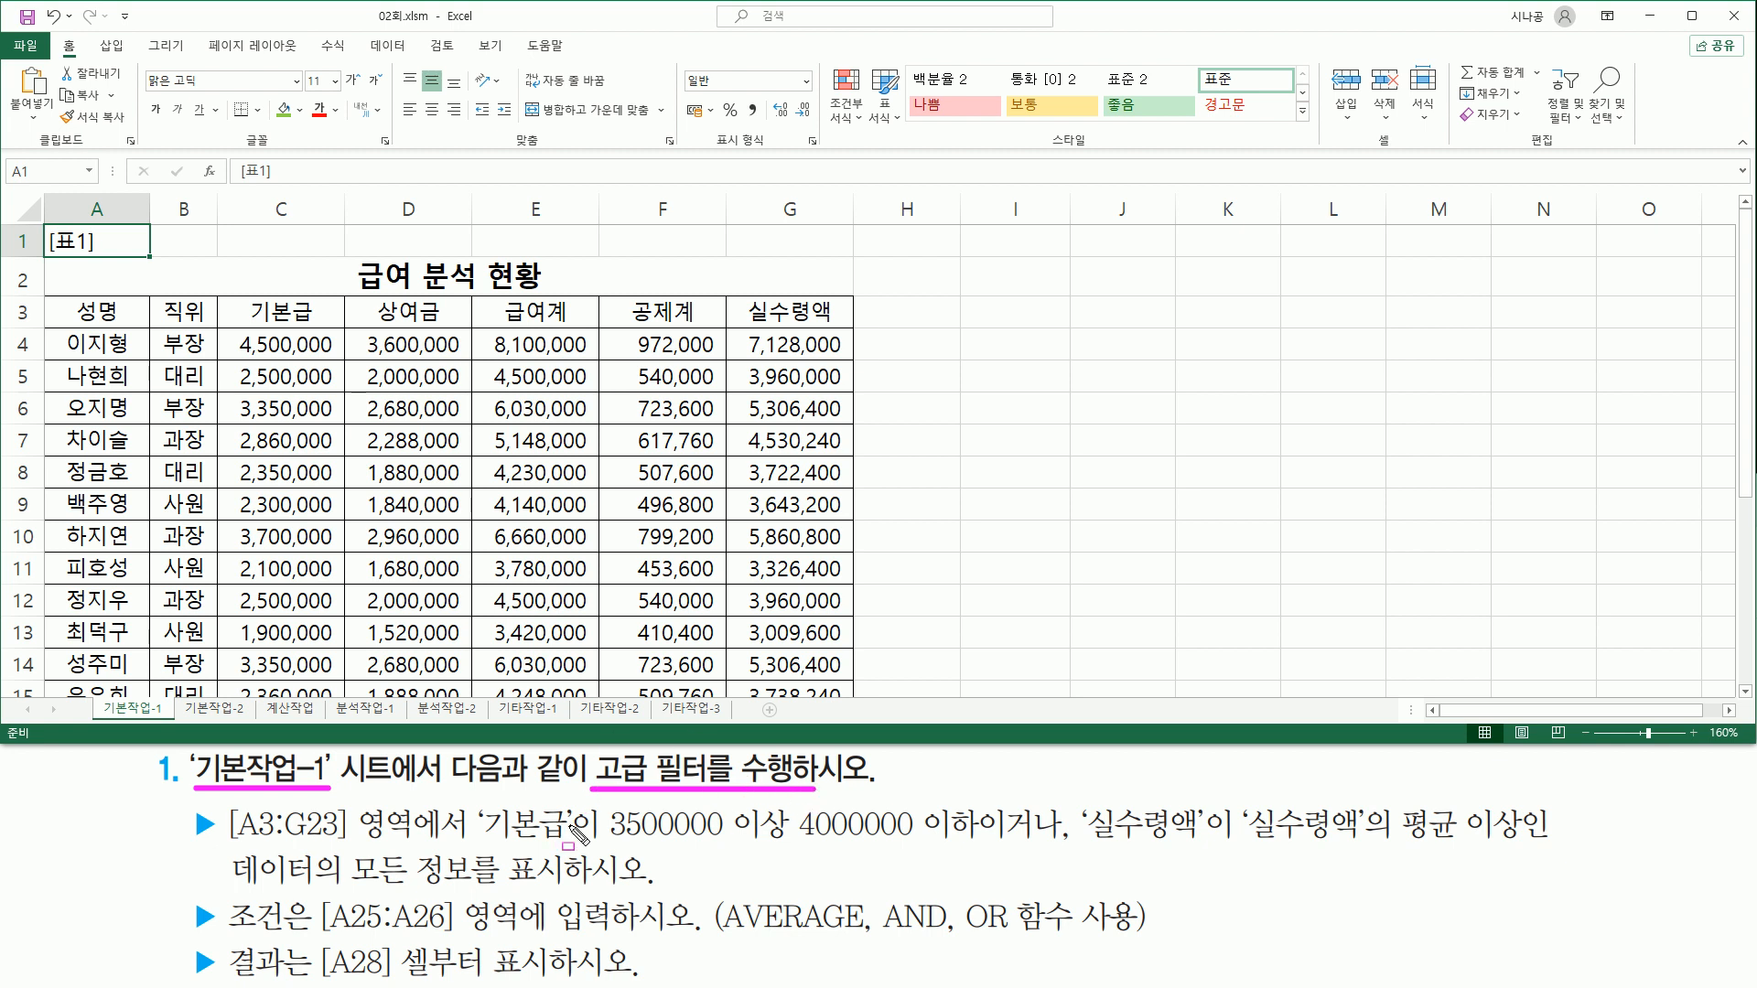
key(Escape)
drag(95, 695, 171, 720)
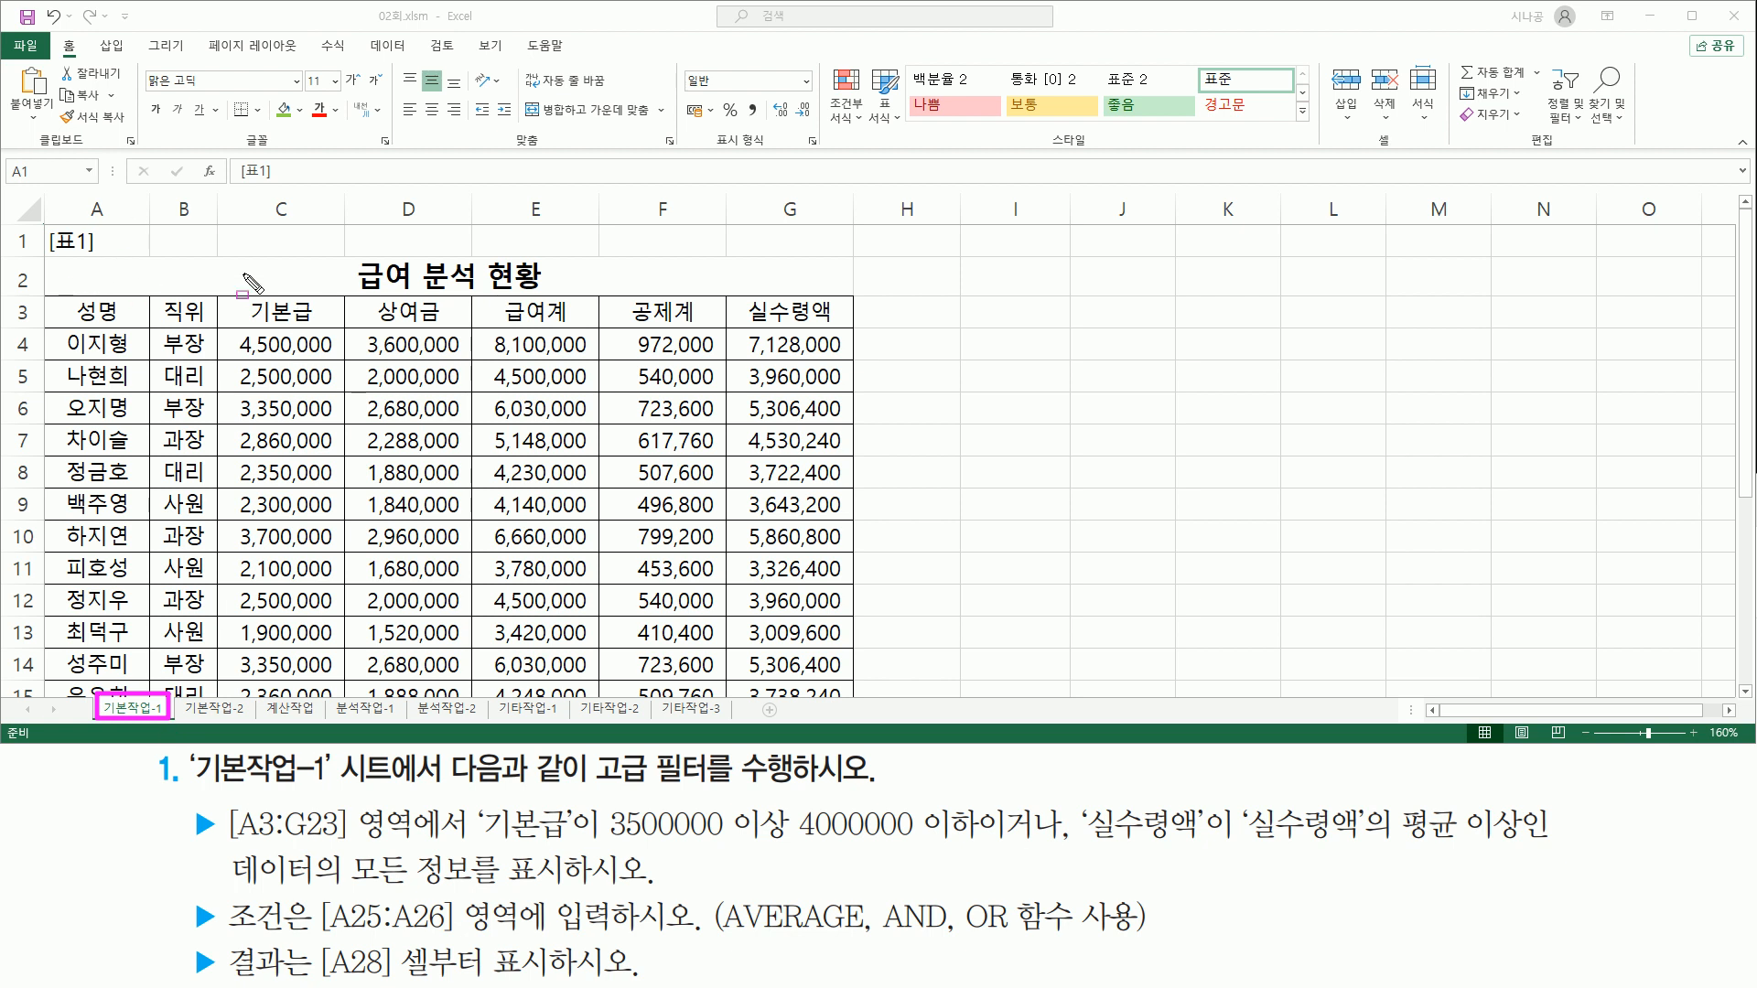
mouse_move(43, 300)
mouse_down()
mouse_move(295, 445)
mouse_move(847, 639)
mouse_move(855, 697)
mouse_up()
key(Escape)
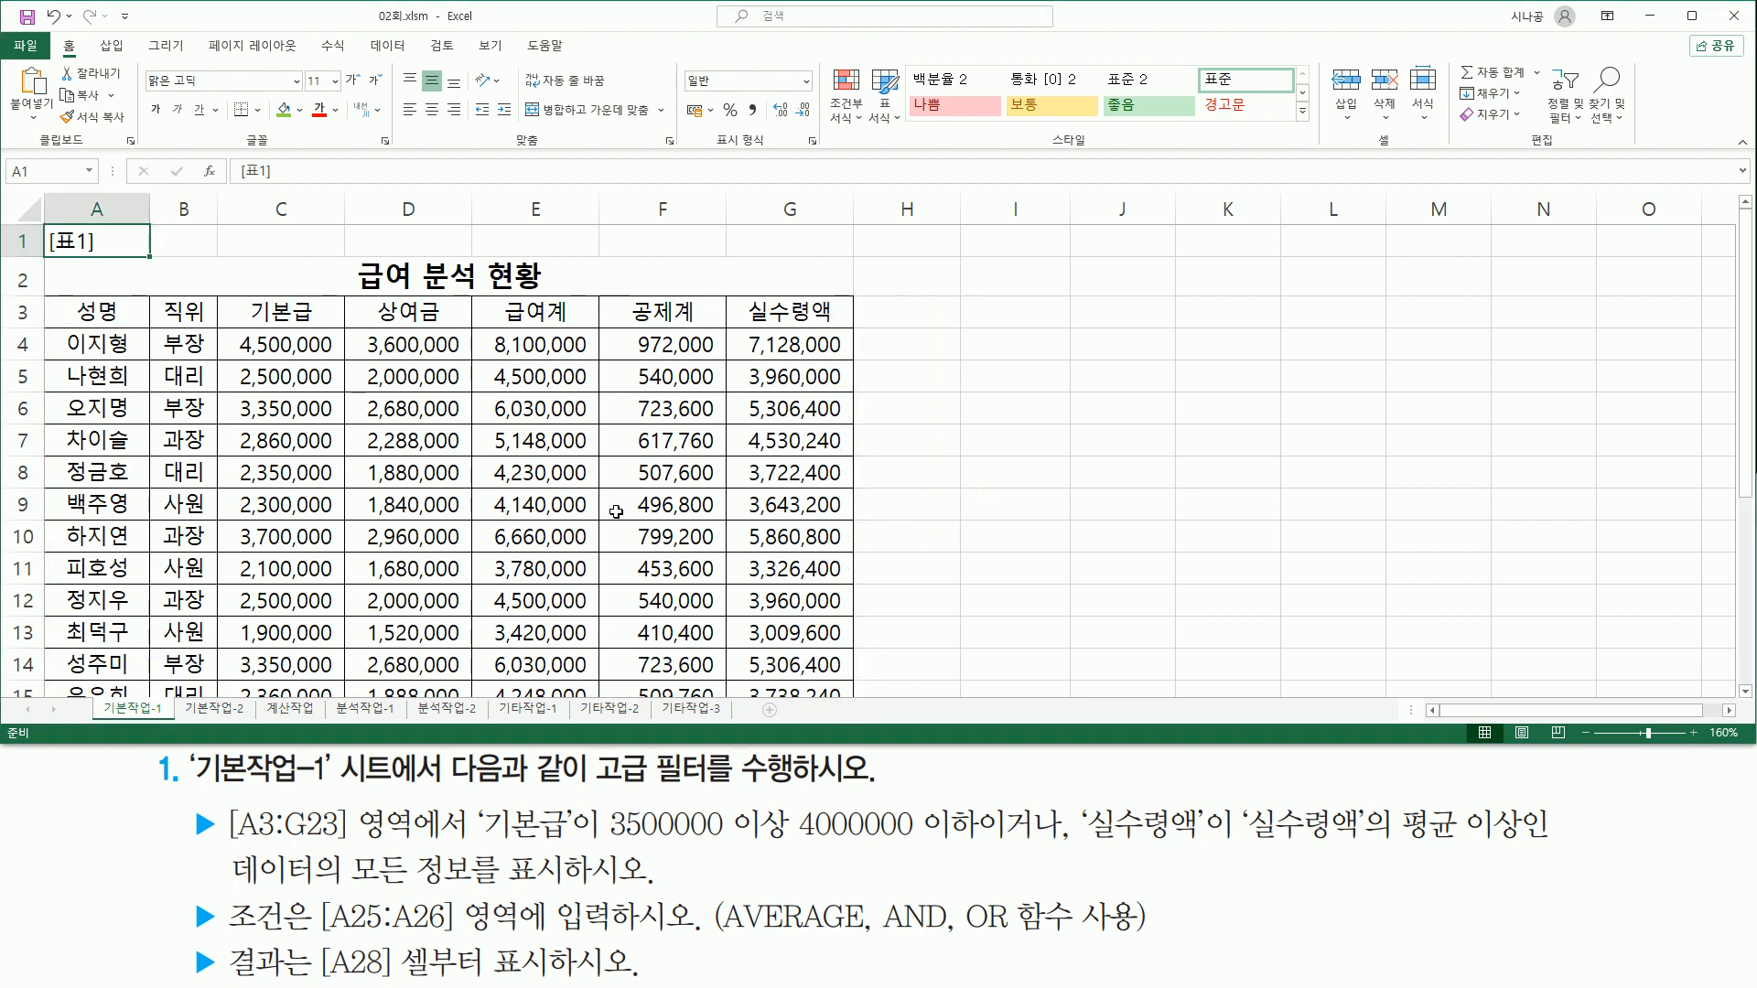
click(682, 499)
scroll(641, 500, down, 6)
scroll(612, 501, up, 6)
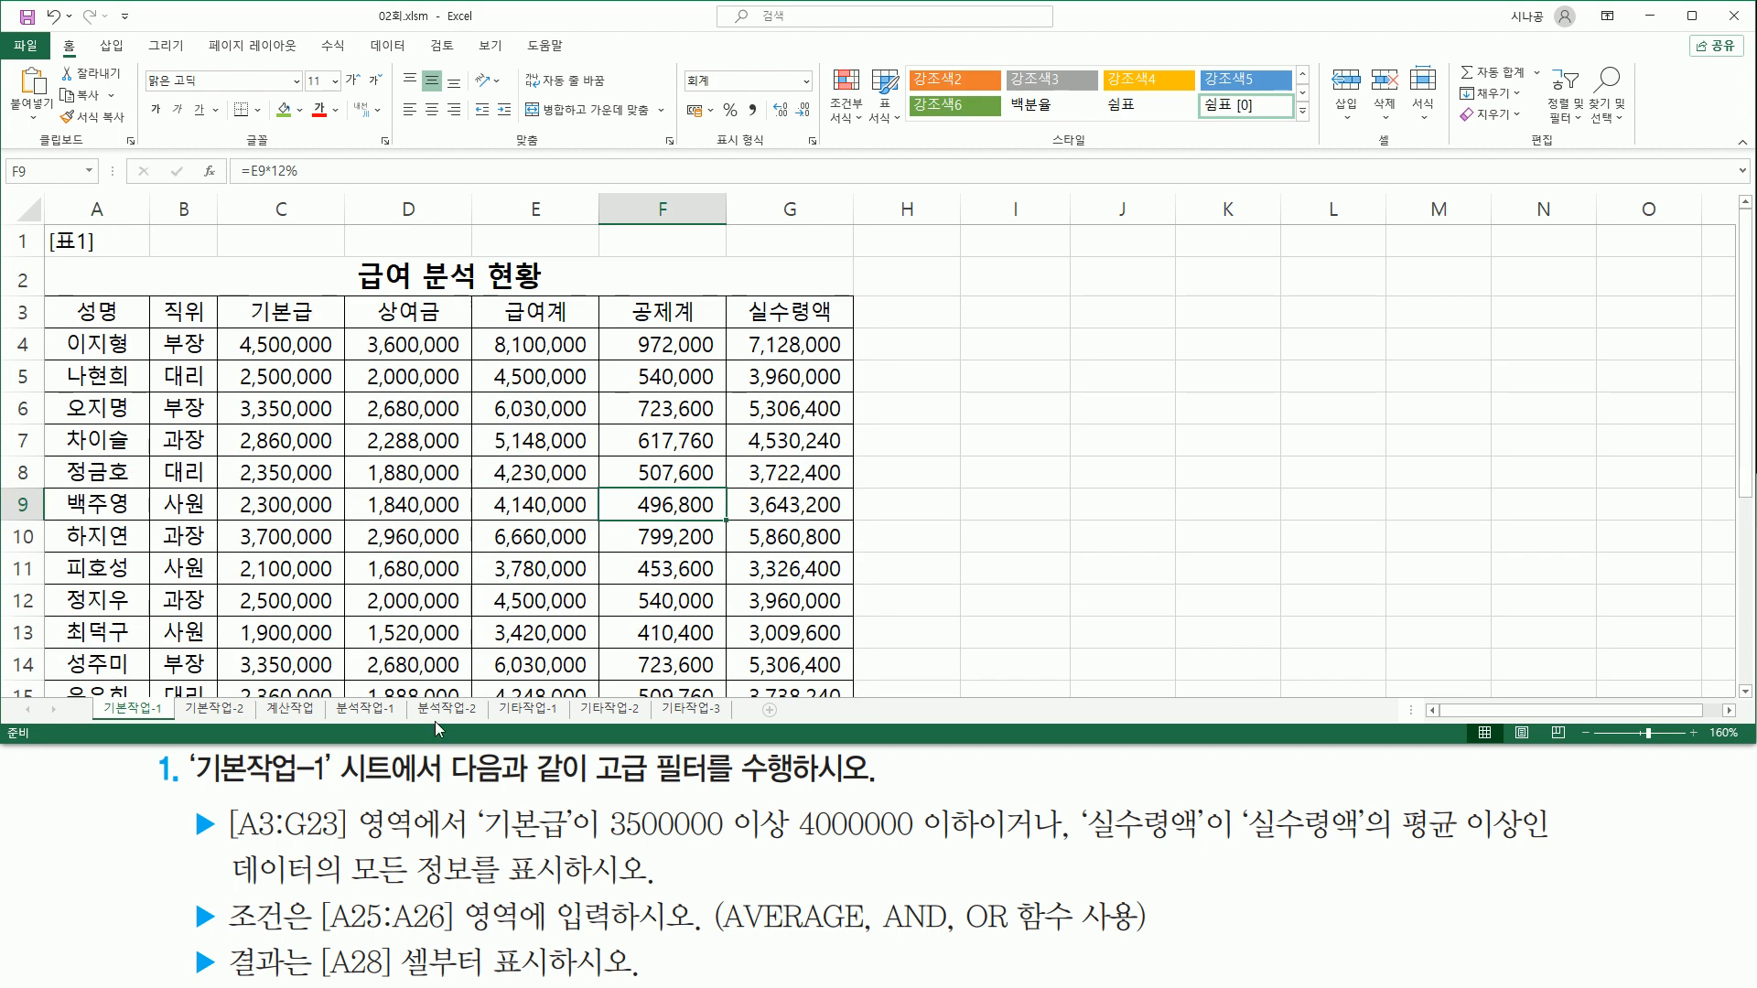
key(ctrl+2)
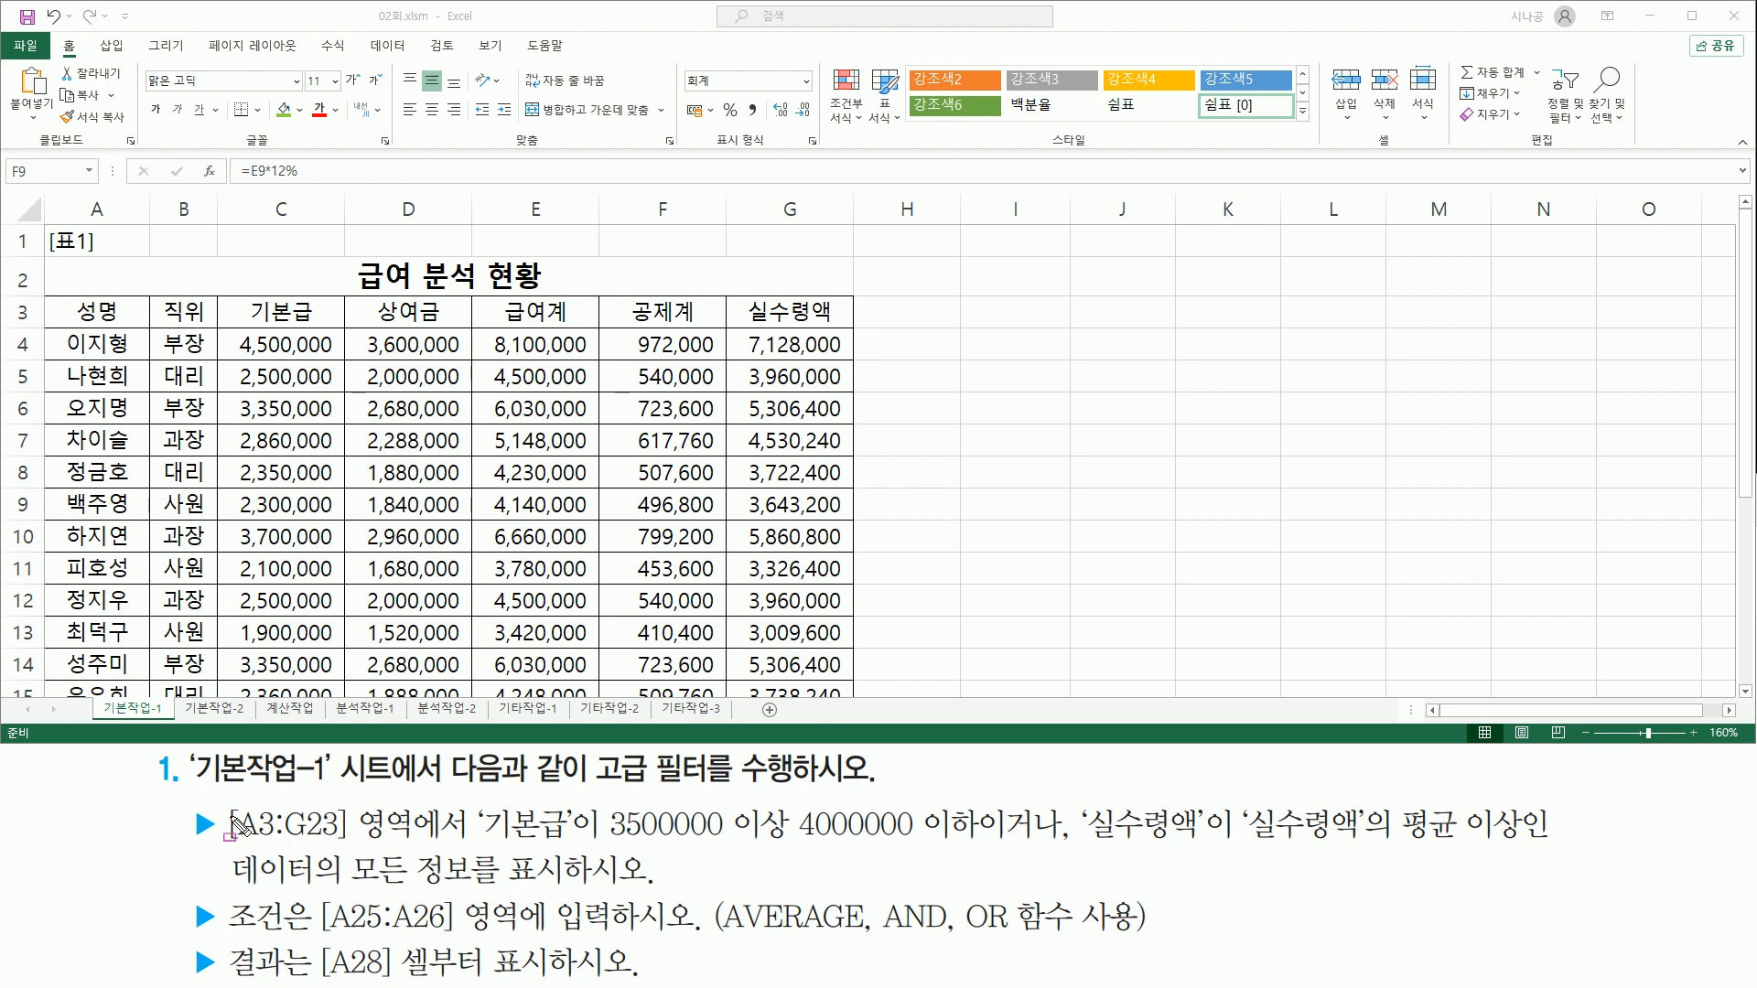
mouse_move(226, 805)
mouse_down()
mouse_move(245, 842)
mouse_move(471, 844)
mouse_up()
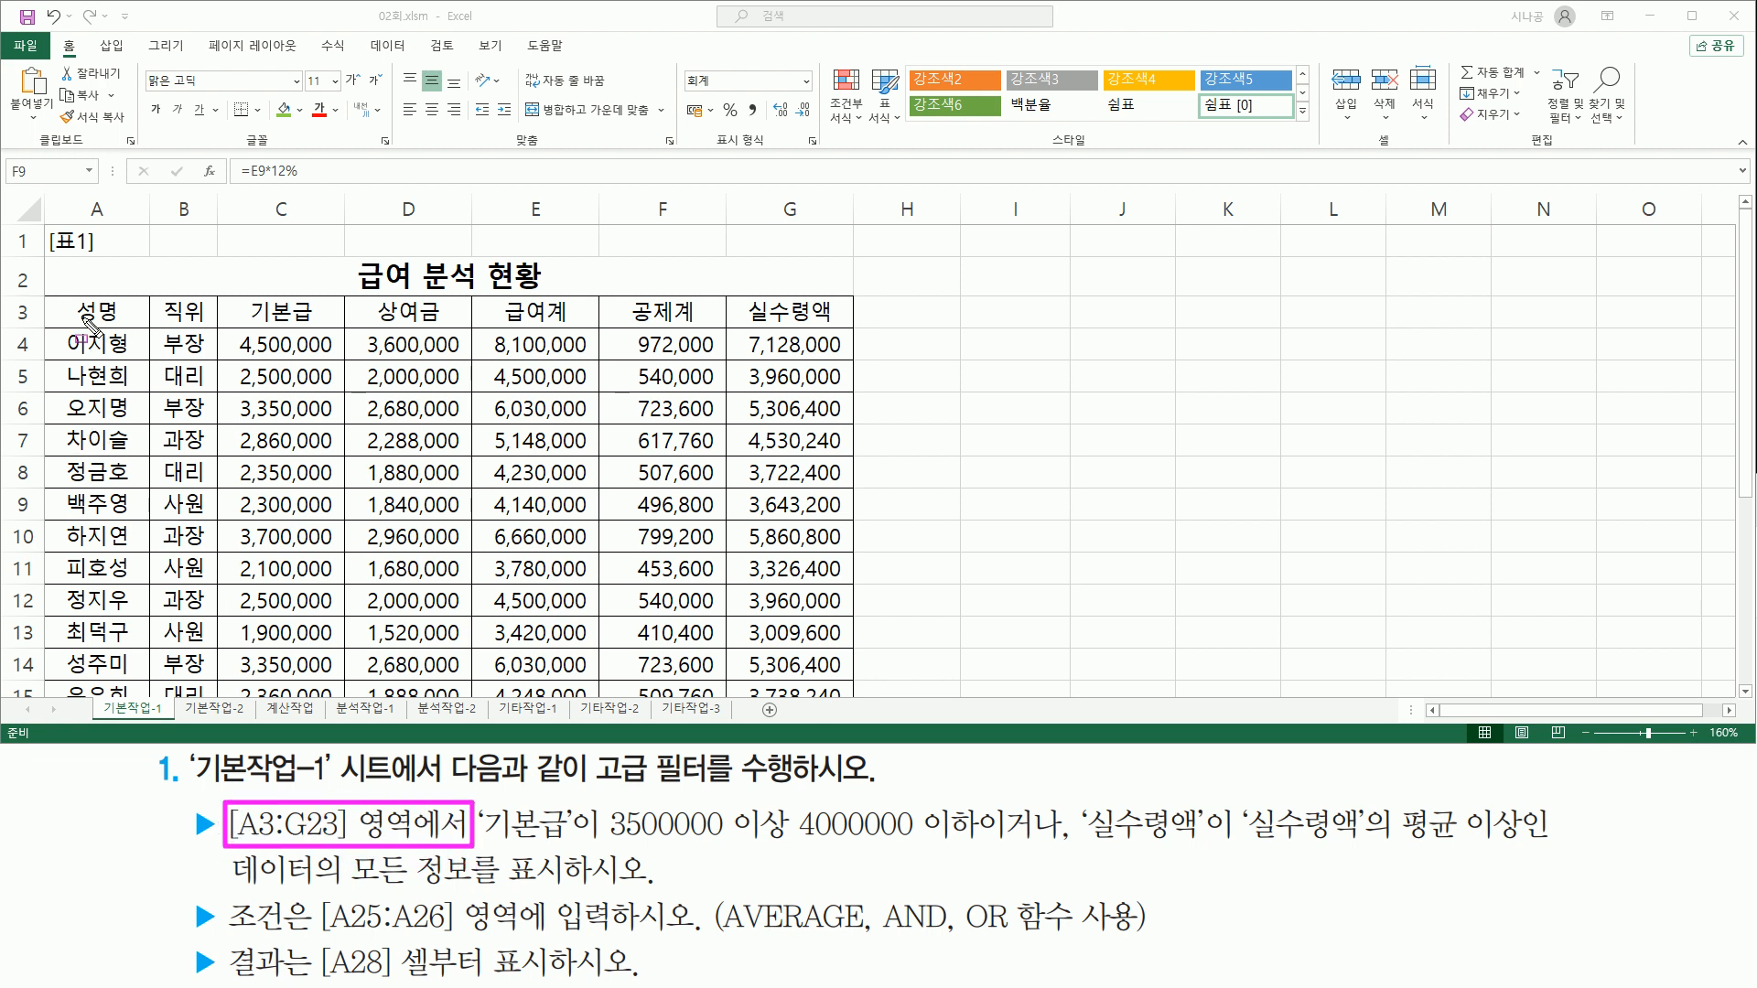
mouse_move(57, 297)
mouse_down()
mouse_move(136, 325)
mouse_move(518, 362)
mouse_move(761, 640)
mouse_move(837, 719)
mouse_move(847, 709)
mouse_up()
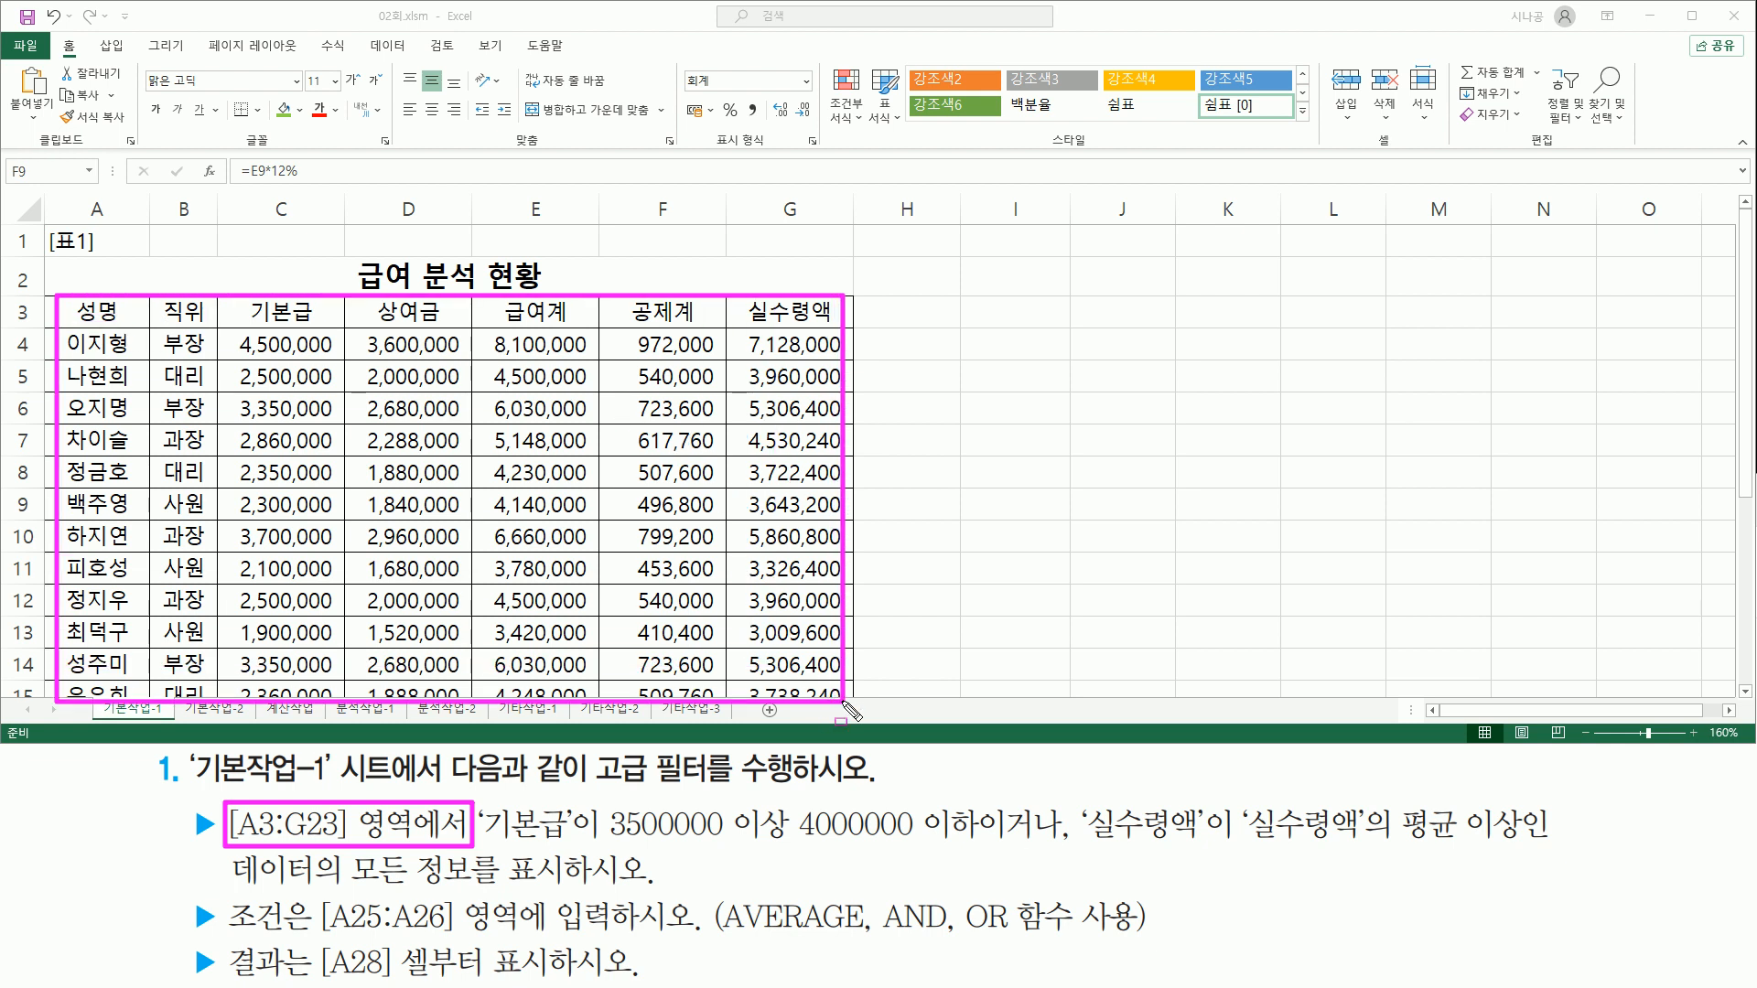
key(e)
drag(476, 800, 576, 859)
drag(239, 293, 320, 332)
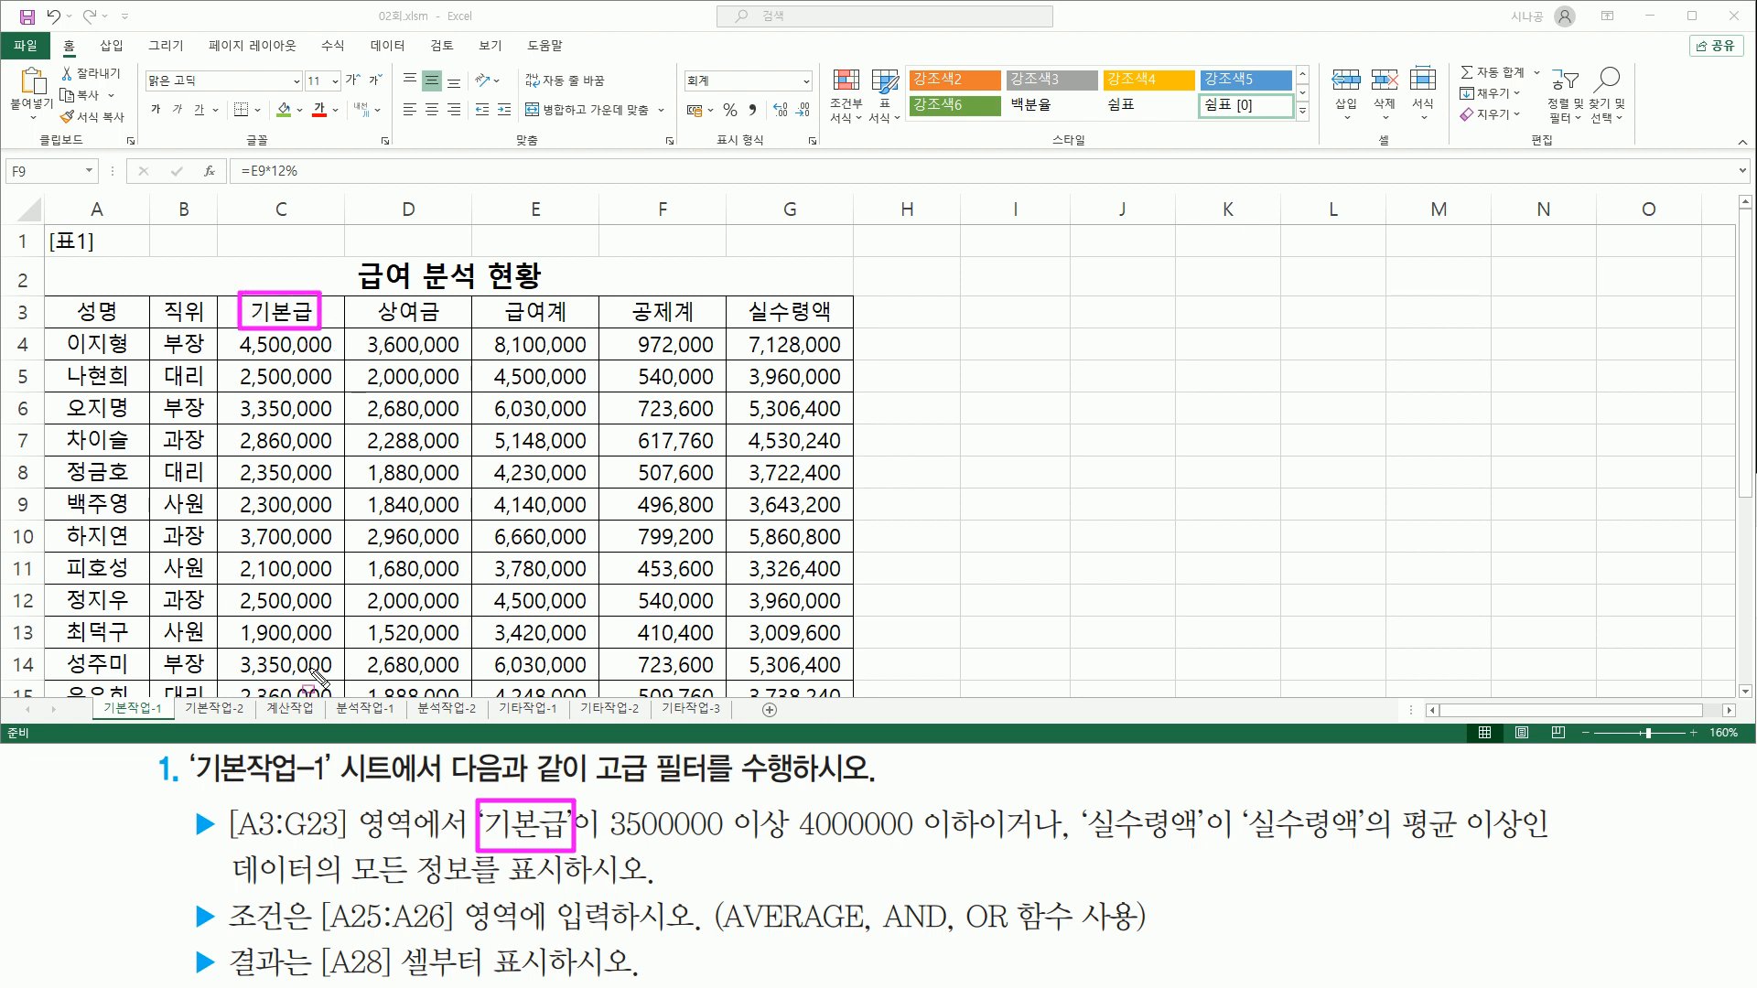
drag(601, 842, 978, 842)
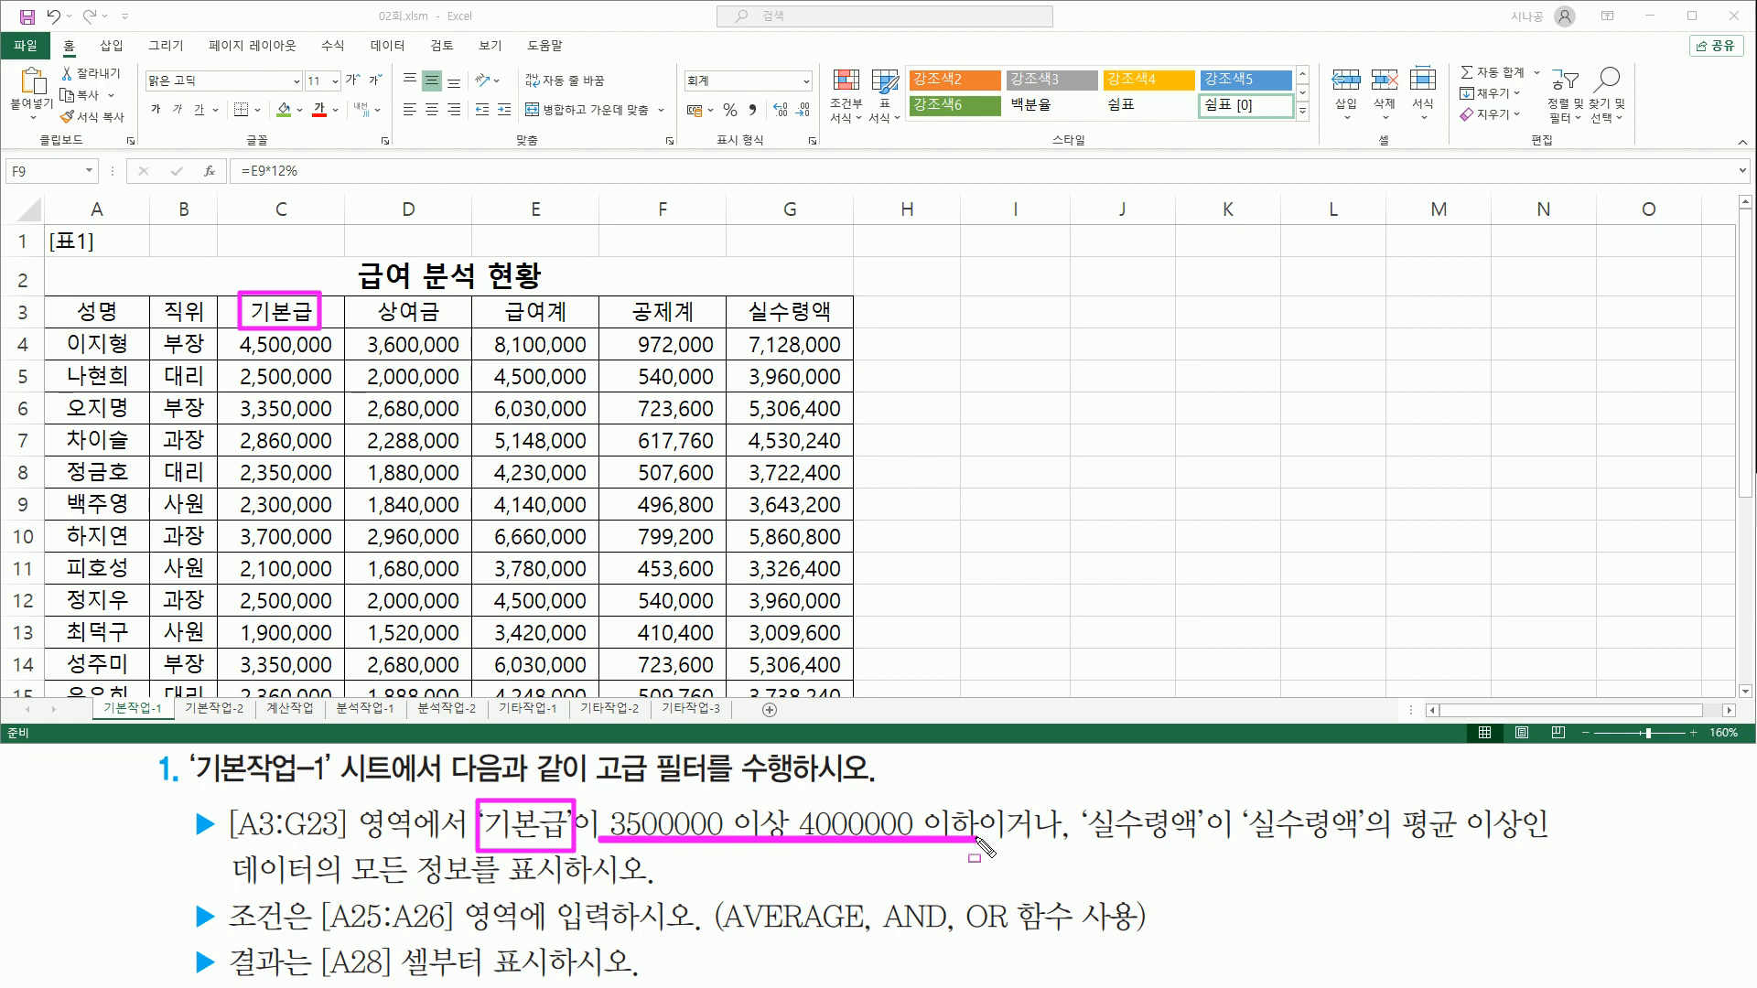
mouse_move(1082, 797)
mouse_down()
mouse_move(1229, 839)
mouse_move(1213, 849)
mouse_up()
mouse_move(744, 295)
mouse_down()
mouse_move(865, 344)
mouse_move(840, 328)
mouse_up()
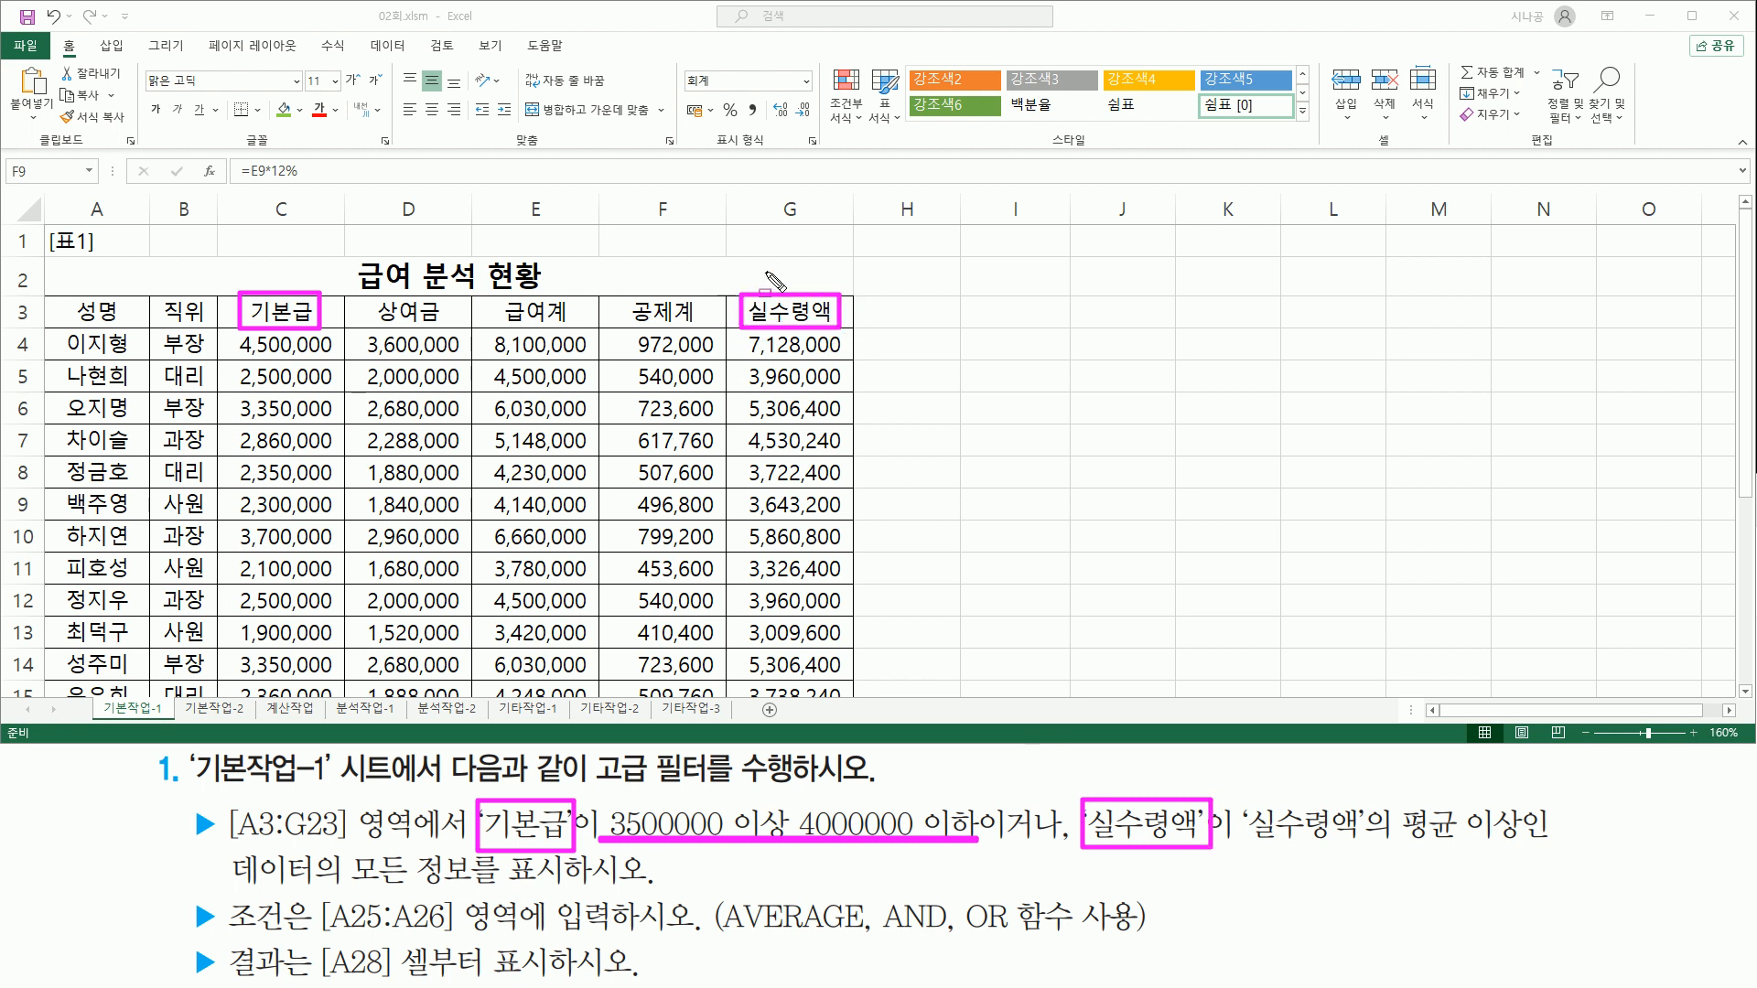
drag(1250, 845, 1537, 847)
drag(343, 890, 591, 890)
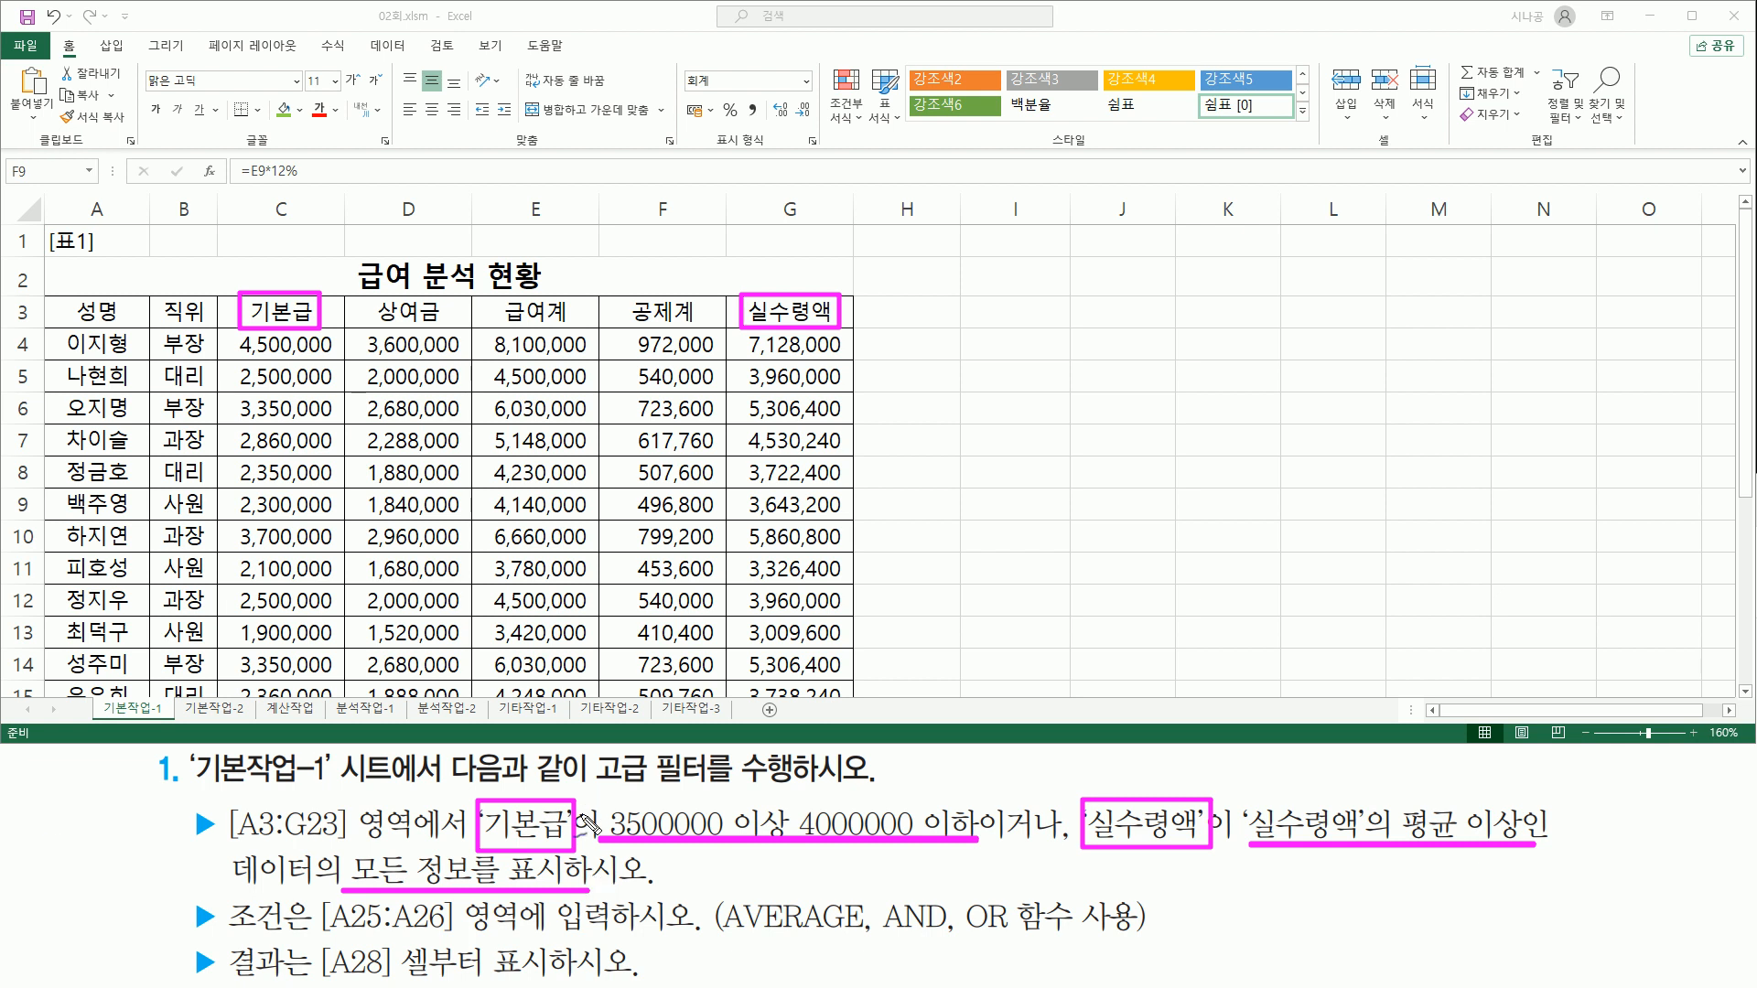
drag(548, 806, 560, 784)
drag(1141, 790, 1168, 783)
mouse_move(1058, 802)
mouse_down()
mouse_move(992, 803)
mouse_move(977, 829)
mouse_move(1064, 855)
mouse_move(1058, 805)
mouse_up()
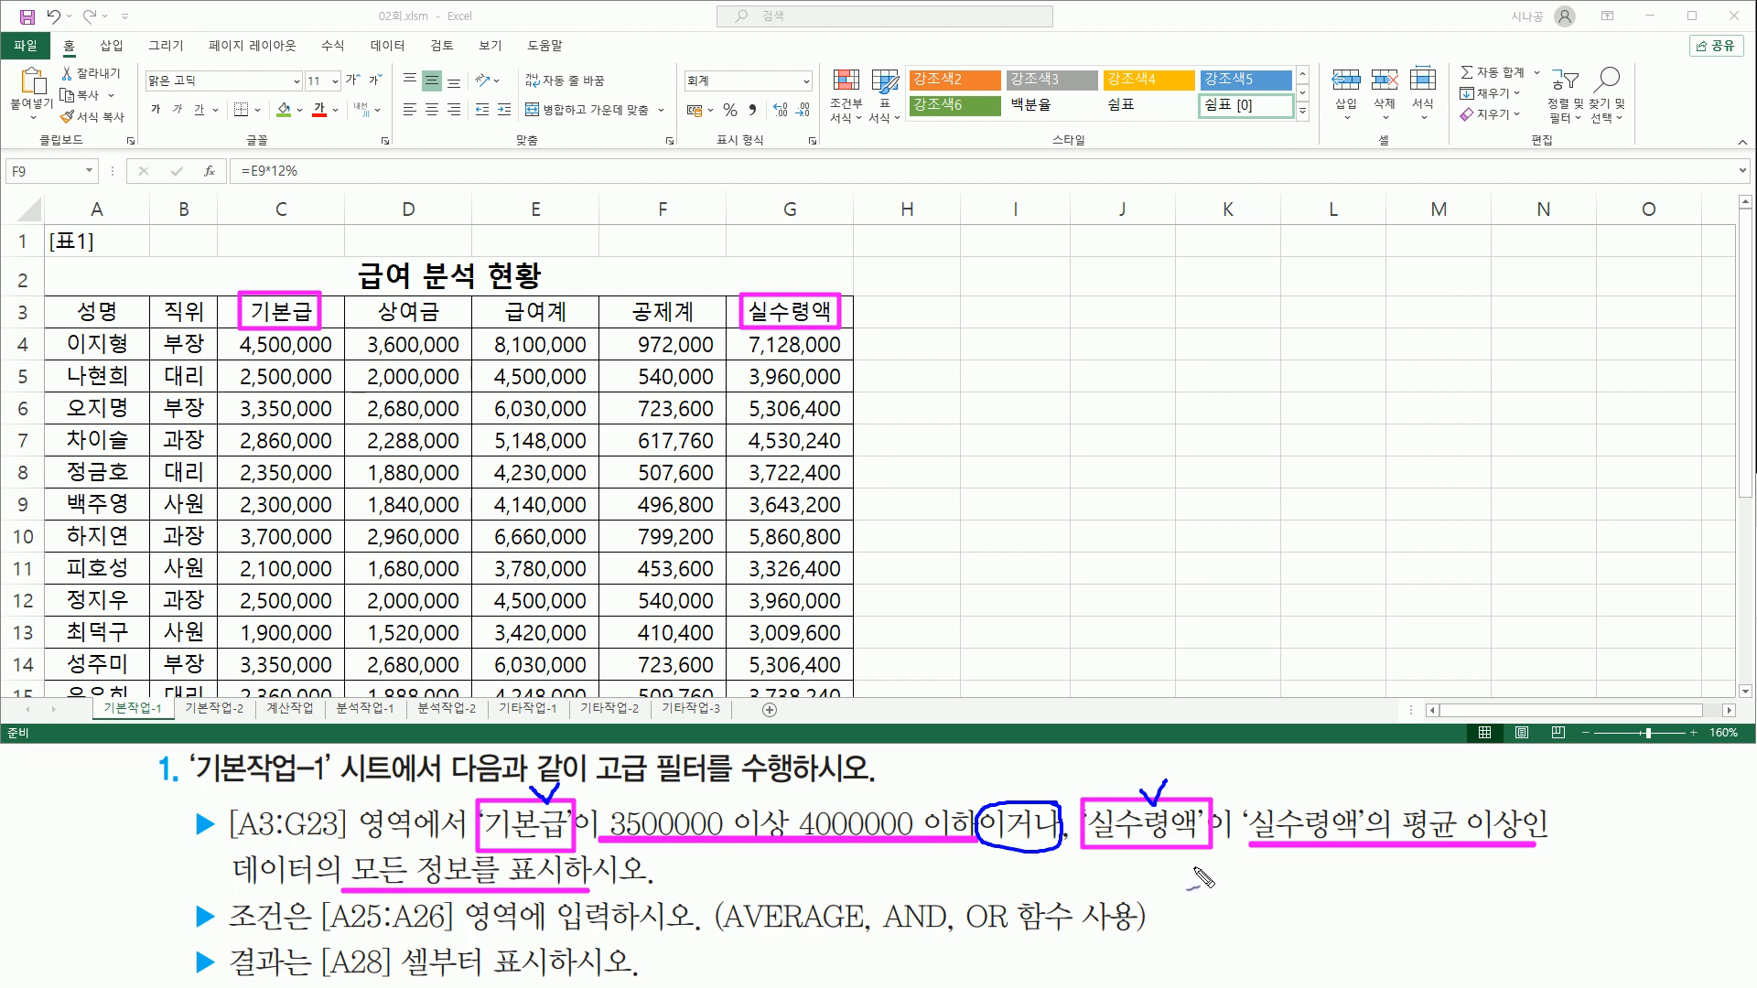
key(Escape)
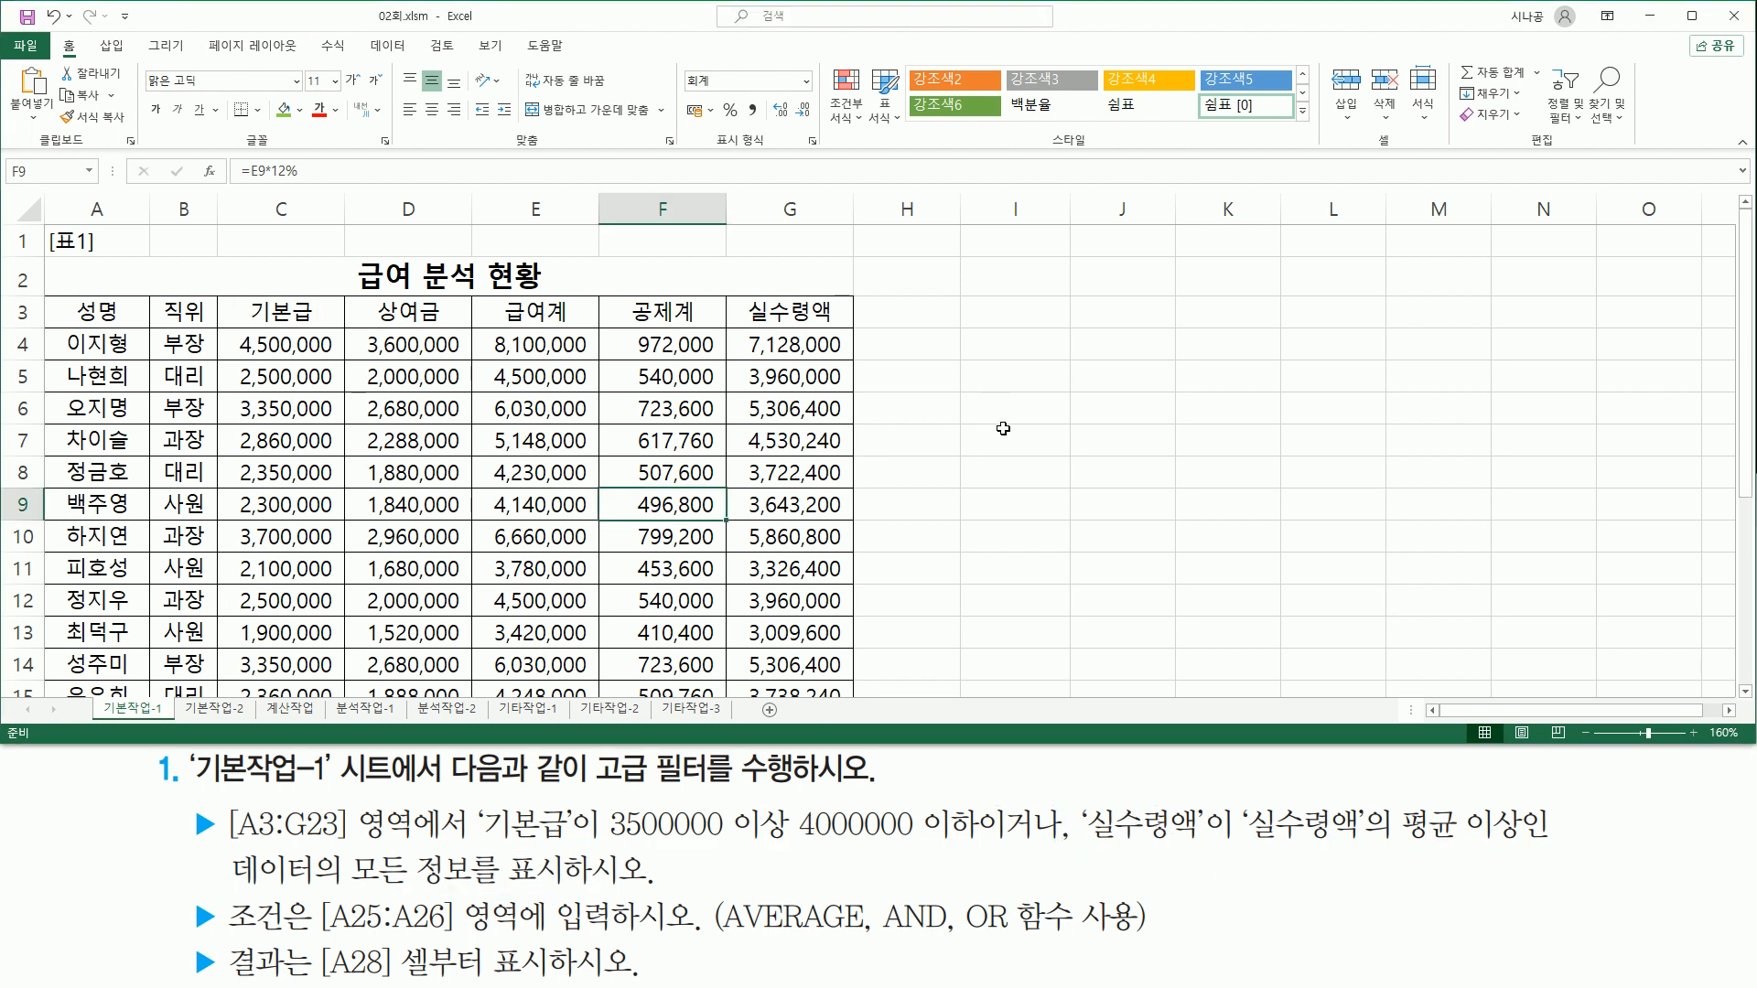
Step: Enter the condition outline "or( 기본급, 실수령액 )" as text in cell I6
click(1005, 400)
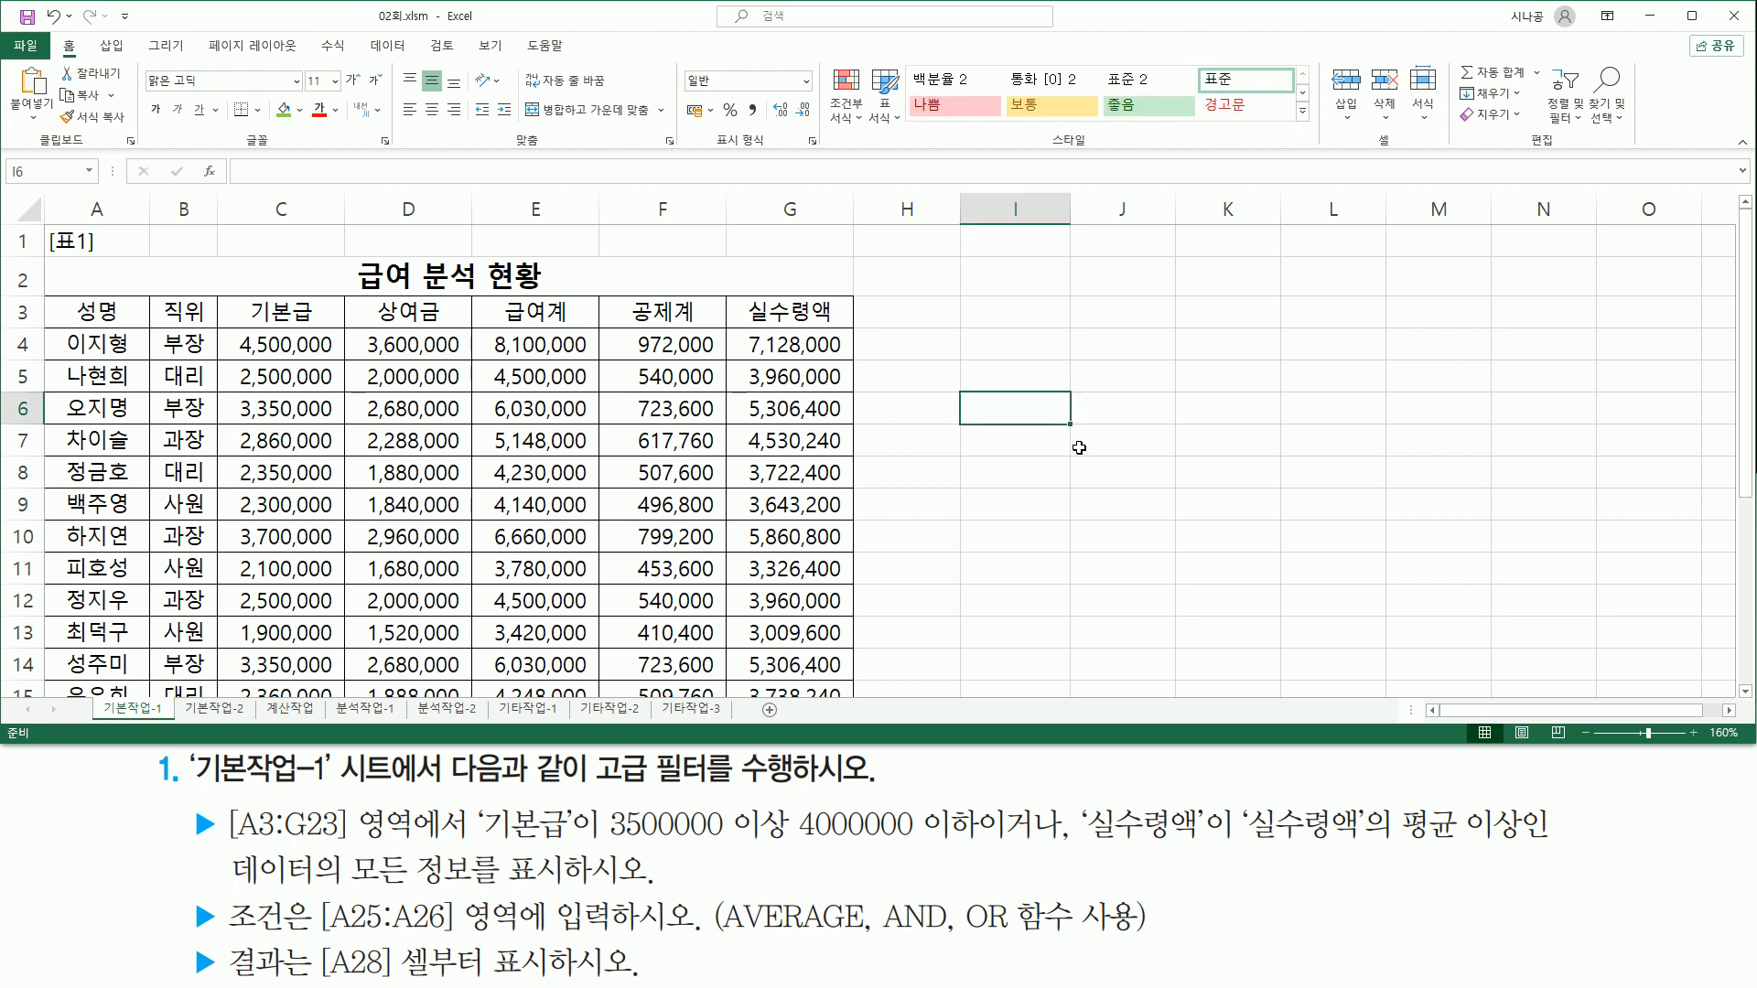
text(ㅐㄱ)
key(BackSpace)
key(BackSpace)
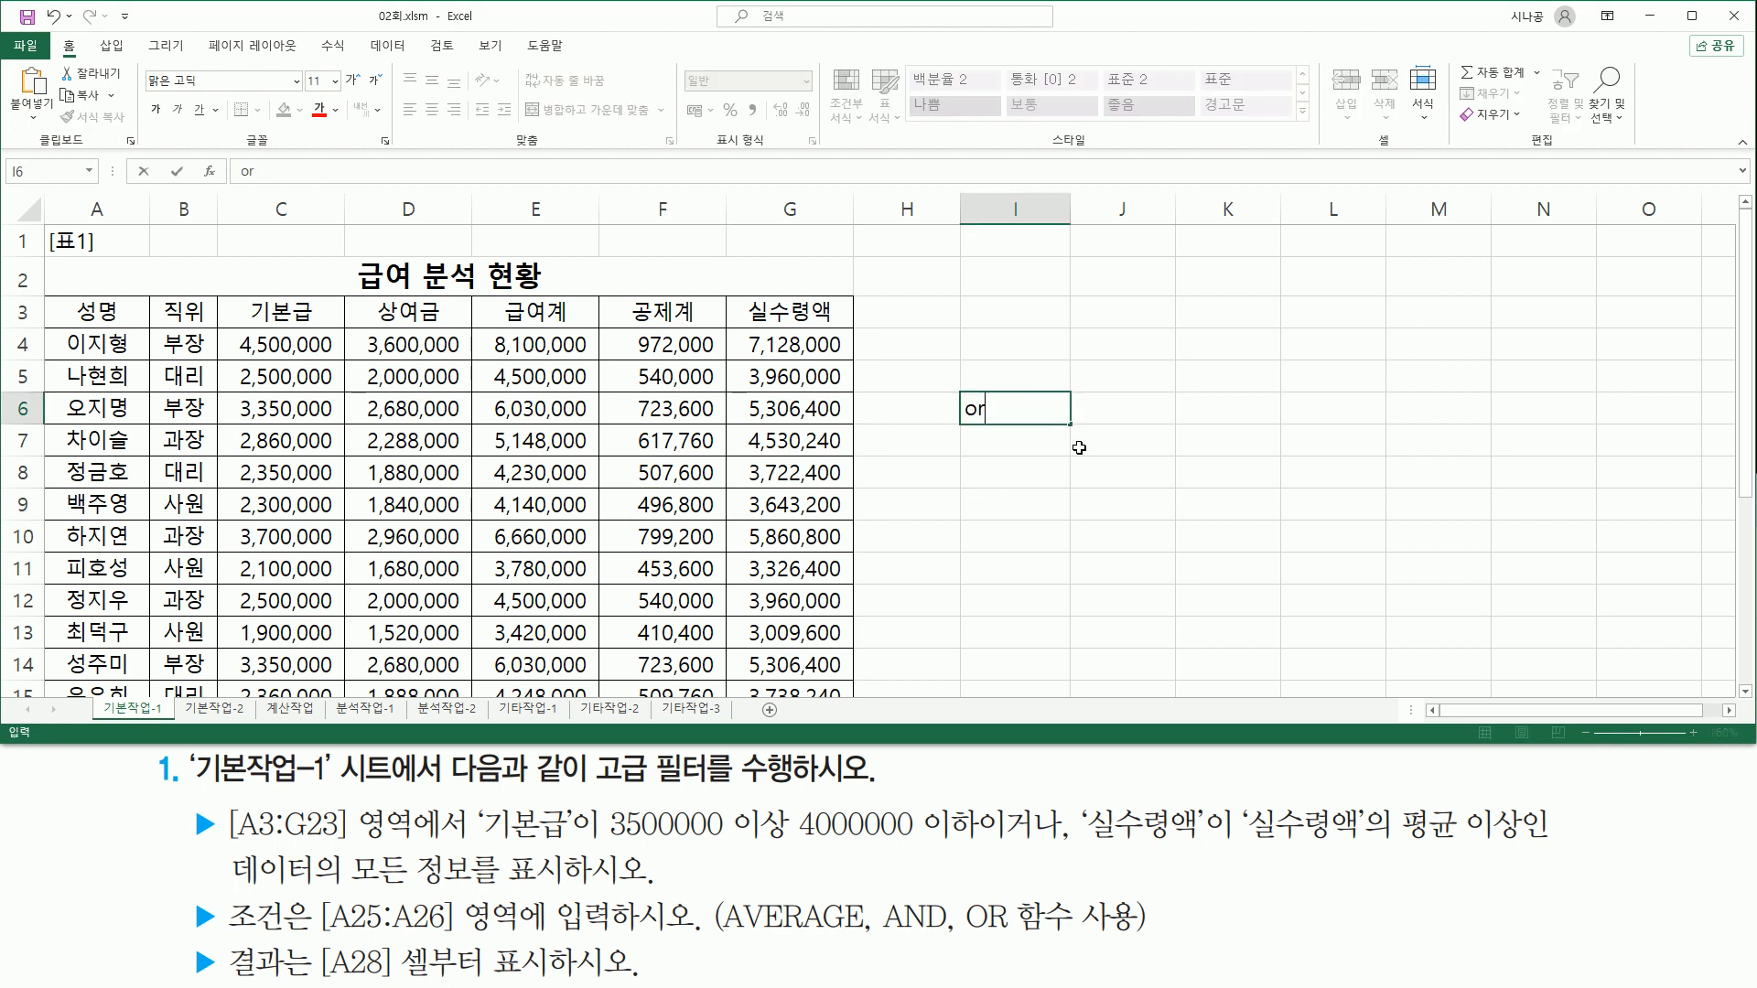
text(or()
text( 시본그)
key(BackSpace)
key(BackSpace)
key(BackSpace)
text(기본급,)
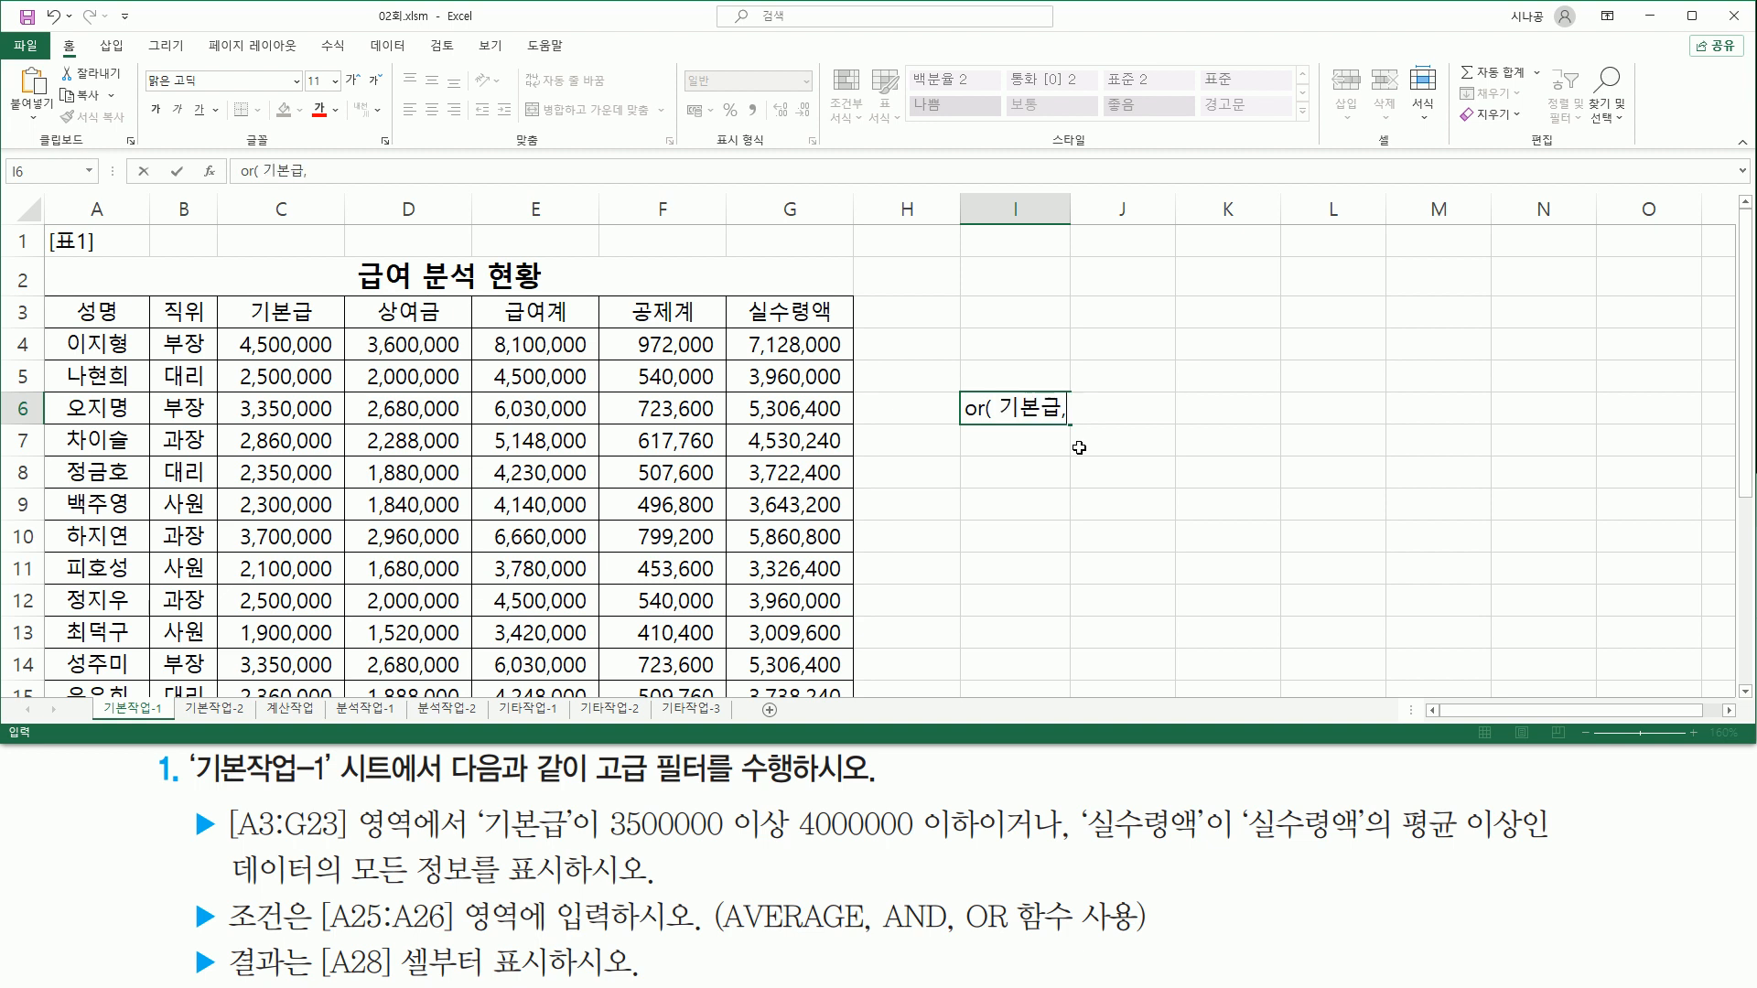
text( ㅅ)
text(수셔)
text(액 ))
key(Return)
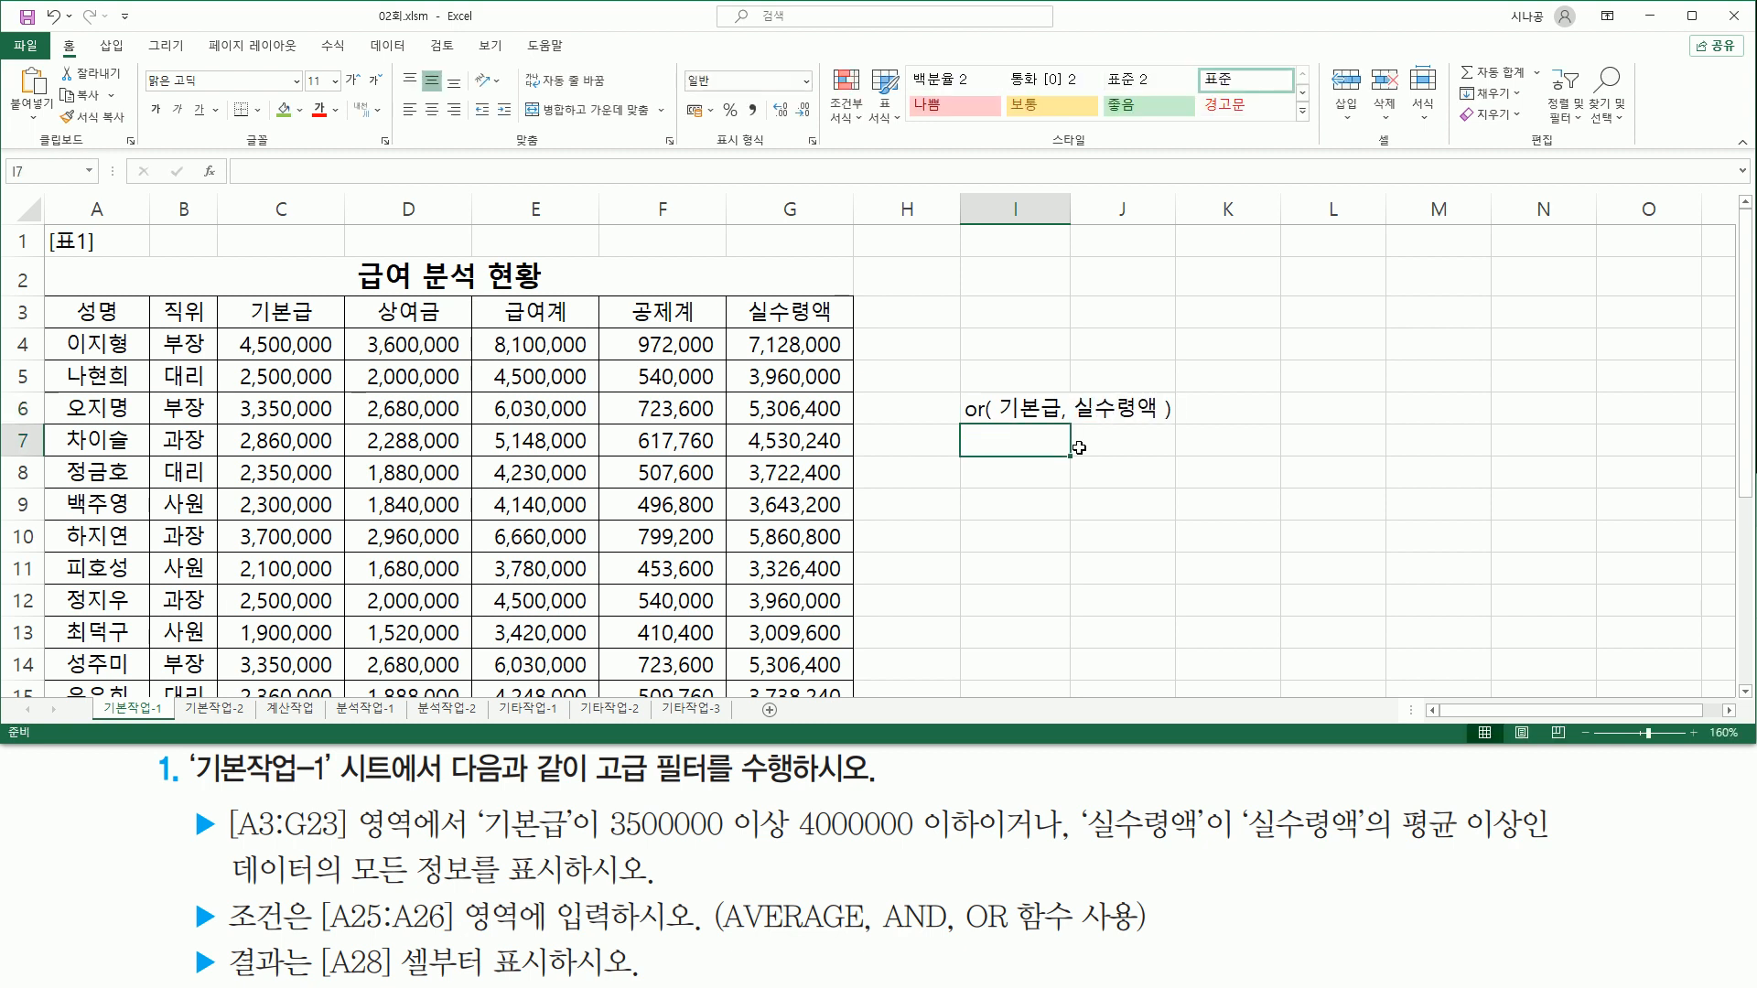
key(Return)
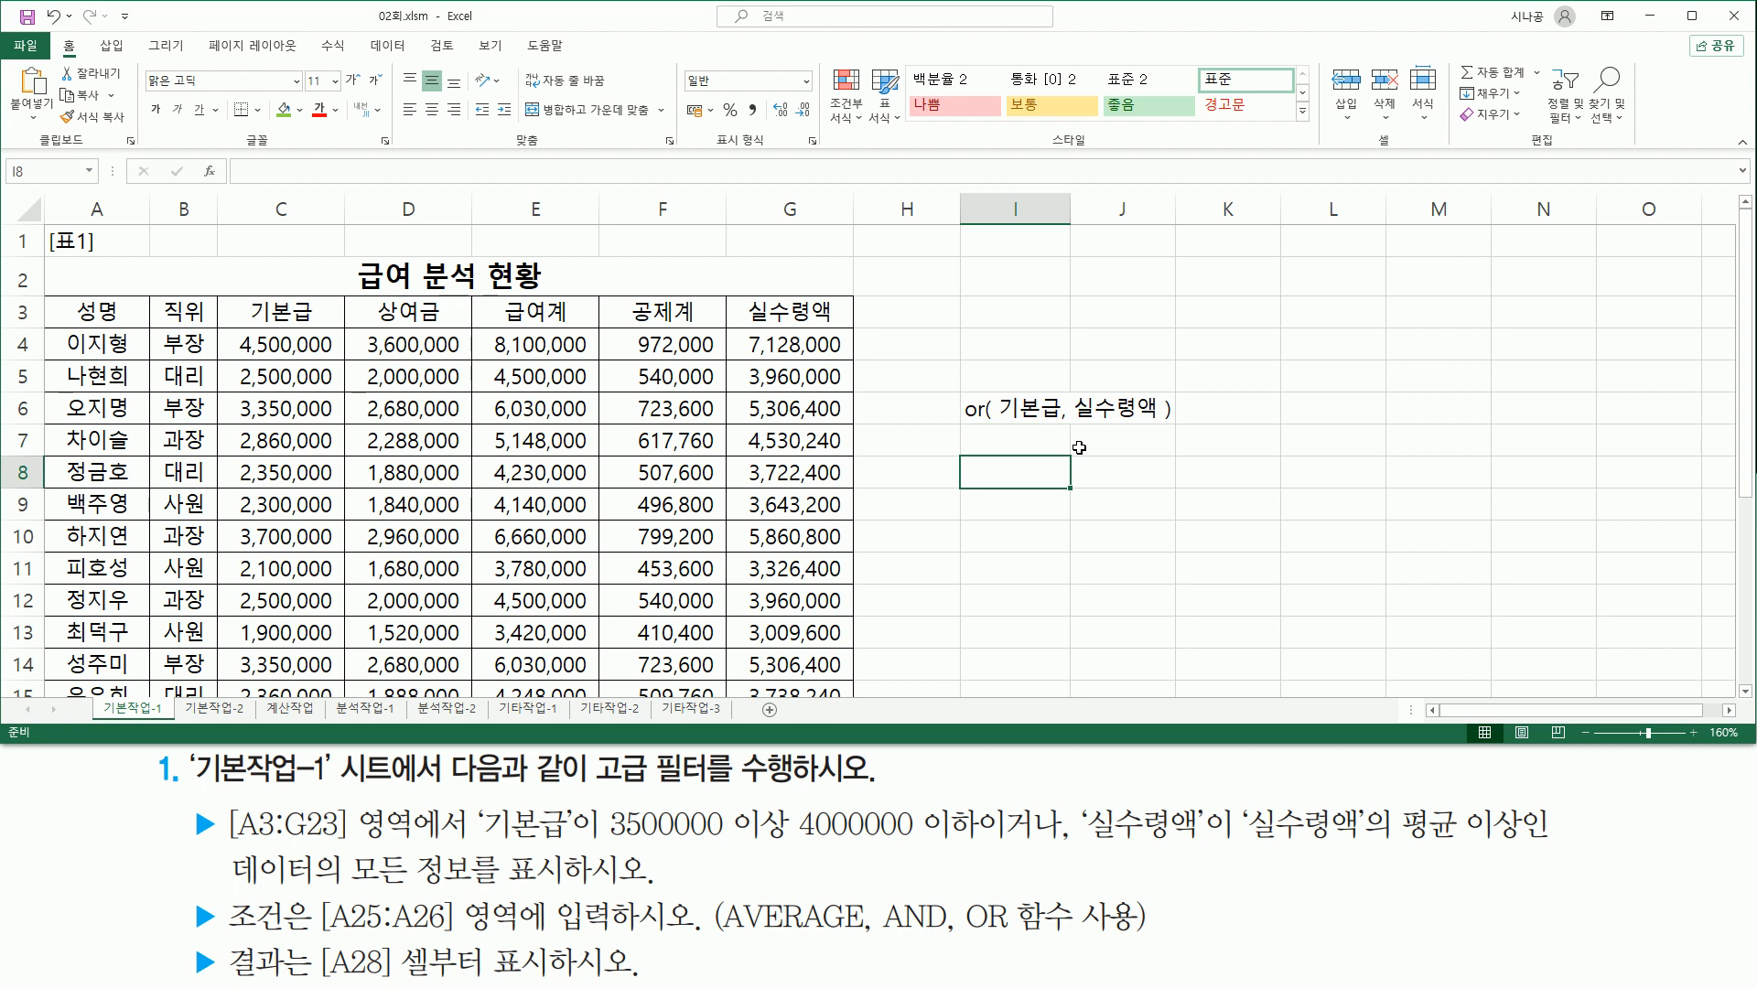
mouse_move(477, 803)
mouse_down()
mouse_move(622, 844)
mouse_move(573, 844)
mouse_move(977, 840)
mouse_up()
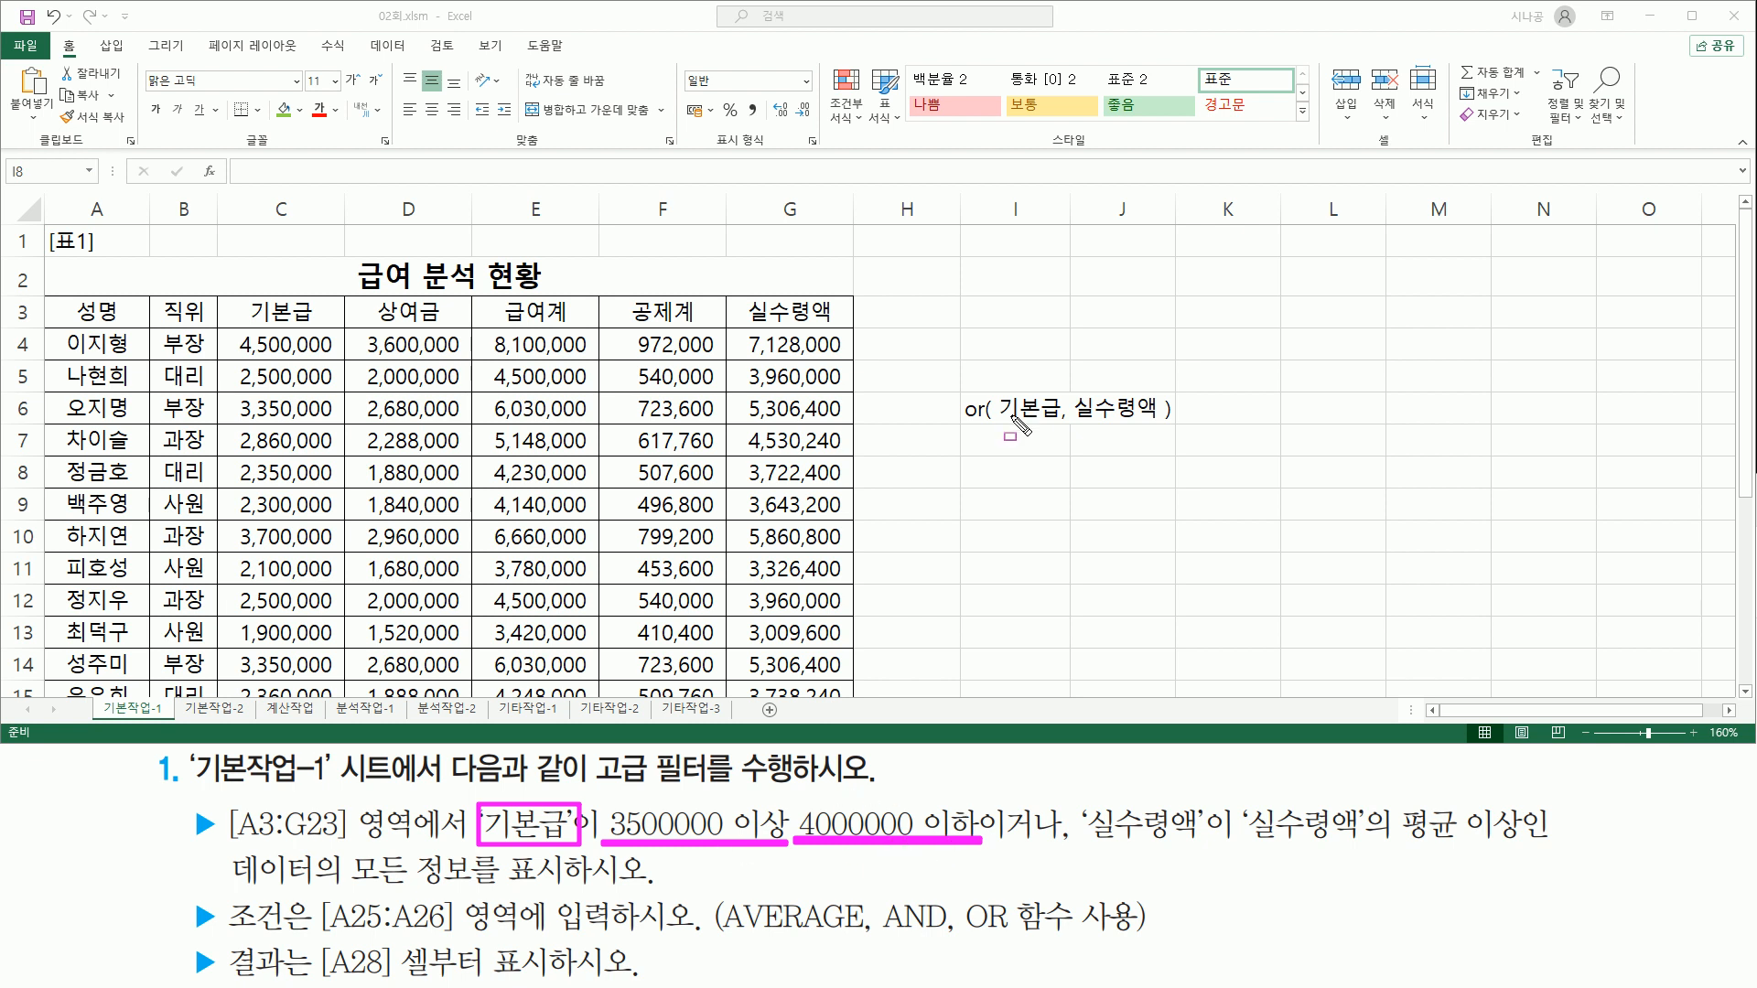
drag(996, 418, 1054, 420)
key(Escape)
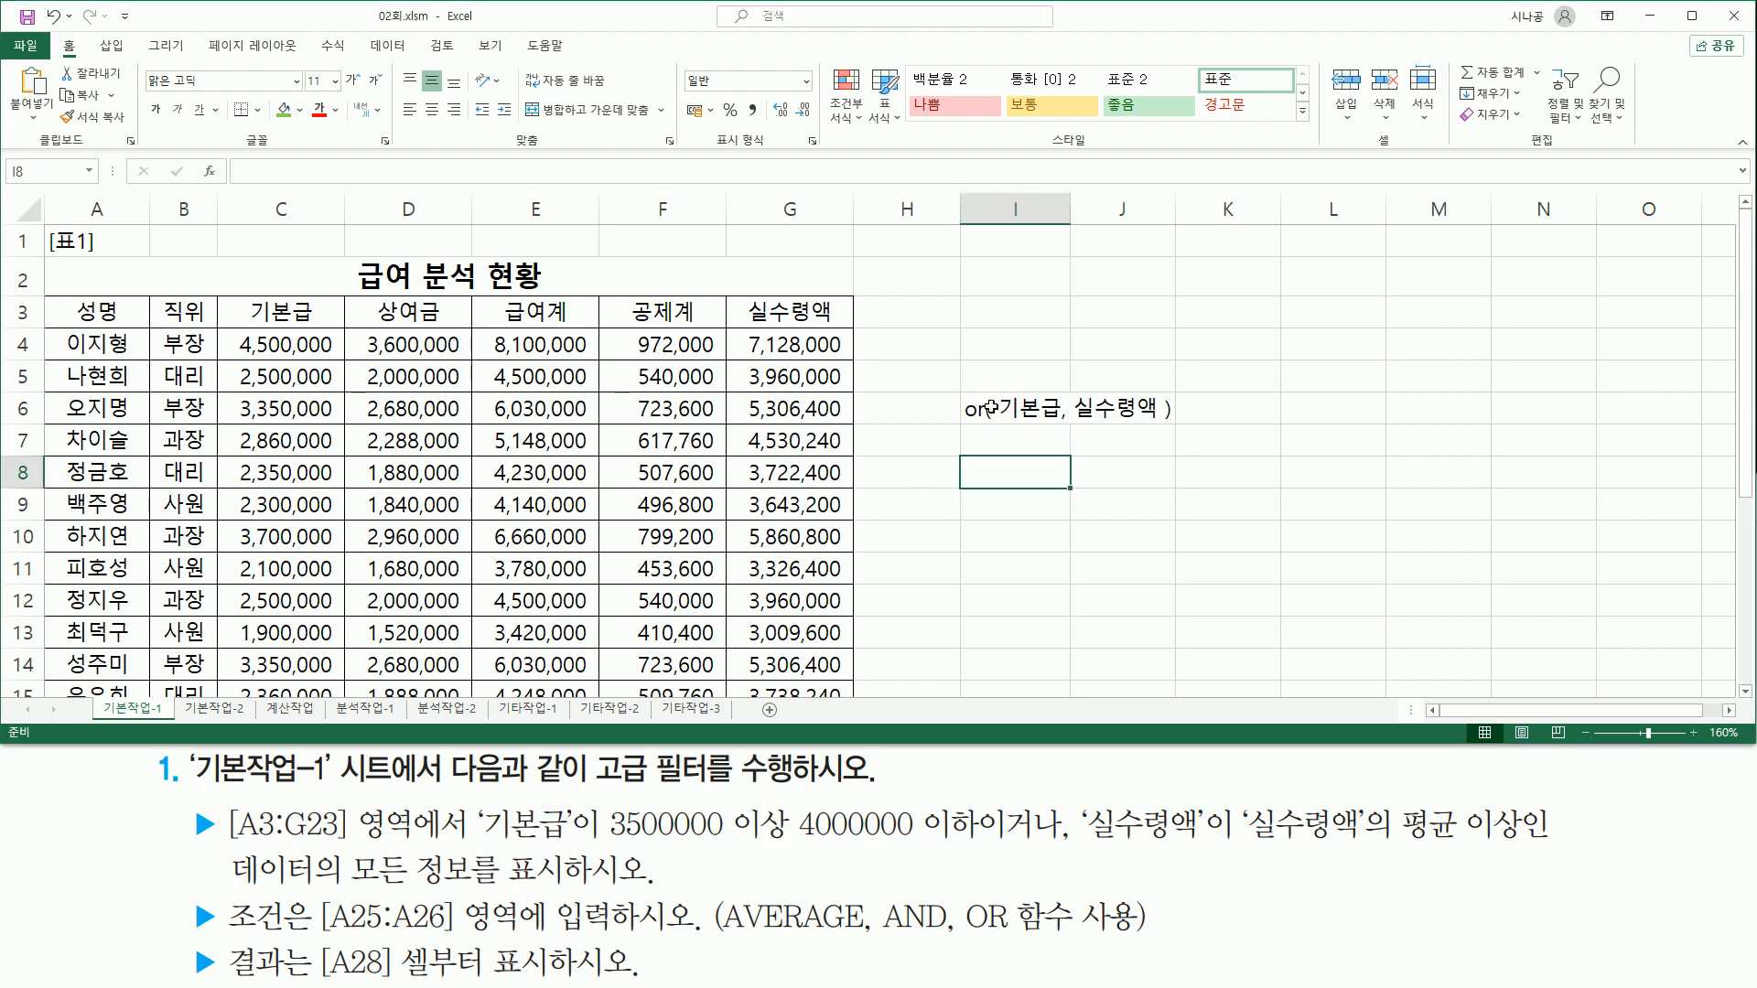
Step: Replace 기본급 in the cell I6 outline with the parenthesized conditions "(>=350, <=400 )"
double_click(979, 408)
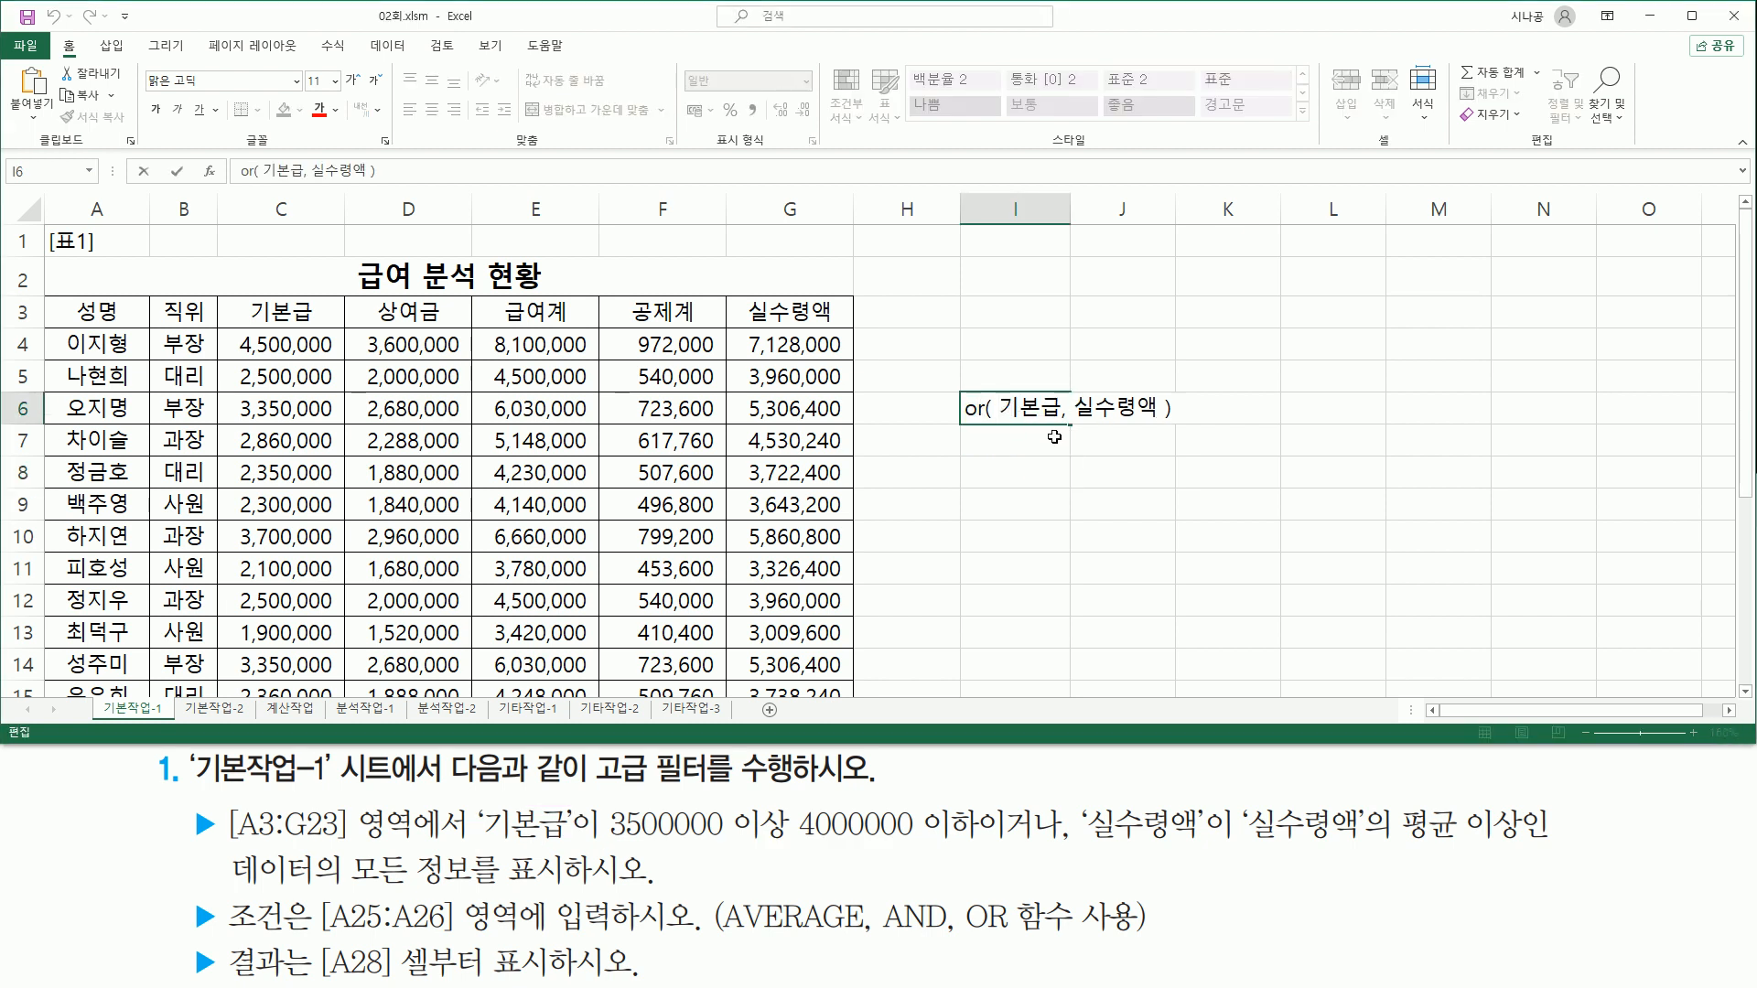
key(Delete)
key(Delete)
key(Delete)
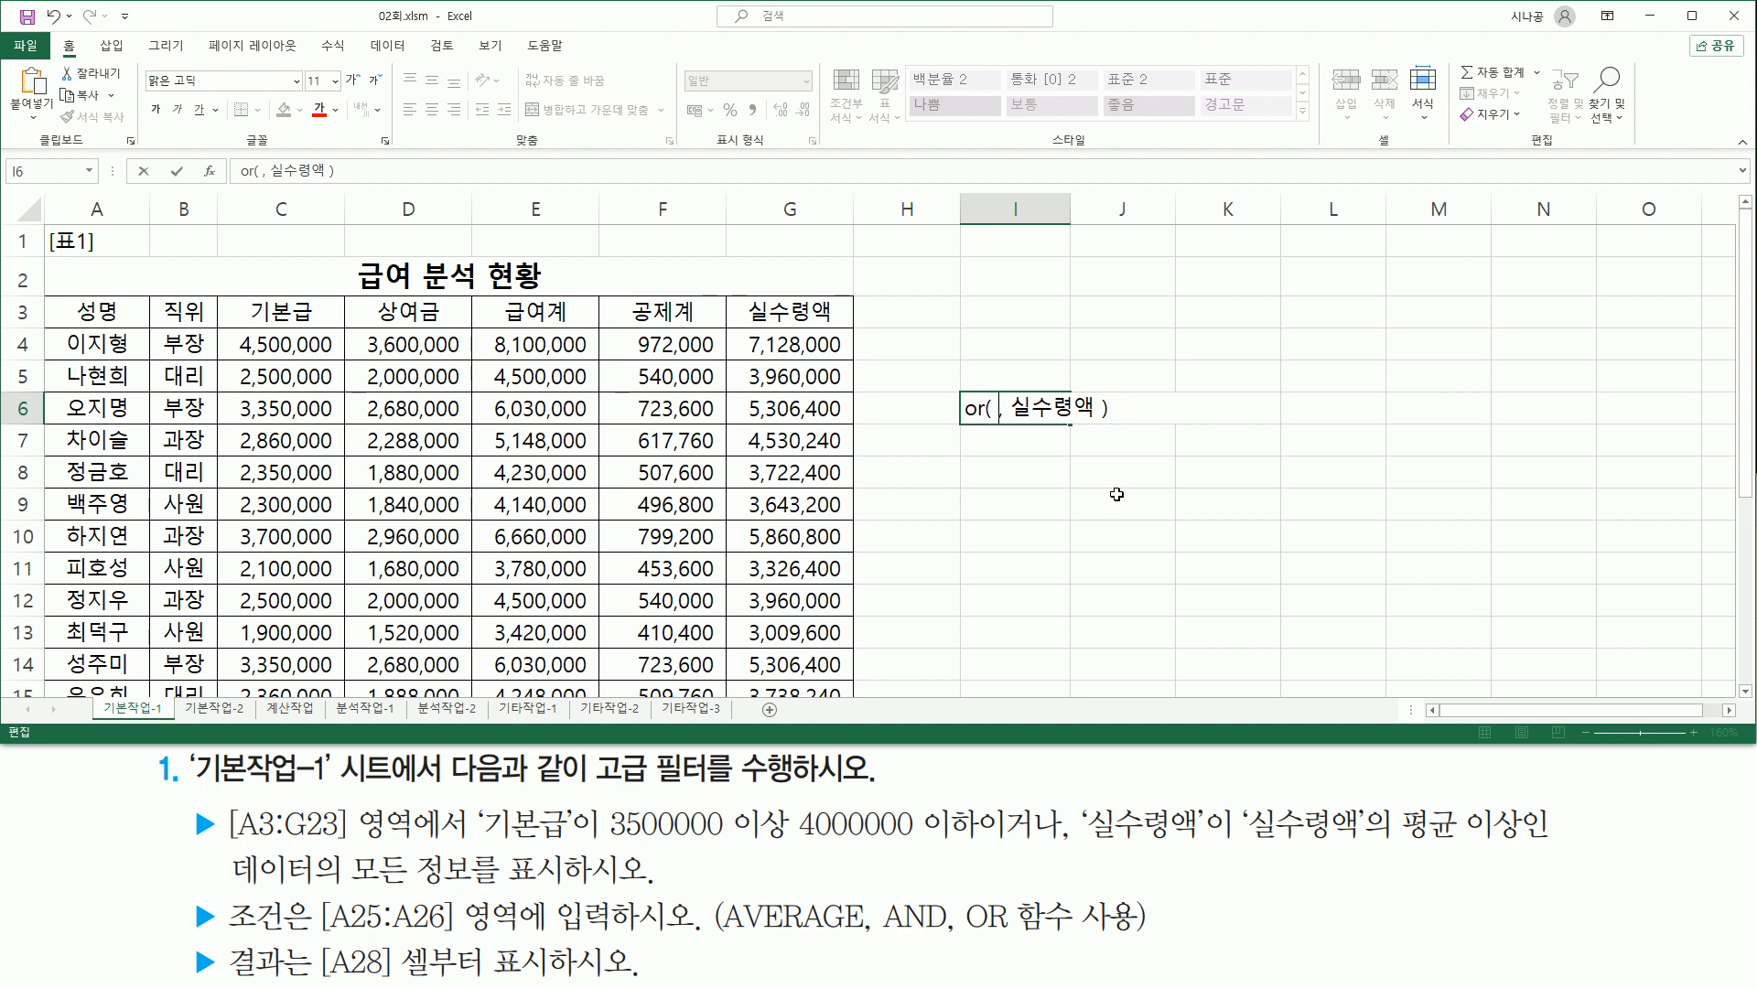
text(>=350)
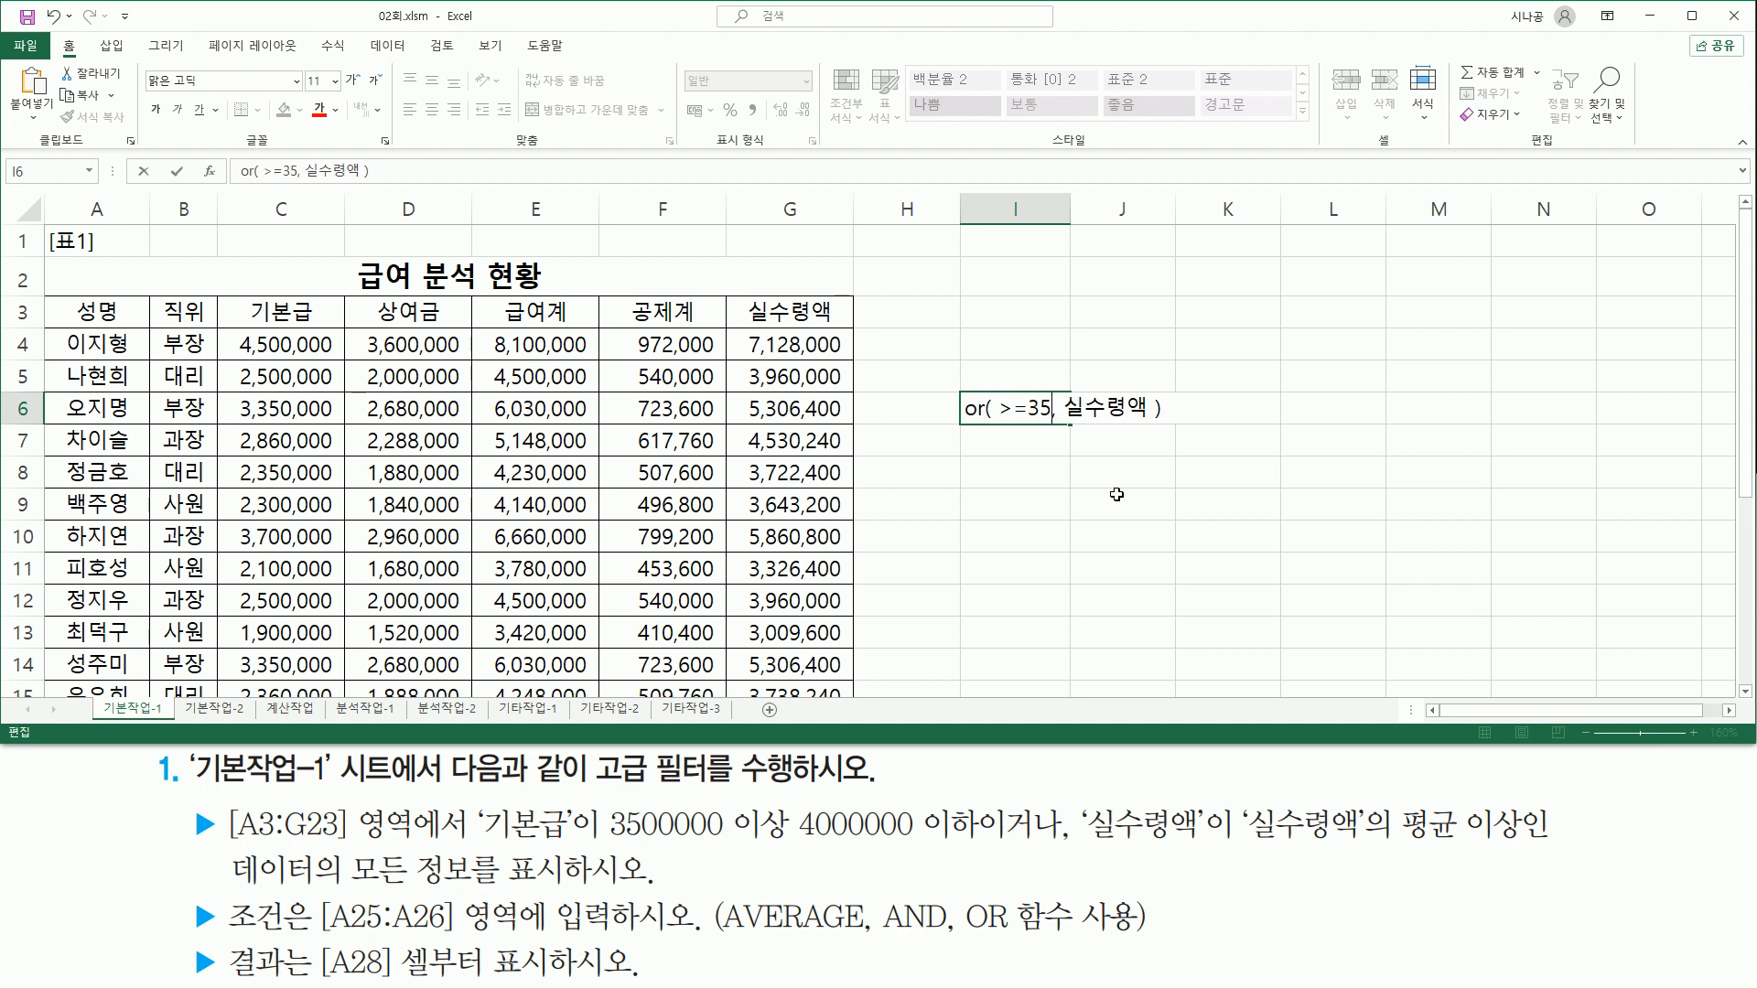
text(, )
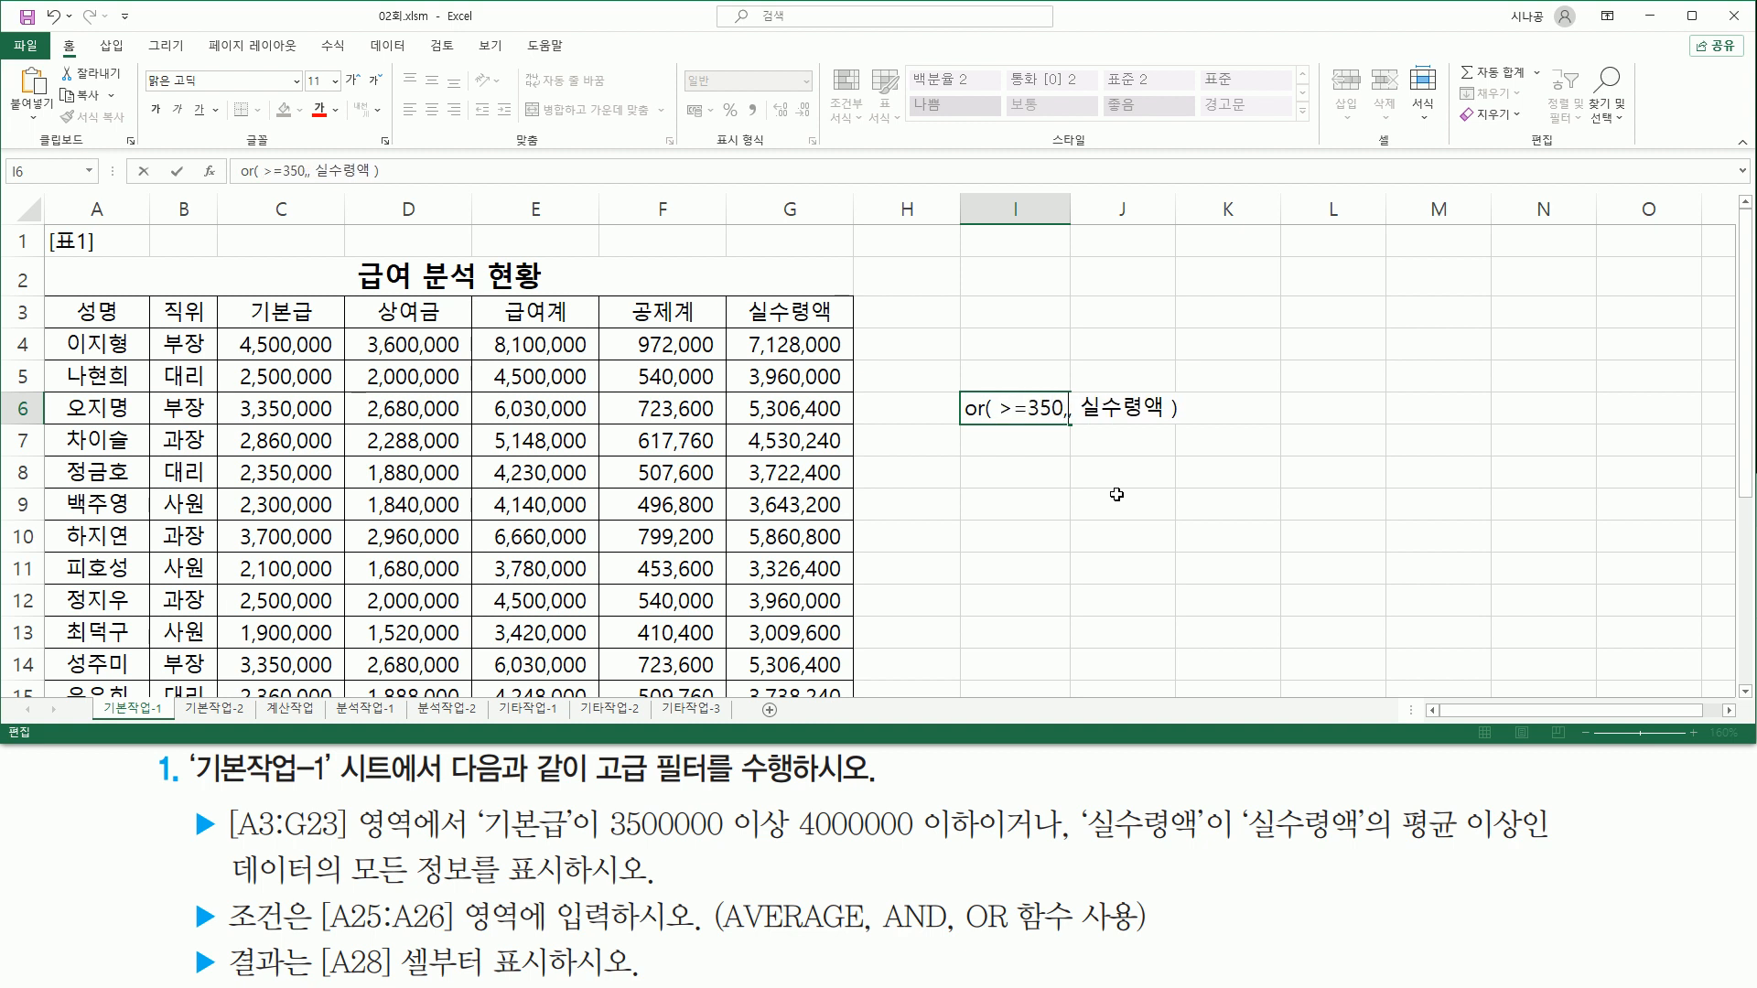
text(<=400)
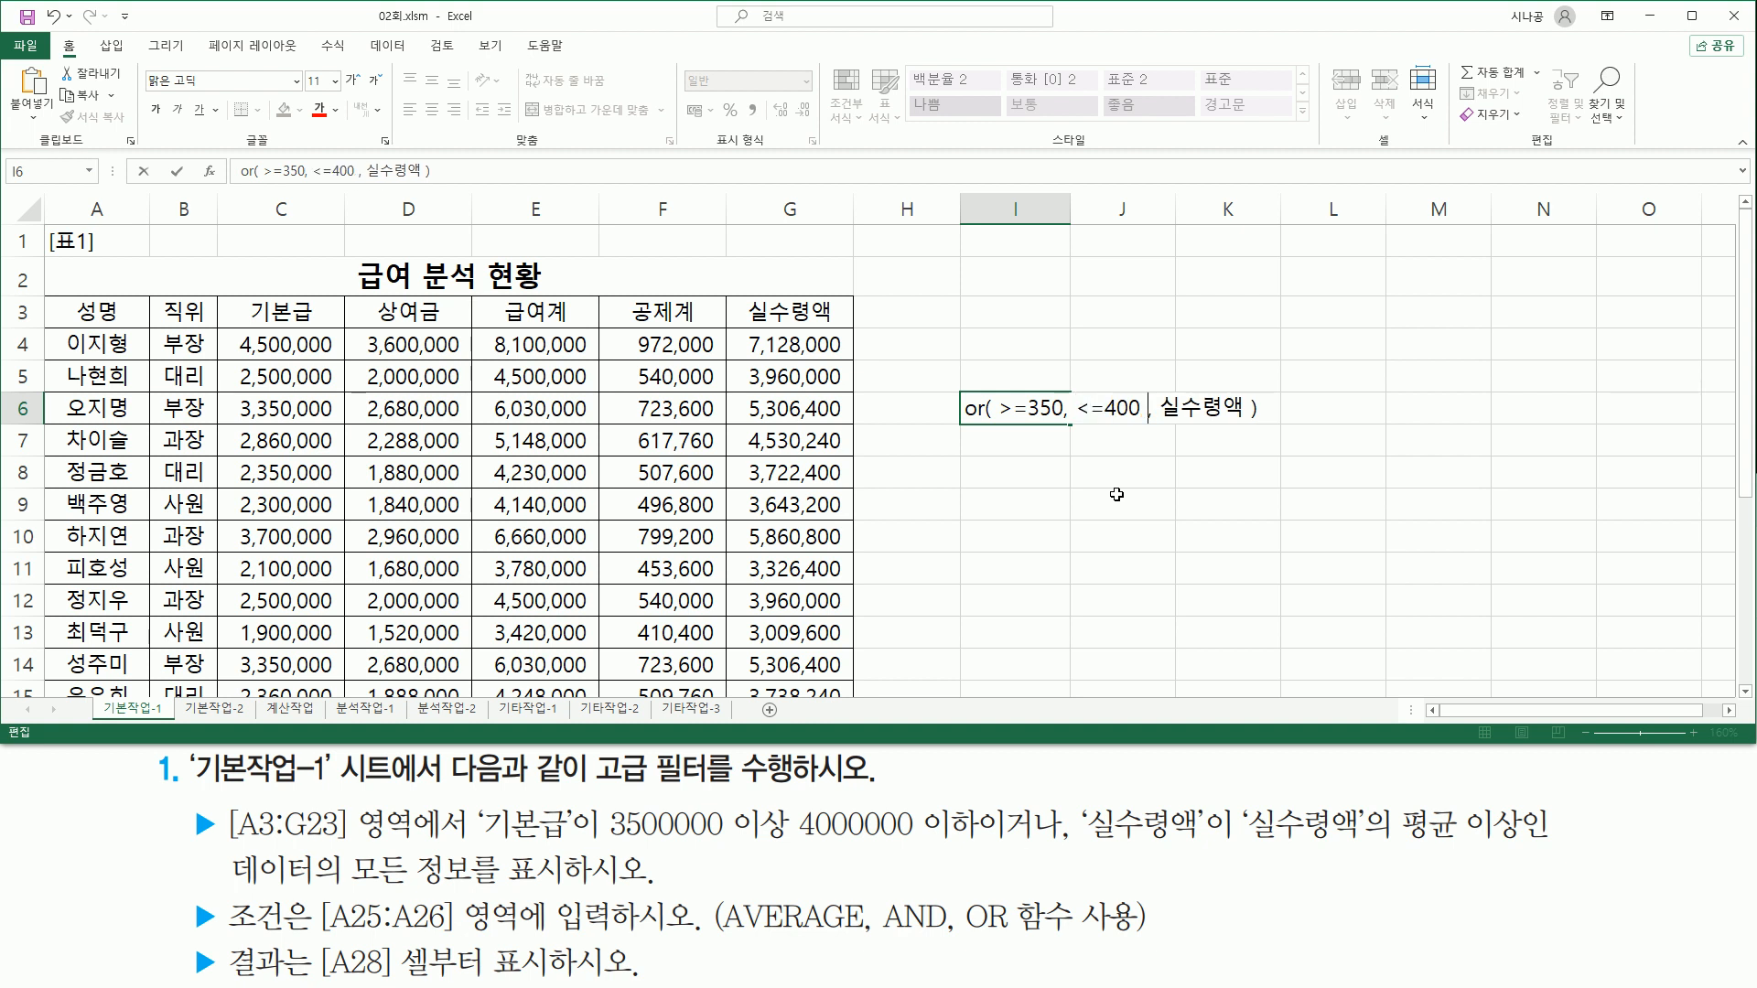
text( ))
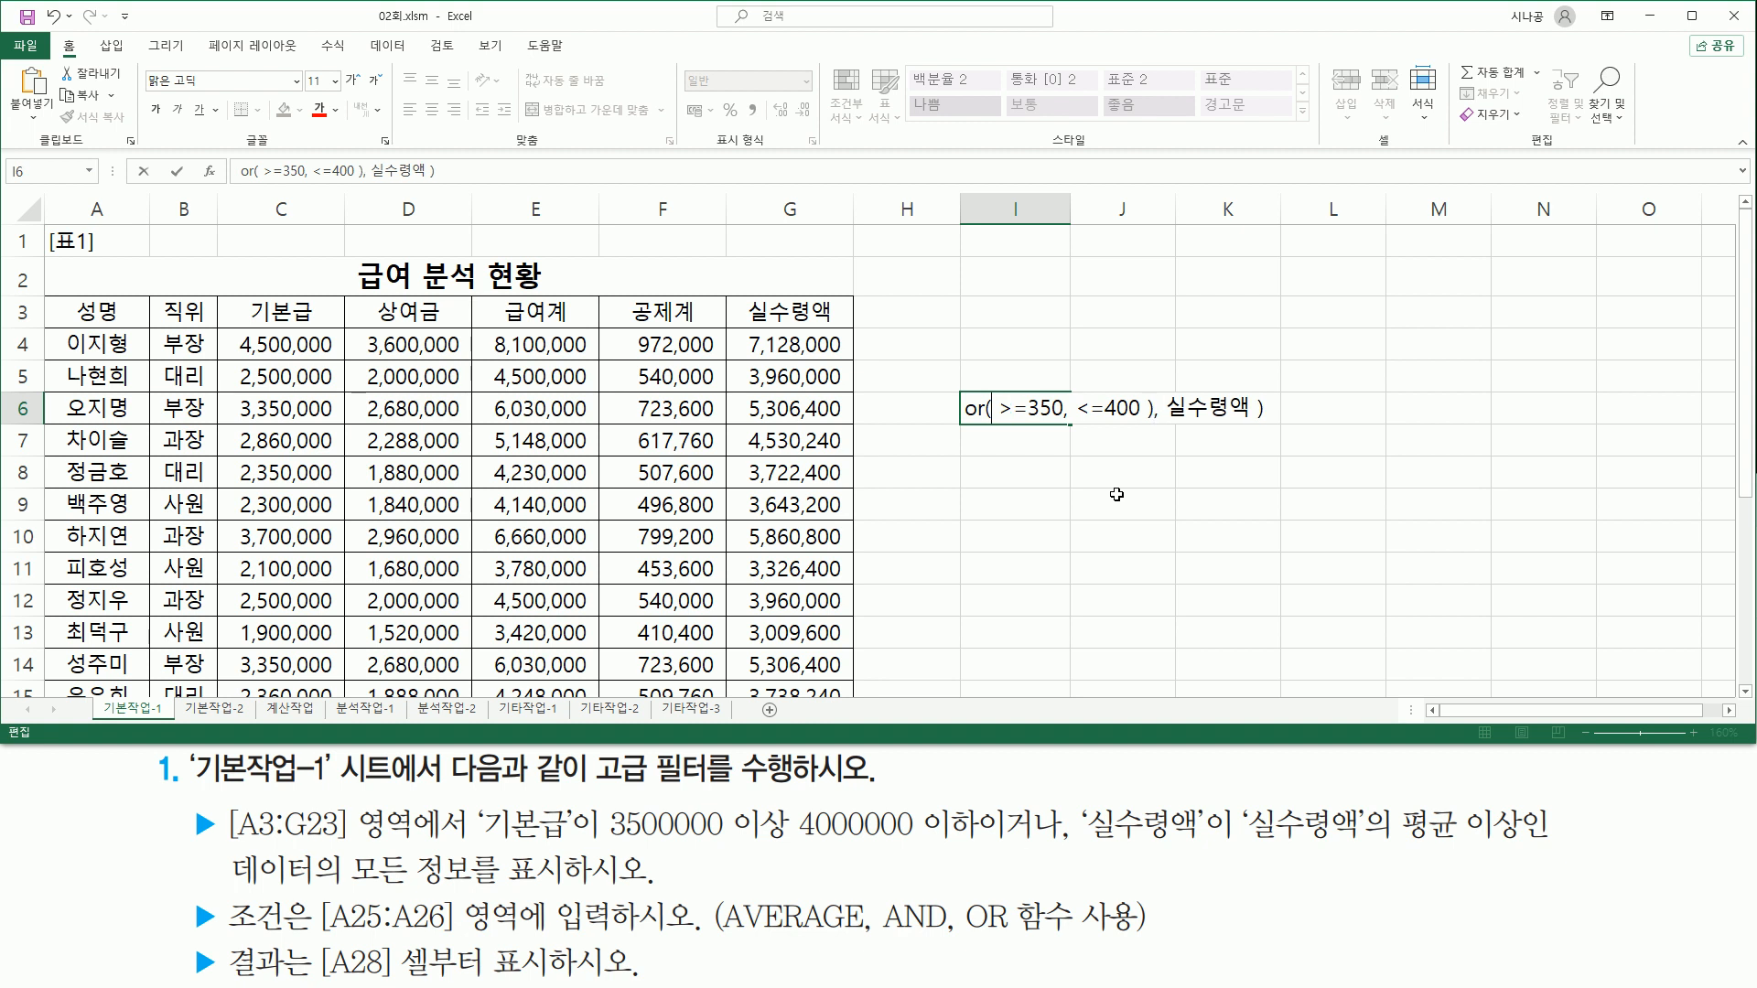
text(()
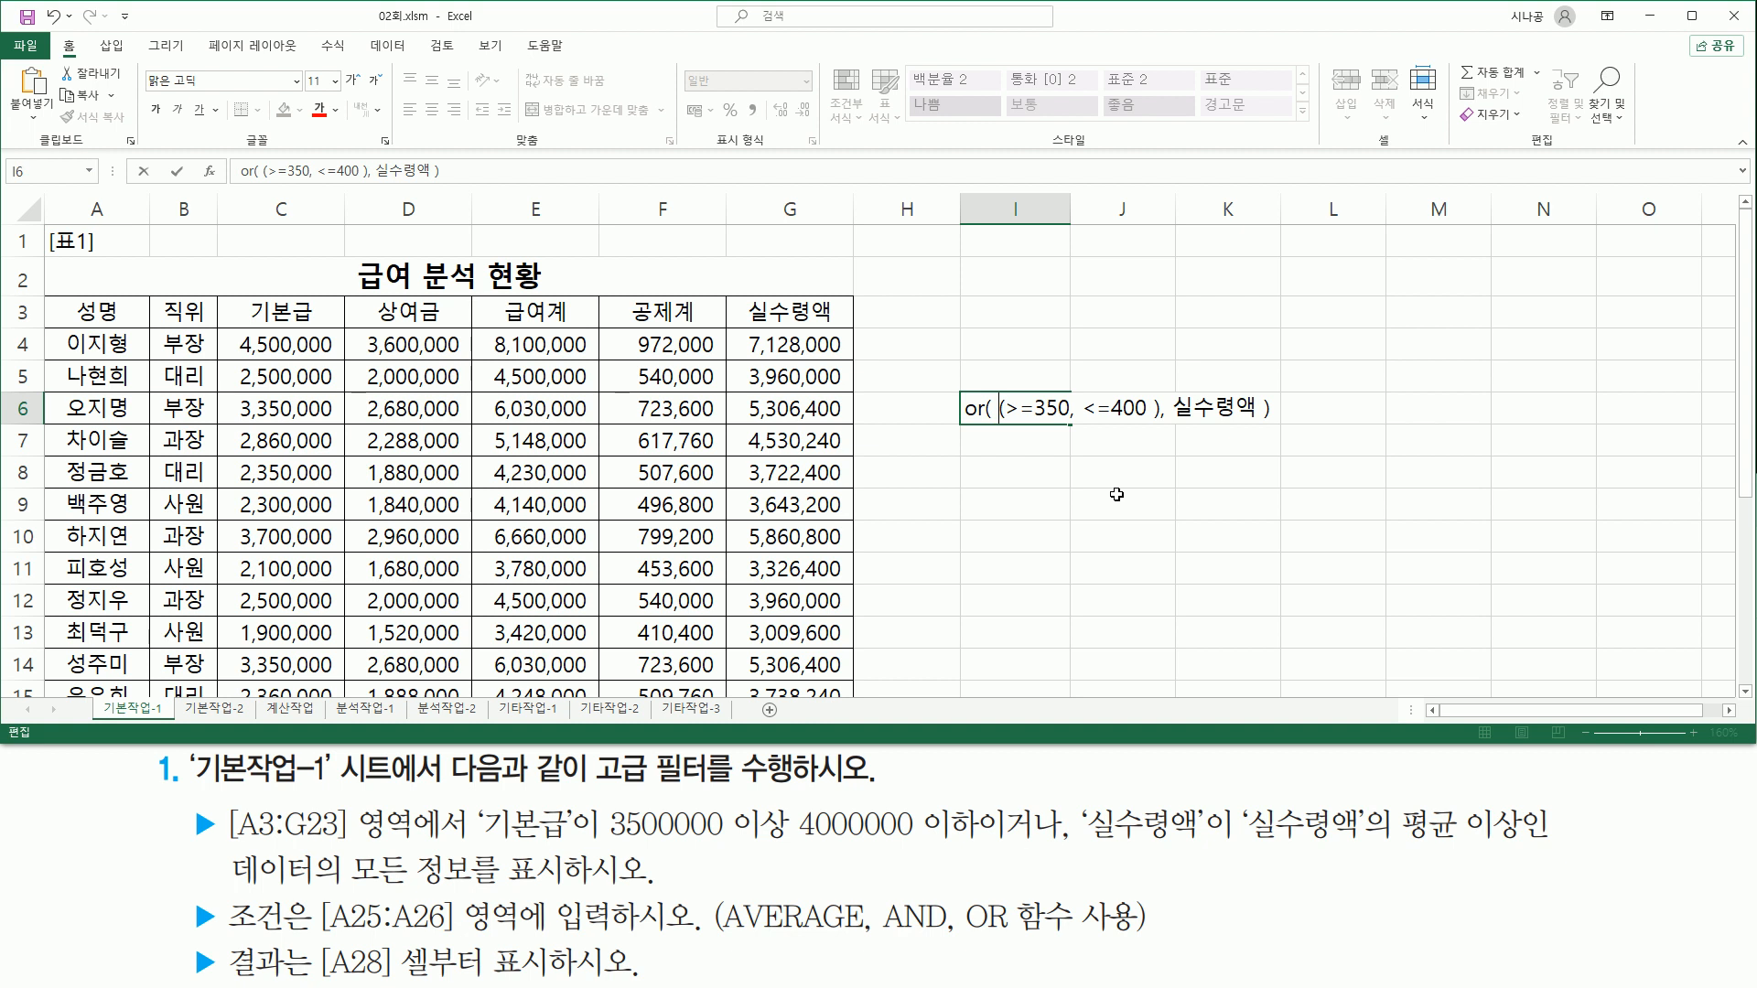
Step: Put "and" before the parenthesized conditions in cell I6 and add extra spaces around the or arguments
key(Left)
text(ㅁ)
key(BackSpace)
key(Hangul)
text(and)
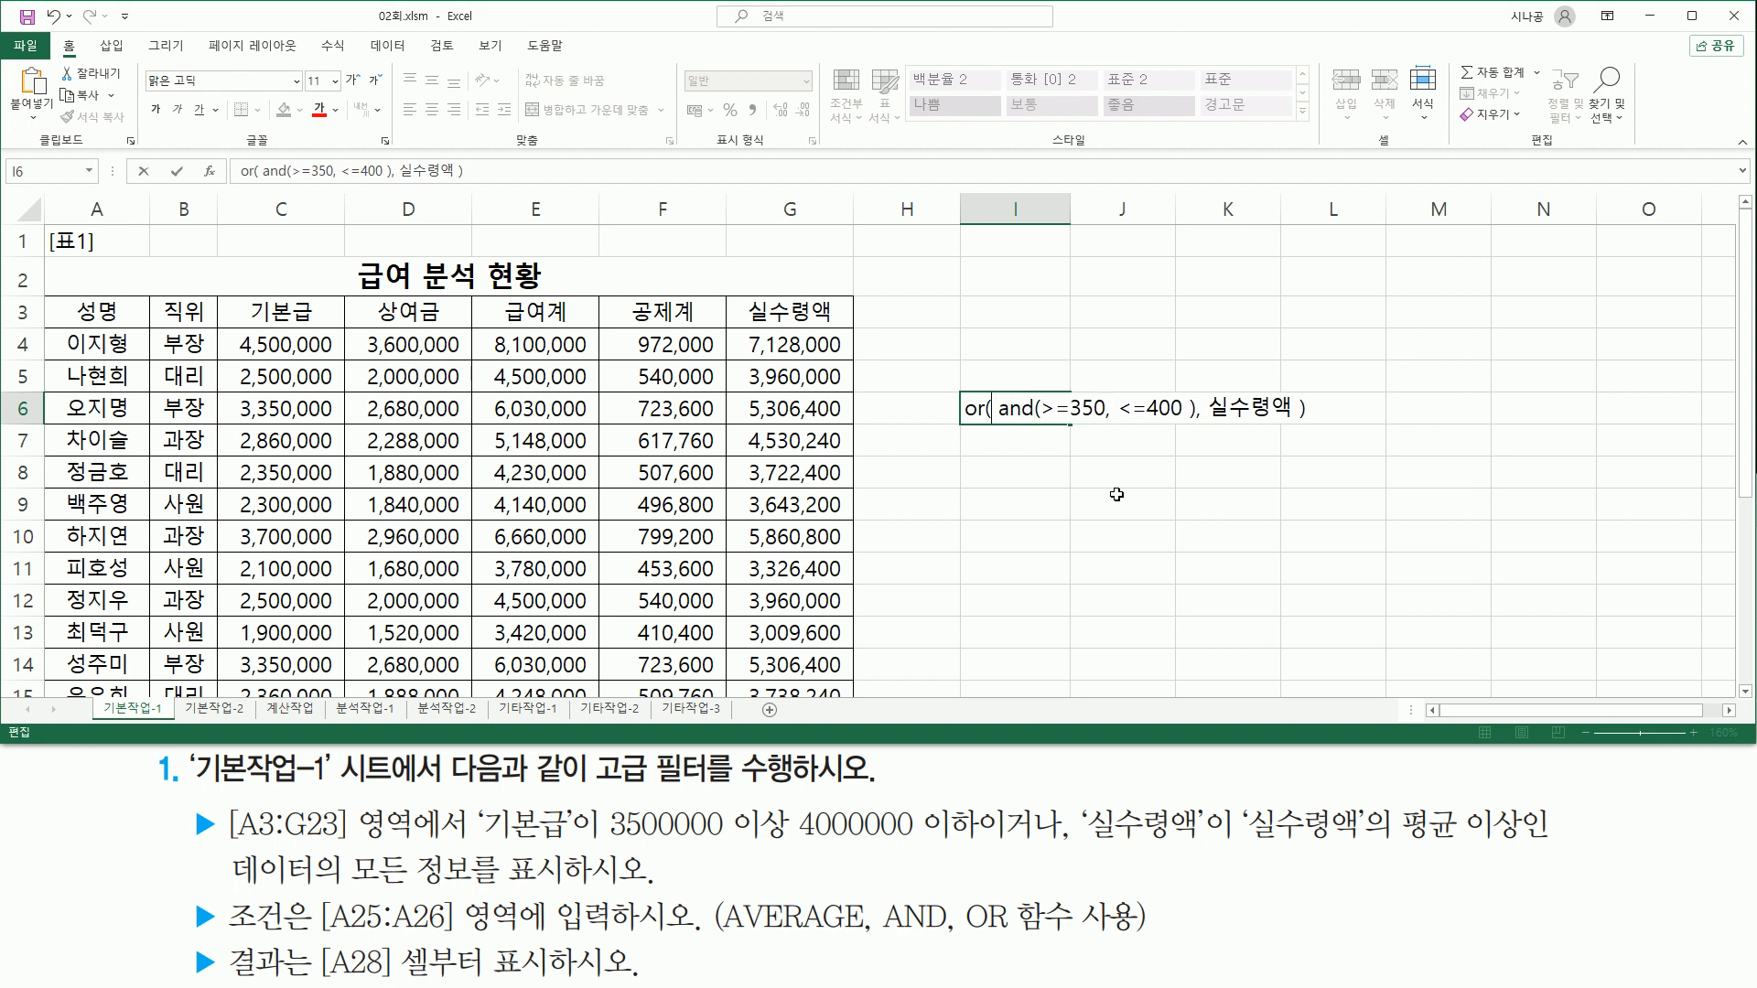
key(Right)
key(Right)
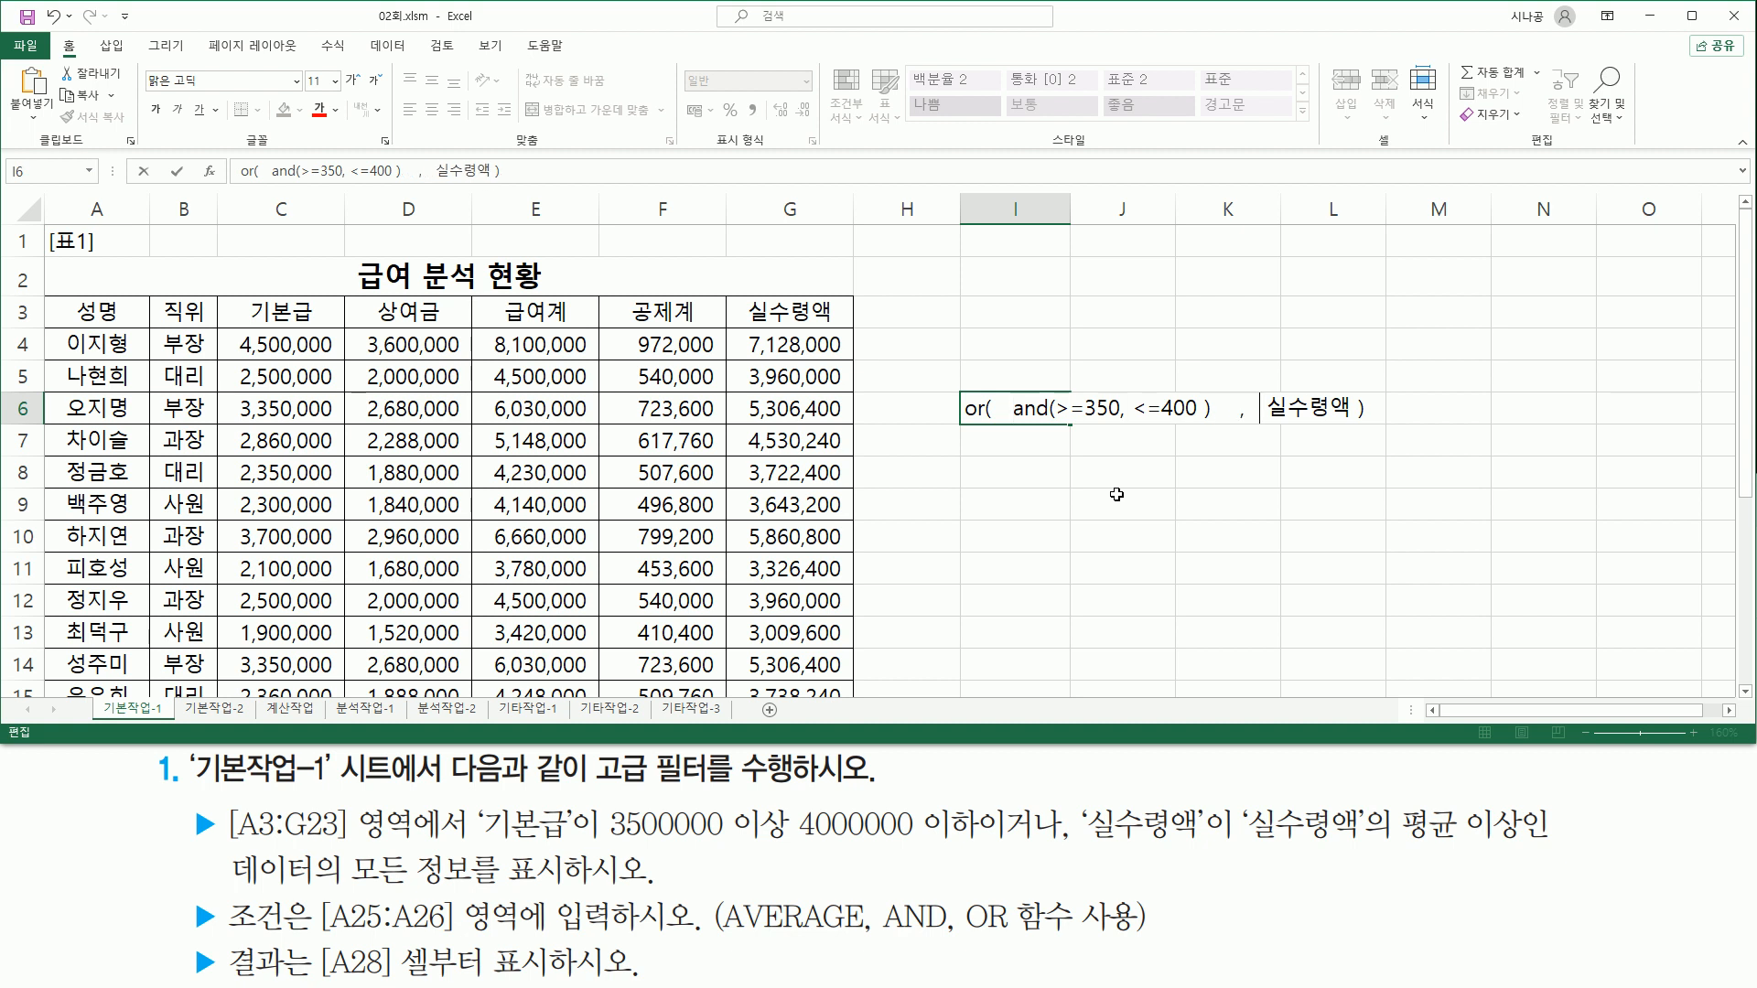
key(Return)
key(Return)
drag(1005, 428, 1354, 427)
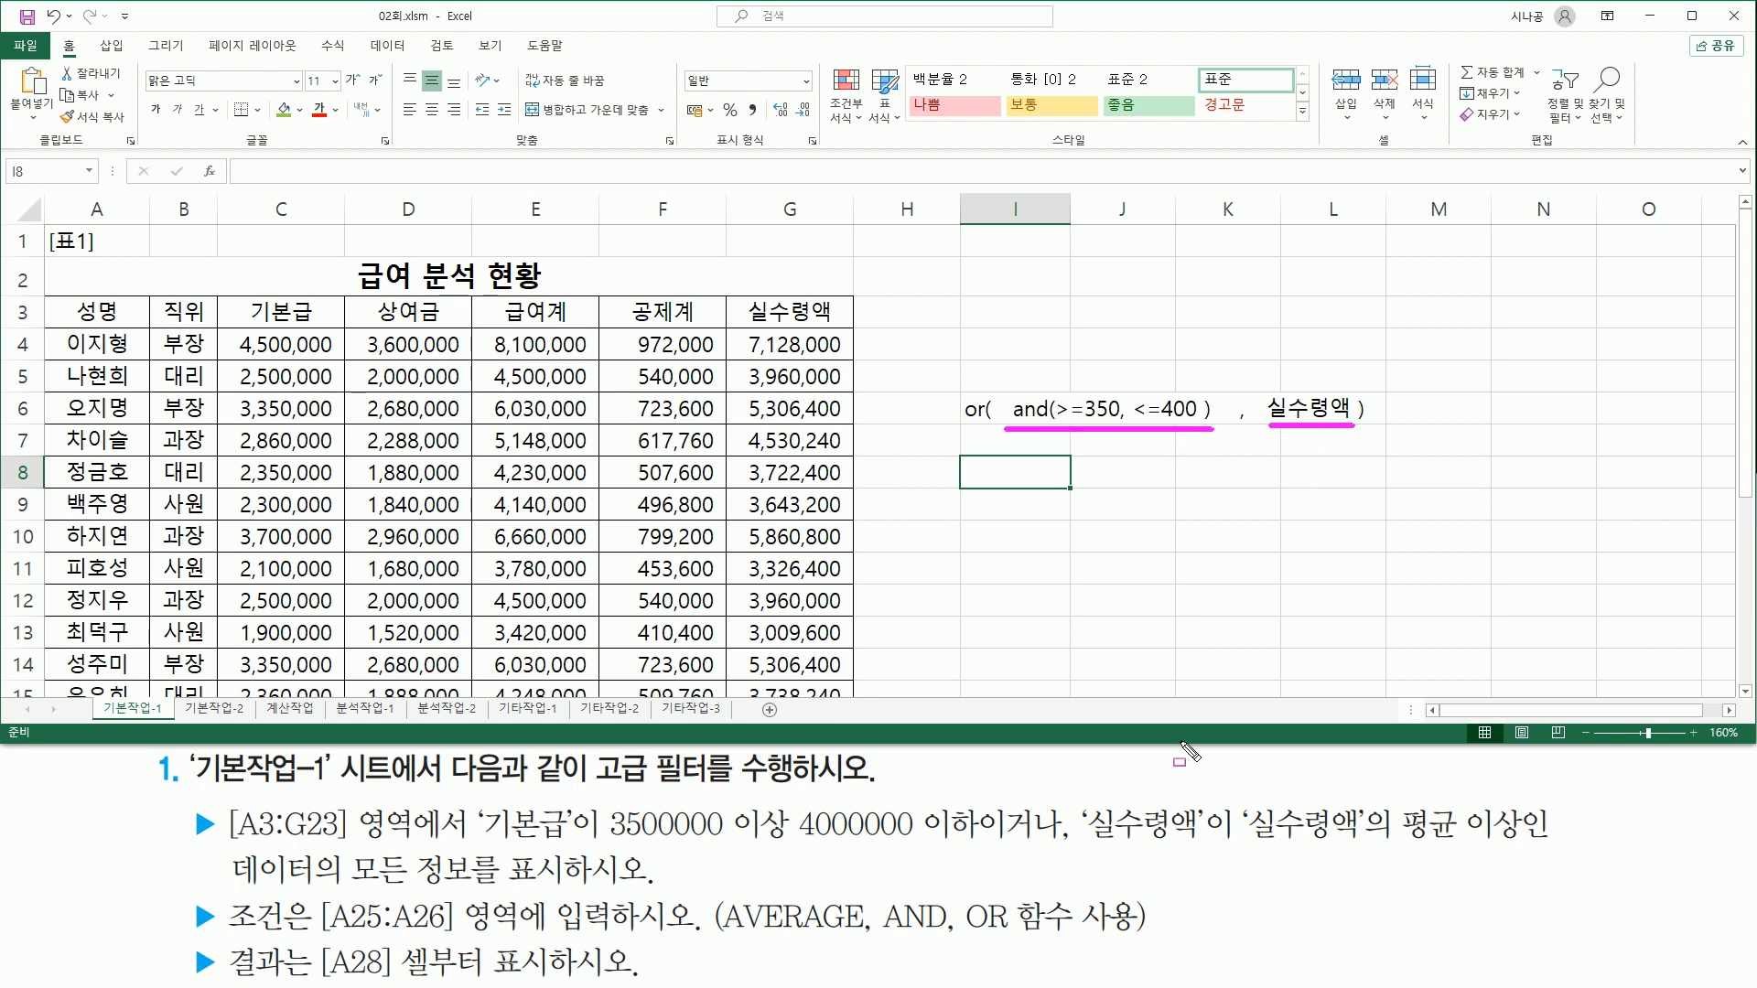
mouse_move(1081, 798)
mouse_down()
mouse_move(1213, 847)
mouse_move(1494, 843)
mouse_move(1462, 842)
mouse_up()
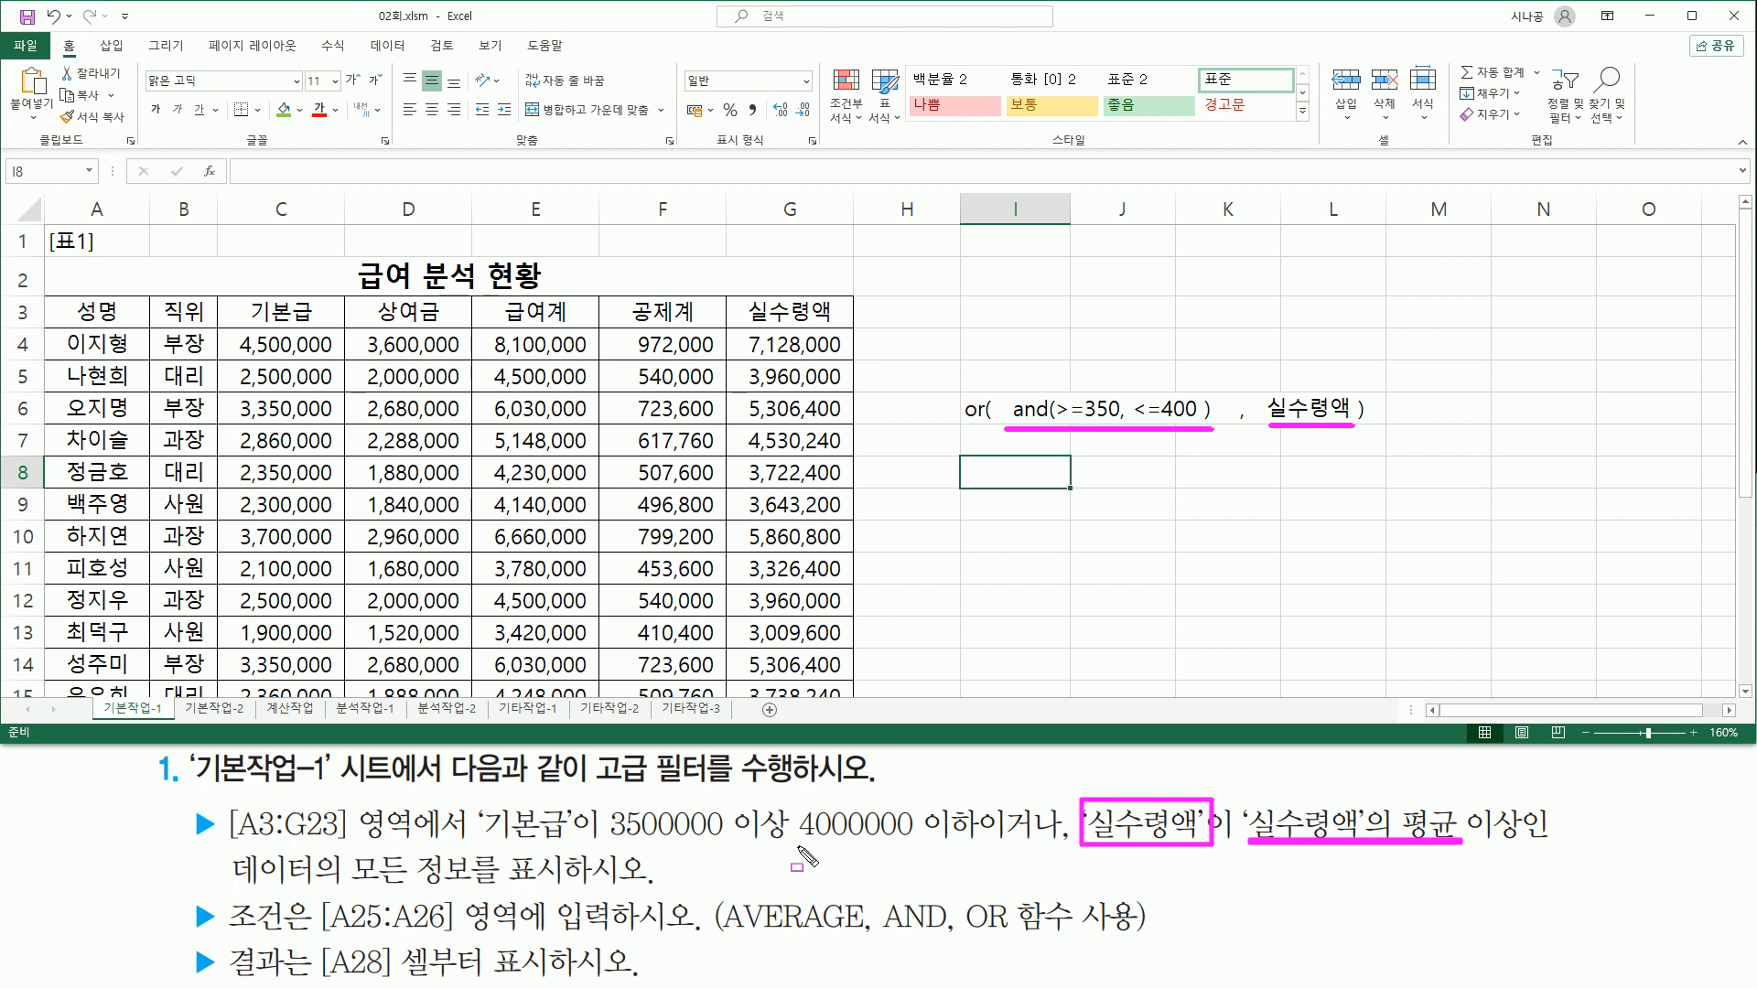
drag(723, 894, 864, 933)
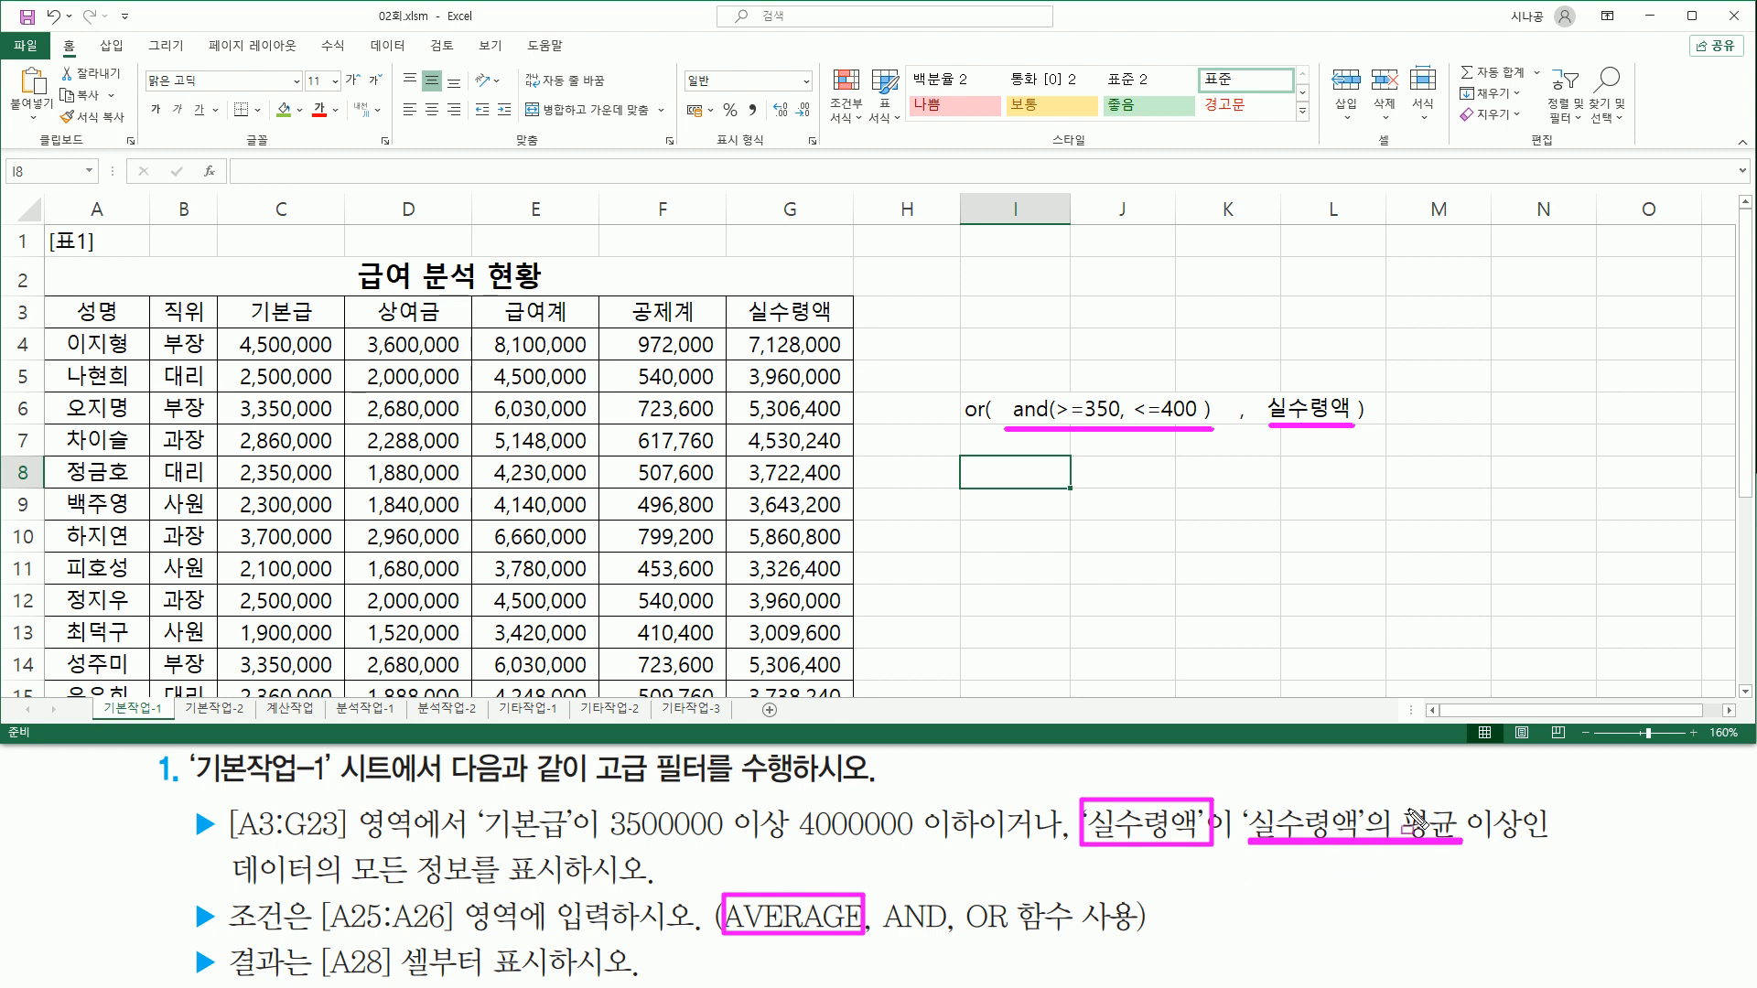
key(Escape)
Step: Replace 실수령액 in the cell I6 condition outline with ">=average(실수령액)"
double_click(1275, 409)
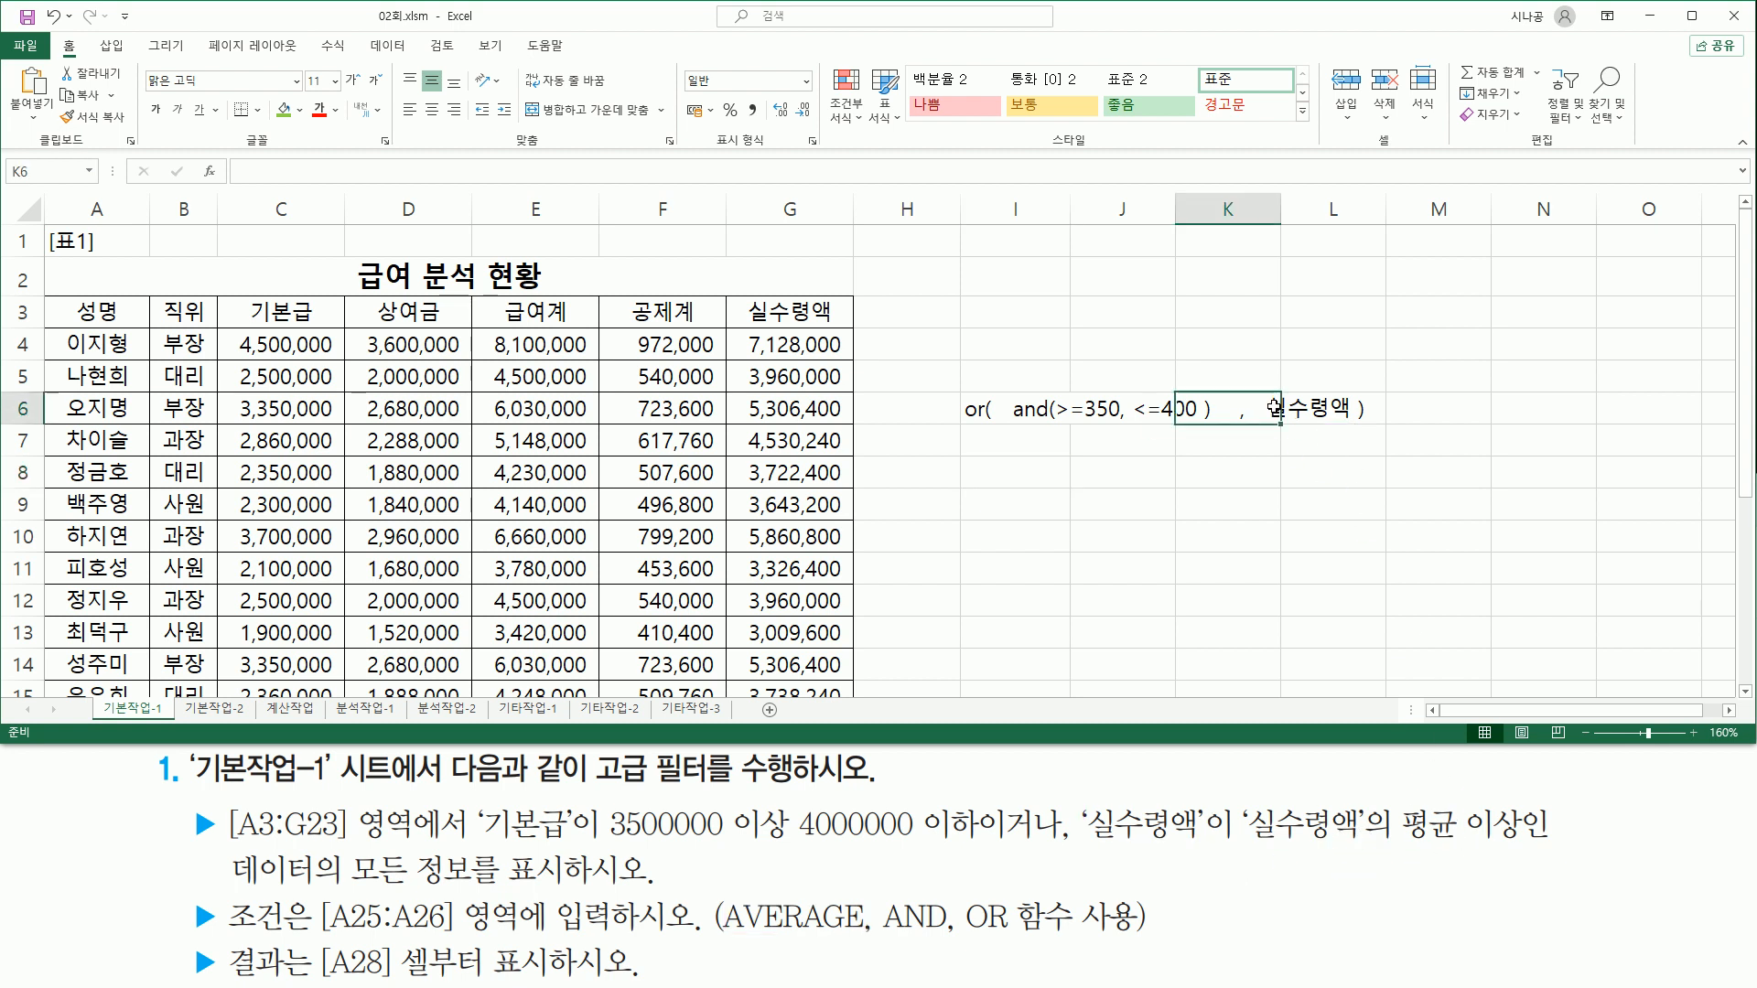
double_click(1054, 410)
drag(1267, 409, 1352, 411)
text(a)
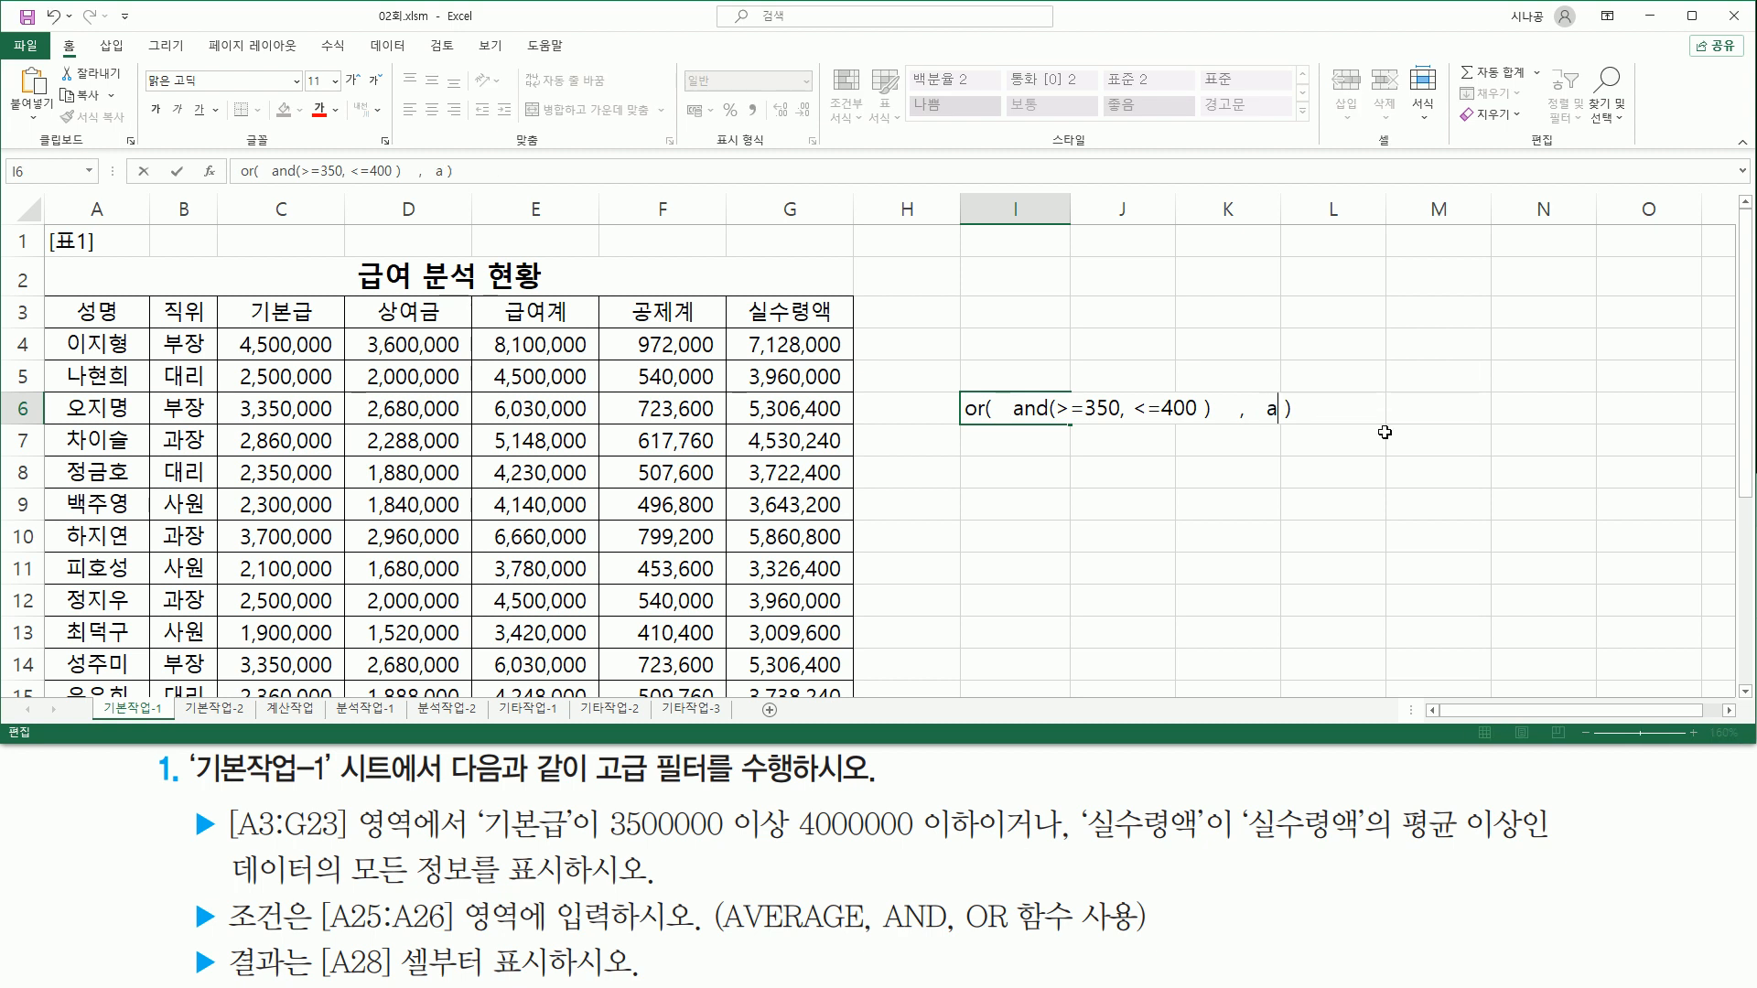
text(vear)
text(rg)
text(()
text(실수령ㅇ)
text(ㅐㄱ))
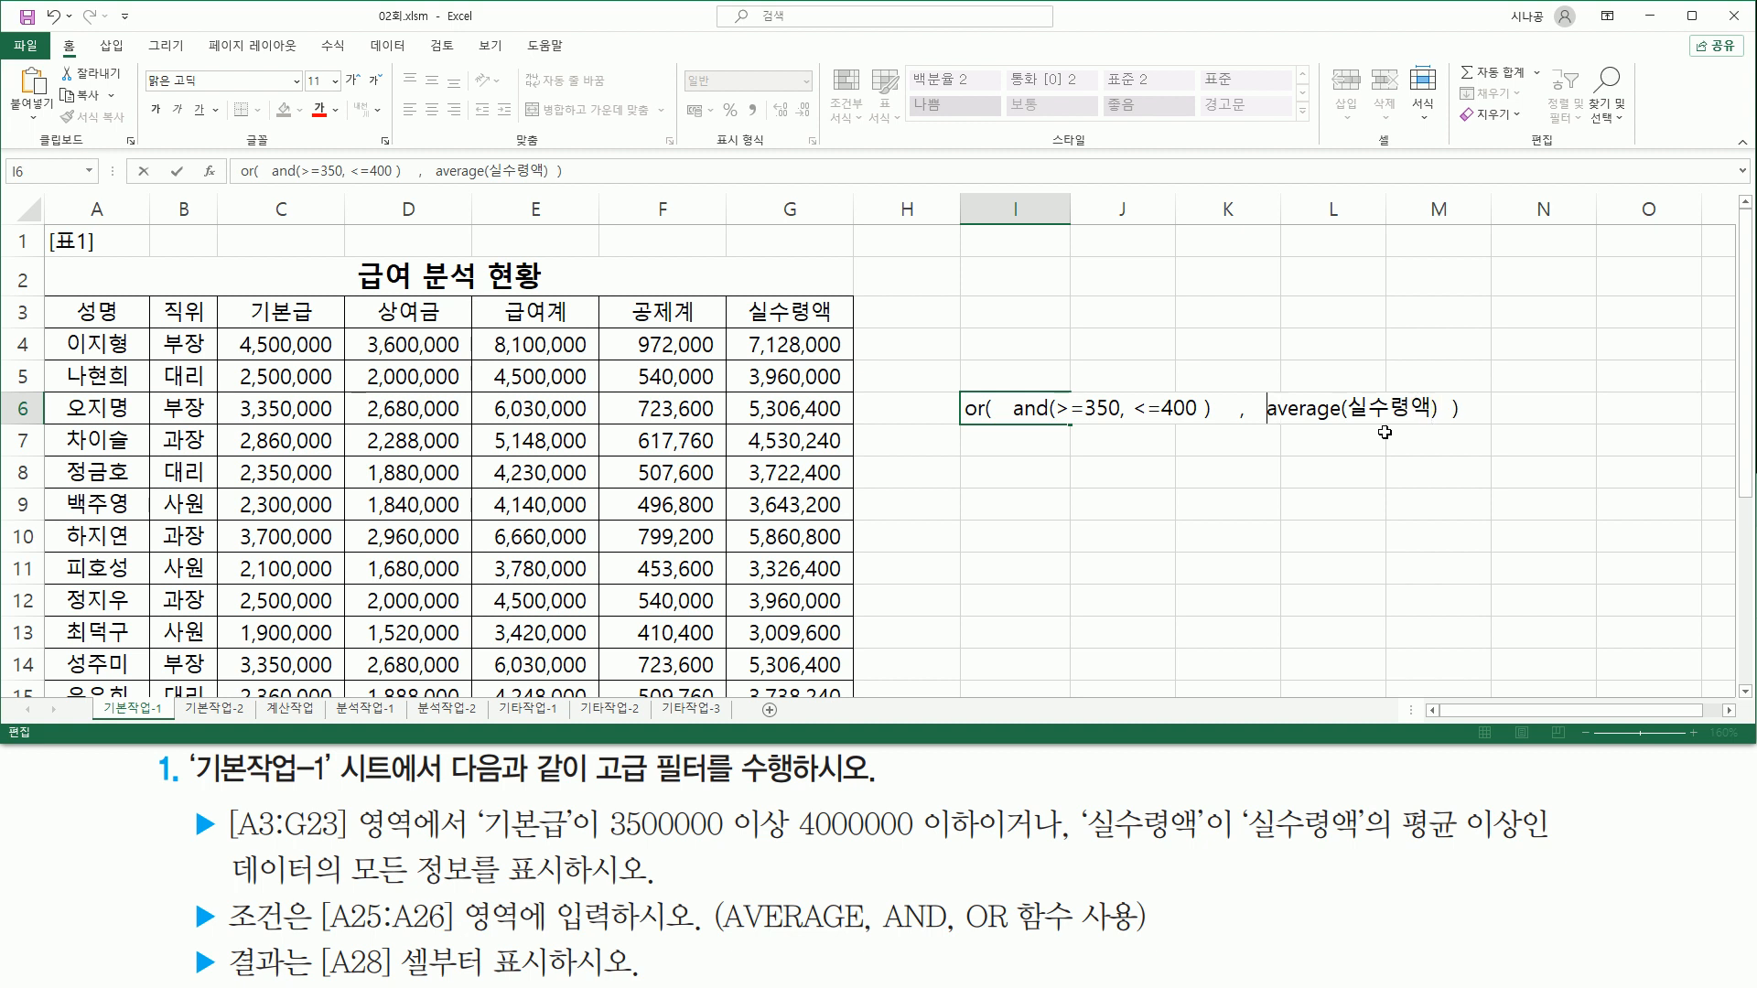
text(>=)
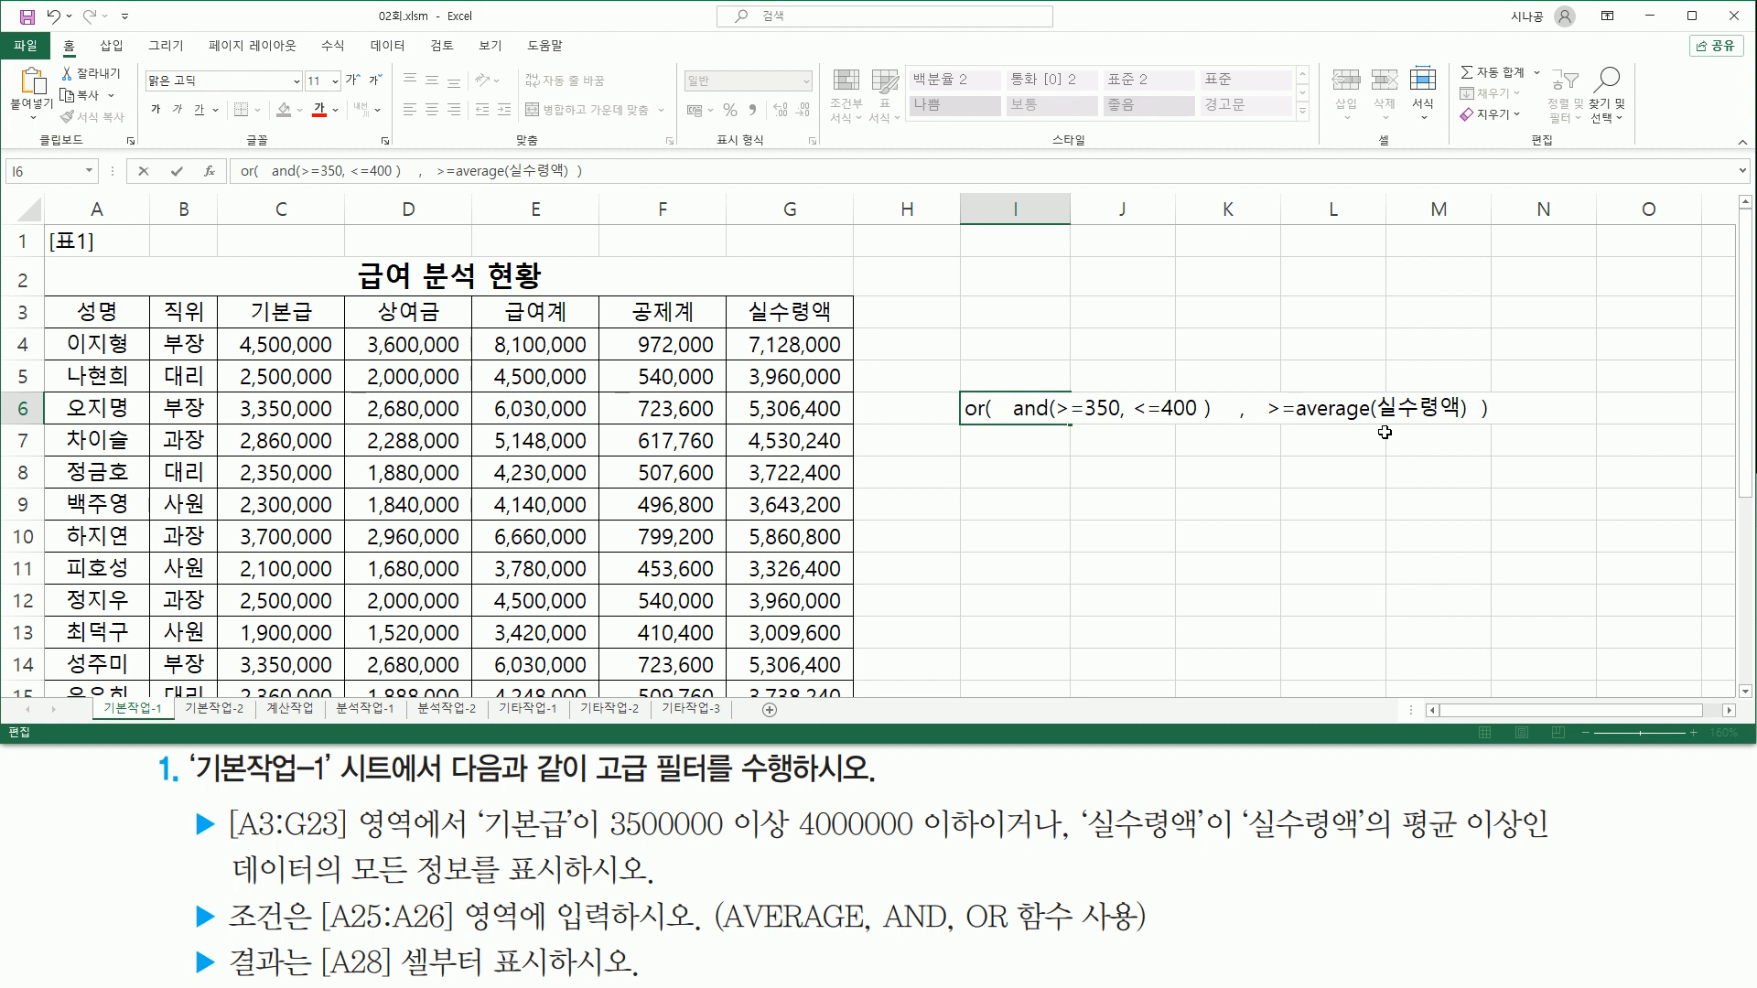
key(Return)
key(Return)
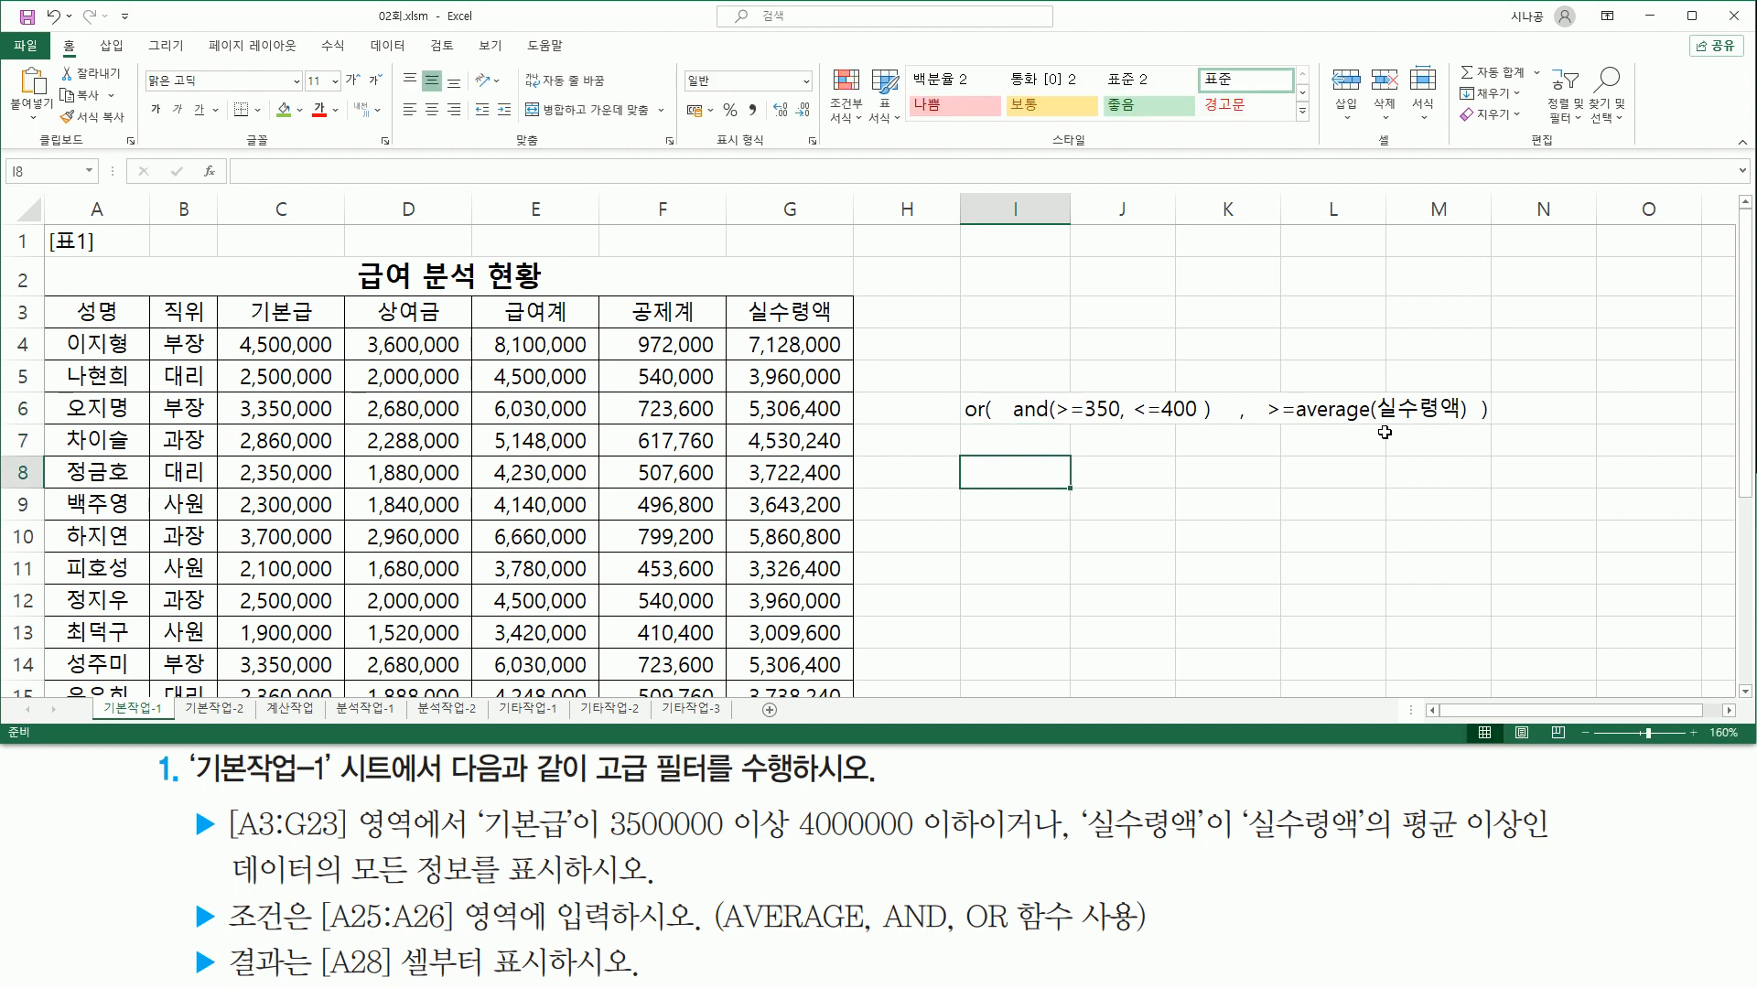
Step: Copy the condition outline from cell I6 to cell C25 below the salary table
mouse_move(315, 892)
mouse_down()
mouse_move(327, 922)
mouse_move(450, 933)
mouse_up()
drag(460, 943, 627, 938)
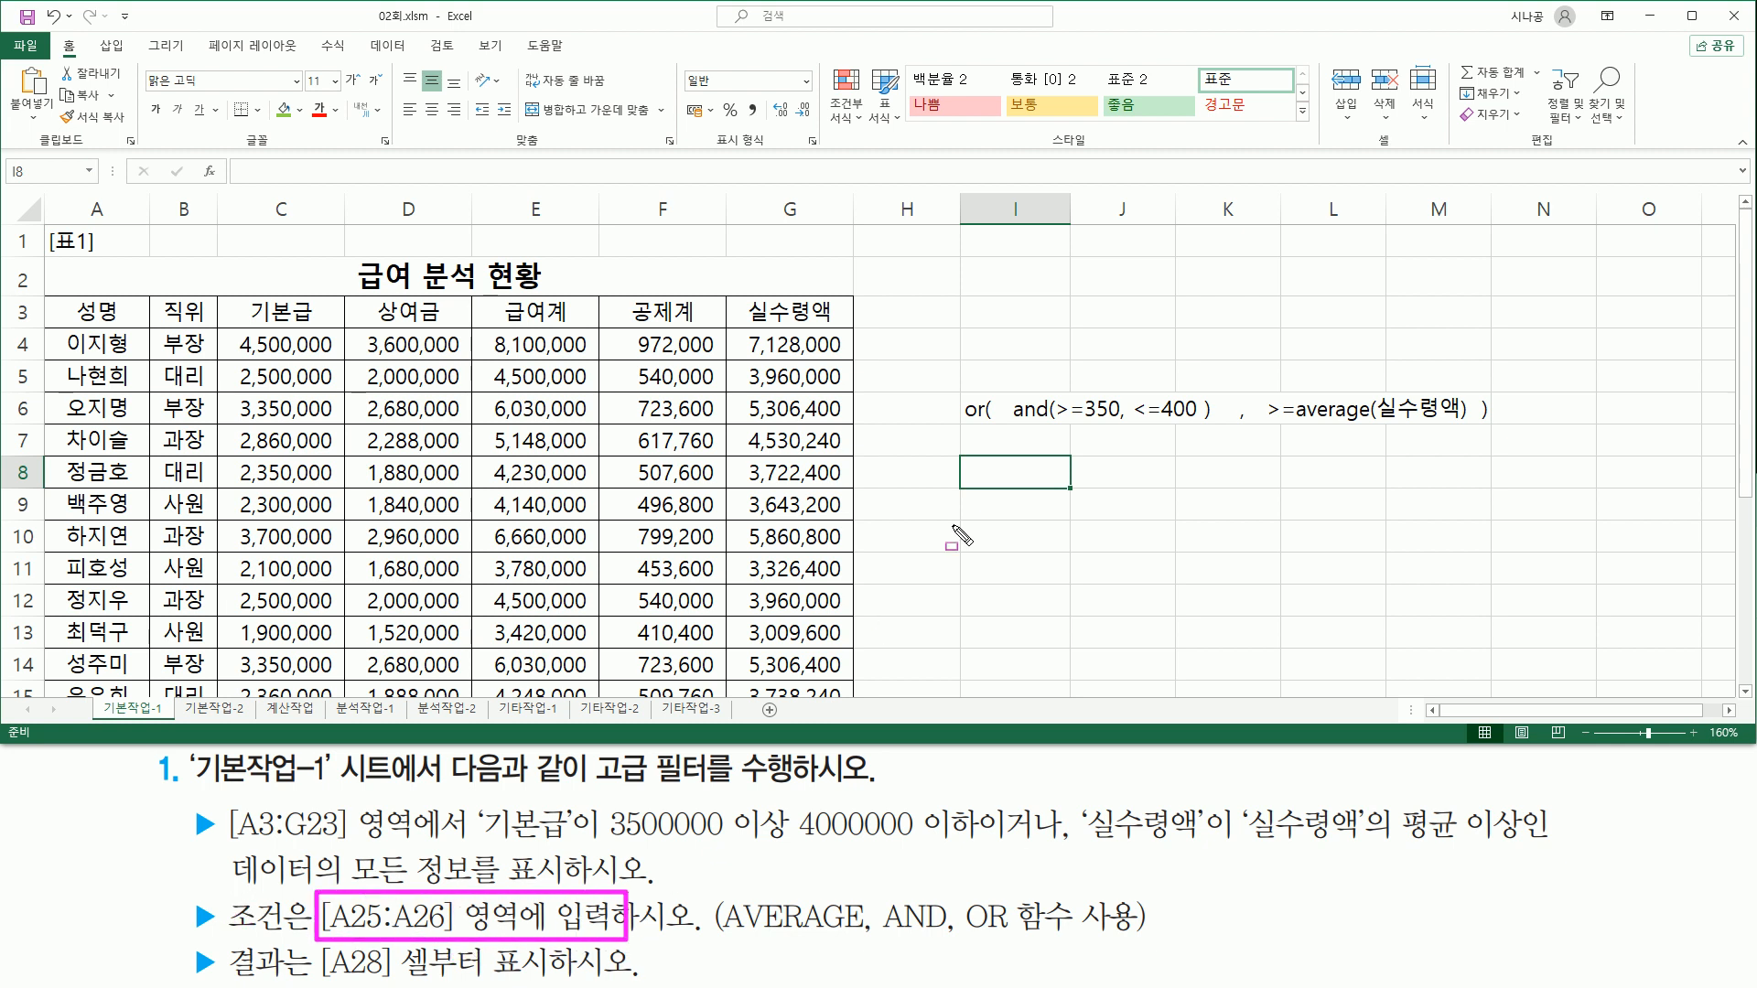
click(996, 408)
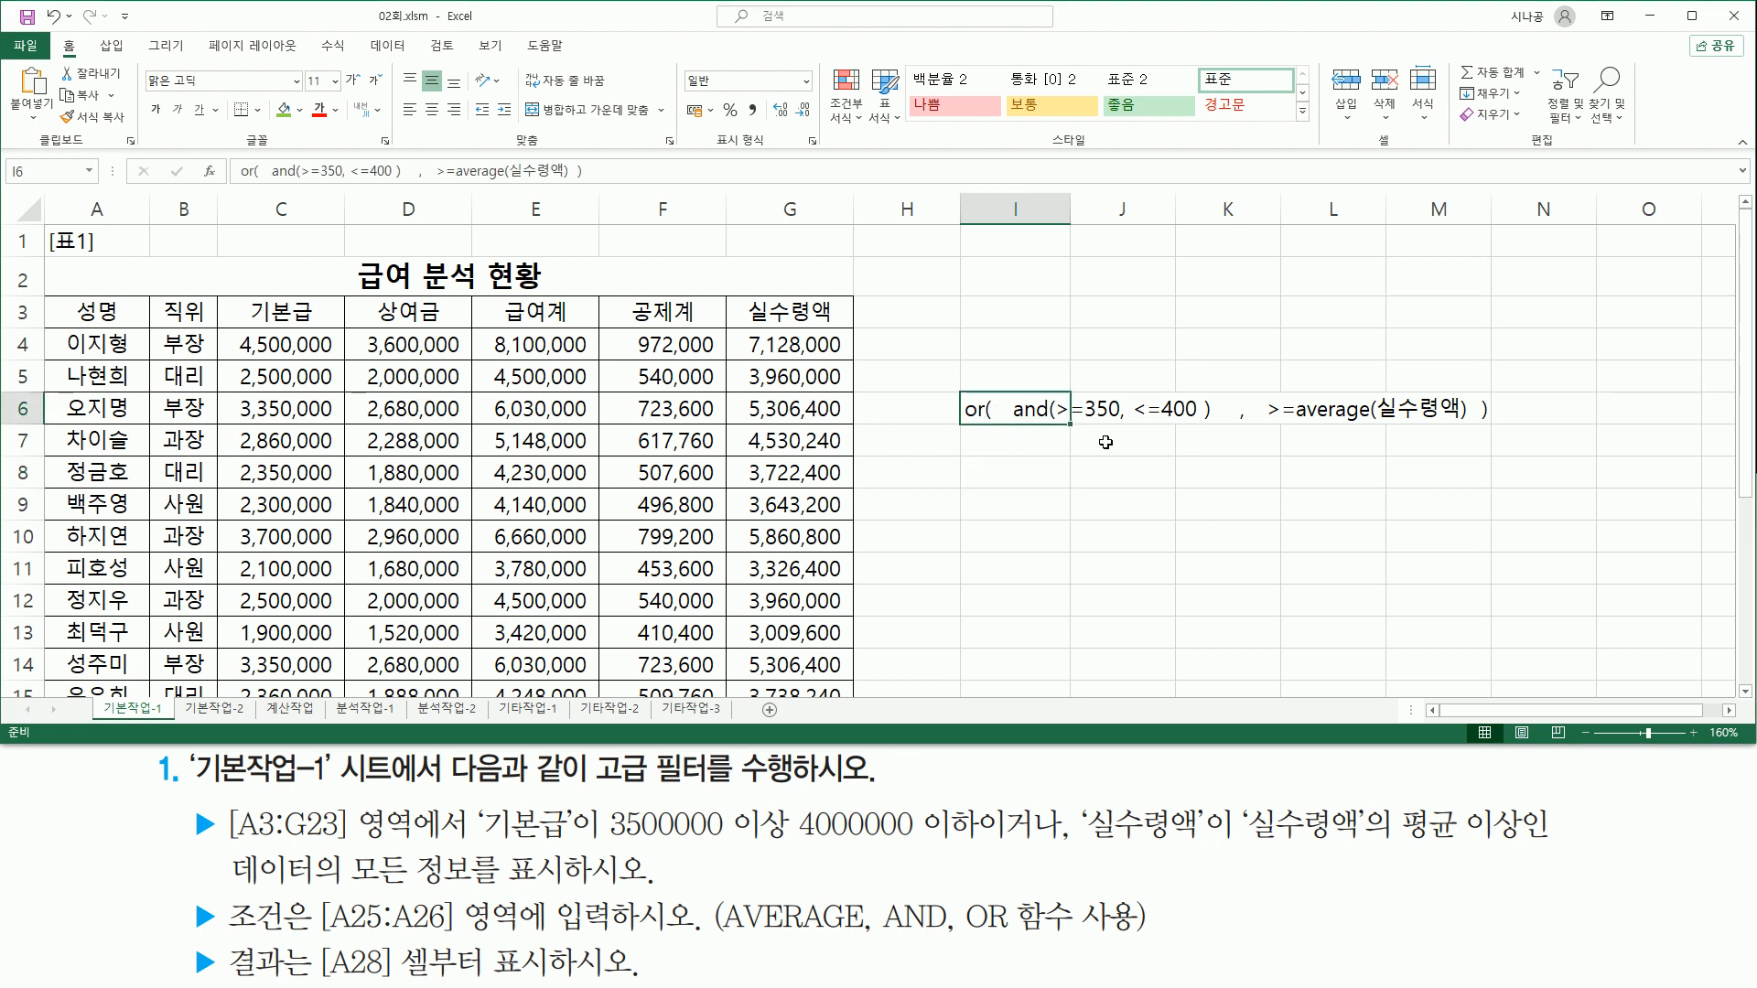
key(ctrl+c)
scroll(1746, 395, down, 3)
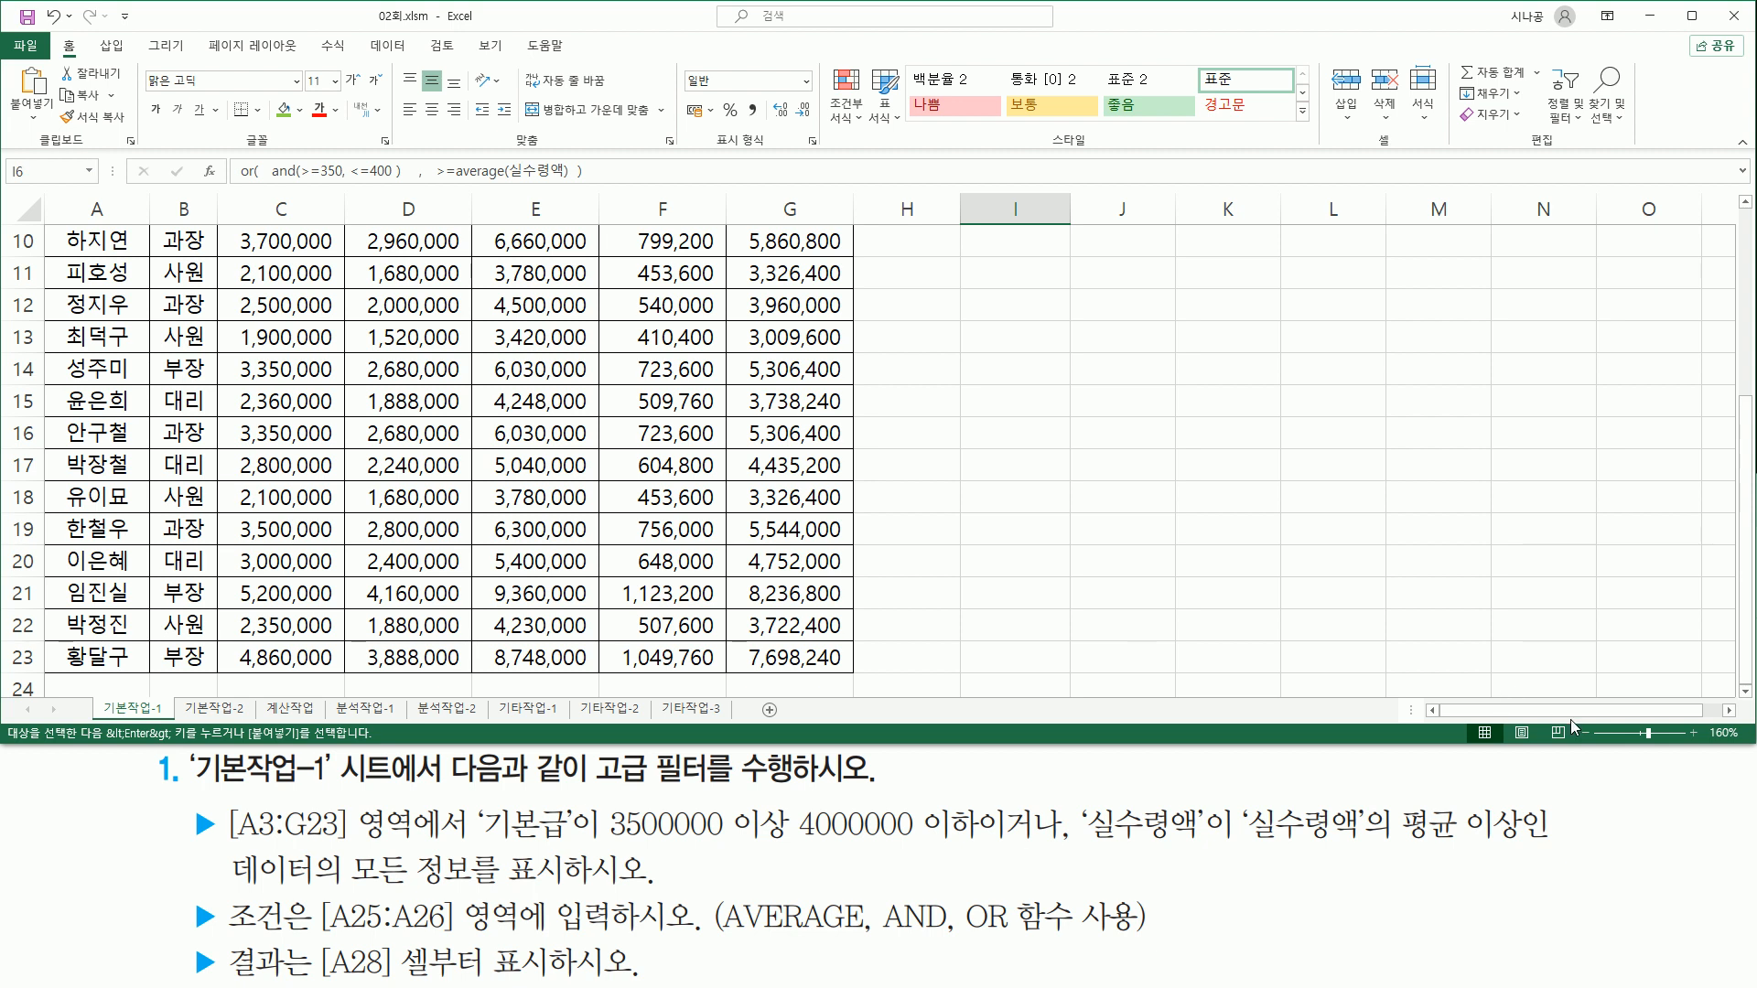
scroll(1747, 693, down, 1)
scroll(1747, 694, down, 1)
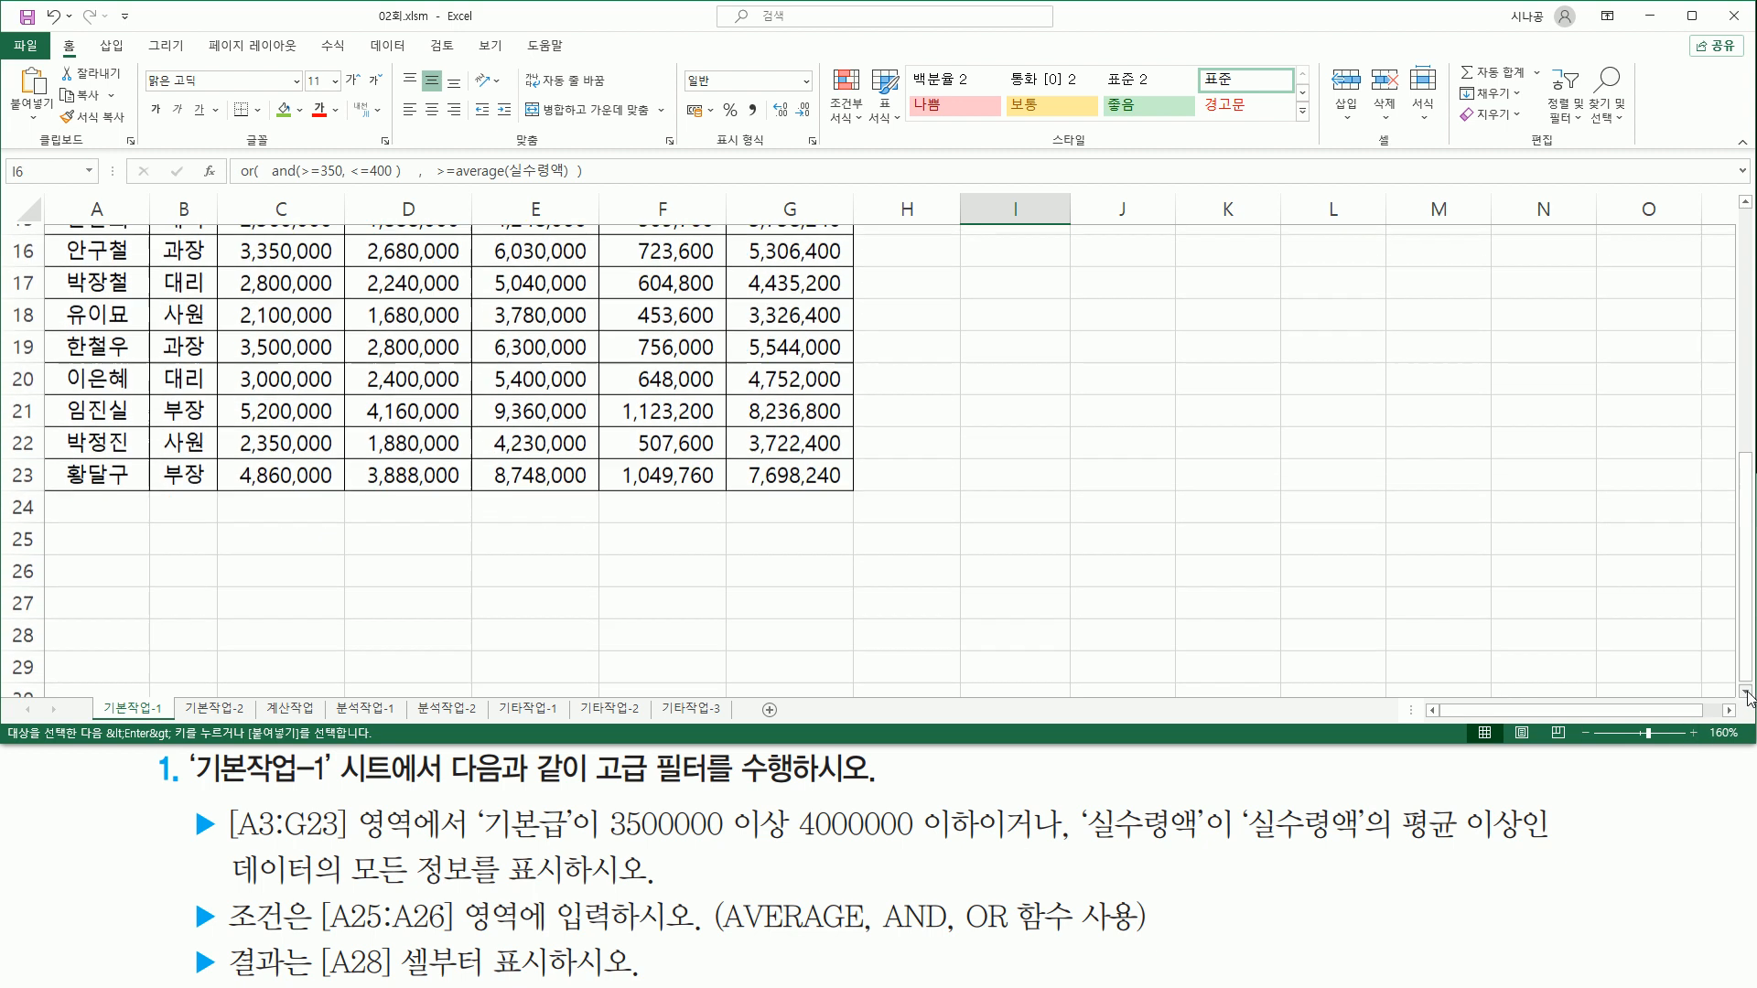
click(308, 497)
Step: Enter the criteria heading 조건 in cell A25
click(86, 499)
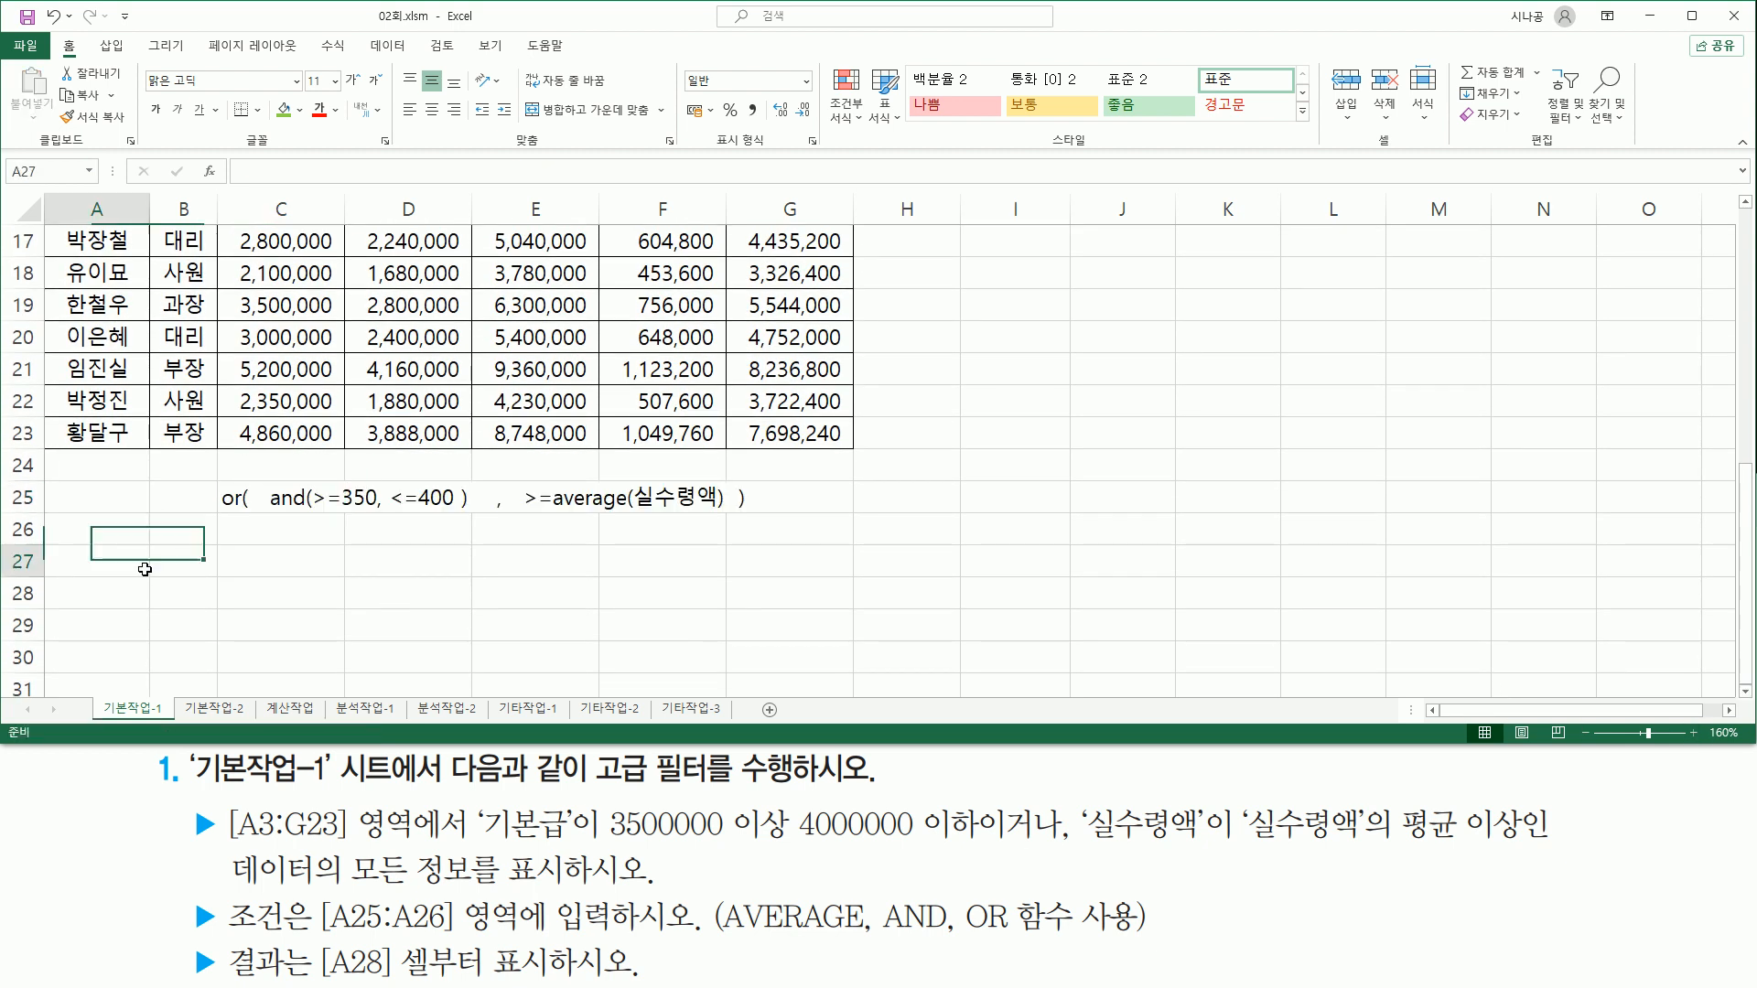
drag(86, 503, 88, 525)
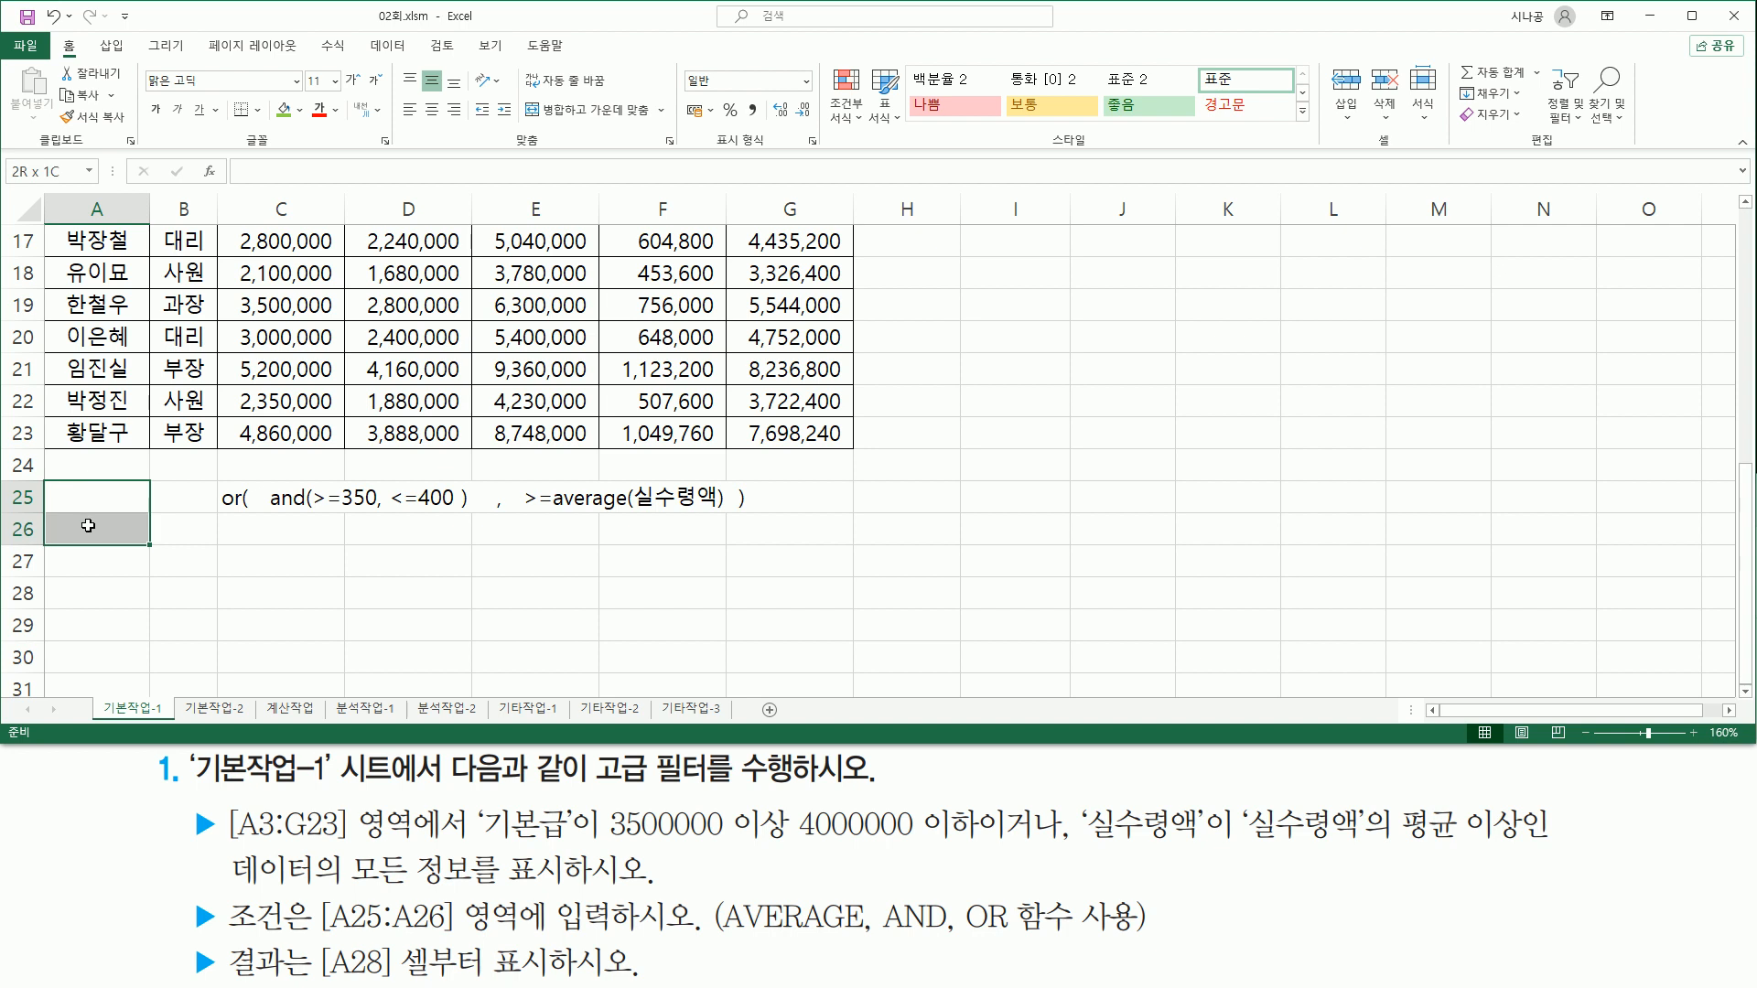
drag(50, 485, 142, 537)
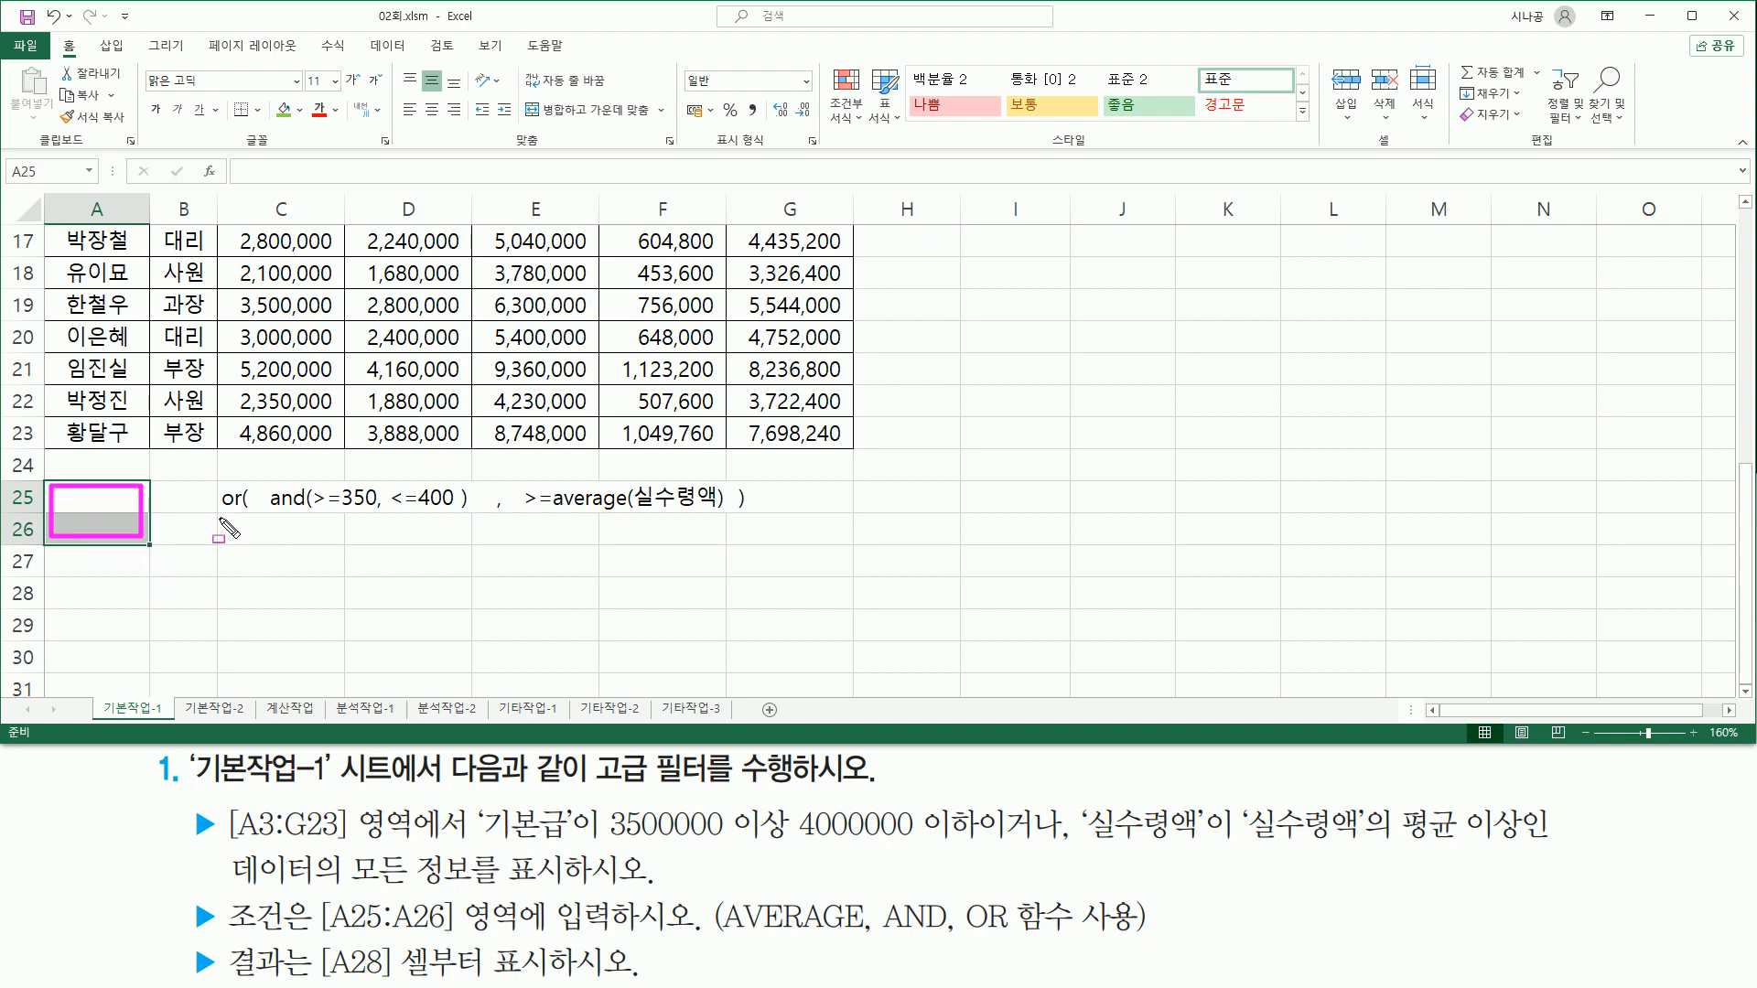
drag(220, 518, 760, 516)
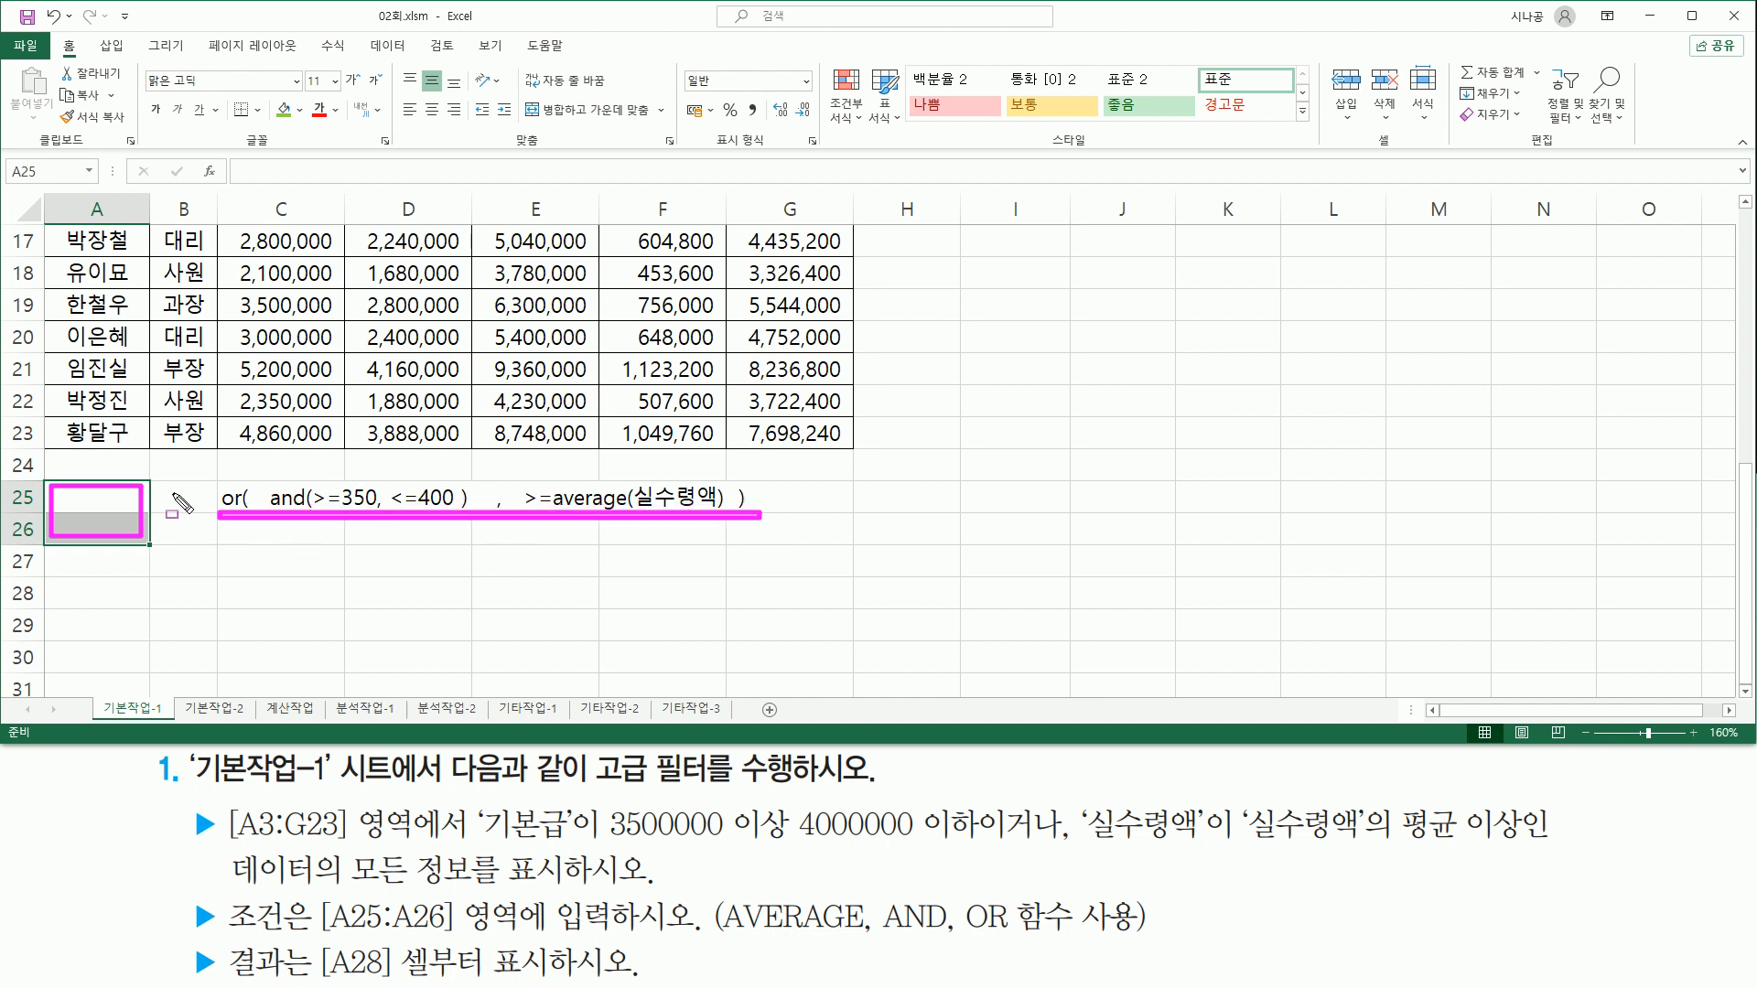
key(Escape)
click(116, 499)
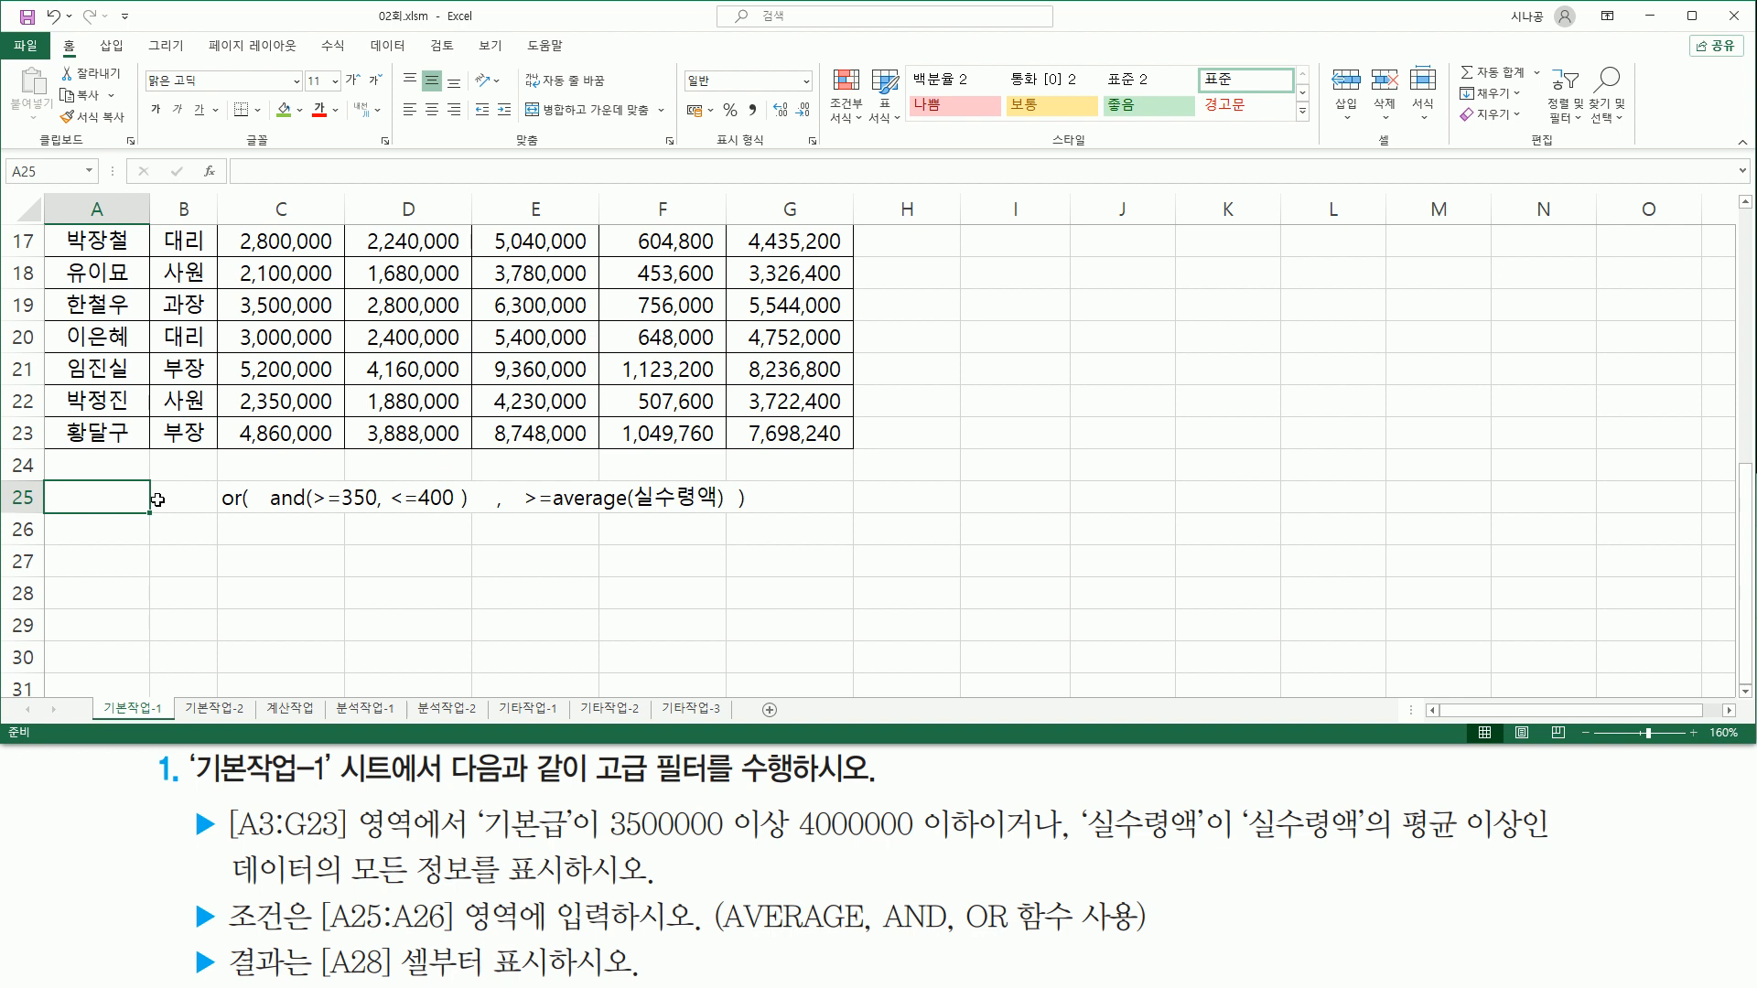
text(조건)
key(Return)
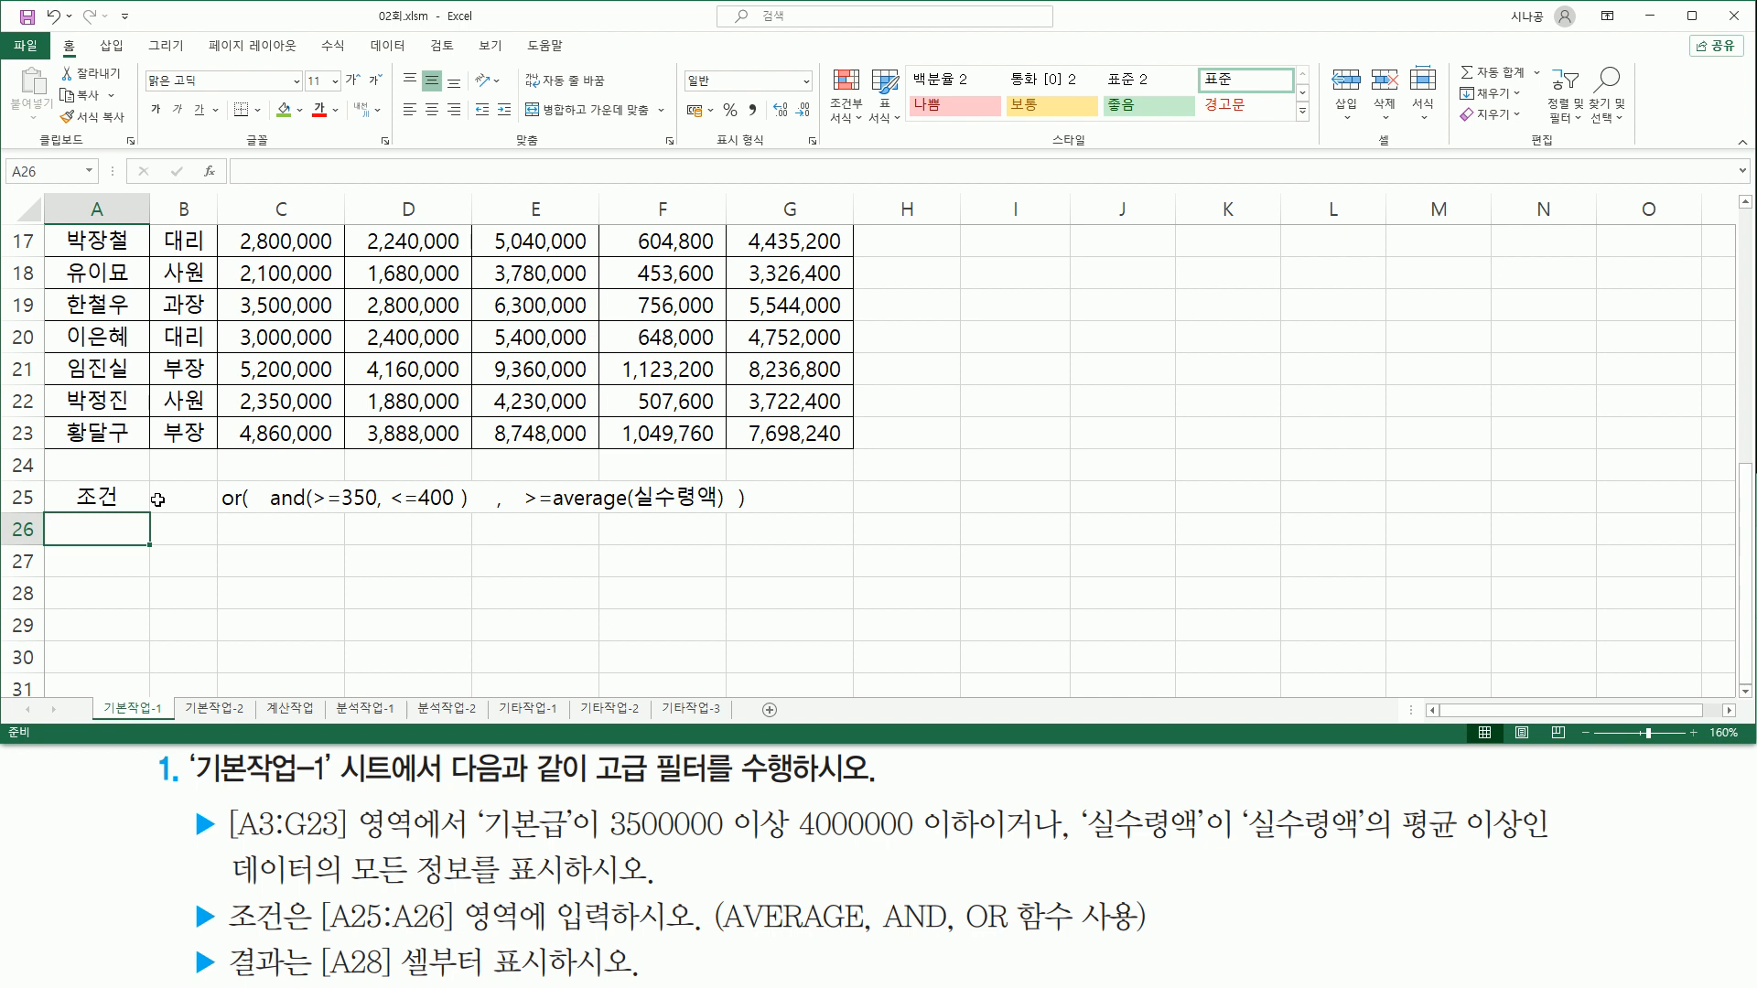
Step: Begin the criteria formula in cell A26 with an OR function and nest an AND function as its first argument
text(=)
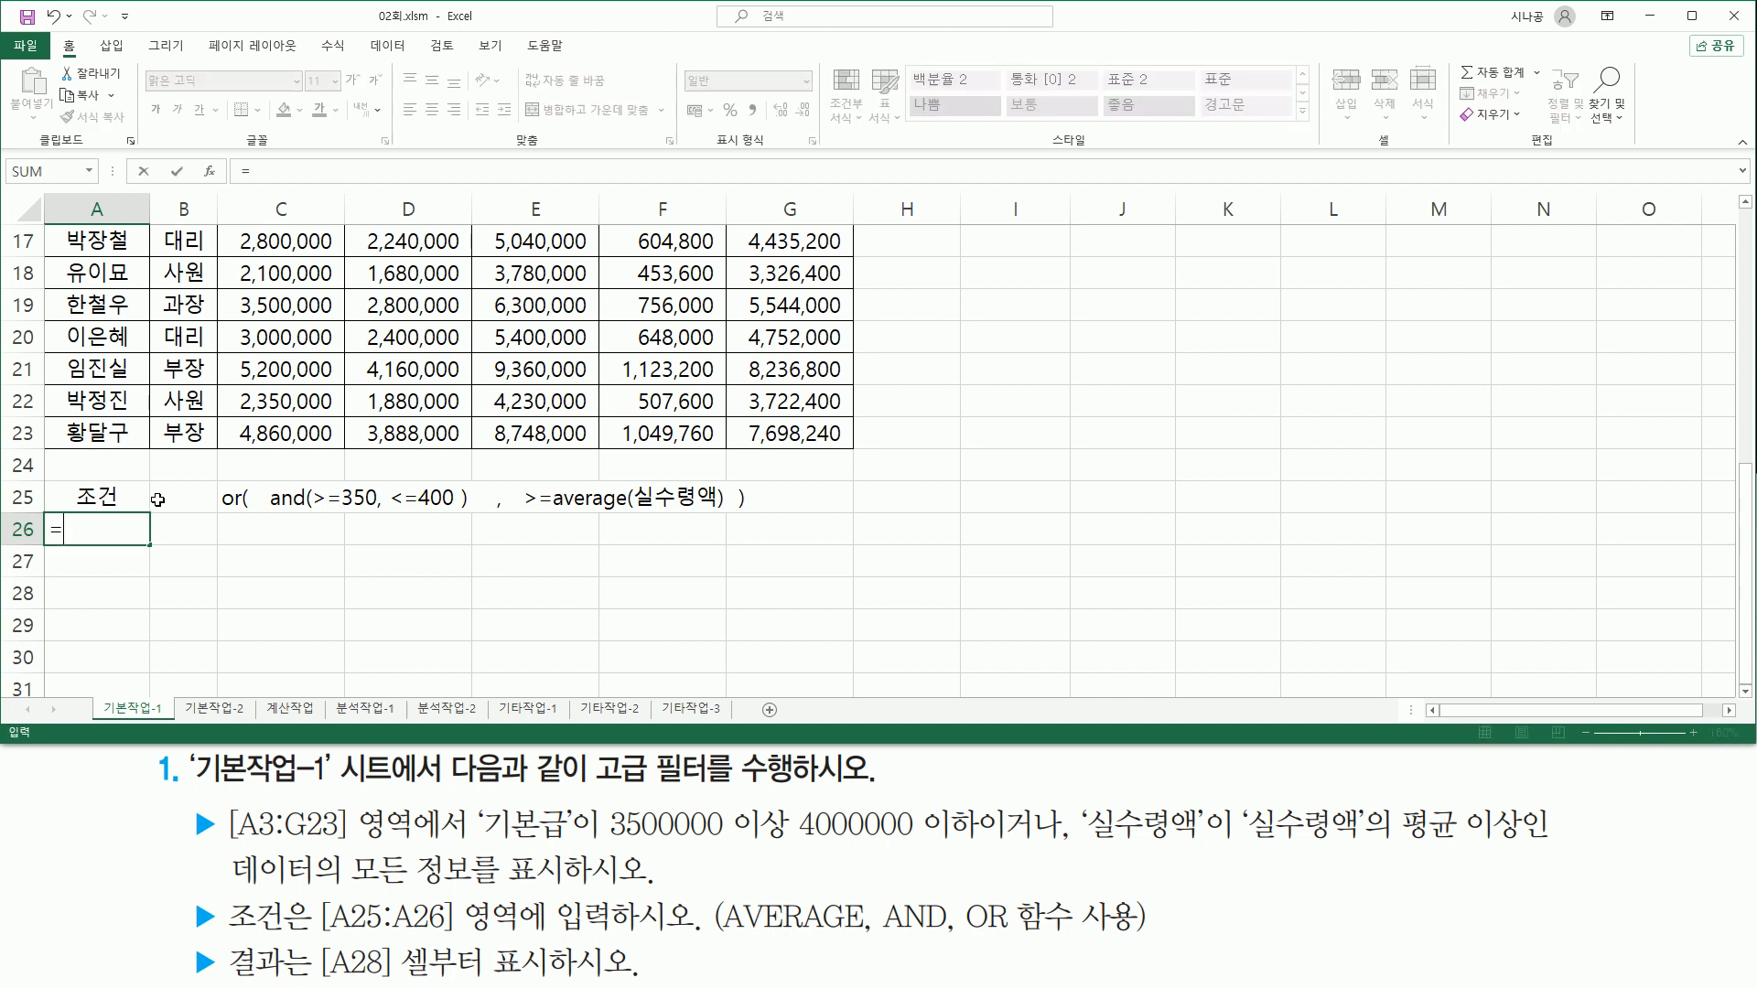
text(or()
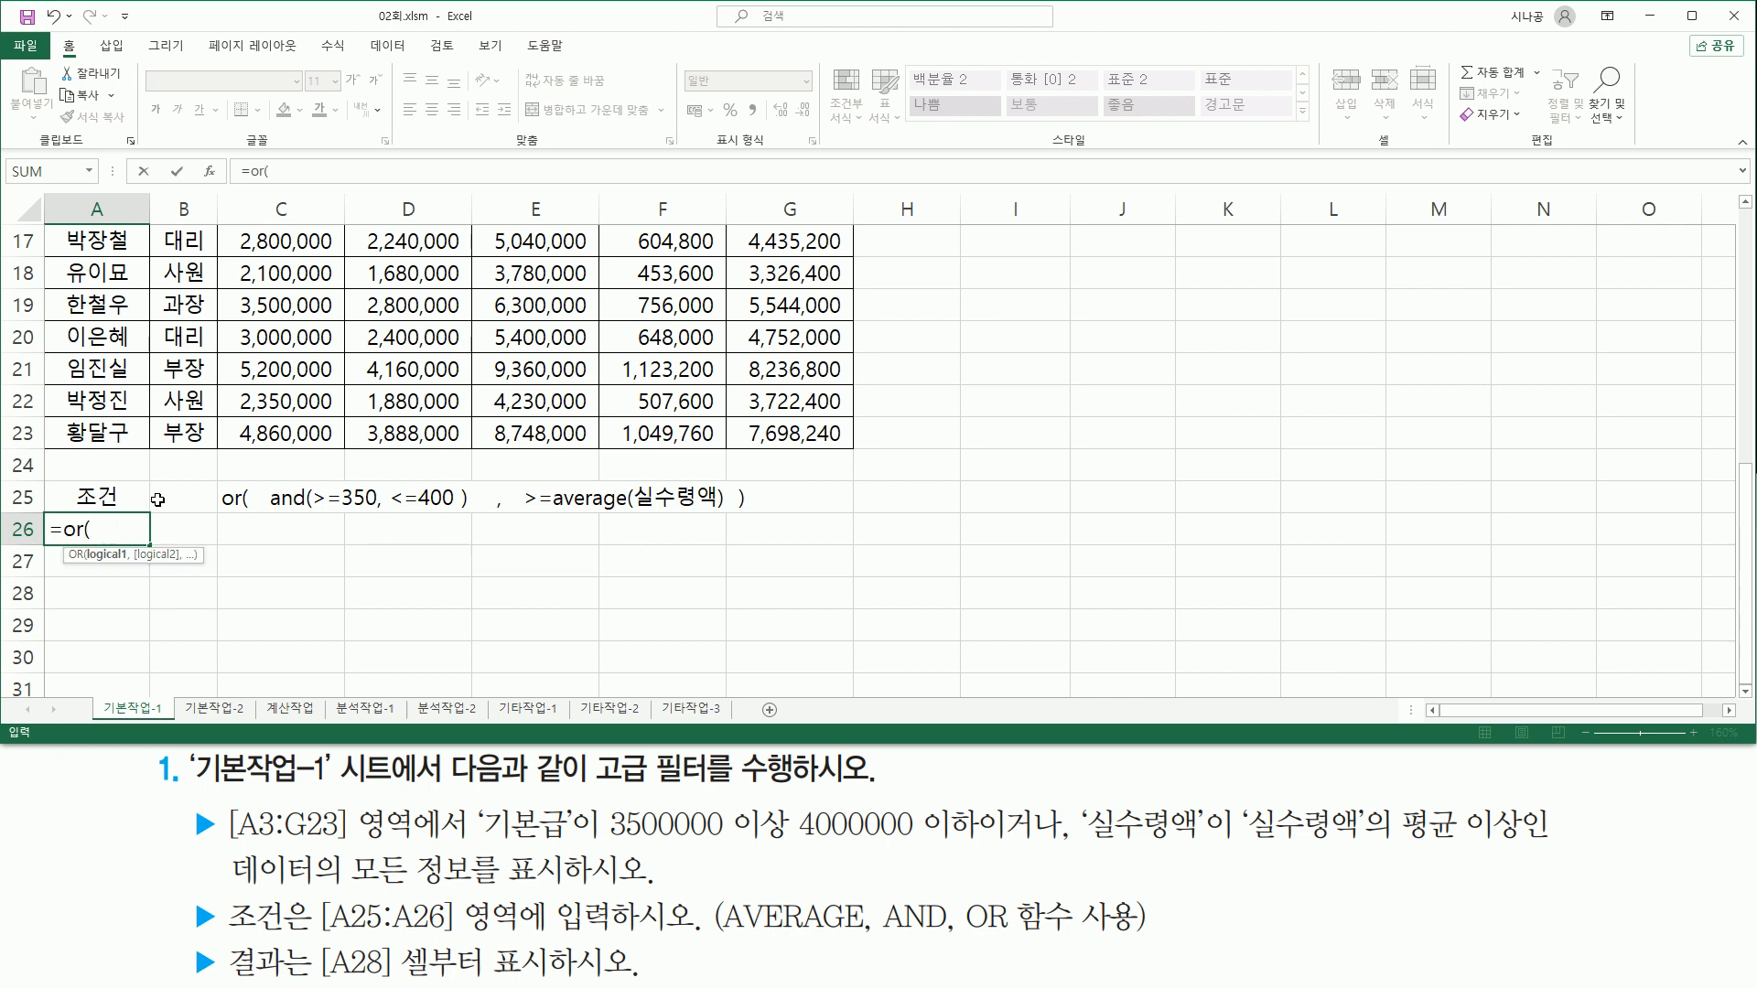
text(   a)
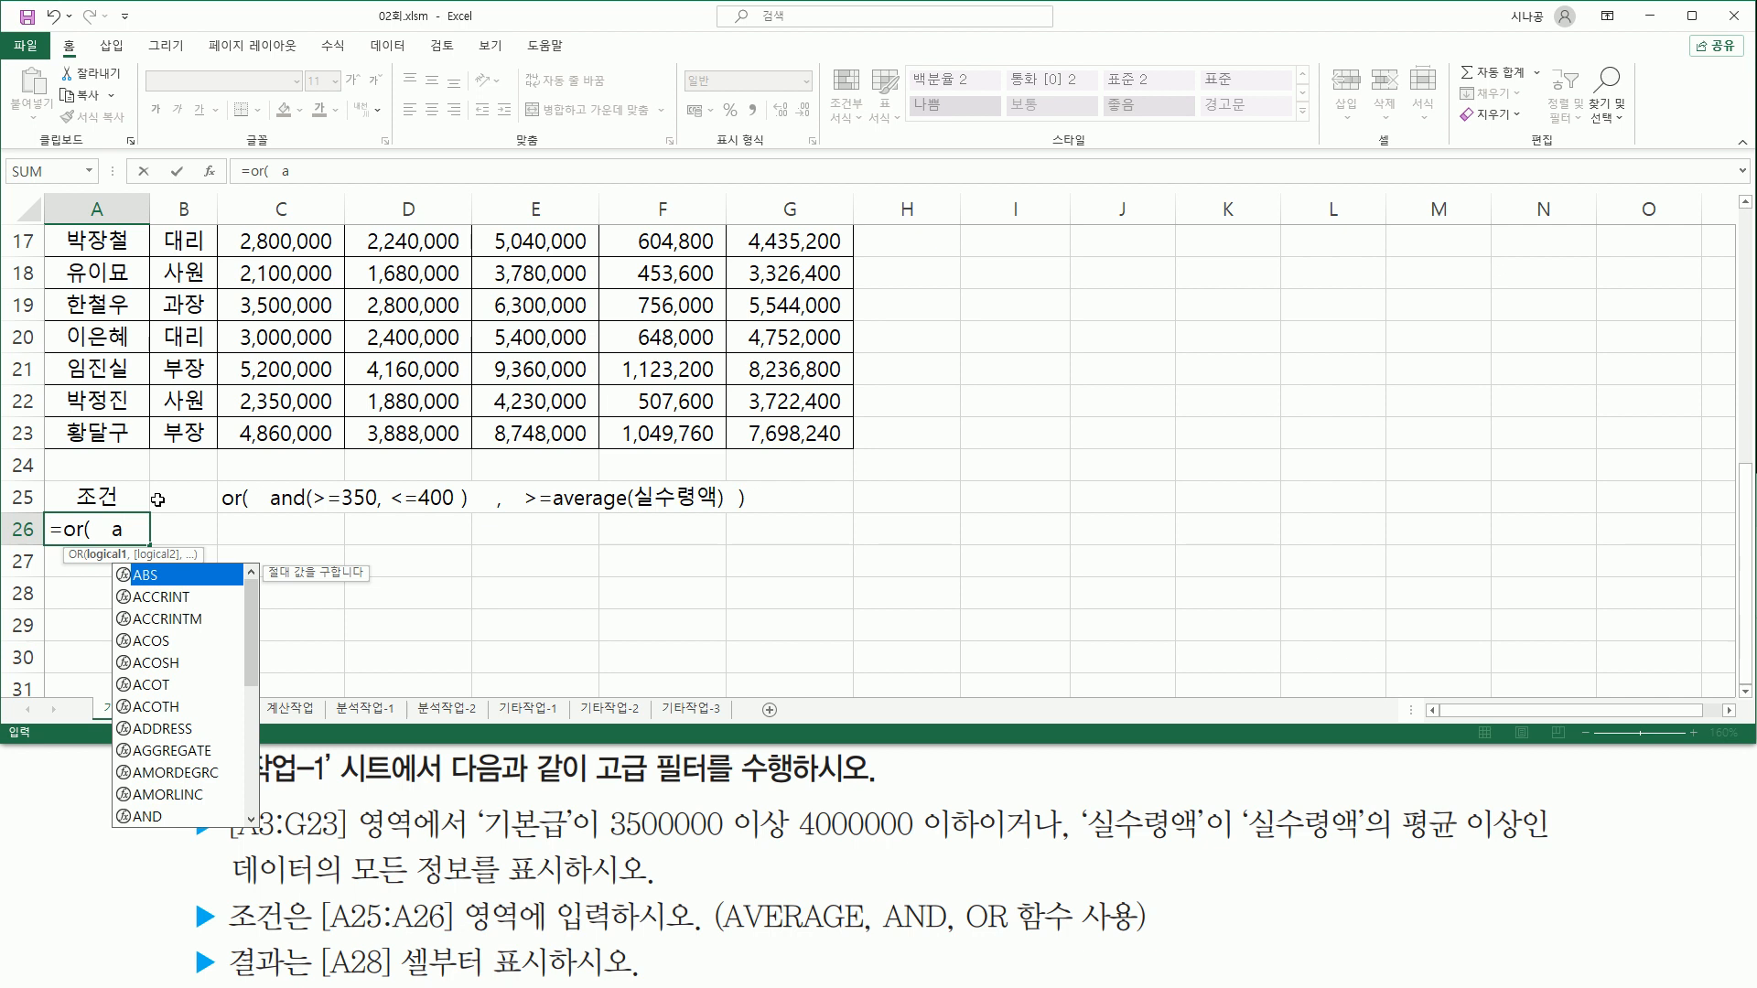
text(n)
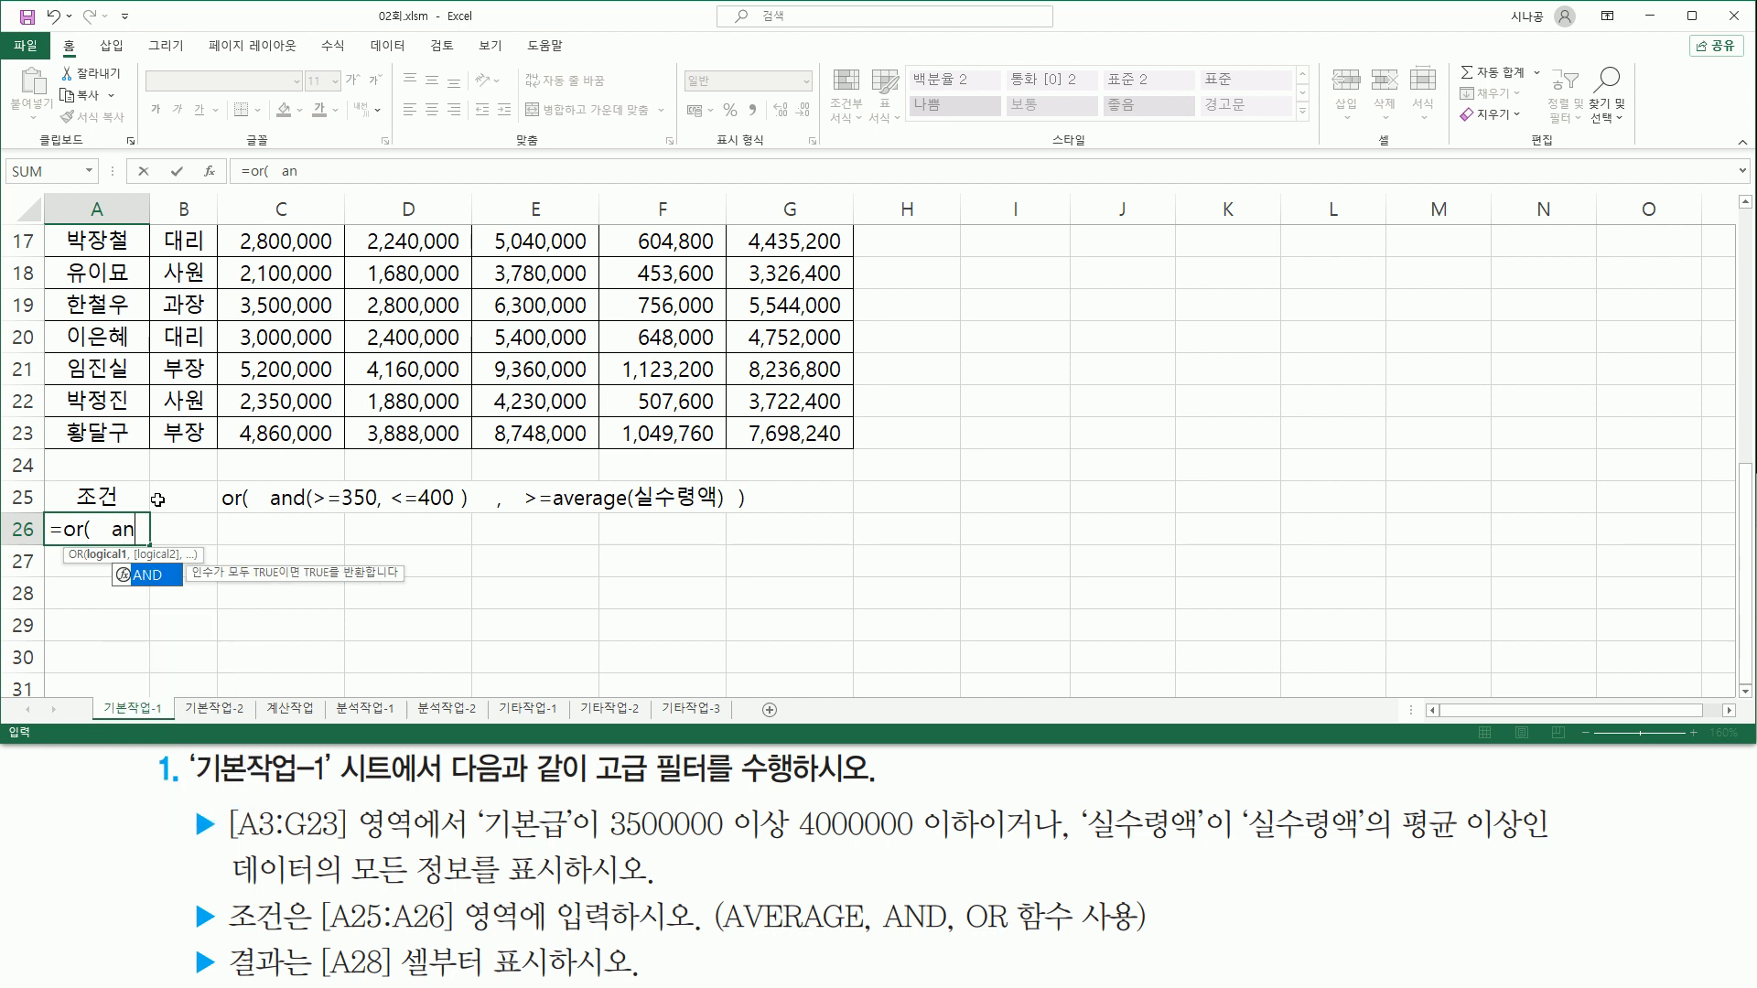
text(d)
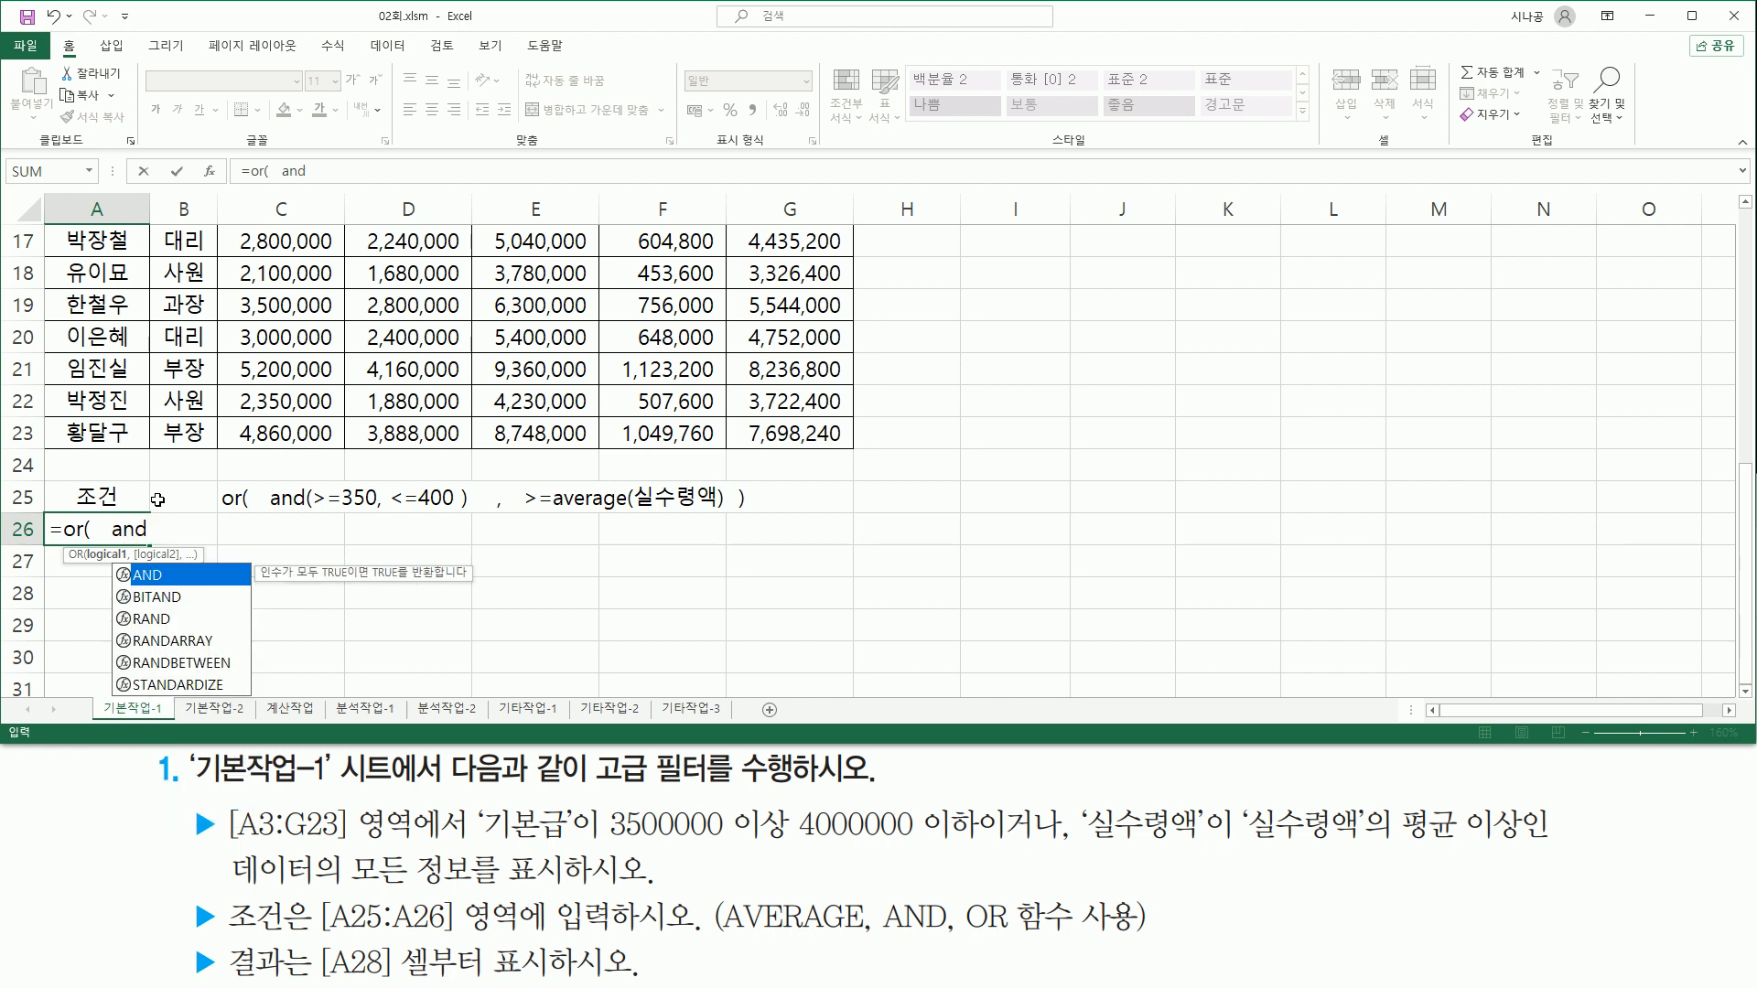
text(()
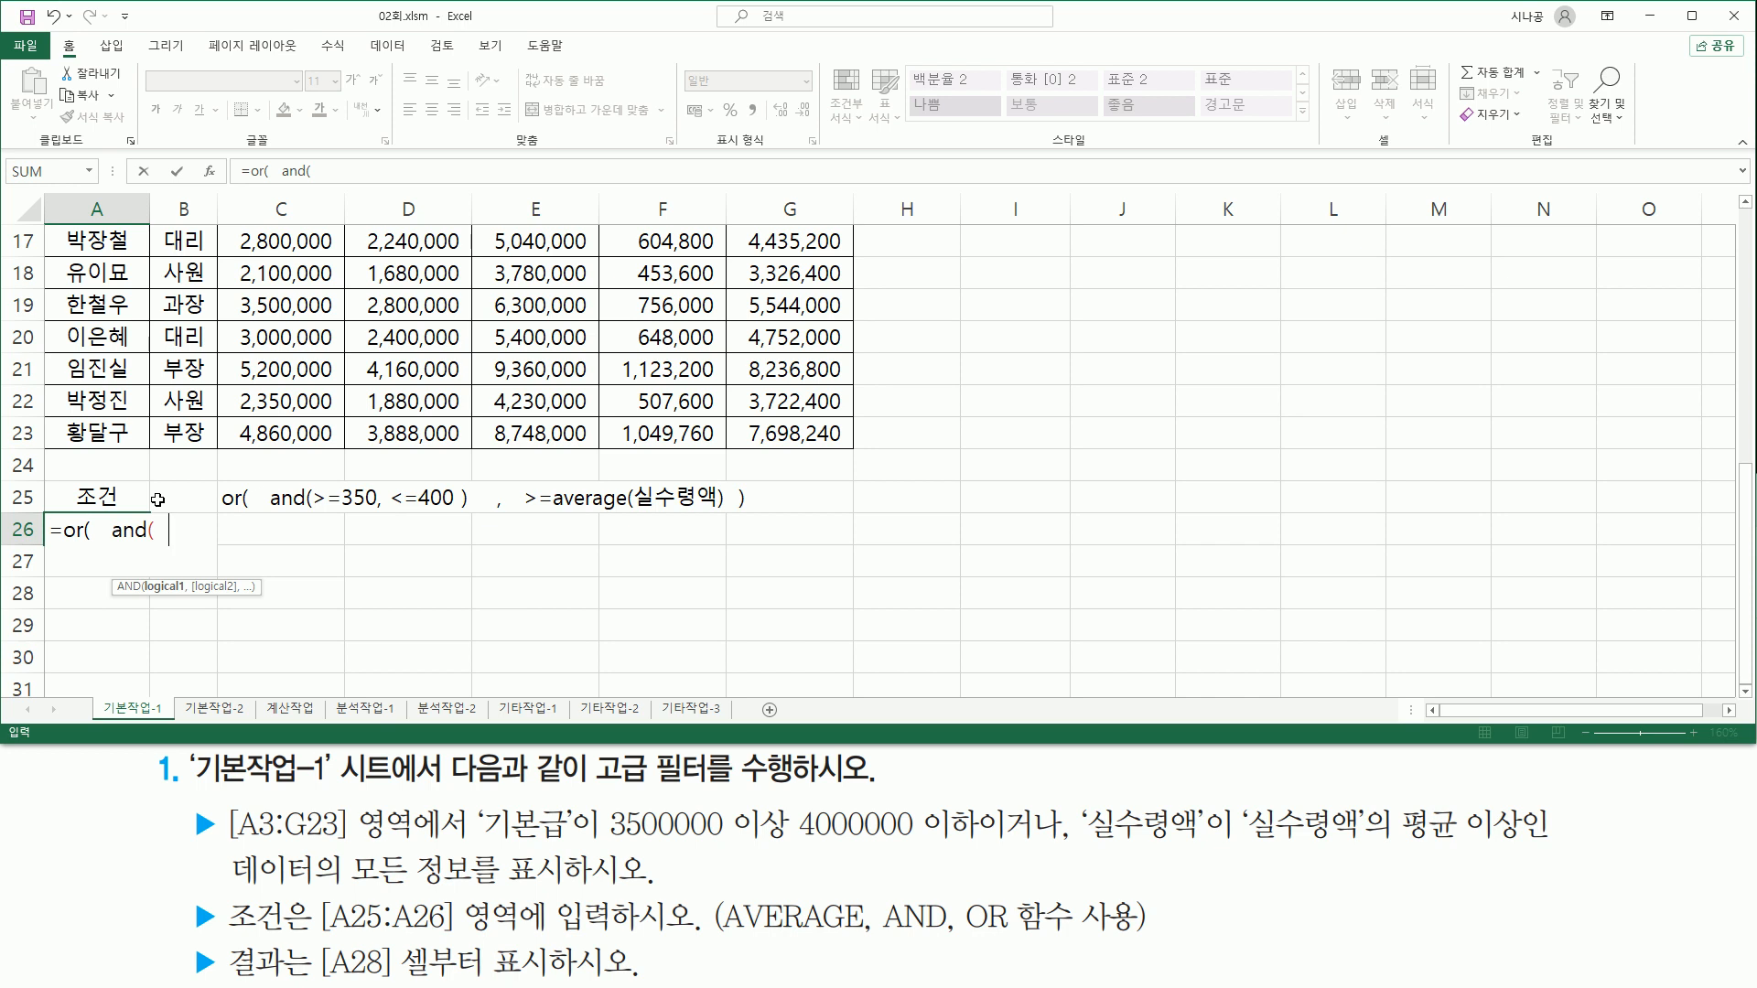
Step: Add C4>=3500000 as the first condition of the AND function in the A26 formula, referencing the first 기본급 value
scroll(517, 412, up, 5)
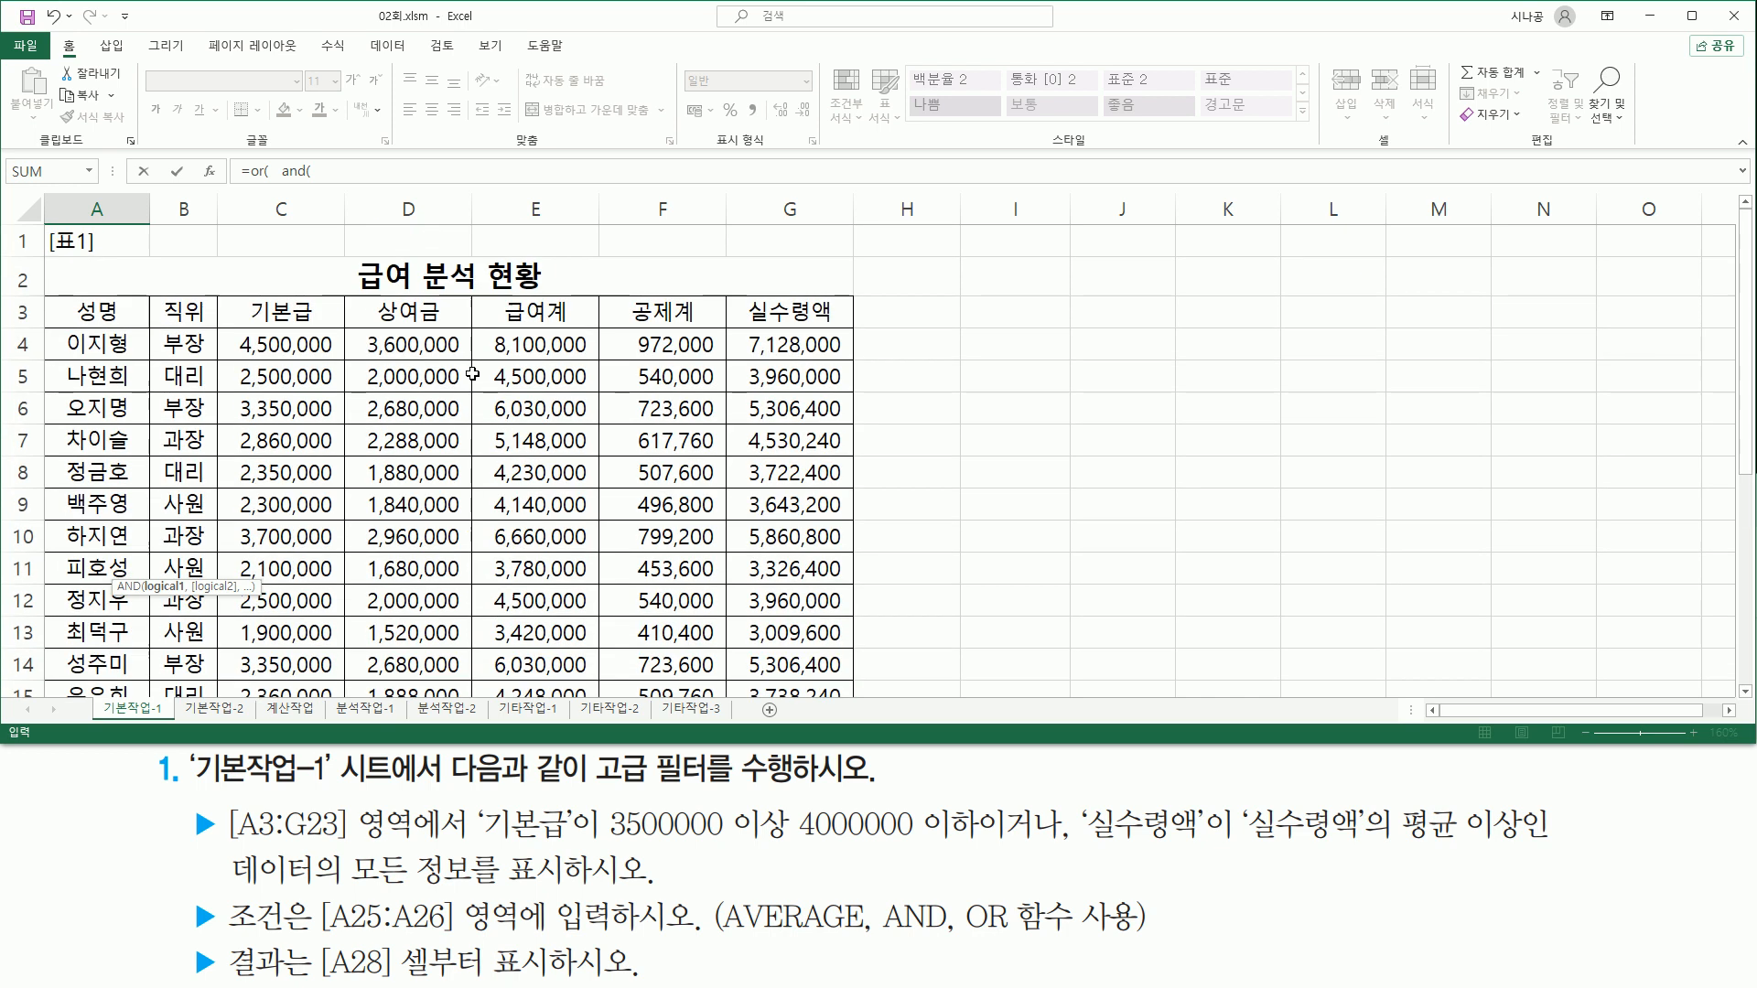
click(290, 344)
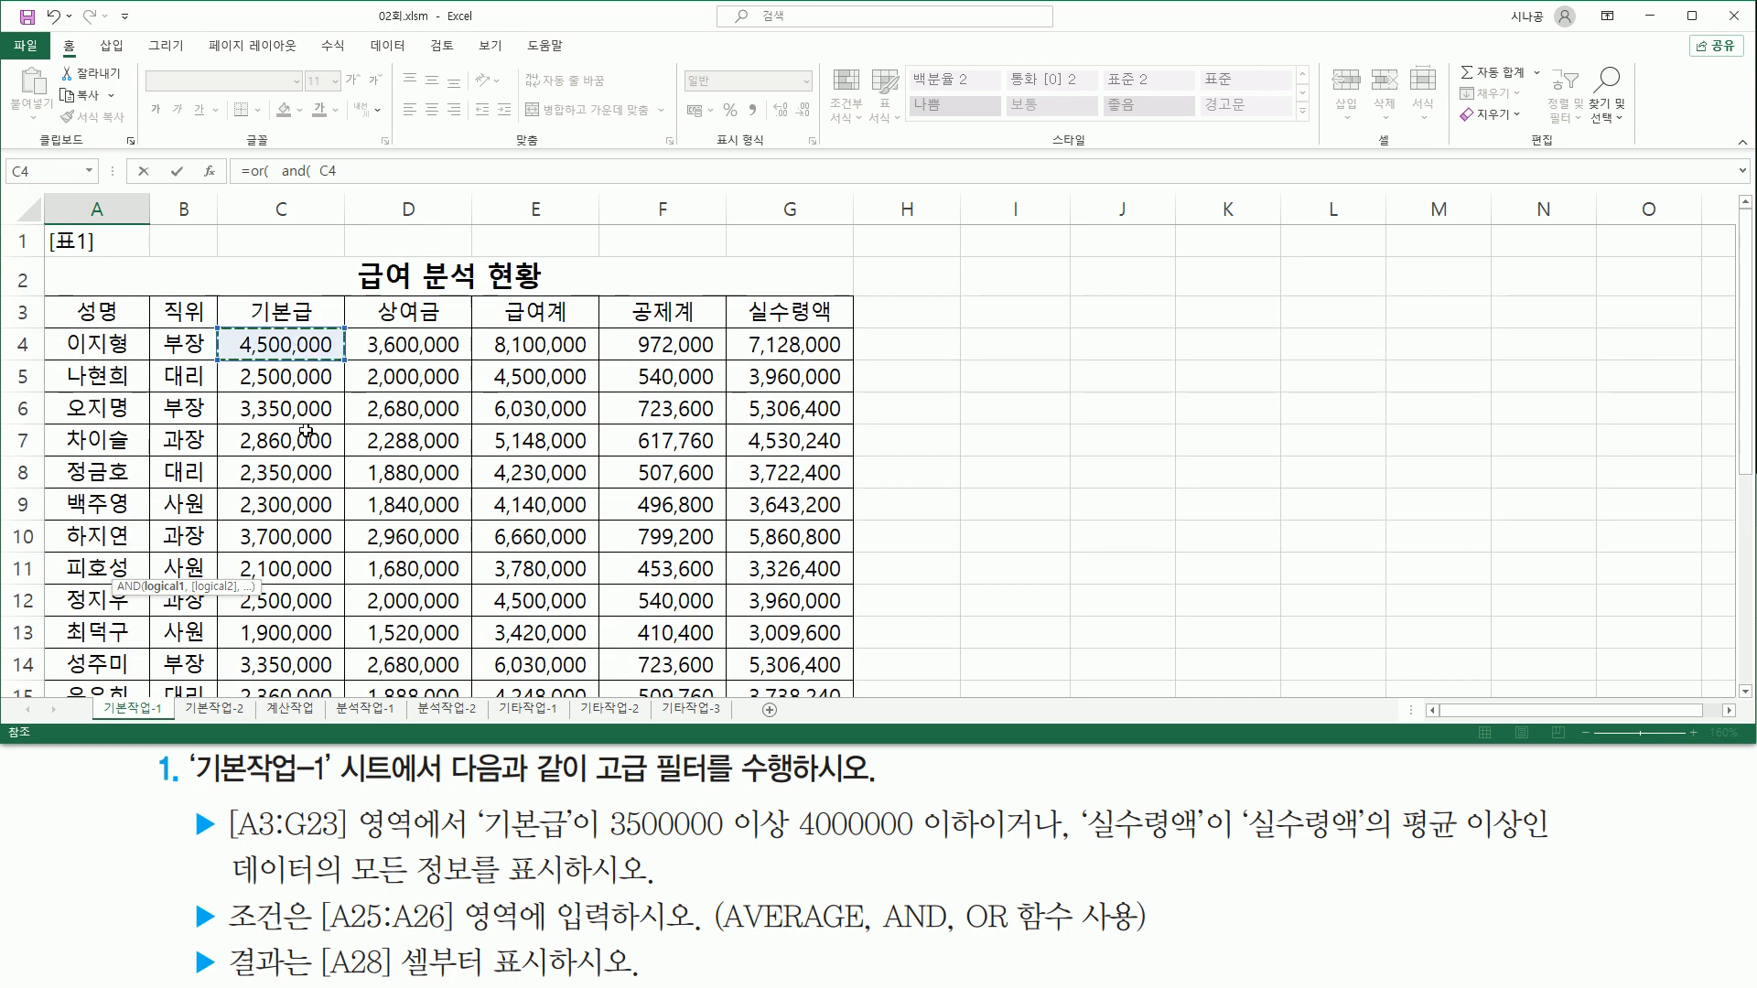
scroll(307, 432, down, 6)
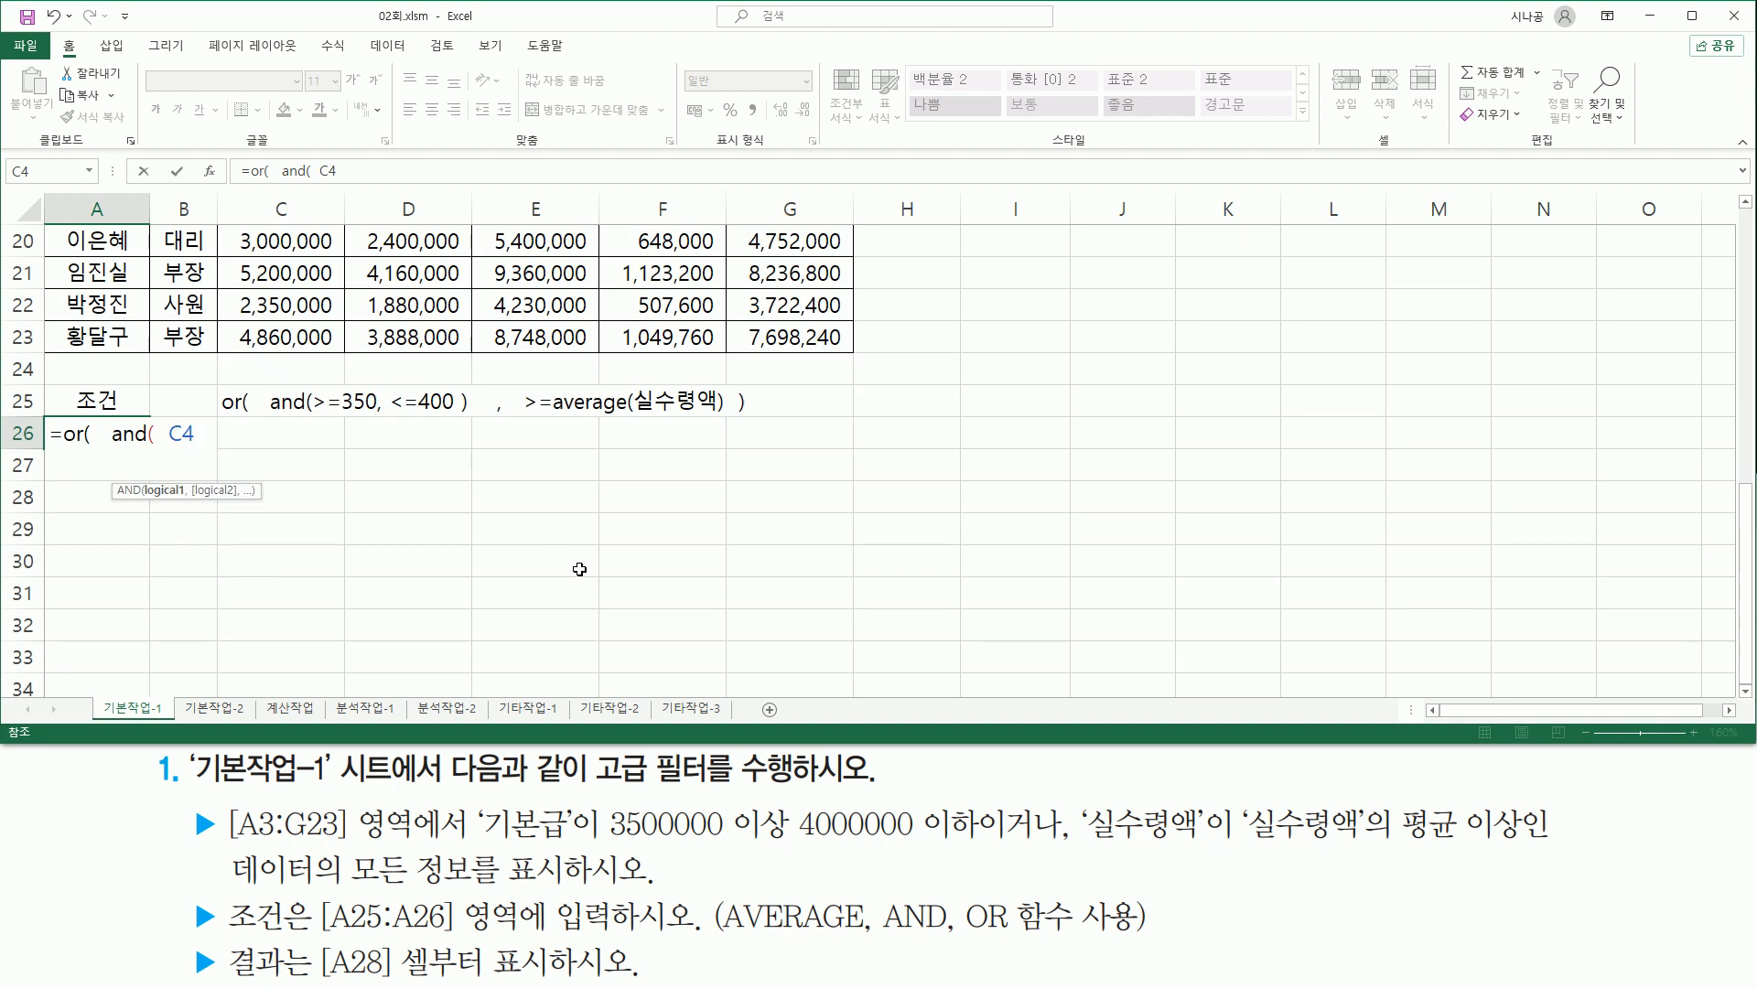
text(>)
text(>=)
text(3500)
text(000)
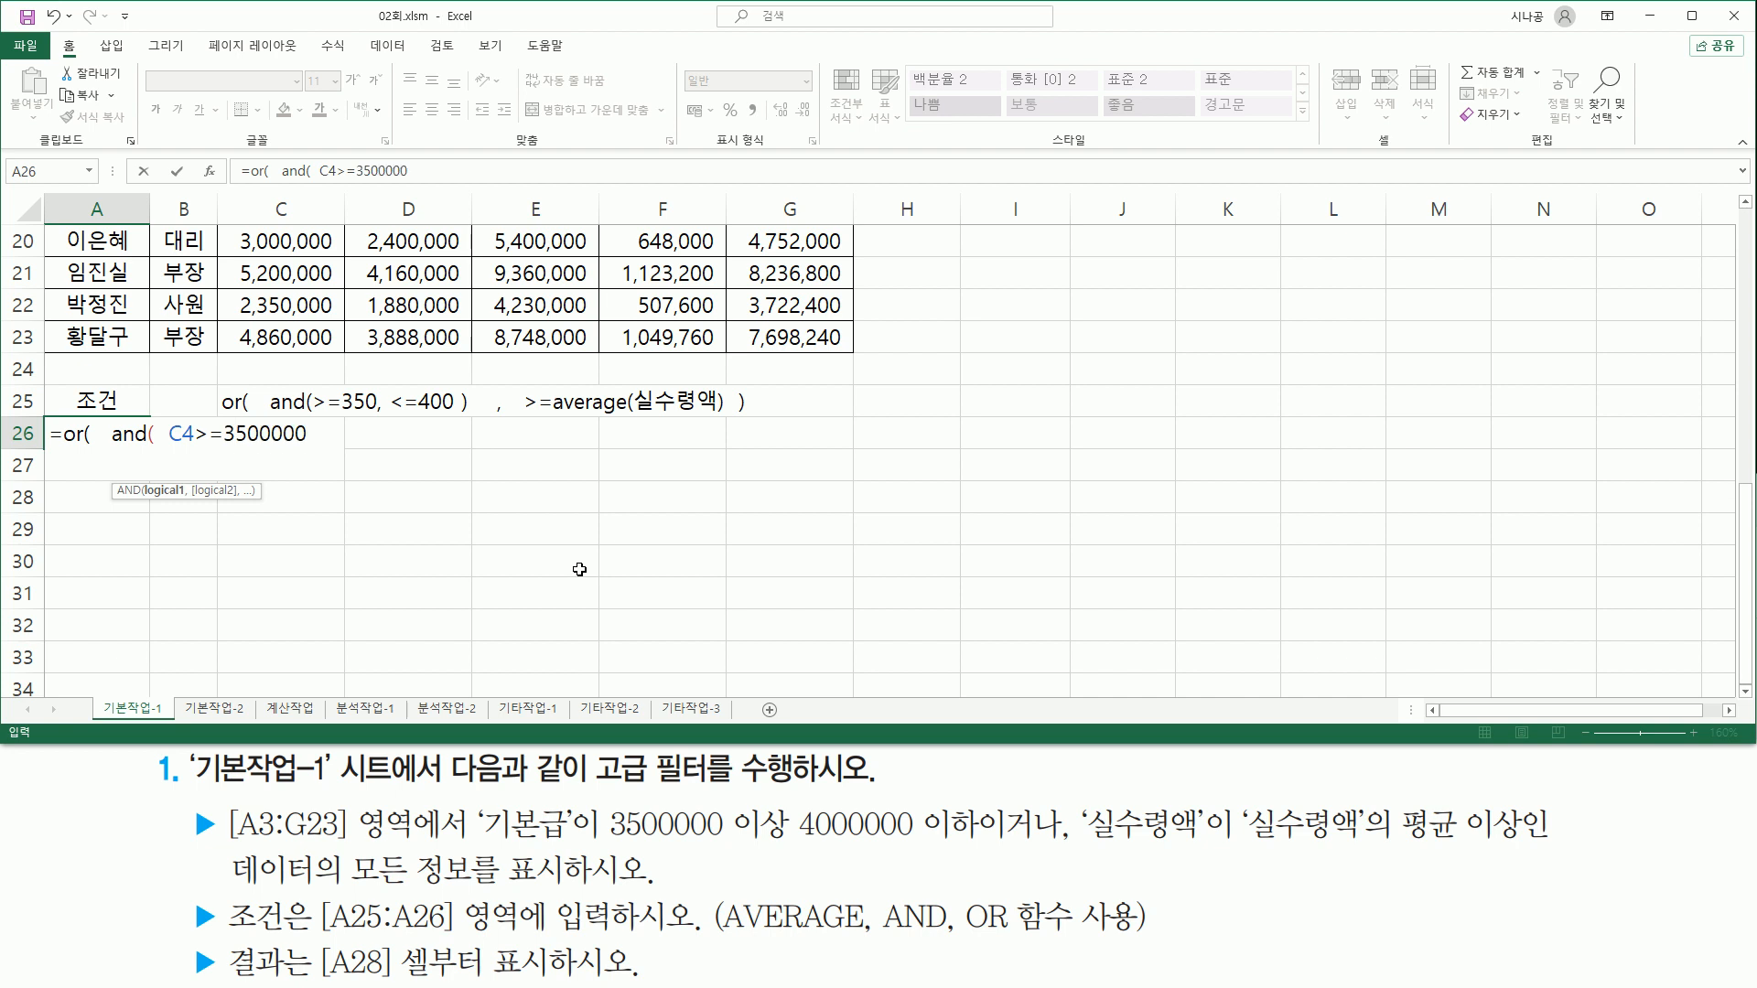
Step: Add C4<=4000000 as the second AND condition in the A26 formula and close the AND function
text(,)
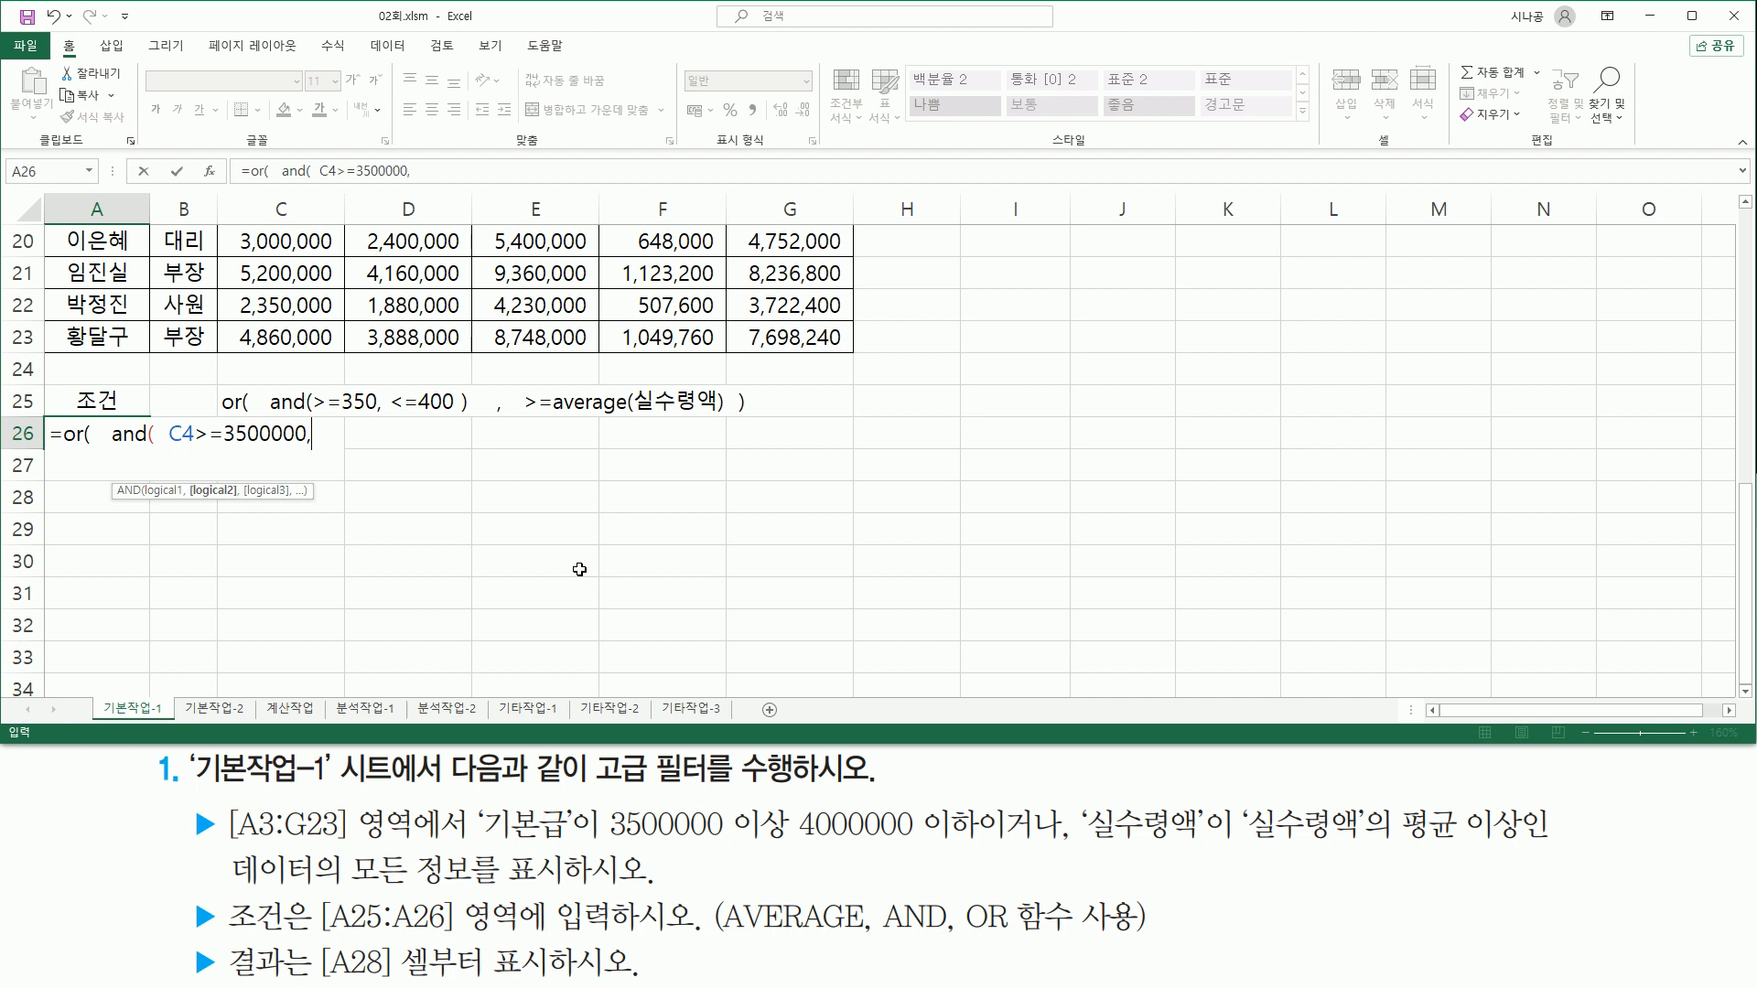
scroll(580, 569, up, 6)
click(279, 340)
scroll(409, 532, down, 6)
text(<=4000000)
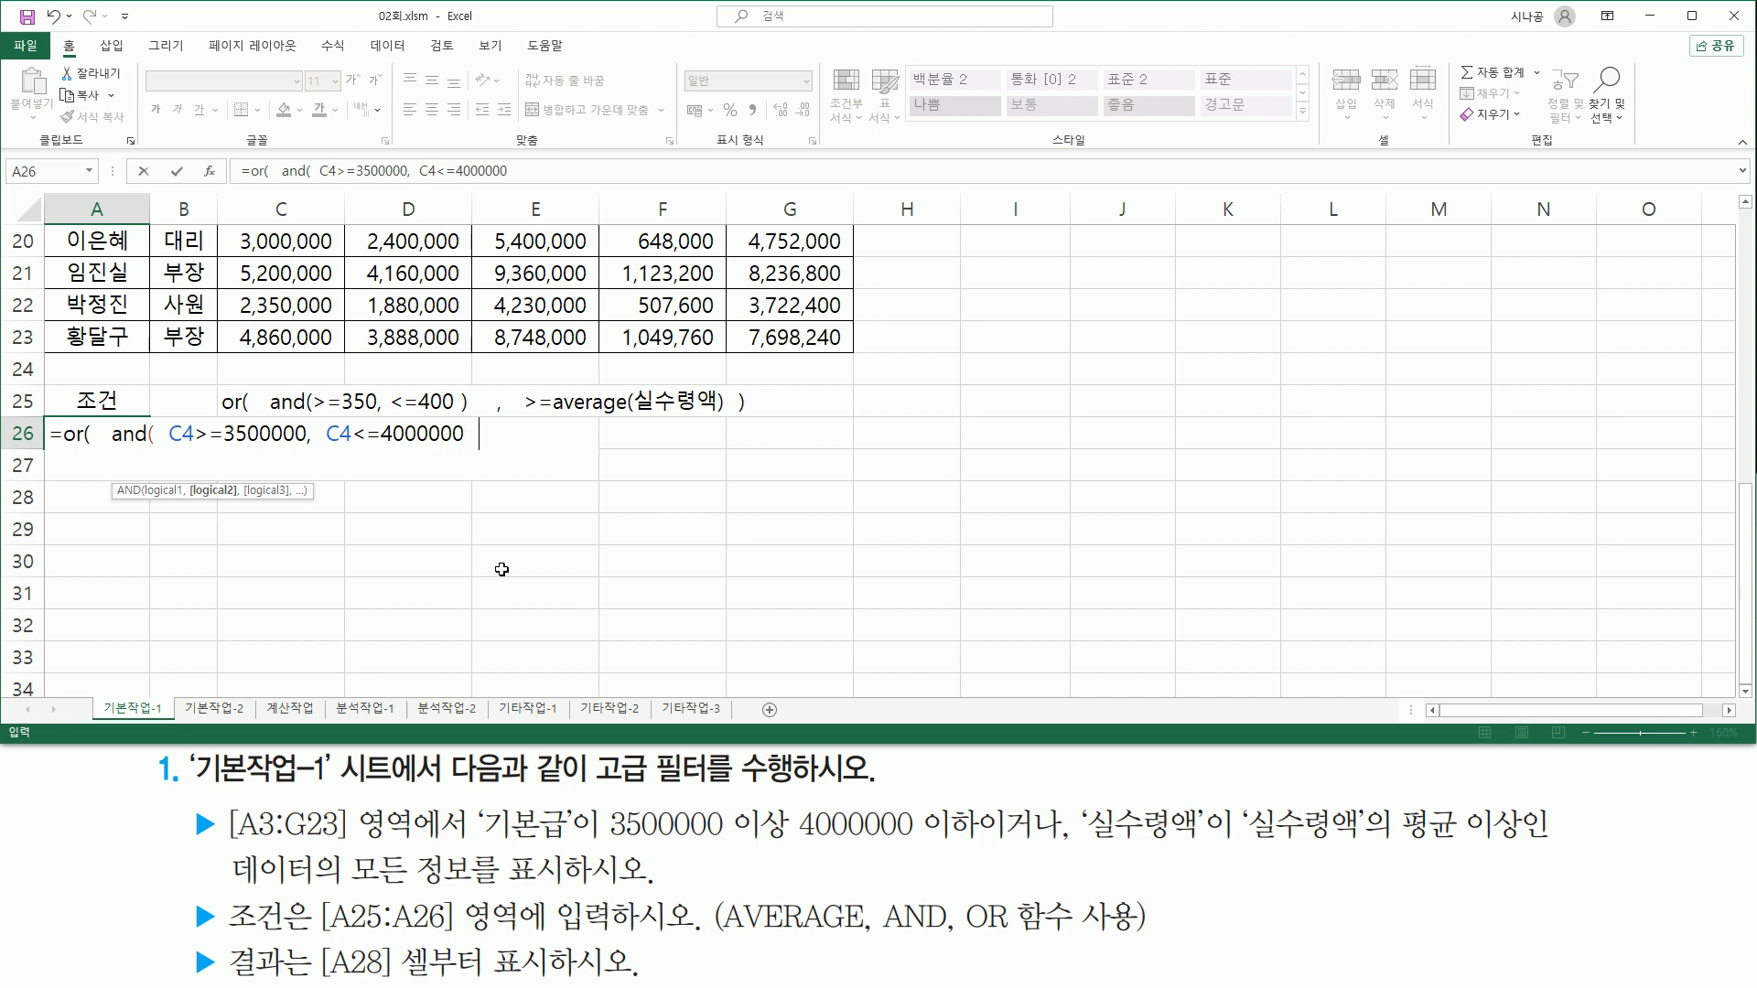
text( ))
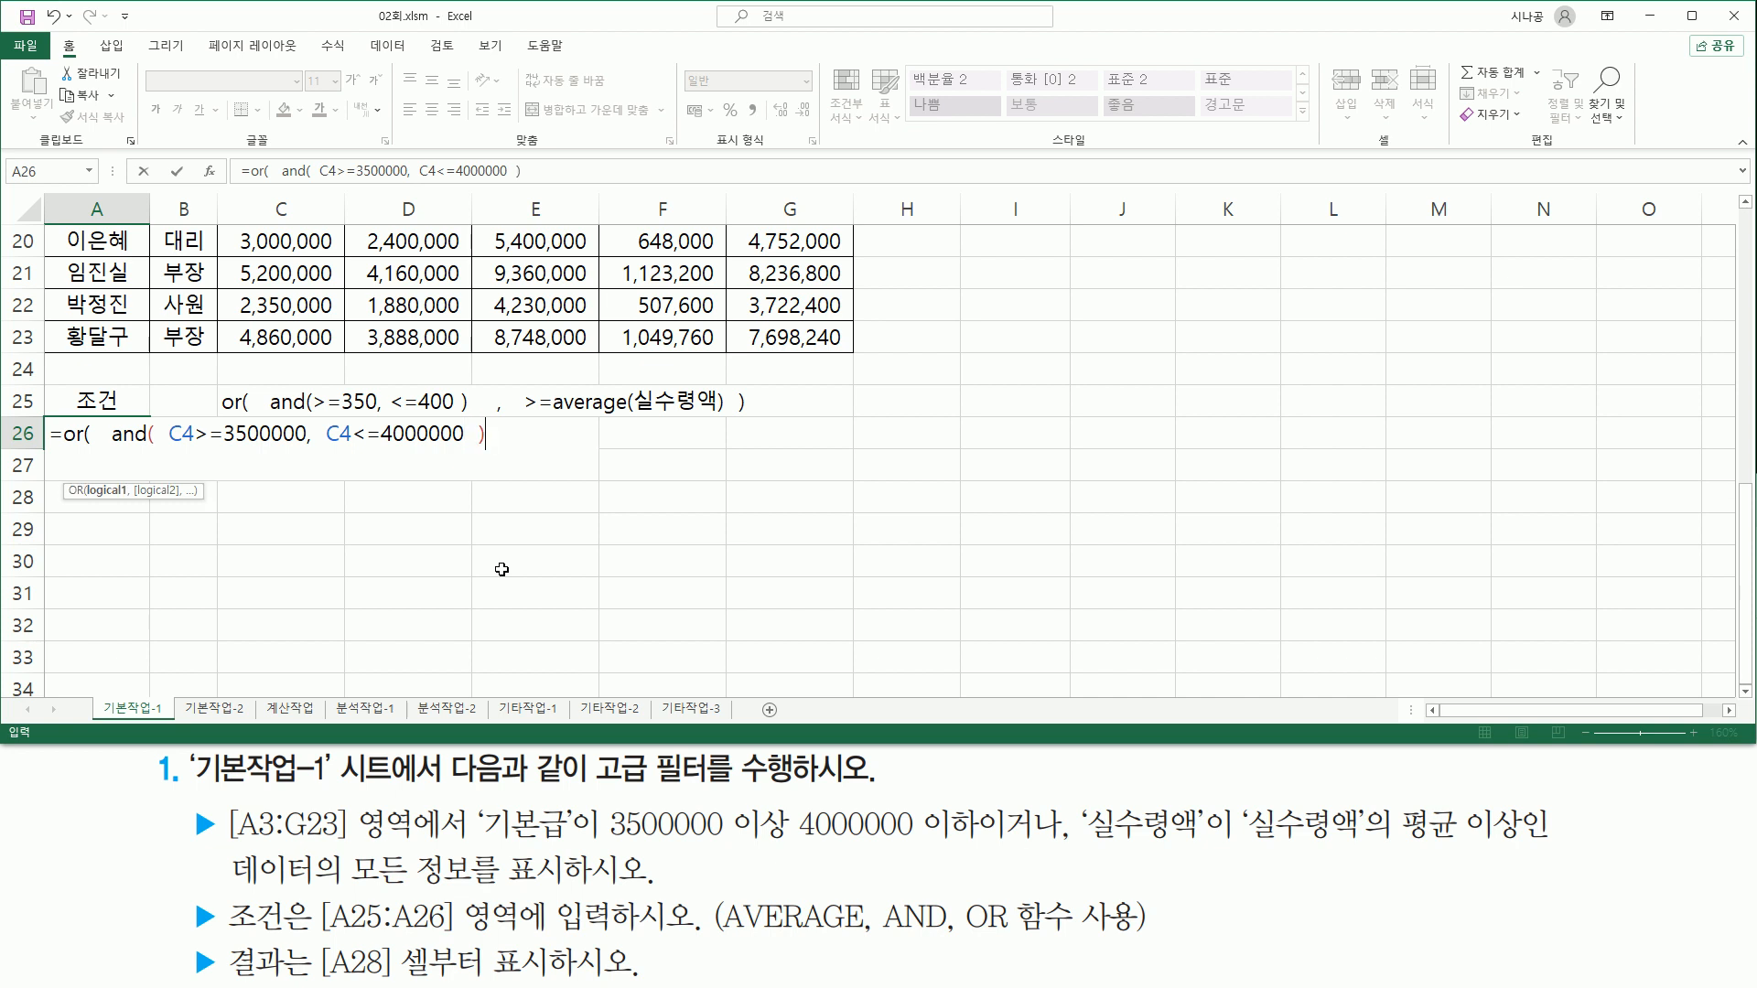
drag(172, 446, 448, 447)
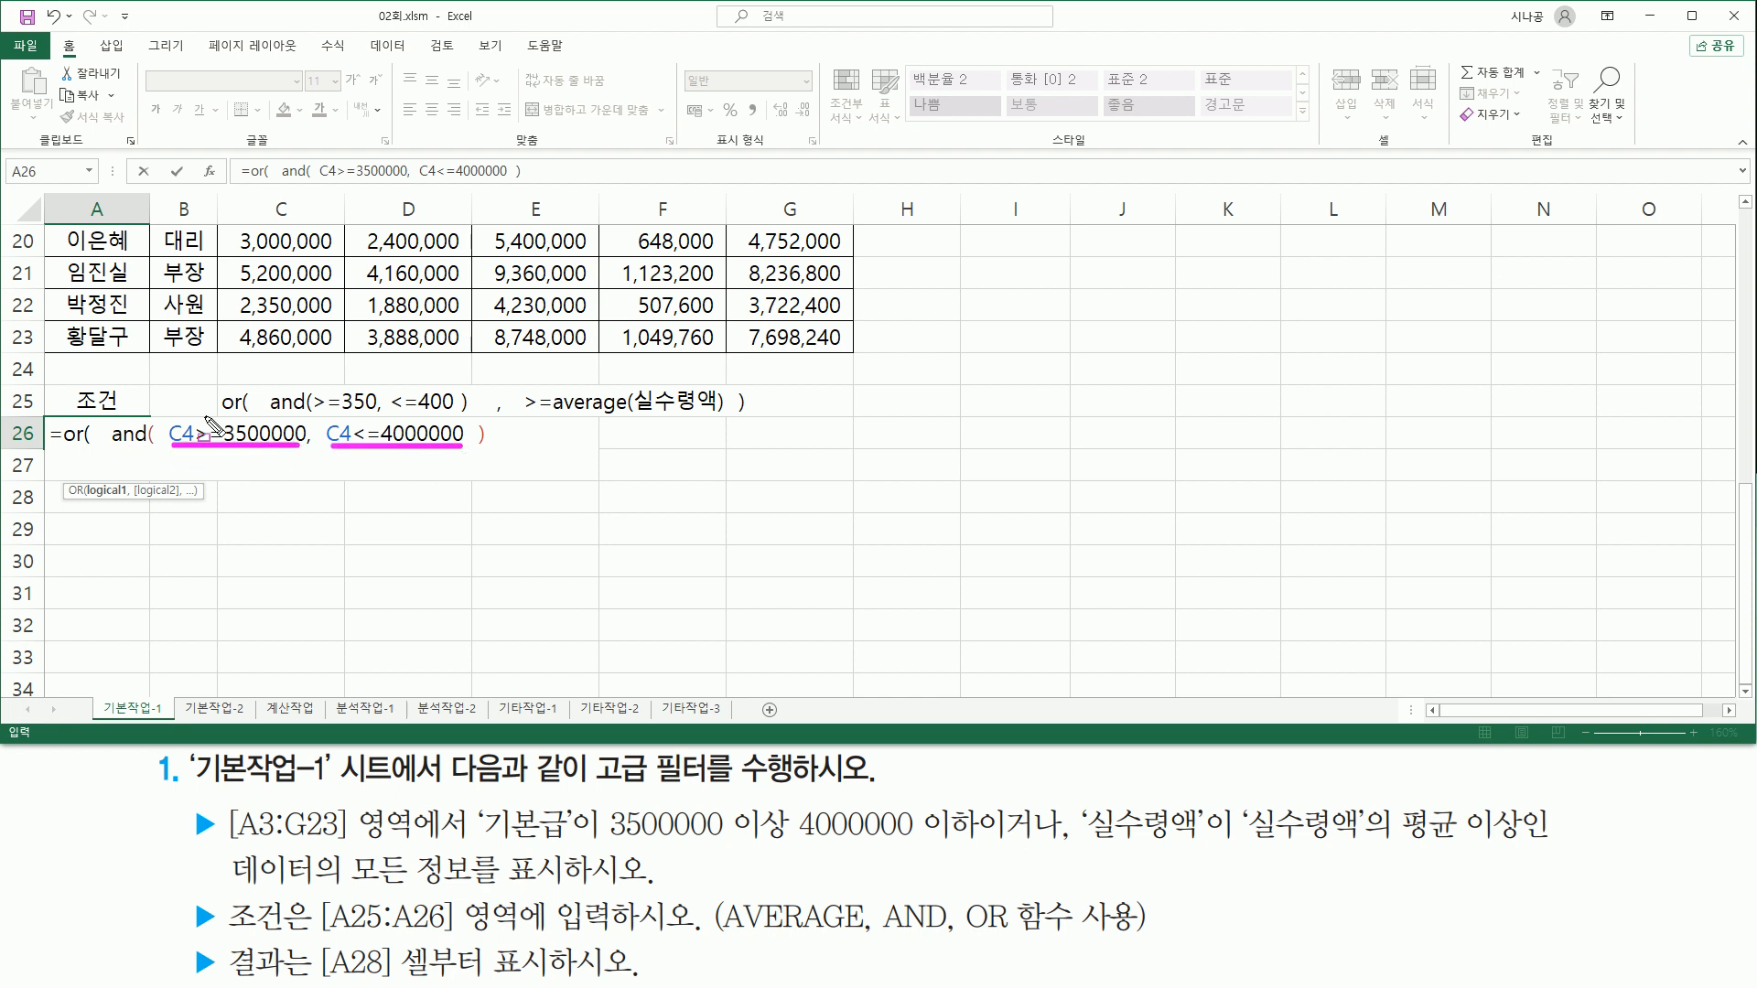
drag(110, 412, 503, 471)
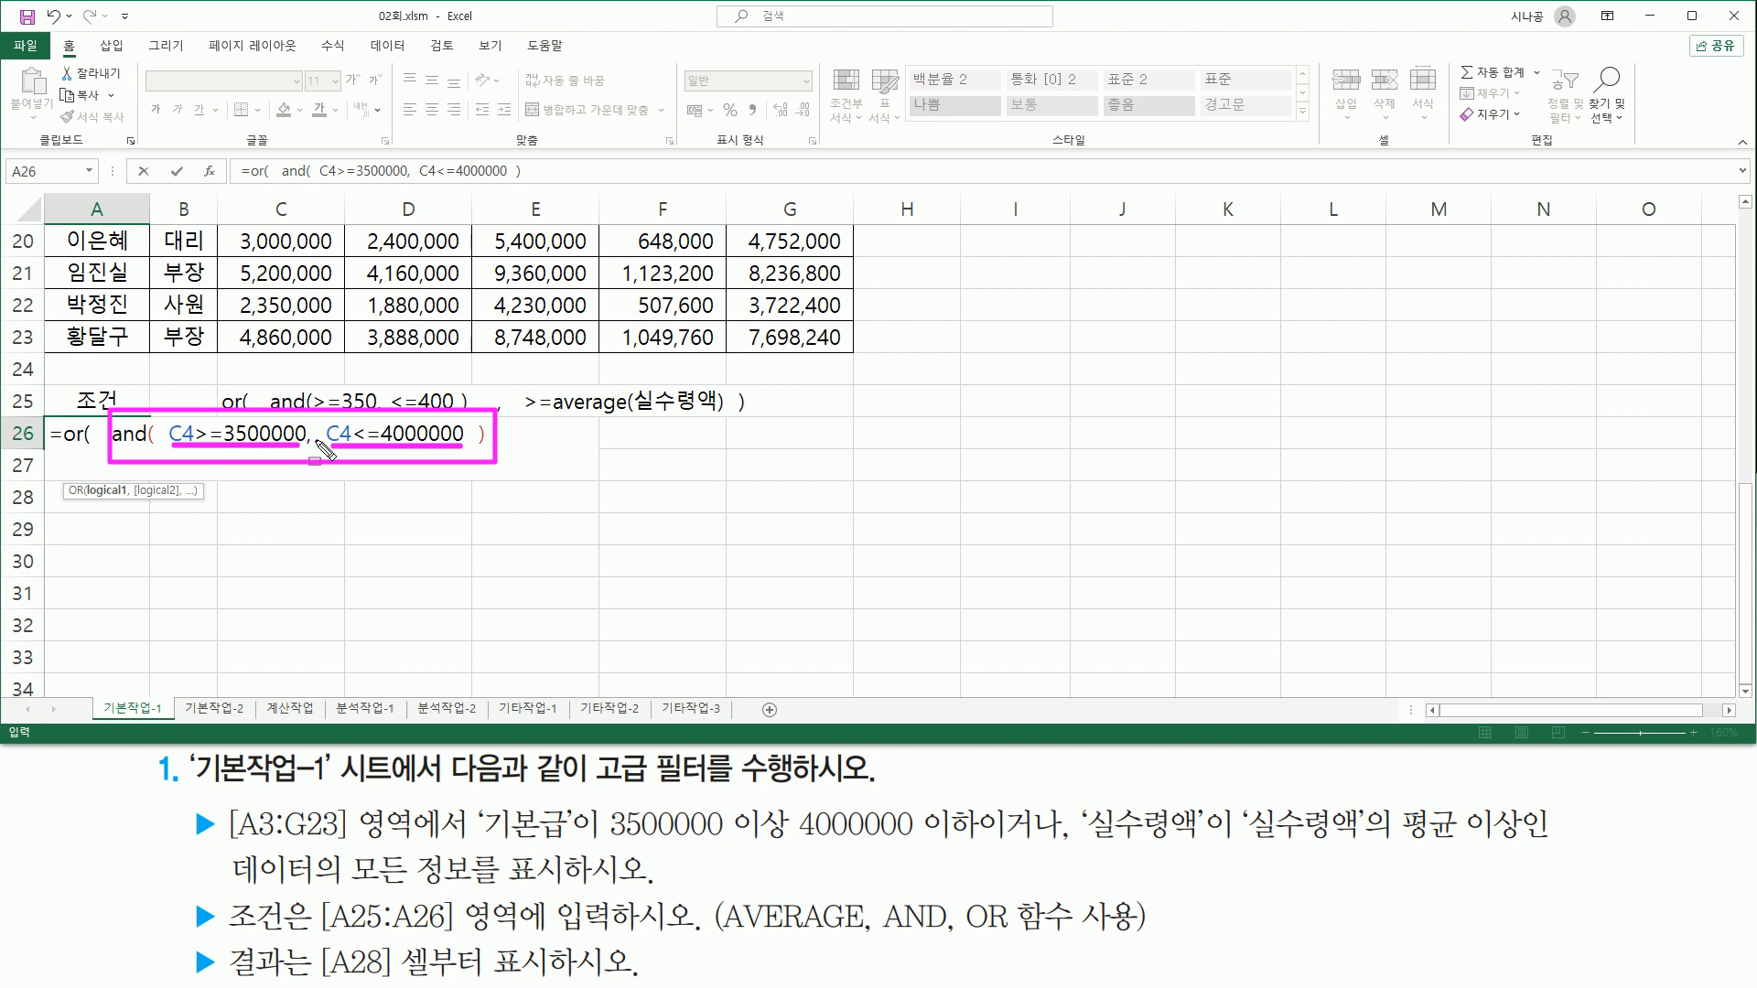
key(Escape)
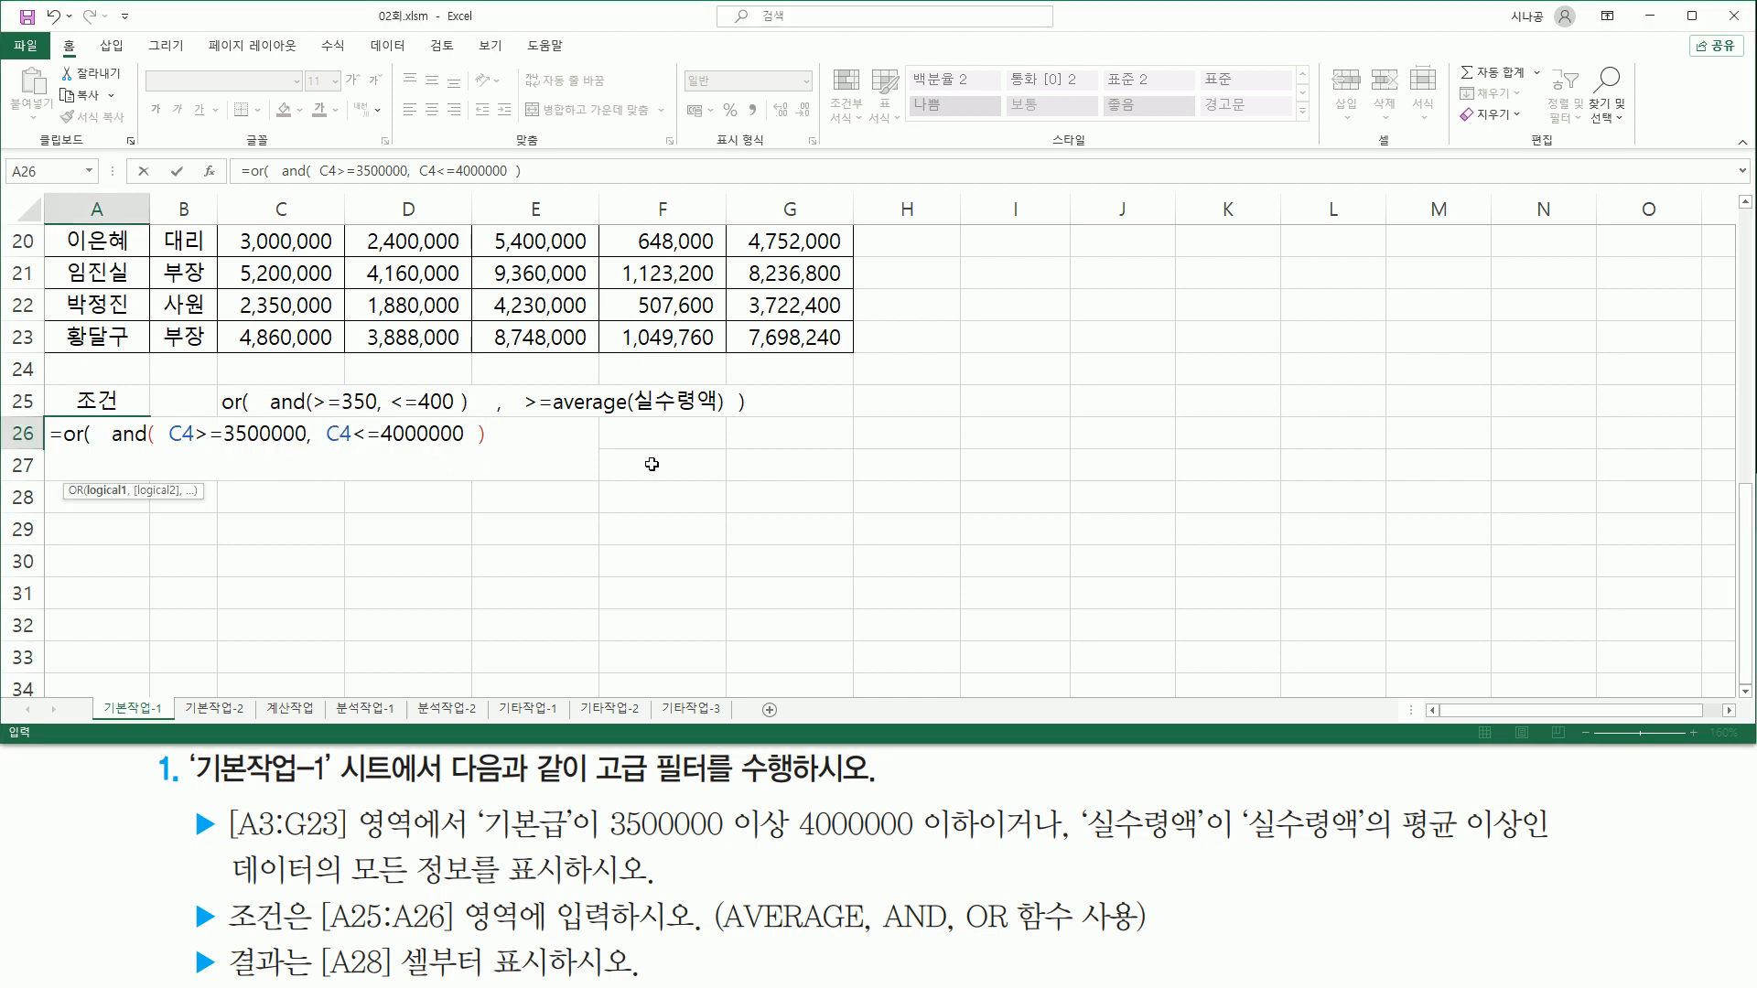
Step: Add a second argument to the OR function in A26, starting with a reference to G4, the first 실수령액 value
text(,)
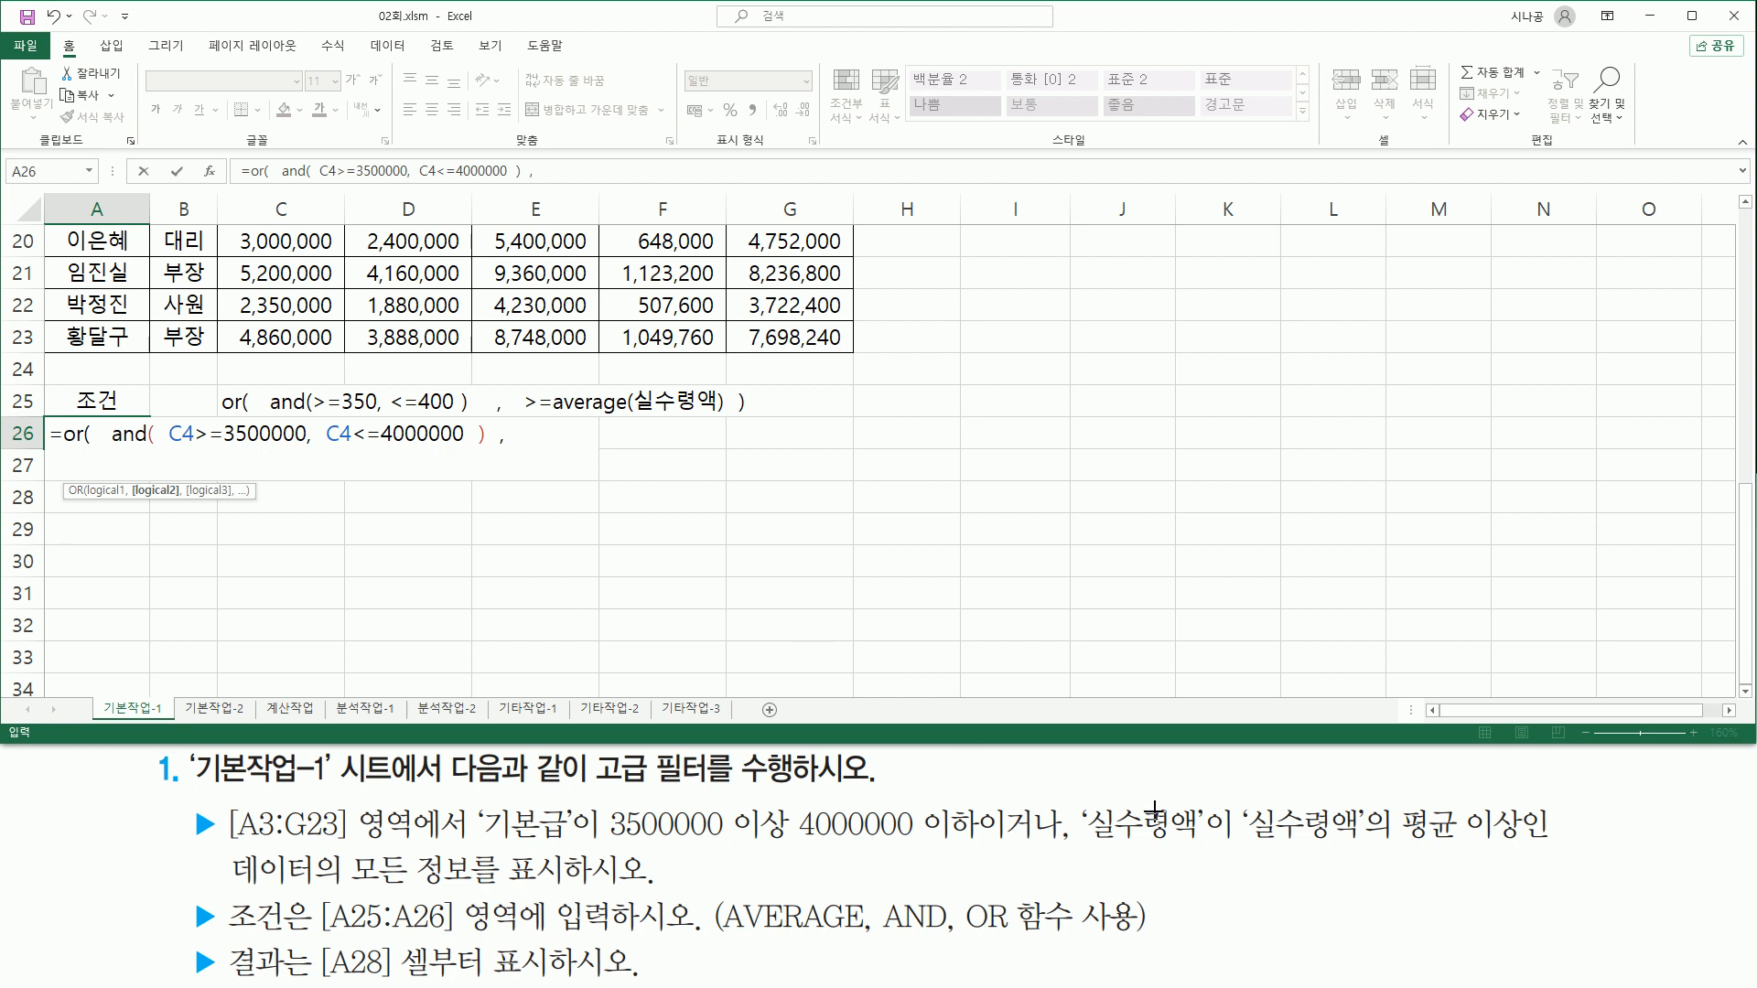
drag(1089, 846, 1129, 846)
drag(1279, 855, 1528, 860)
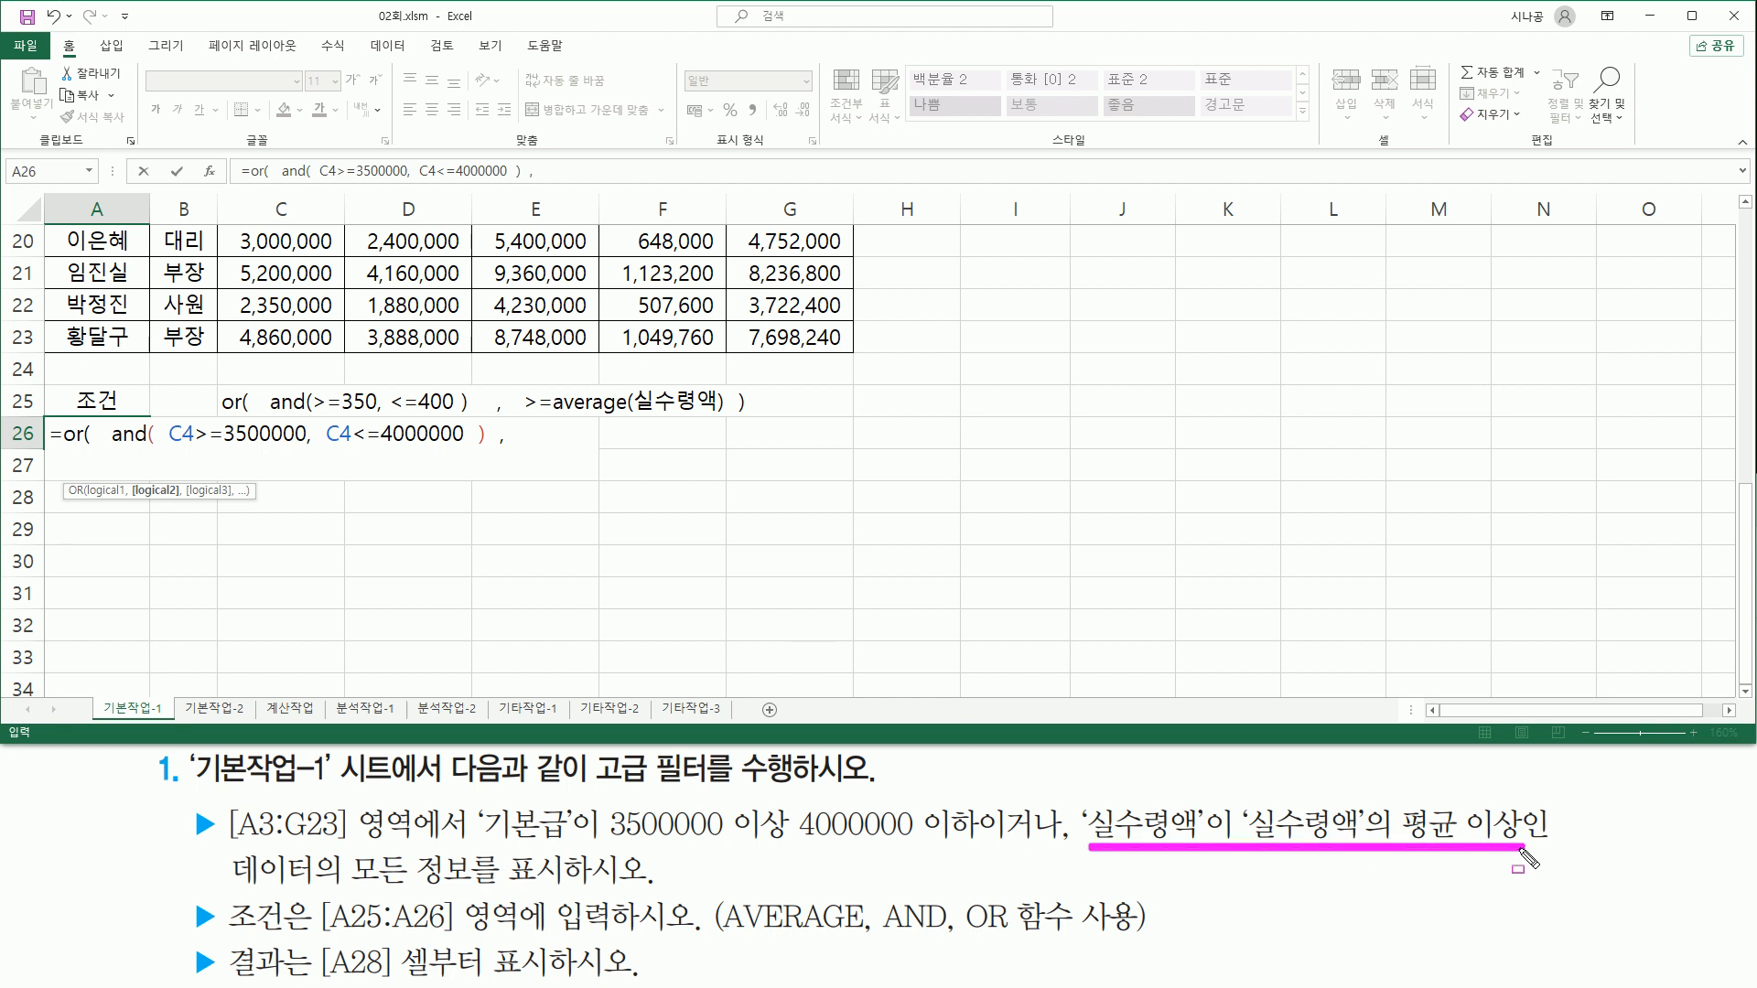
key(Escape)
scroll(556, 430, up, 6)
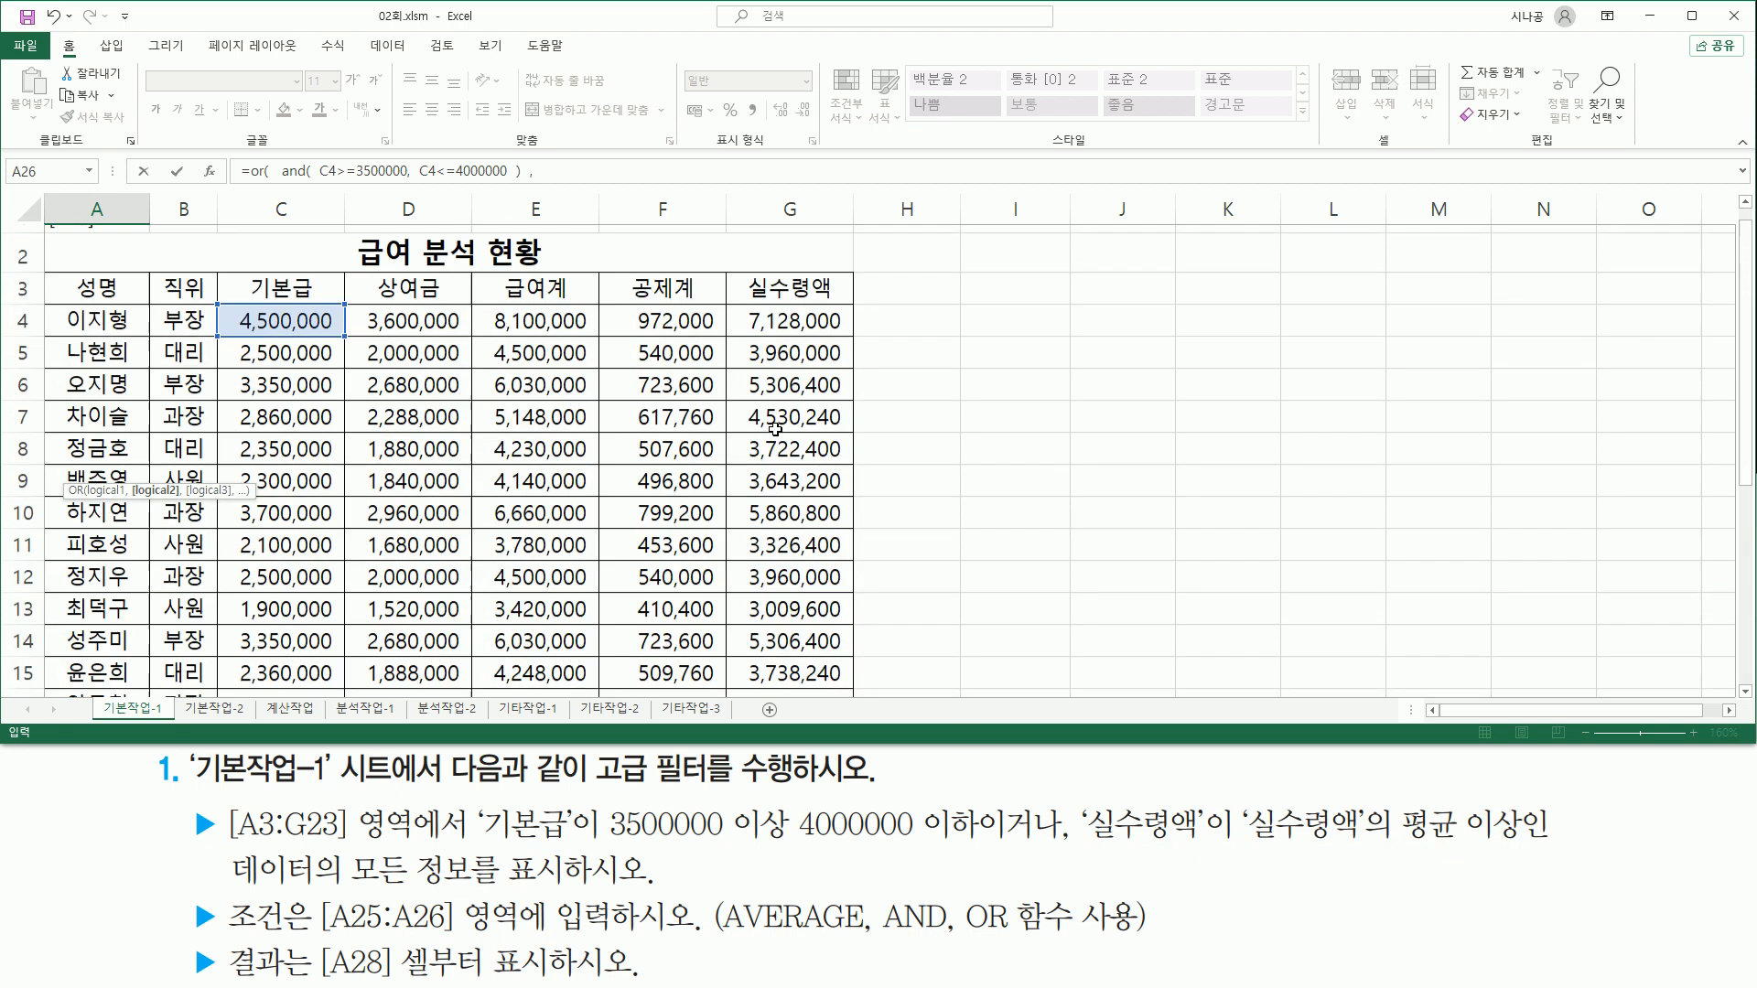
click(793, 344)
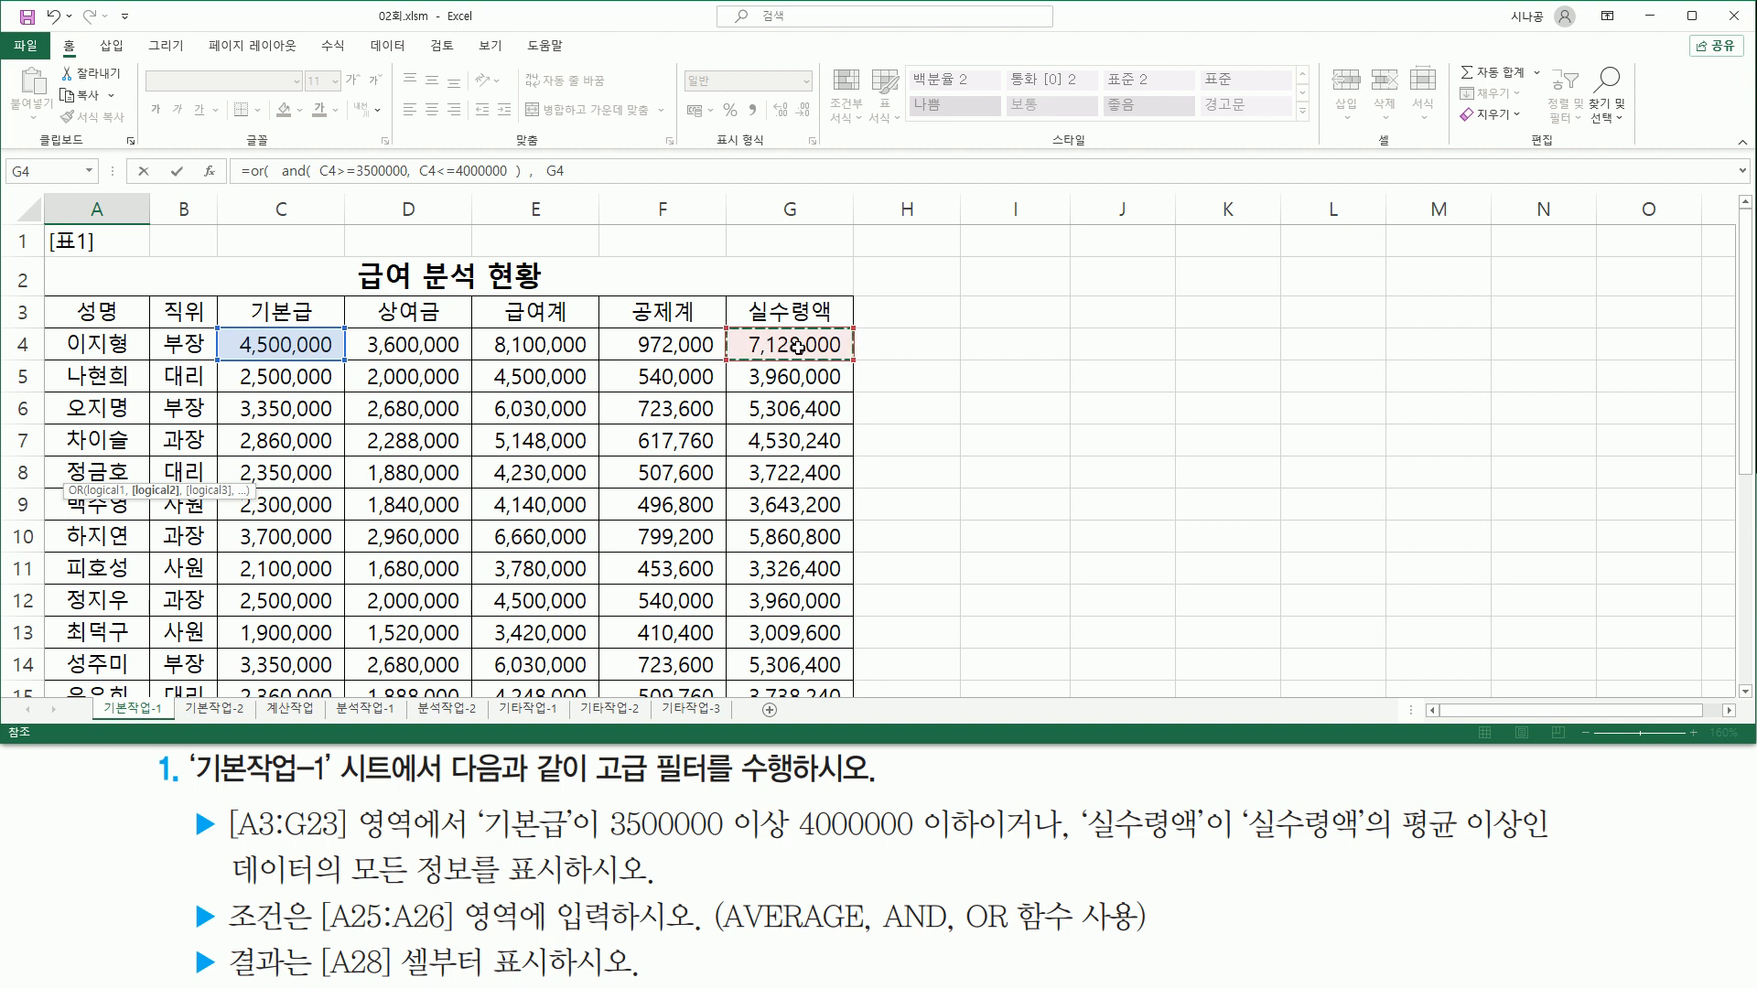
scroll(687, 428, down, 6)
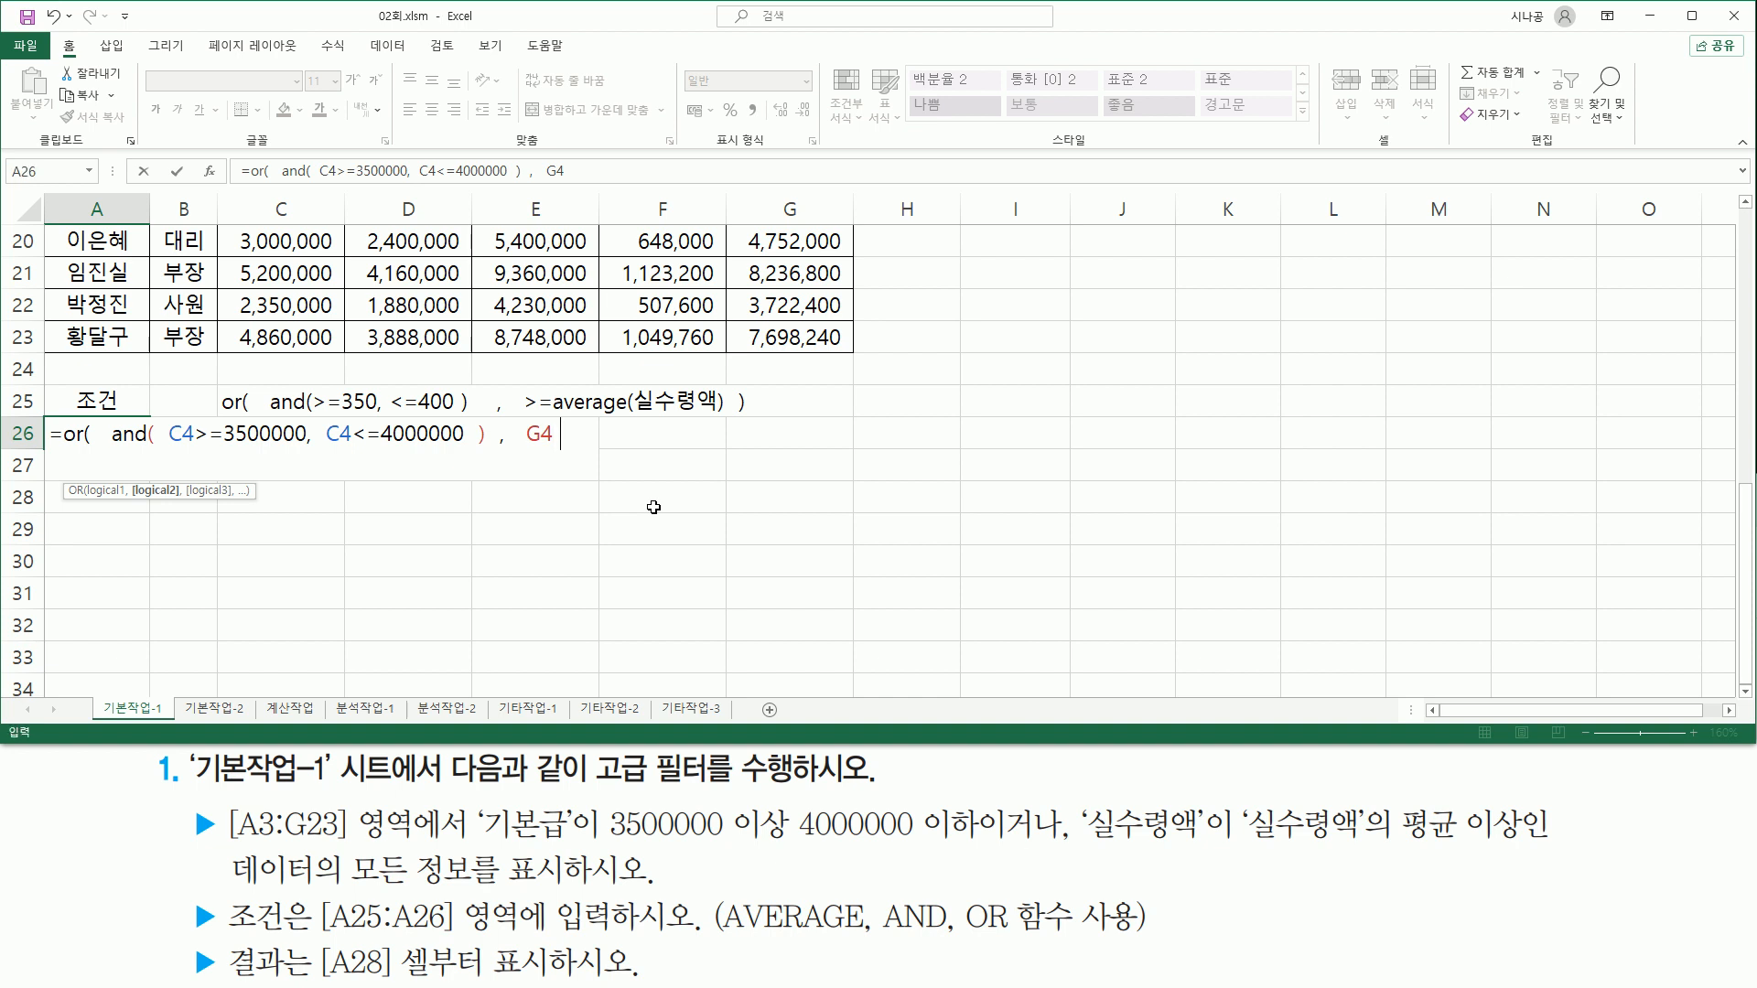
Step: Complete the second OR condition as G4>=AVERAGE(G4:G23), covering all 실수령액 values in the table
text(>=a)
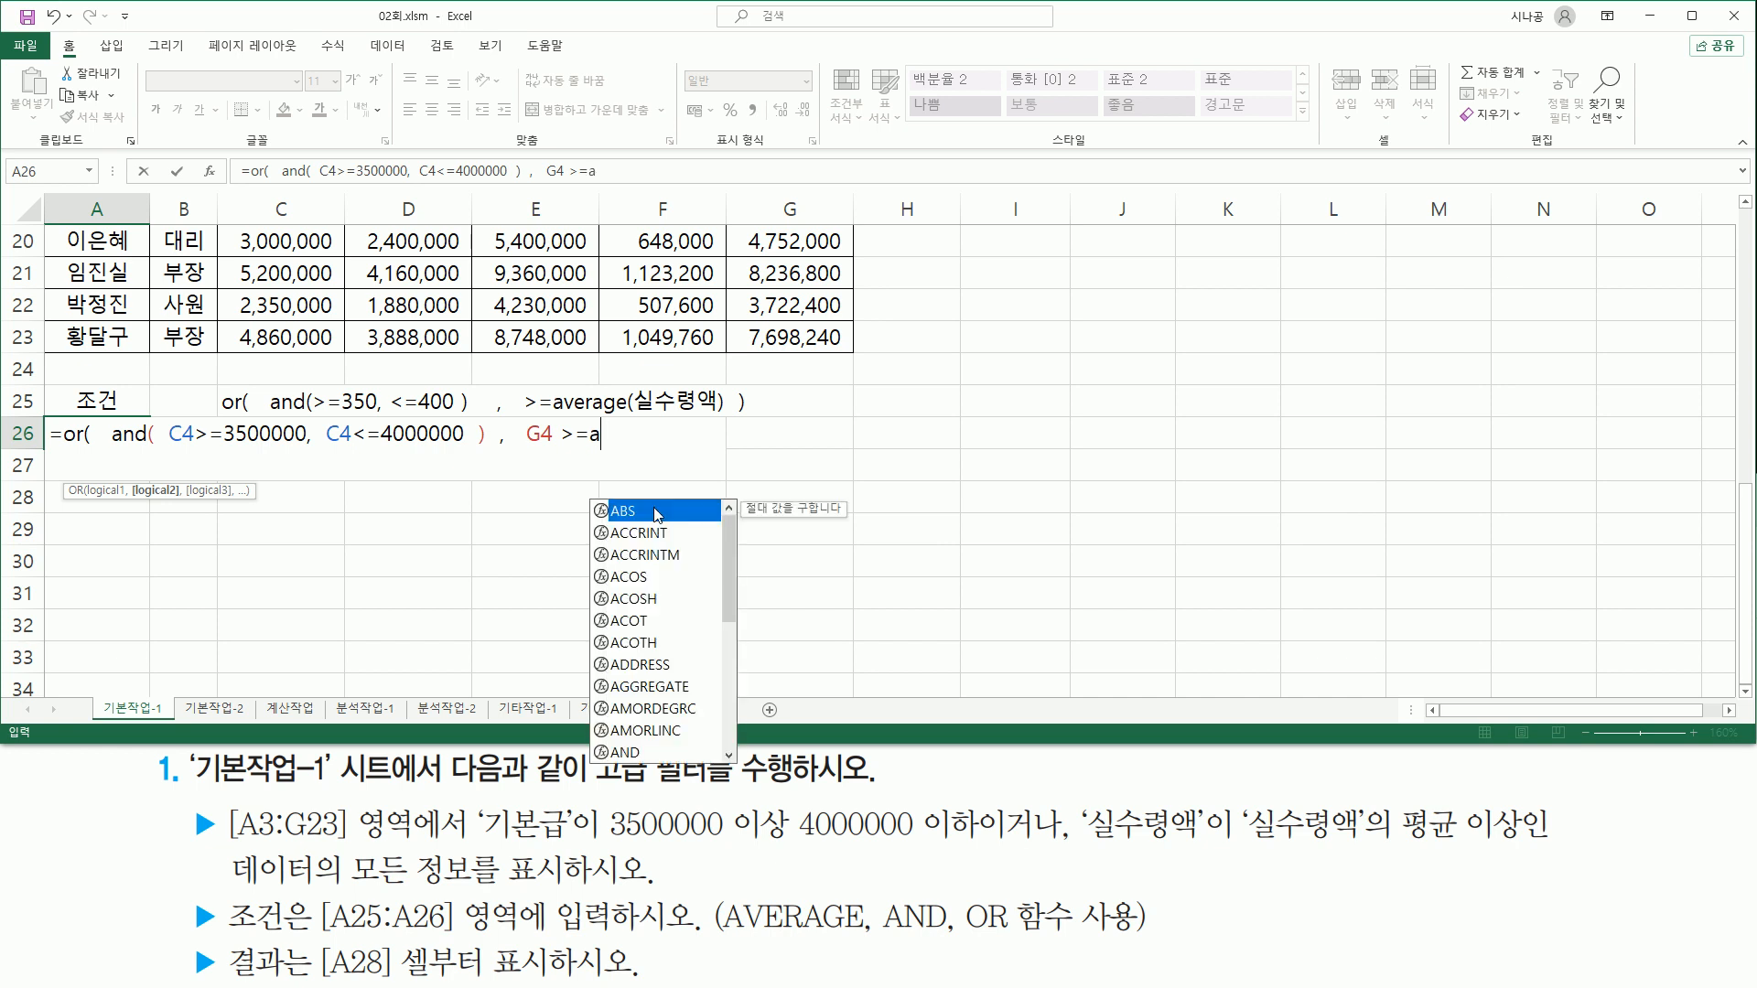
text(verage)
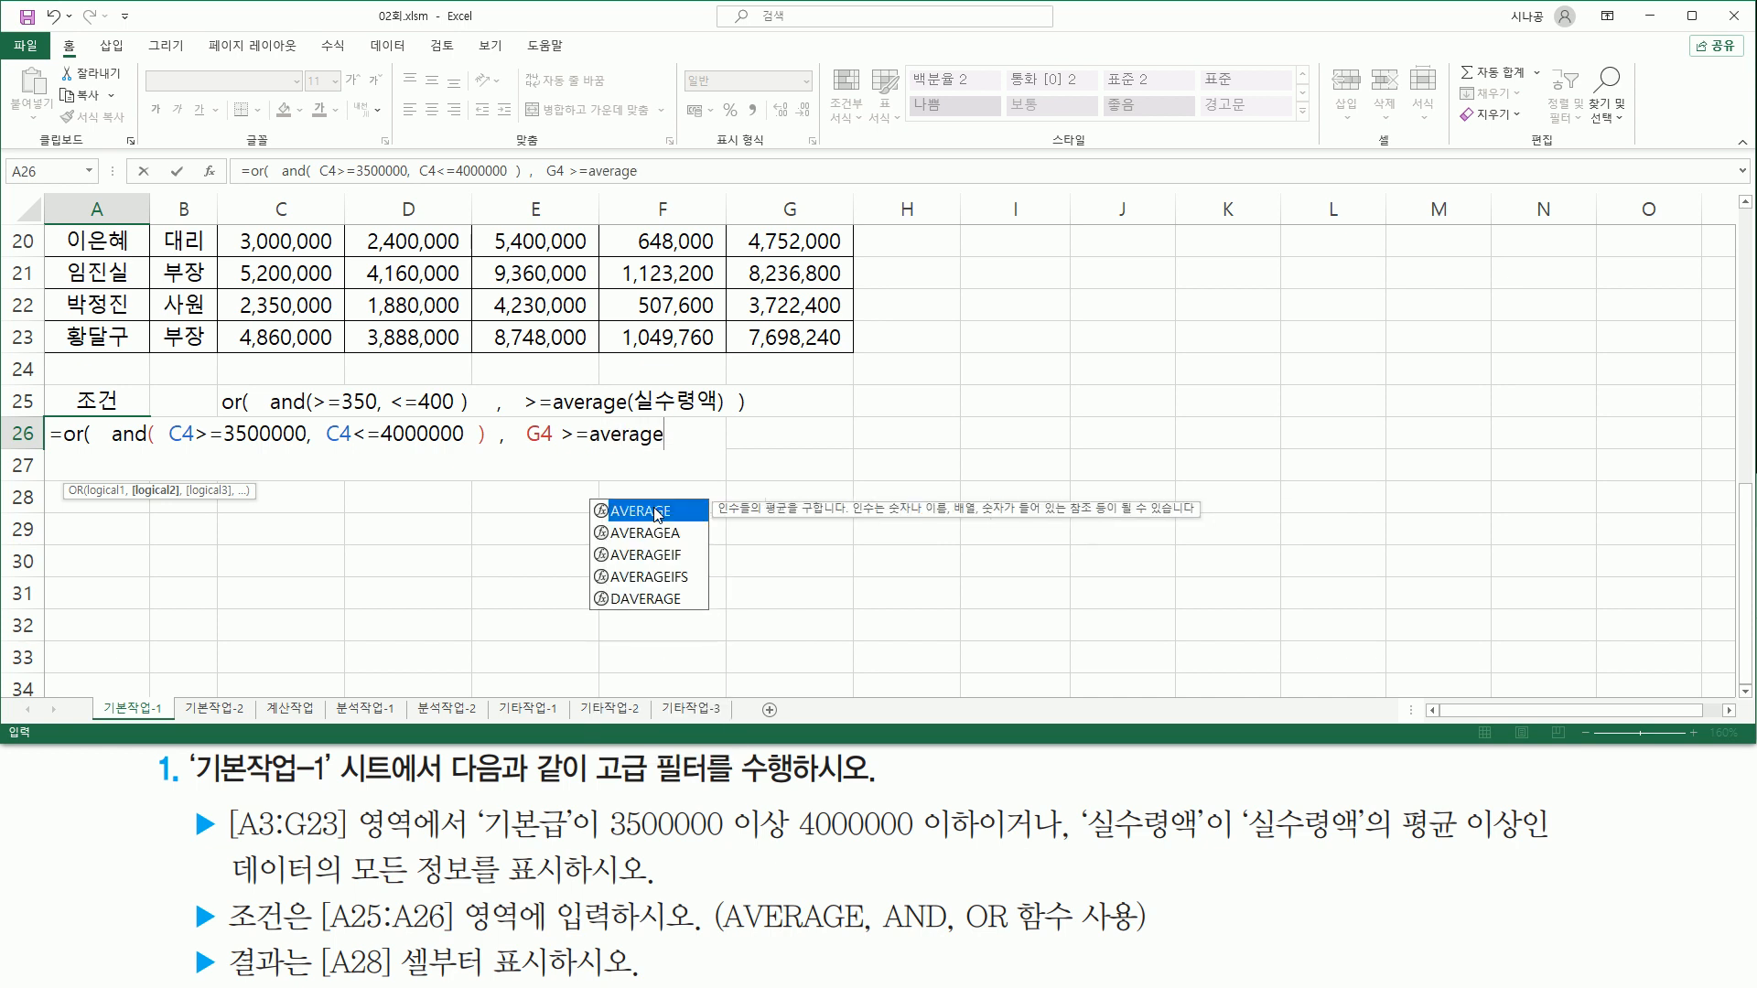
double_click(656, 514)
scroll(797, 411, up, 6)
drag(783, 361, 794, 633)
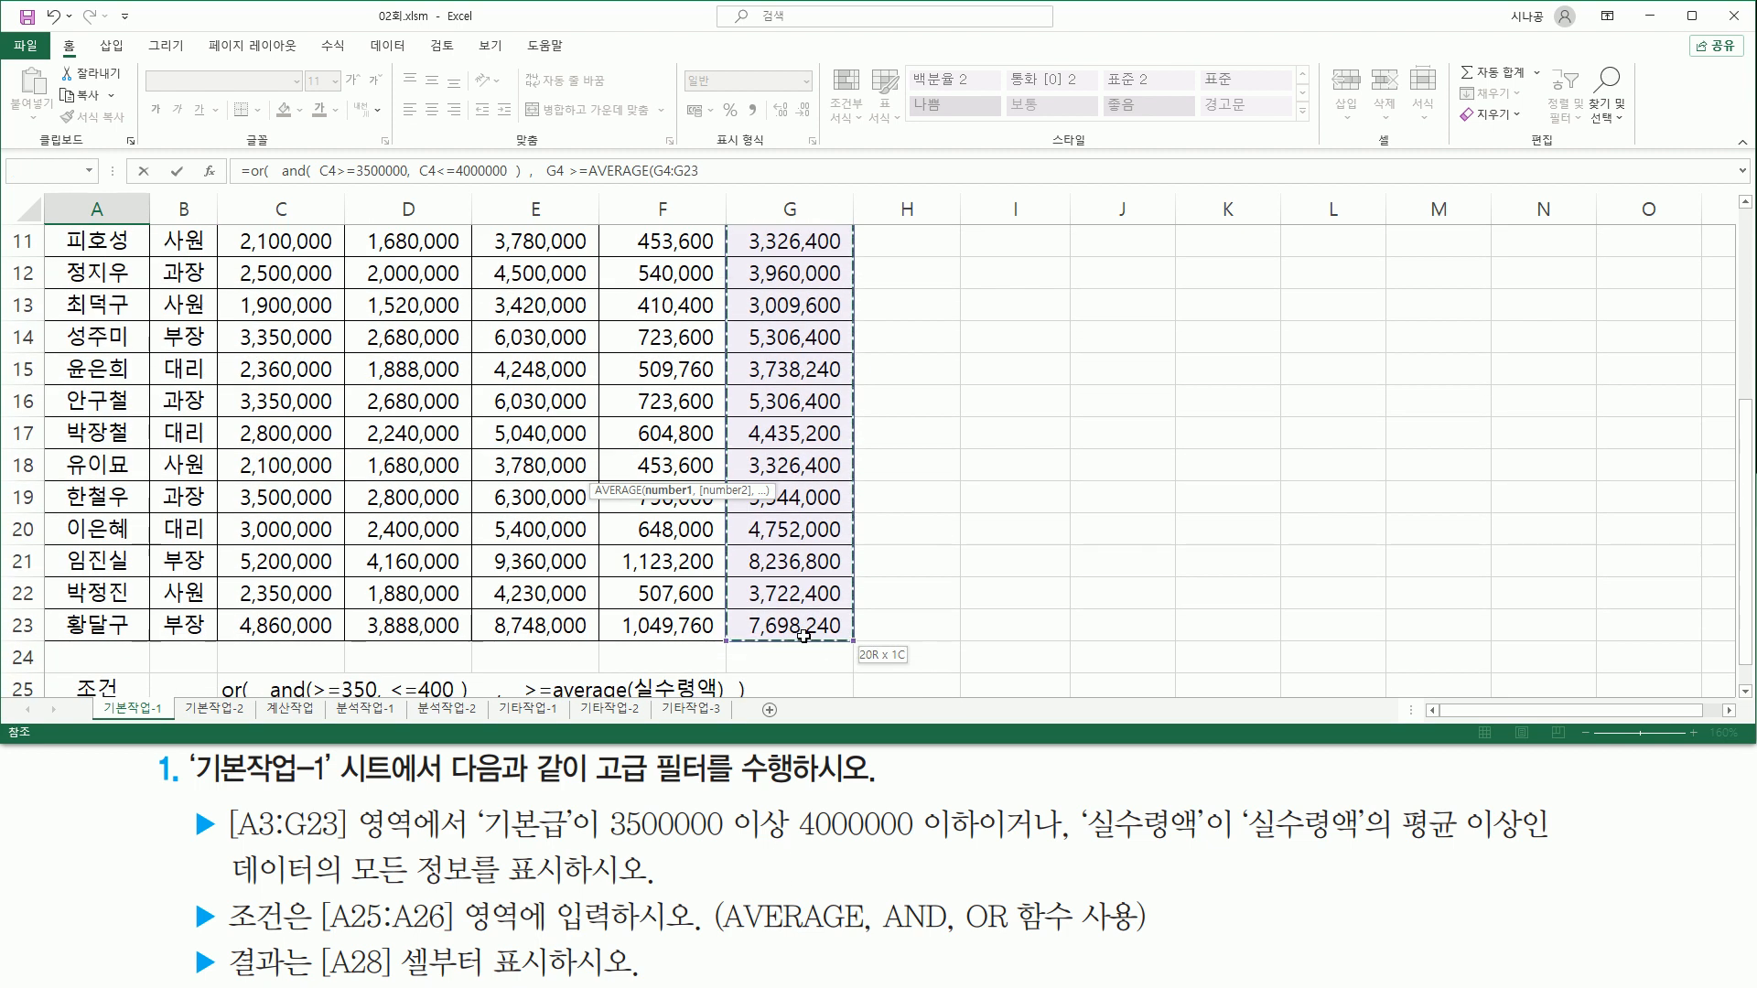
click(1745, 692)
click(1746, 692)
click(1745, 692)
click(1745, 692)
click(1745, 692)
click(1745, 692)
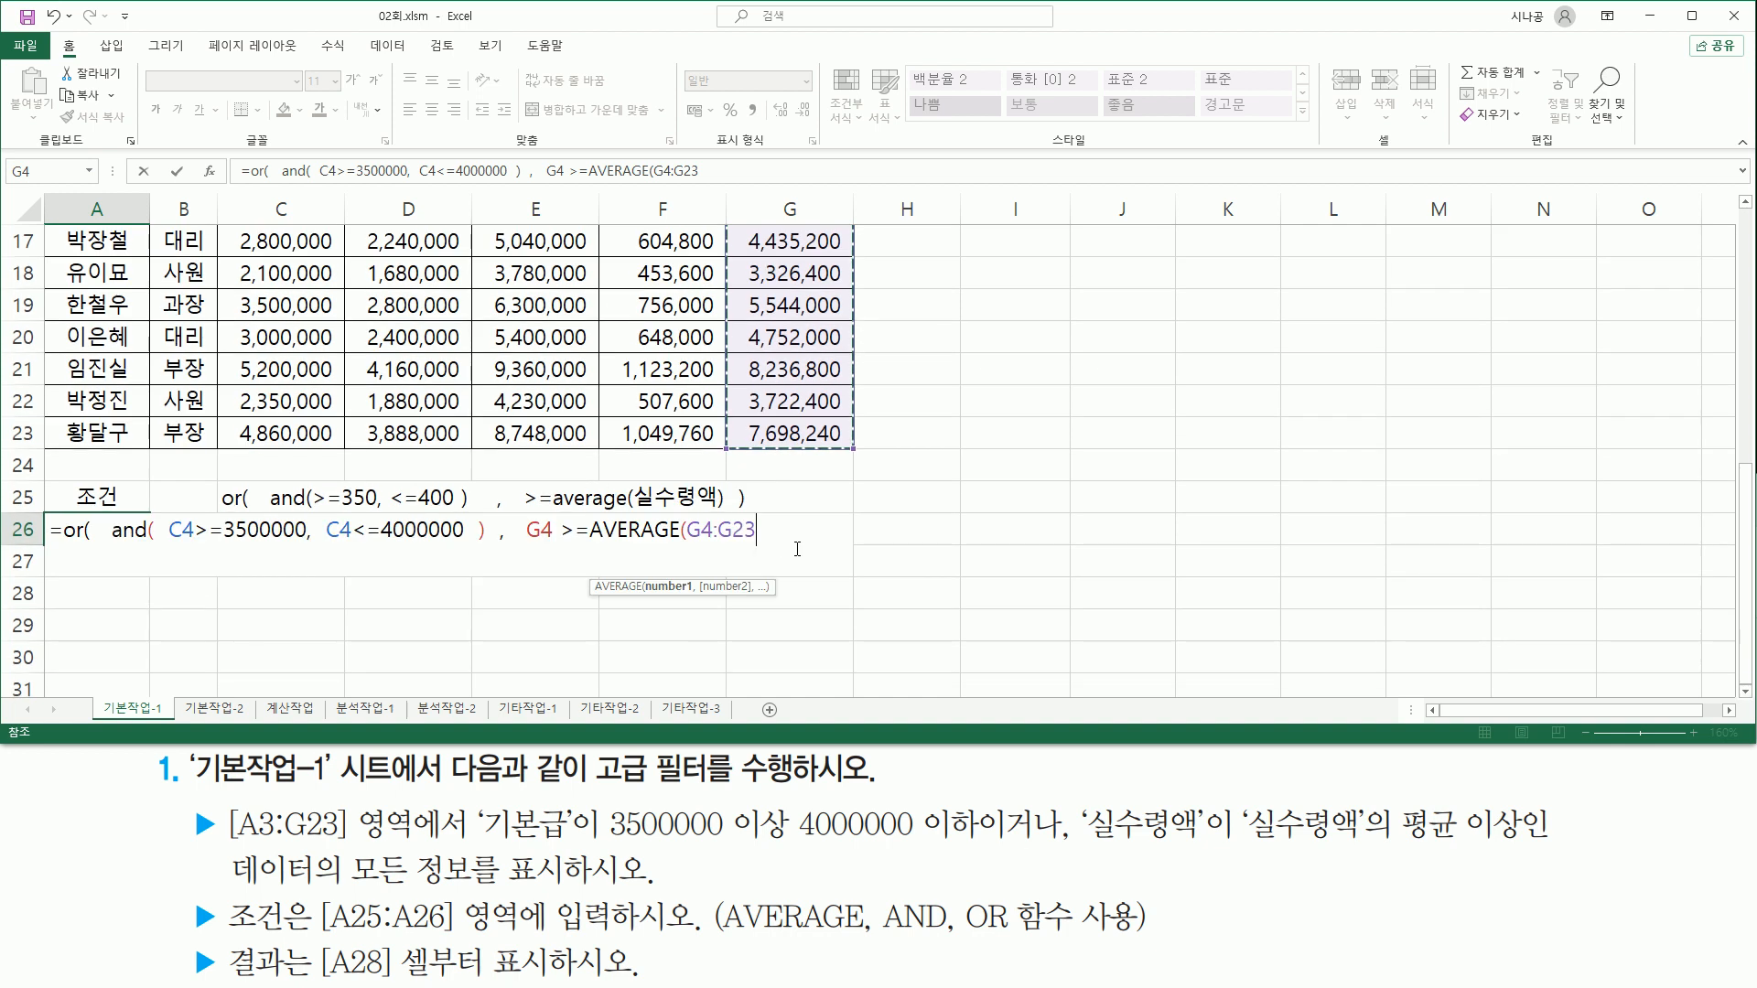
text())
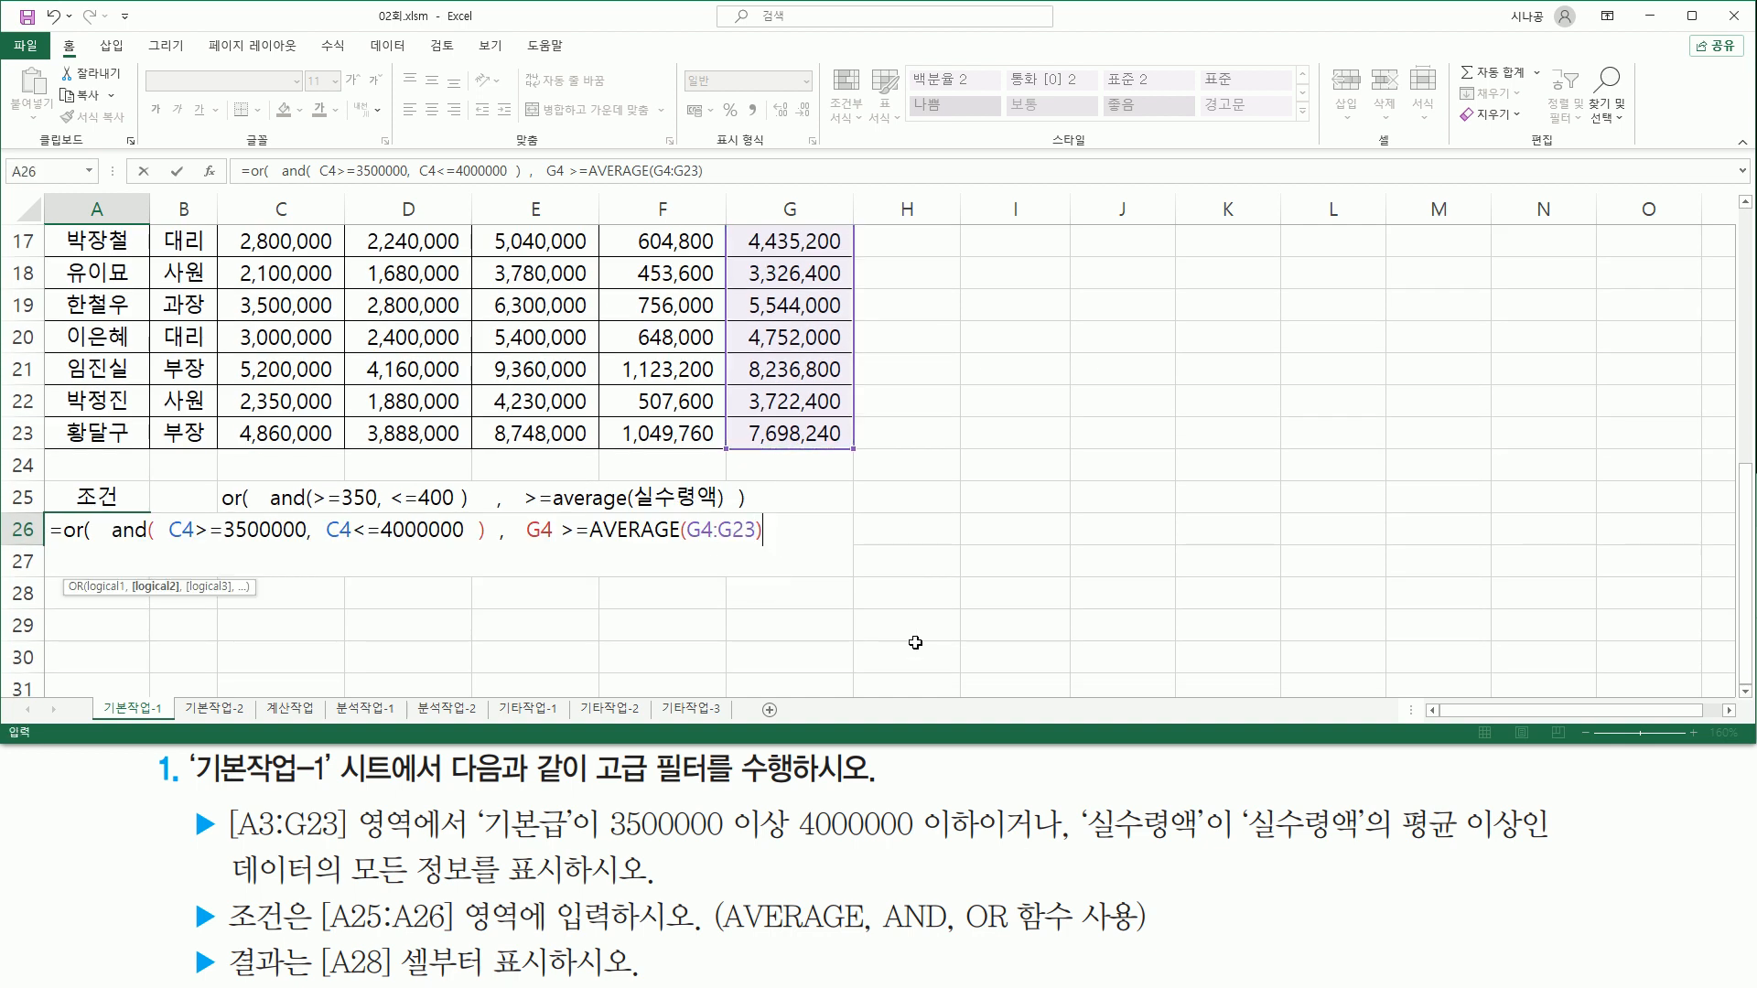
drag(689, 542, 758, 541)
drag(586, 513, 767, 549)
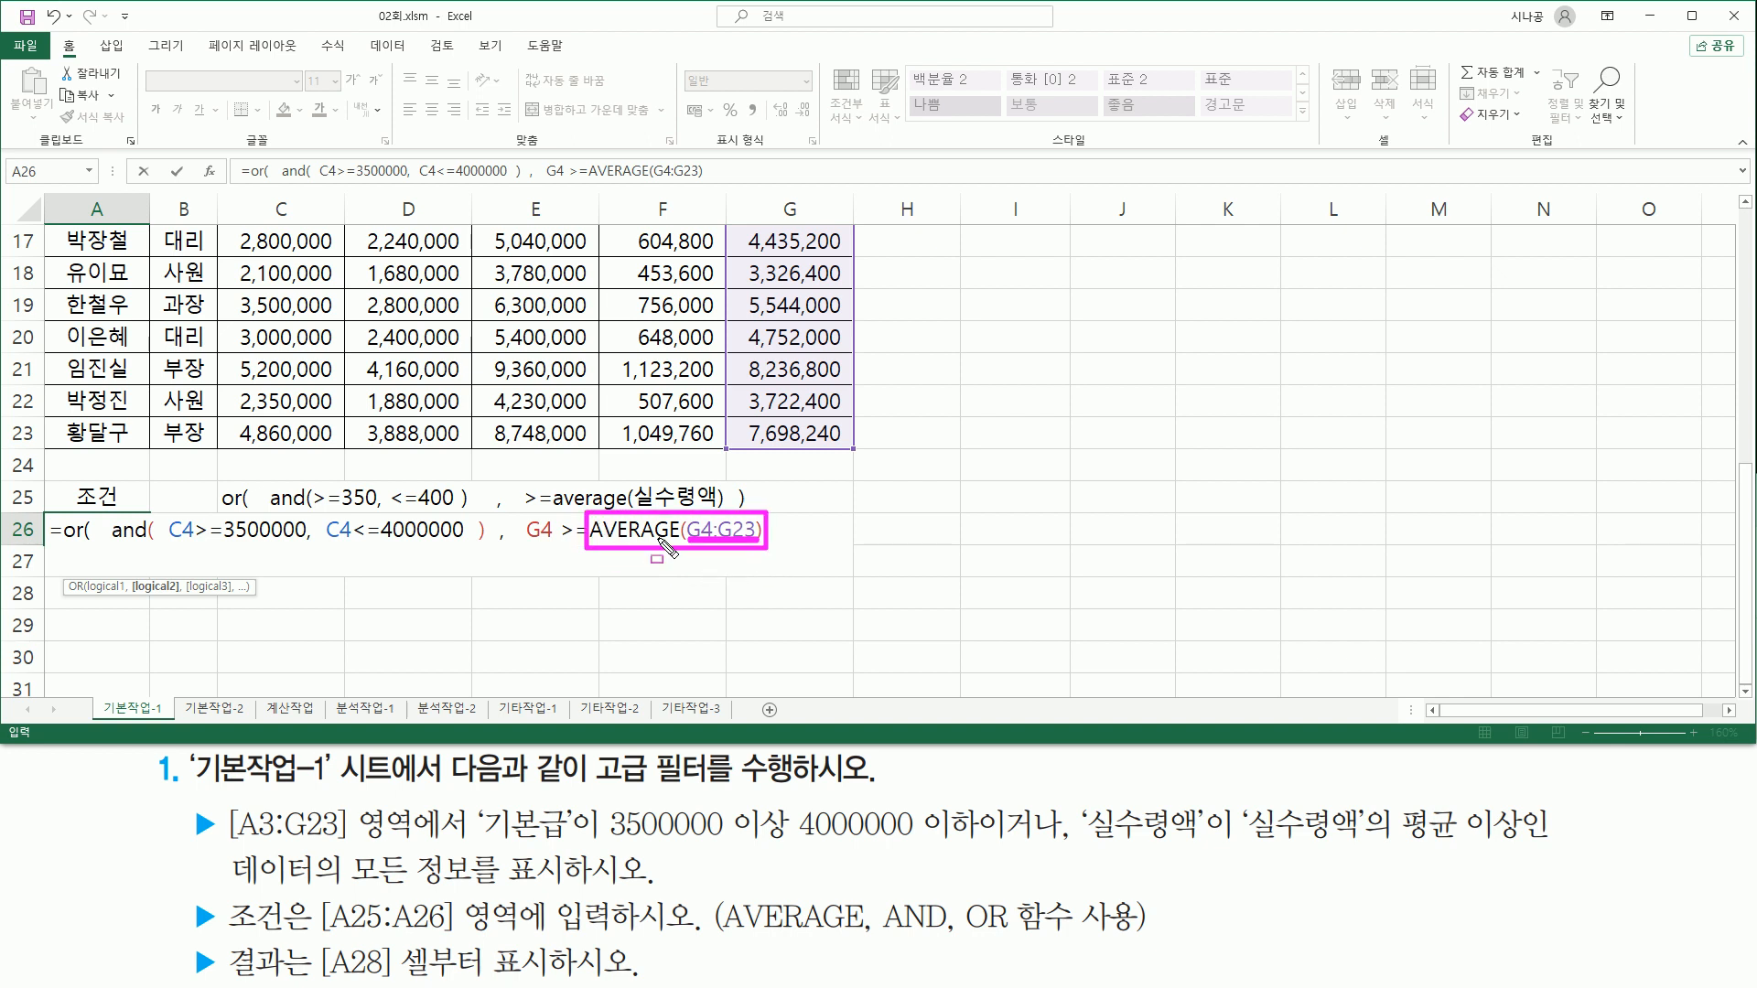
drag(522, 549, 584, 549)
key(Escape)
drag(693, 517, 732, 540)
key(Escape)
key(ctrl+2)
mouse_move(724, 225)
mouse_down()
mouse_move(782, 402)
mouse_move(853, 448)
mouse_up()
key(Escape)
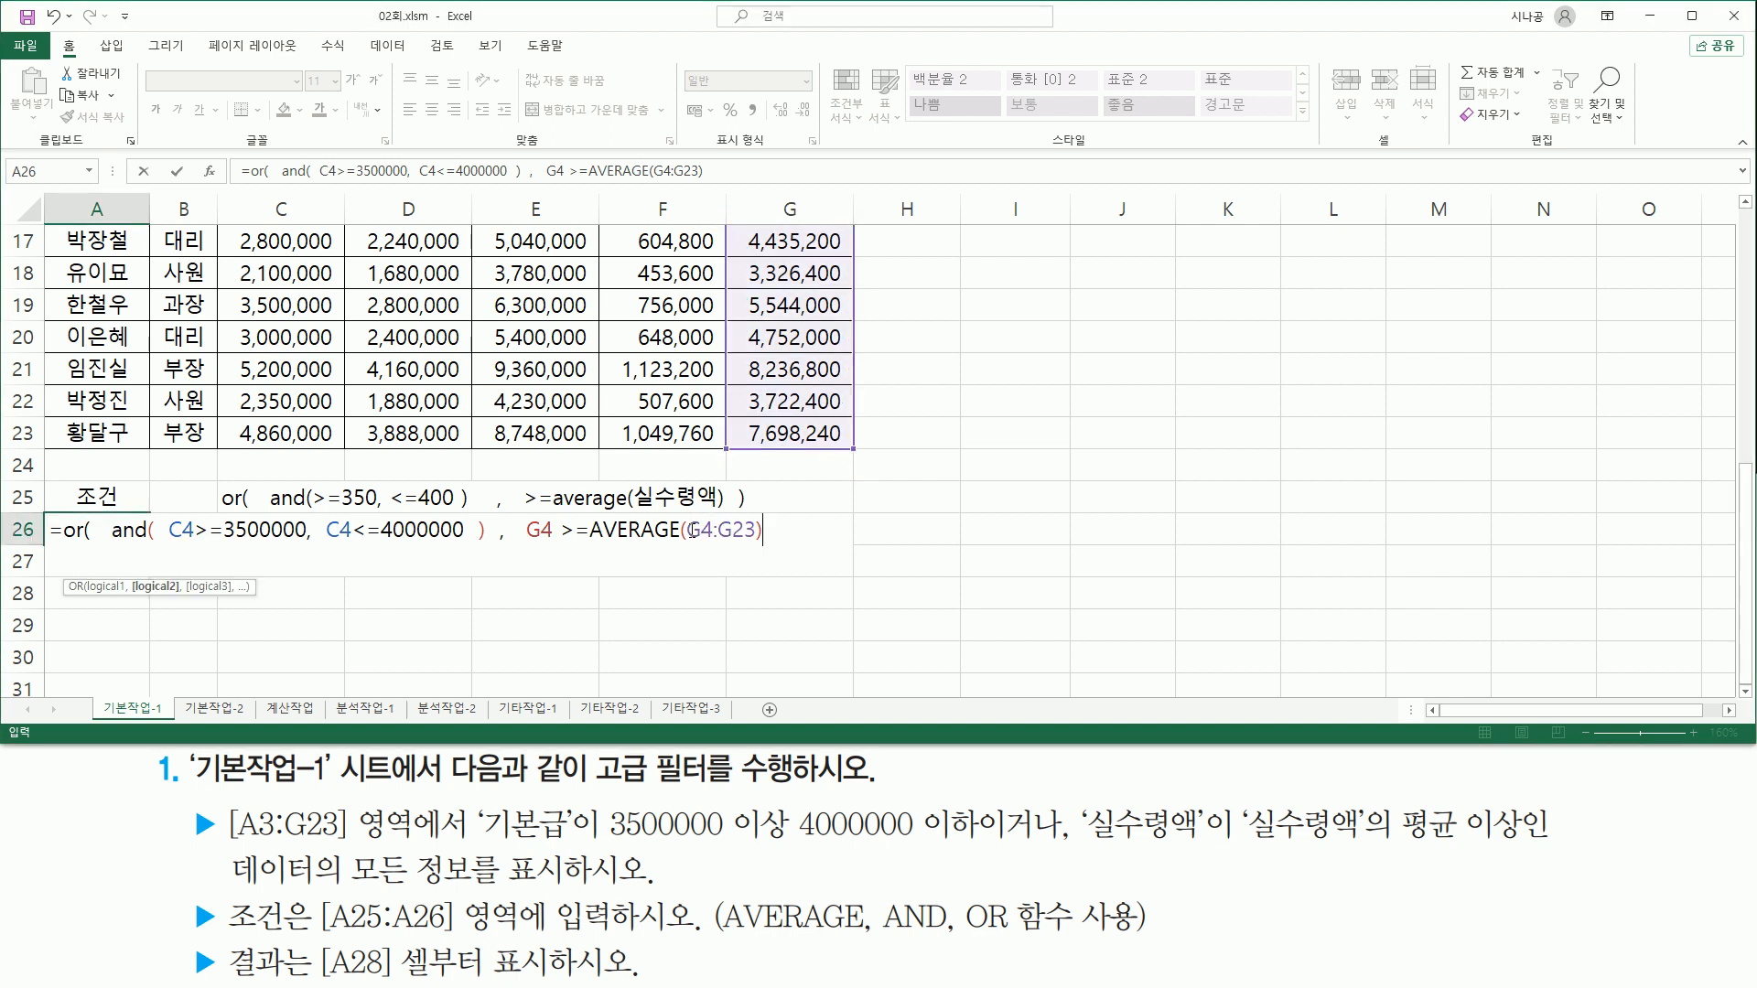
Step: Make the AVERAGE range absolute as $G$4:$G$23 and close the OR function
drag(699, 531, 744, 531)
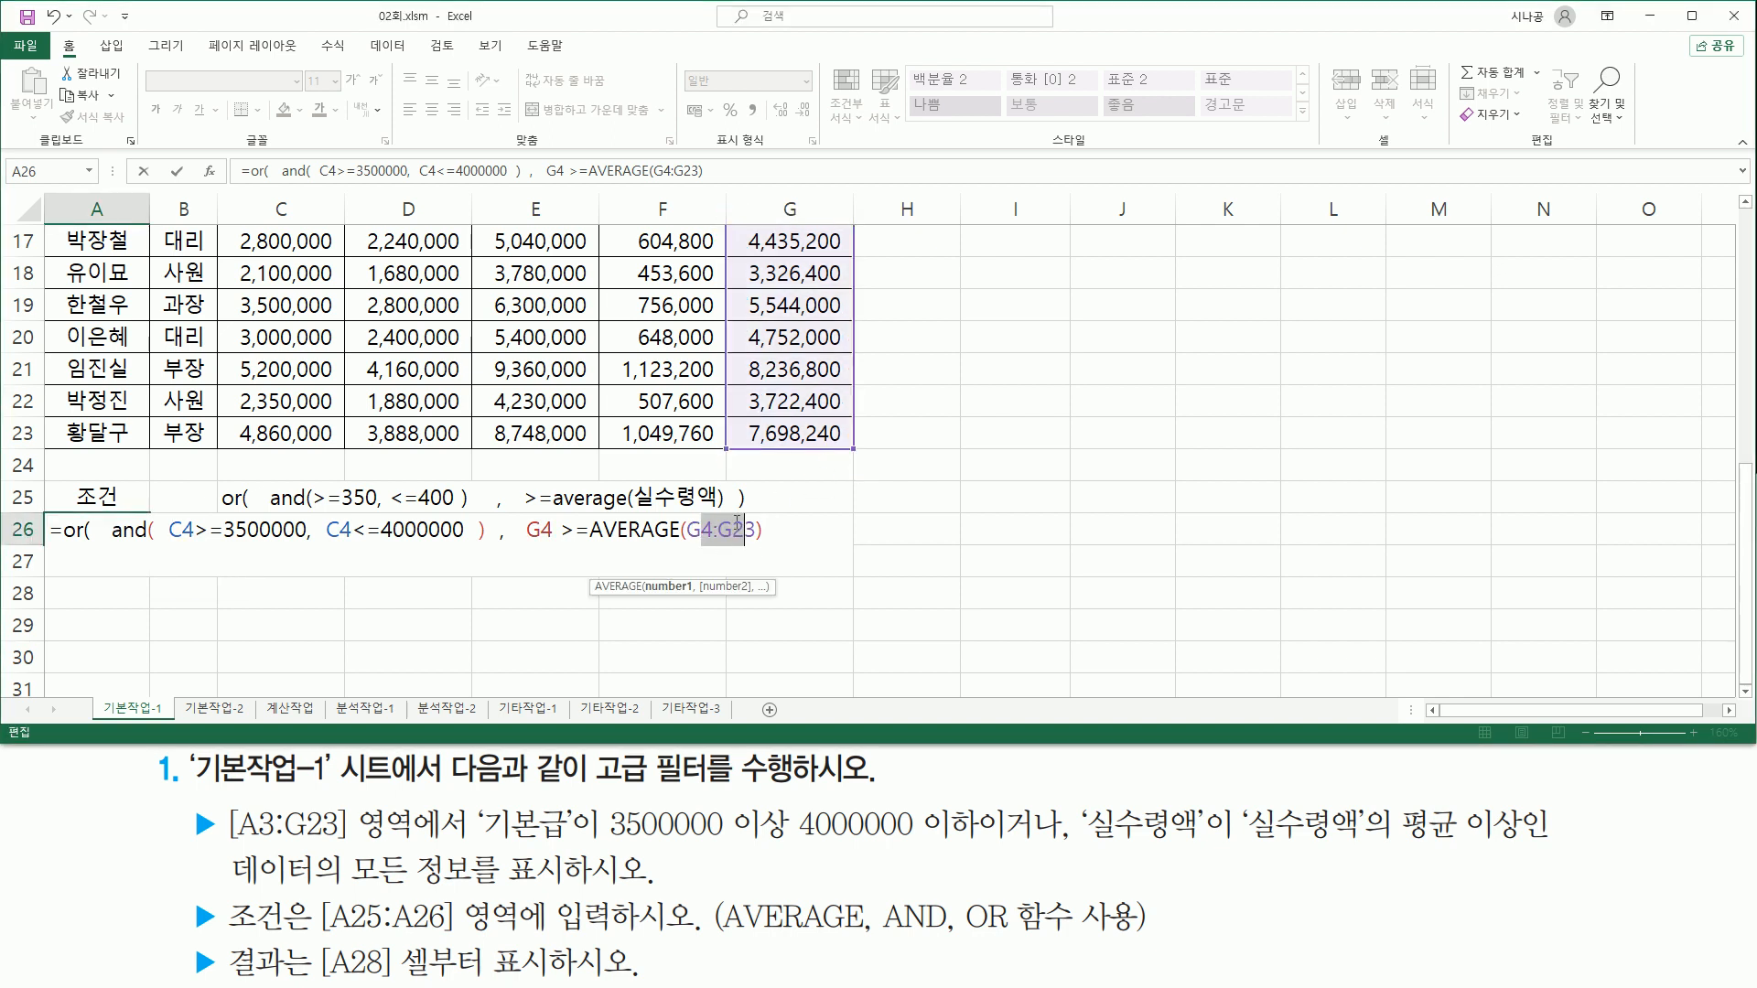
key(F4)
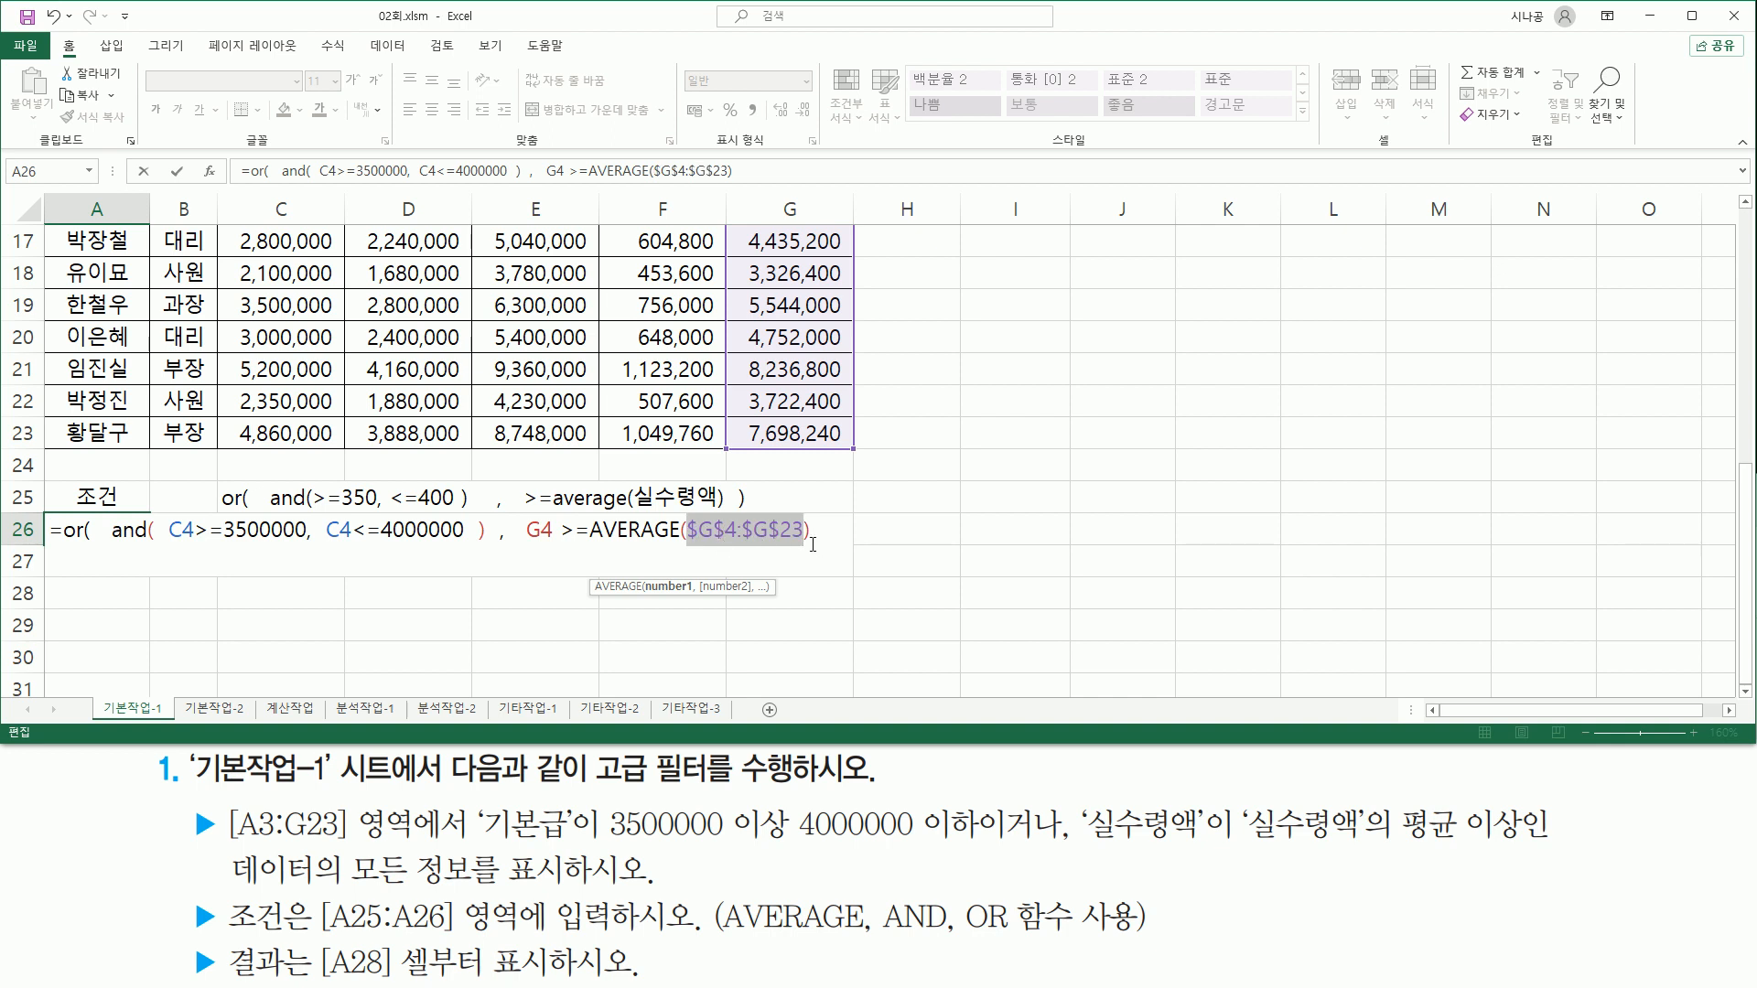
click(832, 528)
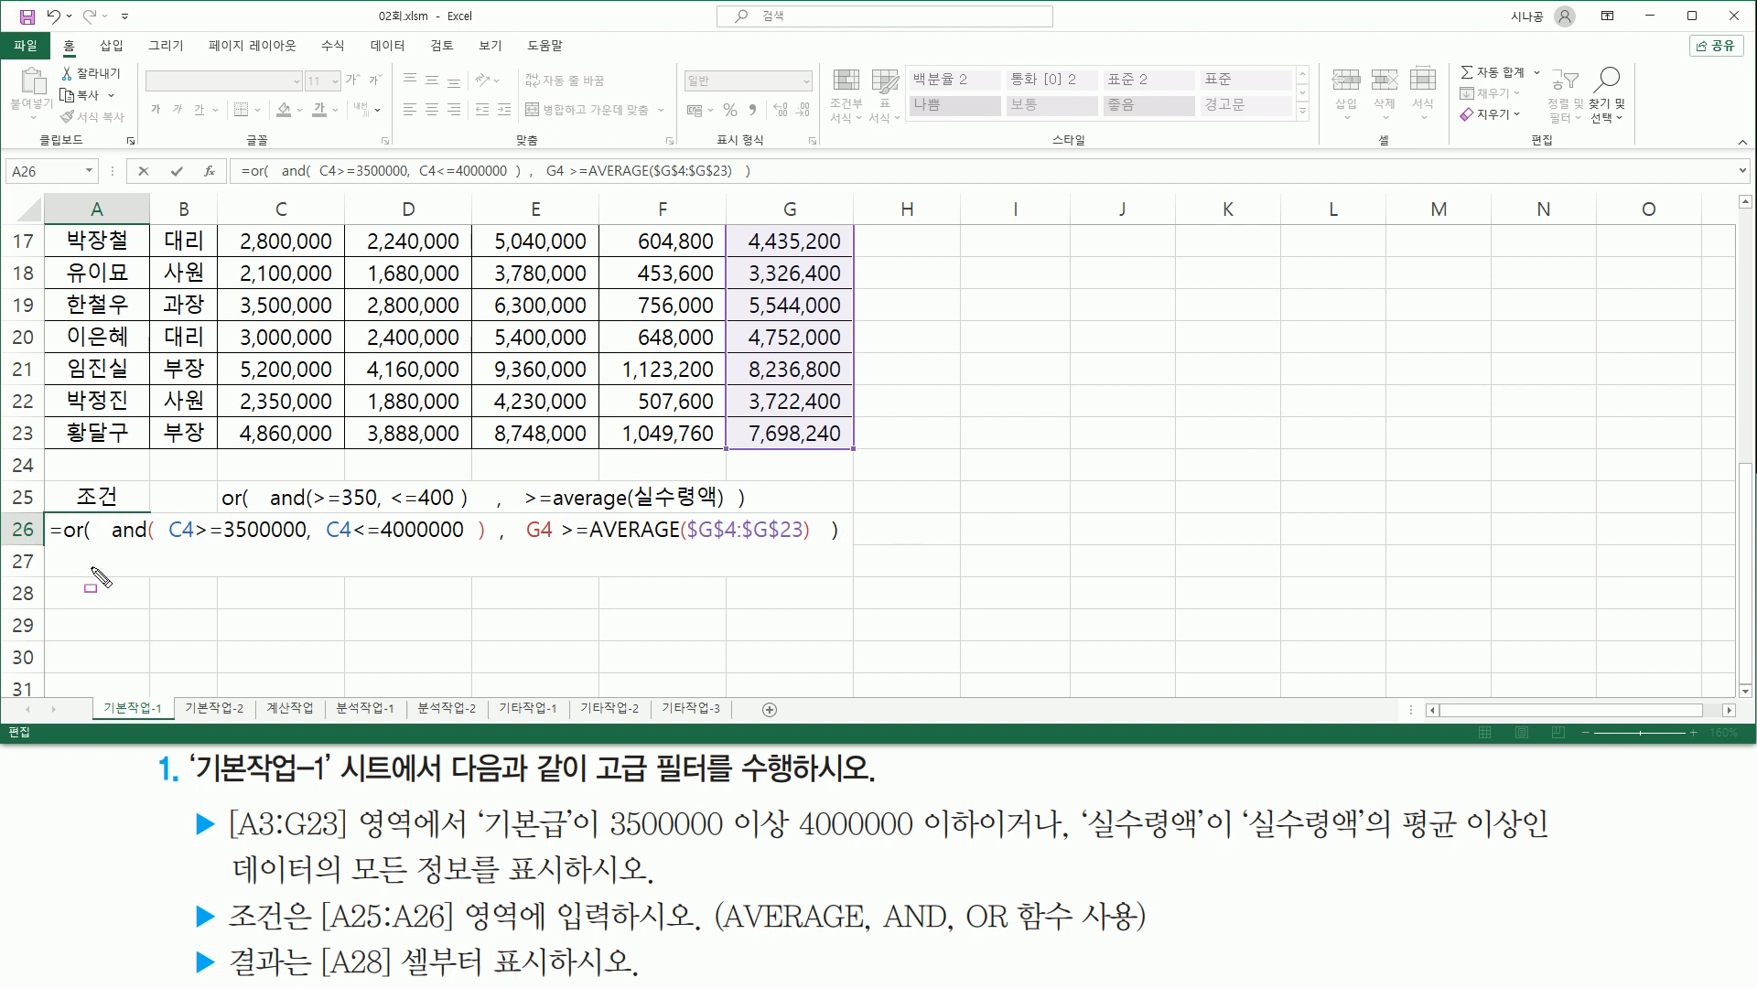
drag(101, 552, 828, 554)
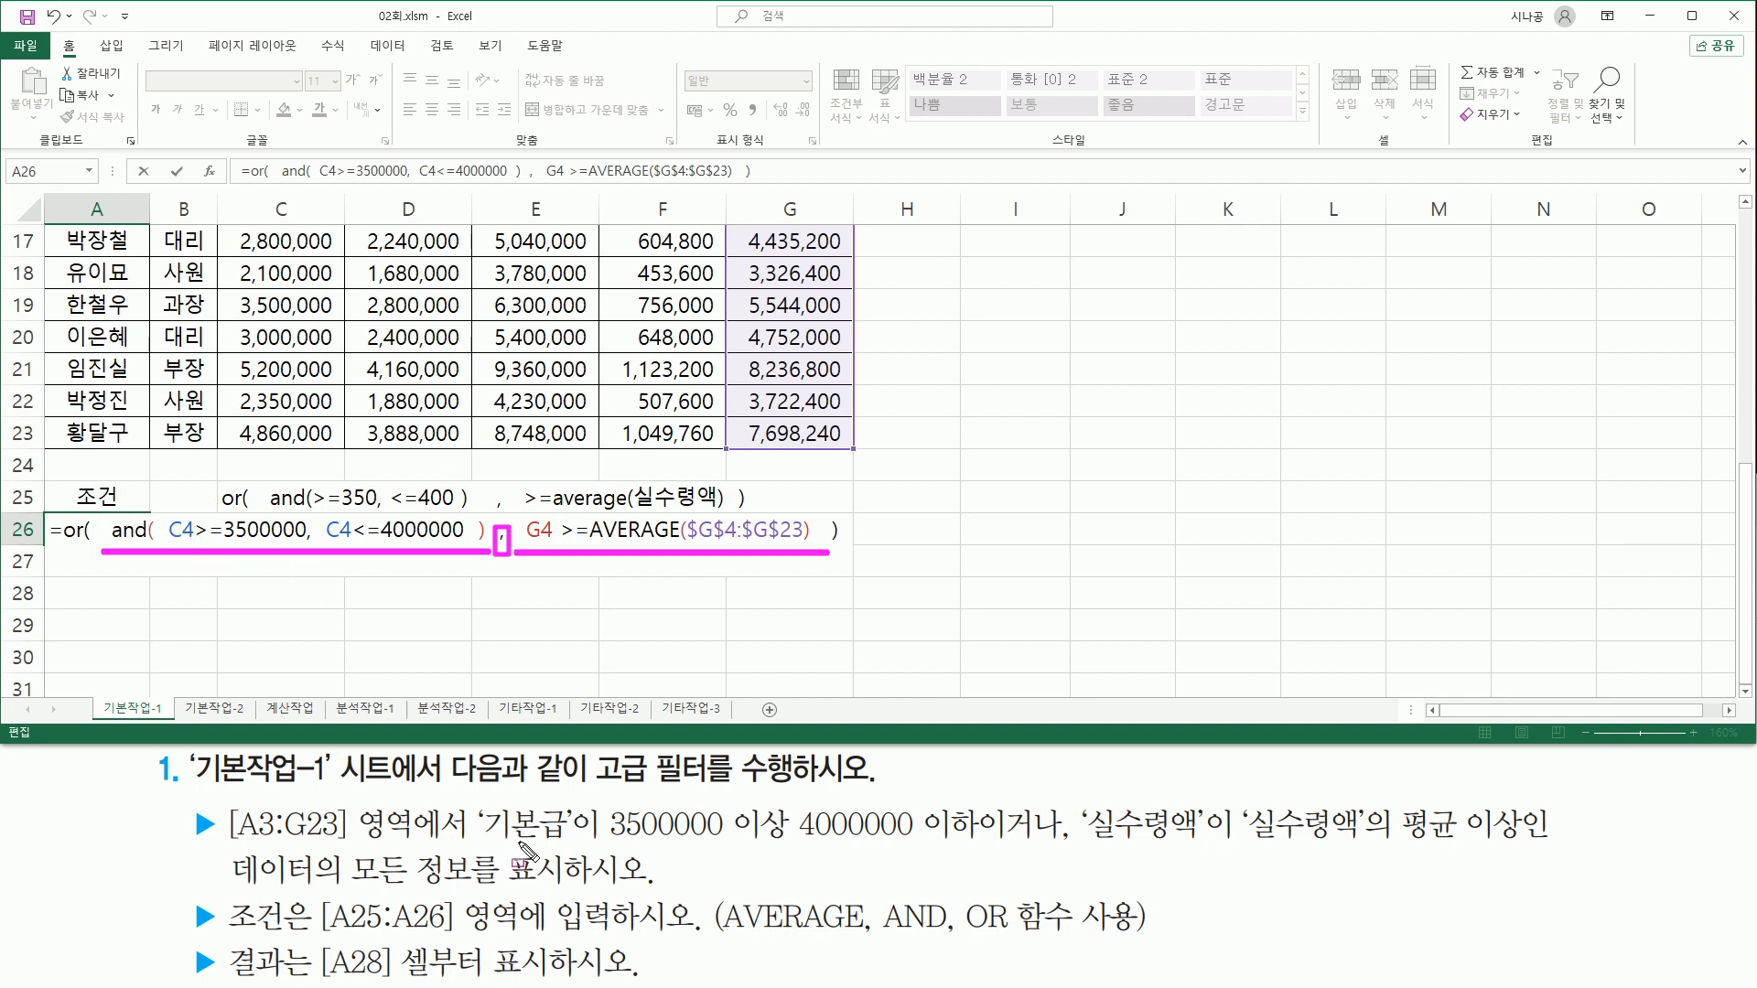
drag(601, 847, 989, 844)
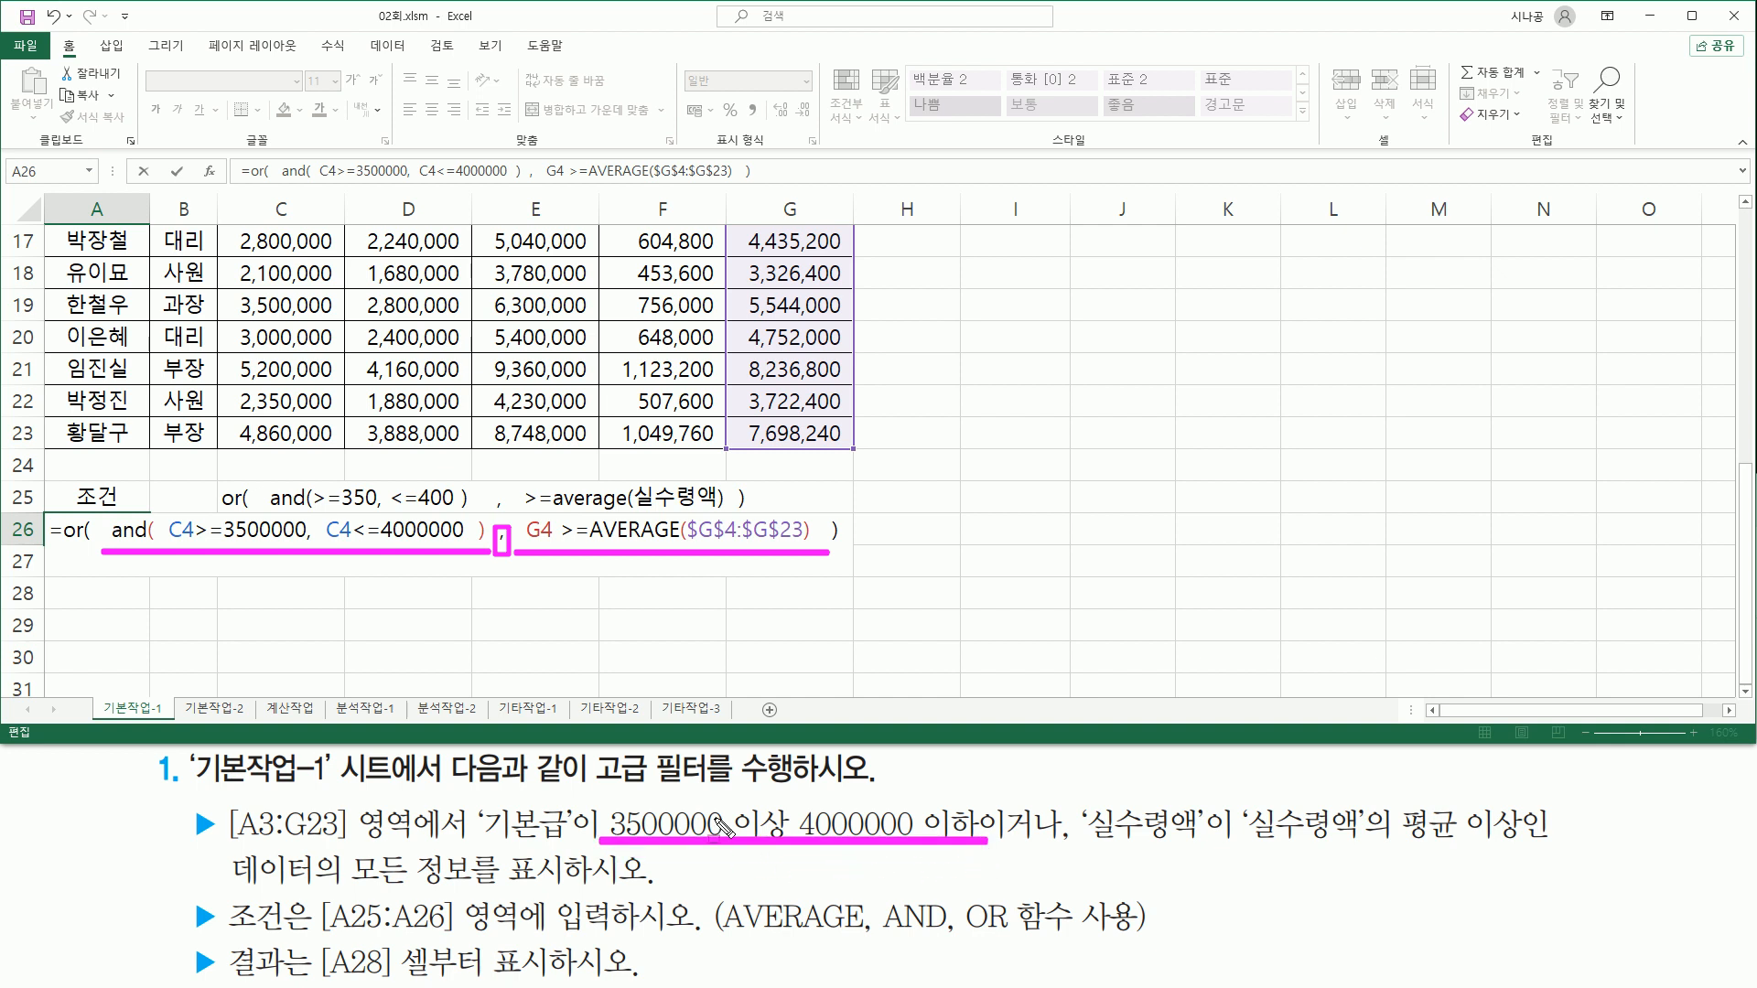
drag(171, 543, 465, 541)
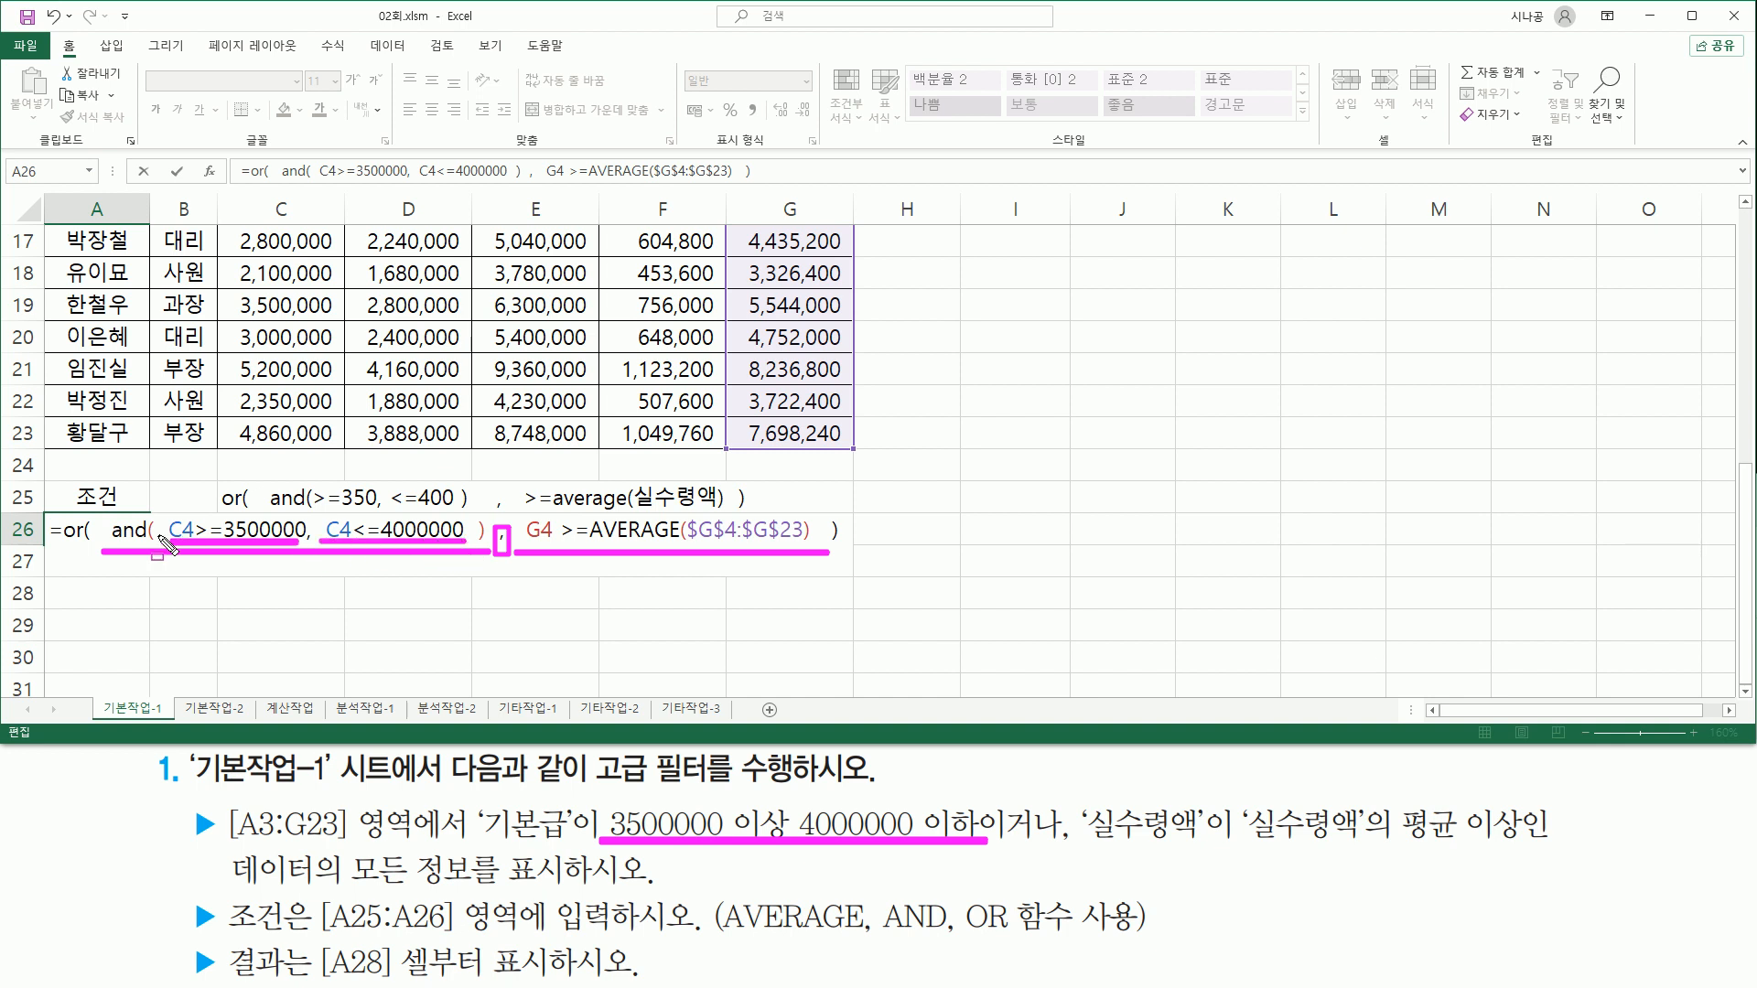
mouse_move(106, 512)
mouse_down()
mouse_move(133, 548)
mouse_move(487, 540)
mouse_up()
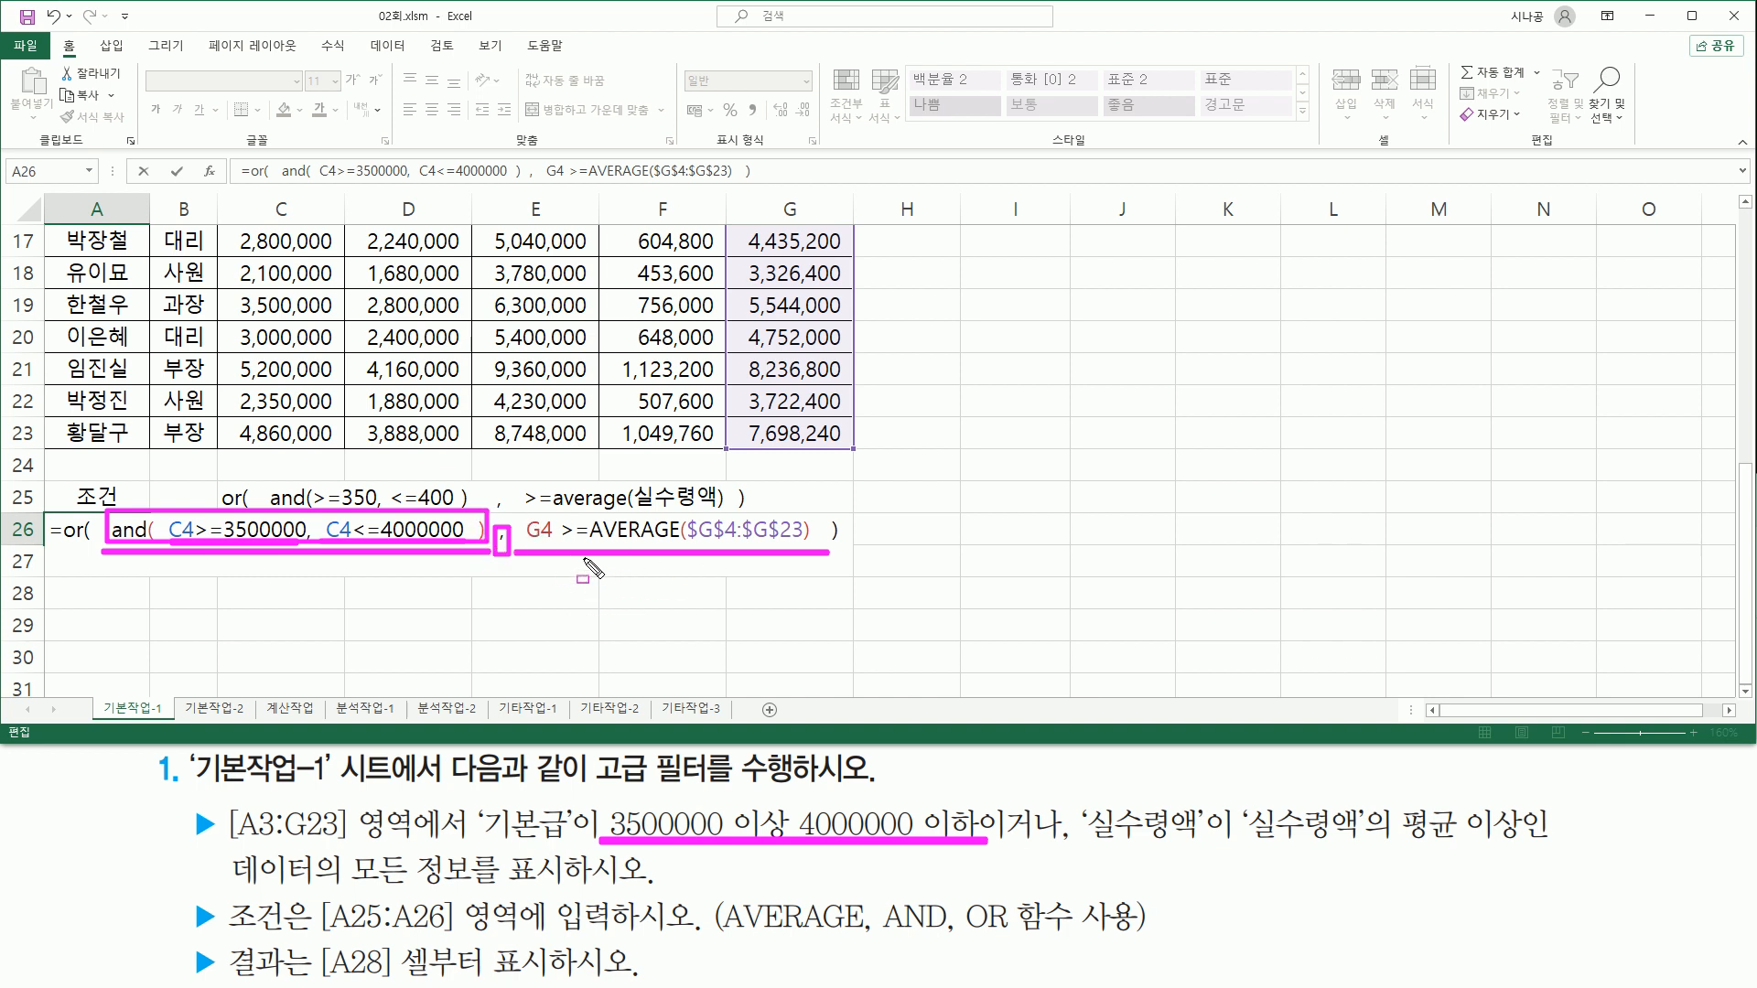
mouse_move(524, 545)
mouse_down()
mouse_move(553, 544)
mouse_move(559, 522)
mouse_move(815, 548)
mouse_up()
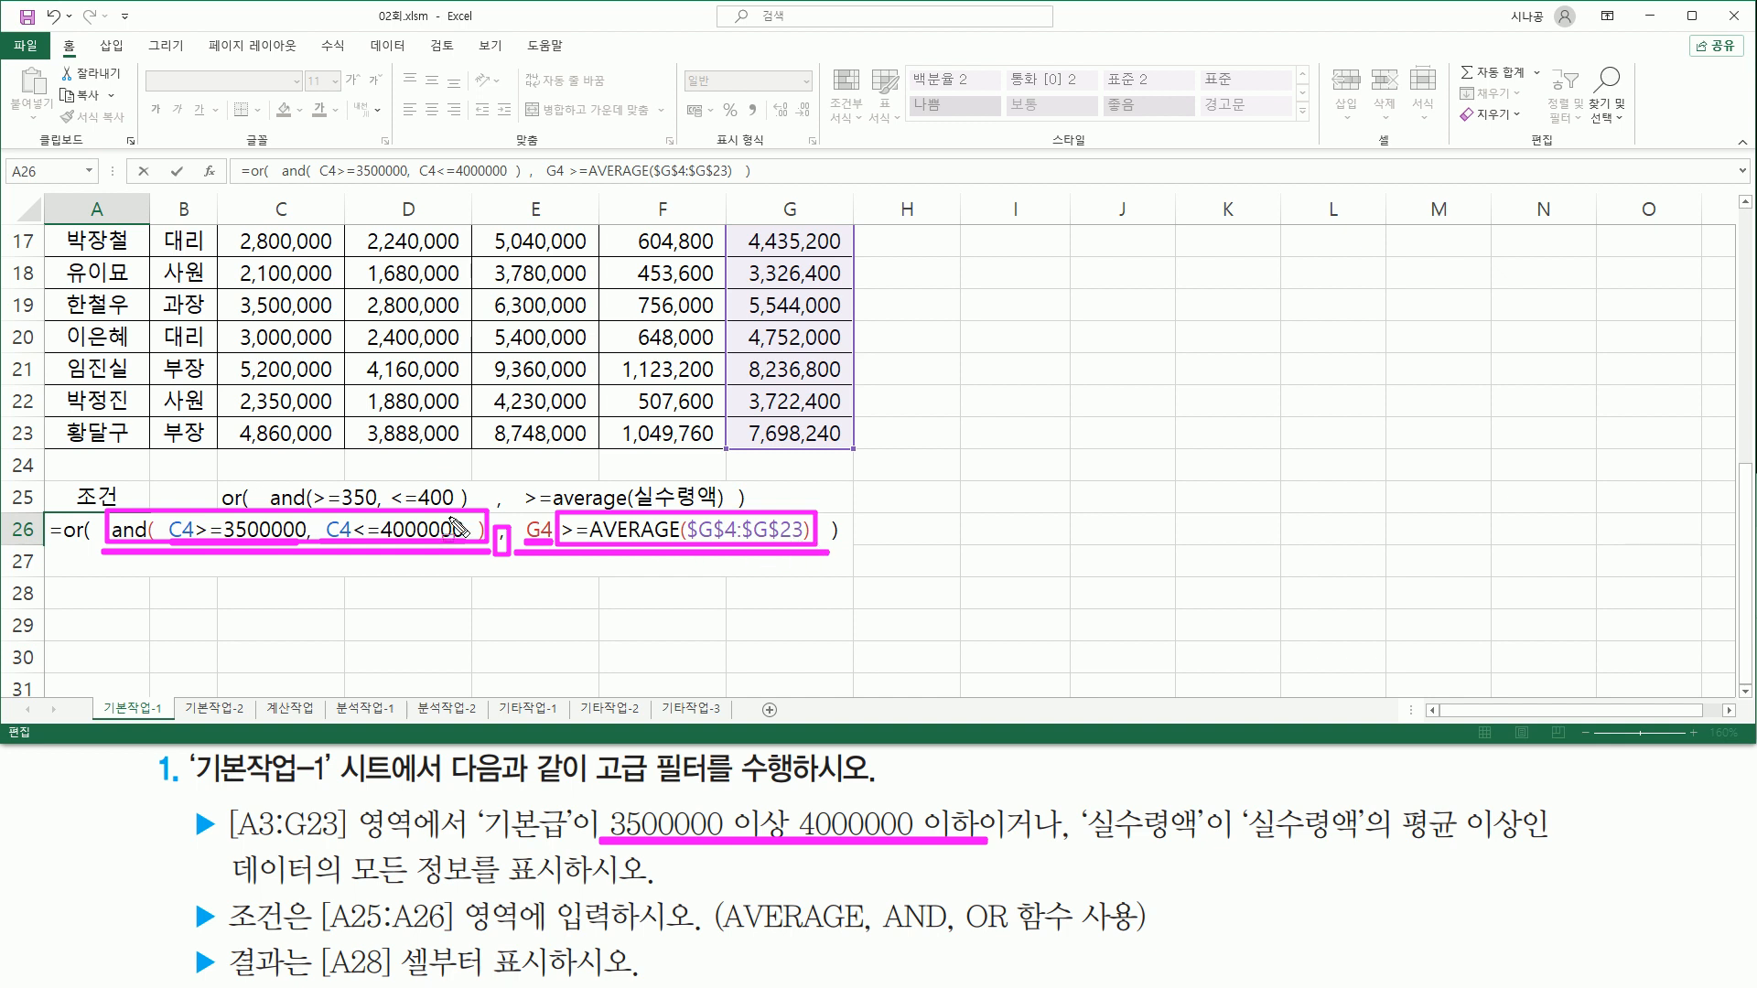
key(Escape)
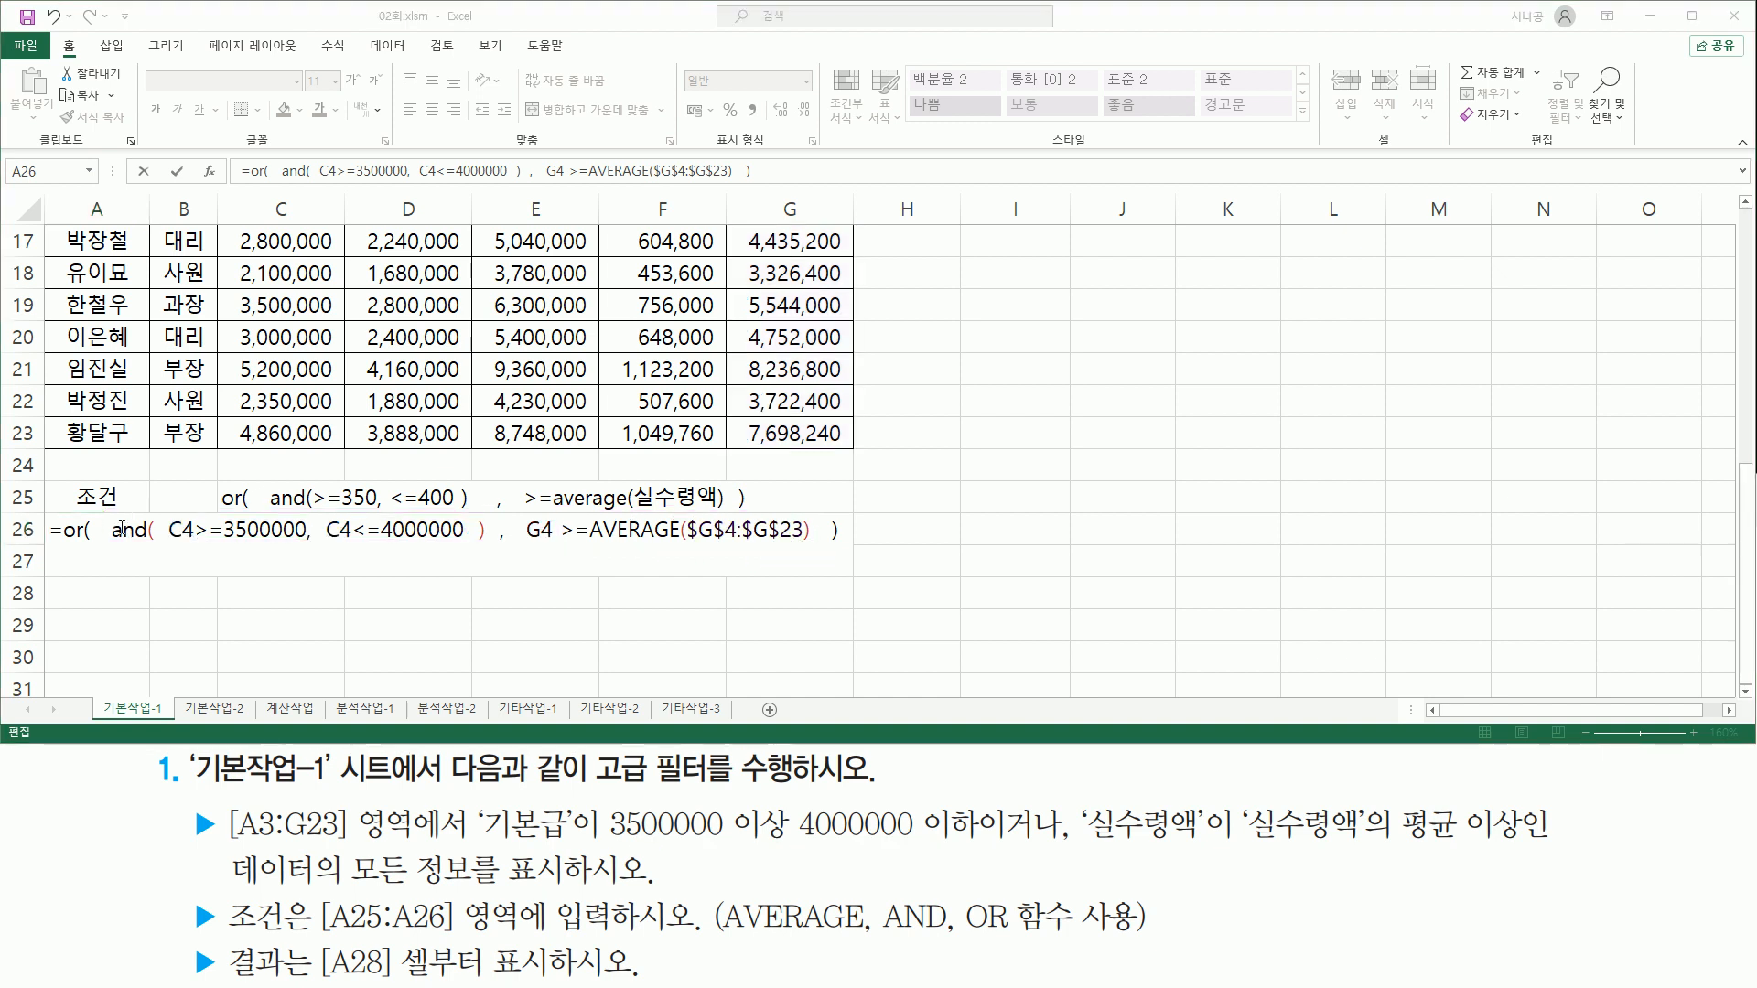
Step: Commit the finished criteria formula in A26 and reopen it briefly to review its contents
click(51, 532)
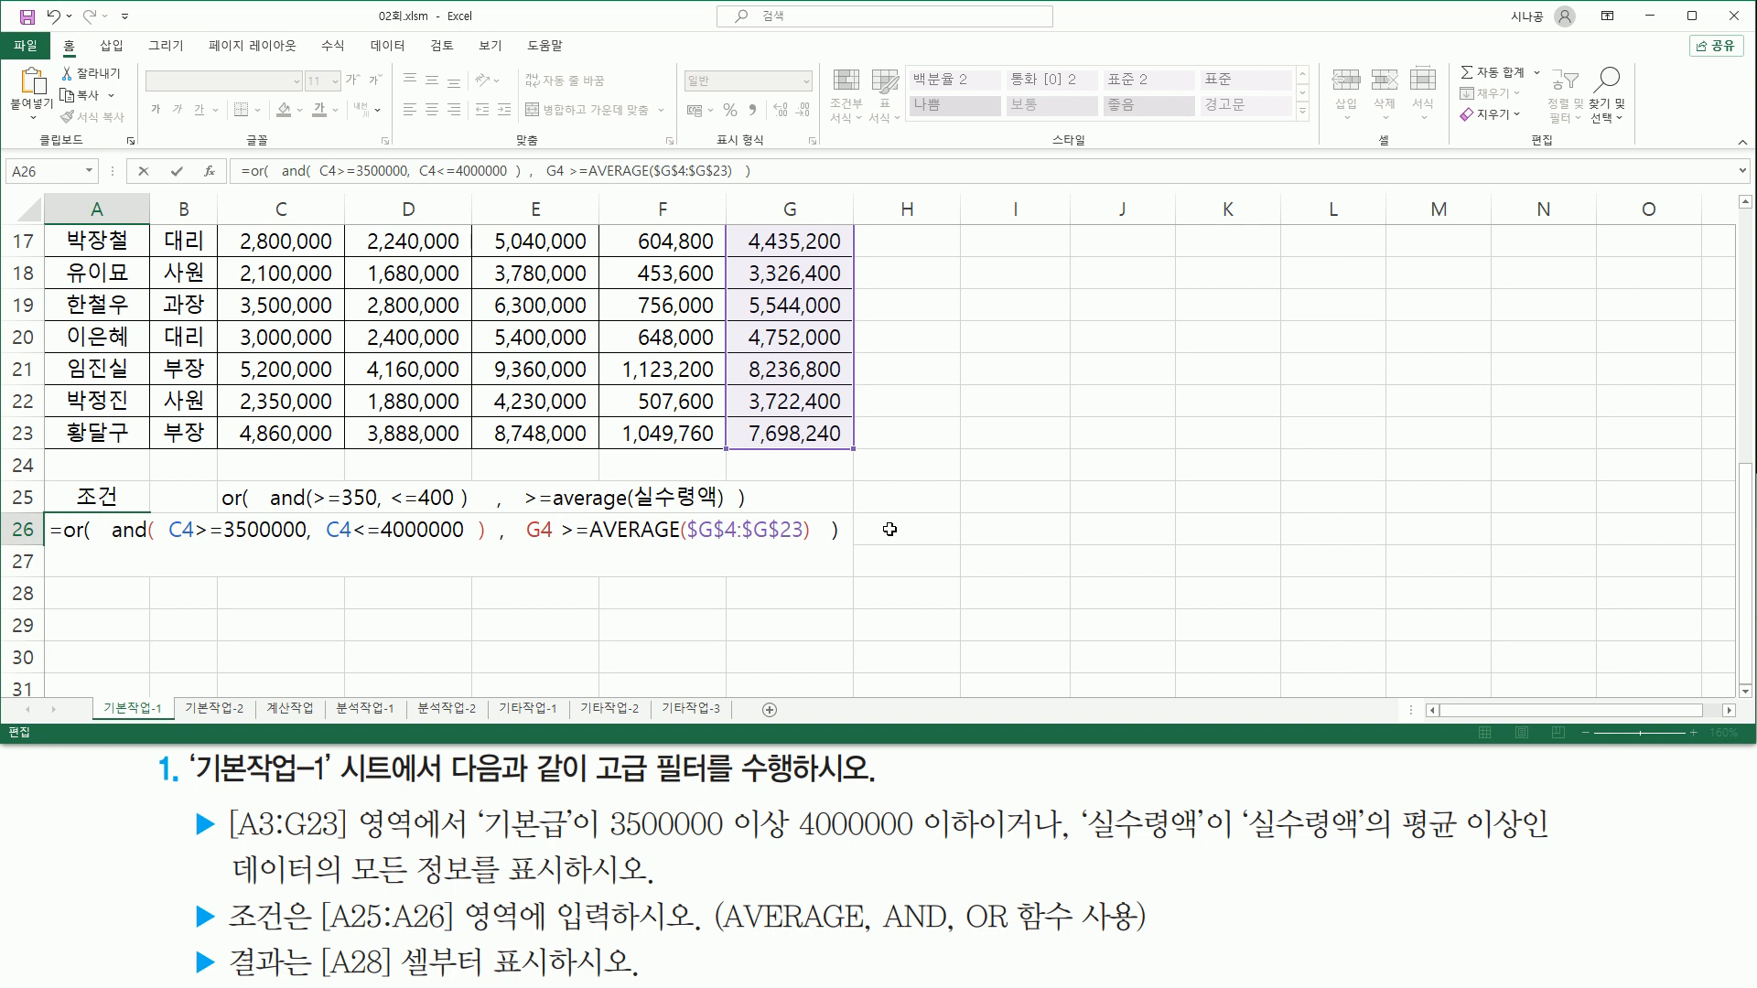
key(Return)
drag(64, 511, 137, 542)
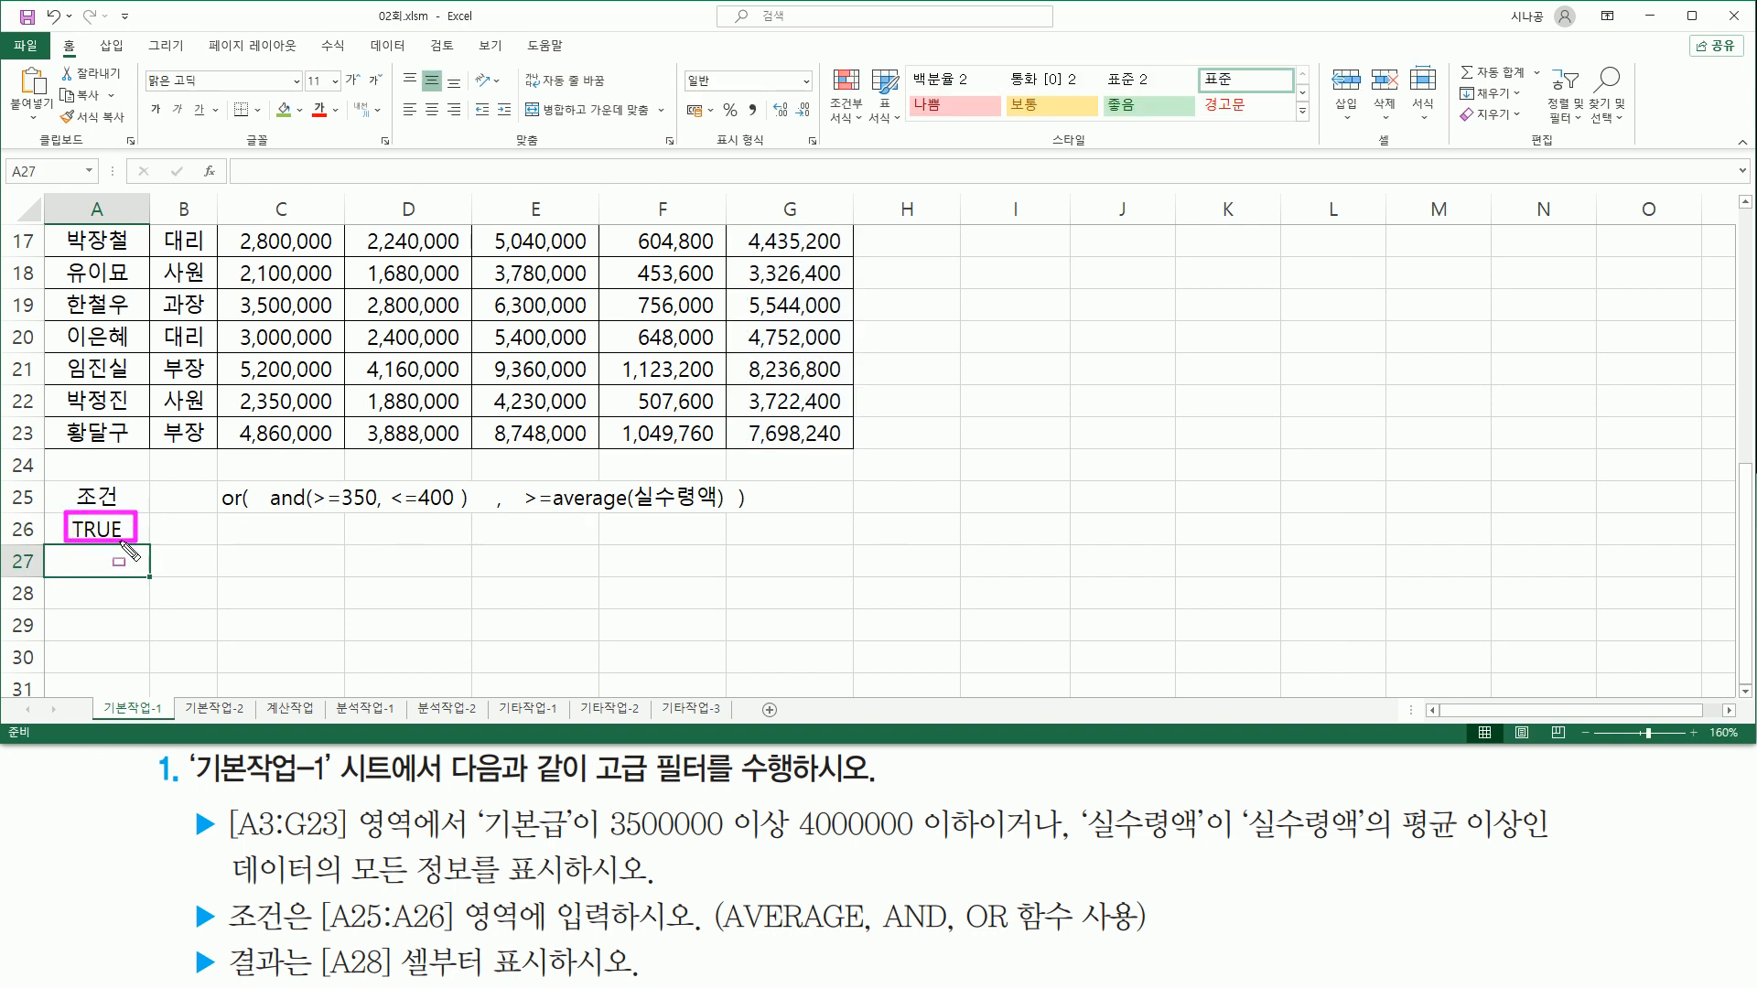
key(Escape)
click(101, 531)
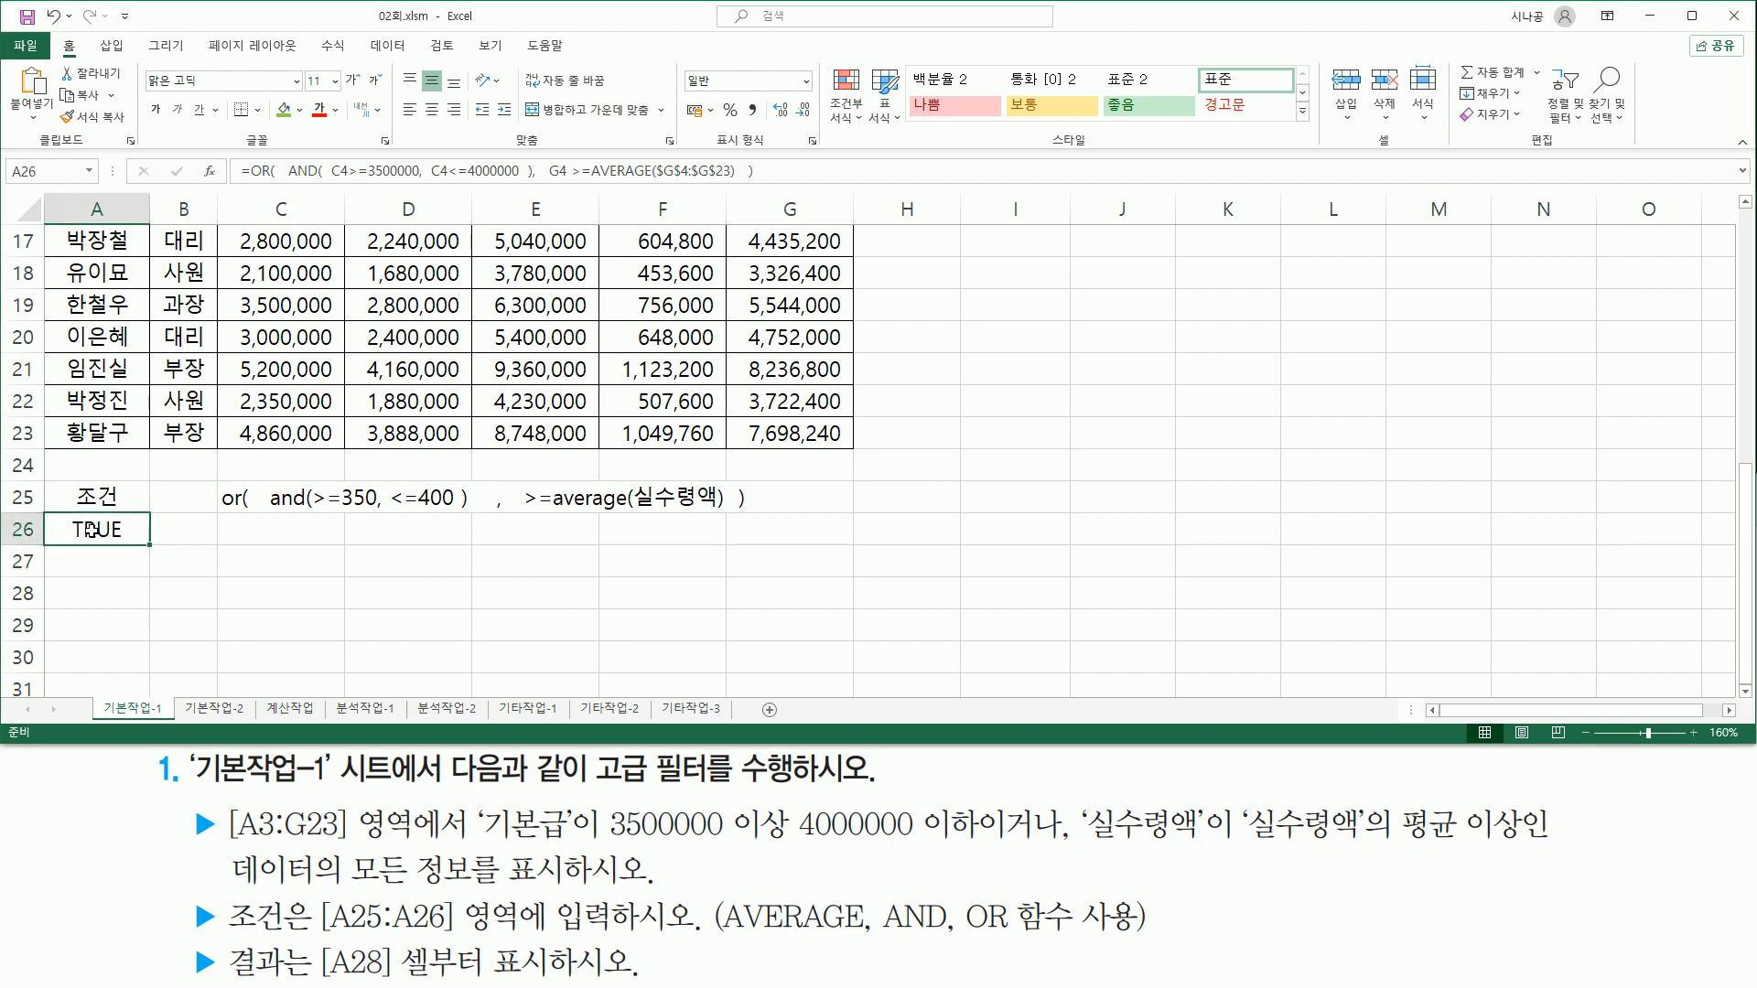
double_click(92, 529)
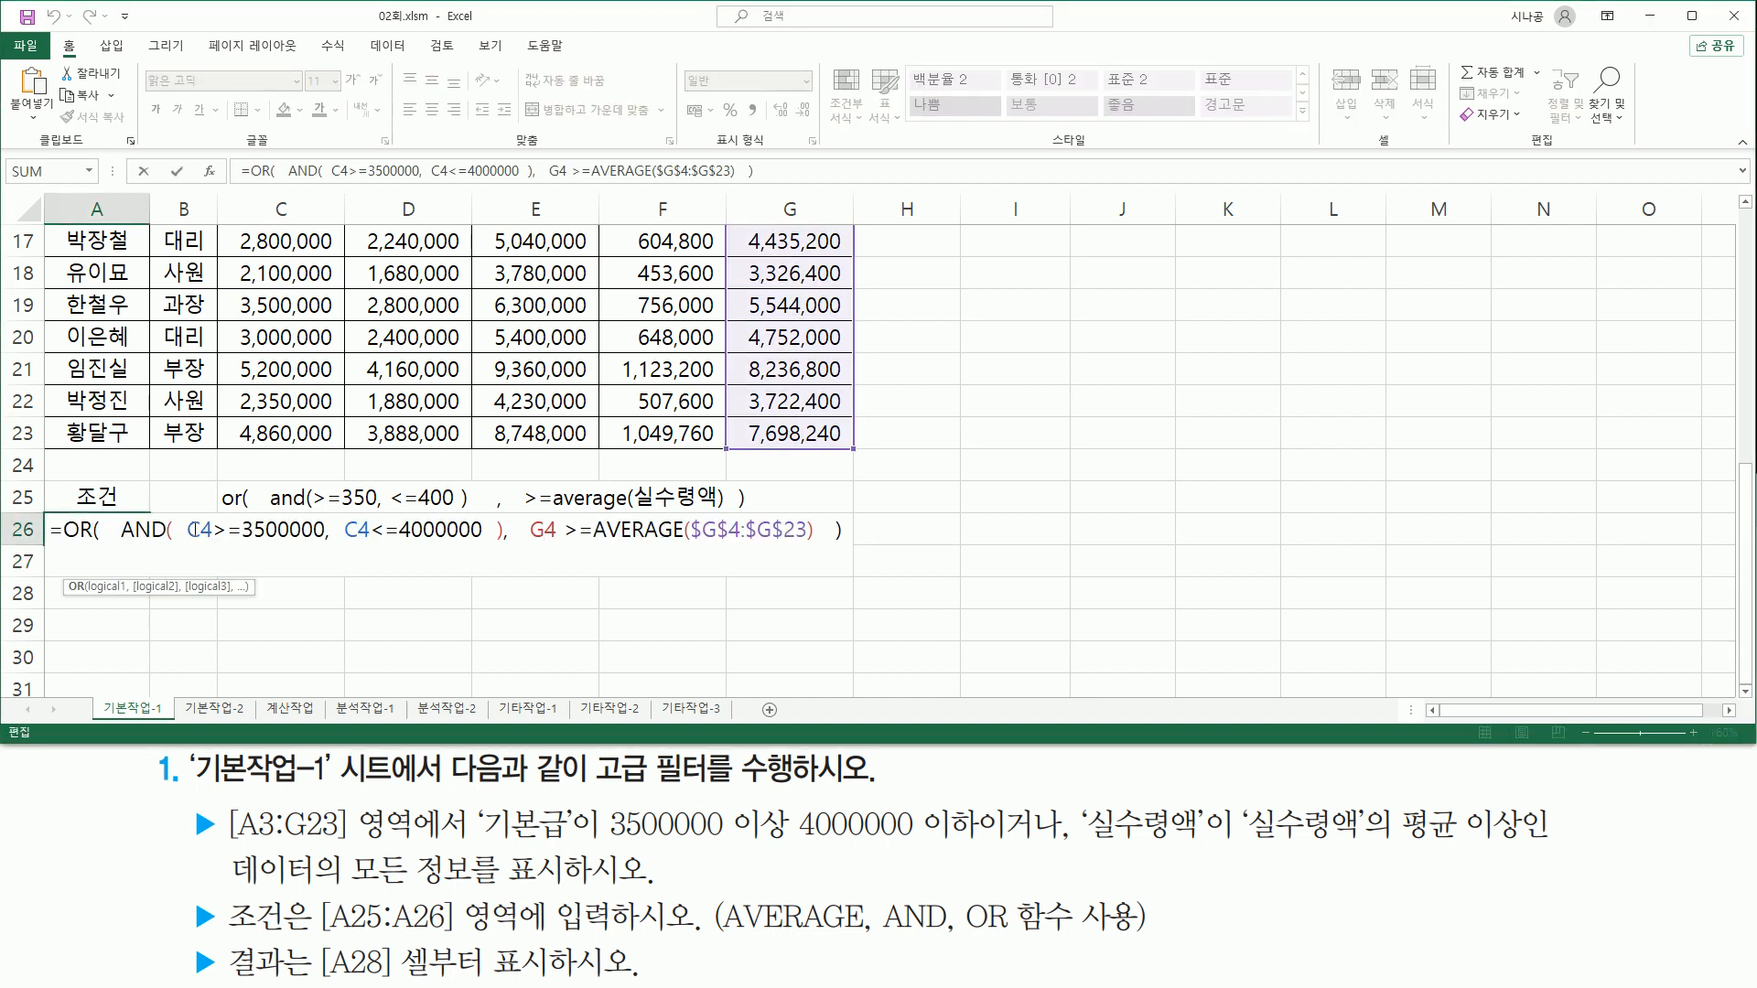
key(Return)
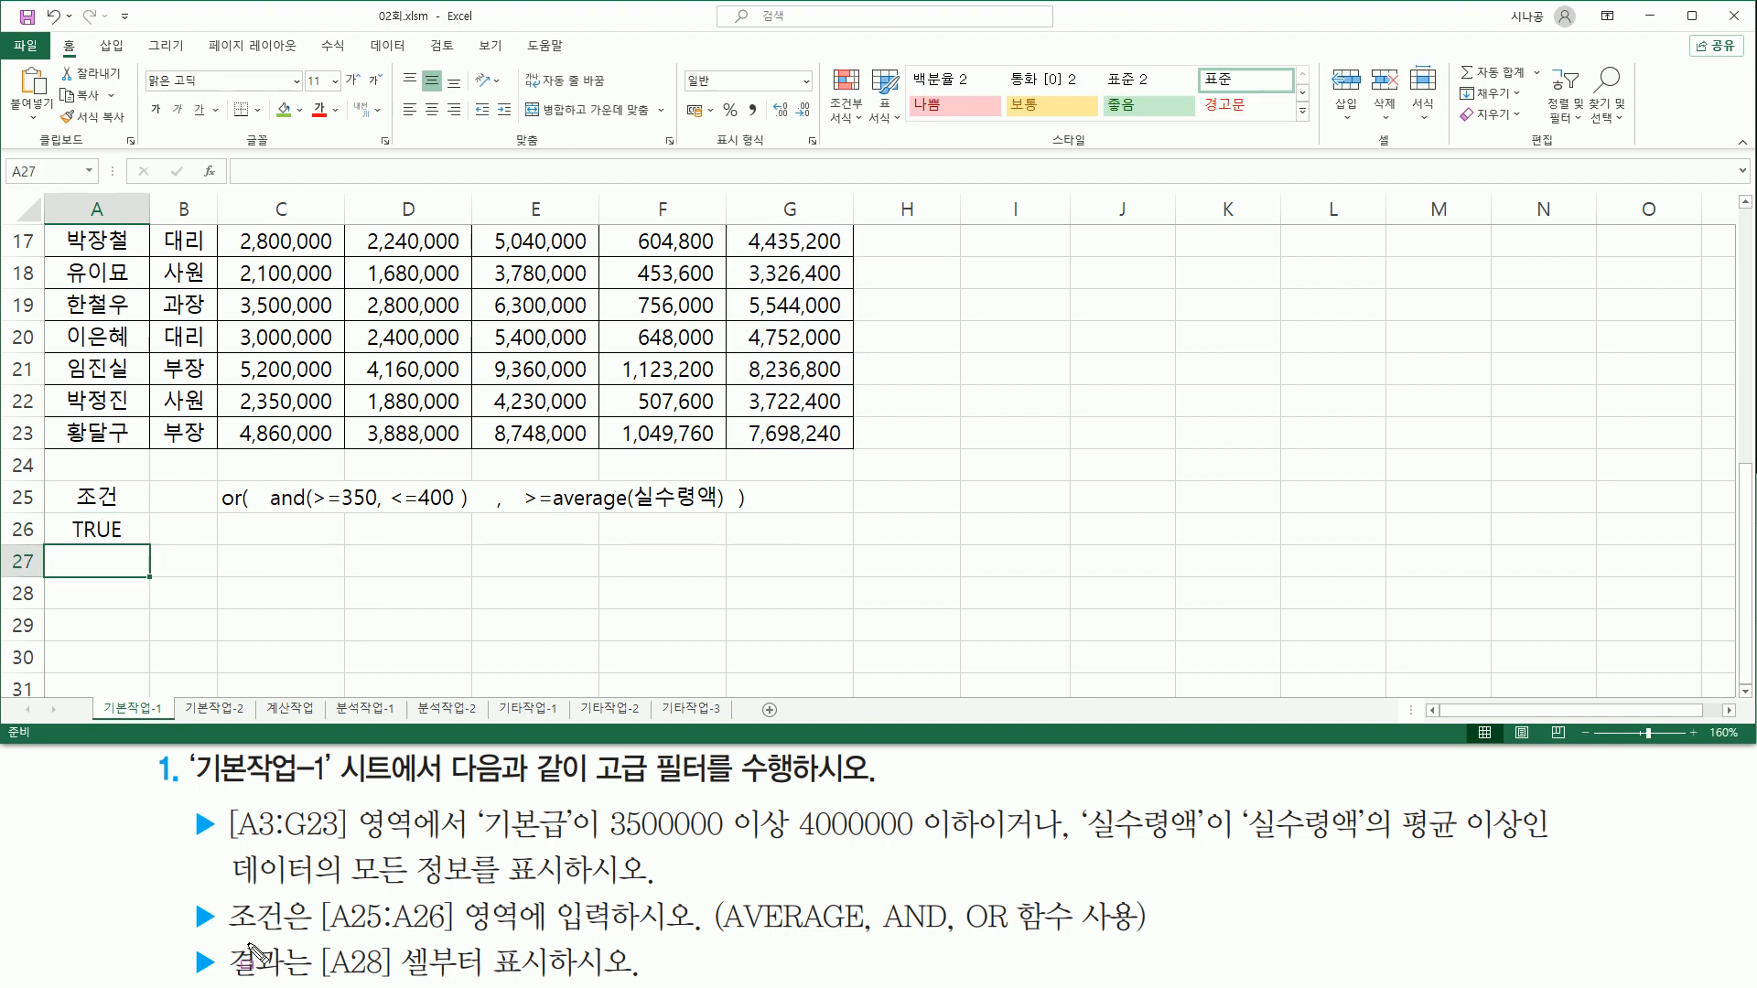
Step: Select a cell inside the salary table and open the Advanced Filter settings
mouse_move(318, 940)
mouse_down()
mouse_move(346, 971)
mouse_move(395, 982)
mouse_move(558, 983)
mouse_up()
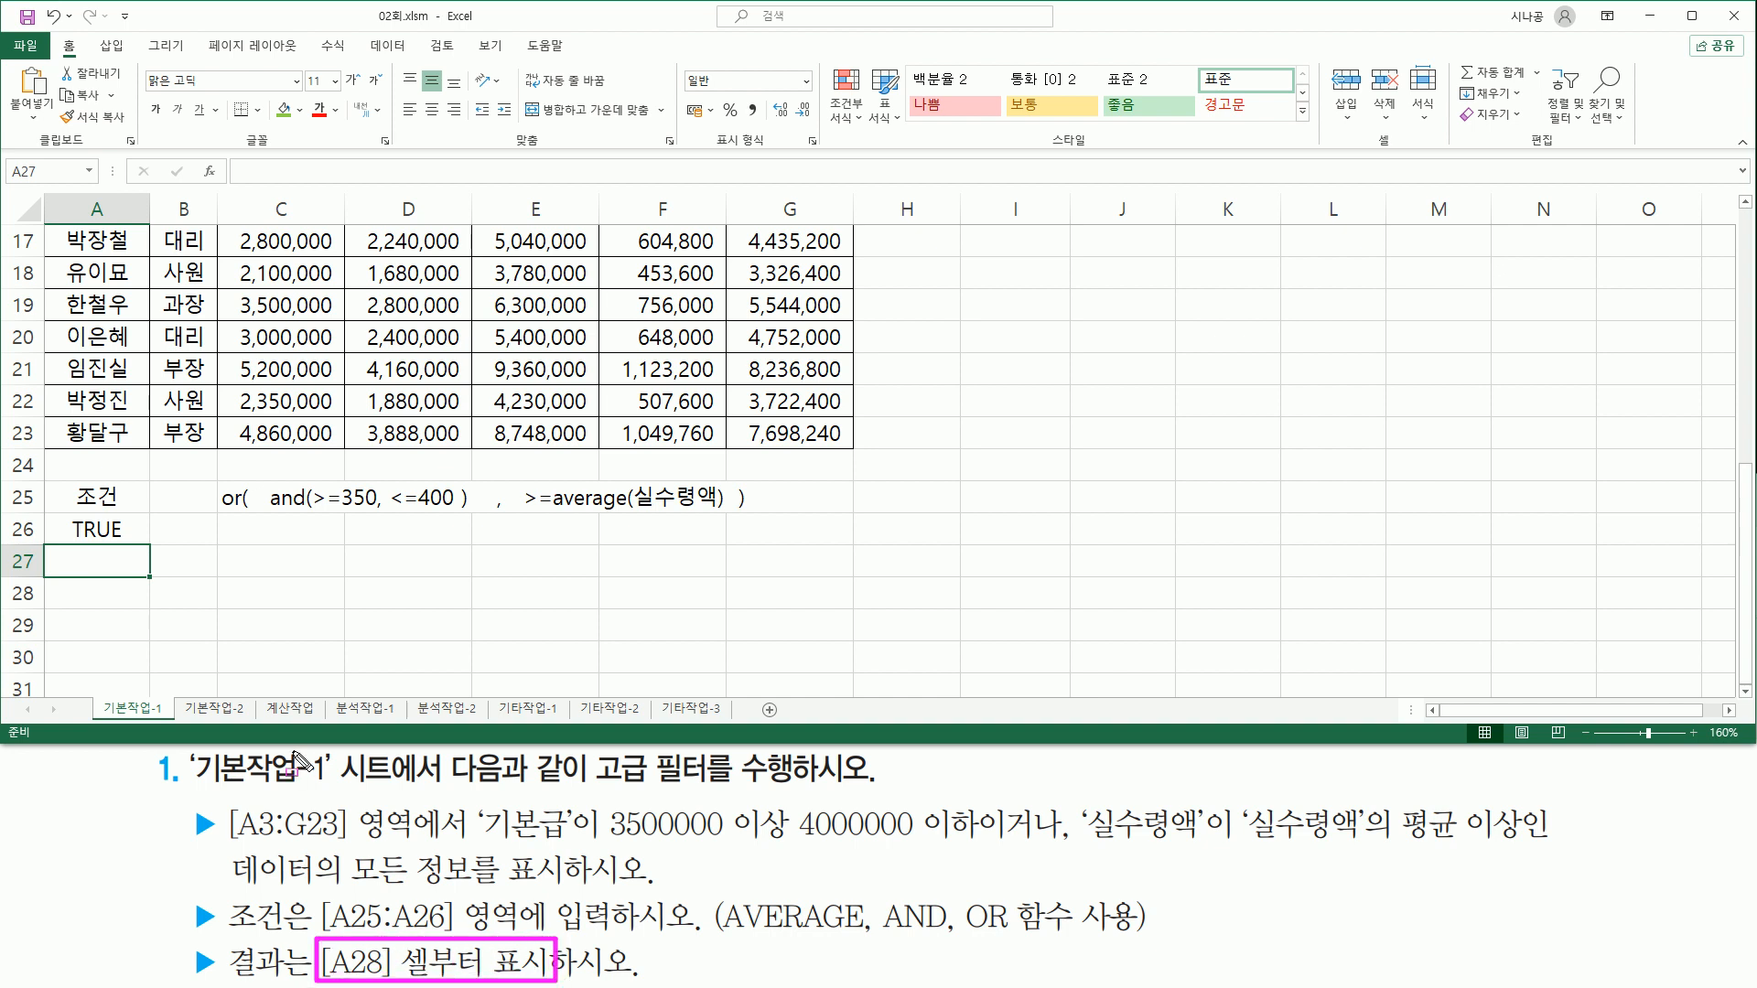
key(Escape)
scroll(513, 392, up, 5)
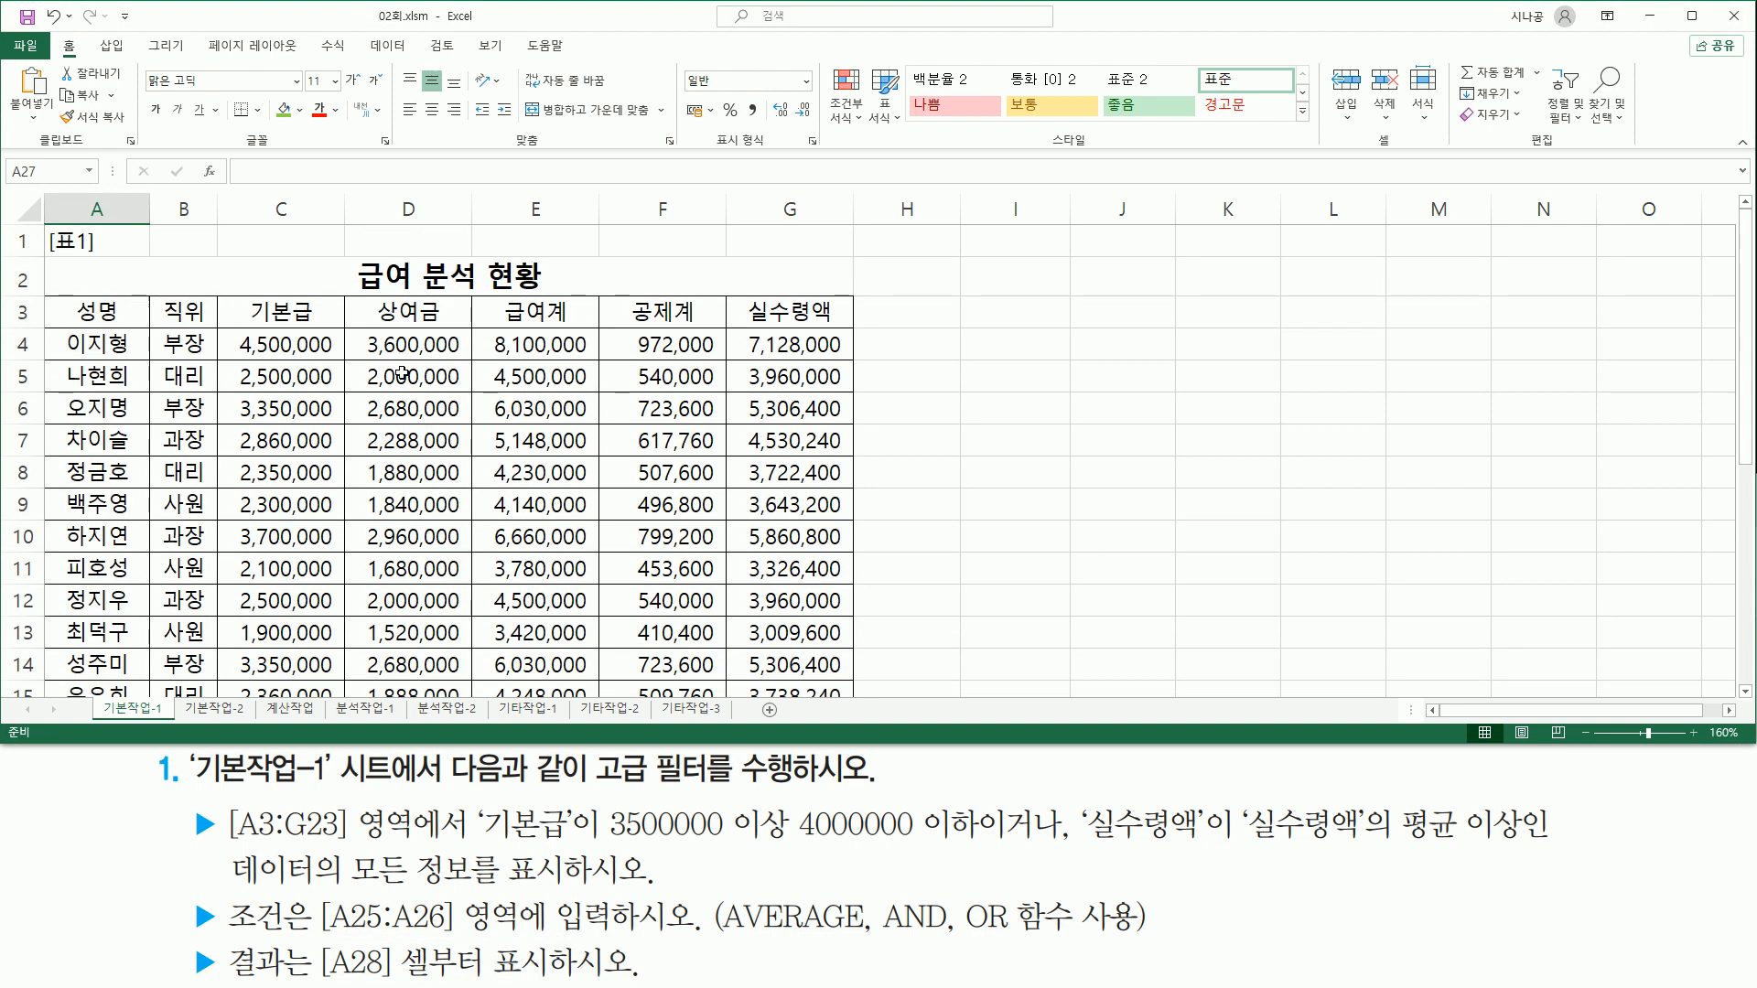
click(416, 405)
click(227, 404)
click(264, 507)
click(533, 504)
click(279, 441)
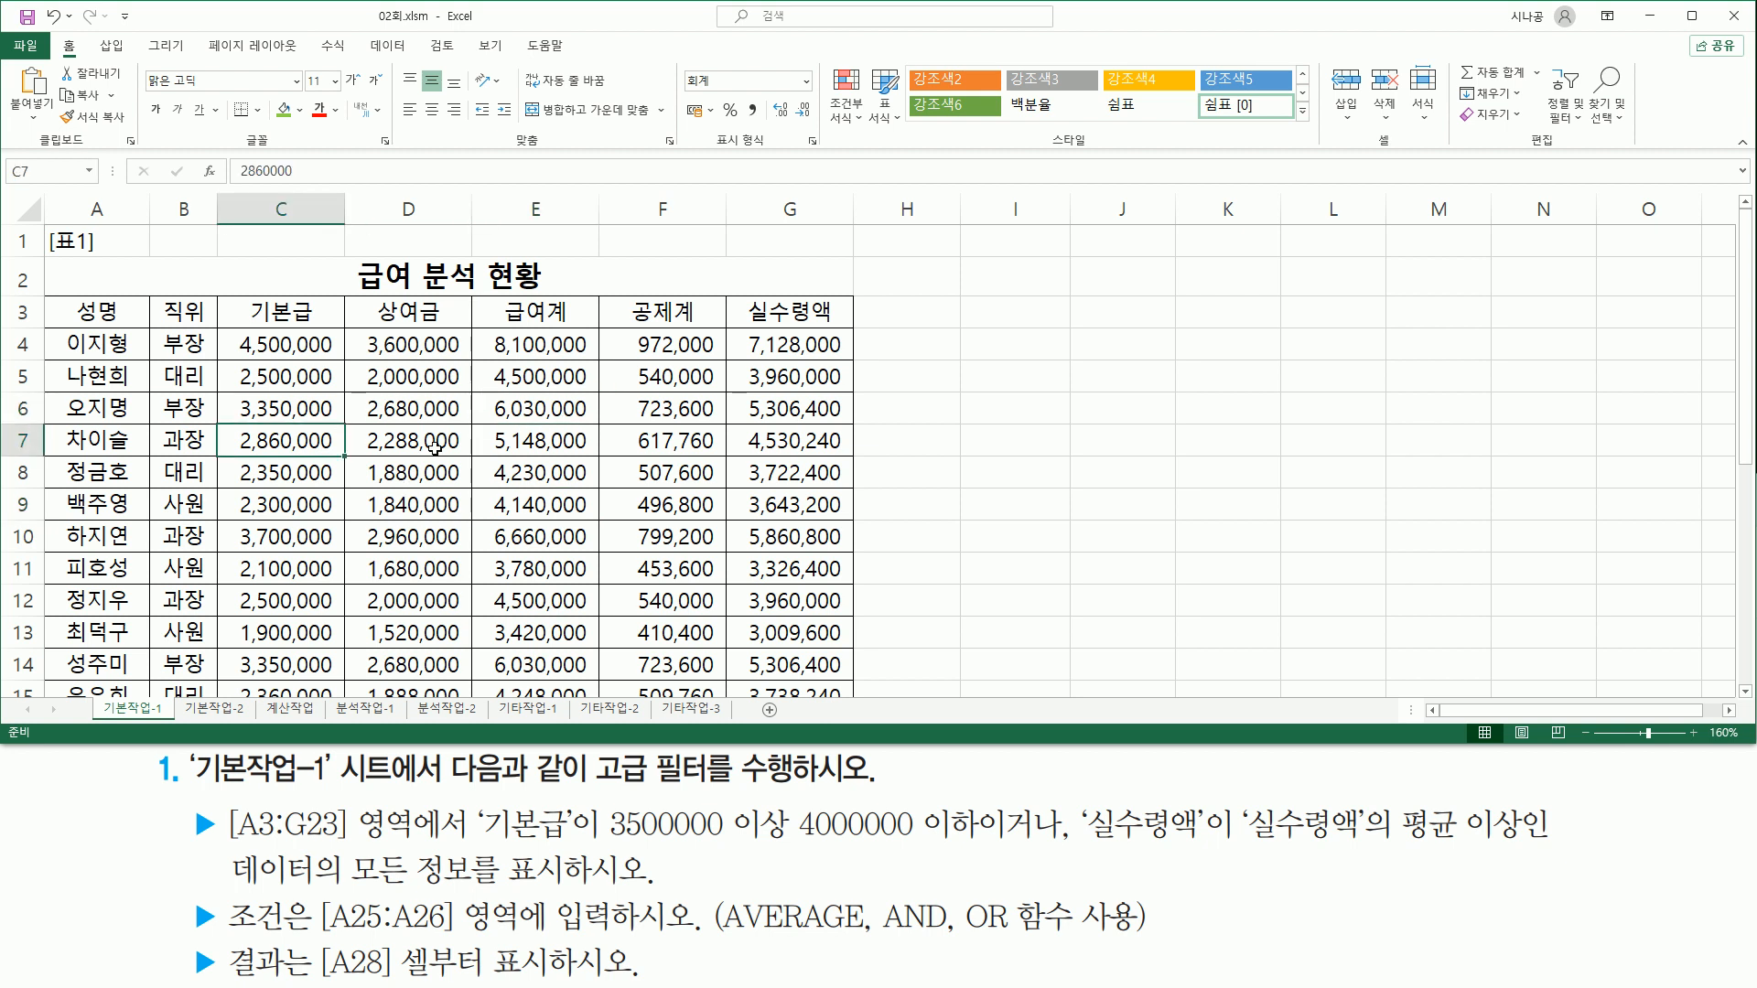
click(388, 48)
drag(366, 35, 413, 58)
mouse_move(501, 152)
mouse_down()
mouse_move(585, 153)
mouse_move(622, 124)
mouse_up()
key(Escape)
click(587, 117)
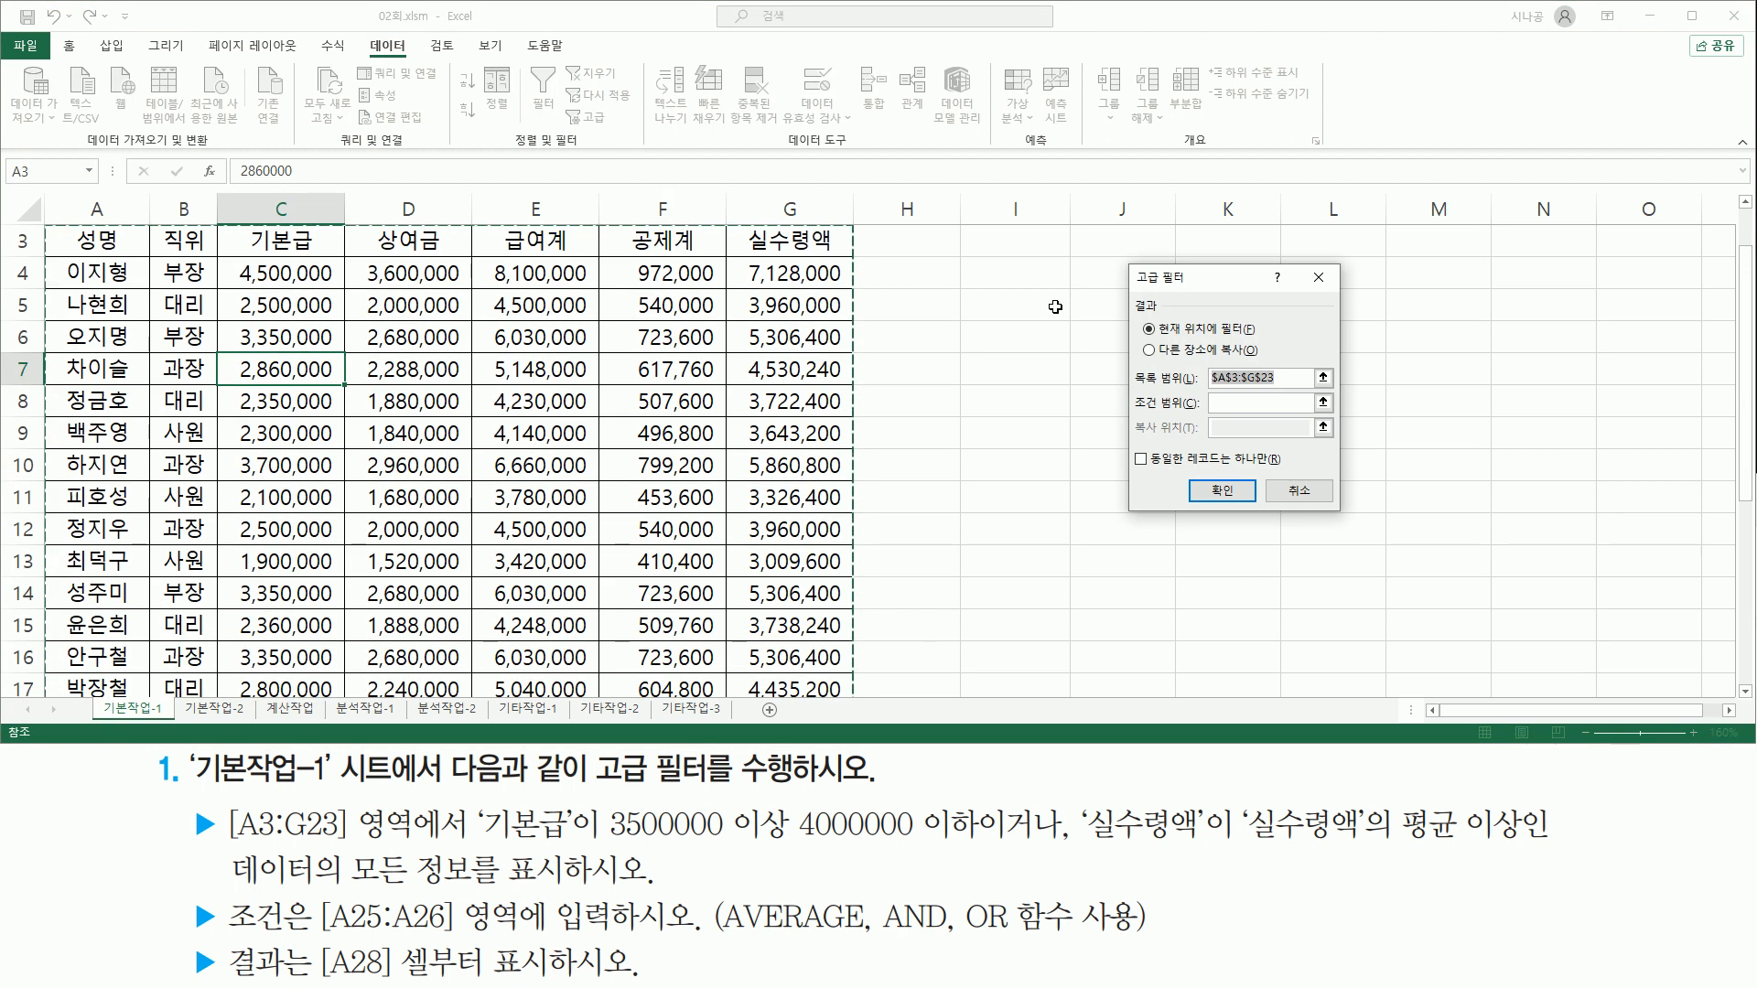
Step: Set the advanced filter to copy its results to another location (다른 장소에 복사)
mouse_move(1128, 266)
mouse_down()
mouse_move(1254, 461)
mouse_move(1342, 504)
mouse_up()
key(Escape)
drag(1127, 294, 1275, 365)
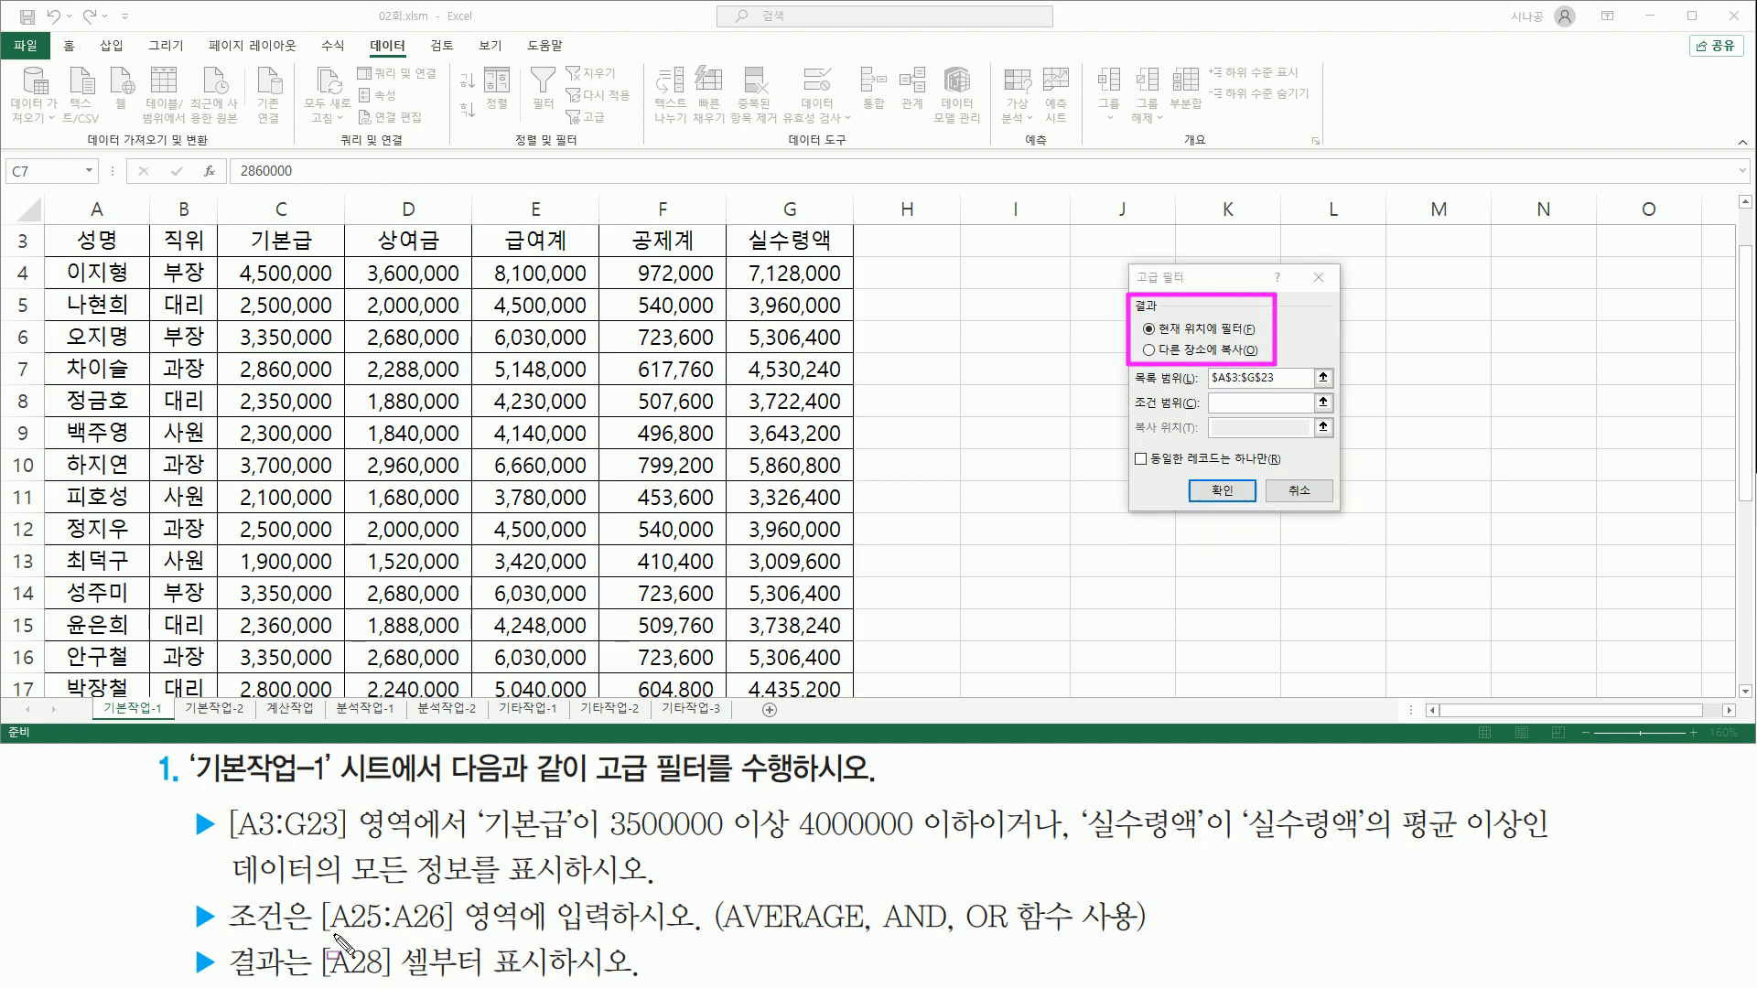
mouse_move(308, 940)
mouse_down()
mouse_move(421, 985)
mouse_move(400, 979)
mouse_move(555, 979)
mouse_up()
drag(1142, 340, 1258, 360)
key(Escape)
click(1167, 349)
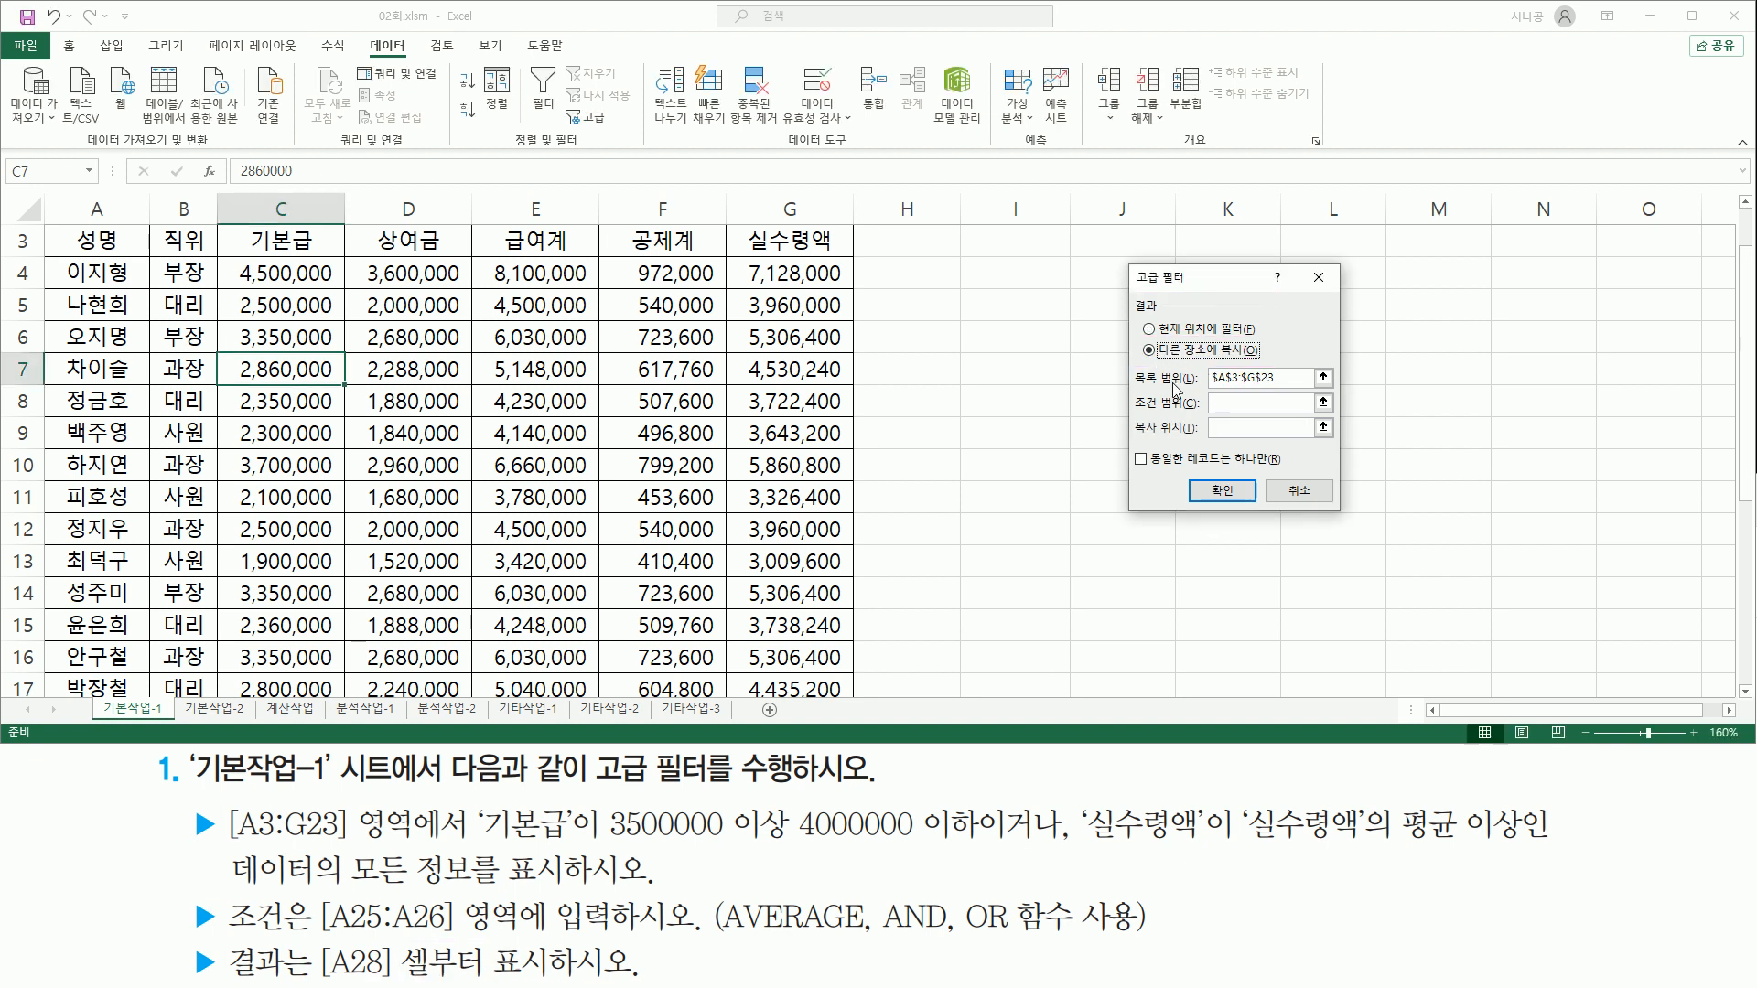
Step: Keep the advanced filter's list range at $A$3:$G$23 and set its criteria range to $A$25:$A$26
click(1231, 376)
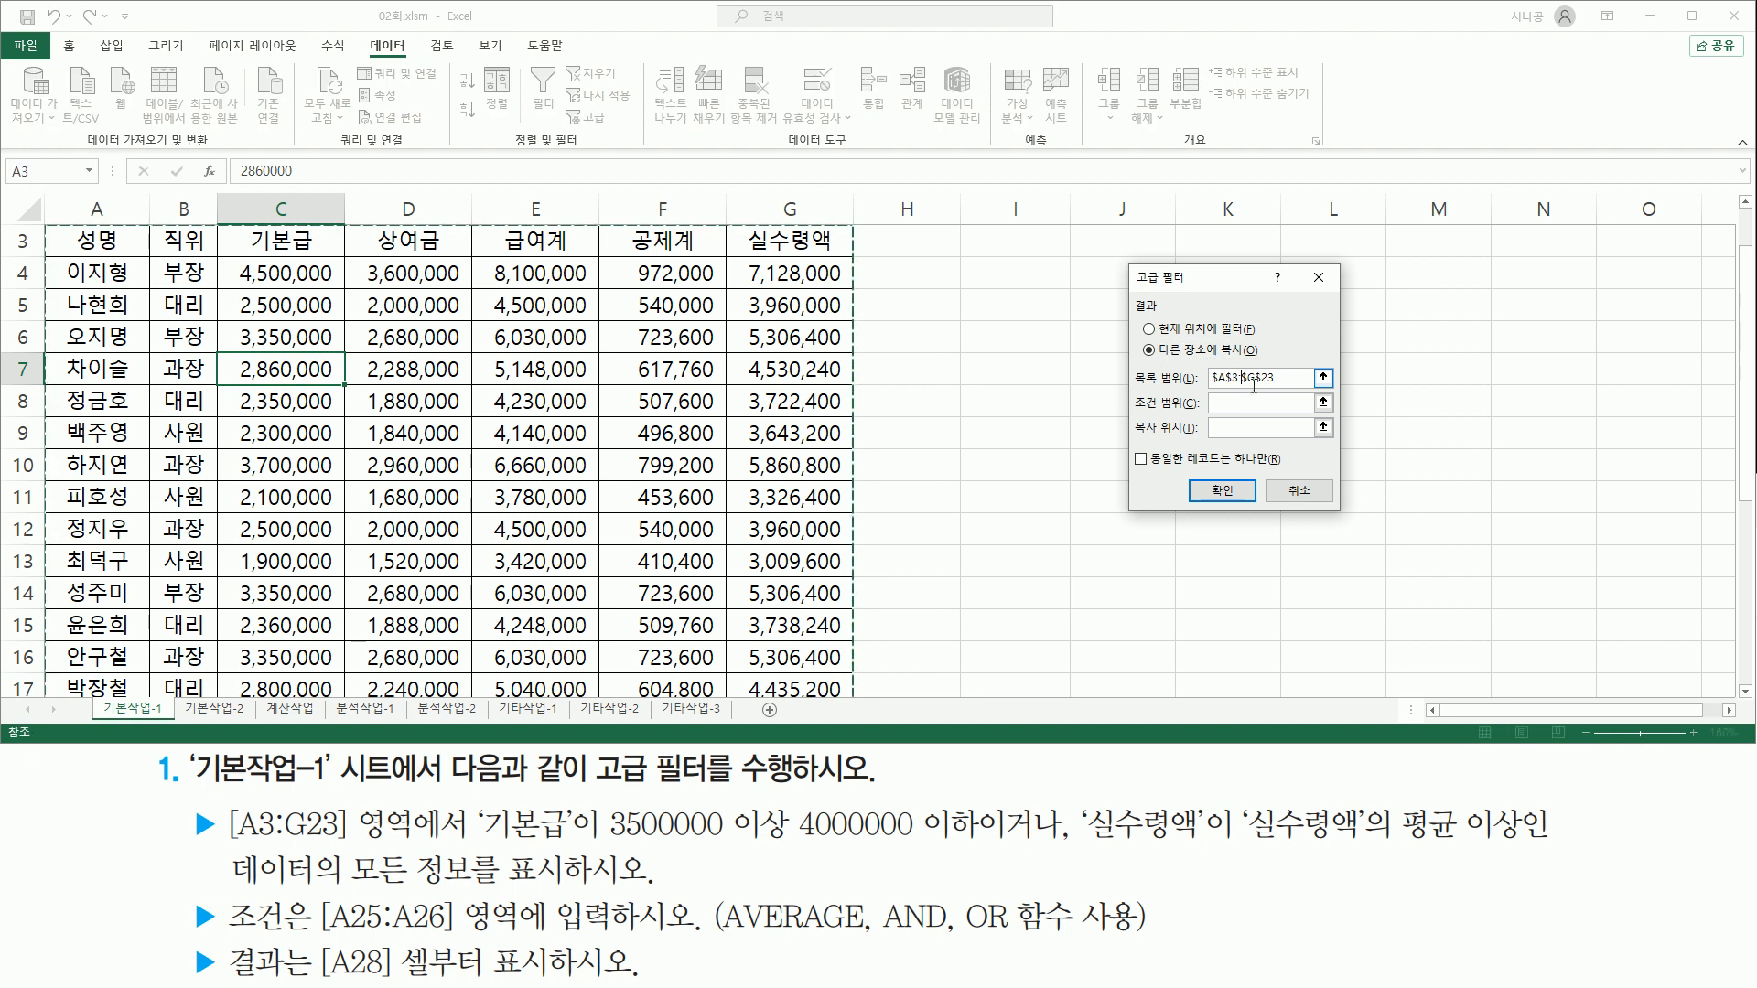
drag(1746, 315, 1739, 561)
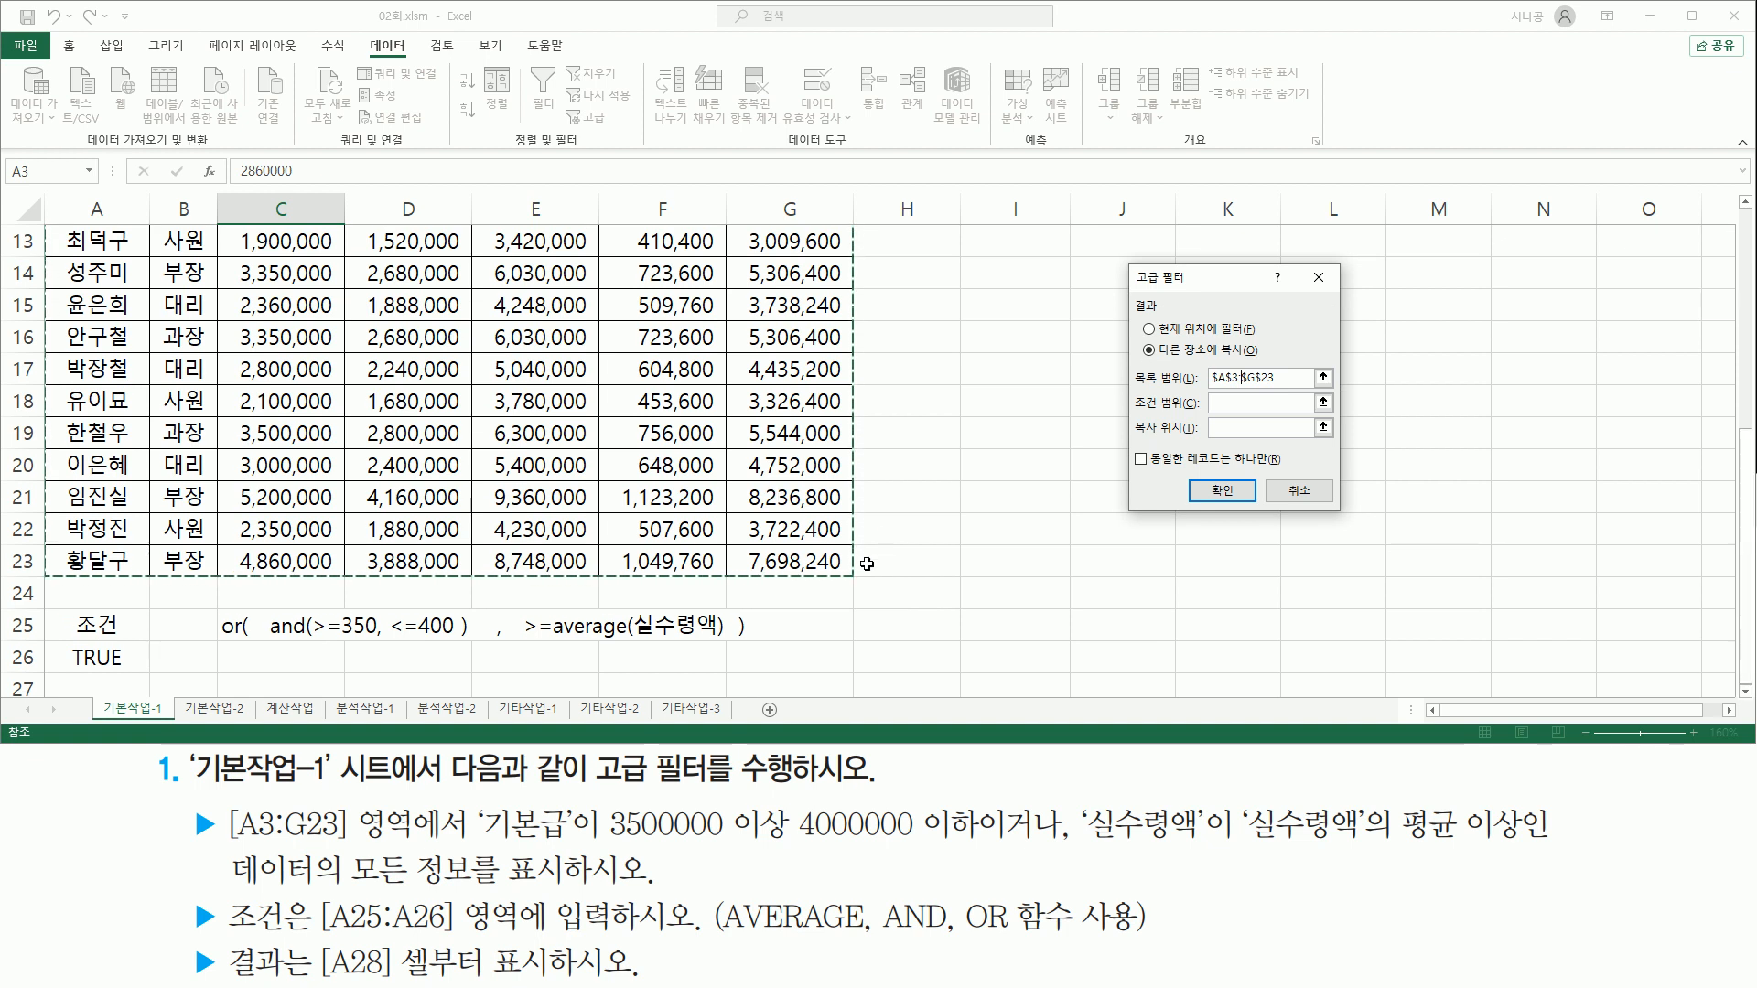
click(1227, 403)
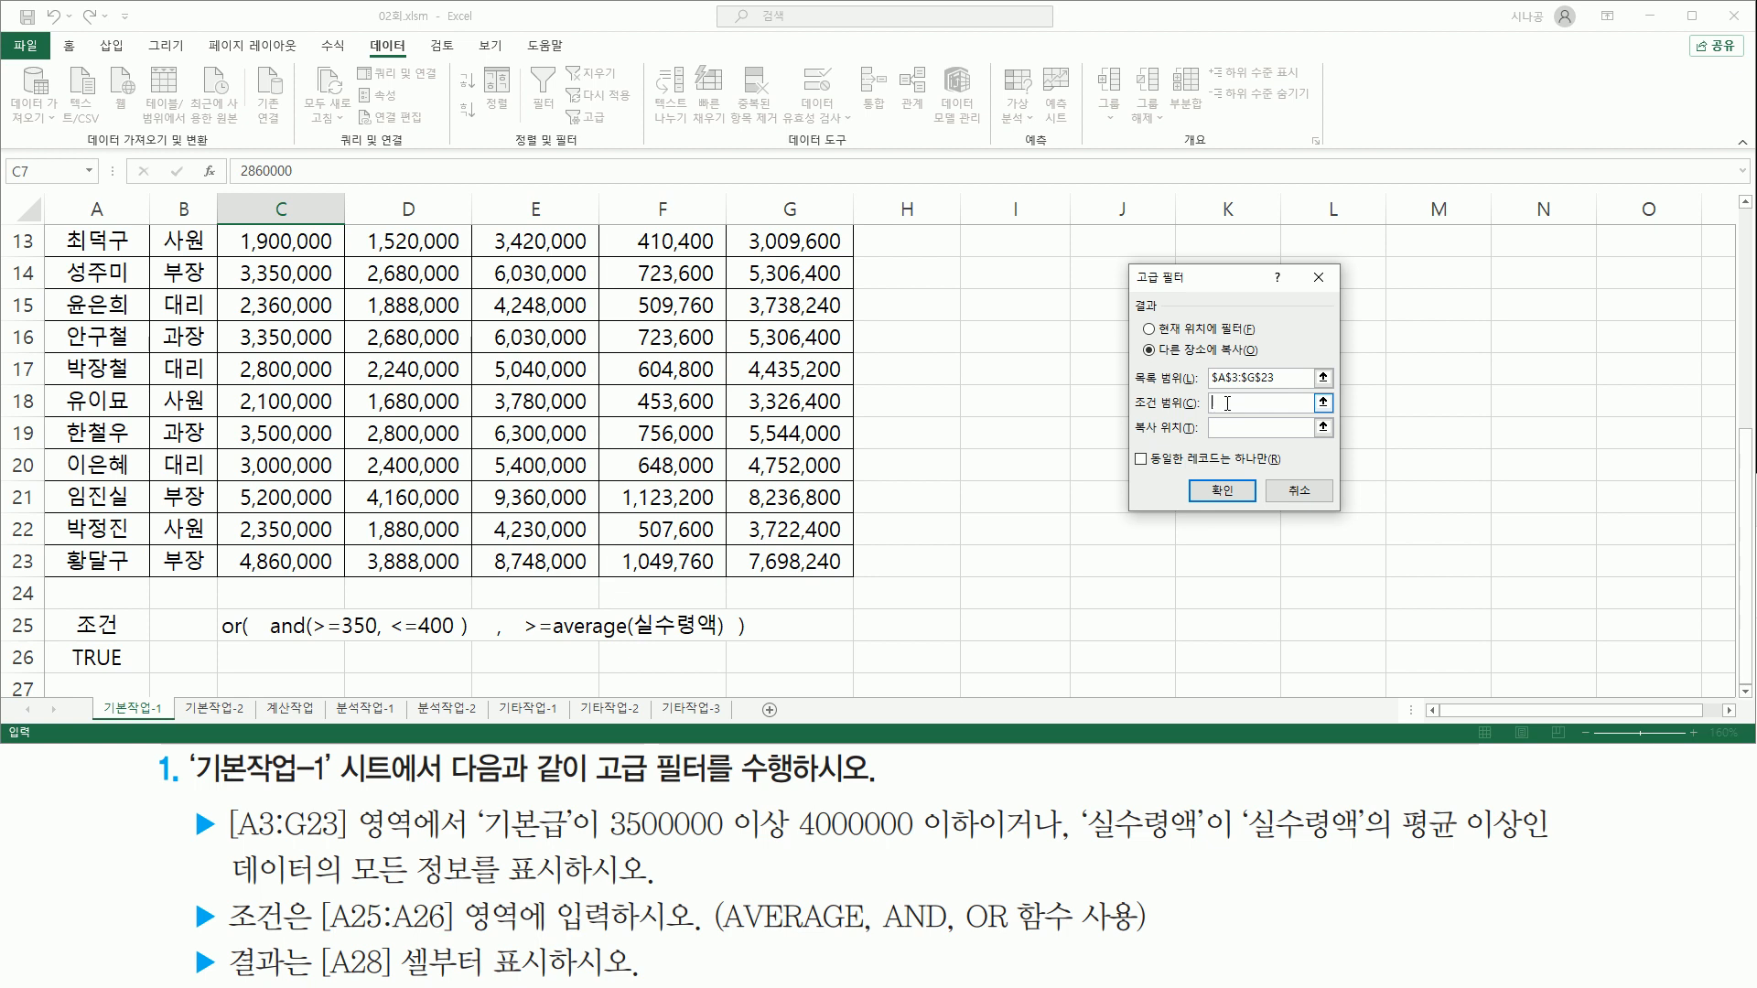
drag(107, 625, 107, 657)
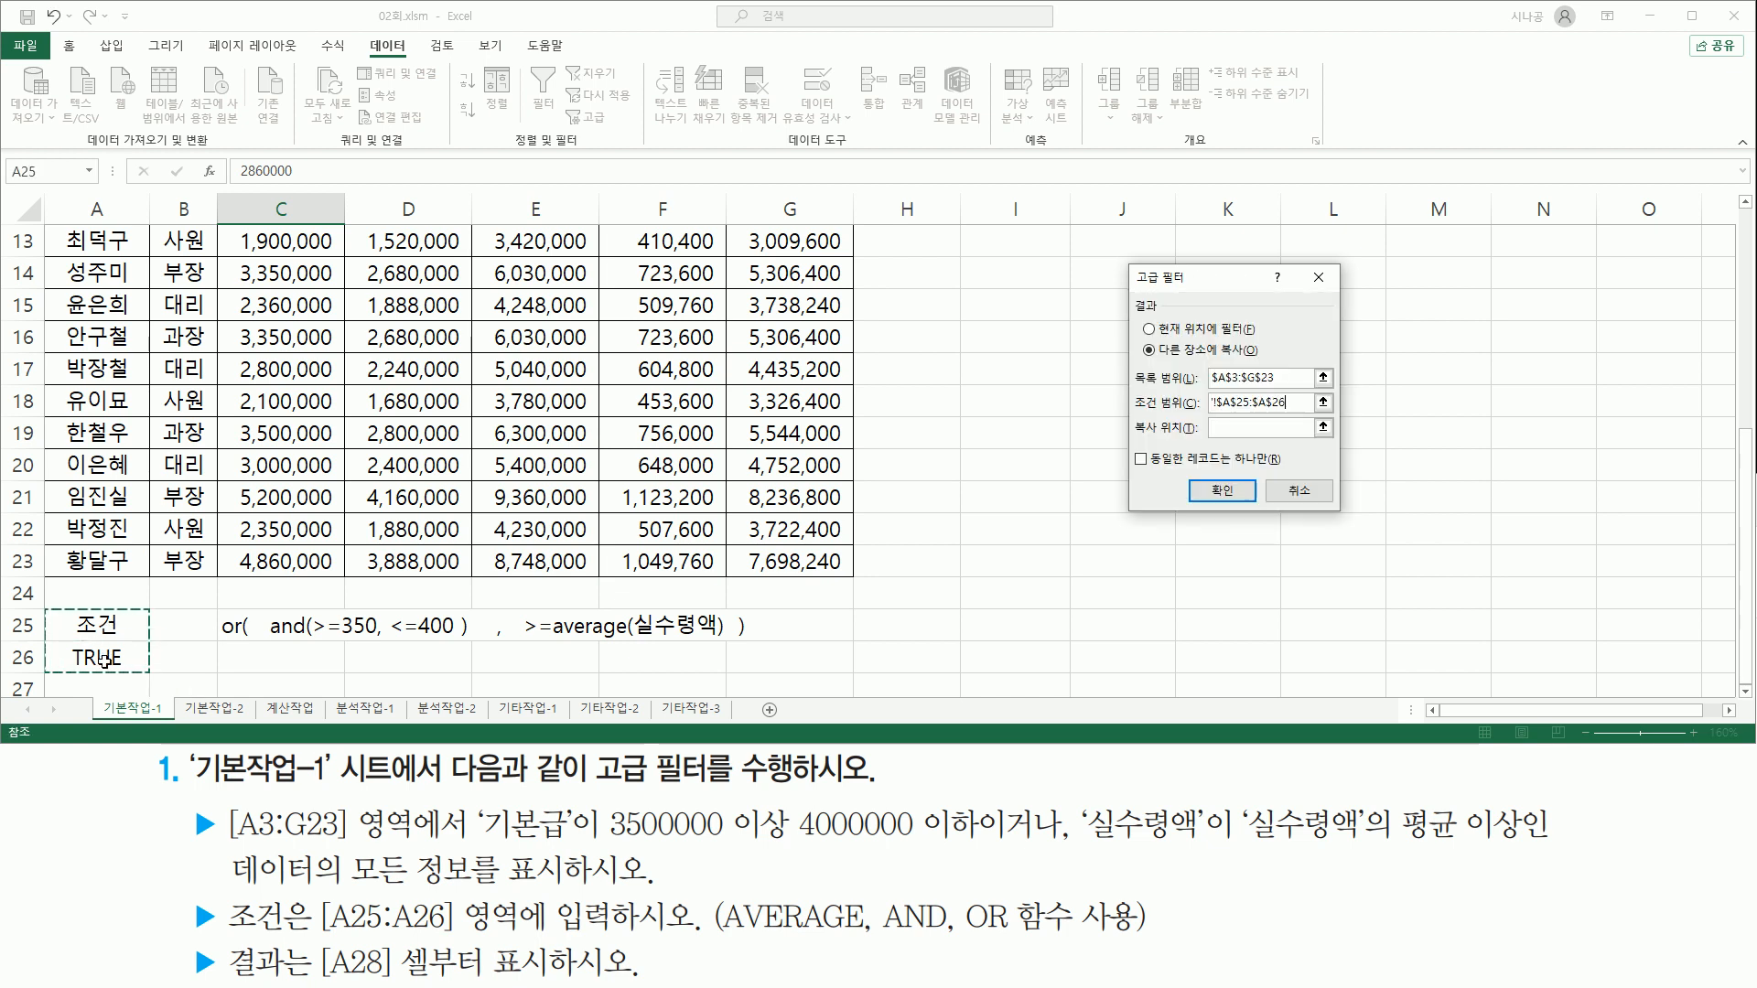
Step: Set the advanced filter's copy destination (복사 위치) to cell $A$28
click(1250, 428)
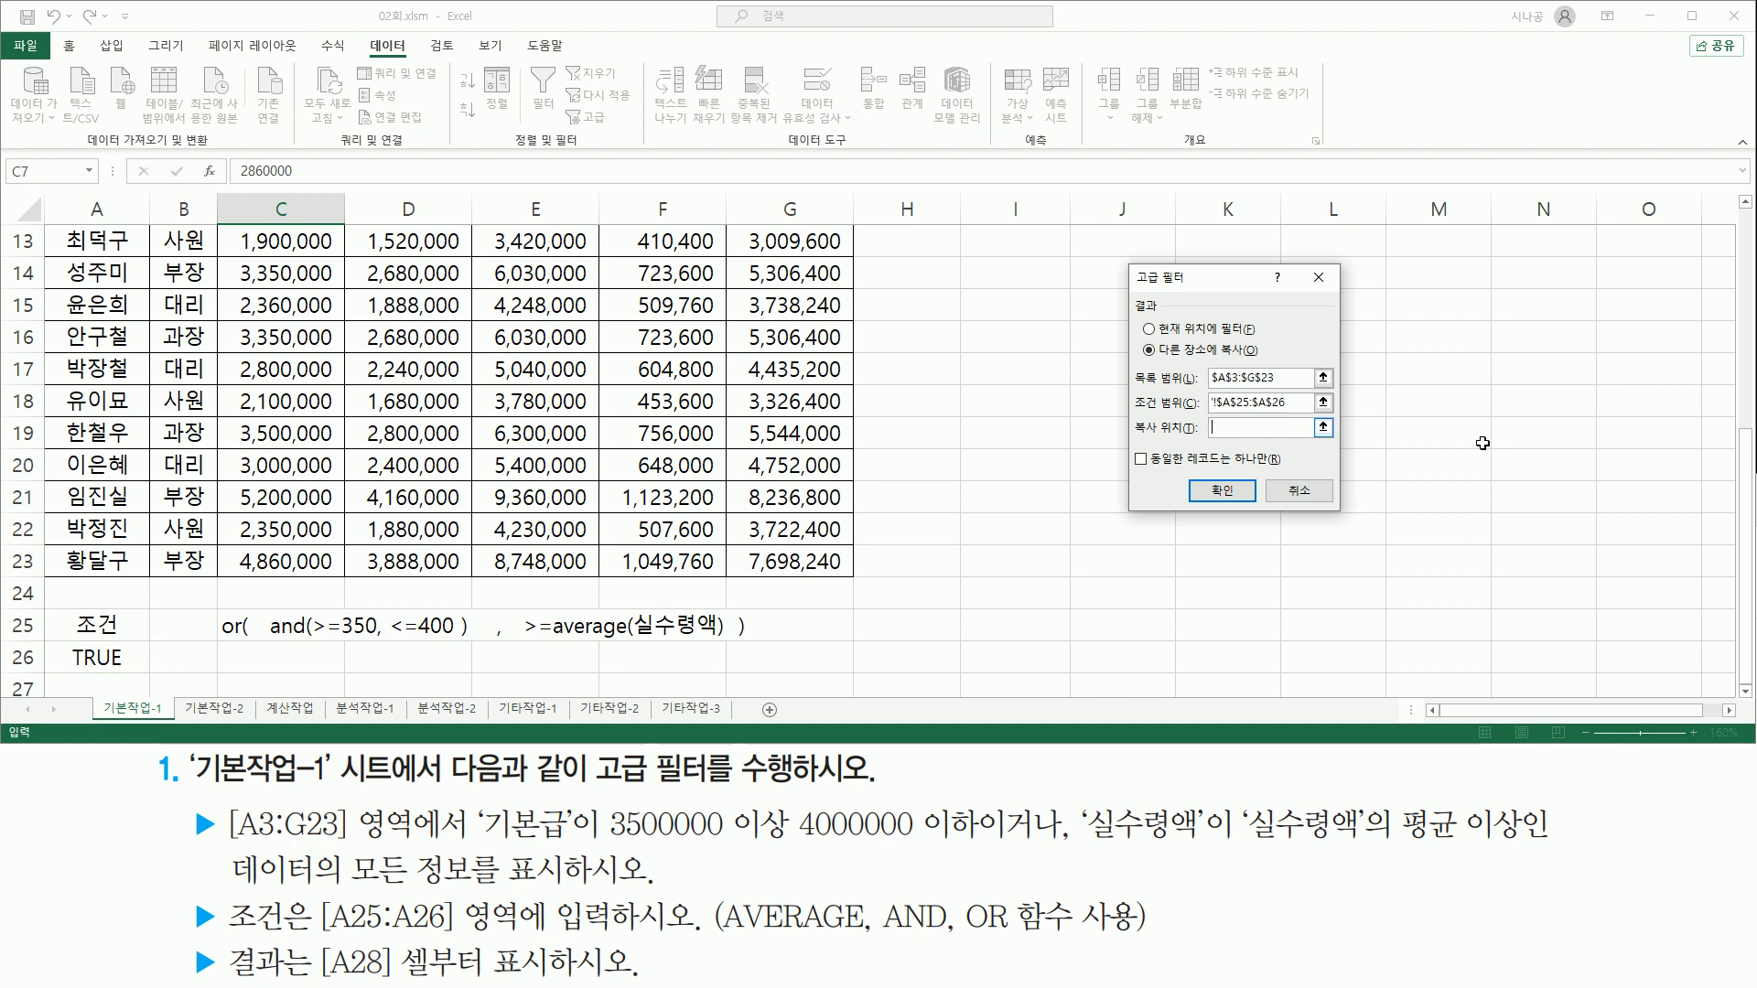
click(1745, 691)
click(1746, 691)
click(1746, 691)
click(1745, 691)
click(1745, 691)
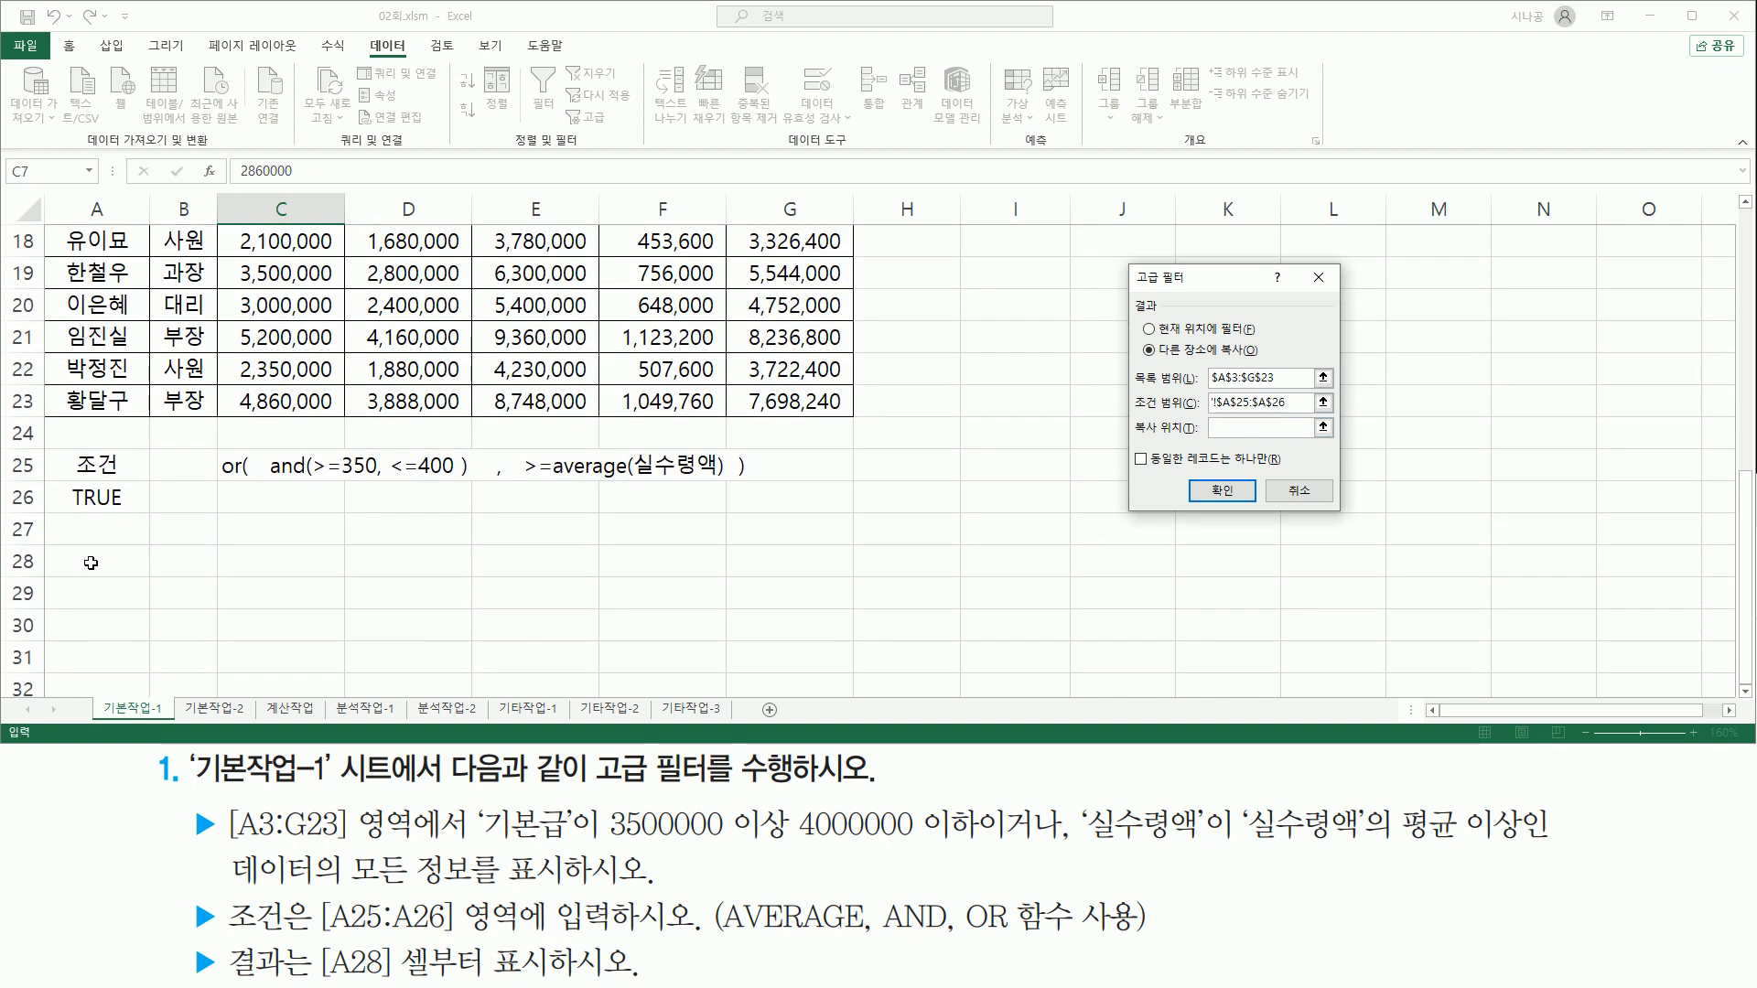
click(91, 563)
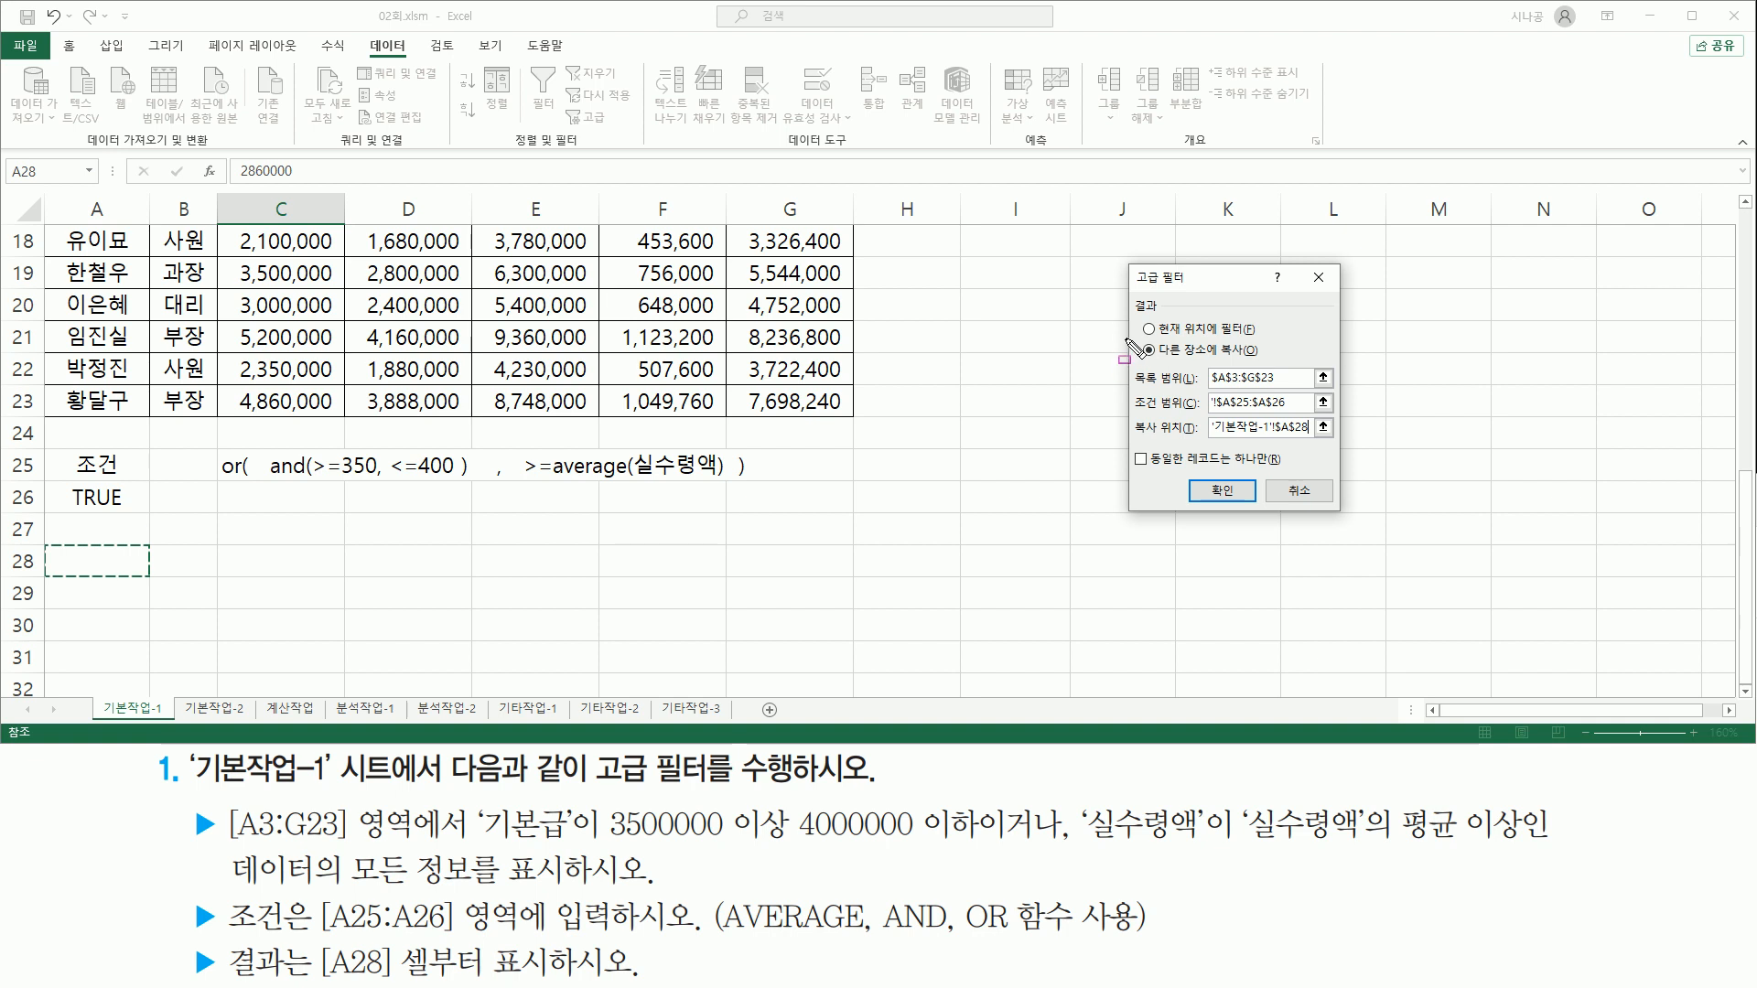
Step: Run the advanced filter and review the rows extracted from A28 downward
drag(1124, 337, 1343, 448)
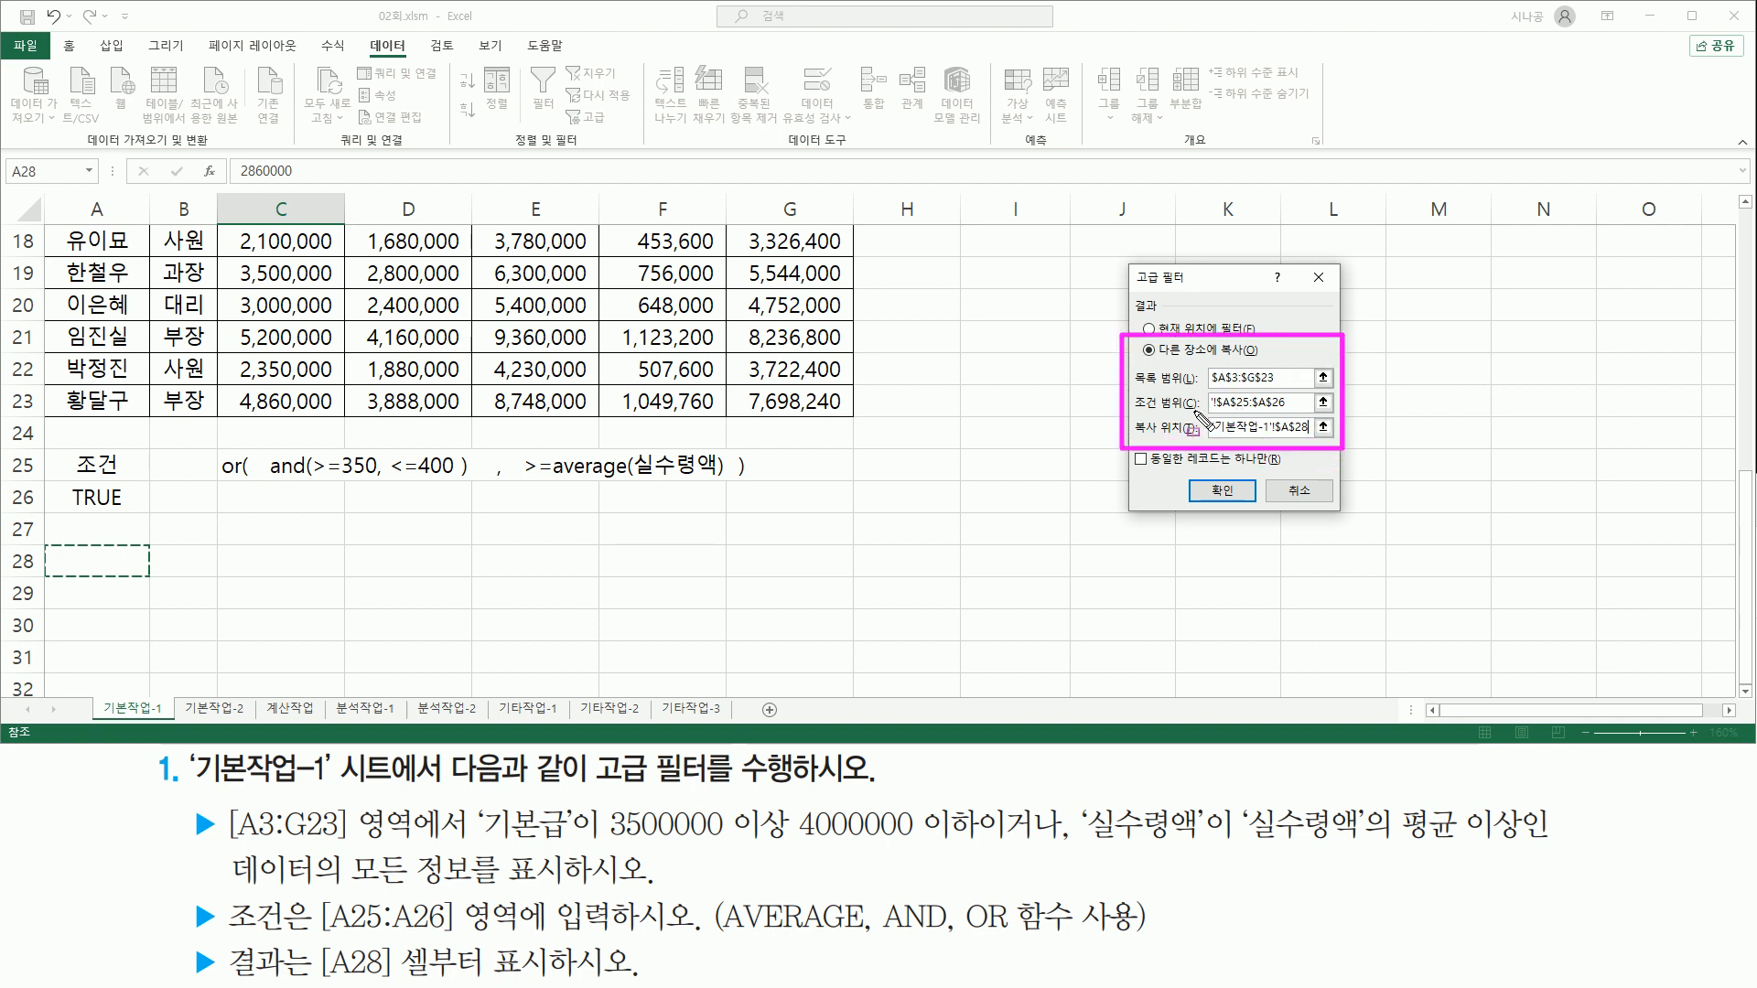
drag(1200, 473, 1245, 514)
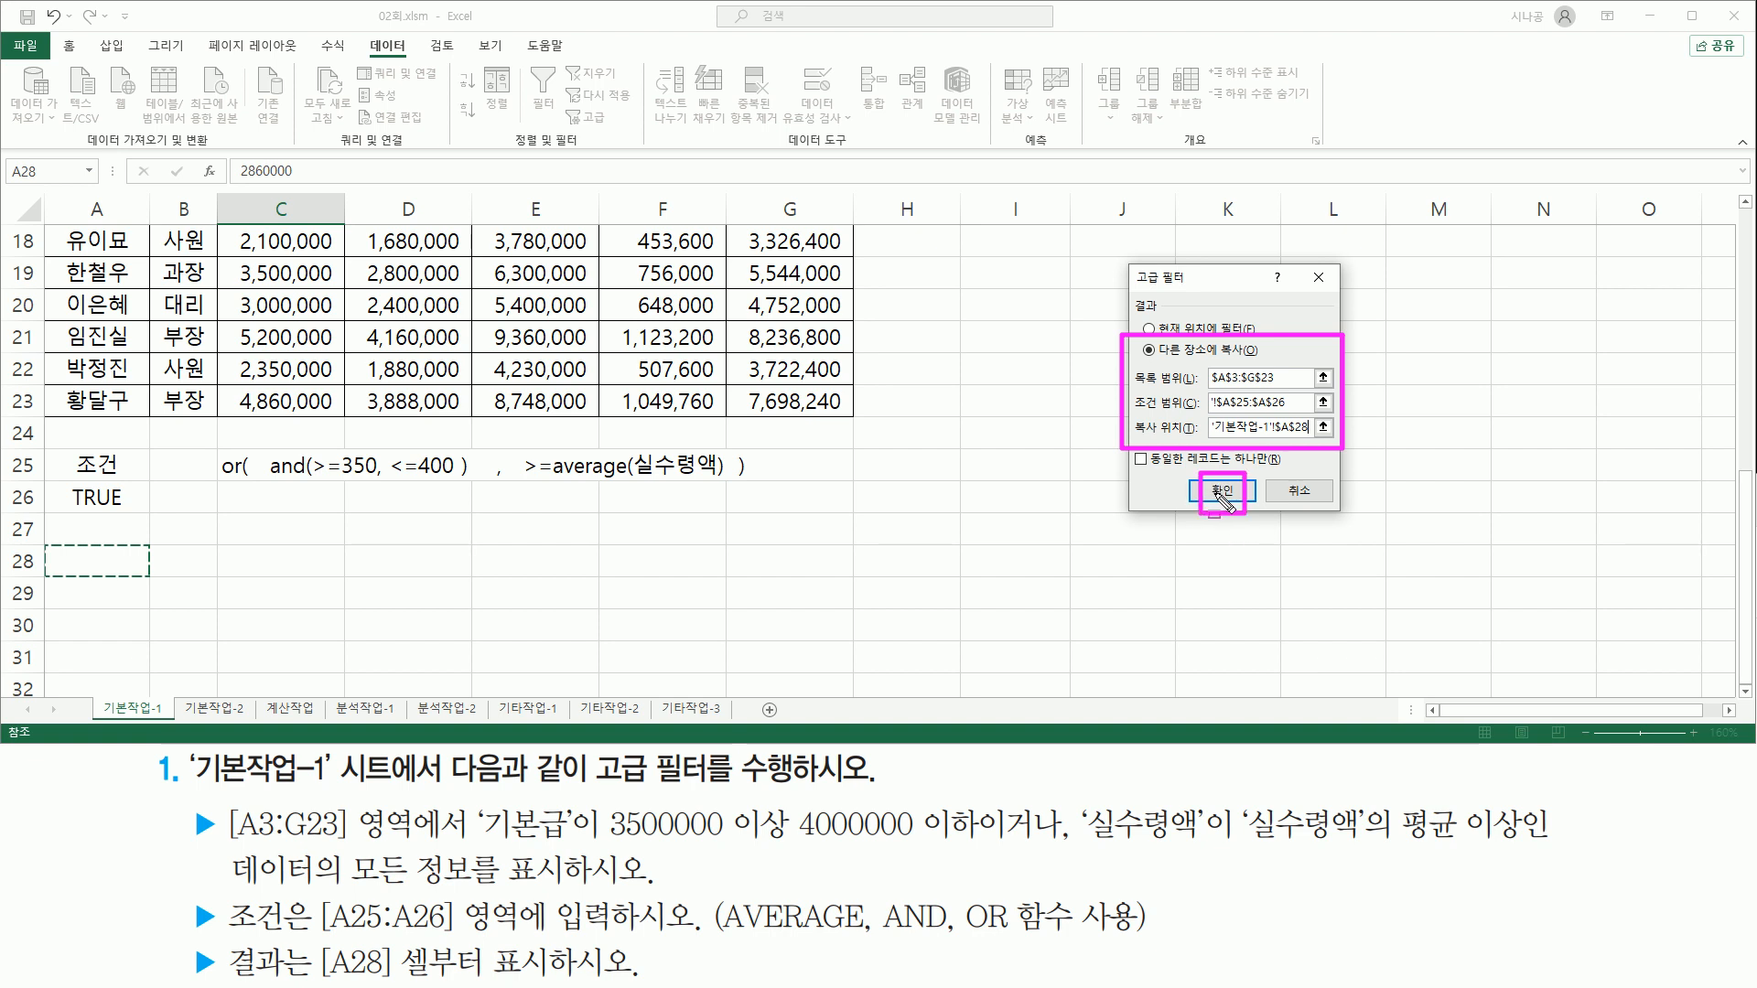
click(1224, 494)
scroll(1126, 480, up, 4)
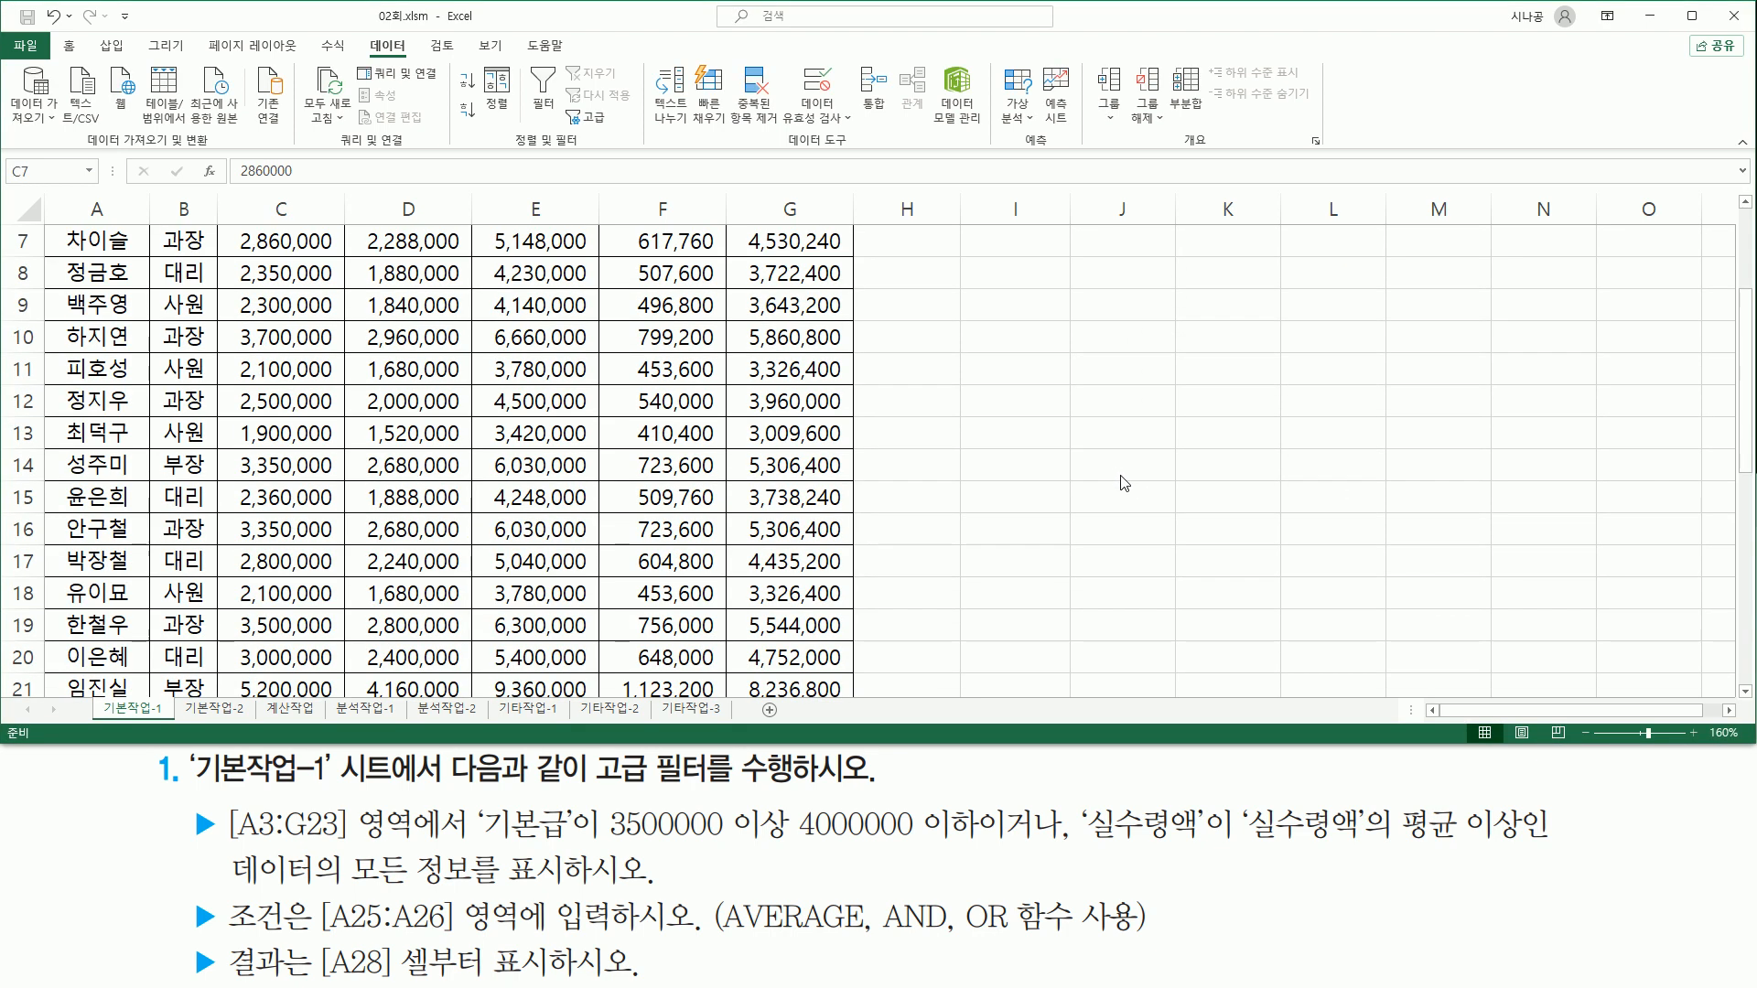
drag(1745, 439, 1746, 695)
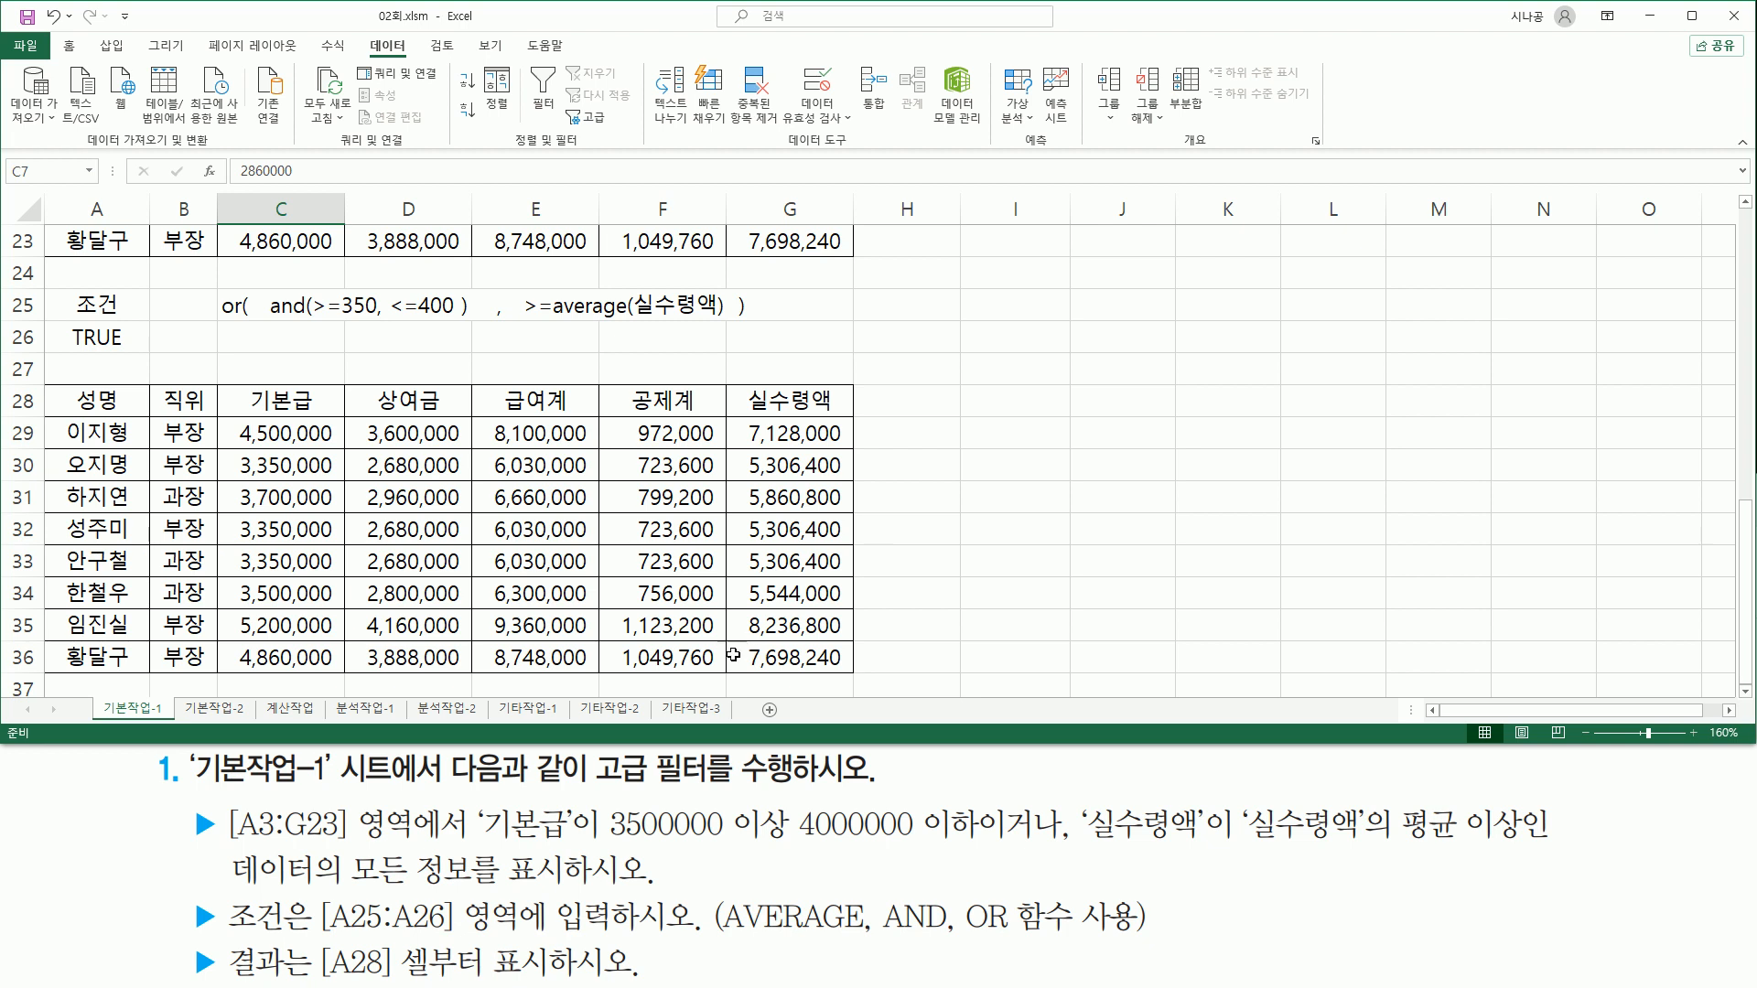
mouse_move(45, 417)
mouse_down()
mouse_move(570, 674)
mouse_move(862, 680)
mouse_up()
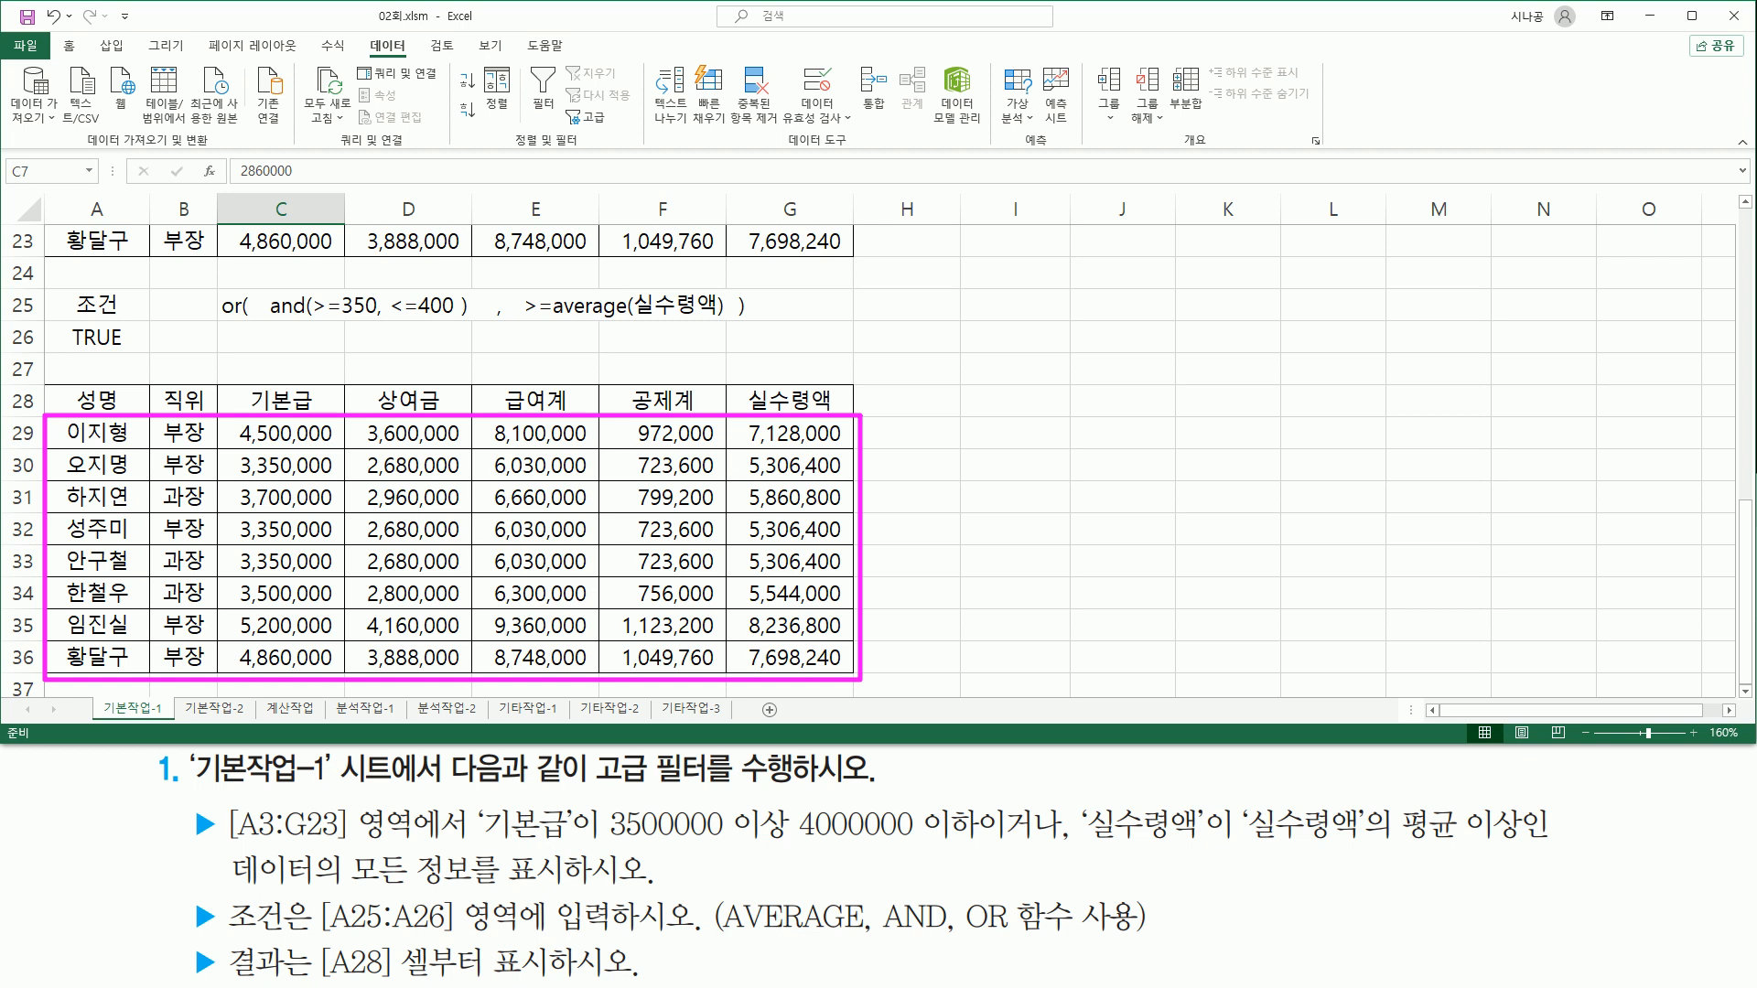
Step: Enter the formula as plain text in C26: =or( and( C4>=3500000, C4<=4000000 ) , G4 >=AVERAGE($G$4:$G$23) )
click(274, 335)
text(')
text(=or(   and(  C4>=3500000,  C4<=4000000  )  ,   G4 >=AVERAGE($G$4:$G$23)   ))
key(Return)
Step: Change the font color of the formula note in C26 to red
click(275, 335)
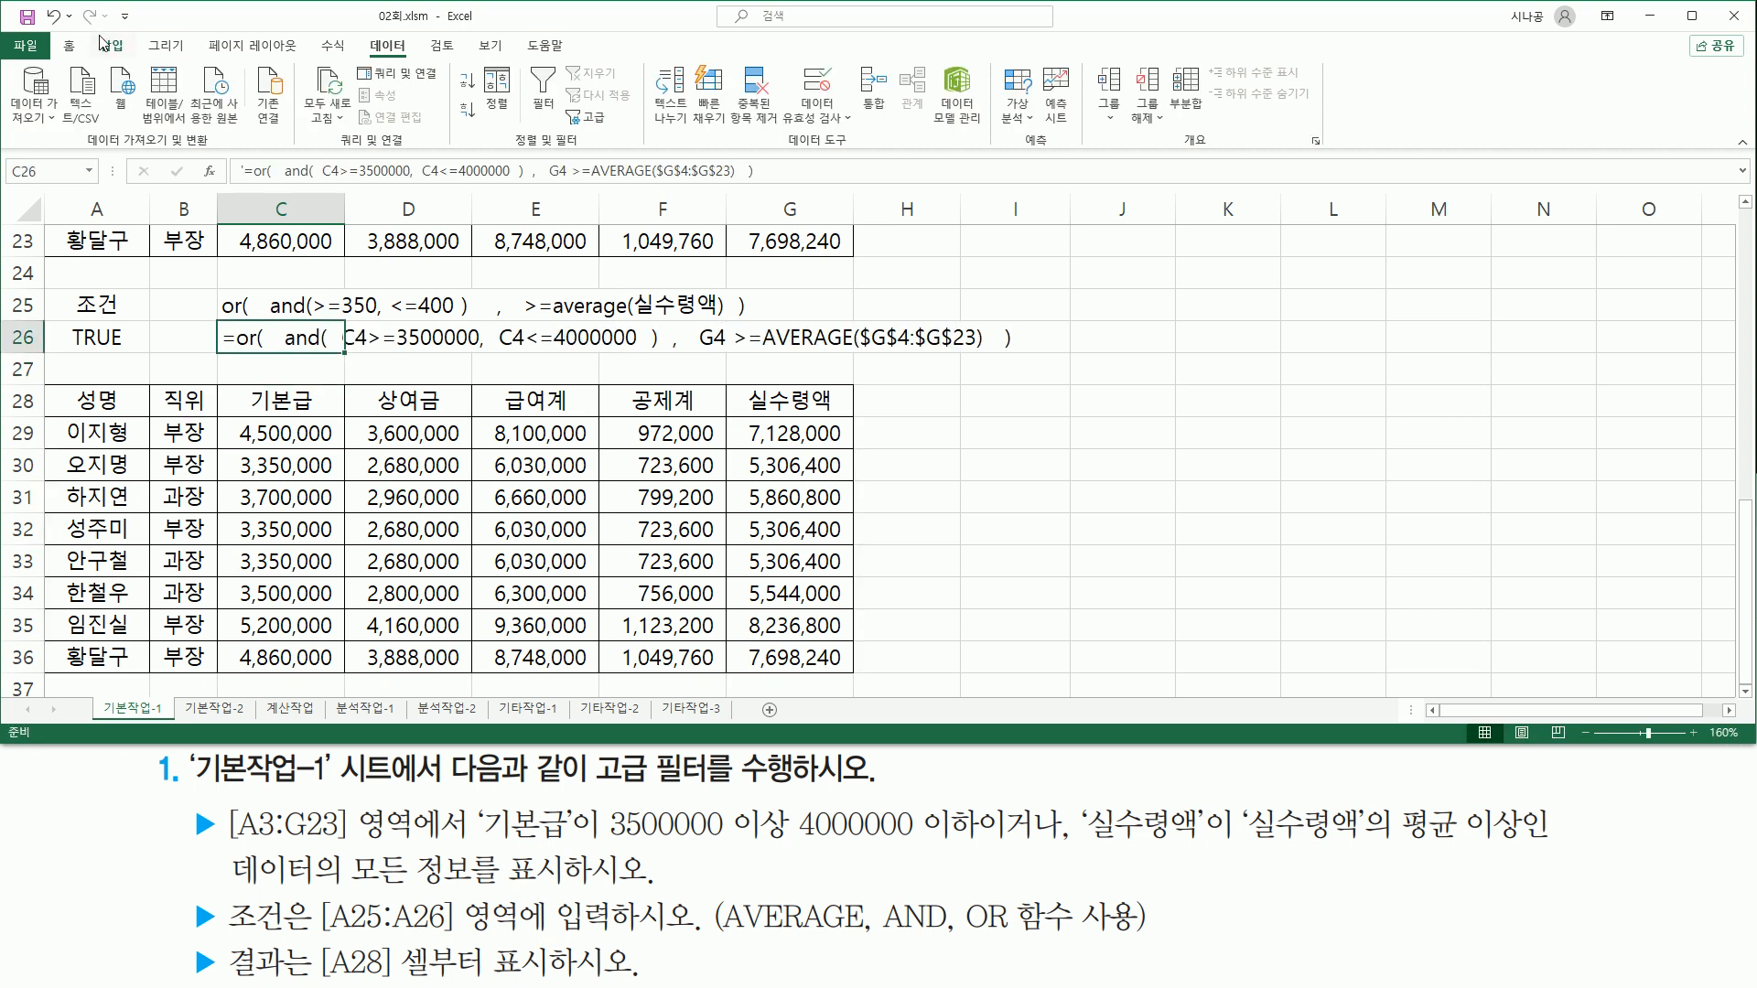
click(72, 46)
click(319, 109)
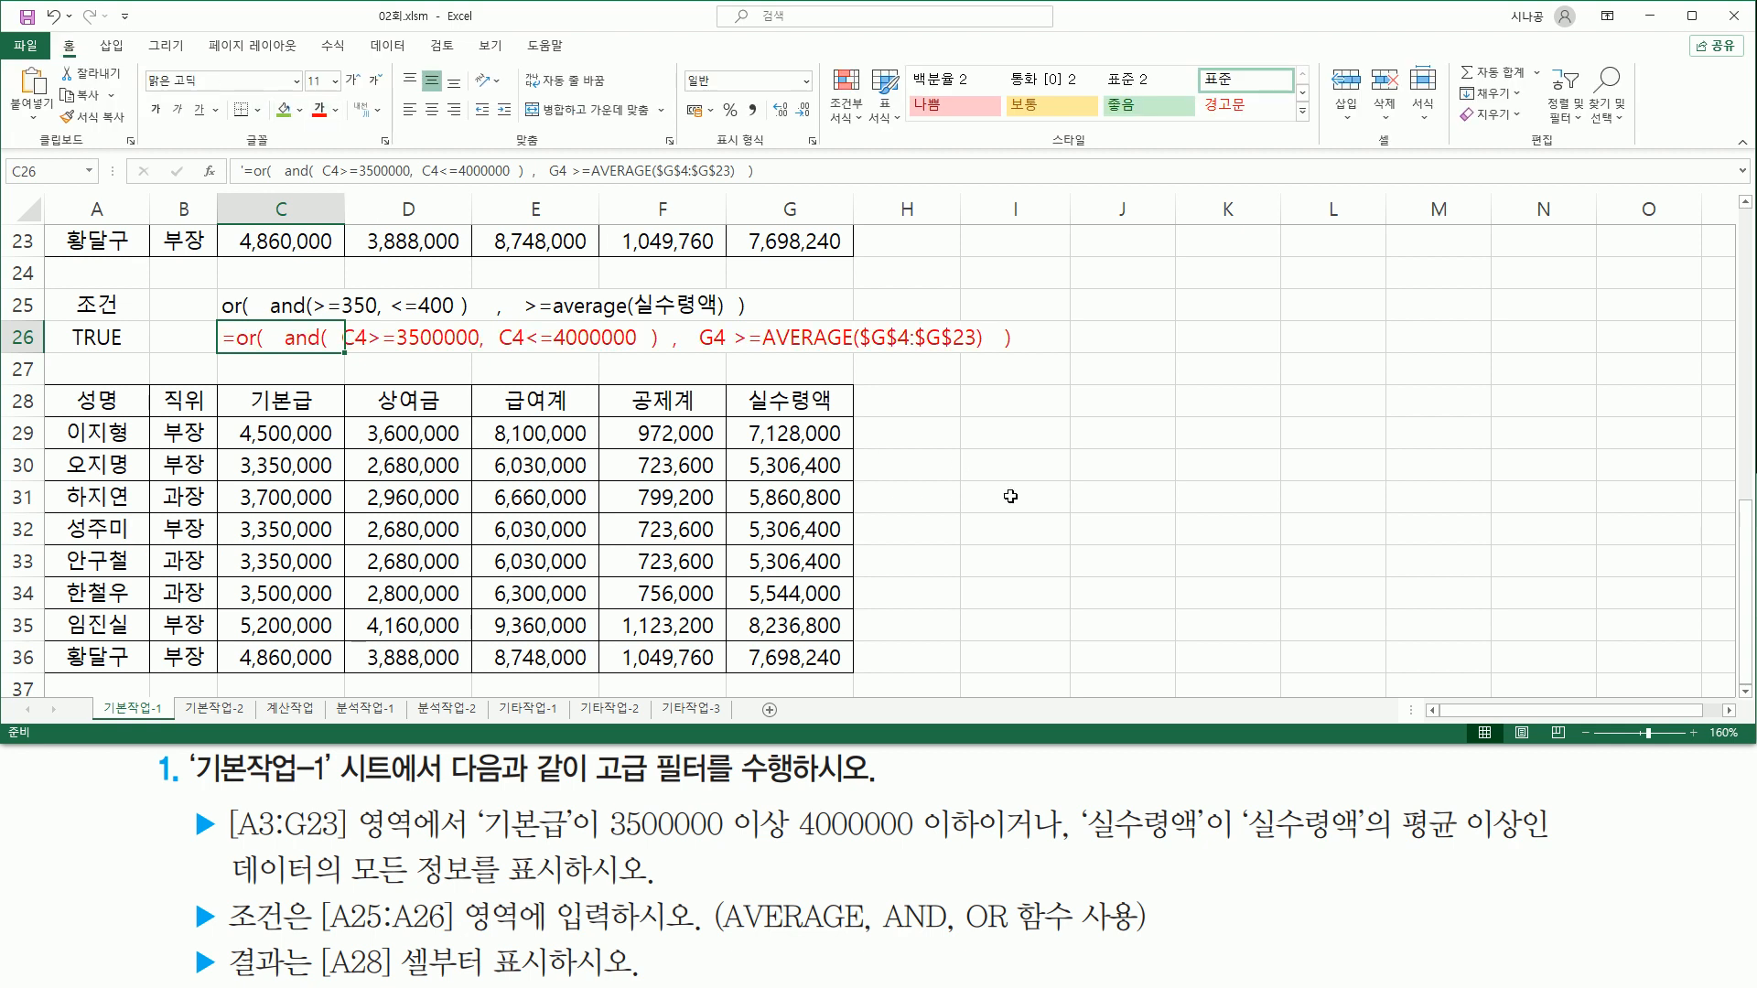
click(1065, 512)
key(ctrl+2)
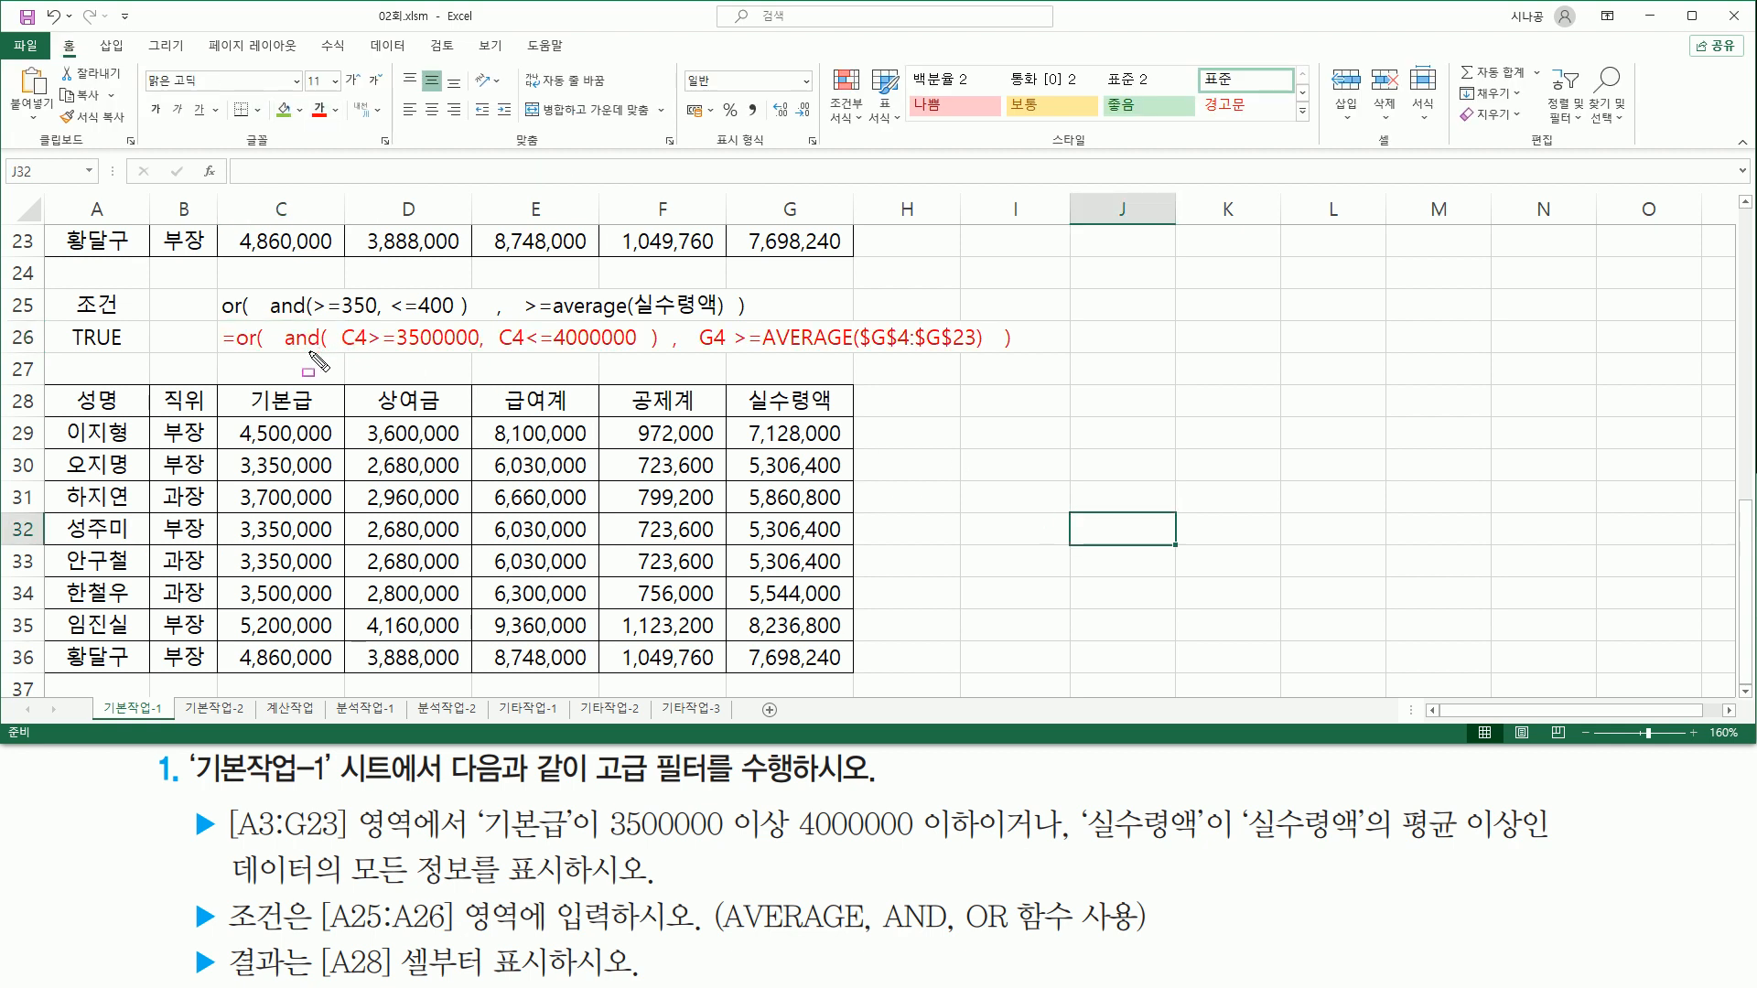
drag(337, 351, 644, 353)
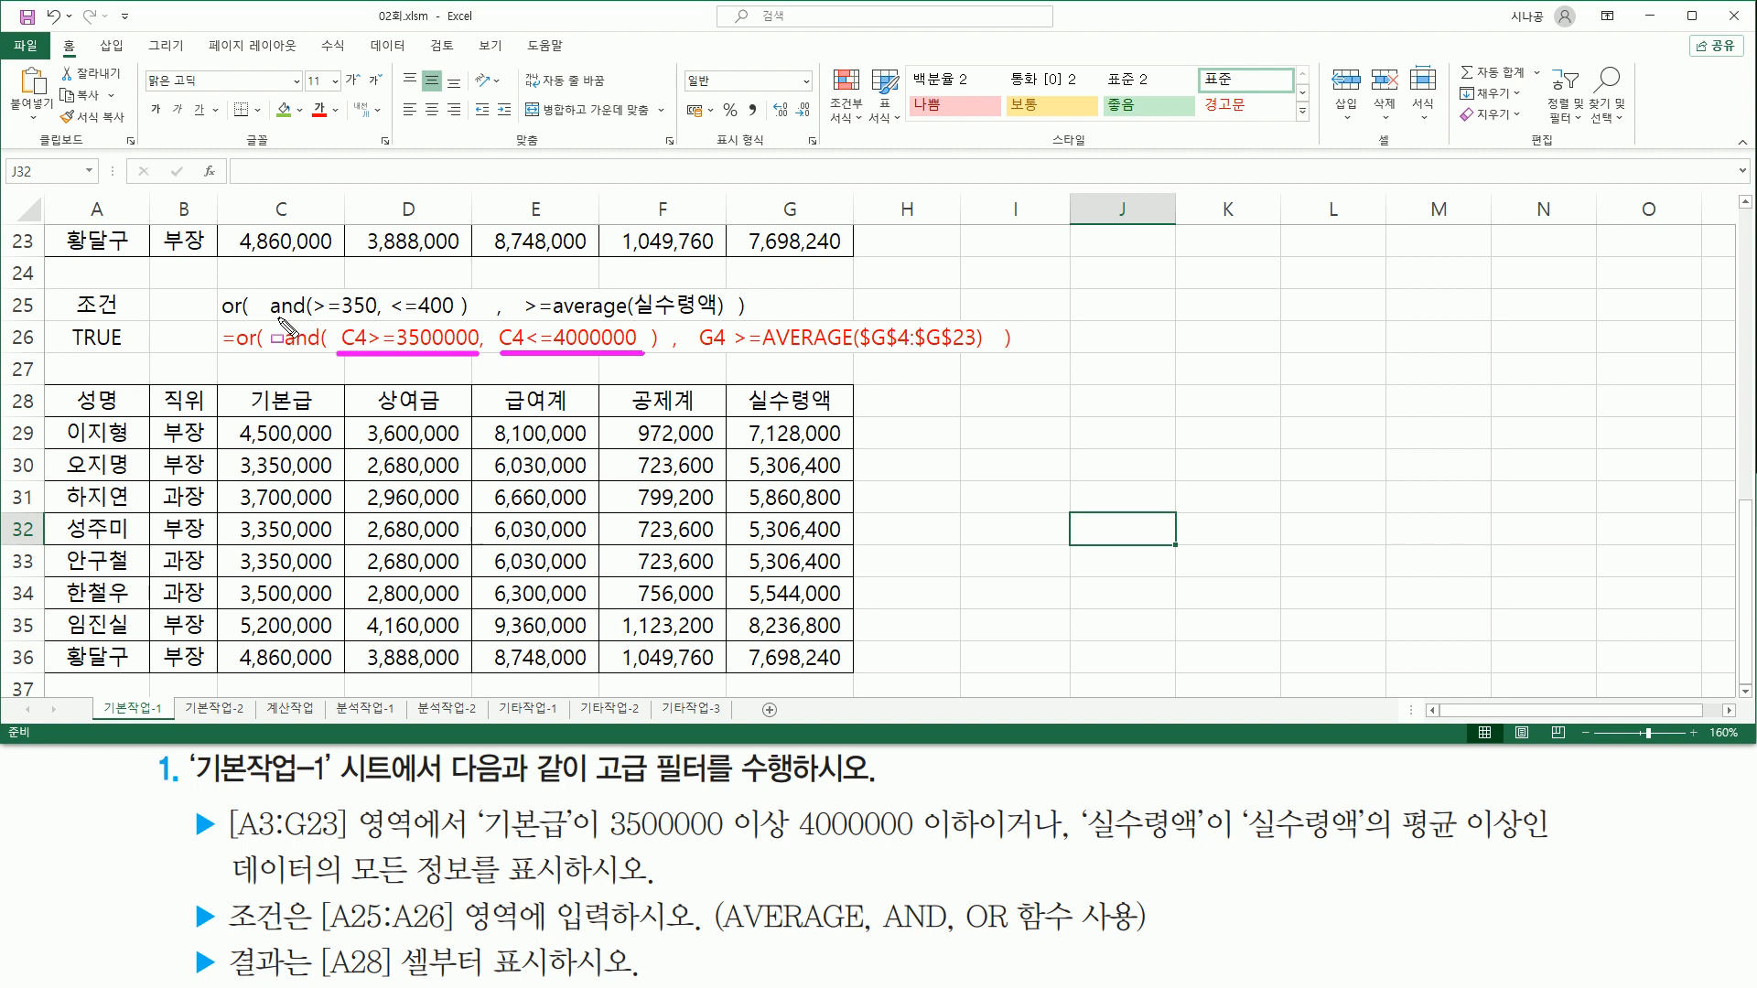
mouse_move(280, 319)
mouse_down()
mouse_move(302, 345)
mouse_move(665, 364)
mouse_up()
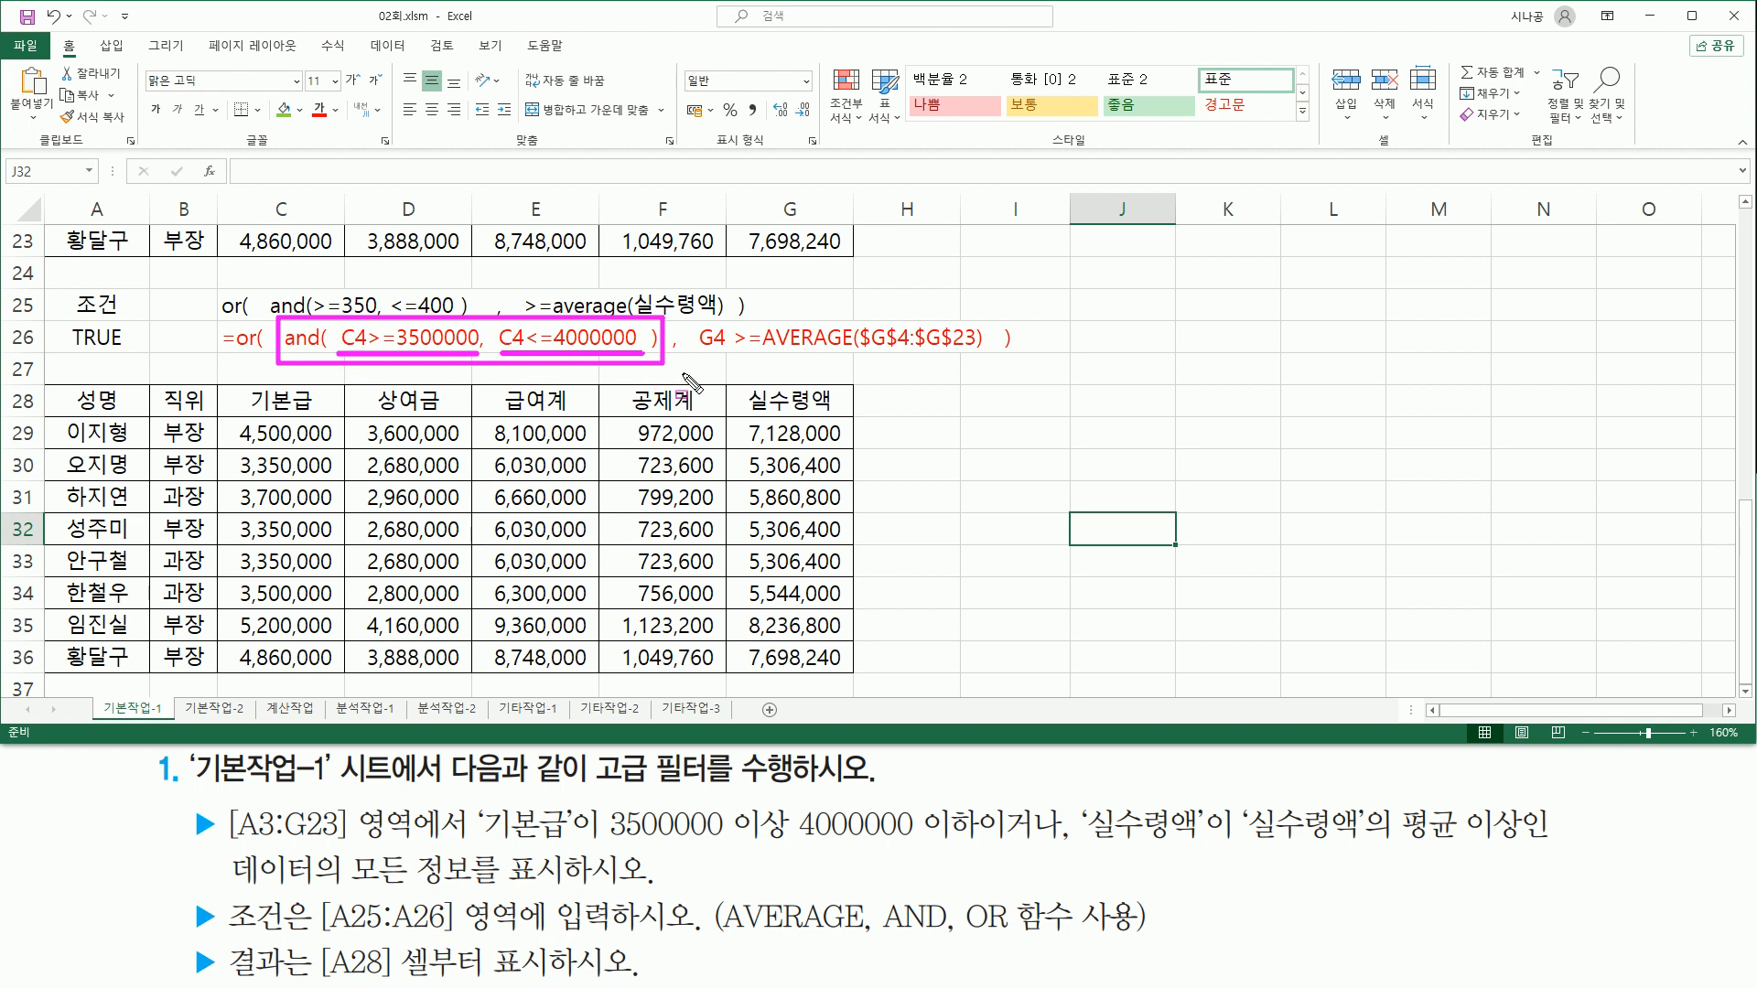
drag(694, 358, 988, 363)
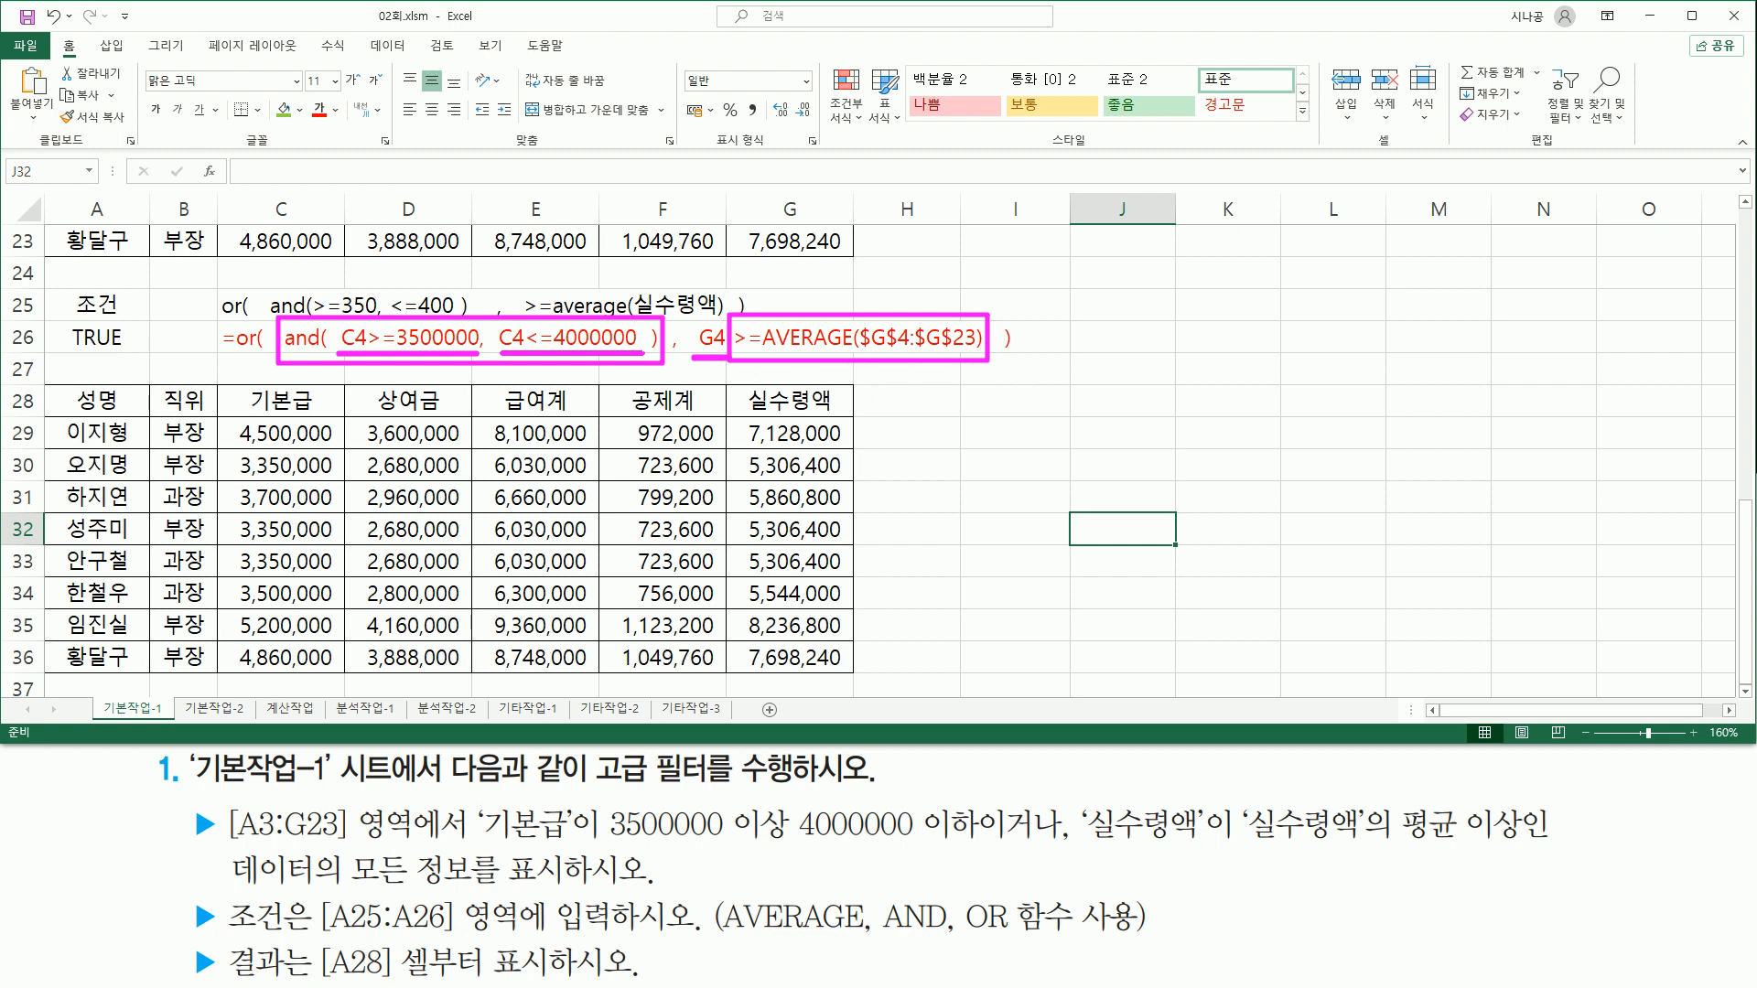
key(Escape)
drag(285, 348, 986, 350)
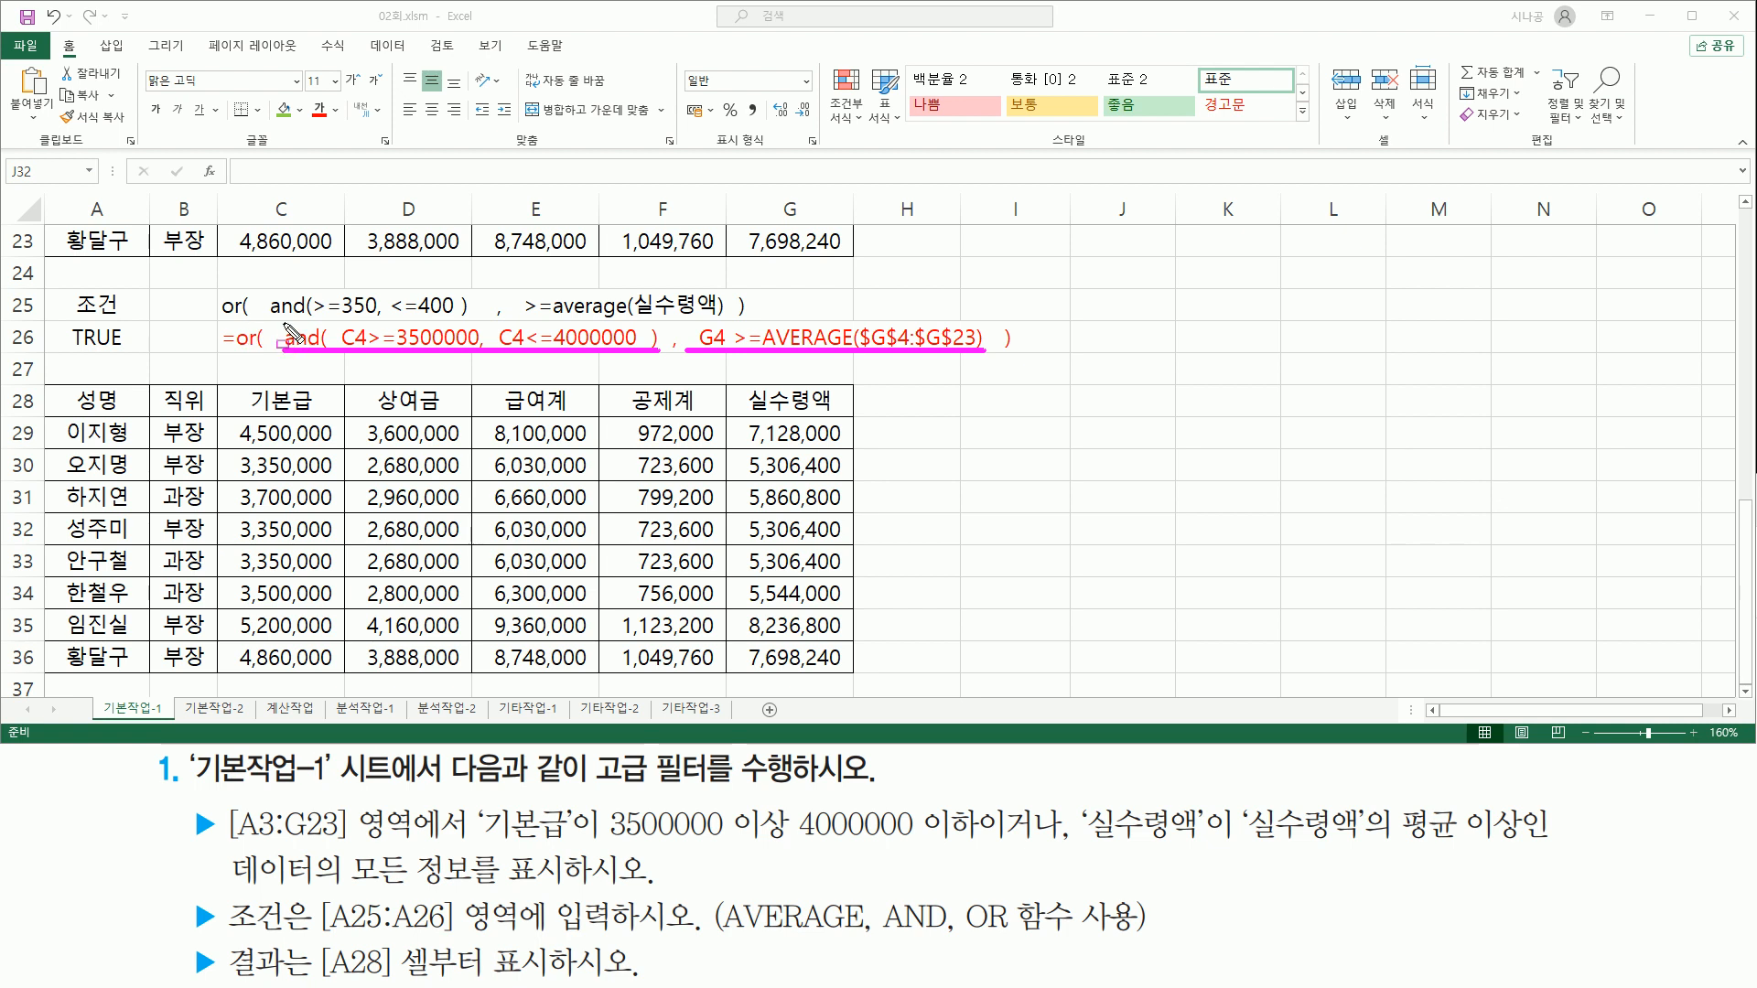
drag(234, 315, 1031, 369)
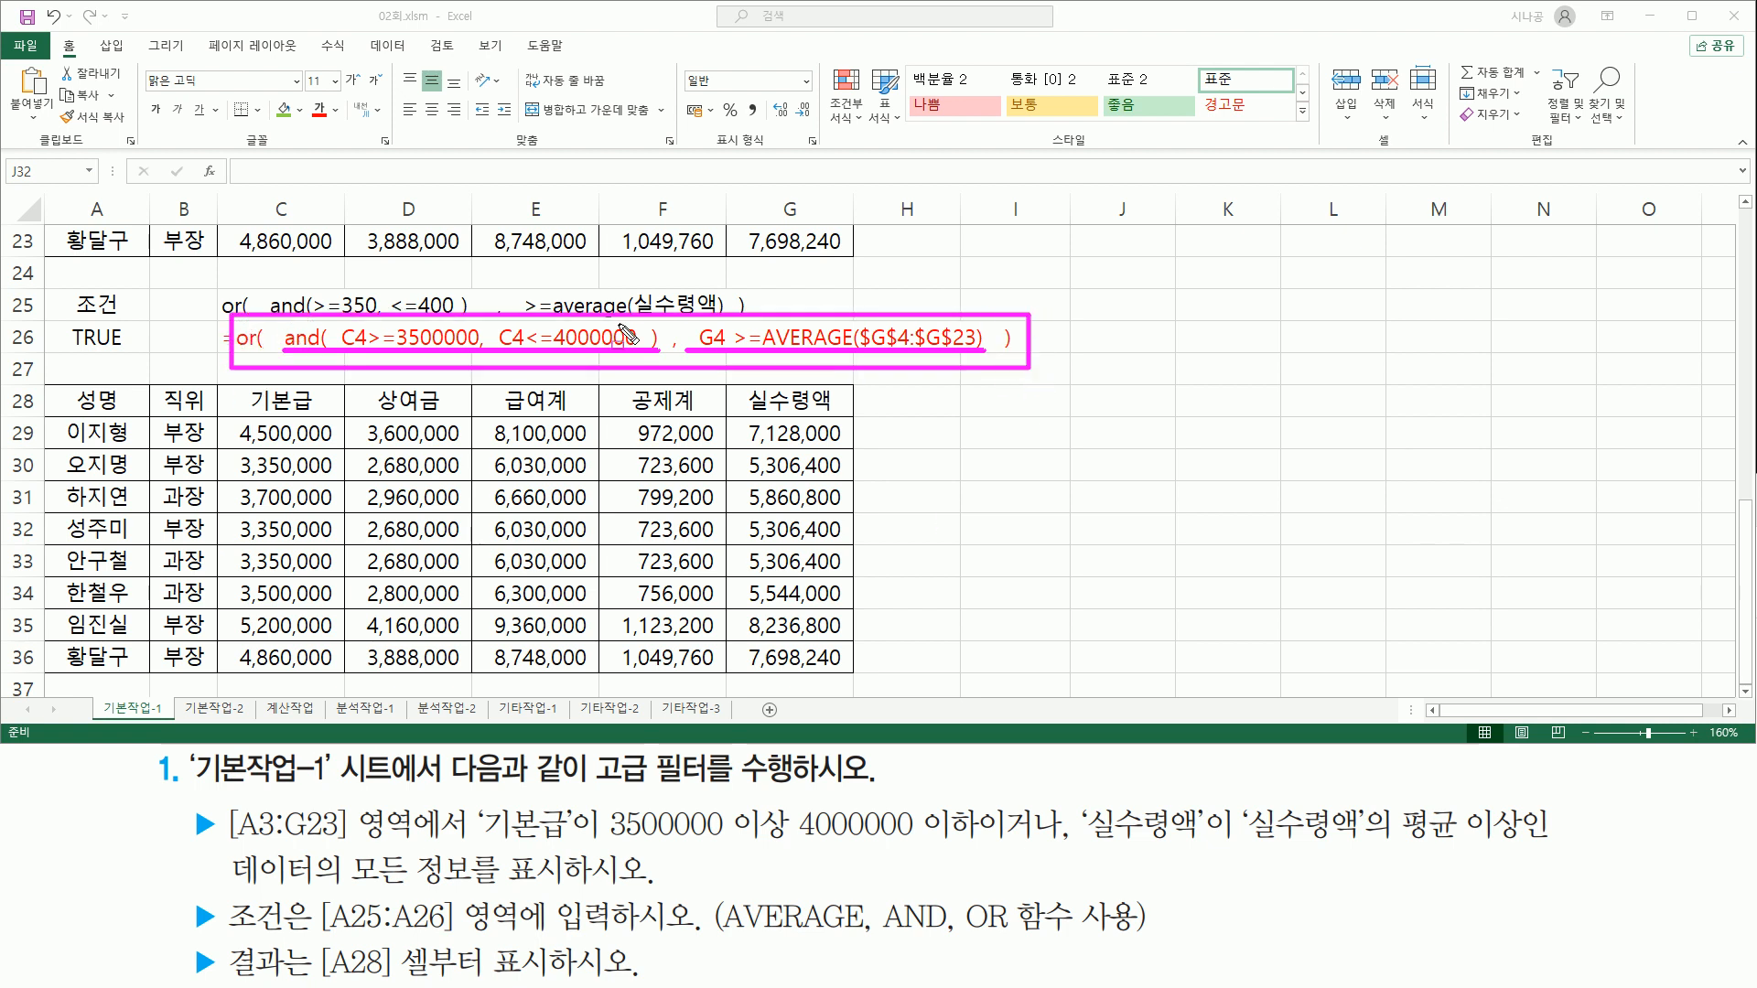
key(Escape)
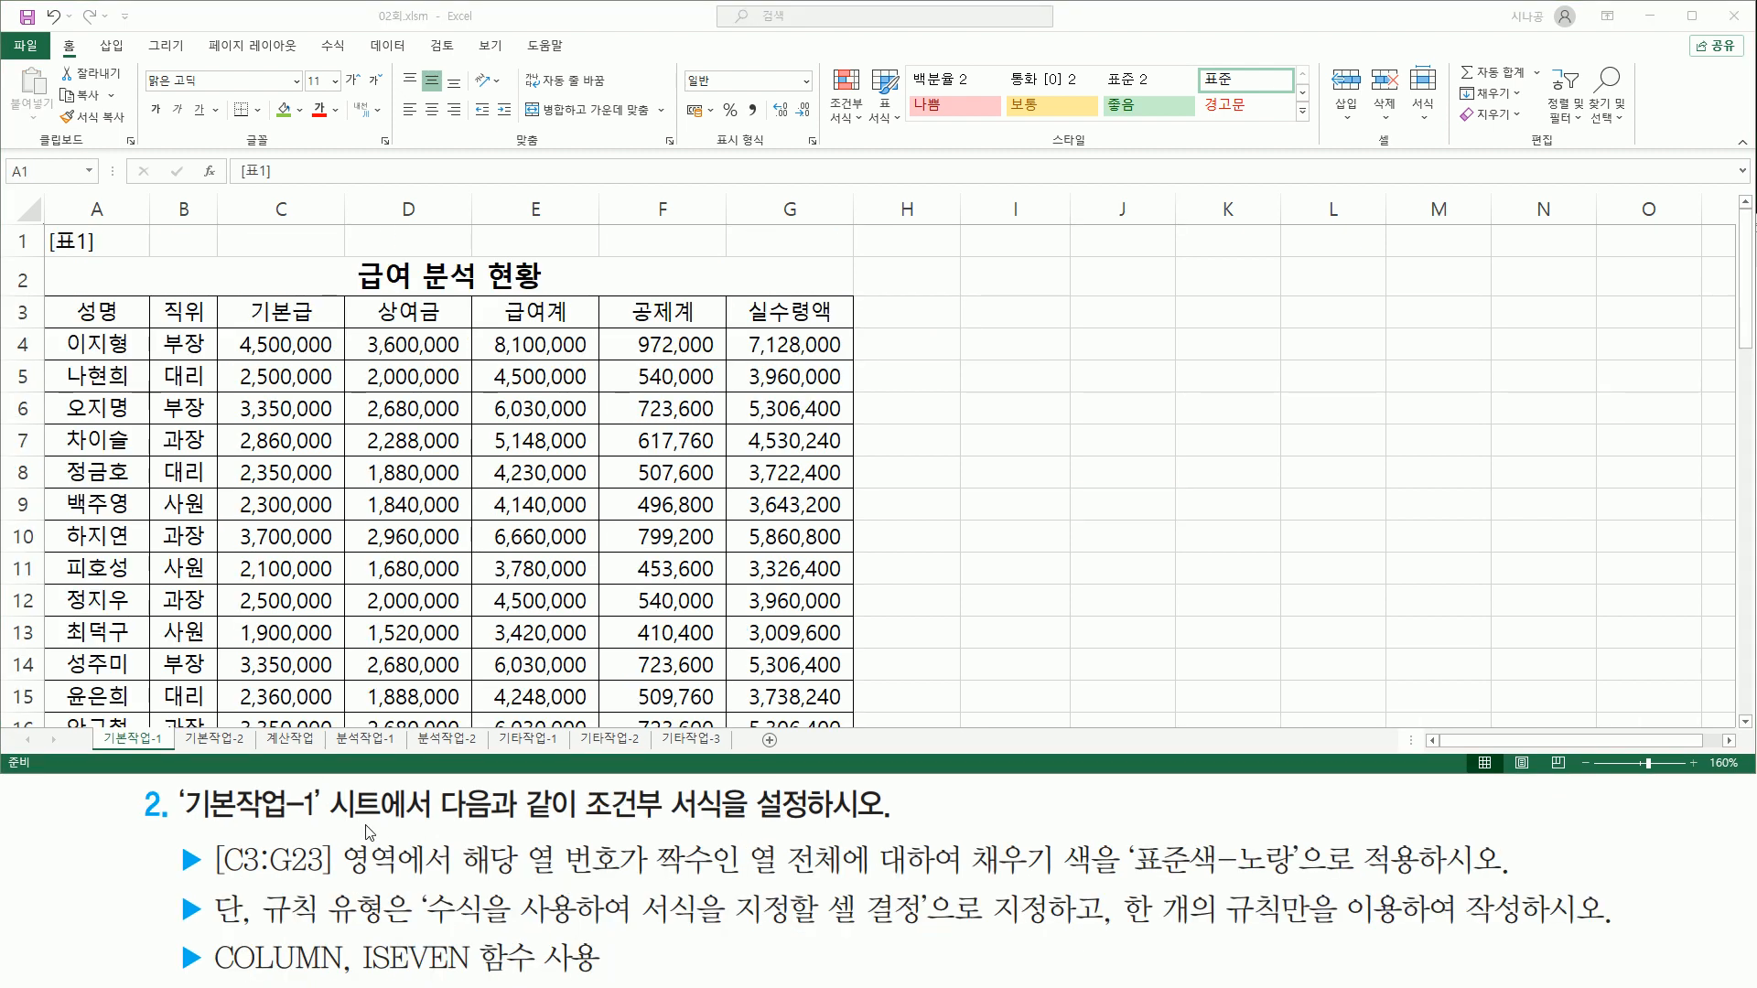
drag(181, 822, 323, 822)
drag(584, 835, 721, 835)
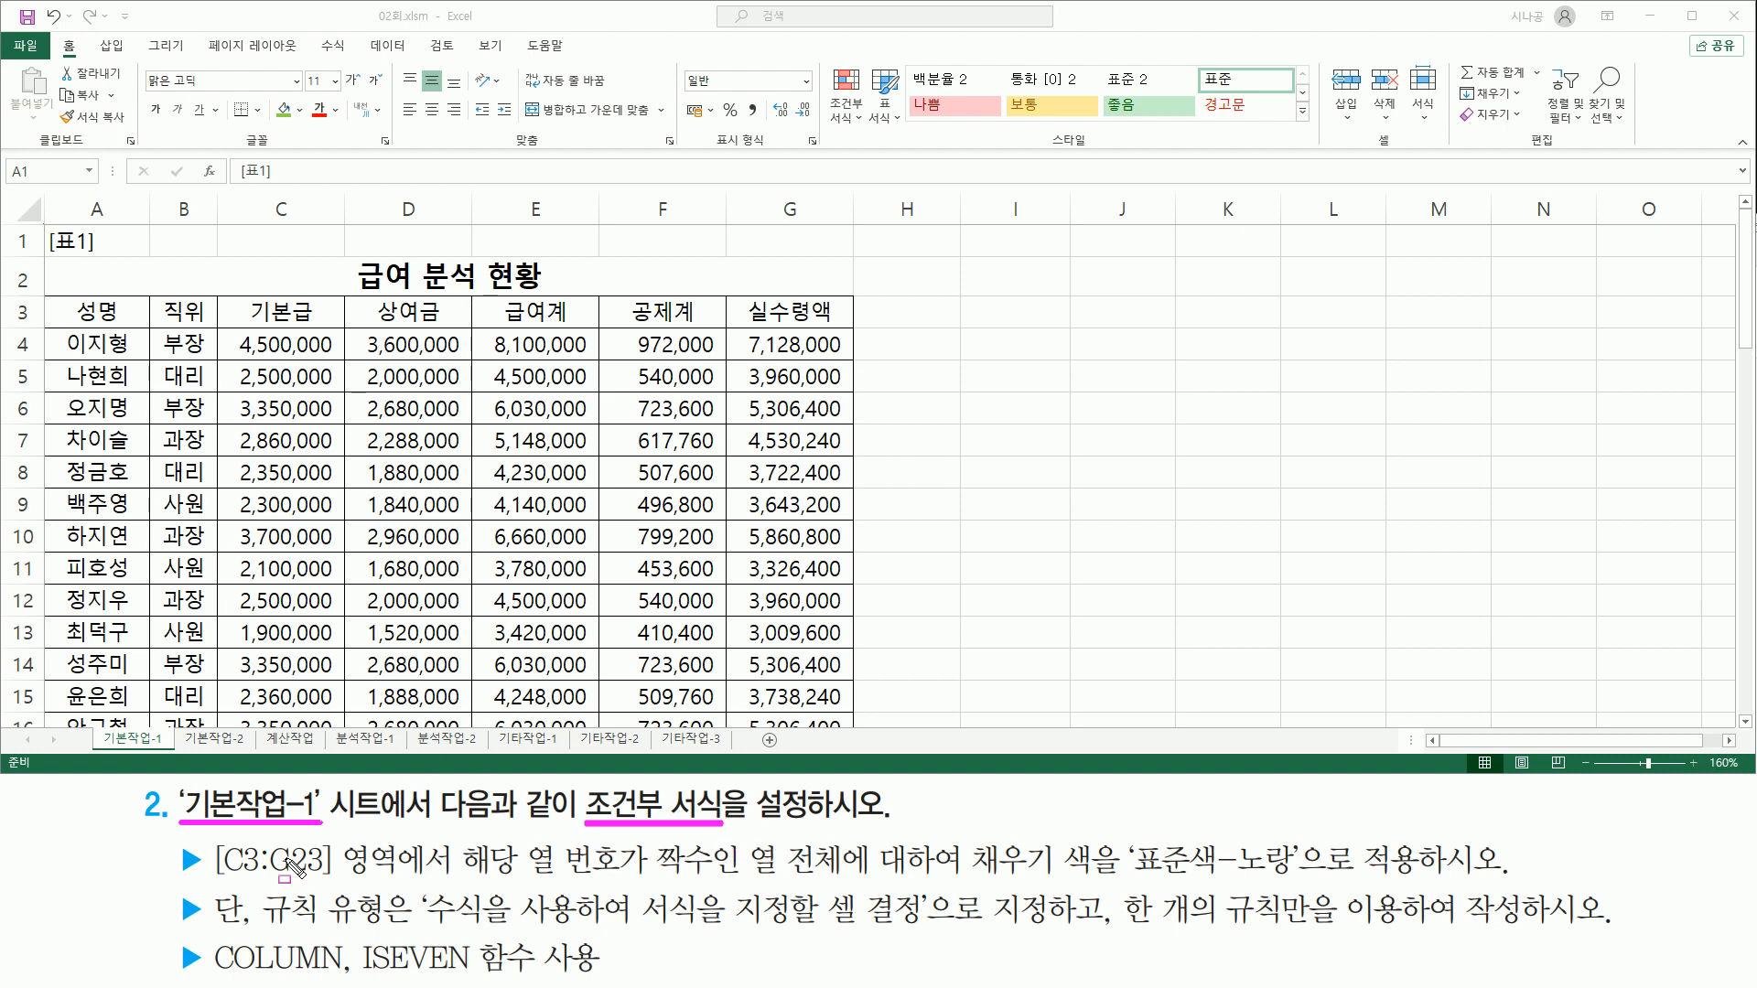
key(Escape)
mouse_move(171, 844)
mouse_down()
mouse_move(204, 881)
mouse_move(466, 885)
mouse_move(460, 837)
mouse_up()
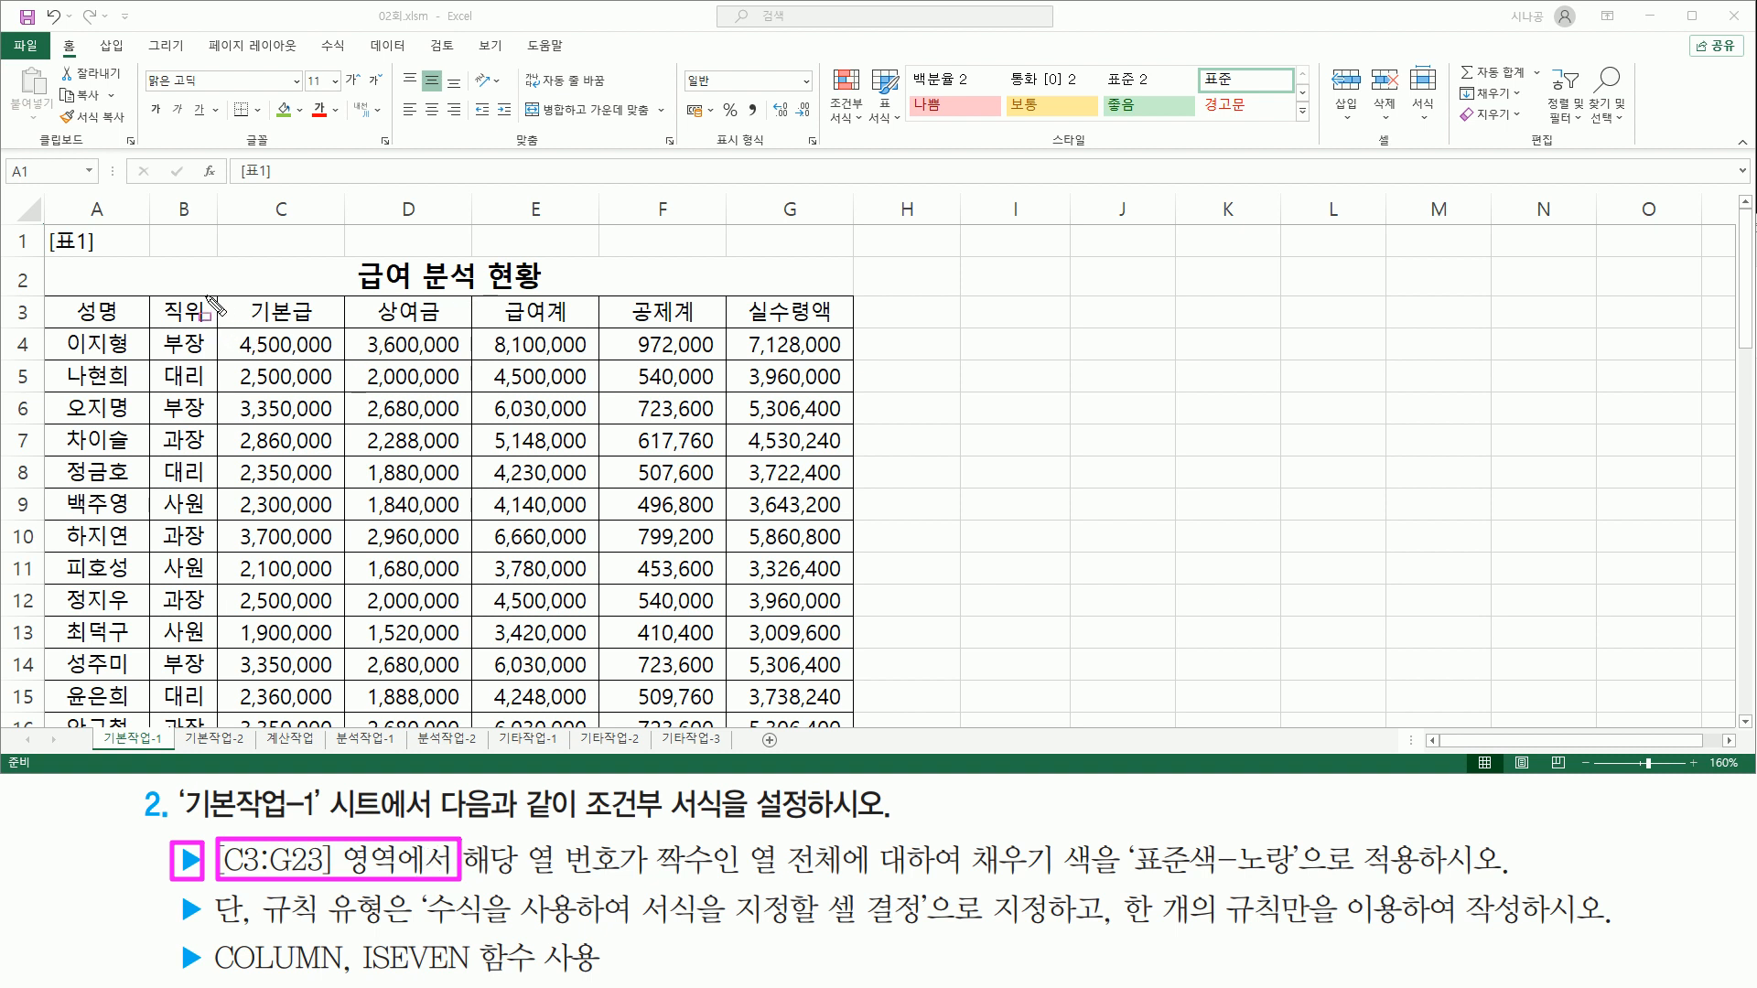
mouse_move(219, 297)
mouse_down()
mouse_move(293, 325)
mouse_move(847, 364)
mouse_move(853, 737)
mouse_up()
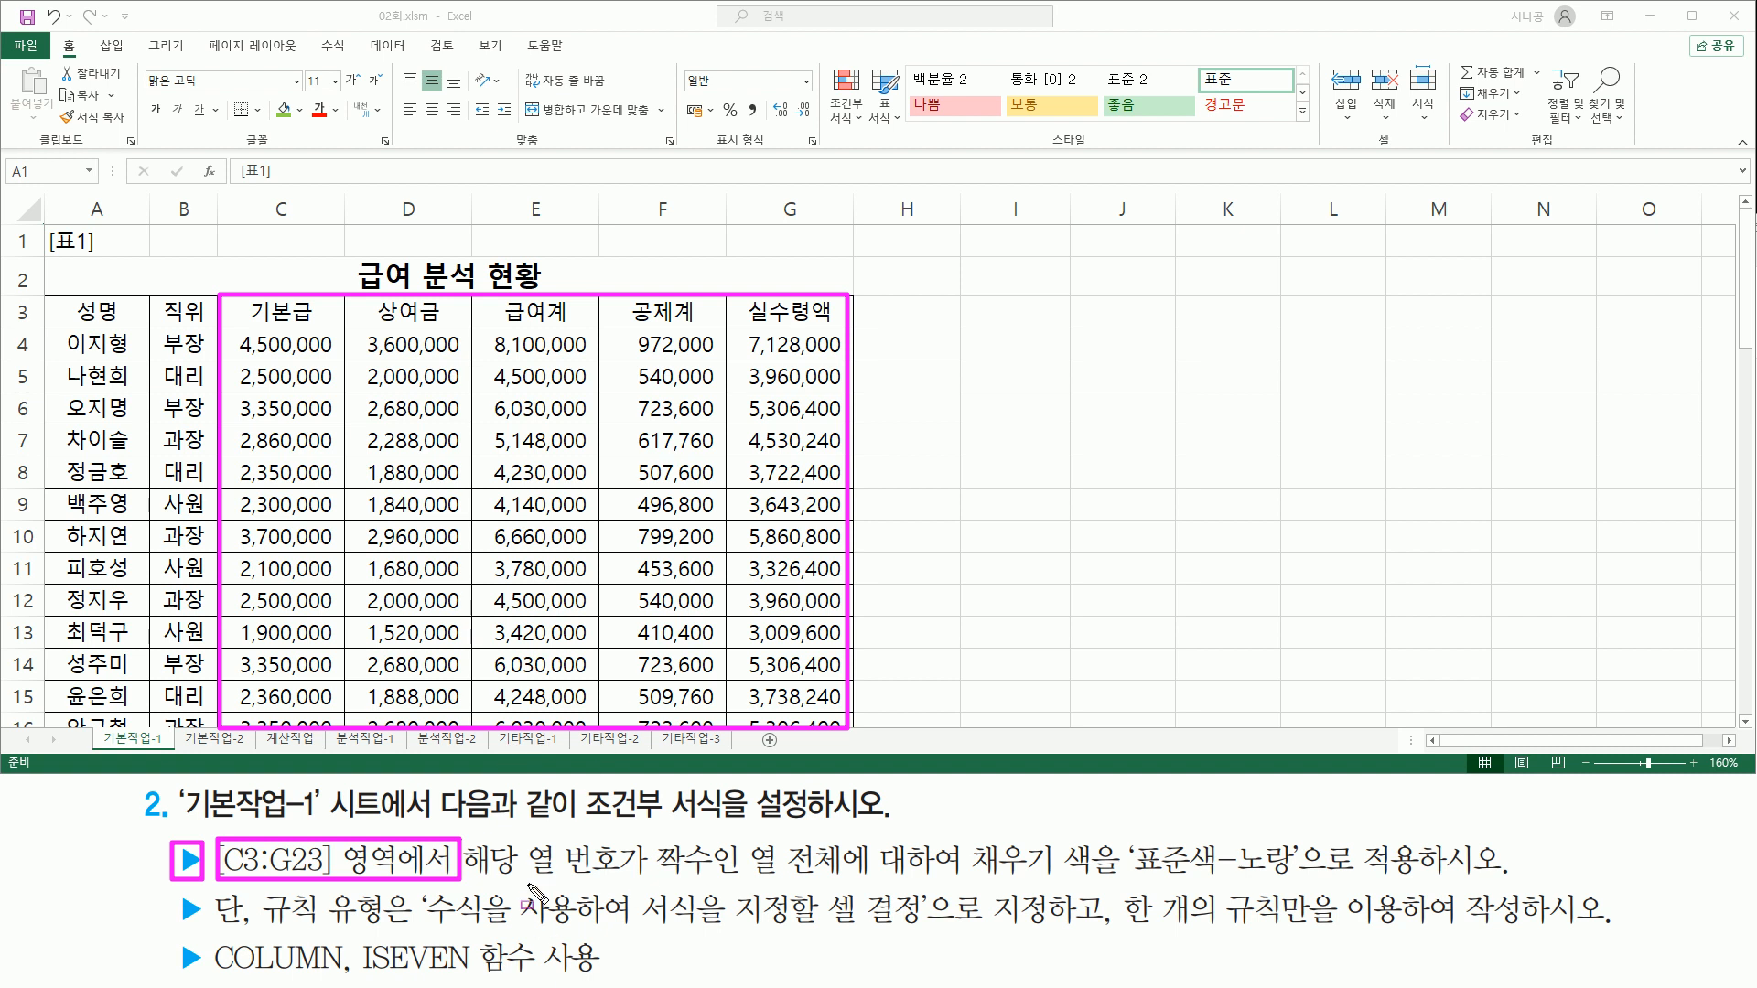
mouse_move(527, 881)
mouse_down()
mouse_move(668, 865)
mouse_move(713, 887)
mouse_move(851, 883)
mouse_up()
mouse_move(969, 875)
mouse_down()
mouse_move(1308, 884)
mouse_move(1306, 837)
mouse_up()
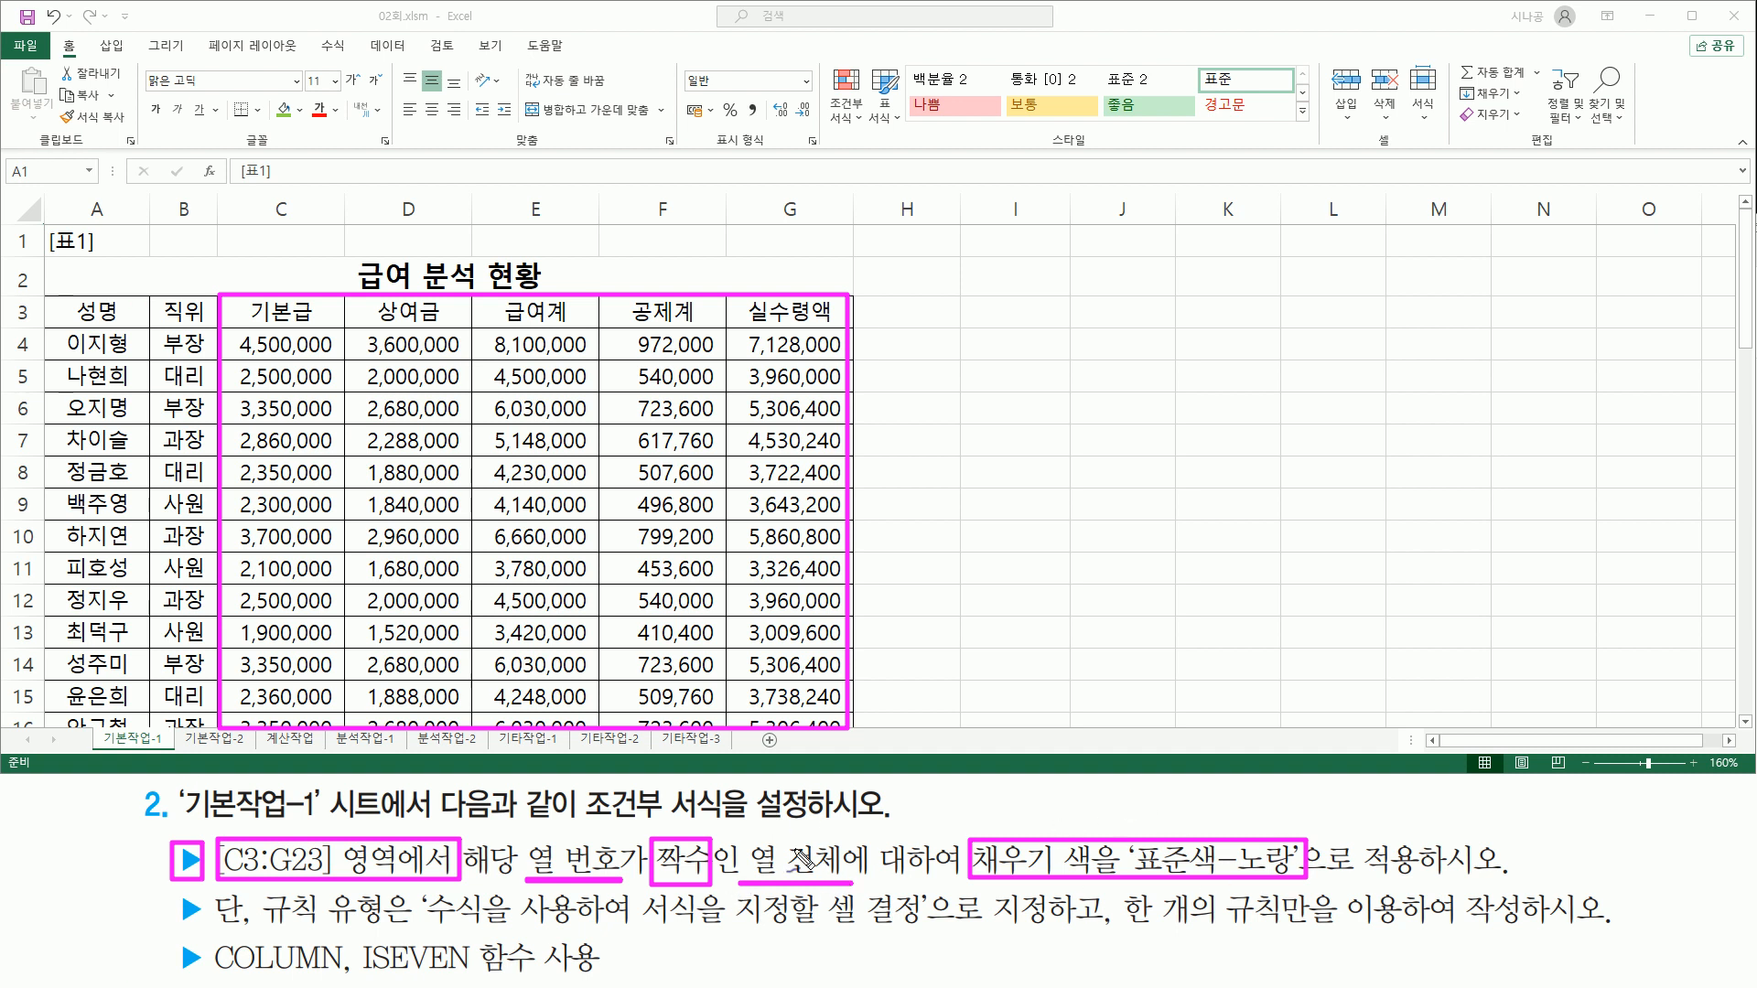
drag(788, 840, 828, 812)
Step: Enter the labels 행전체 in I5 and 열전체 in I6 beside the salary table
click(1021, 370)
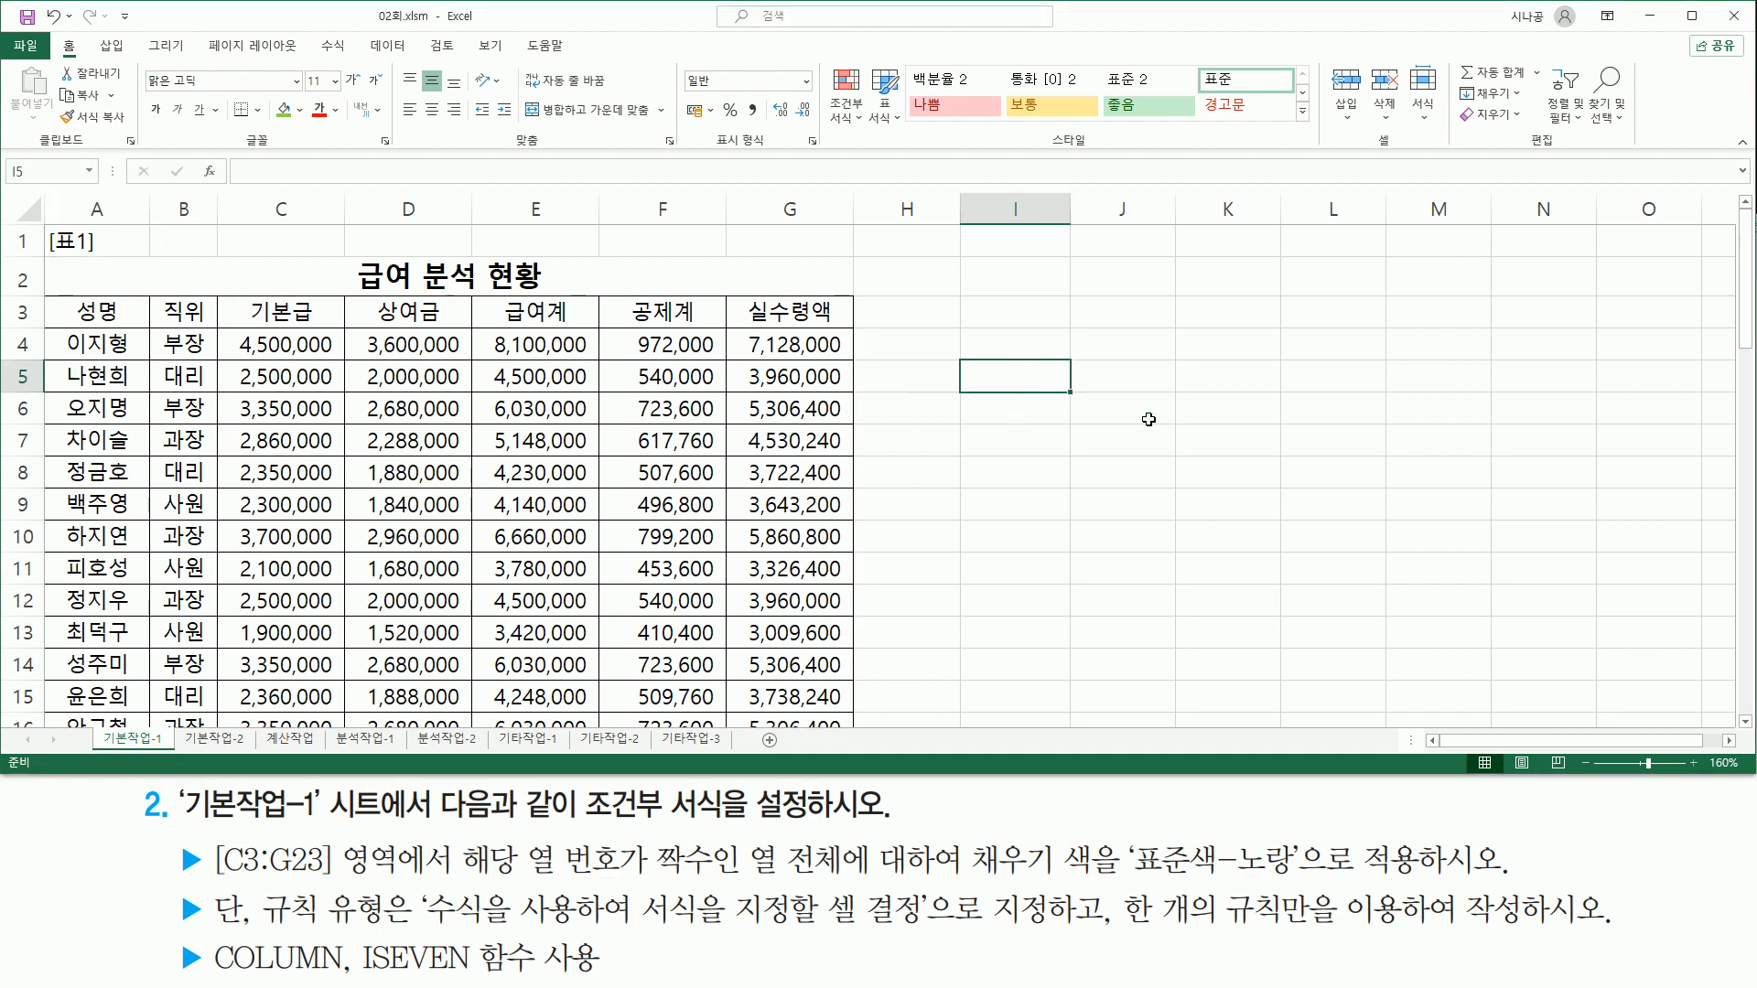
text(행)
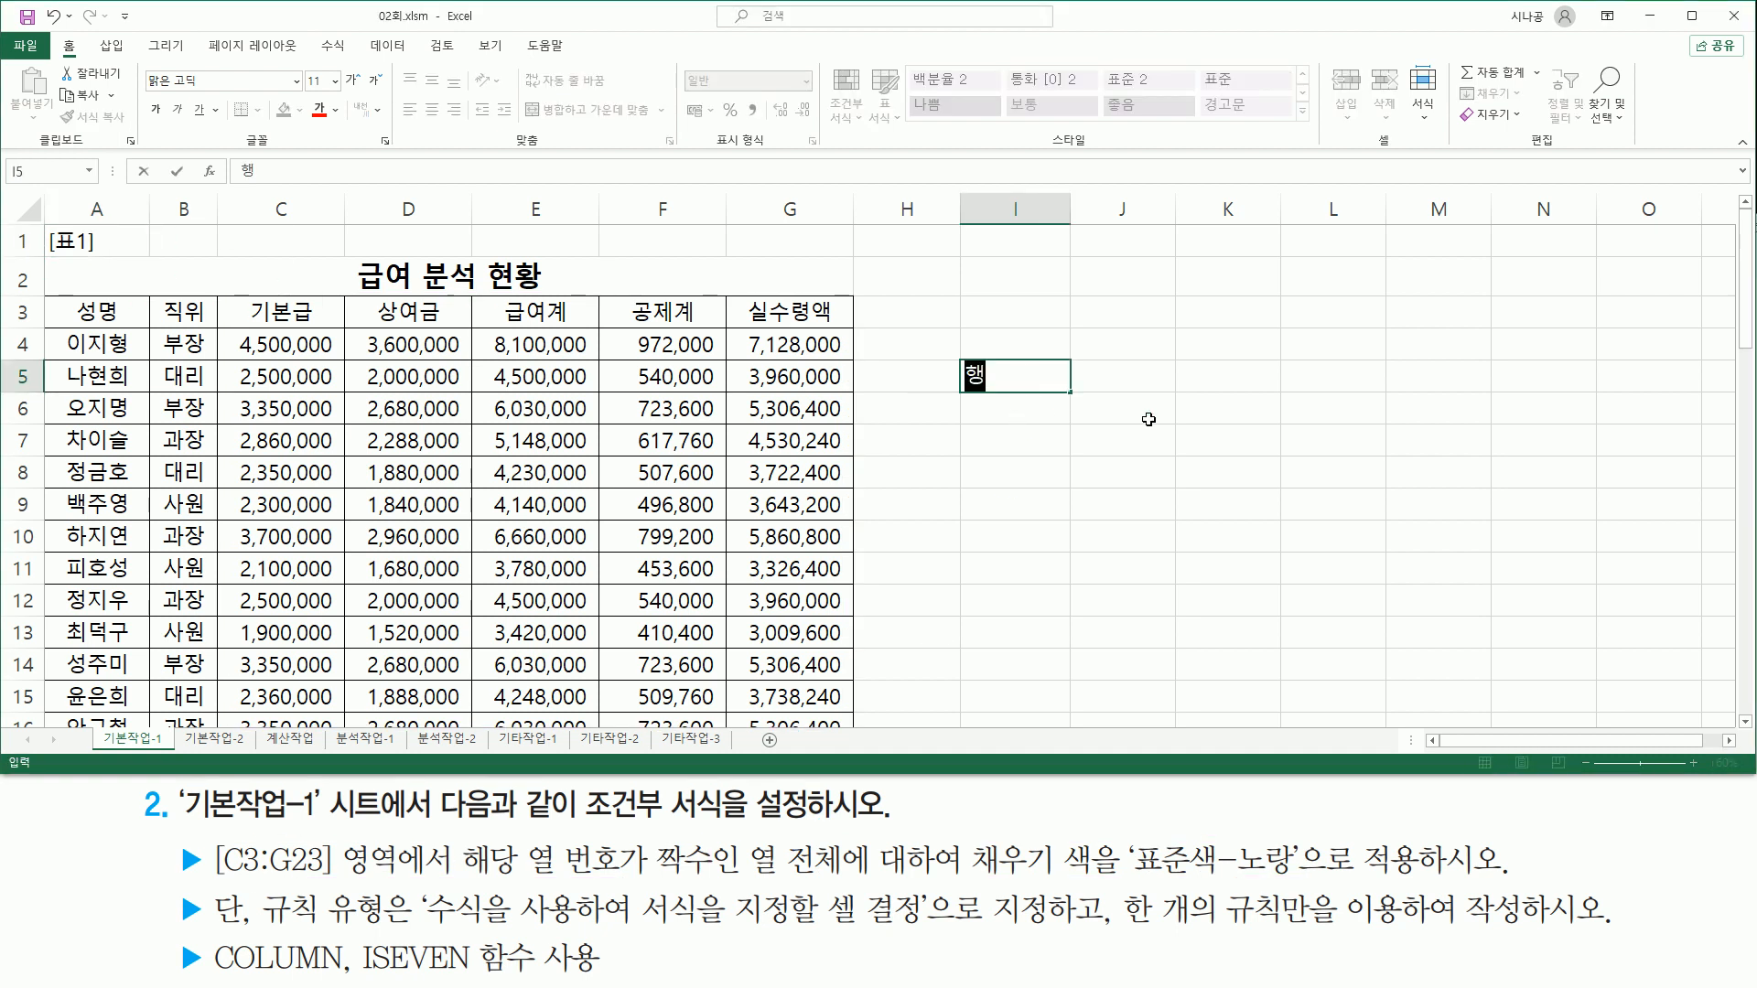
text(저ㄴ체)
key(Return)
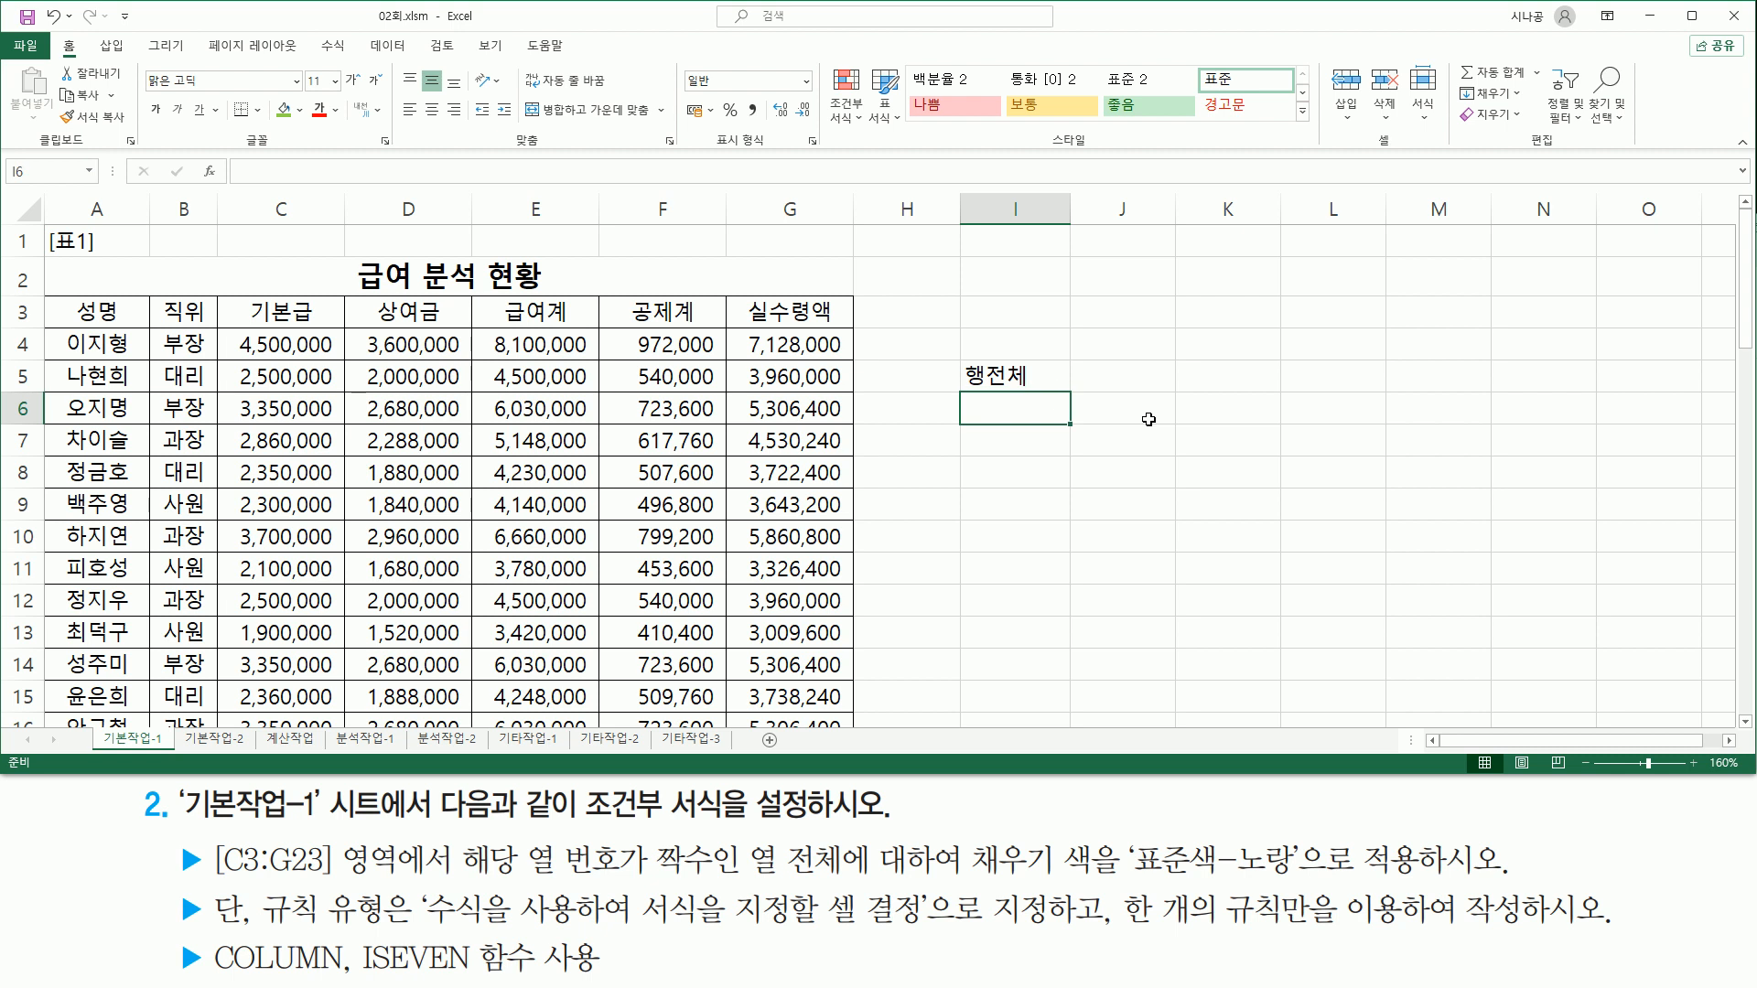
text(열전체)
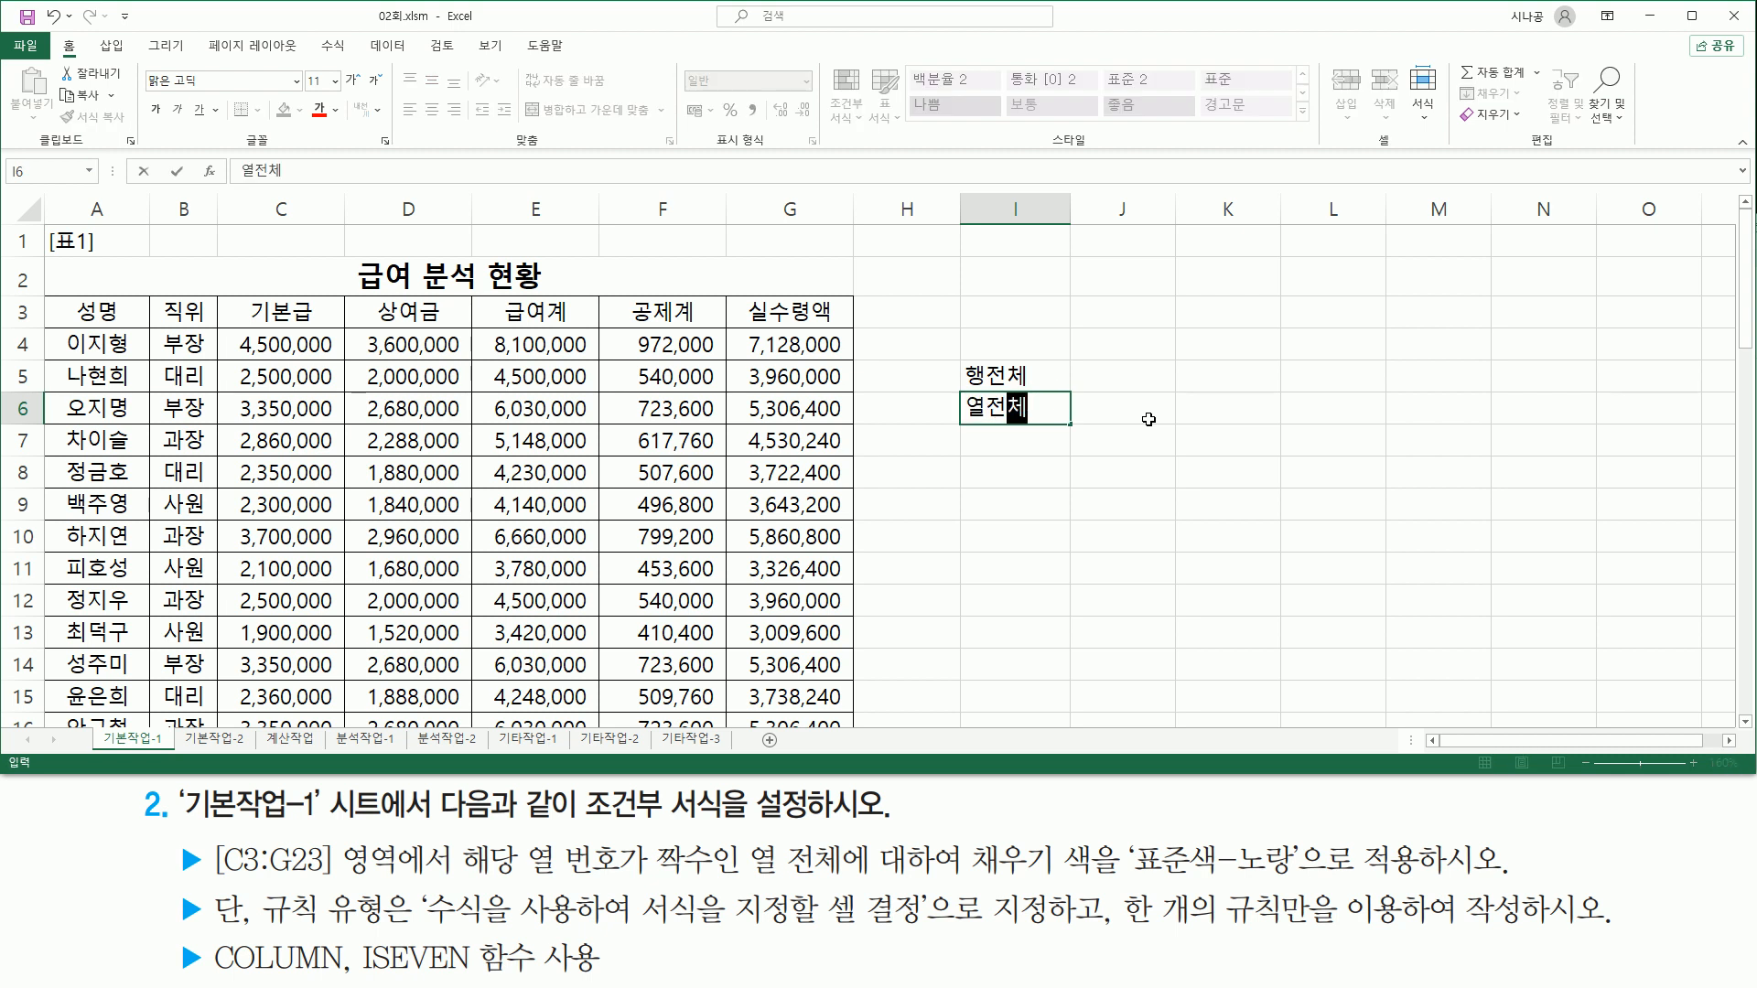
key(Return)
Step: Enter the sample reference a1 as text in both J5 and J6, beside the 행전체 and 열전체 labels
key(Up)
key(Up)
key(Right)
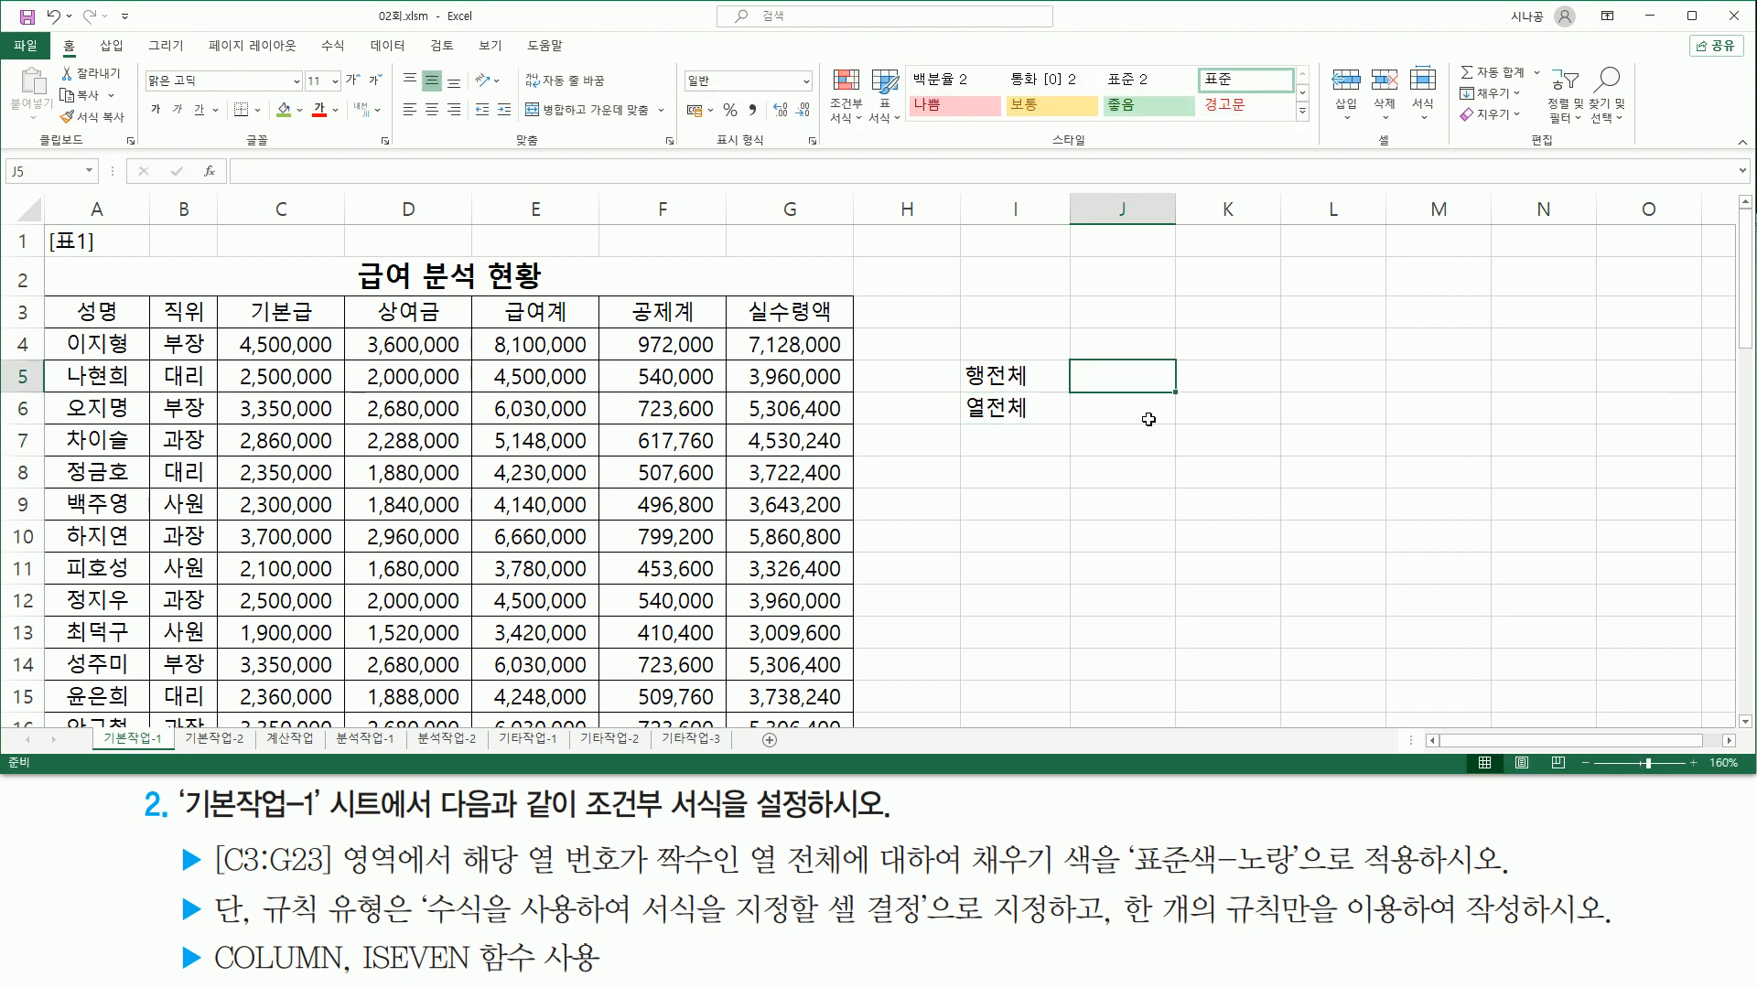
text(a1)
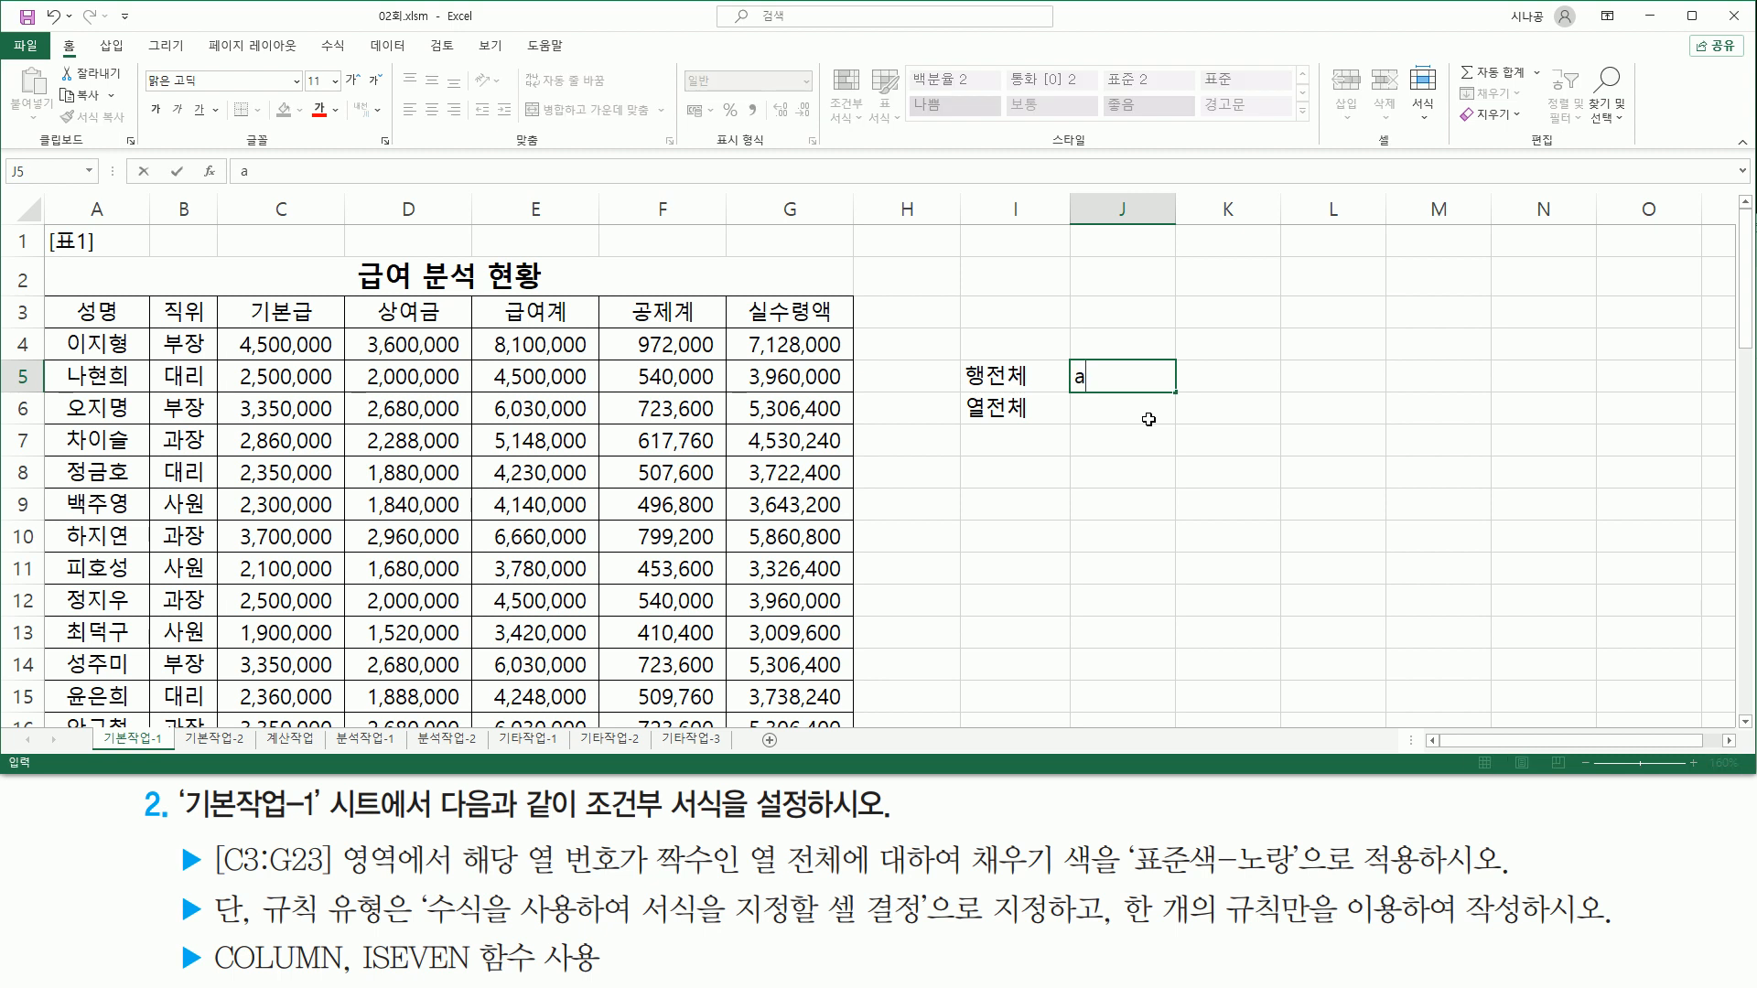
key(Return)
text(a1)
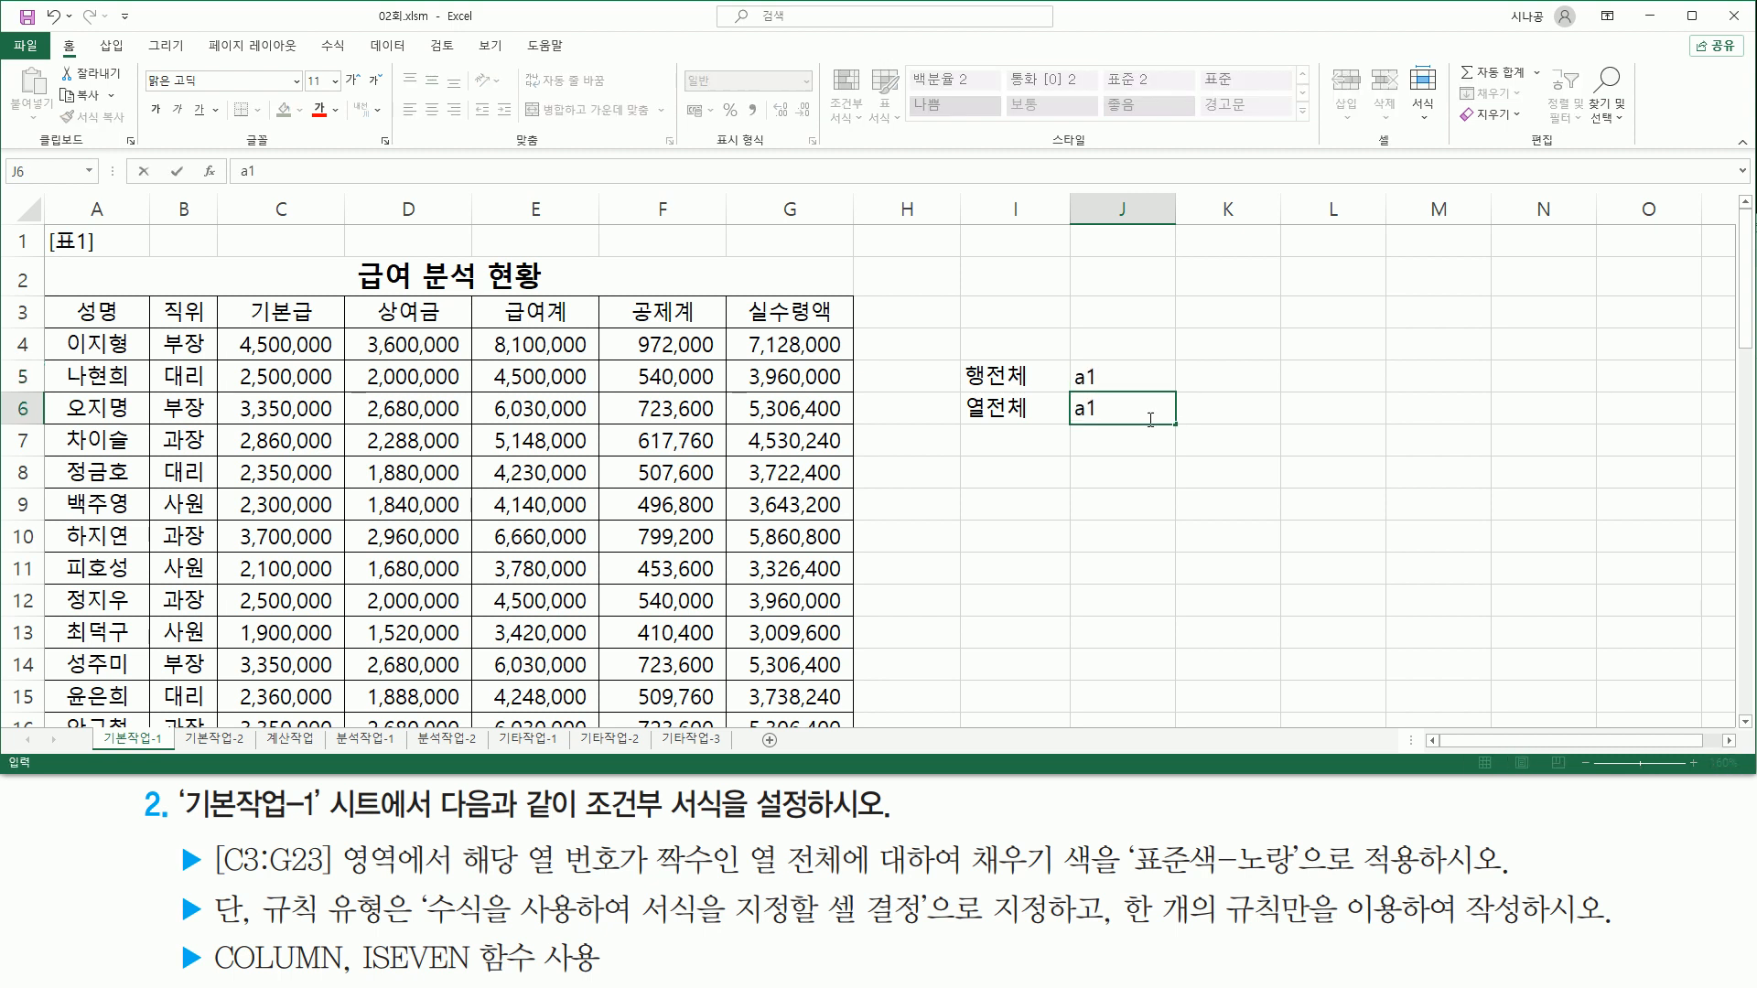
key(Return)
Step: Change the sample references to $a1 in J5 for whole rows and a$1 in J6 for whole columns
key(Up)
key(Up)
key(F2)
key(Left)
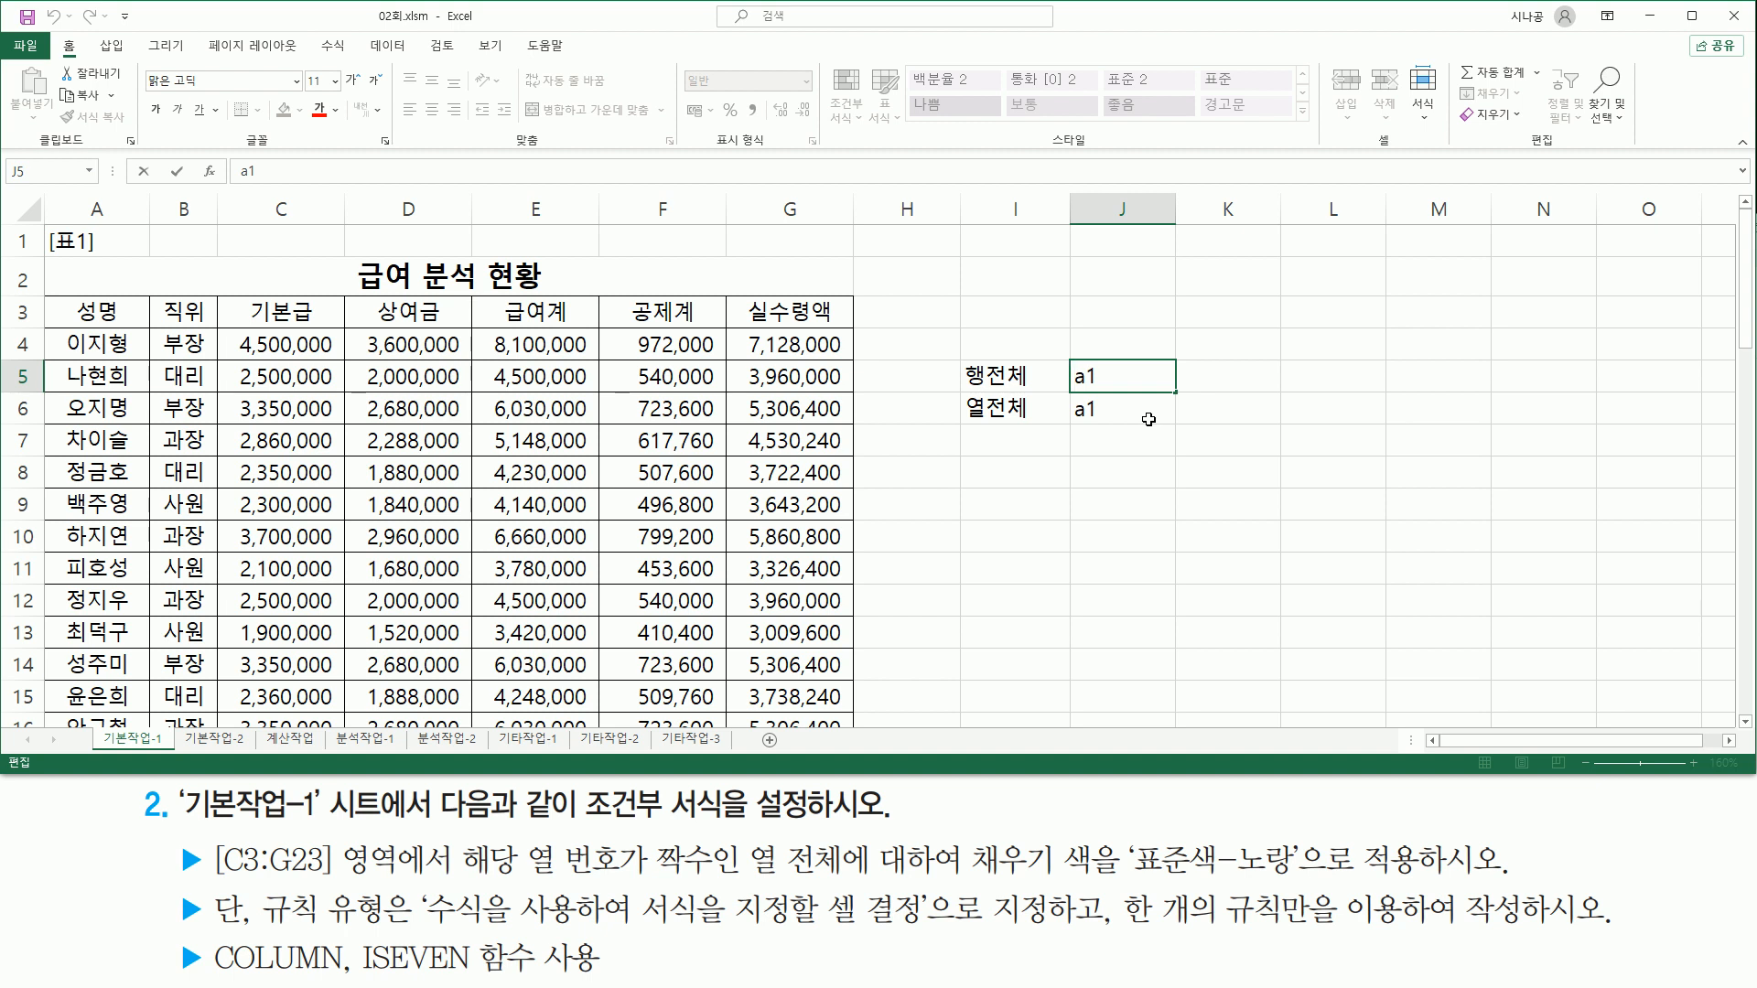
text($)
key(Return)
key(F2)
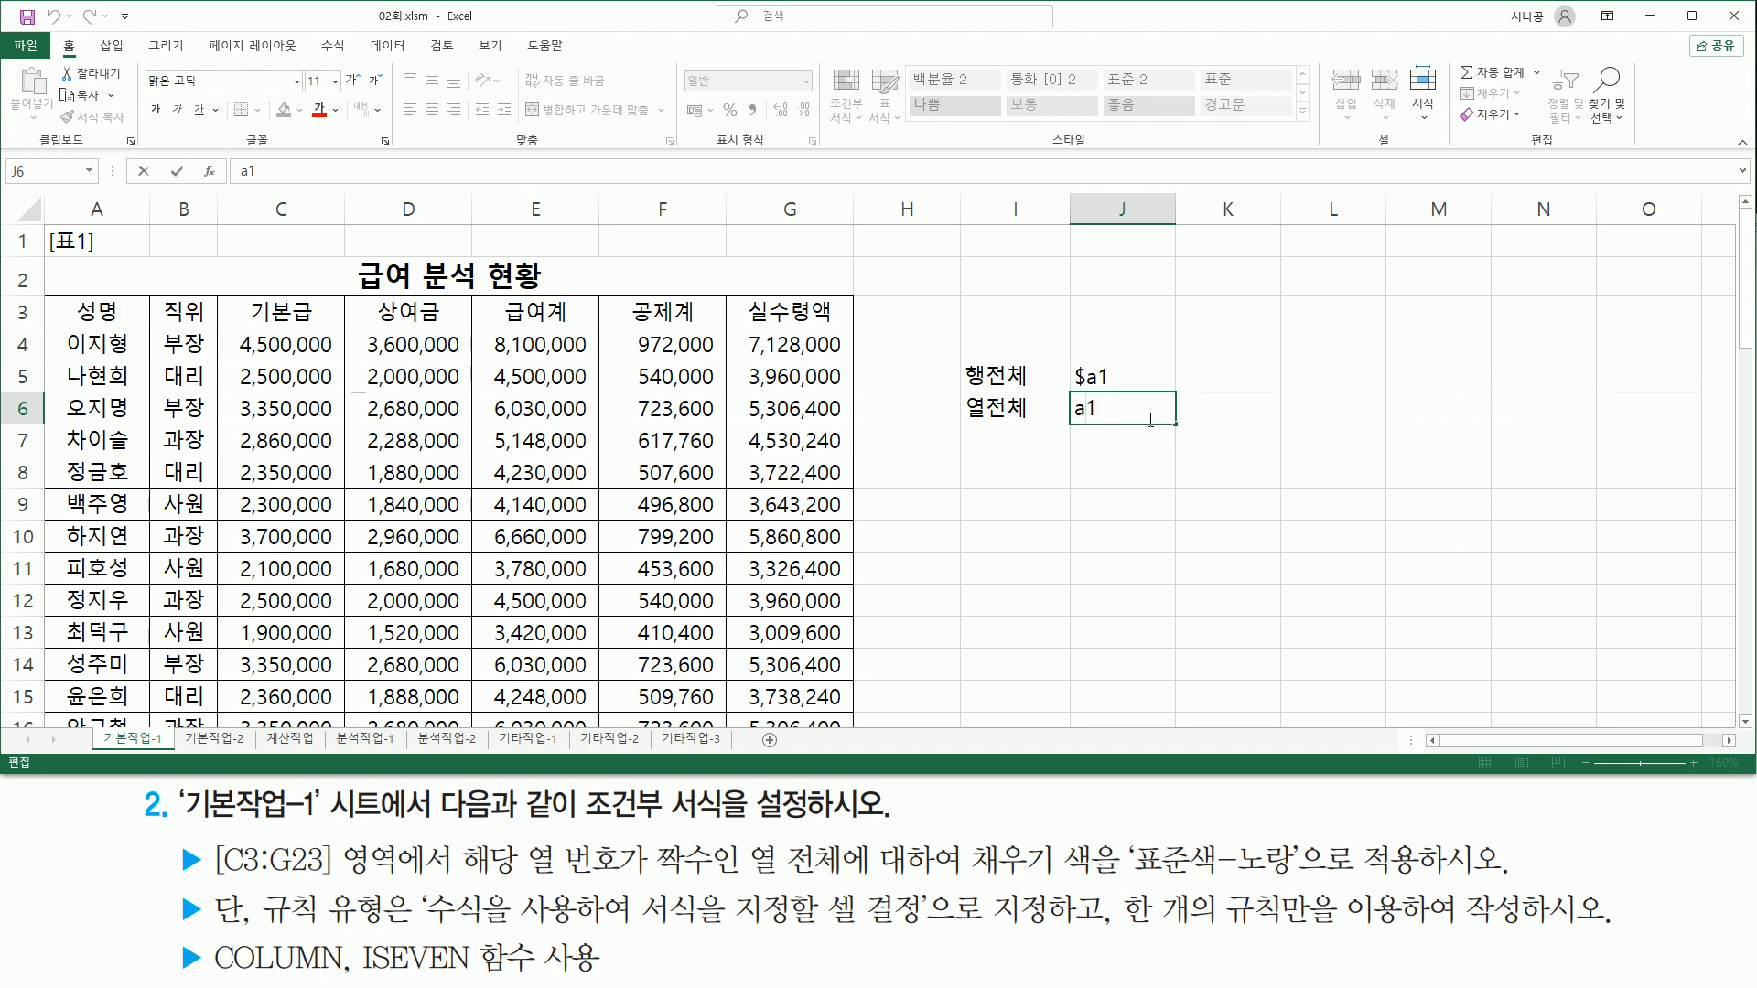
text($)
key(Return)
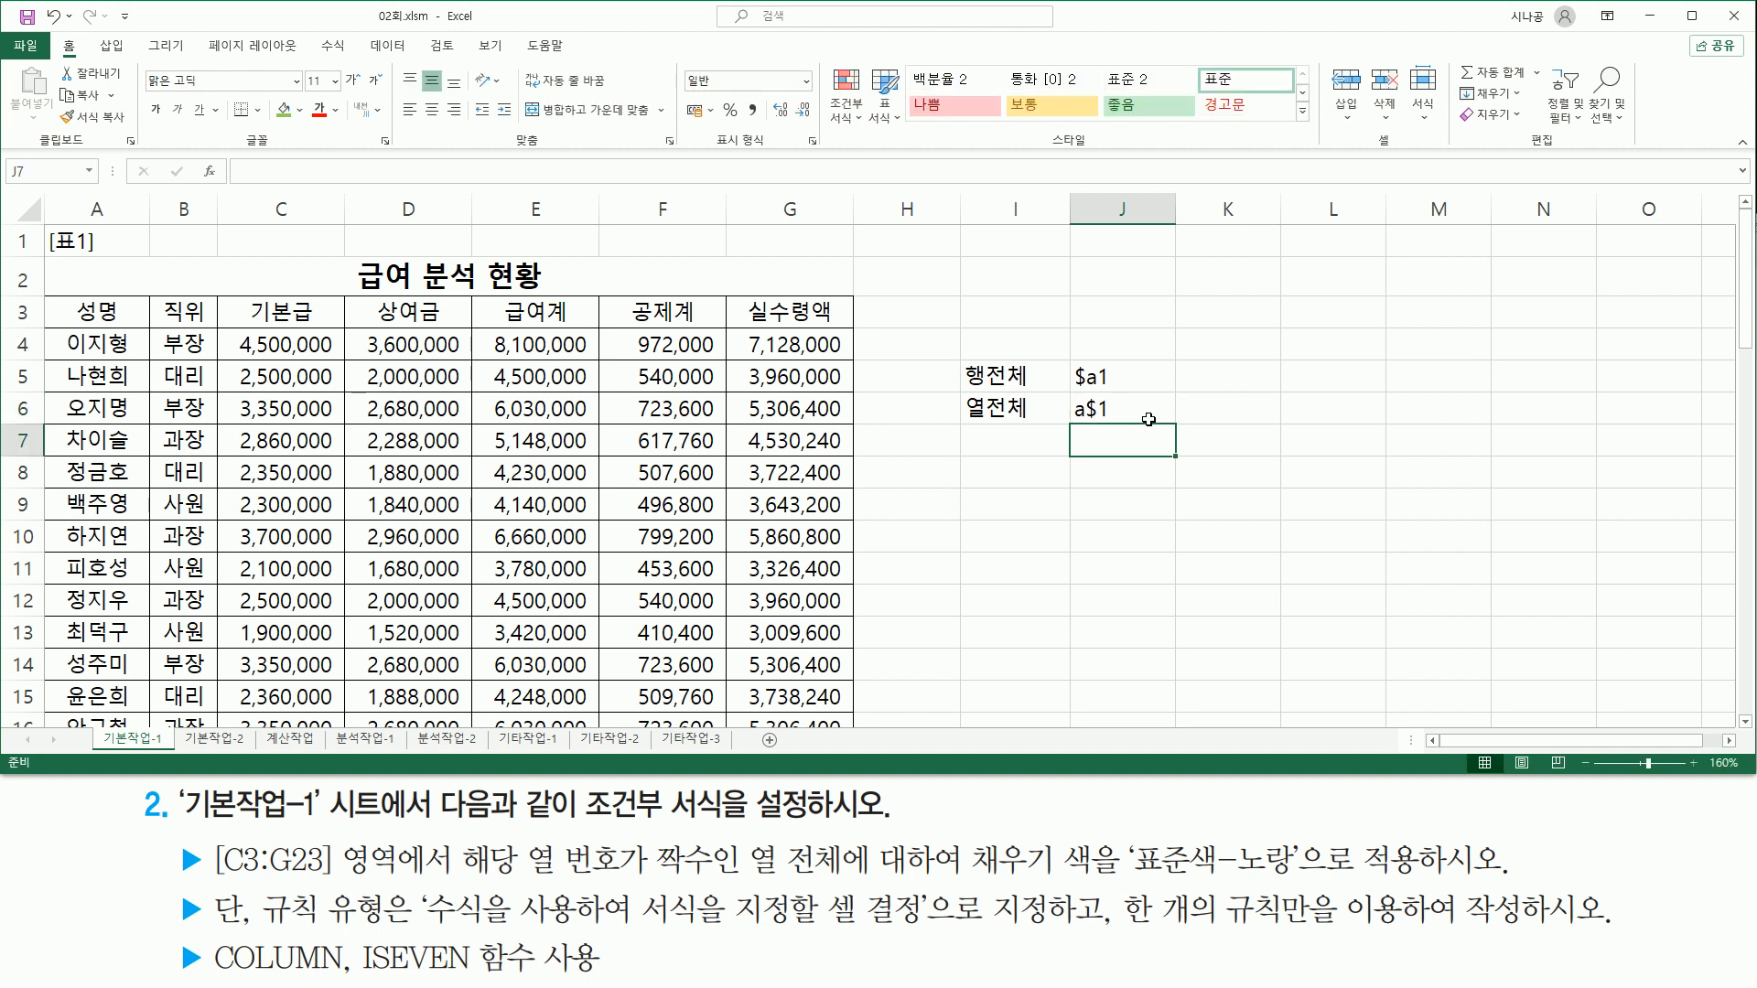
drag(520, 833, 625, 887)
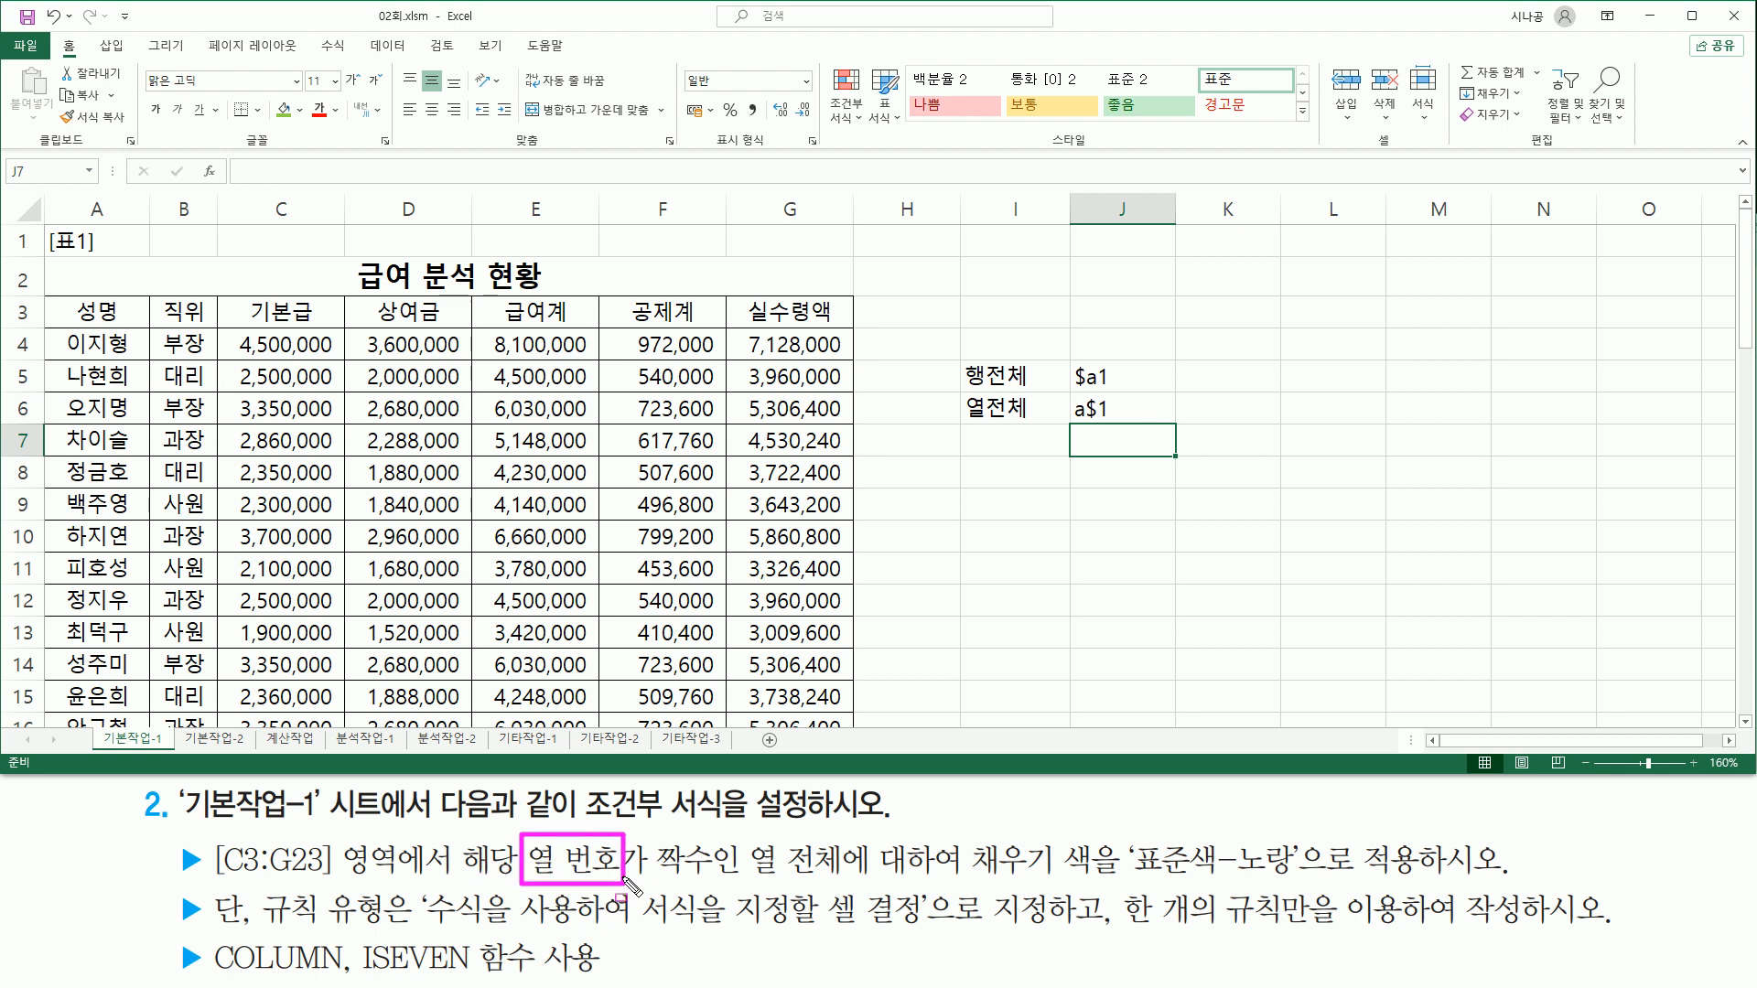
drag(211, 977, 343, 981)
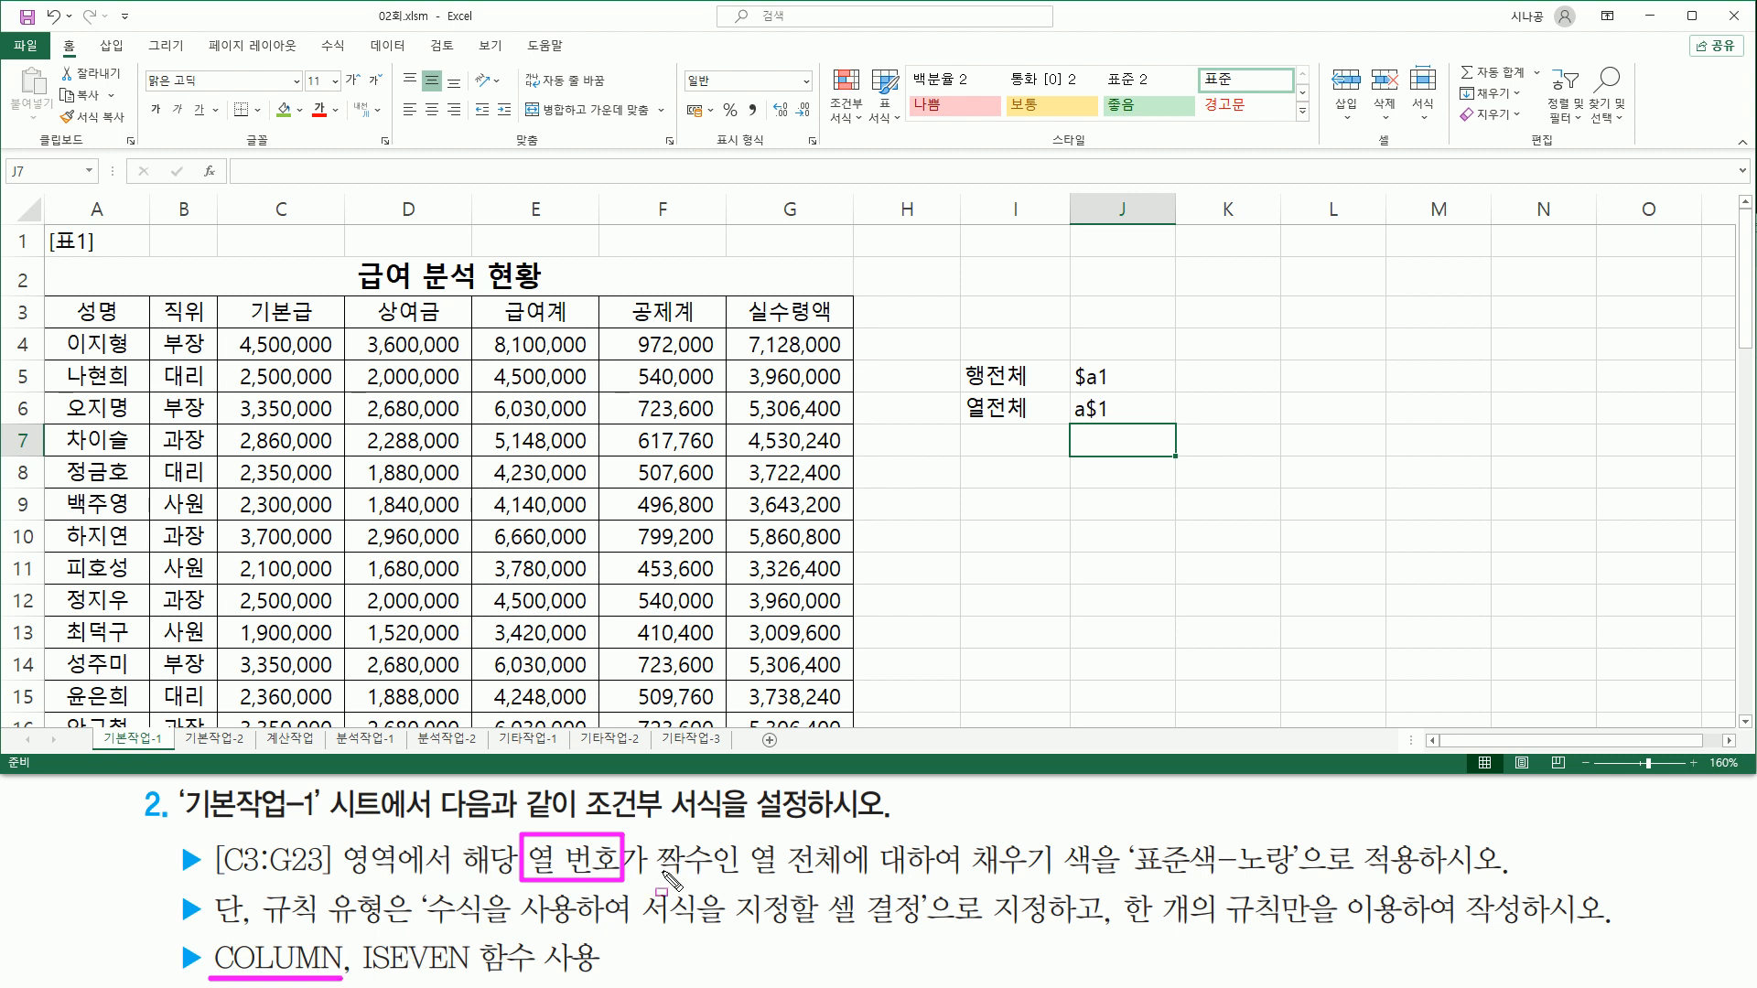
drag(655, 877, 719, 879)
mouse_move(355, 931)
mouse_down()
mouse_move(449, 984)
mouse_move(475, 978)
mouse_up()
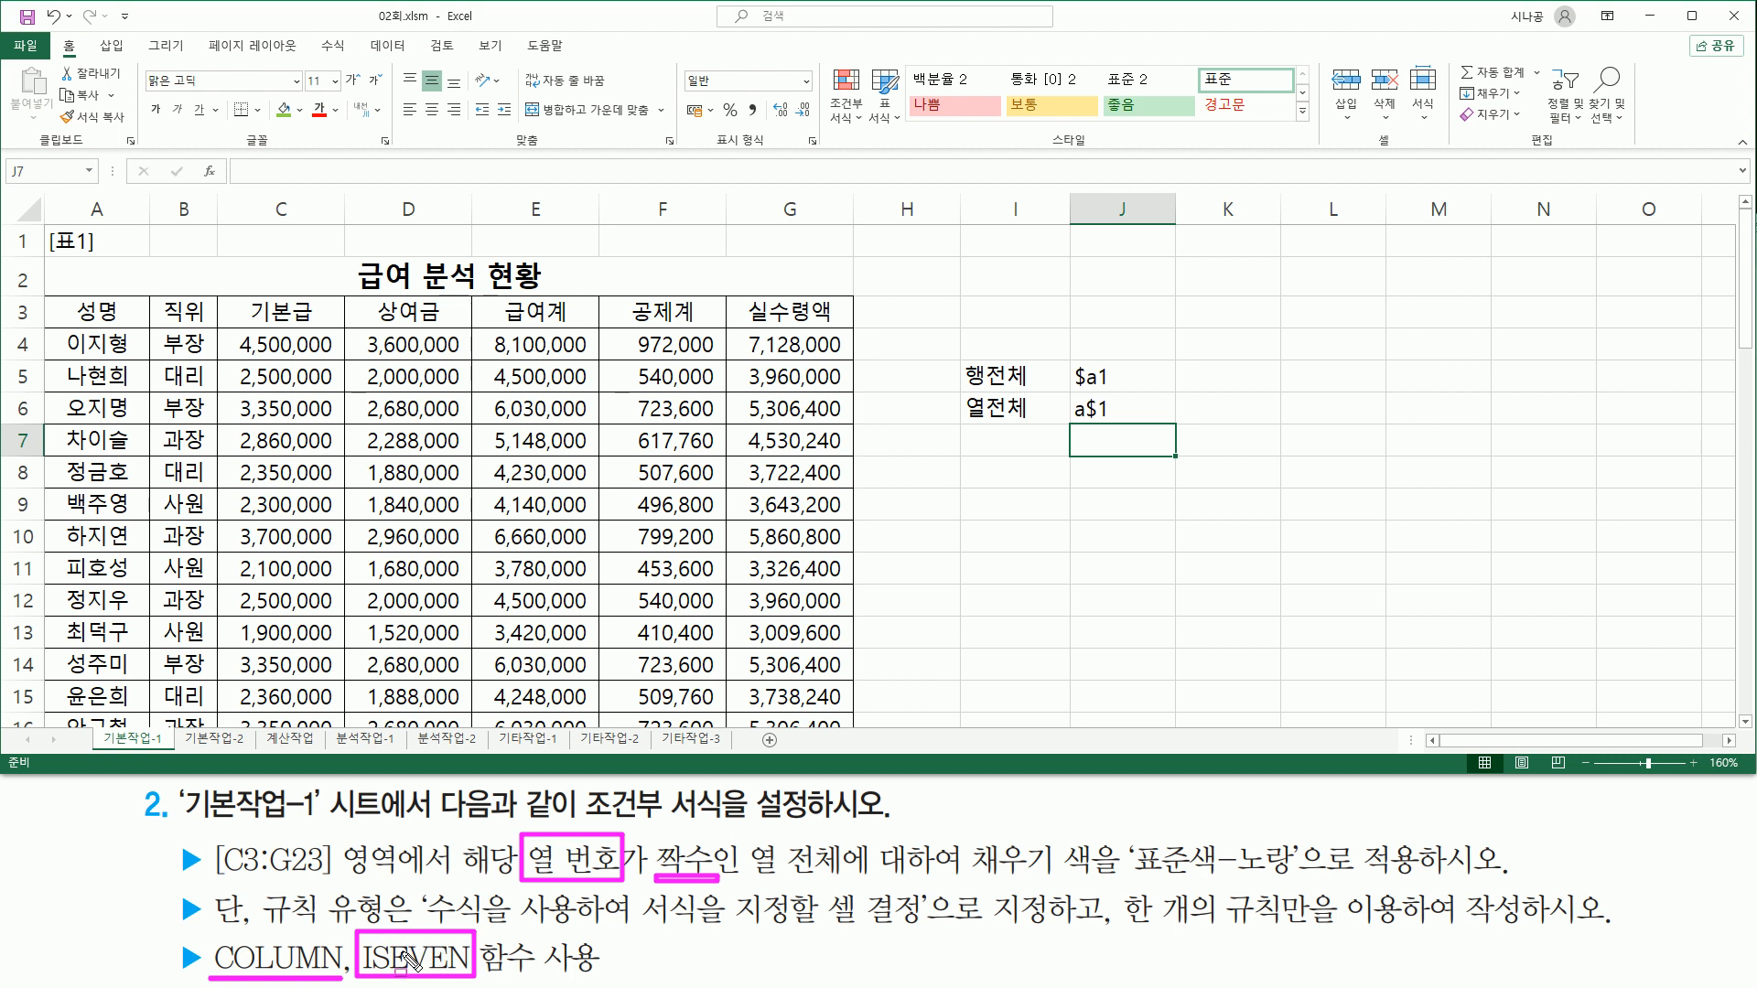
key(Escape)
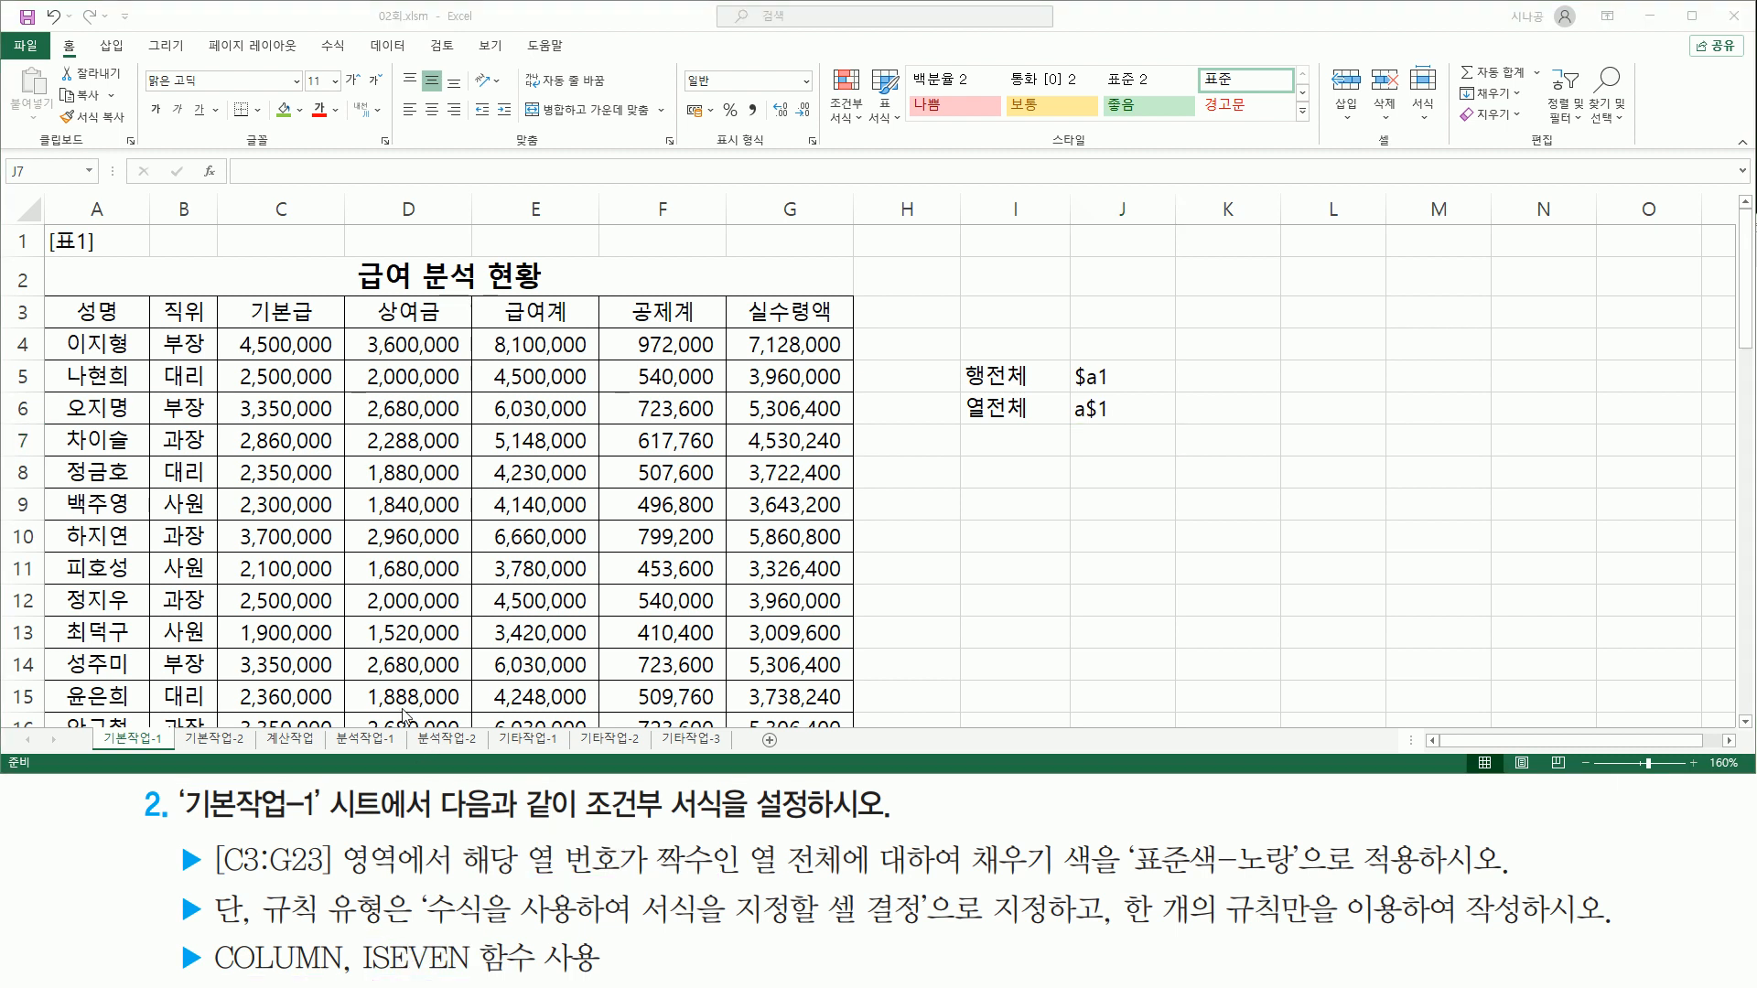
mouse_move(209, 834)
mouse_down()
mouse_move(306, 890)
mouse_move(460, 884)
mouse_up()
key(Escape)
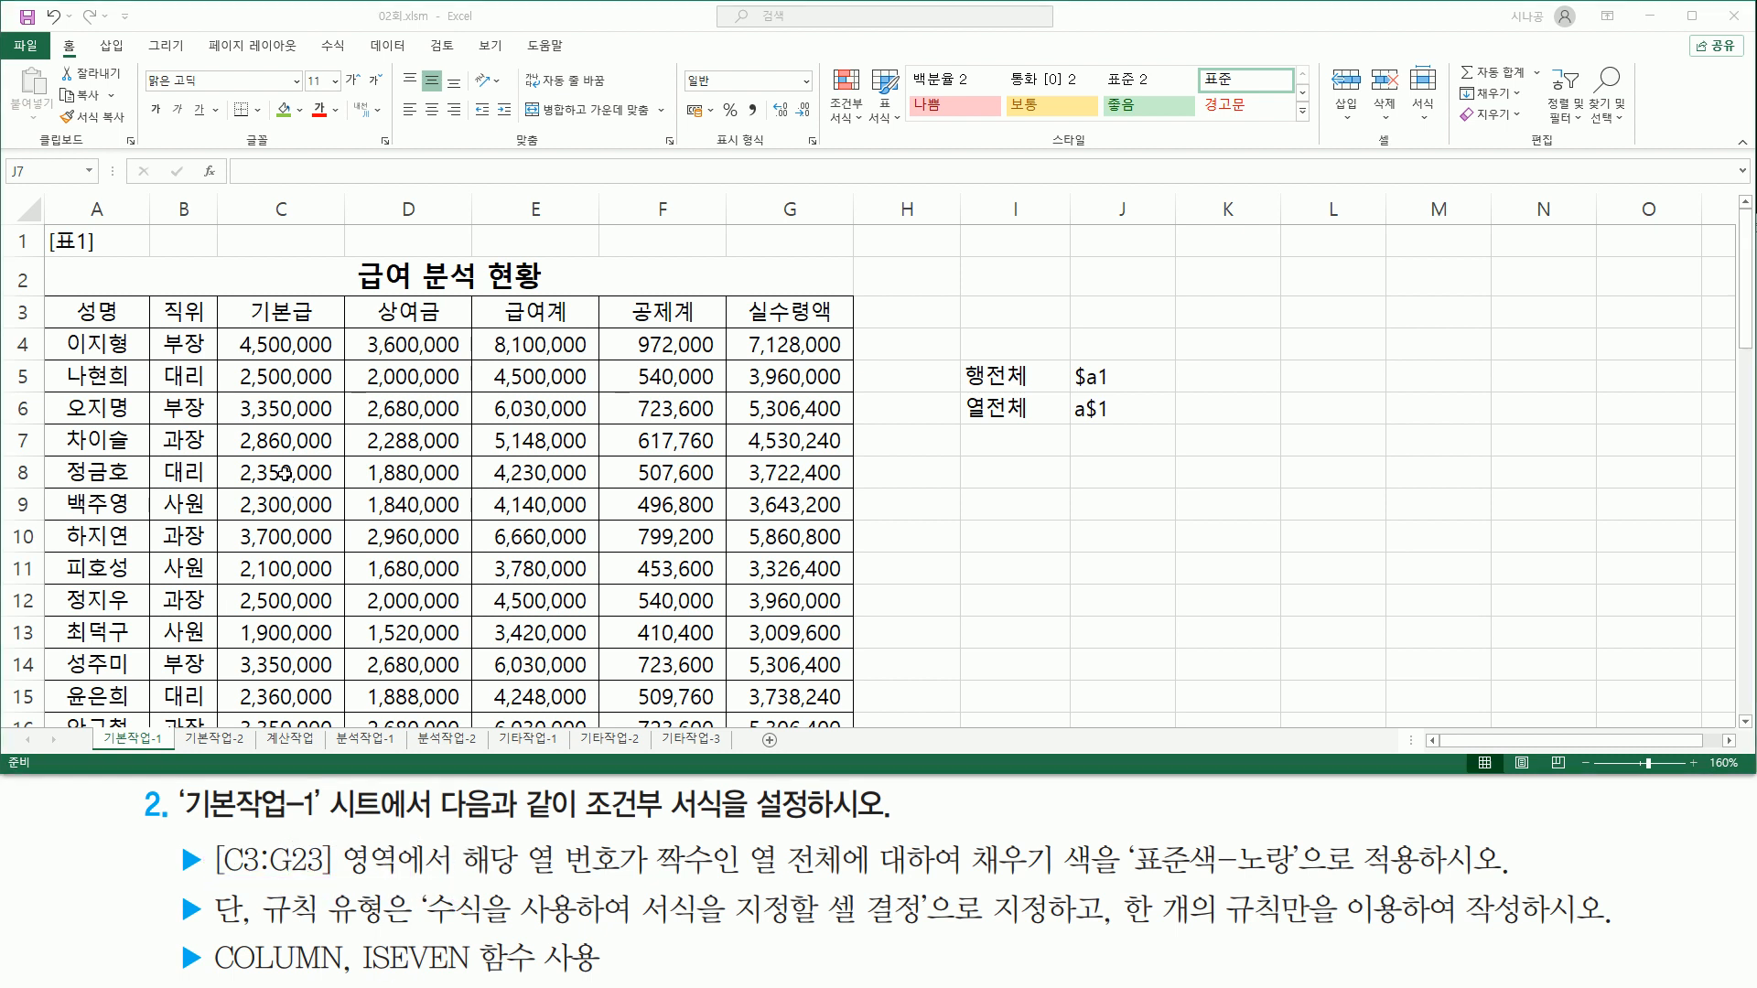
Step: Select C3:G23 and start a new conditional formatting rule that uses a formula to determine which cells to format
click(260, 313)
drag(282, 312, 828, 645)
scroll(828, 645, up, 3)
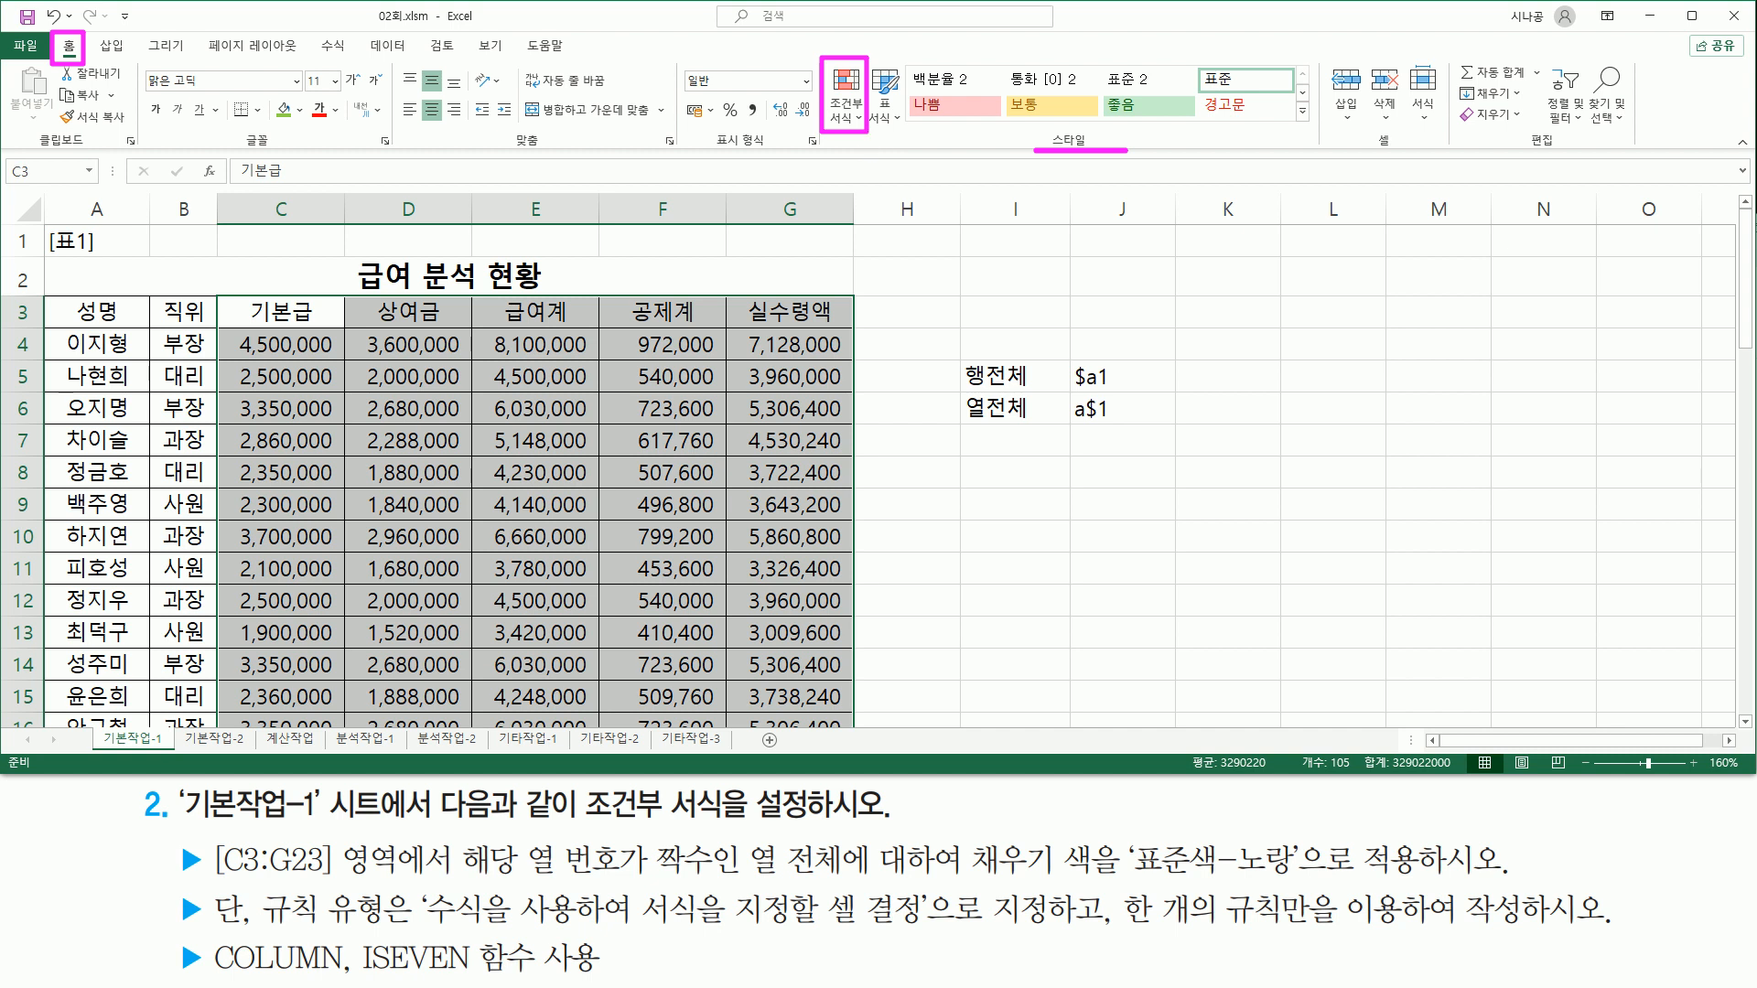
click(846, 112)
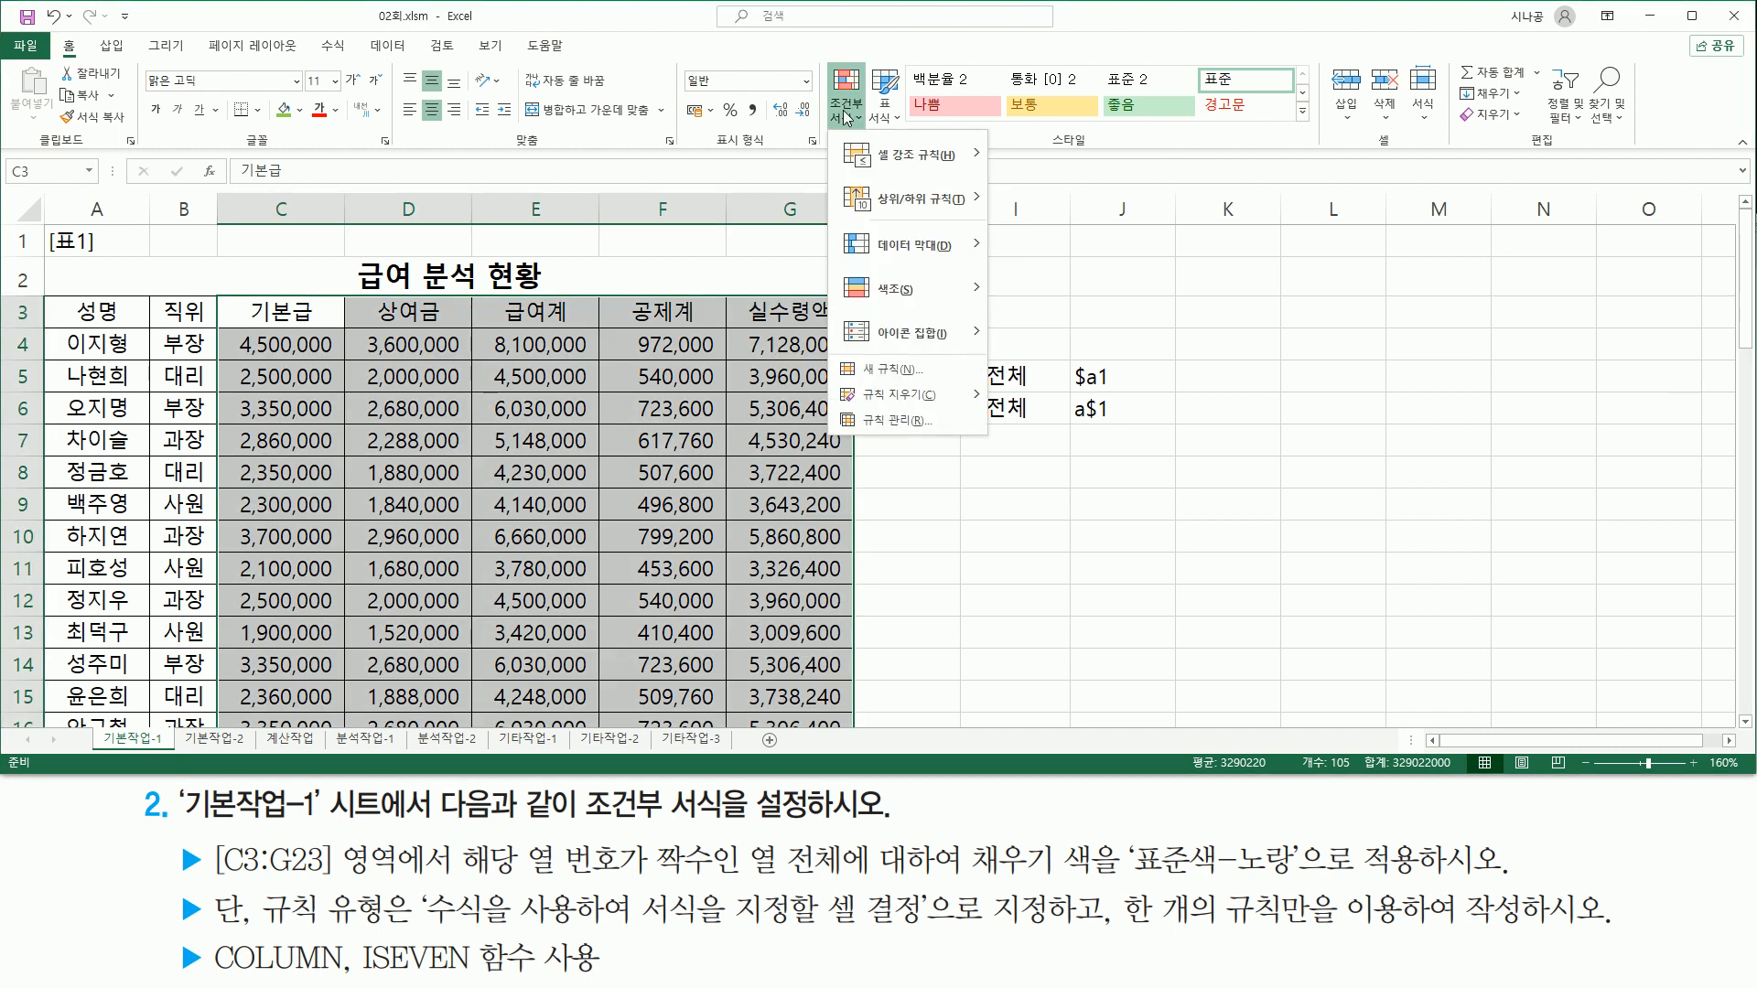
click(894, 370)
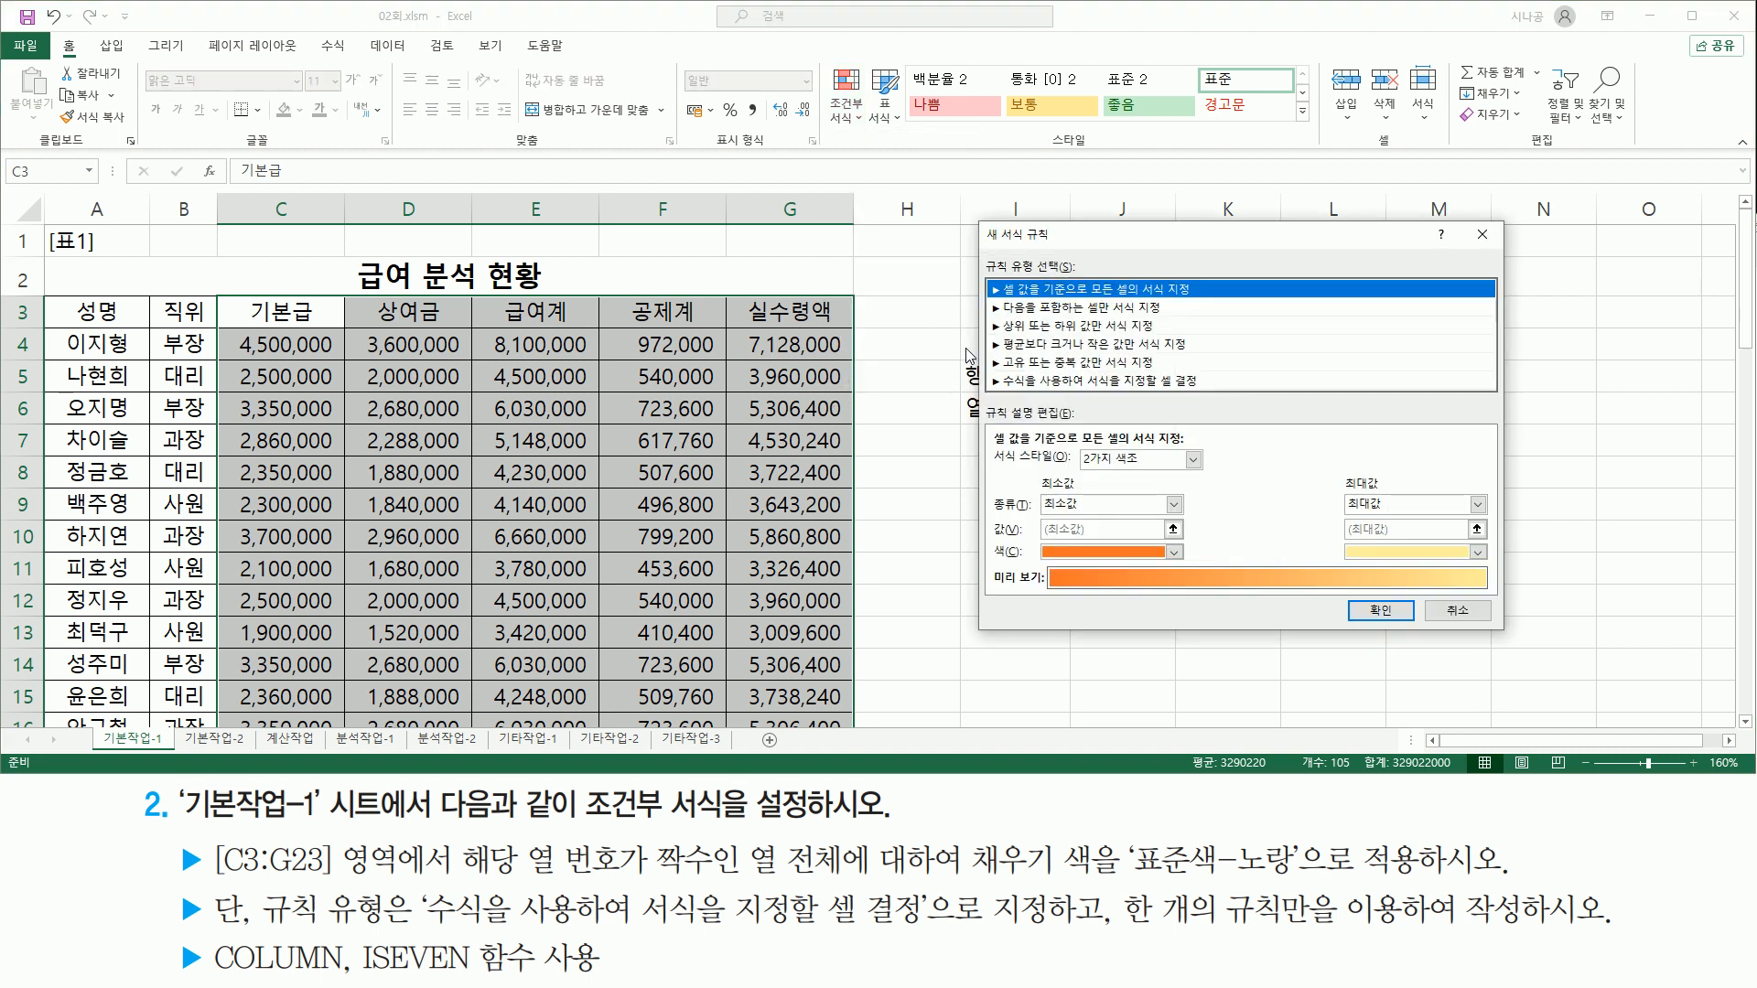
drag(985, 249, 1285, 395)
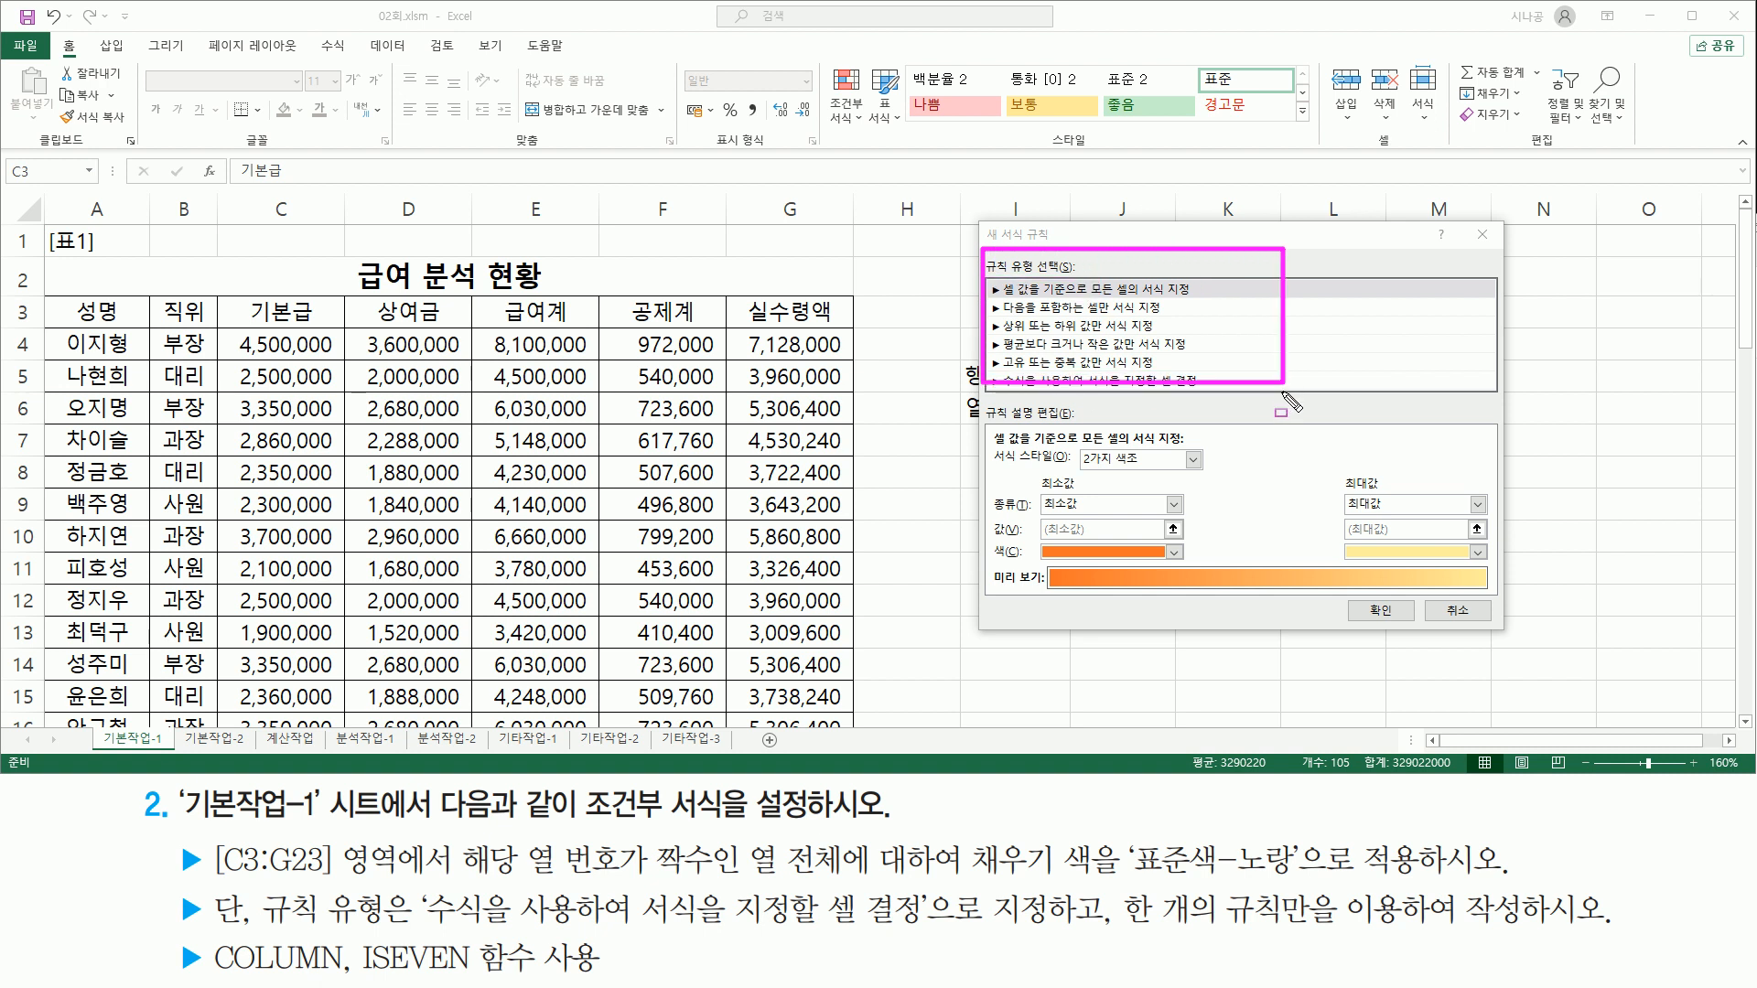
mouse_move(261, 883)
mouse_down()
mouse_move(402, 933)
mouse_move(925, 926)
mouse_up()
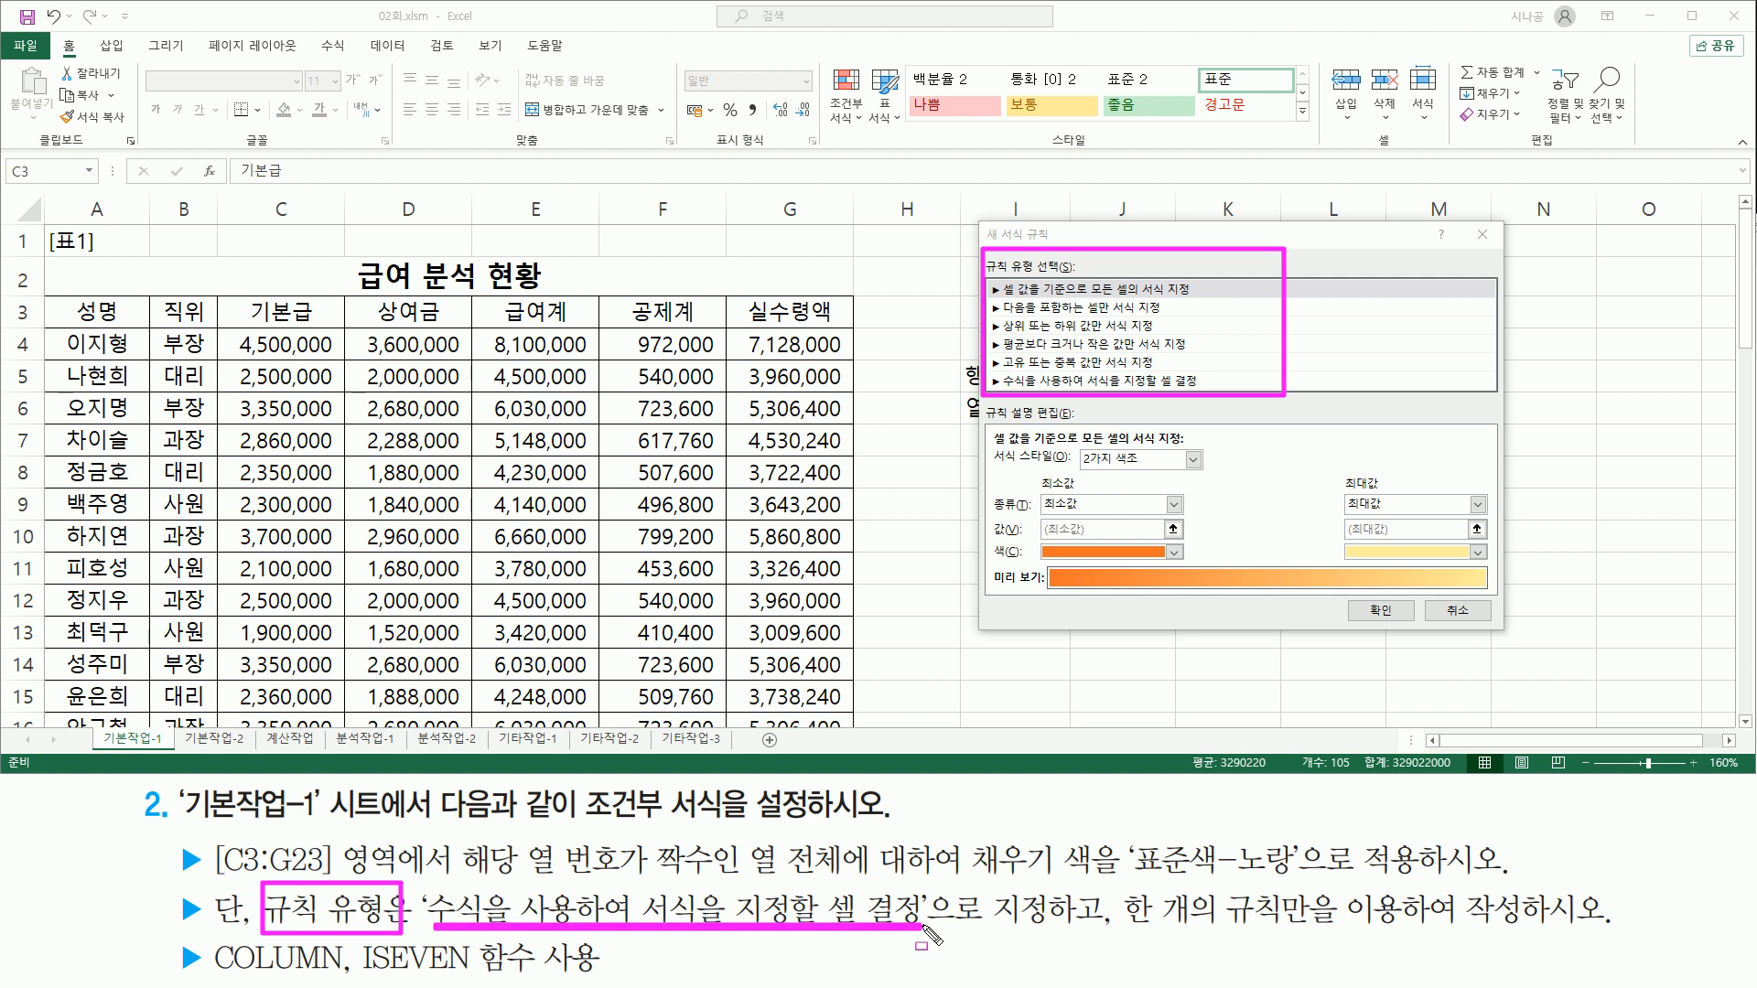
mouse_move(1110, 884)
mouse_down()
mouse_move(1122, 926)
mouse_move(1618, 935)
mouse_up()
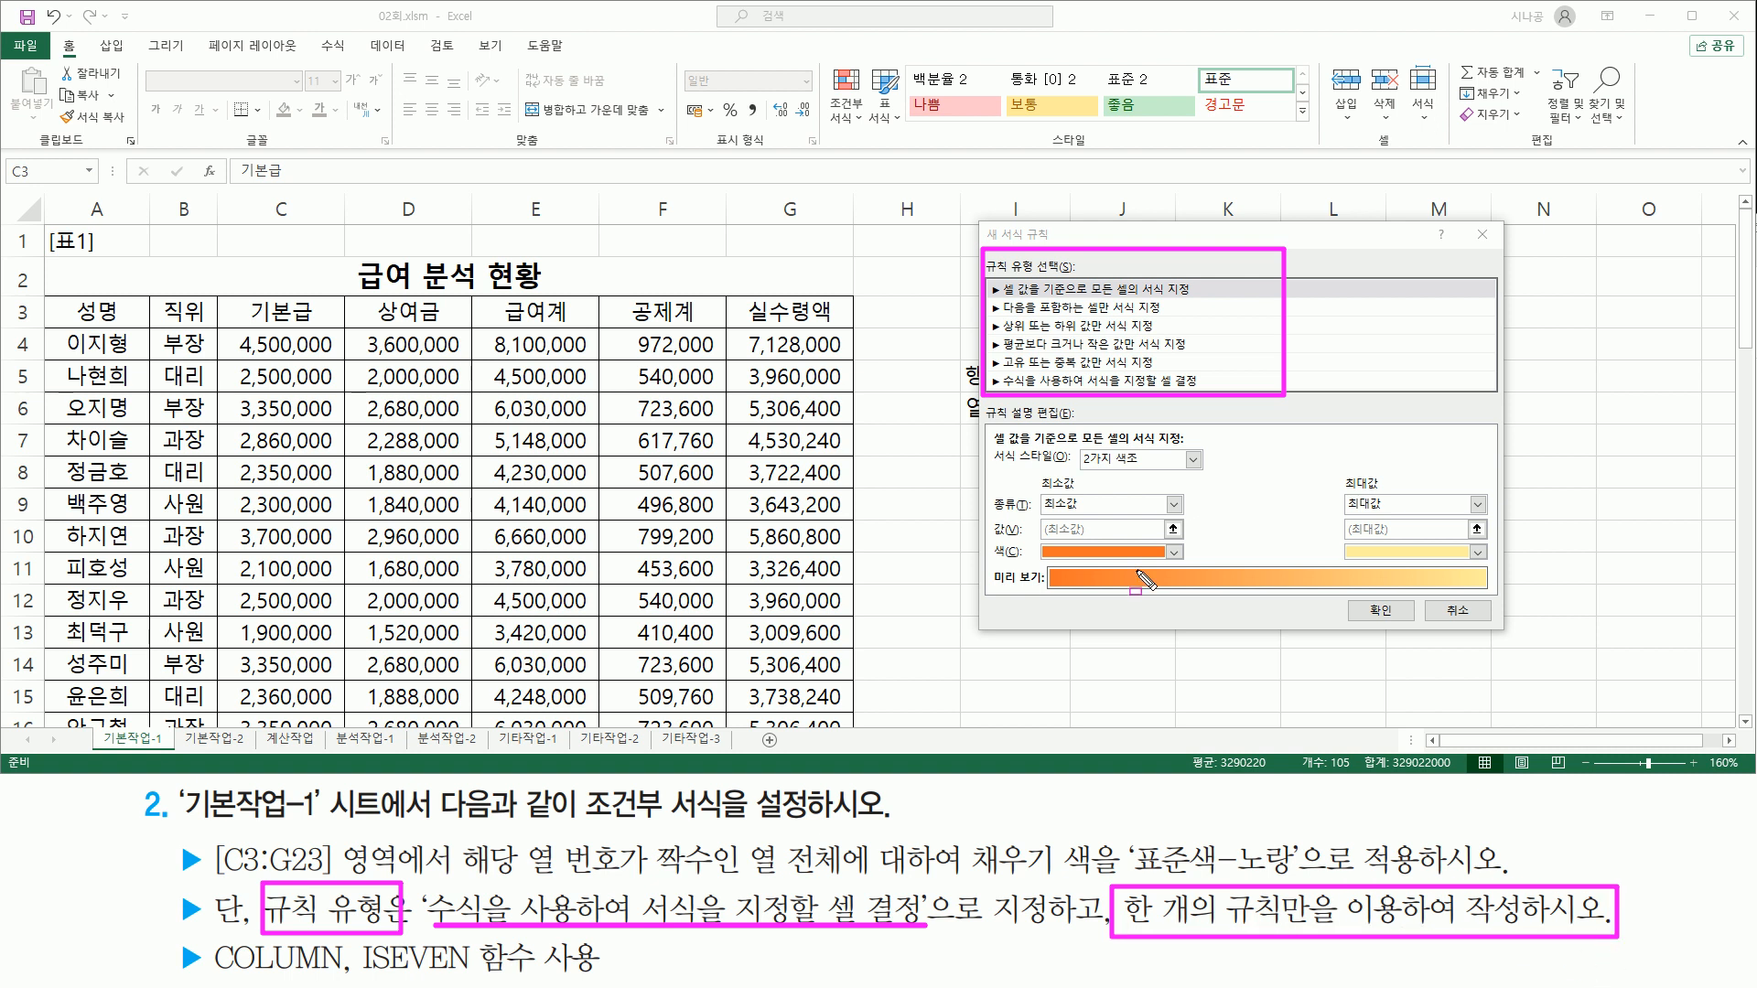
click(1036, 382)
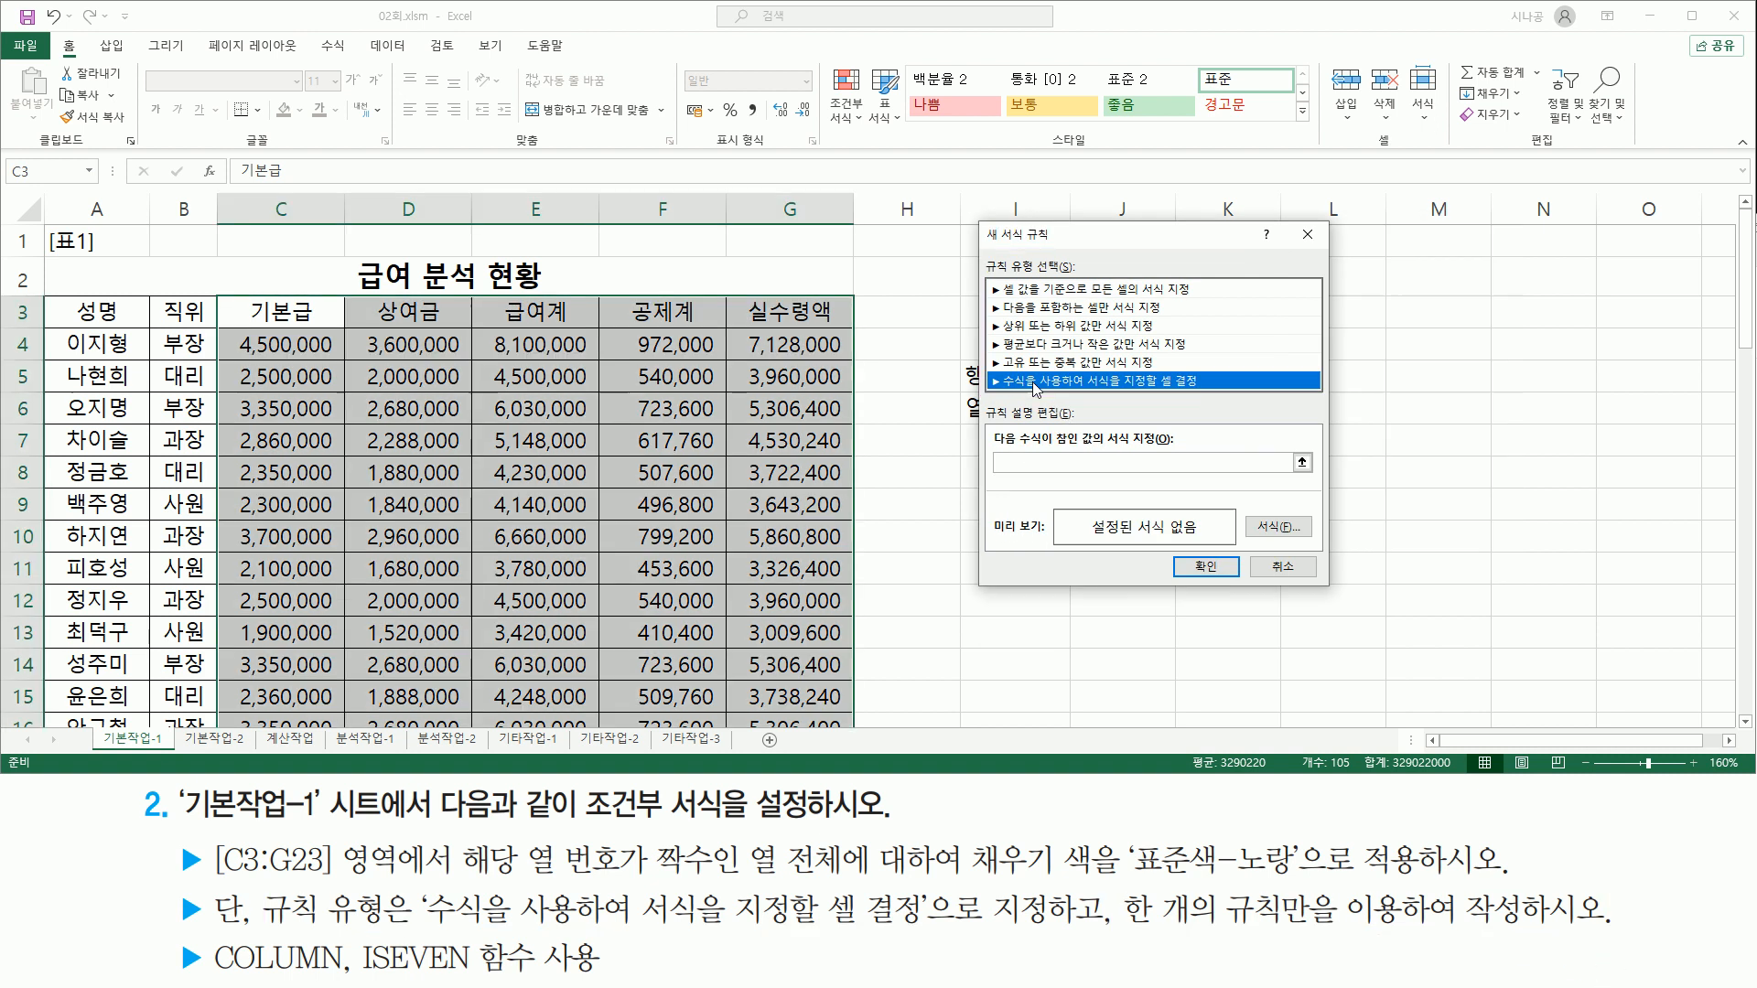
drag(986, 371, 1252, 393)
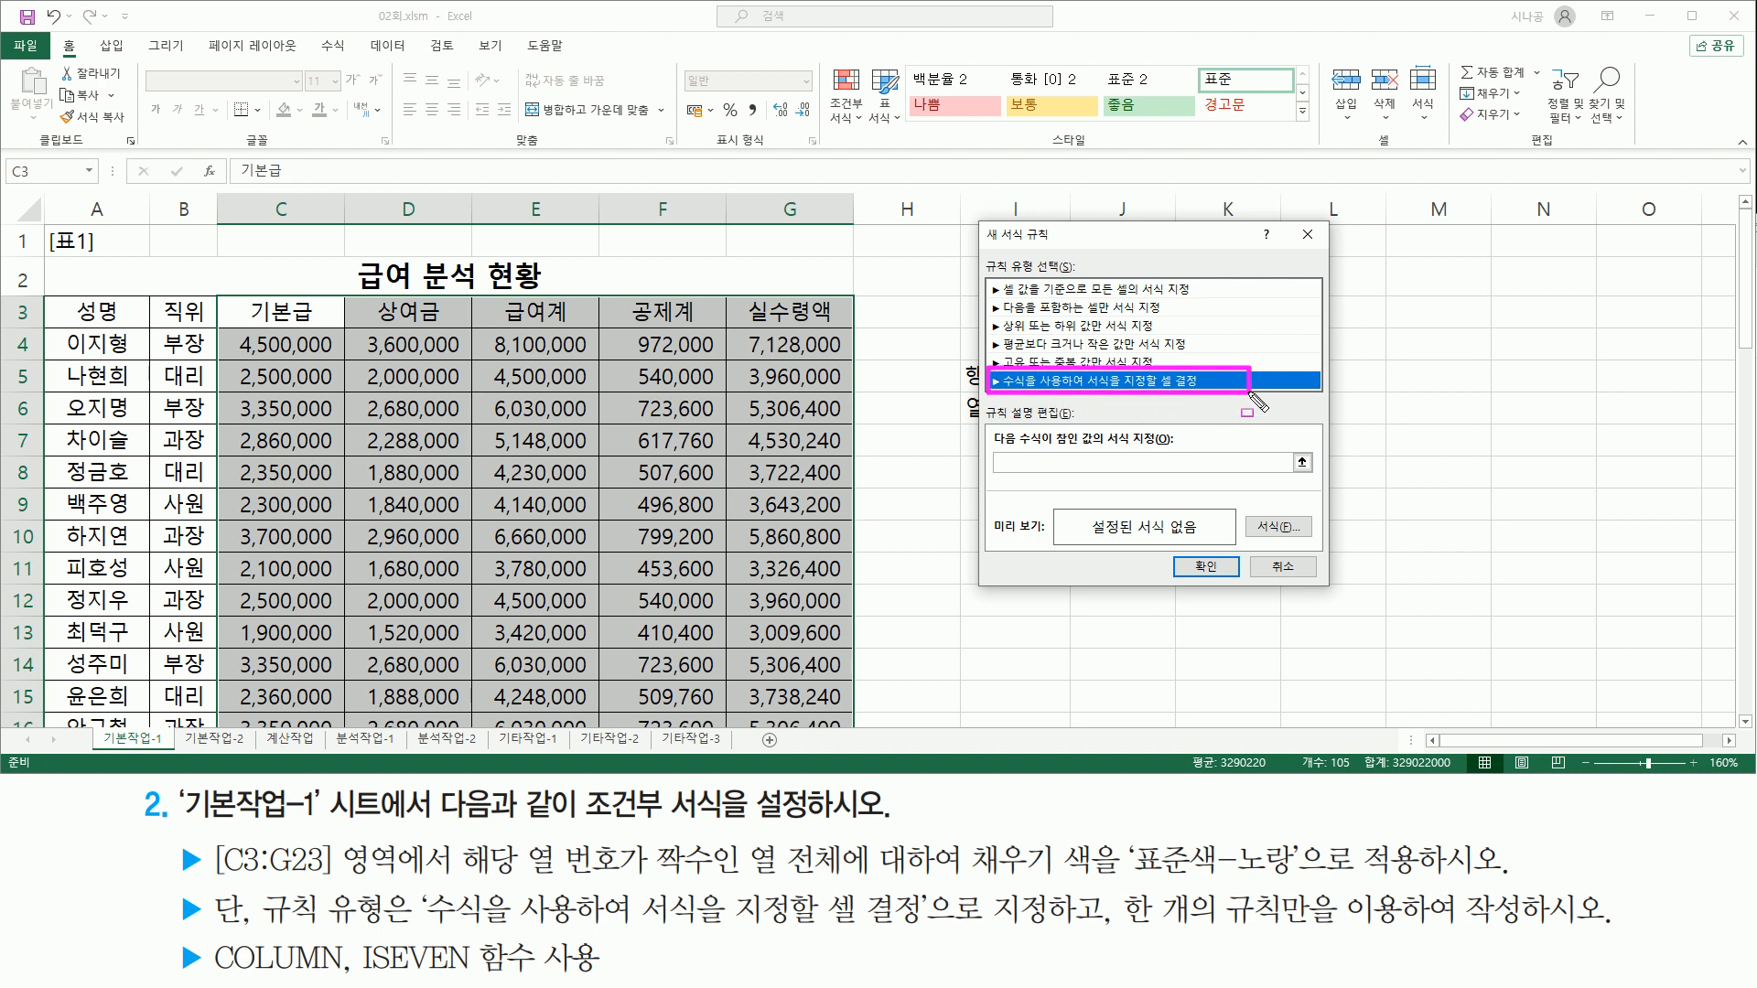
Step: Enter =column() as the rule's formula to get each cell's column number
click(1065, 464)
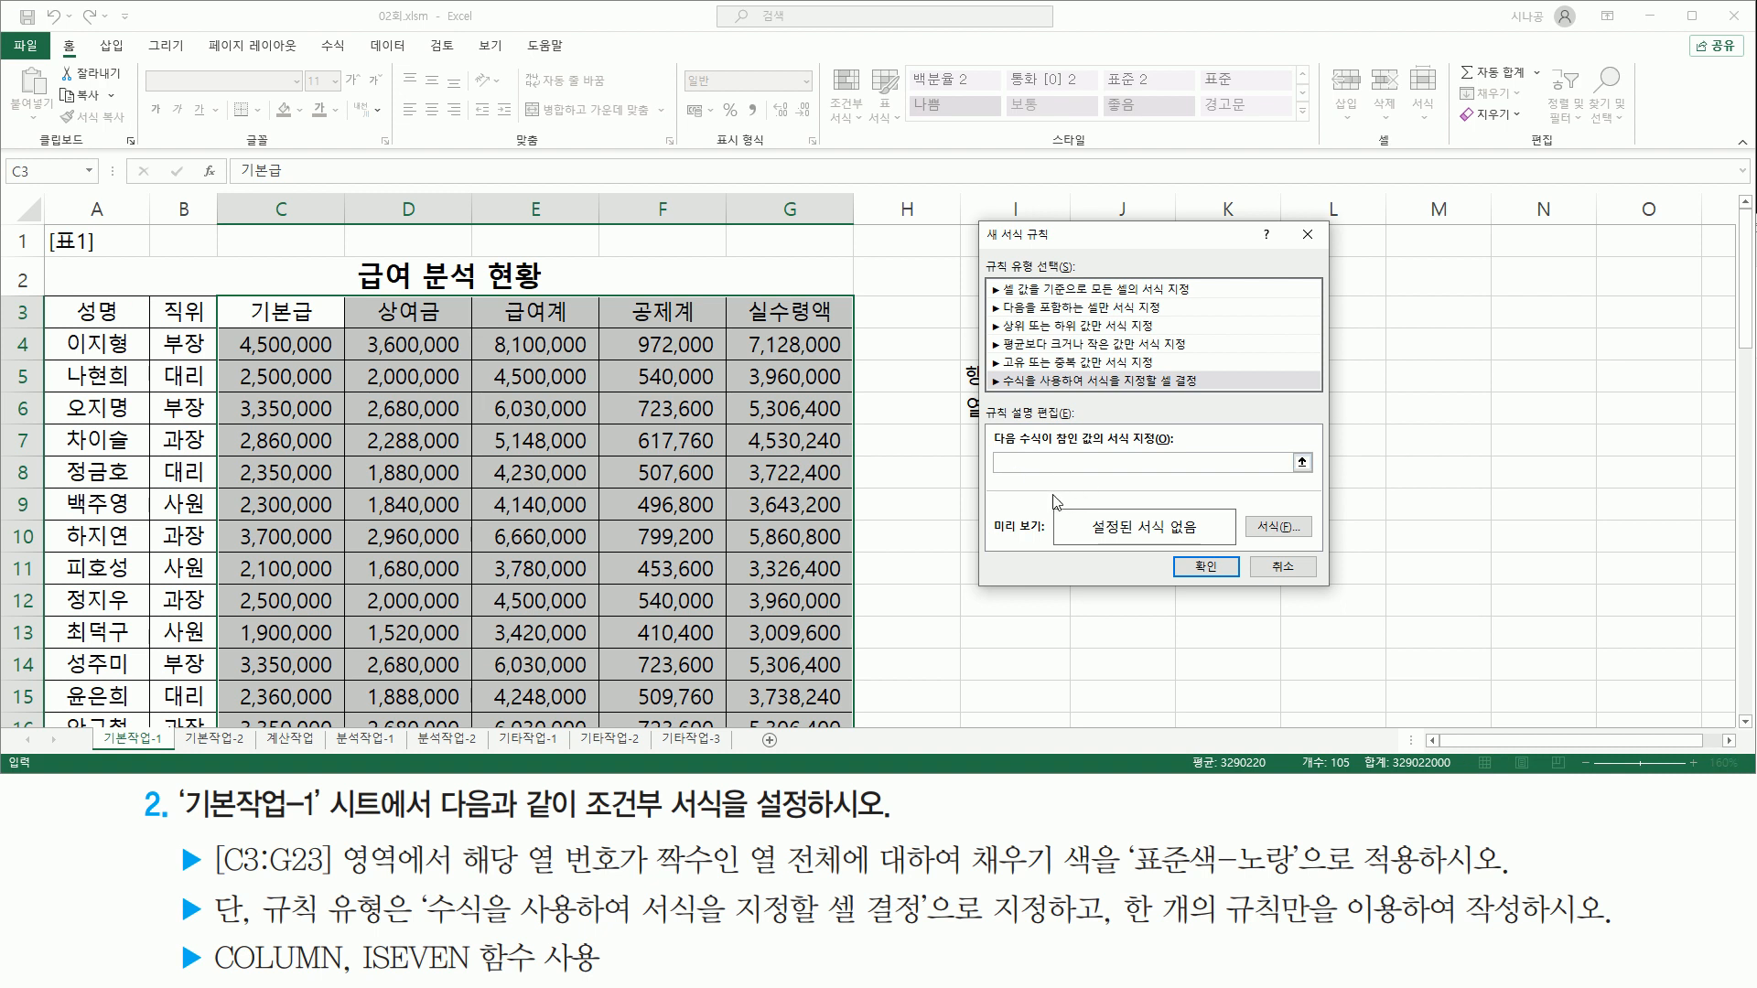
text(=)
text(col)
drag(1002, 475, 1062, 475)
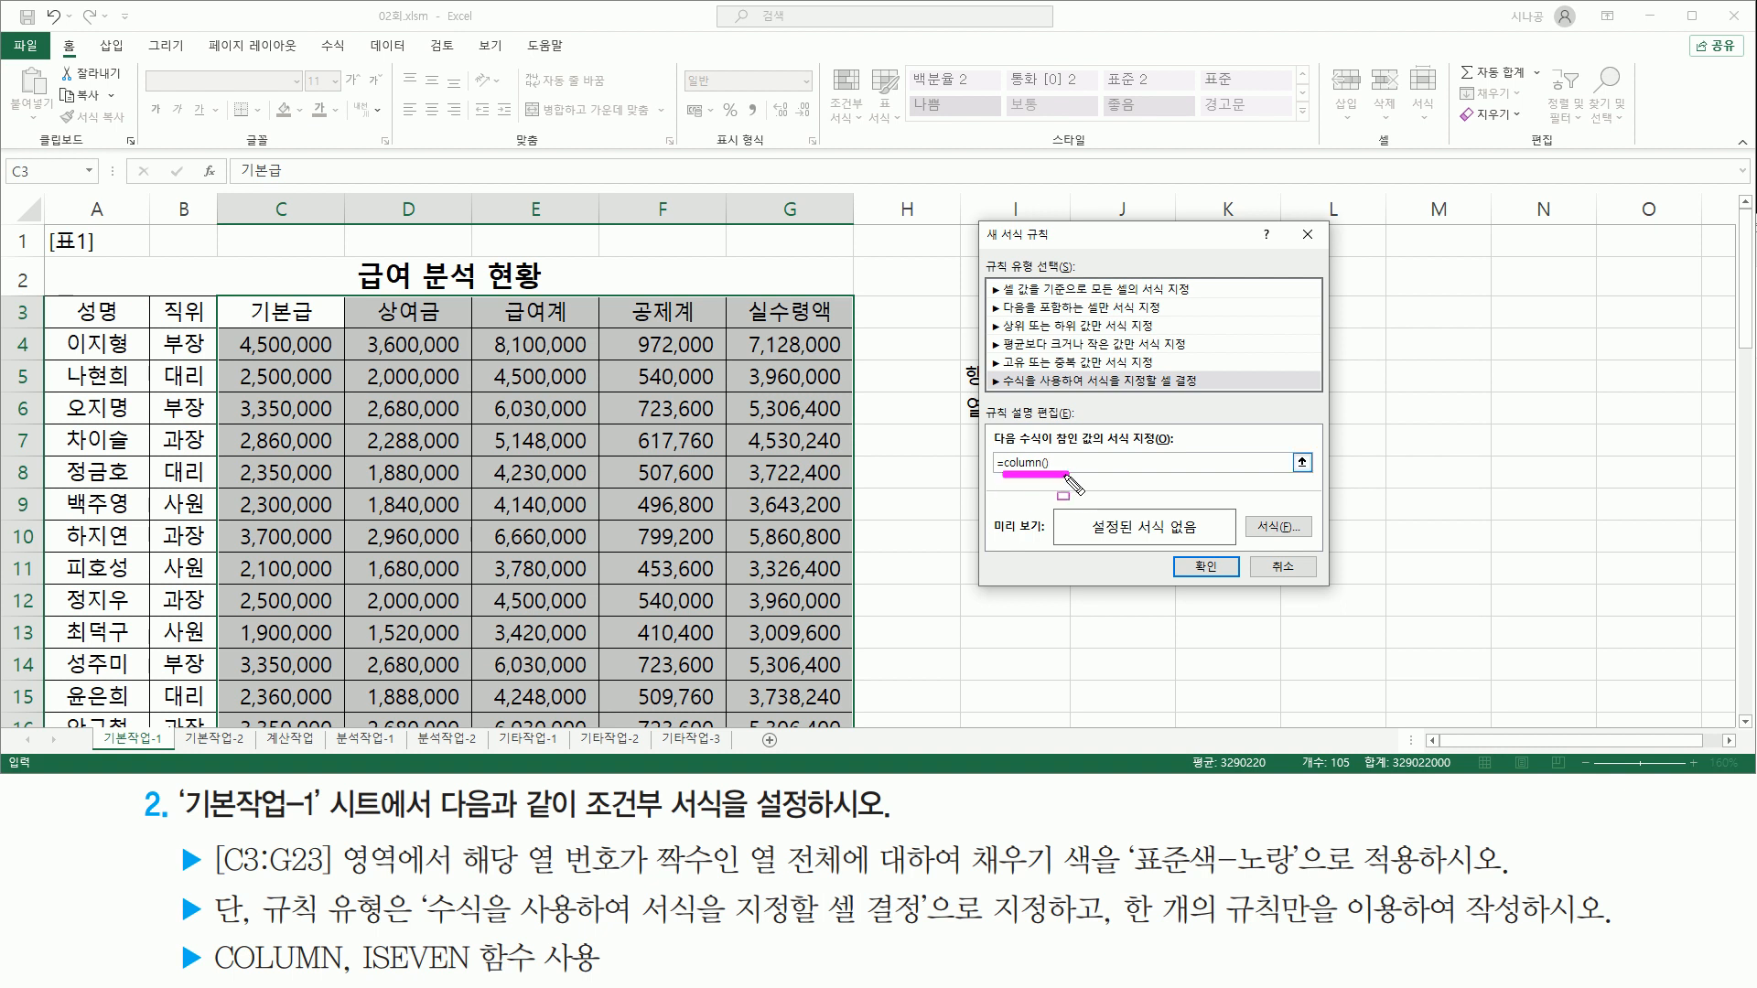
key(Escape)
Step: Wrap the COLUMN function in ISEVEN so the rule's formula reads =iseven( column() )
click(1004, 463)
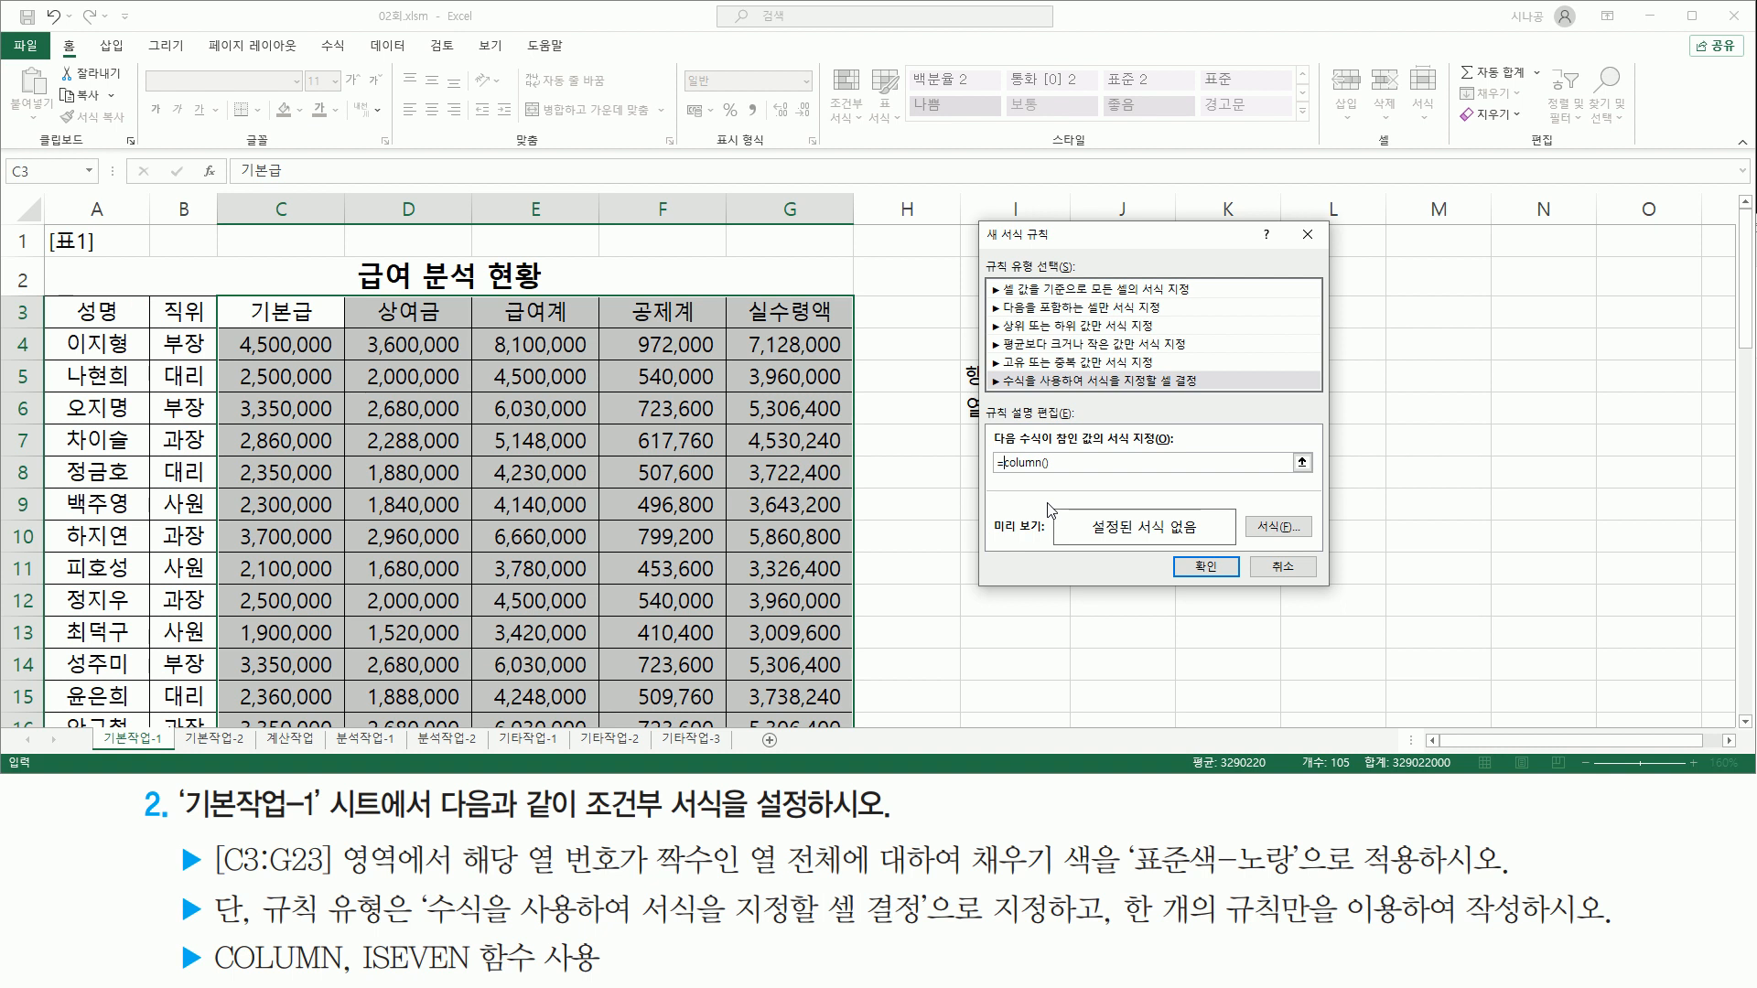
text(iseven(      )
text())
key(BackSpace)
key(BackSpace)
key(BackSpace)
key(BackSpace)
key(BackSpace)
key(BackSpace)
key(BackSpace)
key(BackSpace)
key(BackSpace)
key(BackSpace)
key(BackSpace)
key(BackSpace)
key(BackSpace)
key(BackSpace)
text(isen)
key(BackSpace)
text(ven()
click(1171, 462)
key(ctrl+2)
drag(999, 474, 1113, 473)
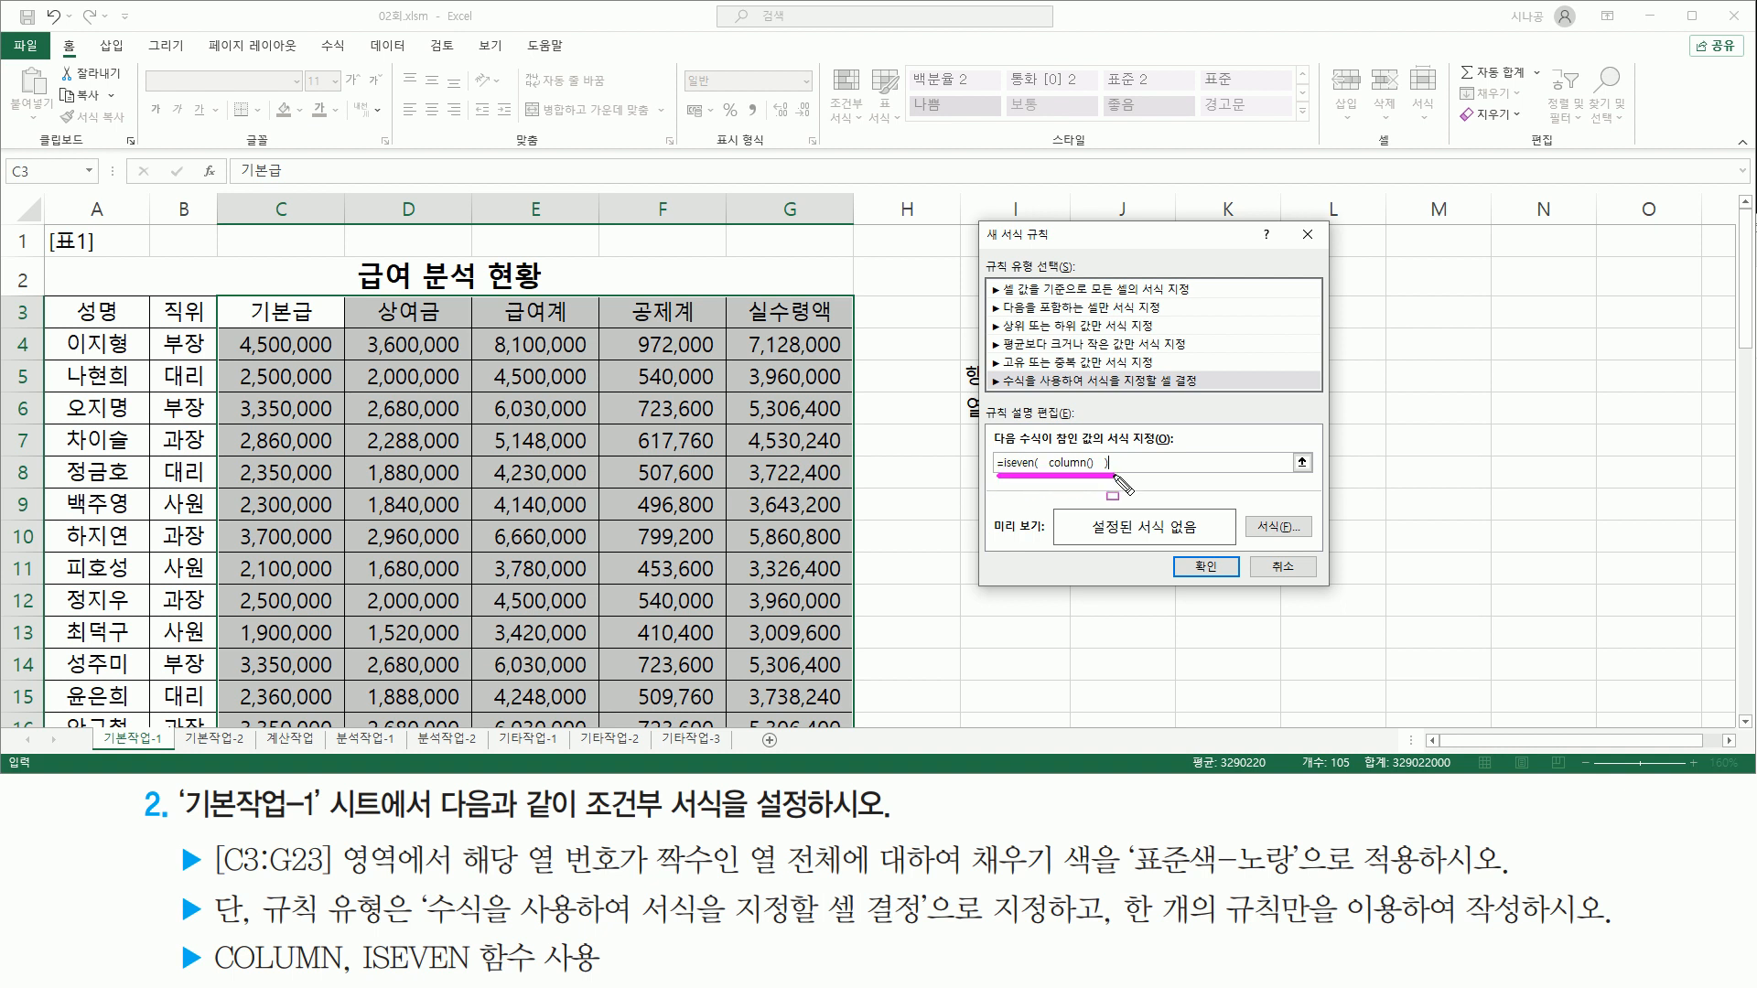
key(Escape)
click(1153, 464)
Step: Open the fill settings of the new rule's cell format
mouse_move(966, 834)
mouse_down()
mouse_move(1096, 882)
mouse_move(1350, 882)
mouse_up()
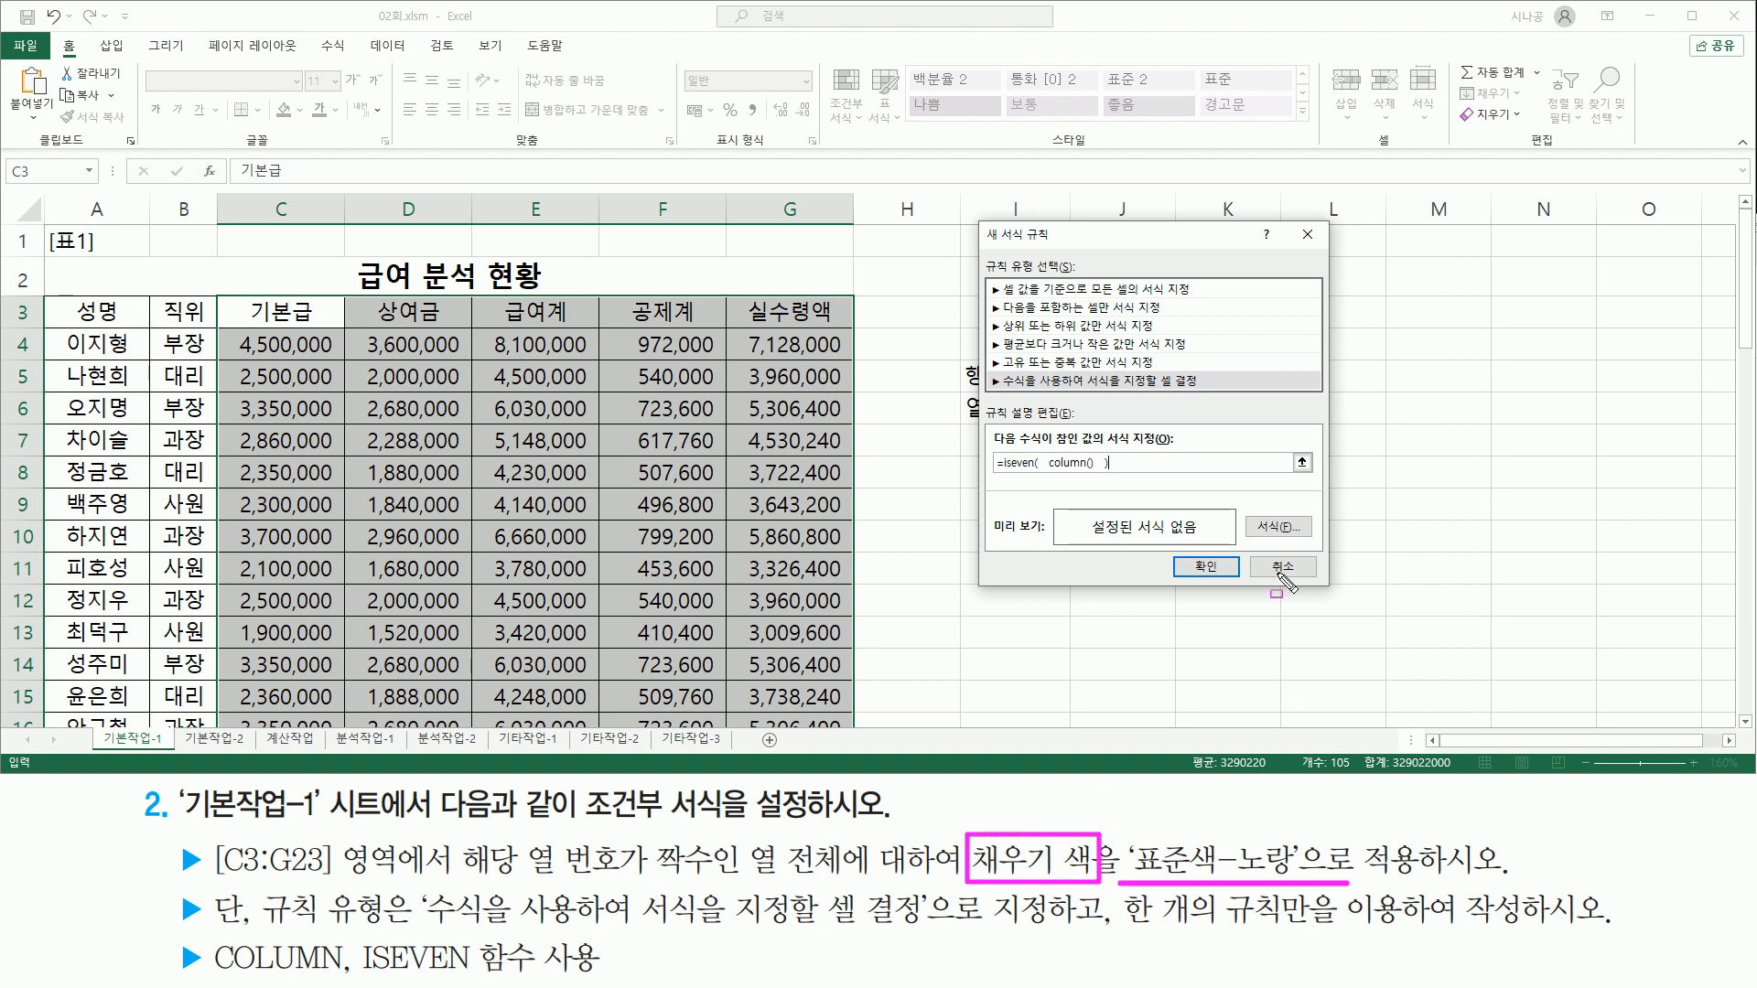
drag(1244, 512, 1316, 547)
key(Escape)
click(1284, 531)
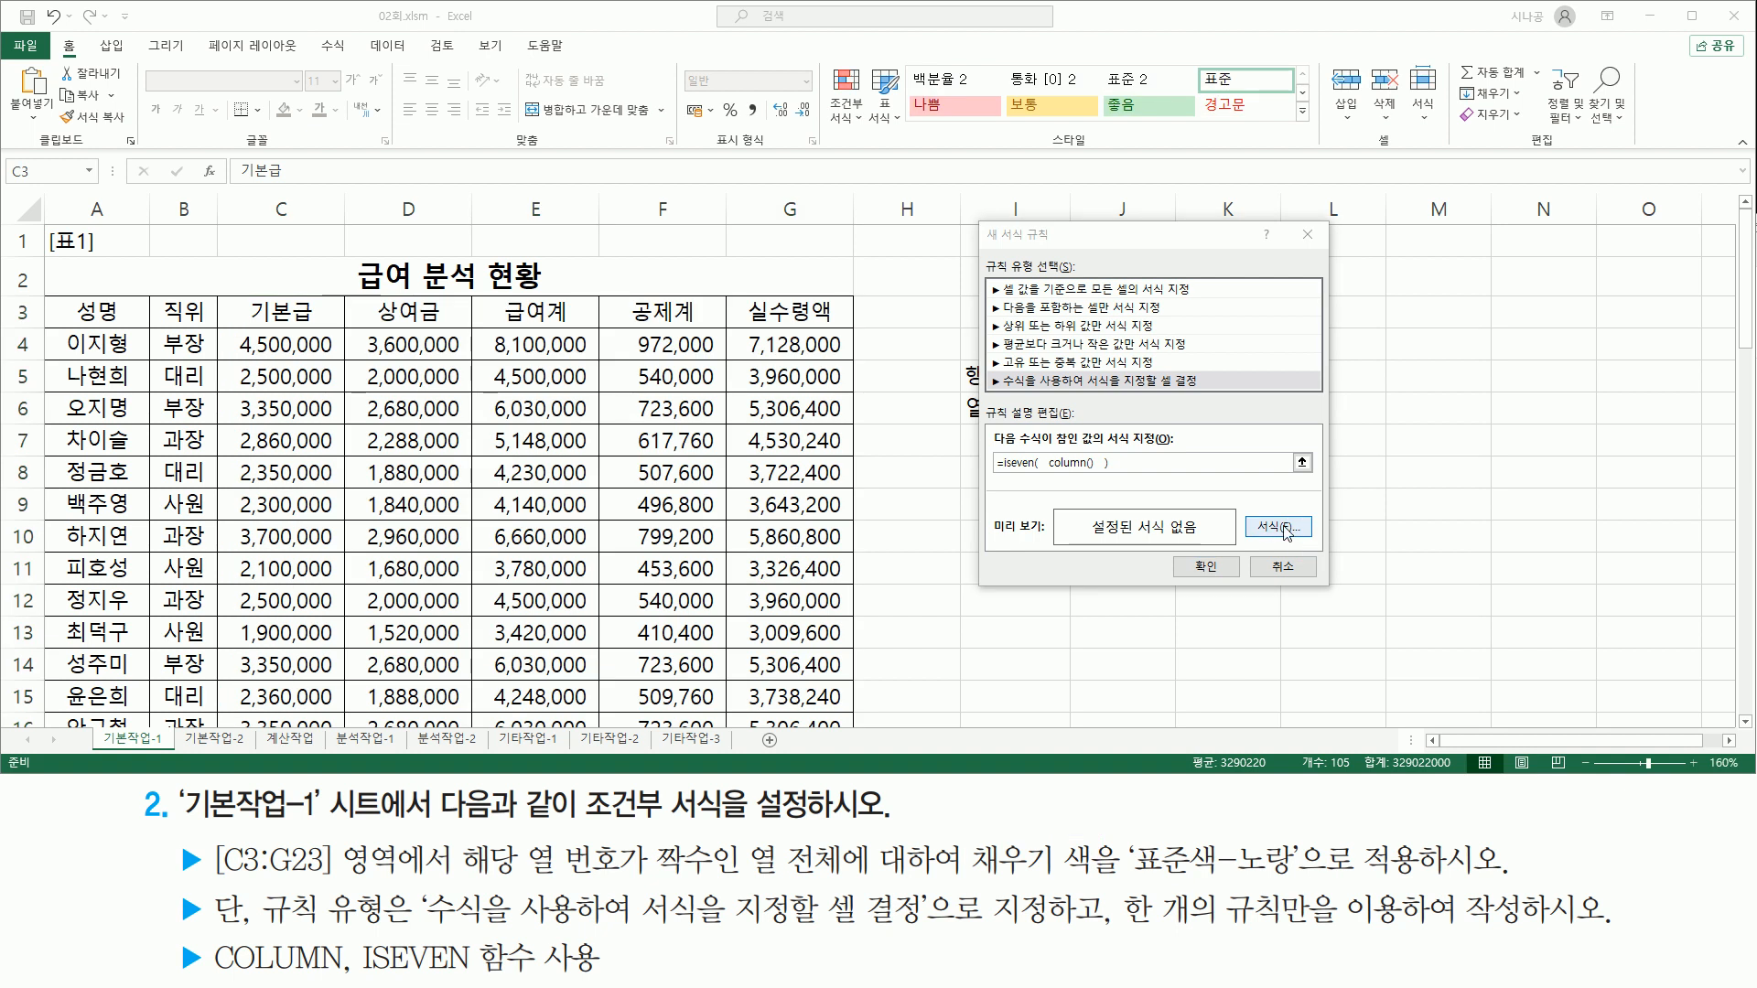
key(ctrl+2)
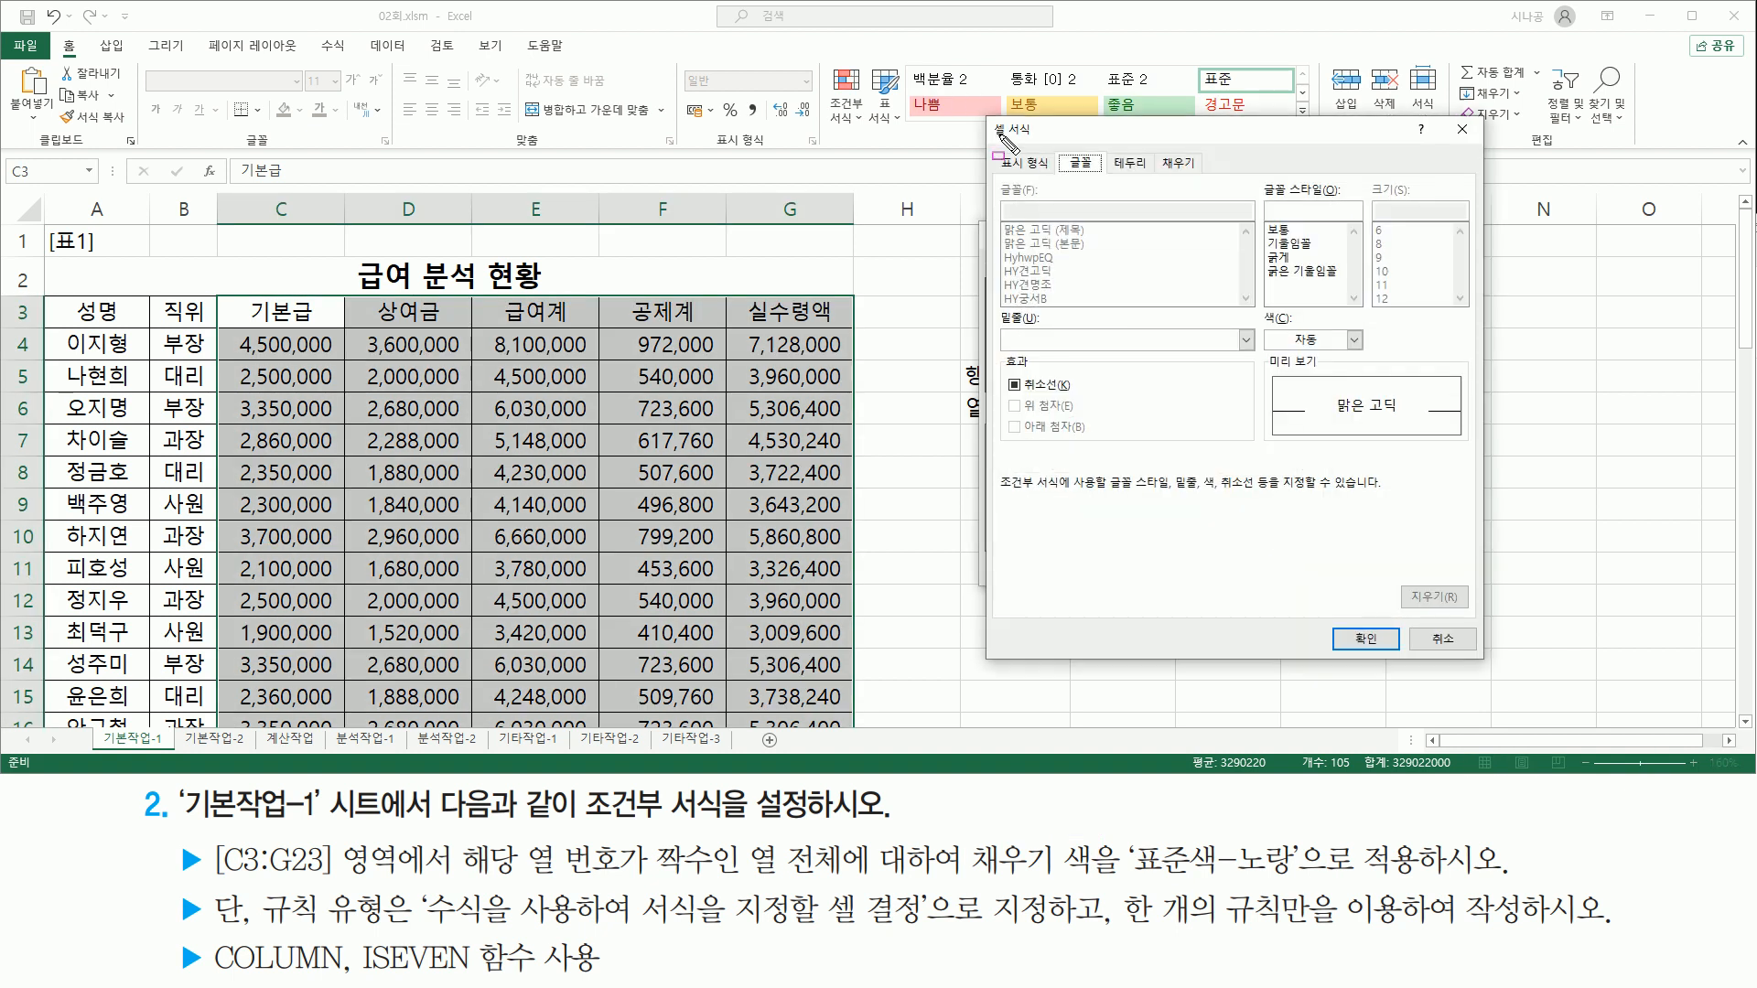
drag(987, 113, 1482, 661)
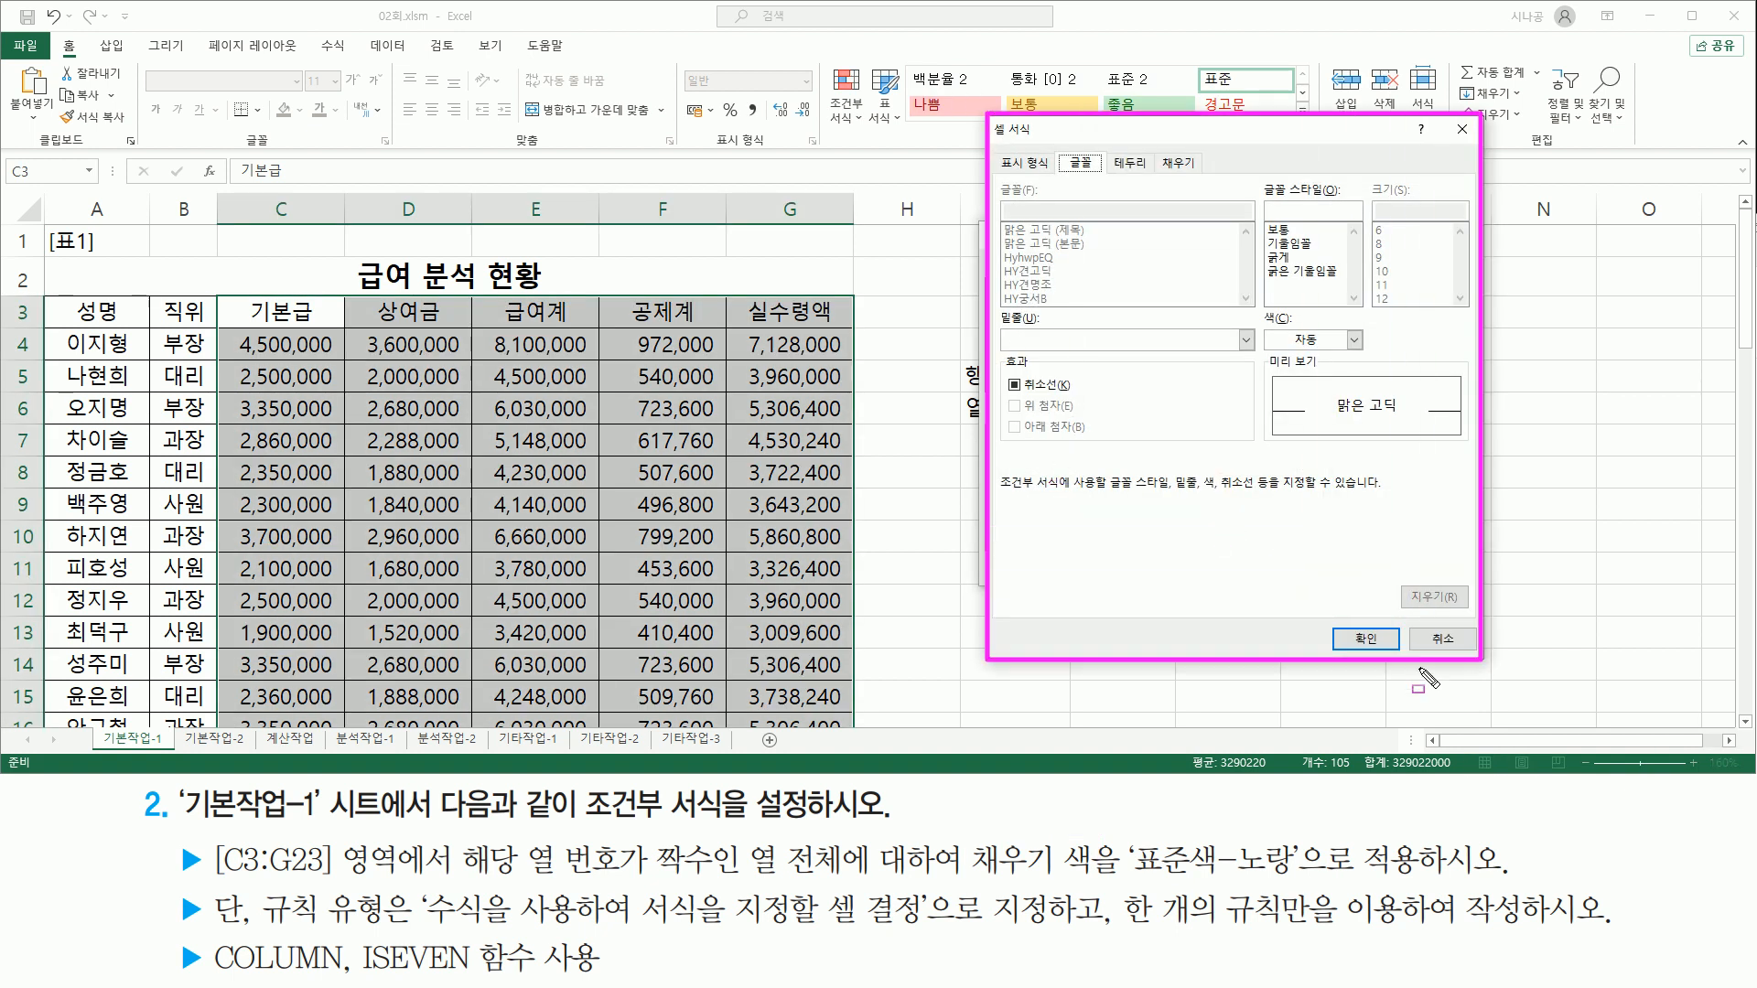
mouse_move(972, 833)
mouse_down()
mouse_move(1135, 906)
mouse_move(1104, 886)
mouse_up()
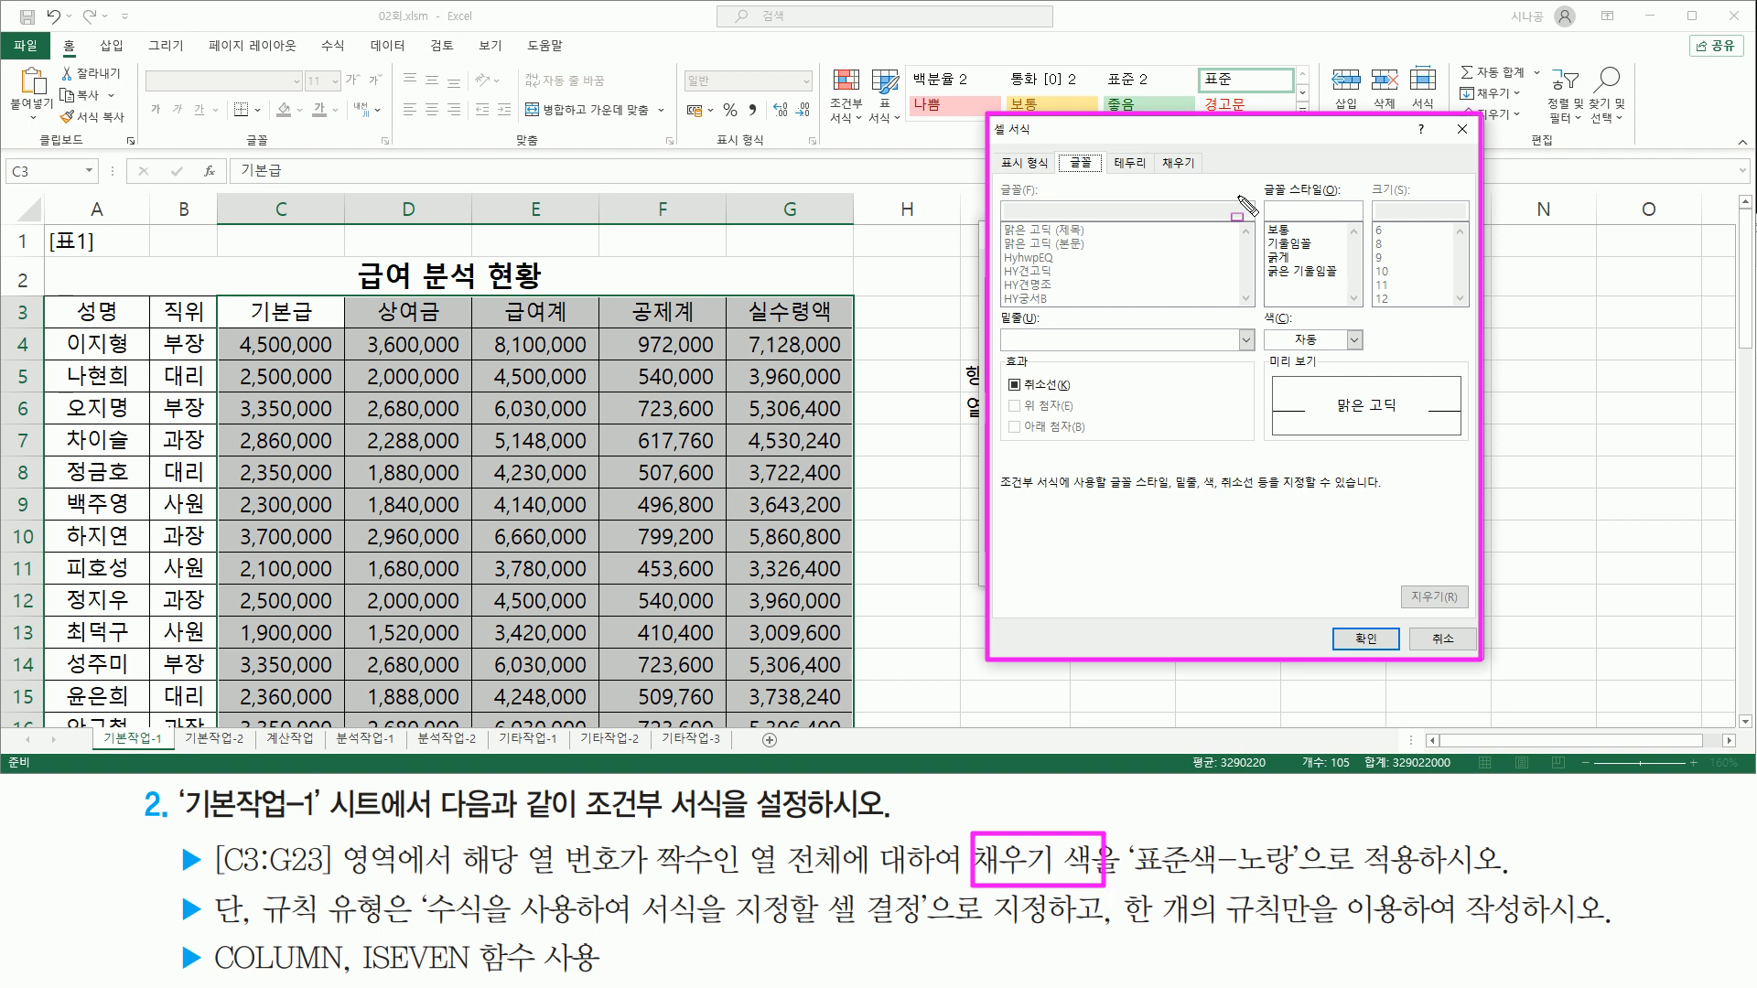
drag(1154, 147, 1201, 174)
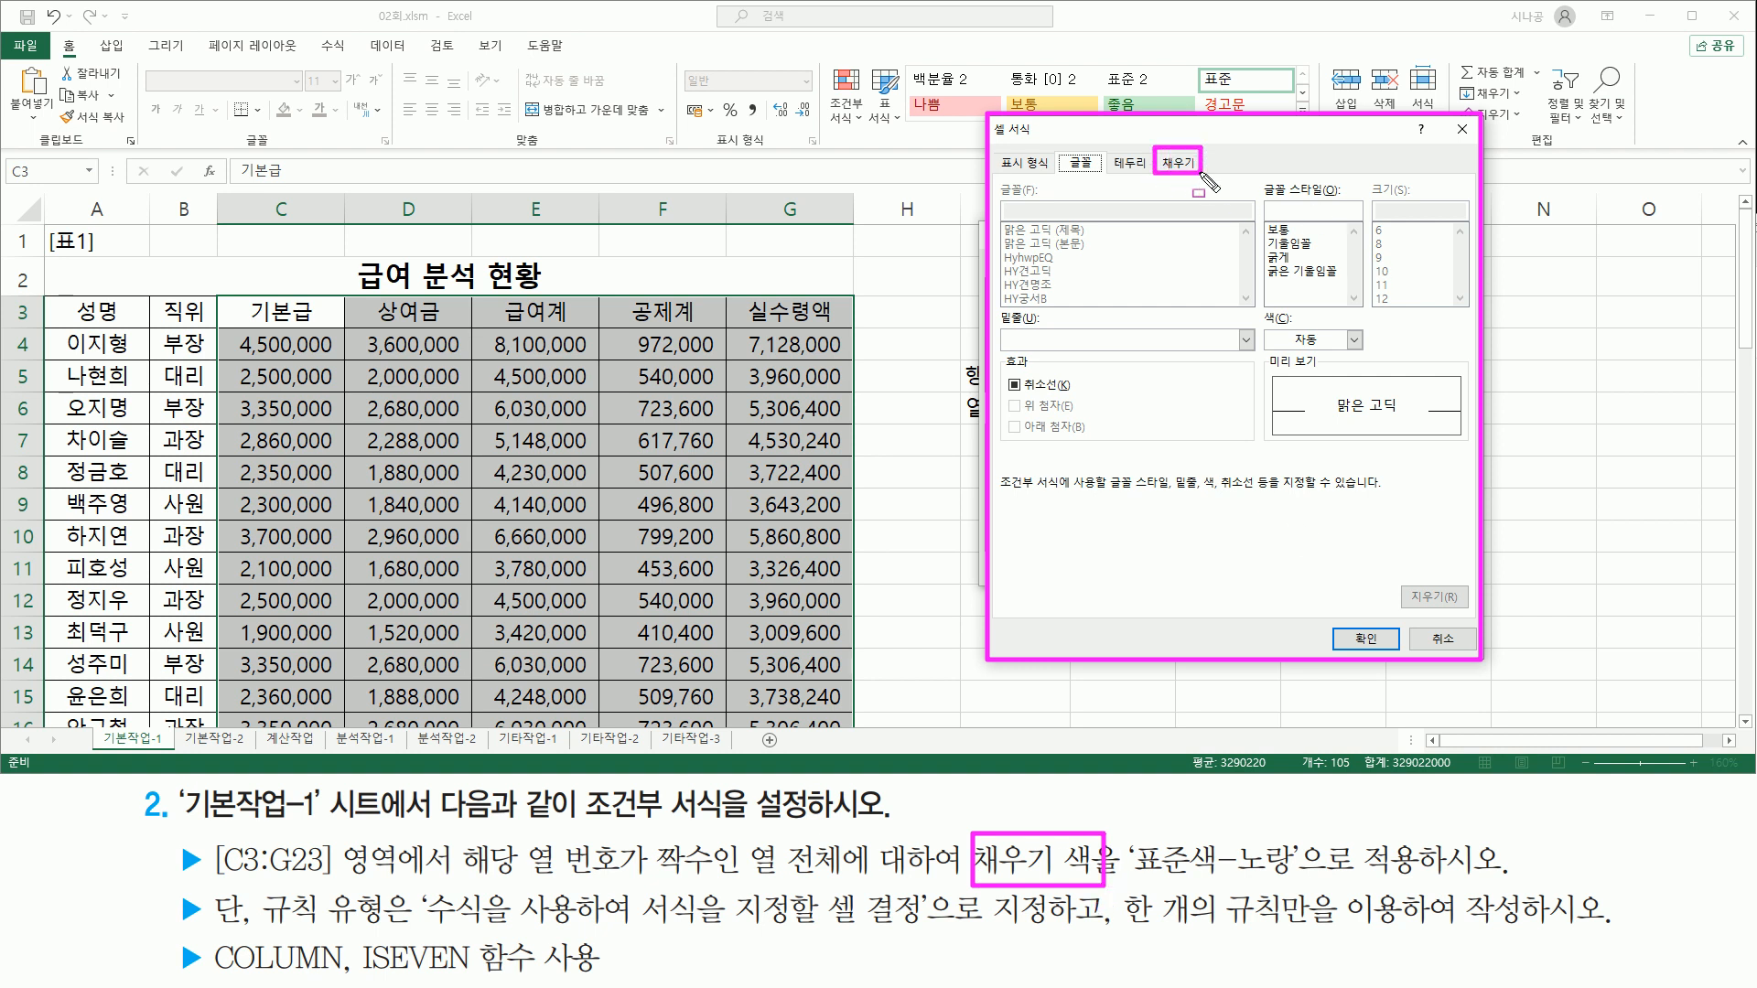
key(Escape)
click(1180, 164)
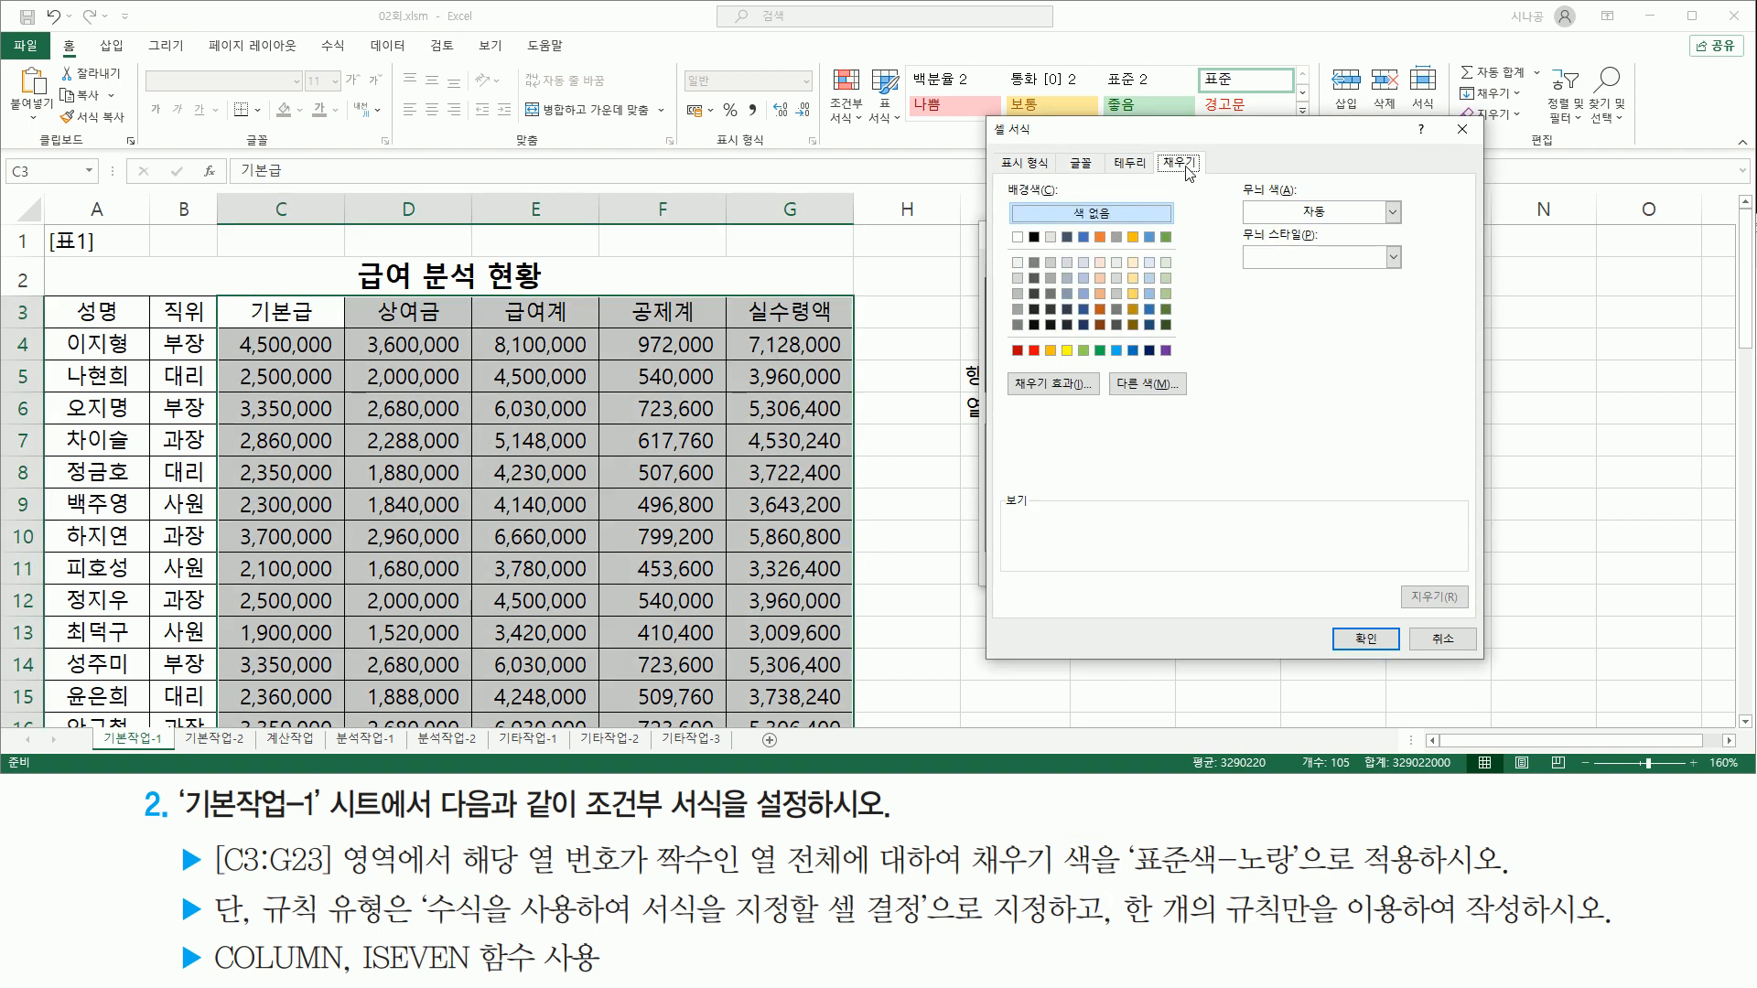
mouse_move(1002, 199)
mouse_down()
mouse_move(1163, 363)
mouse_move(1195, 365)
mouse_up()
key(Escape)
click(1393, 216)
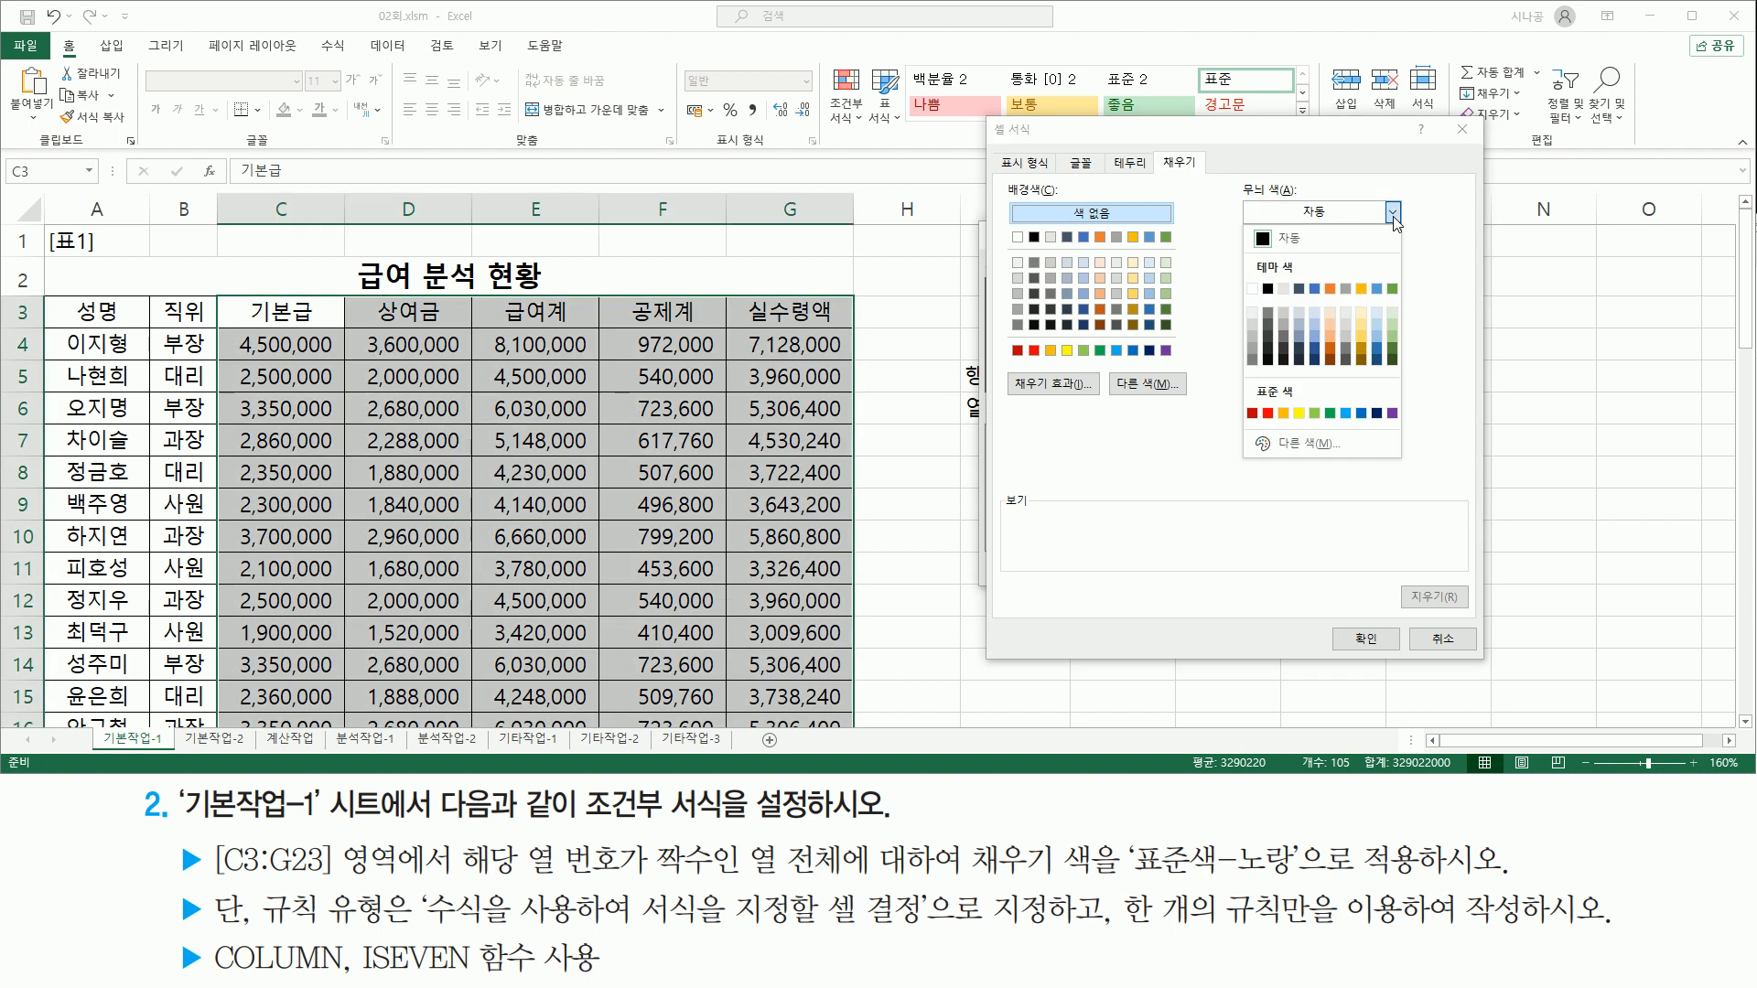
drag(1241, 269, 1417, 430)
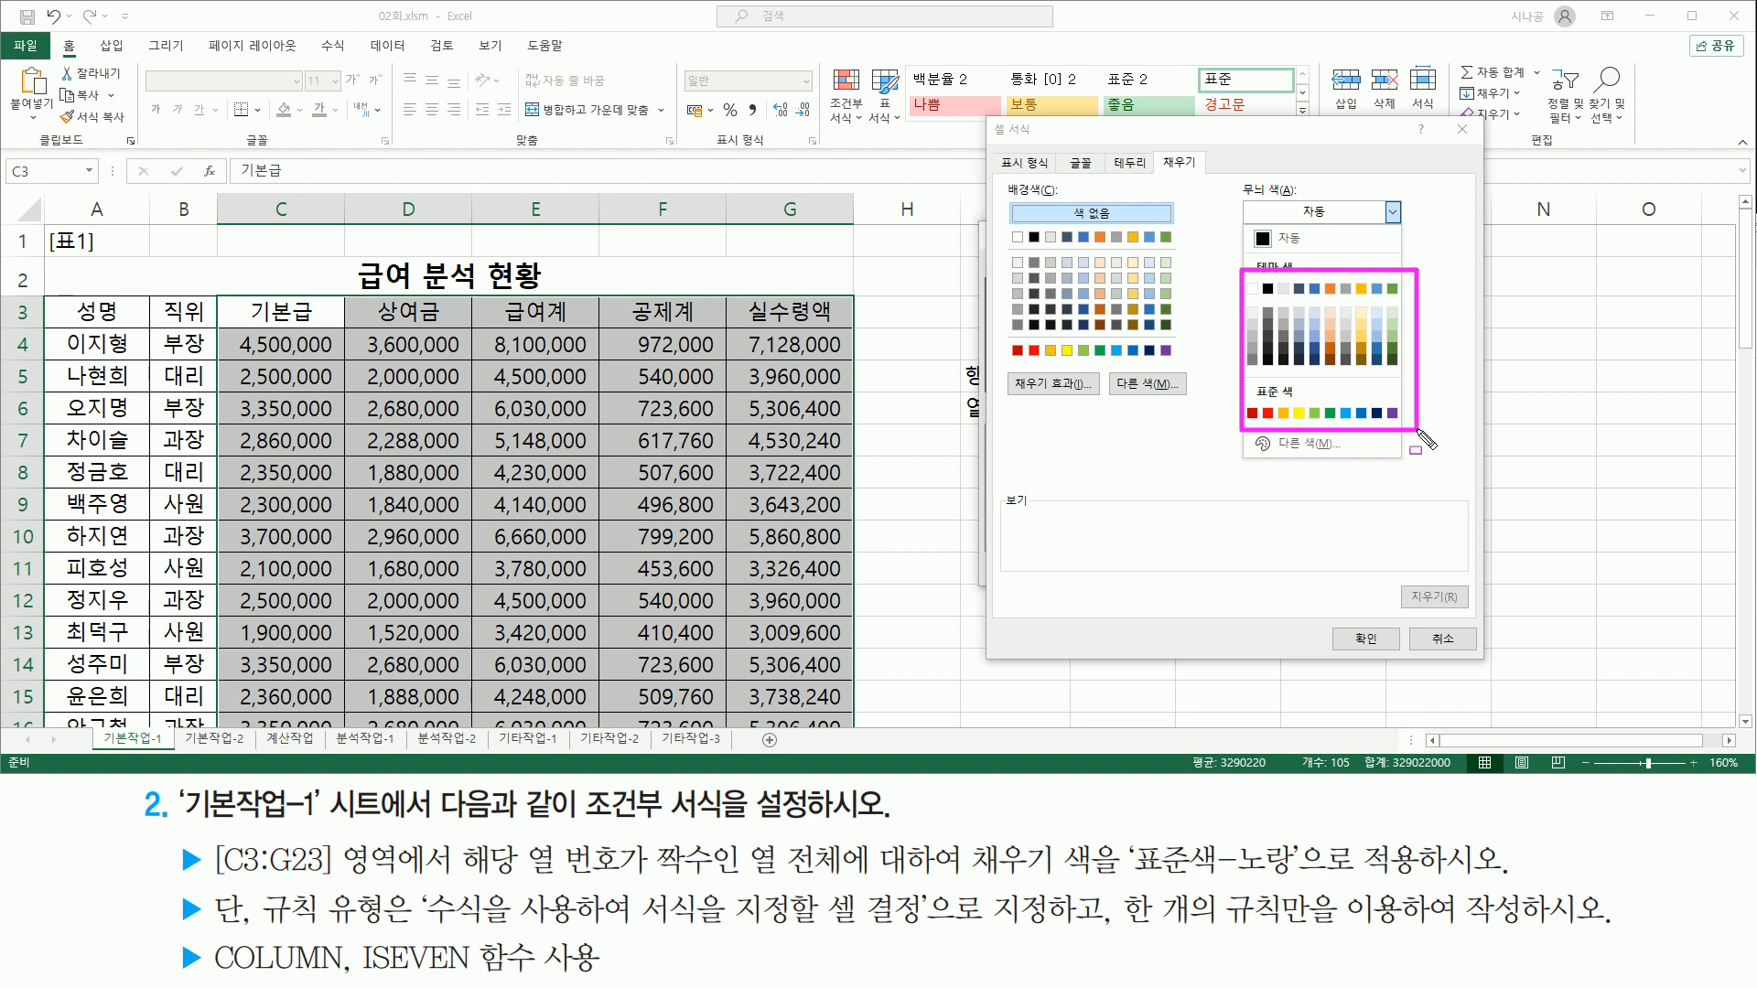
drag(994, 220, 1186, 367)
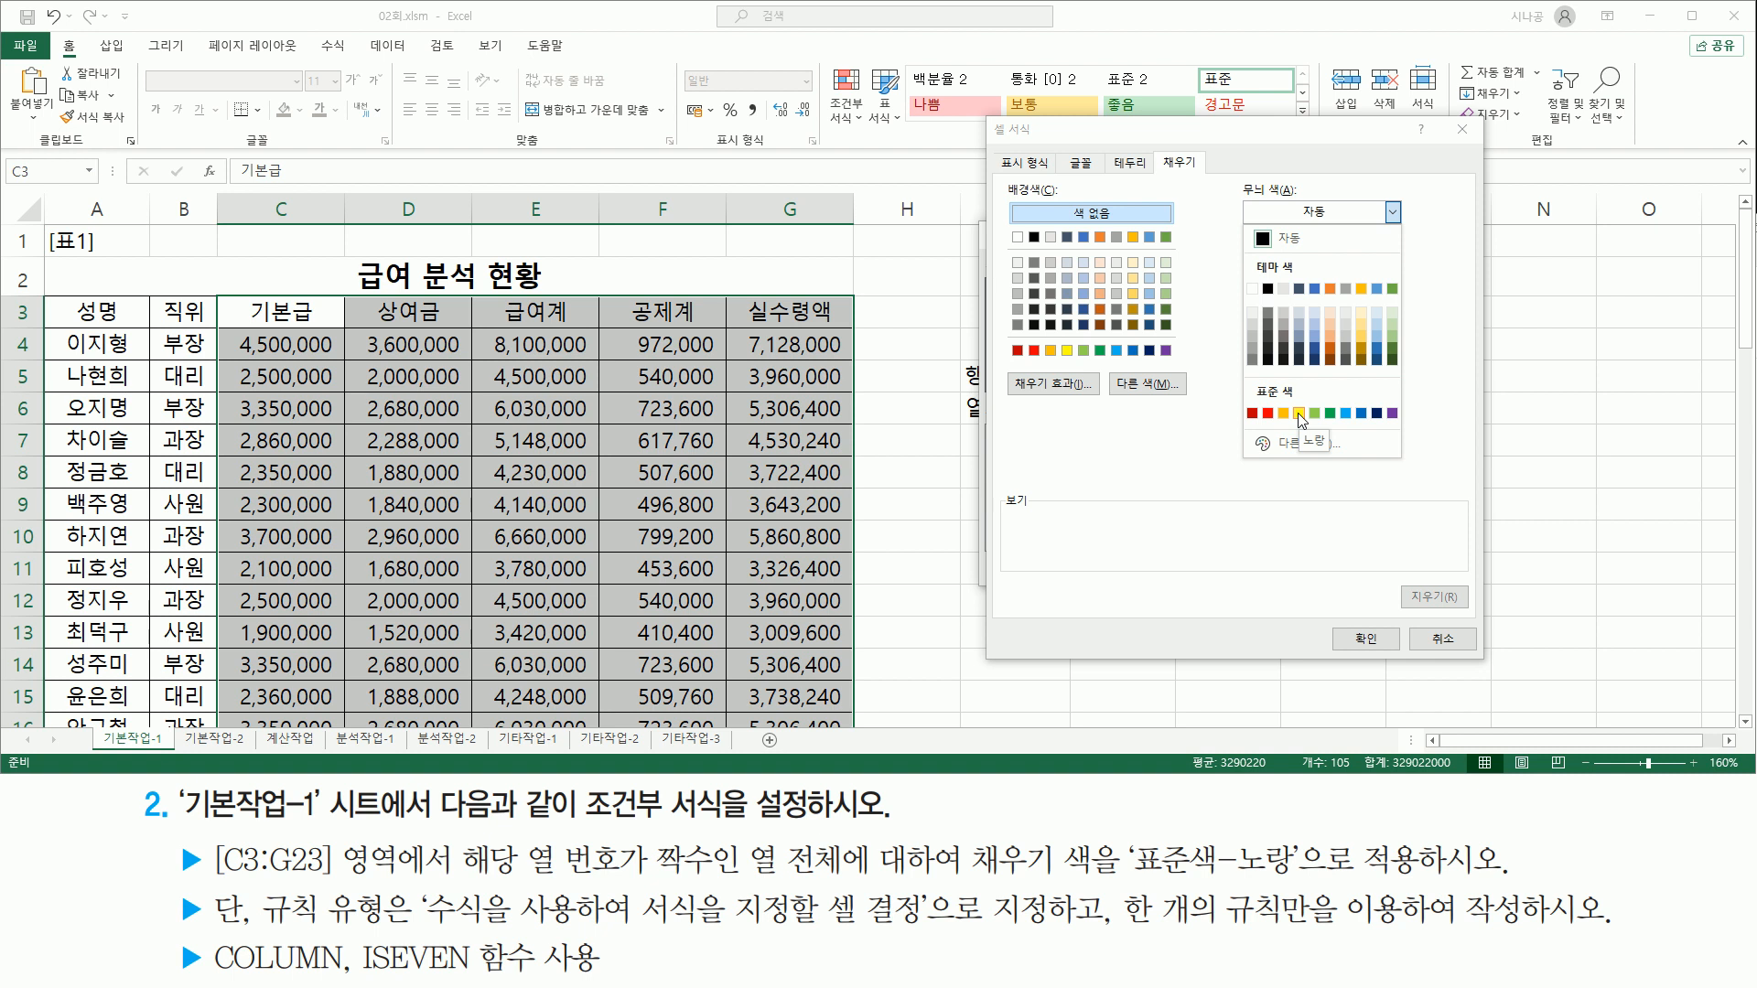
click(1162, 444)
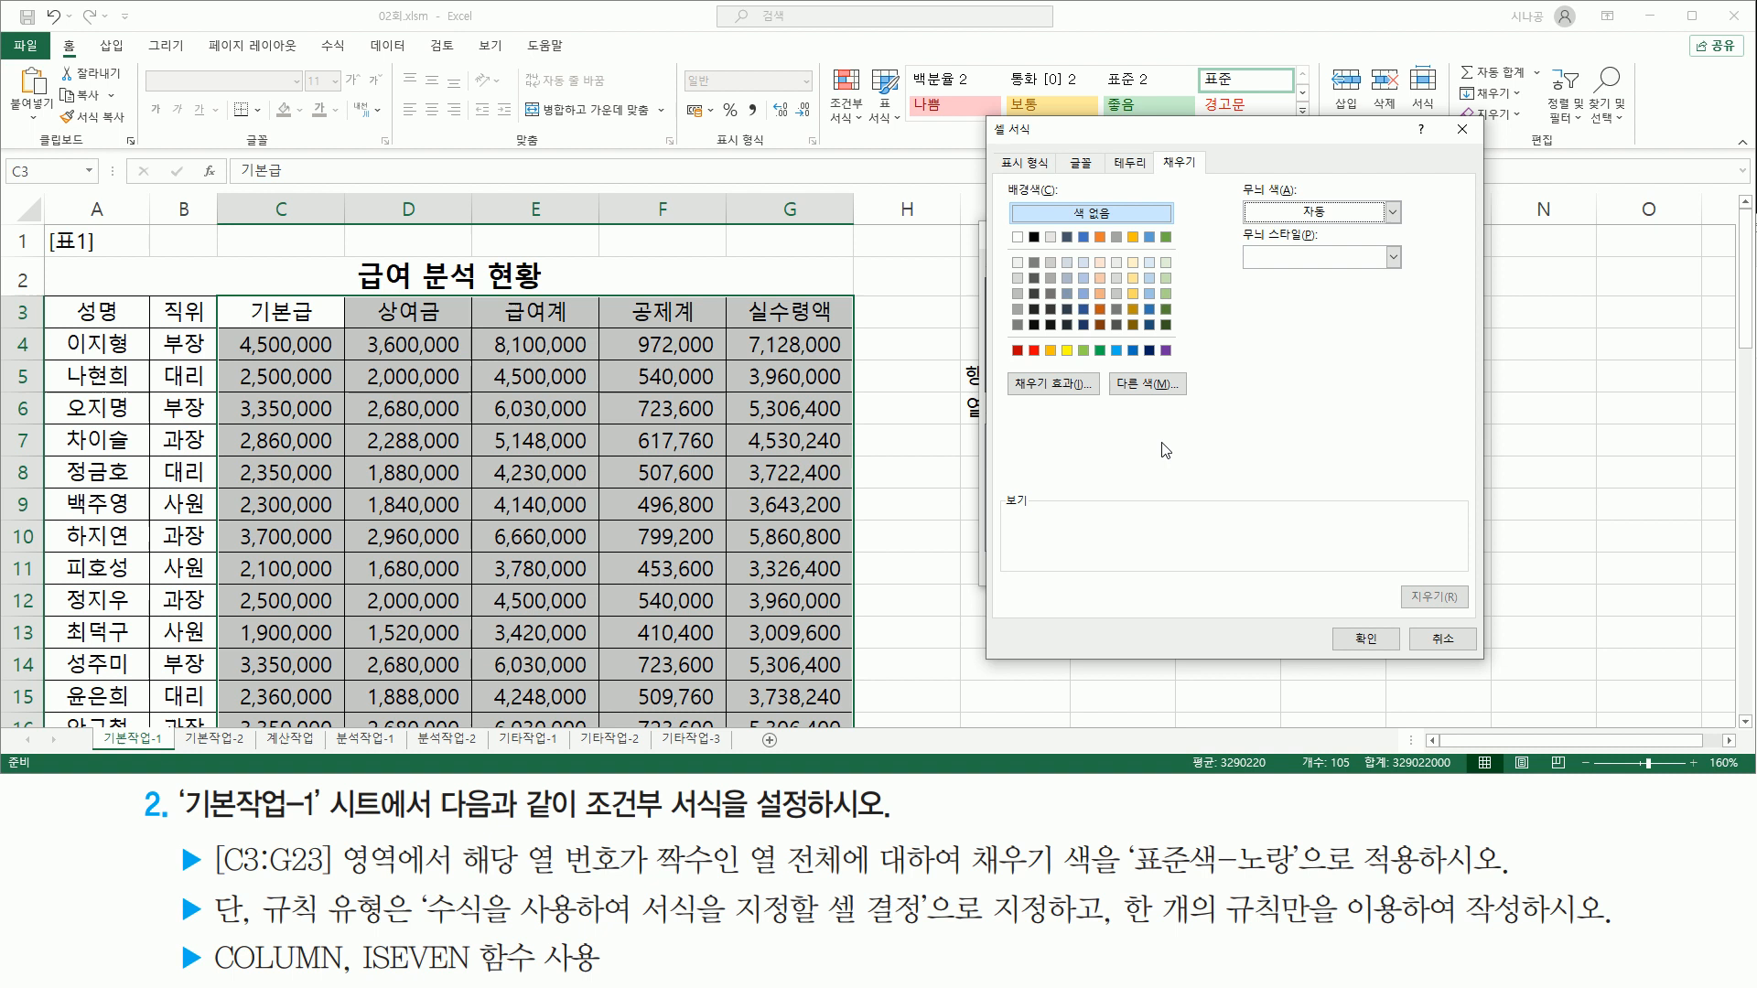
Step: Set the rule's fill to the standard yellow and apply the rule to the selected range
click(1067, 352)
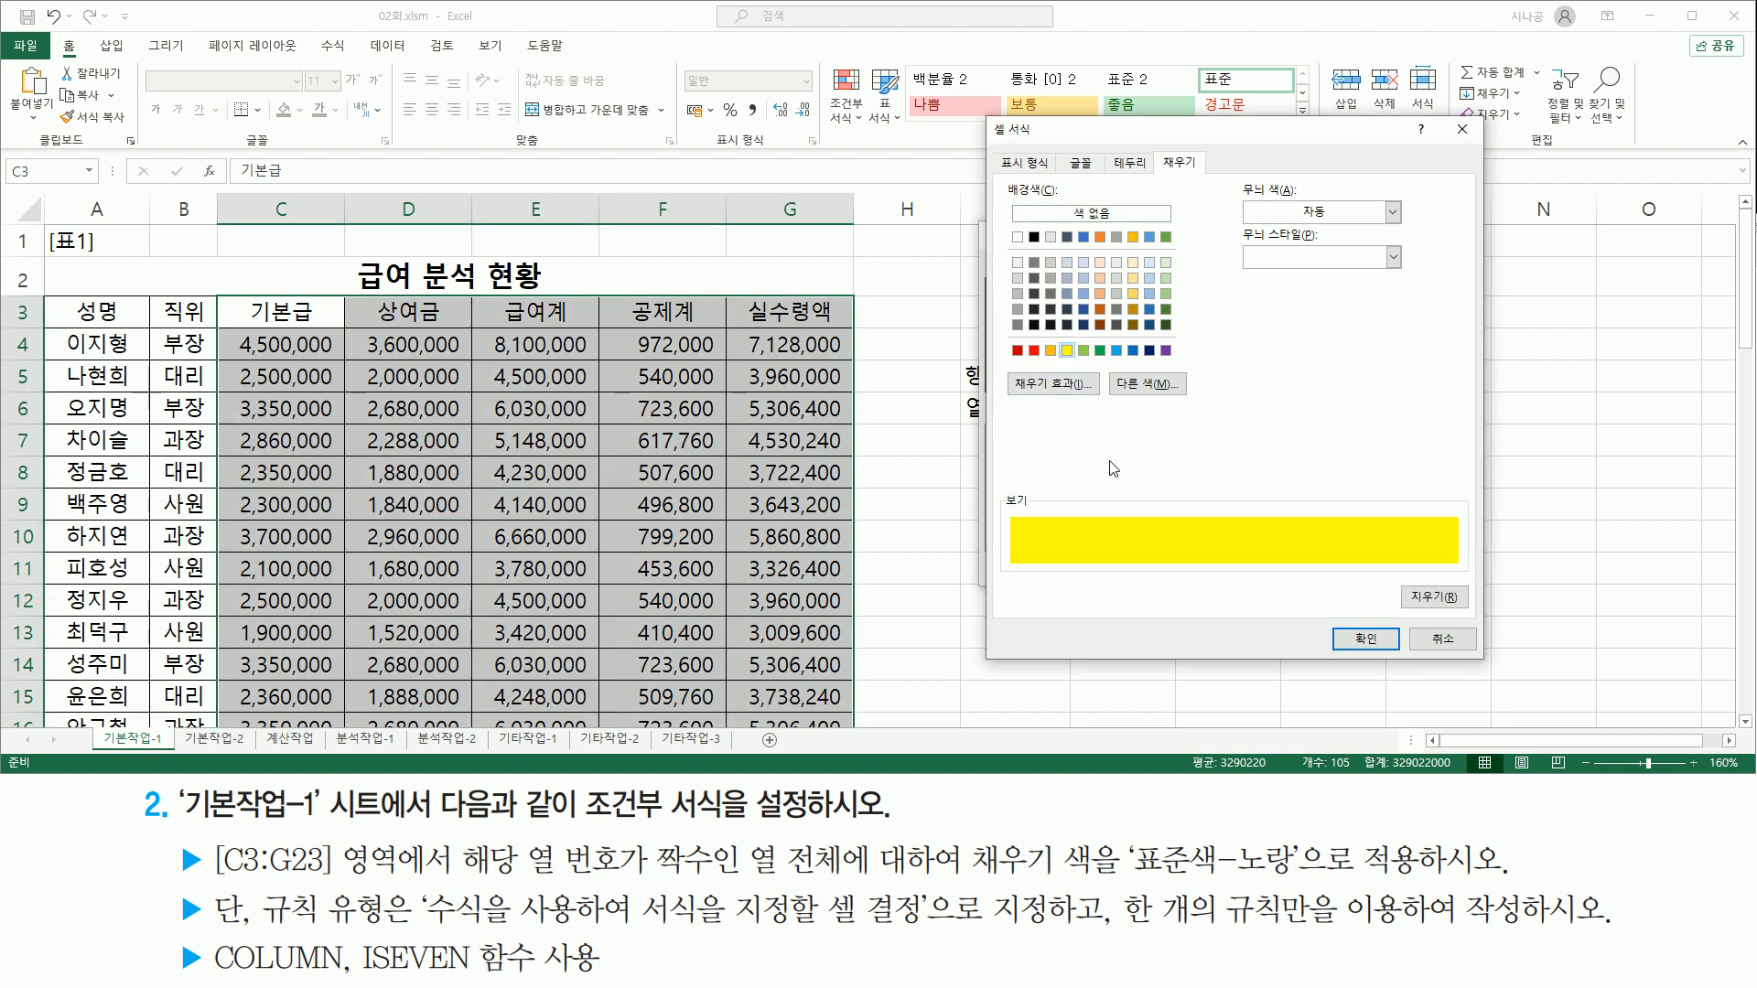
click(1368, 638)
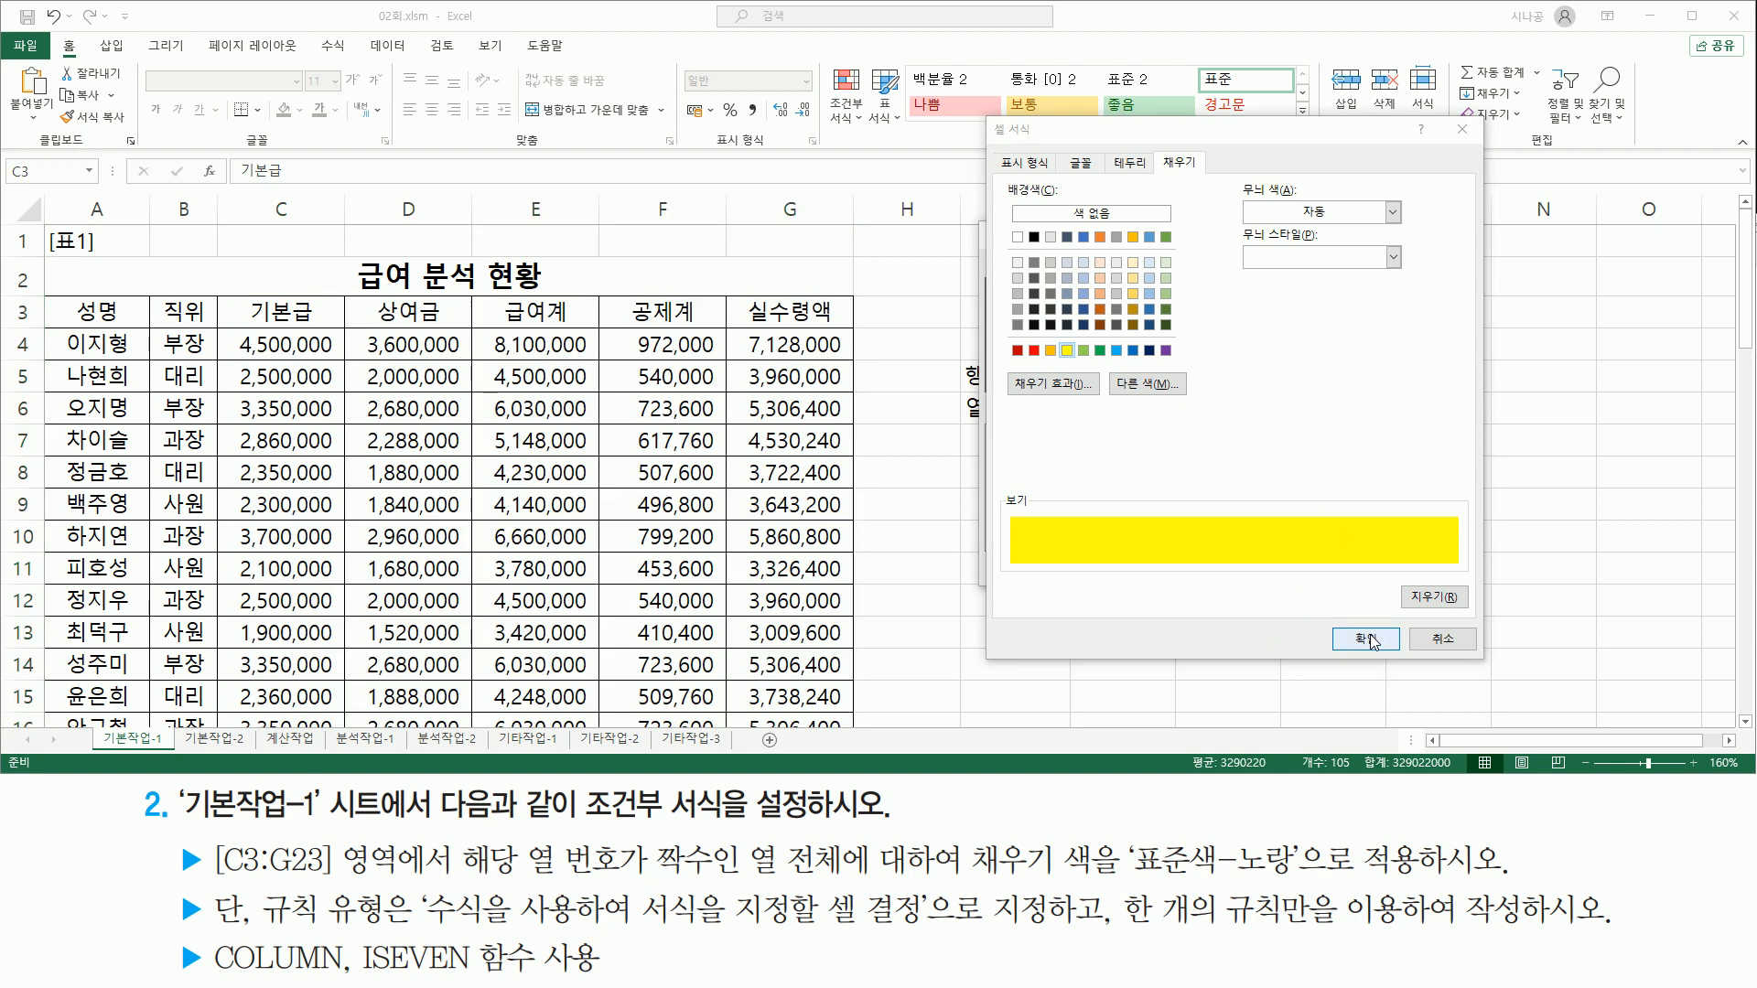
mouse_move(990, 473)
mouse_down()
mouse_move(1126, 472)
mouse_move(1062, 517)
mouse_move(1240, 549)
mouse_up()
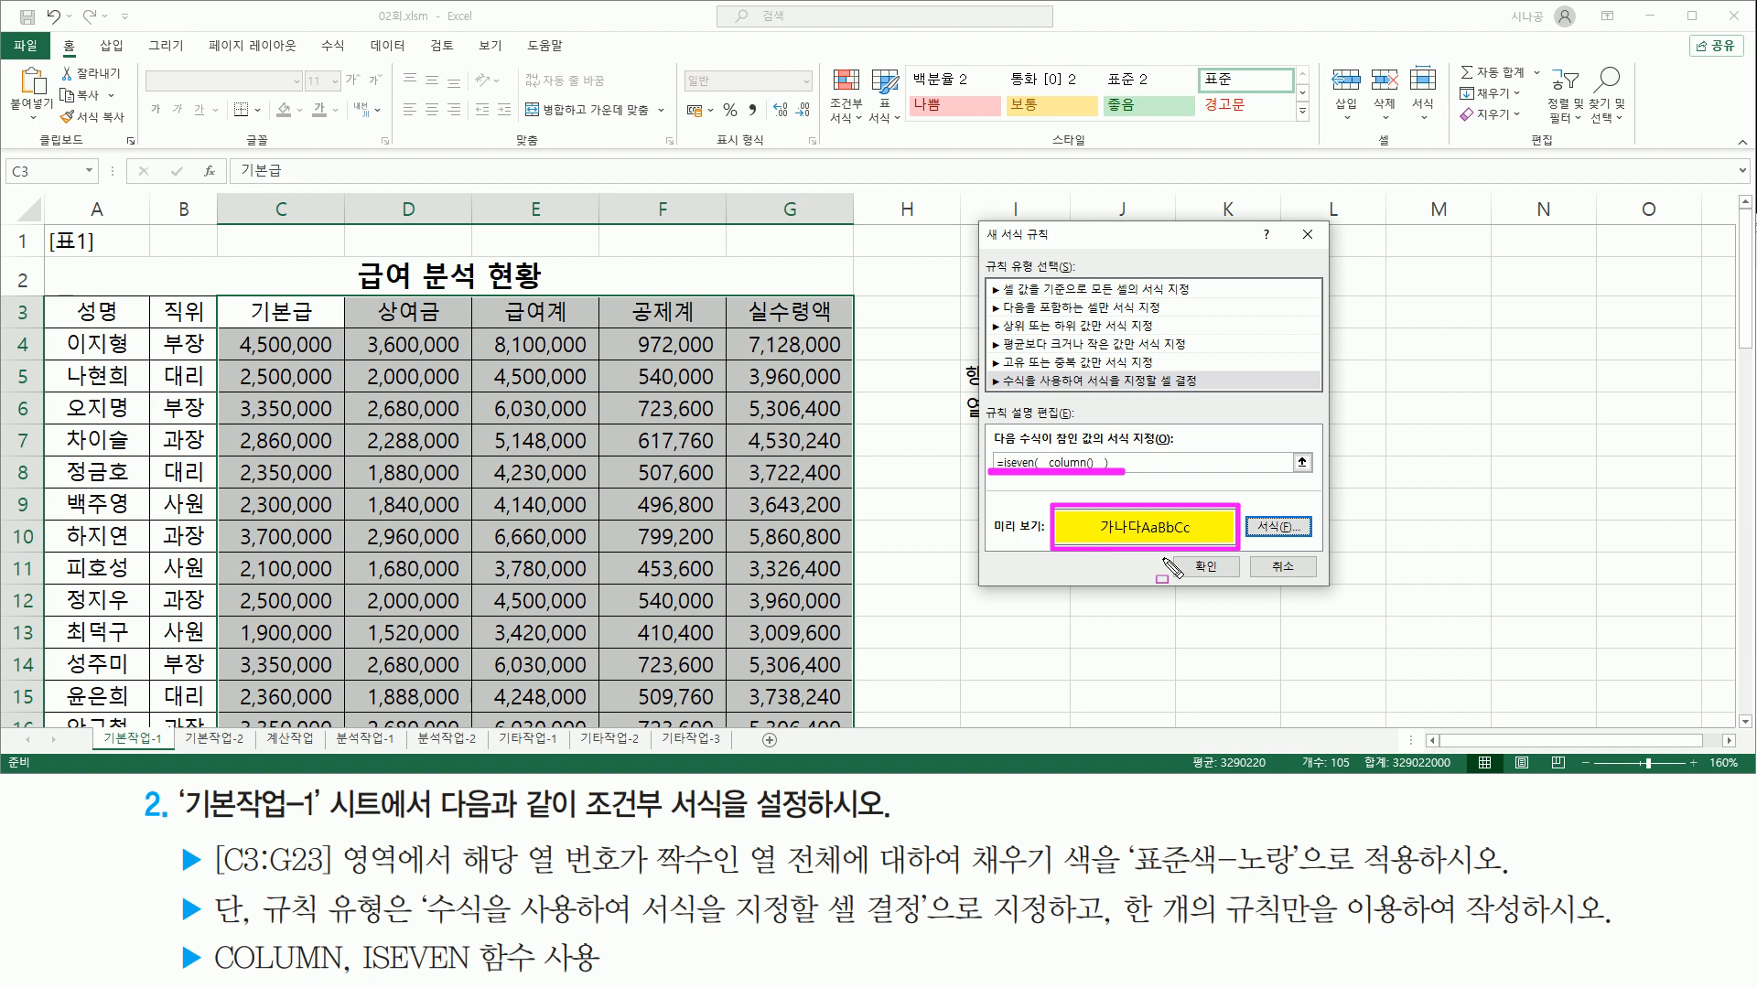
mouse_move(1180, 578)
mouse_down()
mouse_move(1223, 577)
mouse_move(1232, 554)
mouse_up()
click(1208, 568)
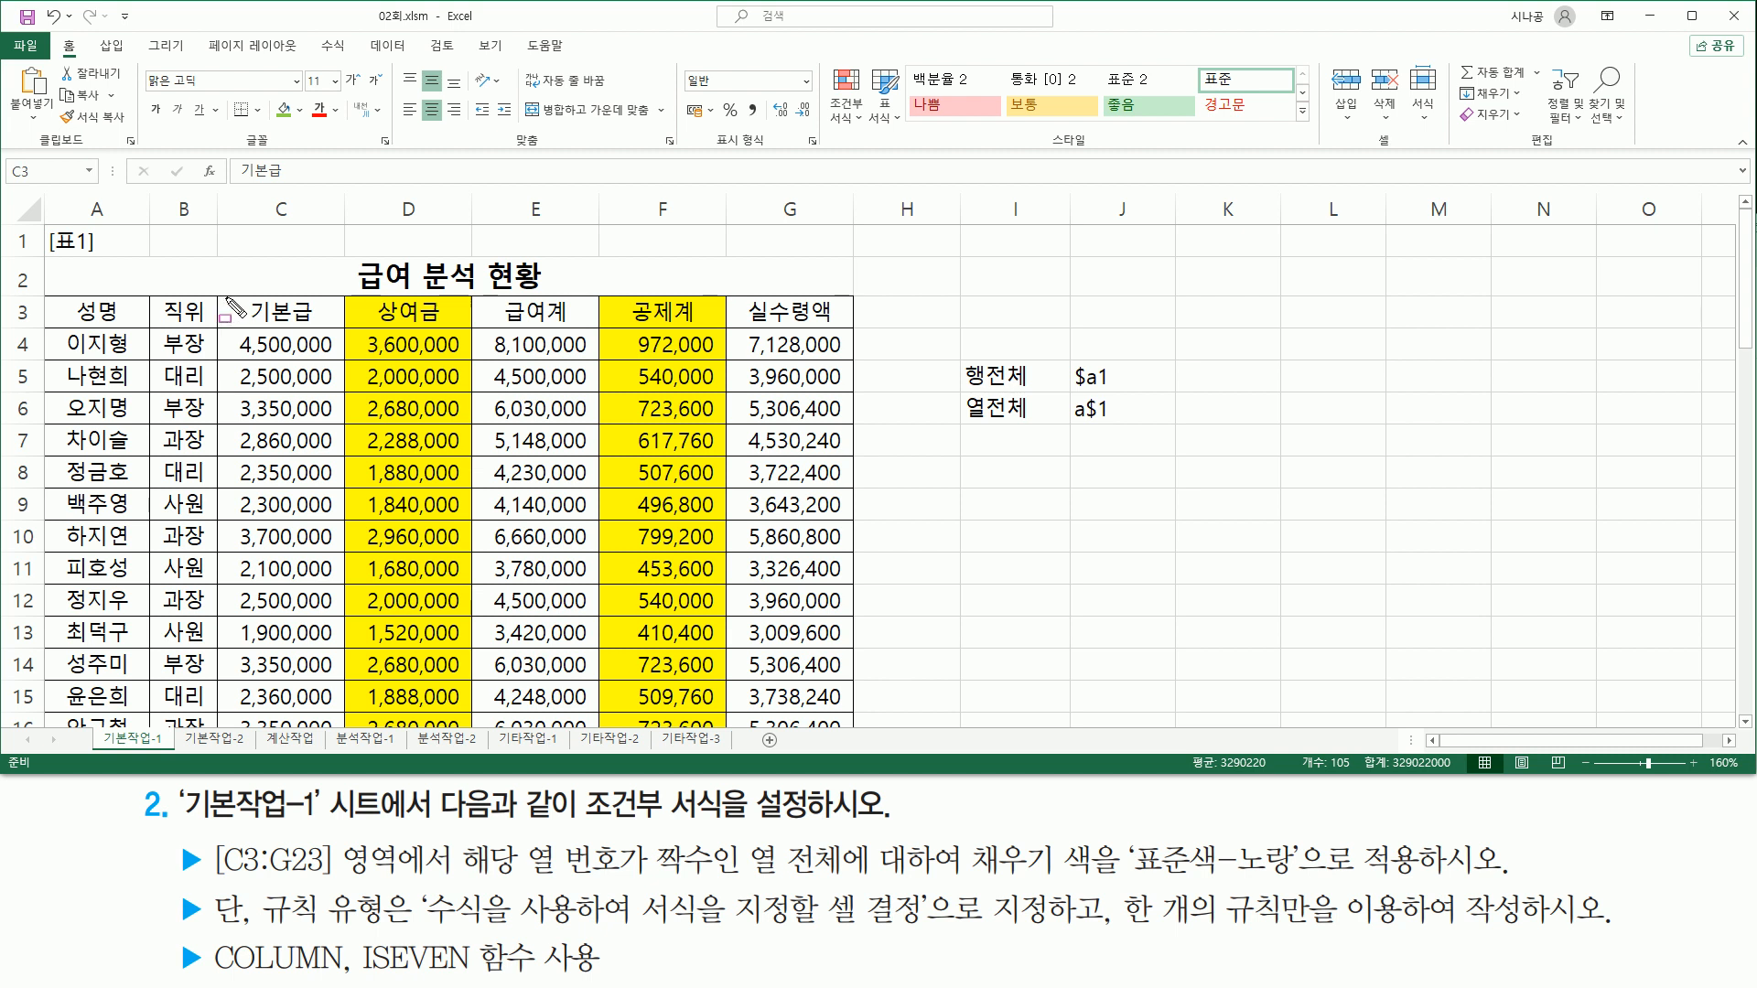
mouse_move(218, 294)
mouse_down()
mouse_move(760, 579)
mouse_move(837, 704)
mouse_up()
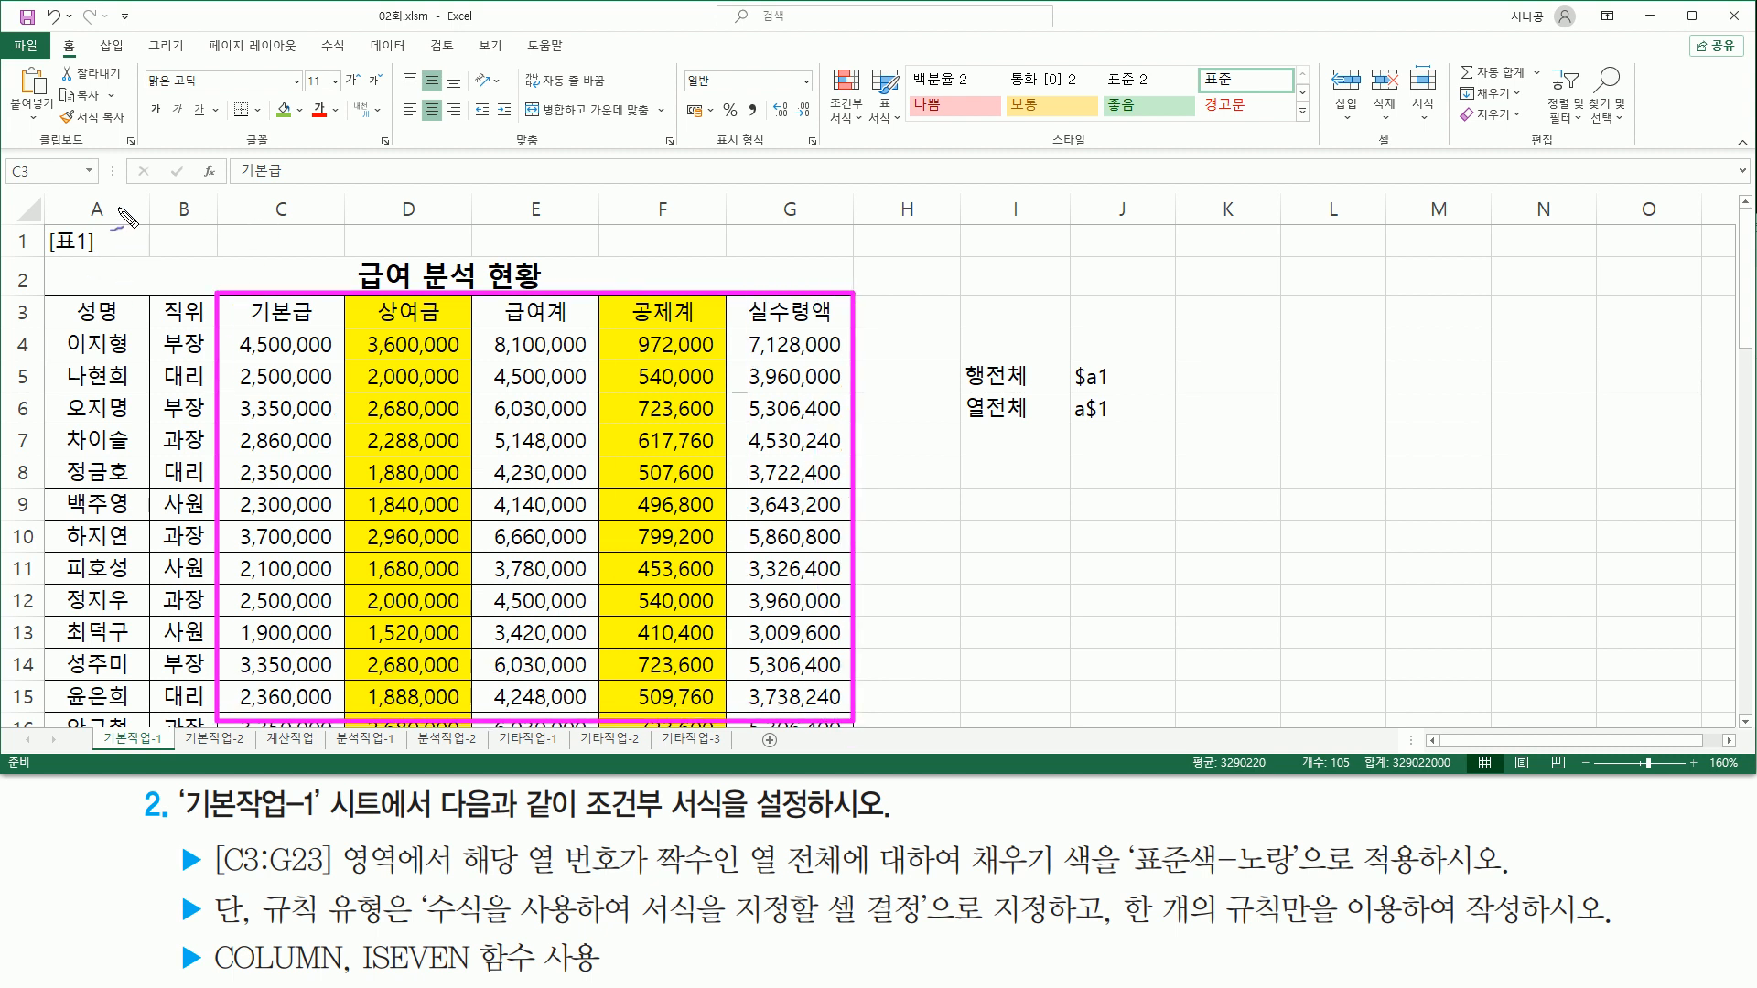
mouse_move(114, 201)
mouse_down()
mouse_move(98, 265)
mouse_move(209, 263)
mouse_up()
mouse_move(251, 234)
mouse_down()
mouse_move(285, 237)
mouse_move(291, 261)
mouse_move(248, 272)
mouse_up()
drag(401, 229, 423, 249)
drag(414, 233, 415, 274)
drag(547, 223, 524, 265)
drag(541, 225, 560, 222)
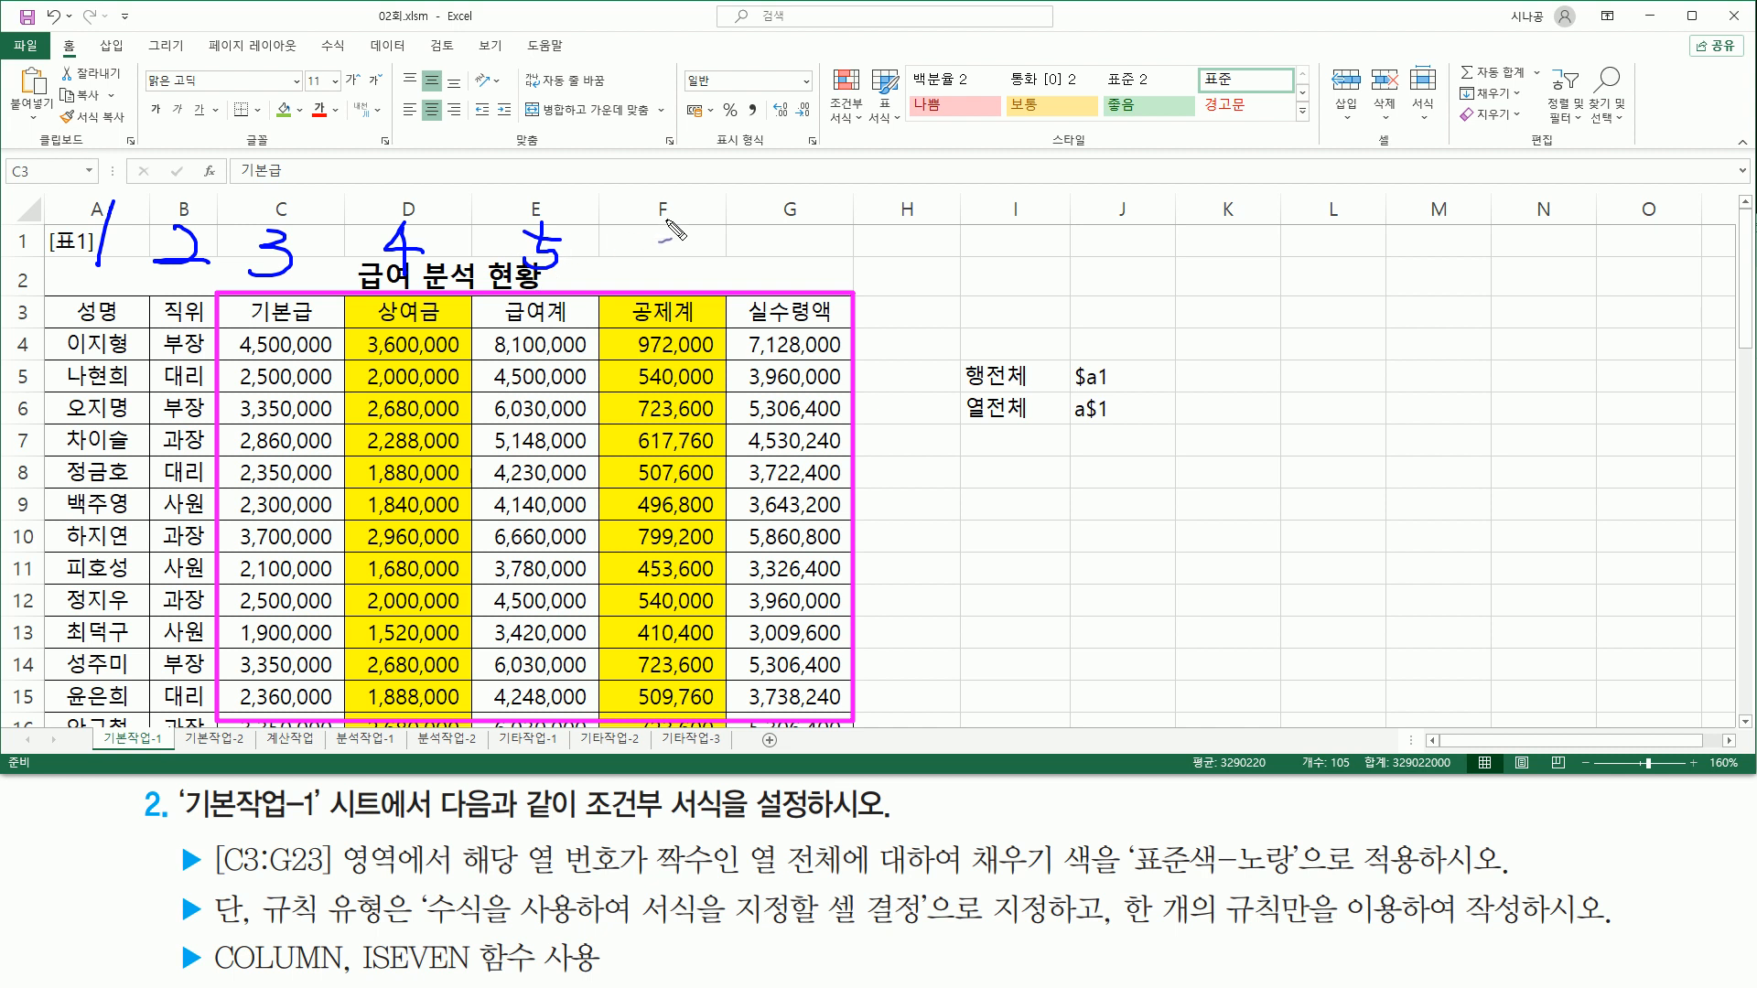
drag(667, 221, 653, 253)
mouse_move(781, 256)
mouse_down()
mouse_move(803, 254)
mouse_move(797, 286)
mouse_up()
mouse_move(434, 267)
mouse_down()
mouse_move(350, 240)
mouse_move(439, 260)
mouse_up()
mouse_move(700, 282)
mouse_down()
mouse_move(673, 211)
mouse_move(696, 274)
mouse_up()
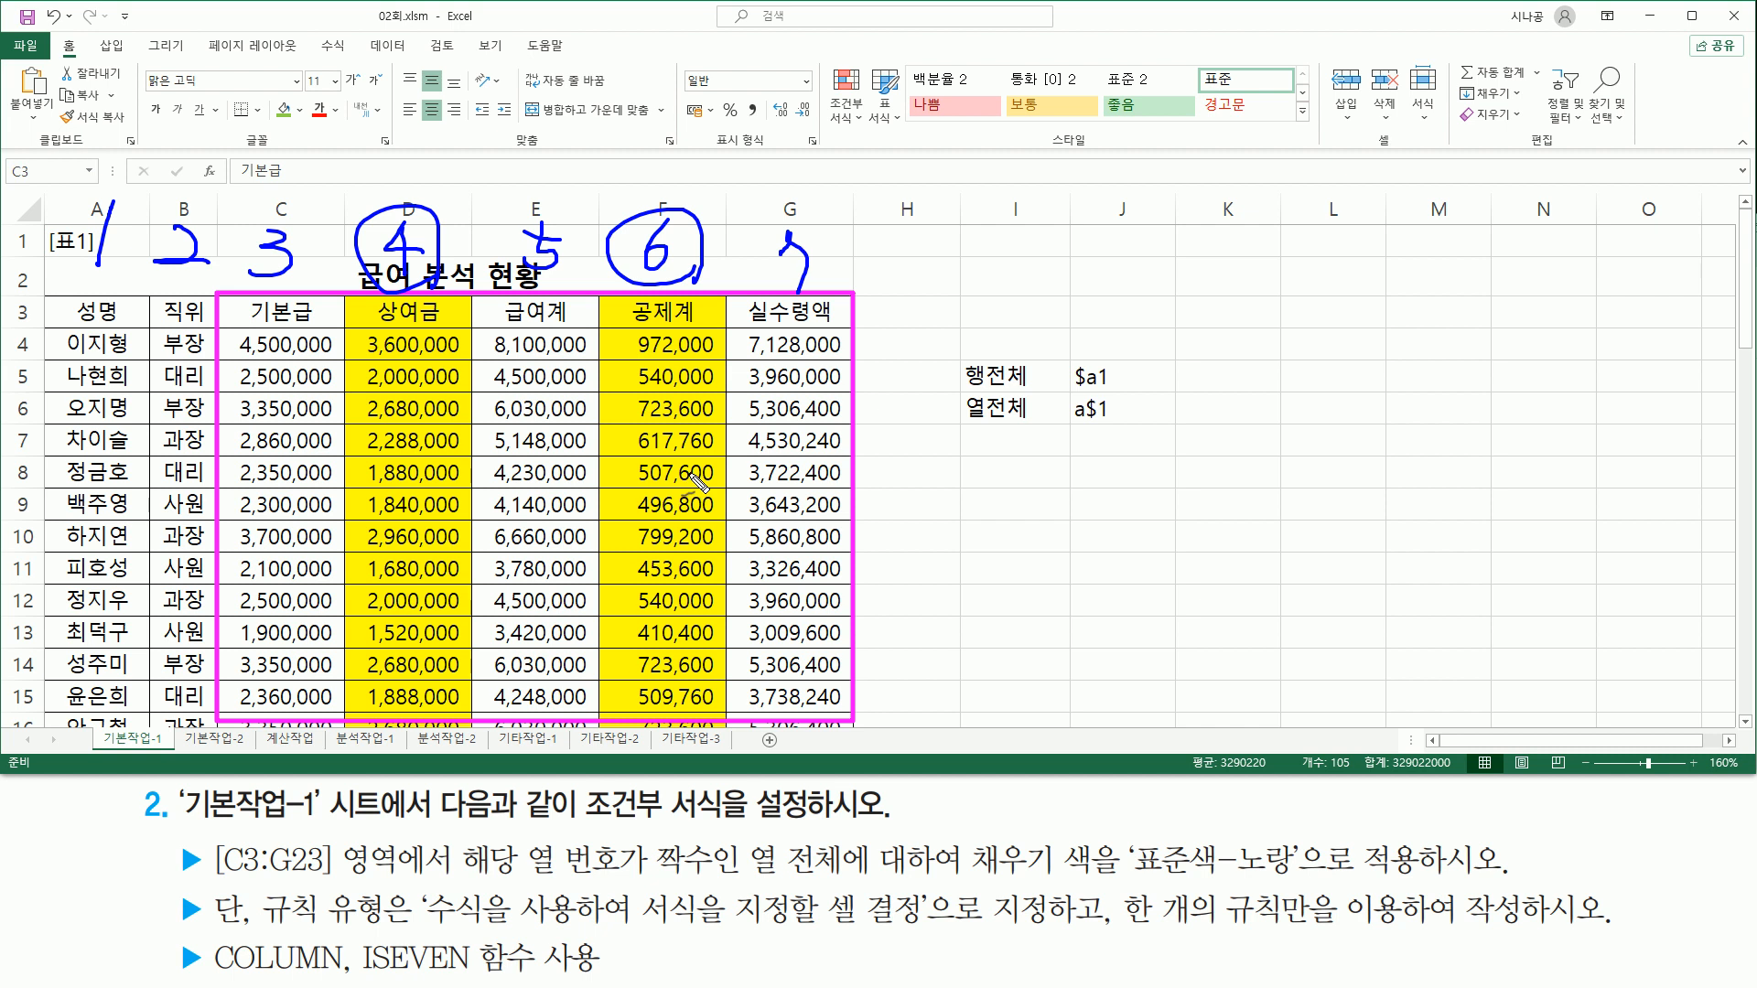
Step: Write the rule's formula =iseven( column() ) as plain text in cell I8 and colour it red
key(Escape)
click(996, 474)
text('=iseven(   column()   ))
key(Return)
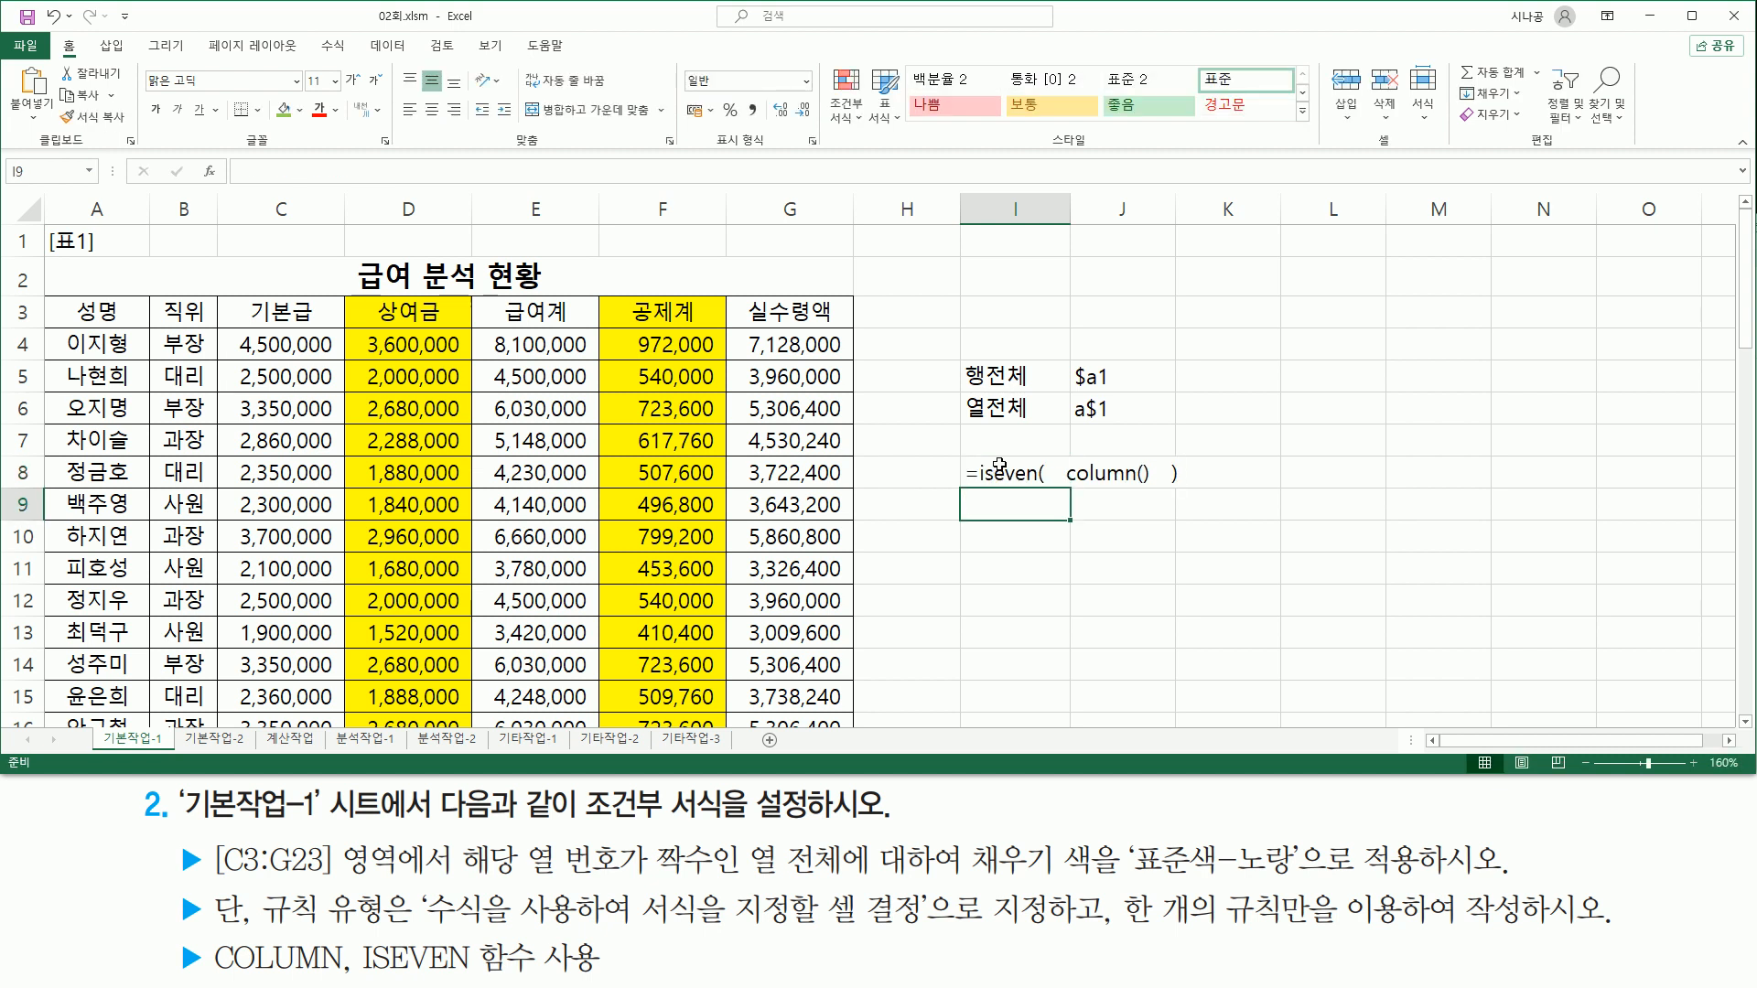
click(999, 465)
click(325, 121)
click(1016, 631)
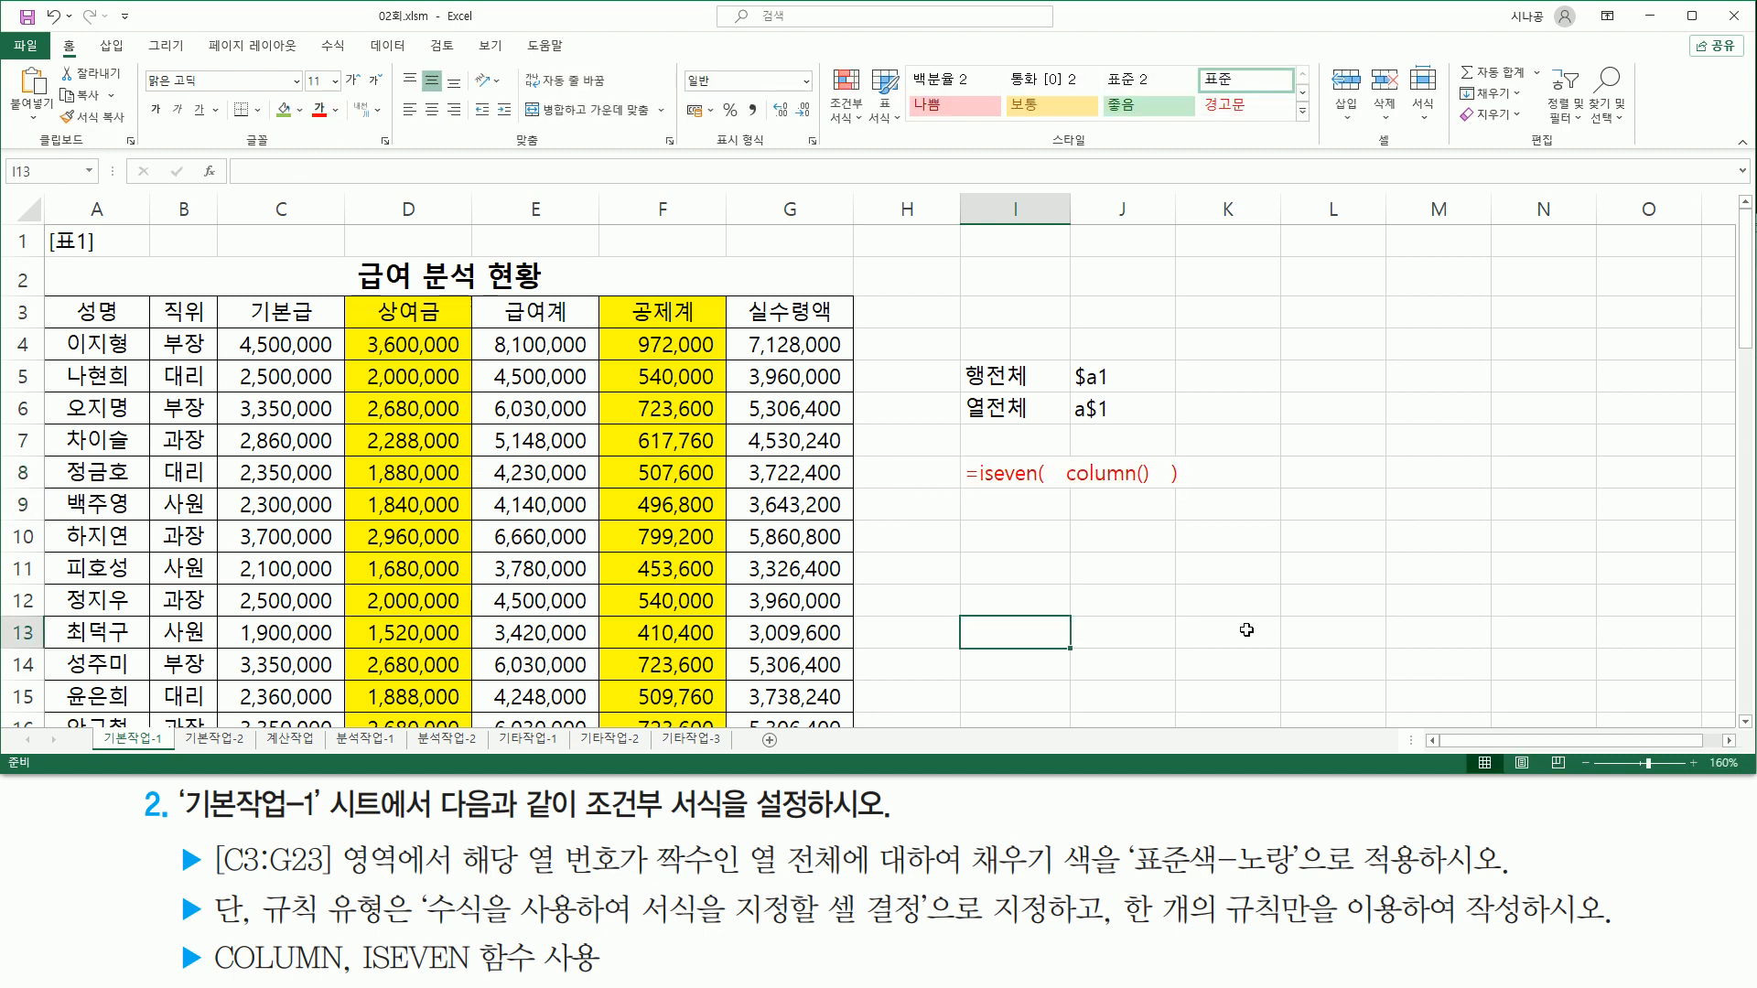
click(1227, 631)
drag(1065, 491, 1152, 491)
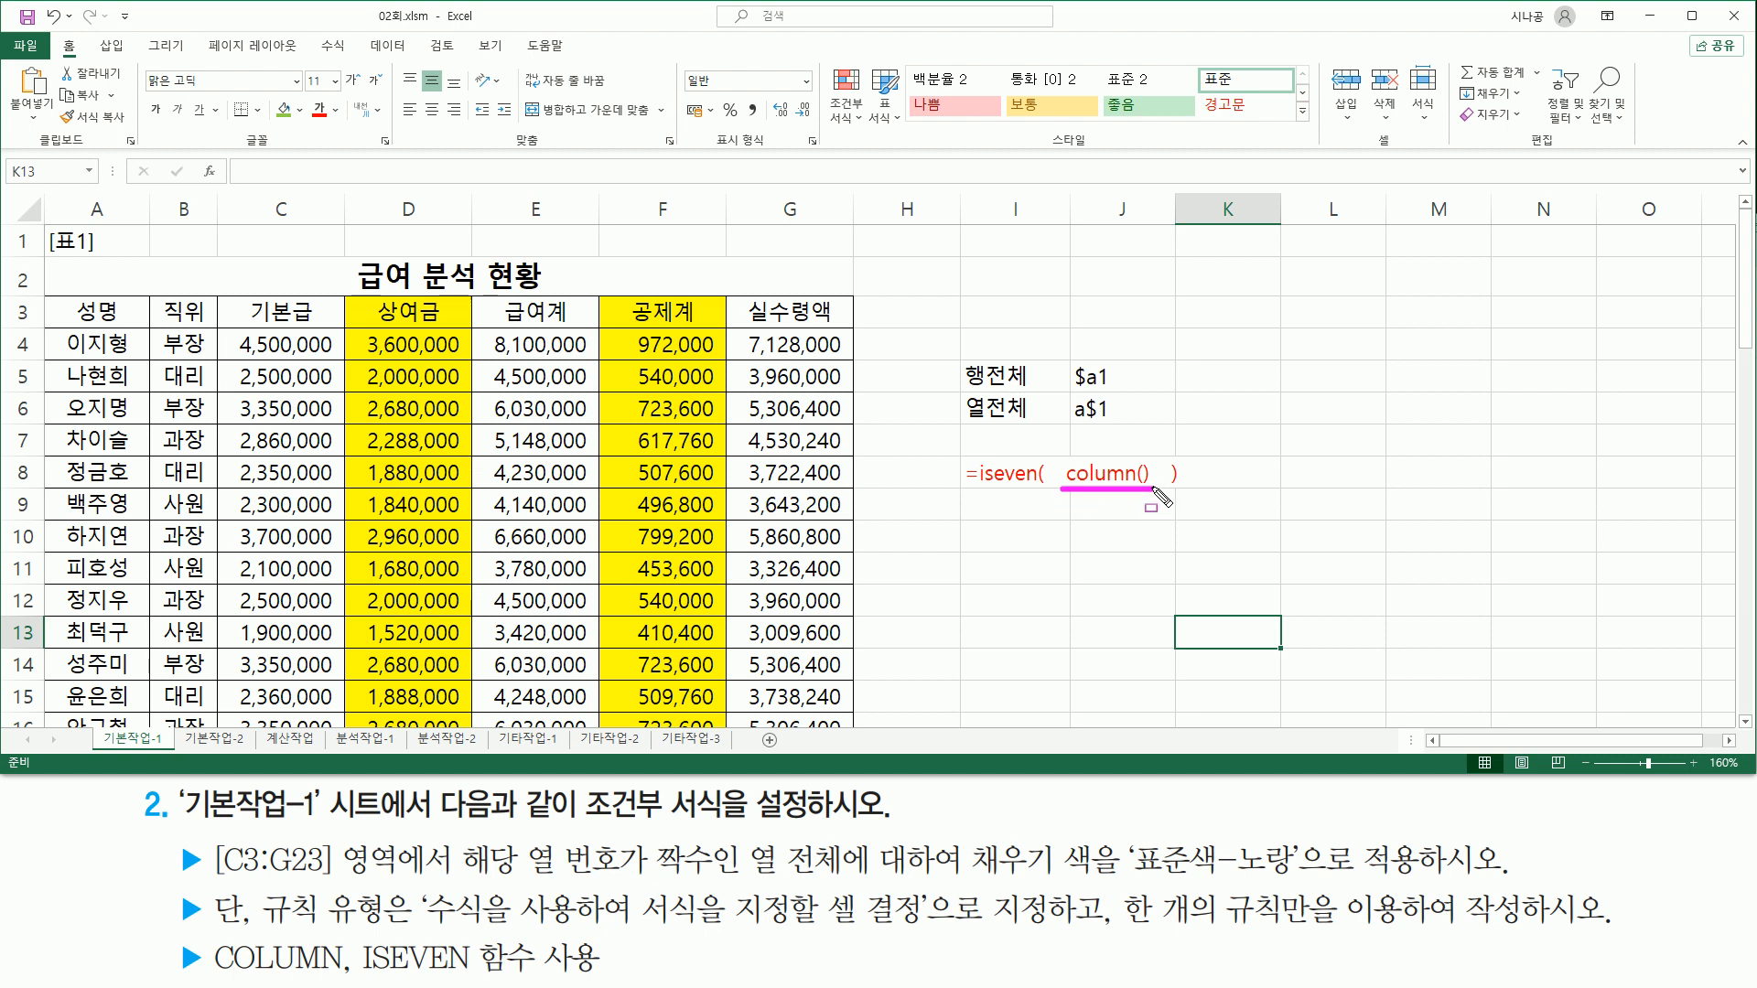
mouse_move(975, 450)
mouse_down()
mouse_move(975, 502)
mouse_move(1194, 509)
mouse_up()
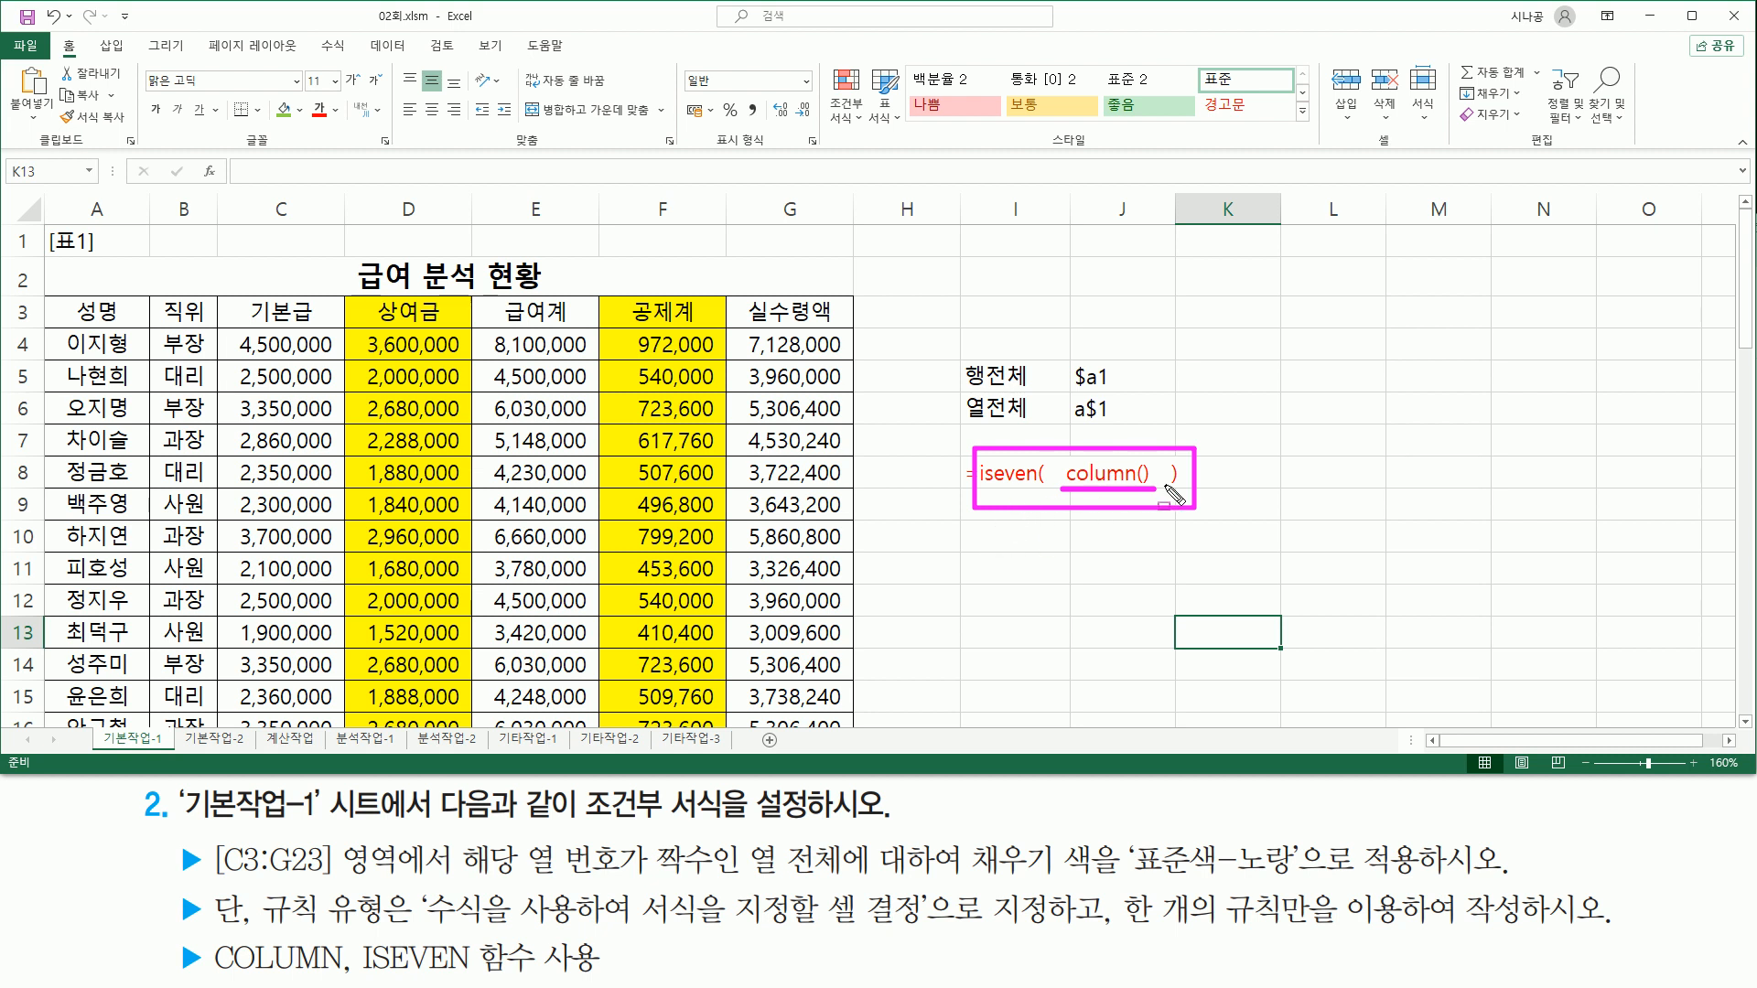
drag(1061, 423, 1132, 423)
key(Escape)
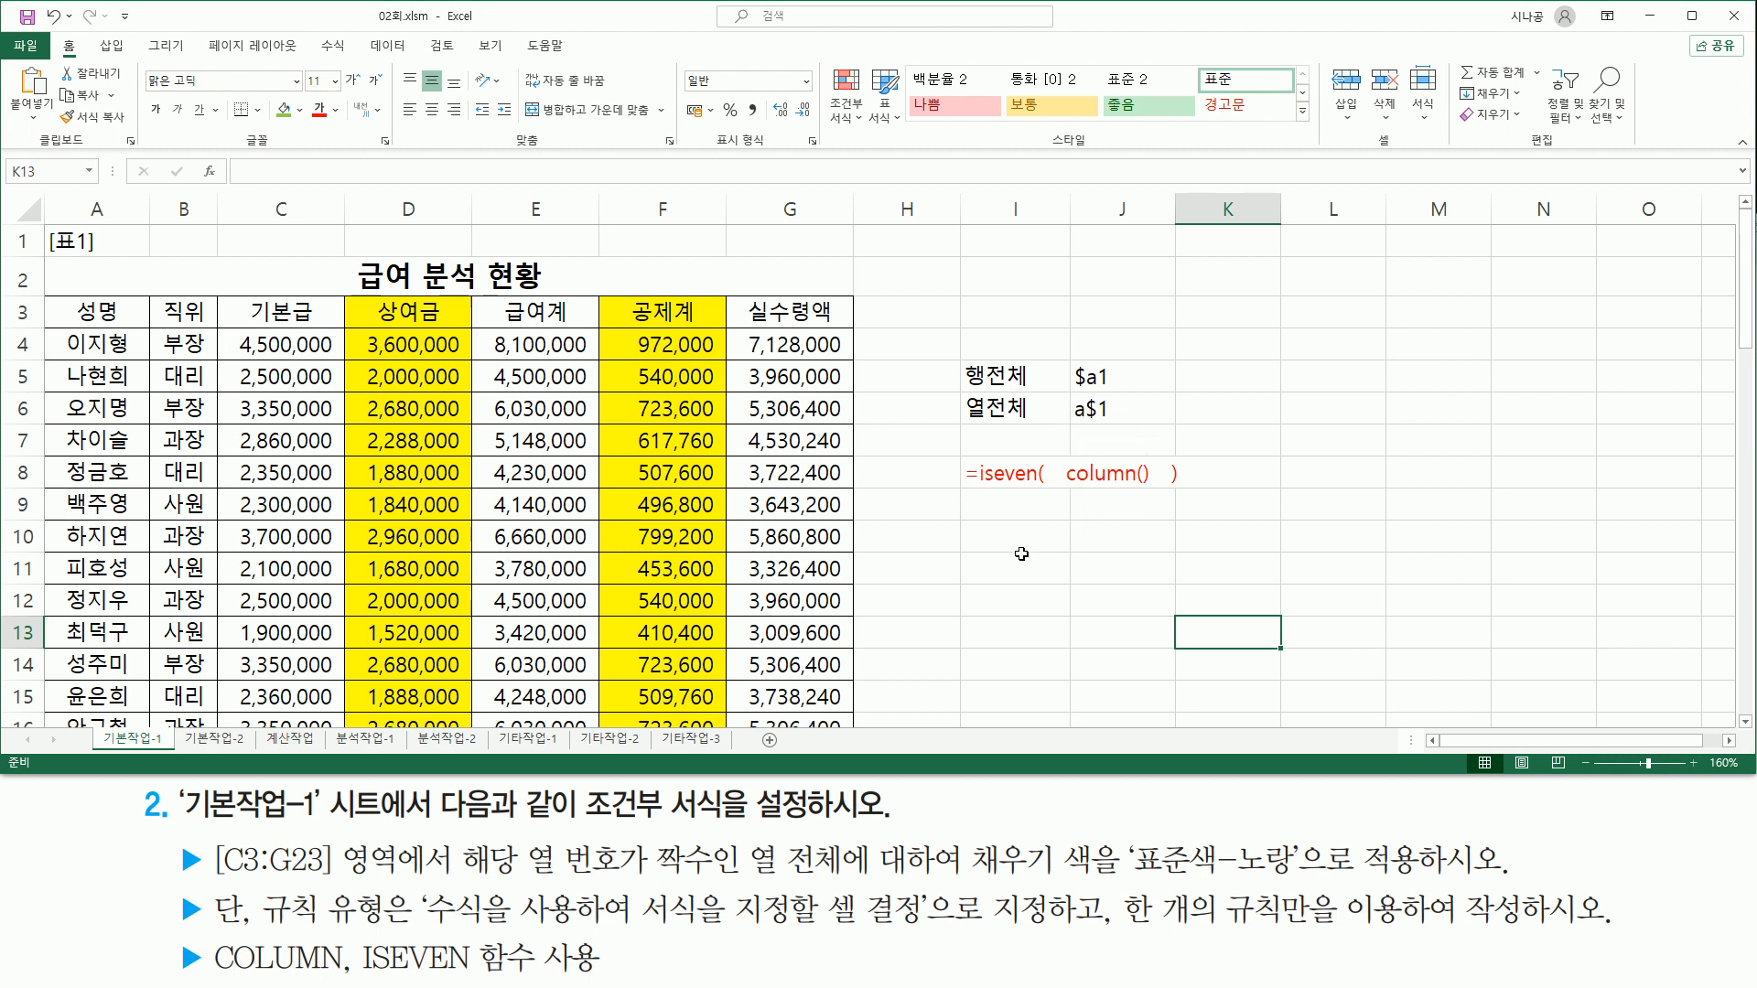
click(1021, 553)
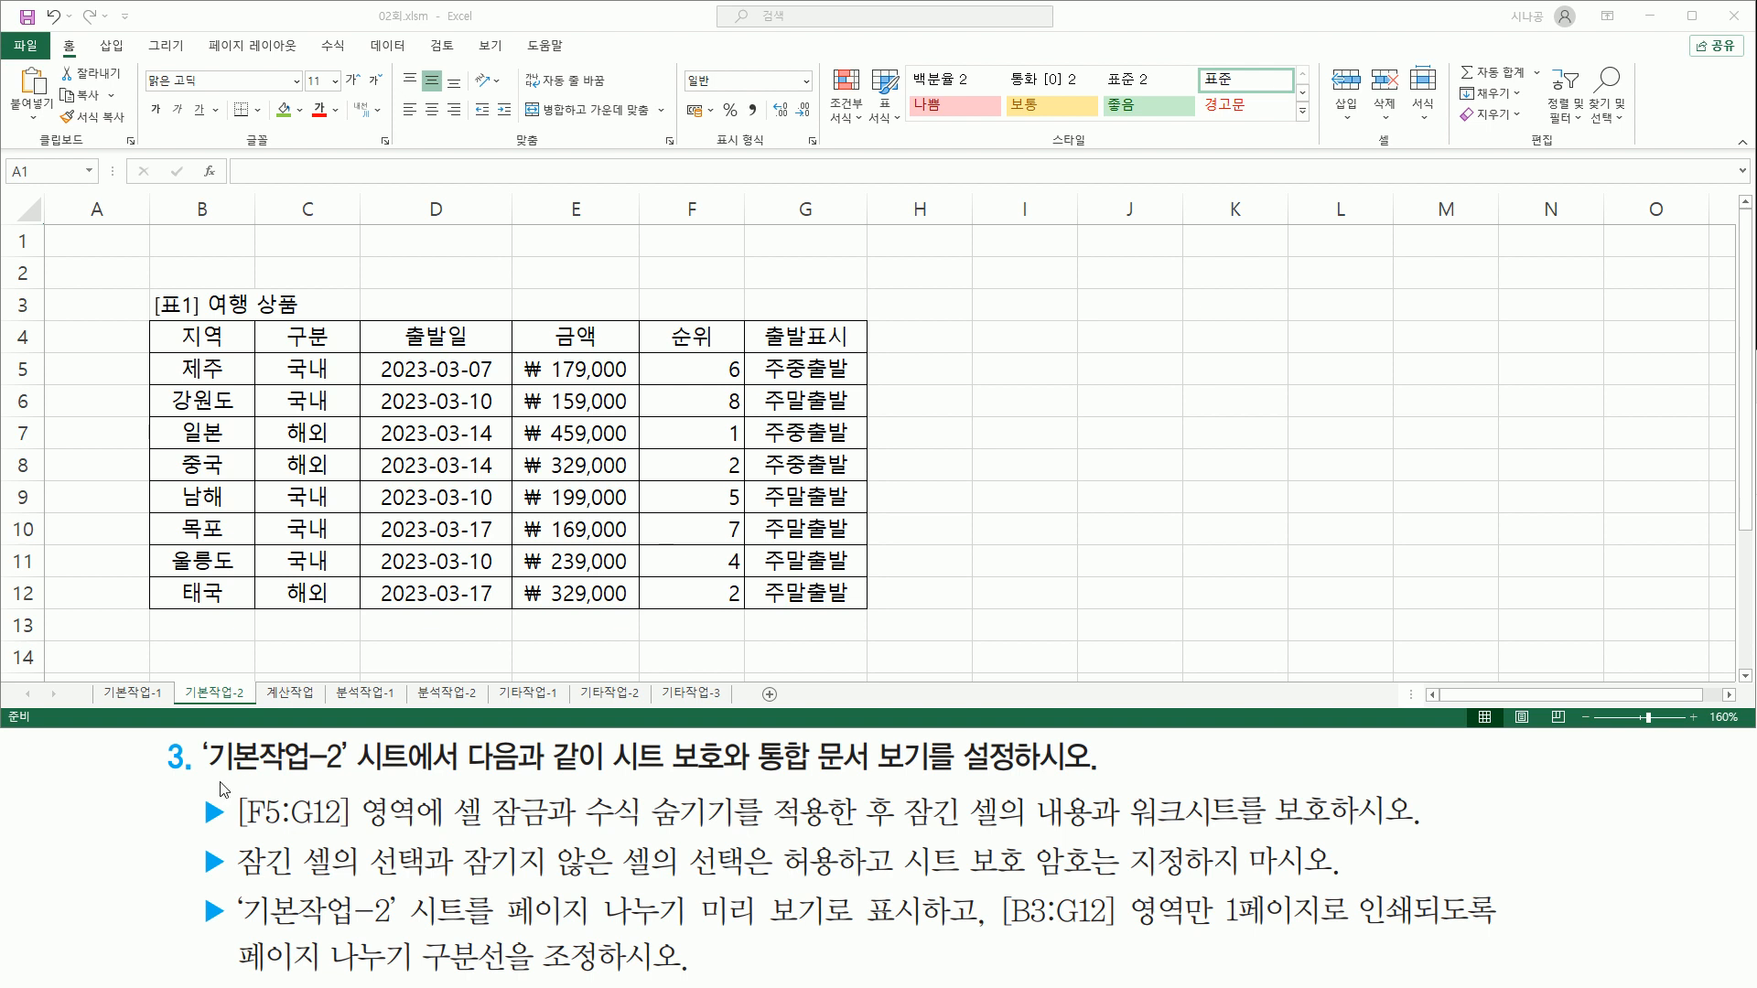
Step: Examine the travel product table on the 기본작업-2 sheet, particularly the range F5:G12 named in the protection task
drag(233, 781, 353, 779)
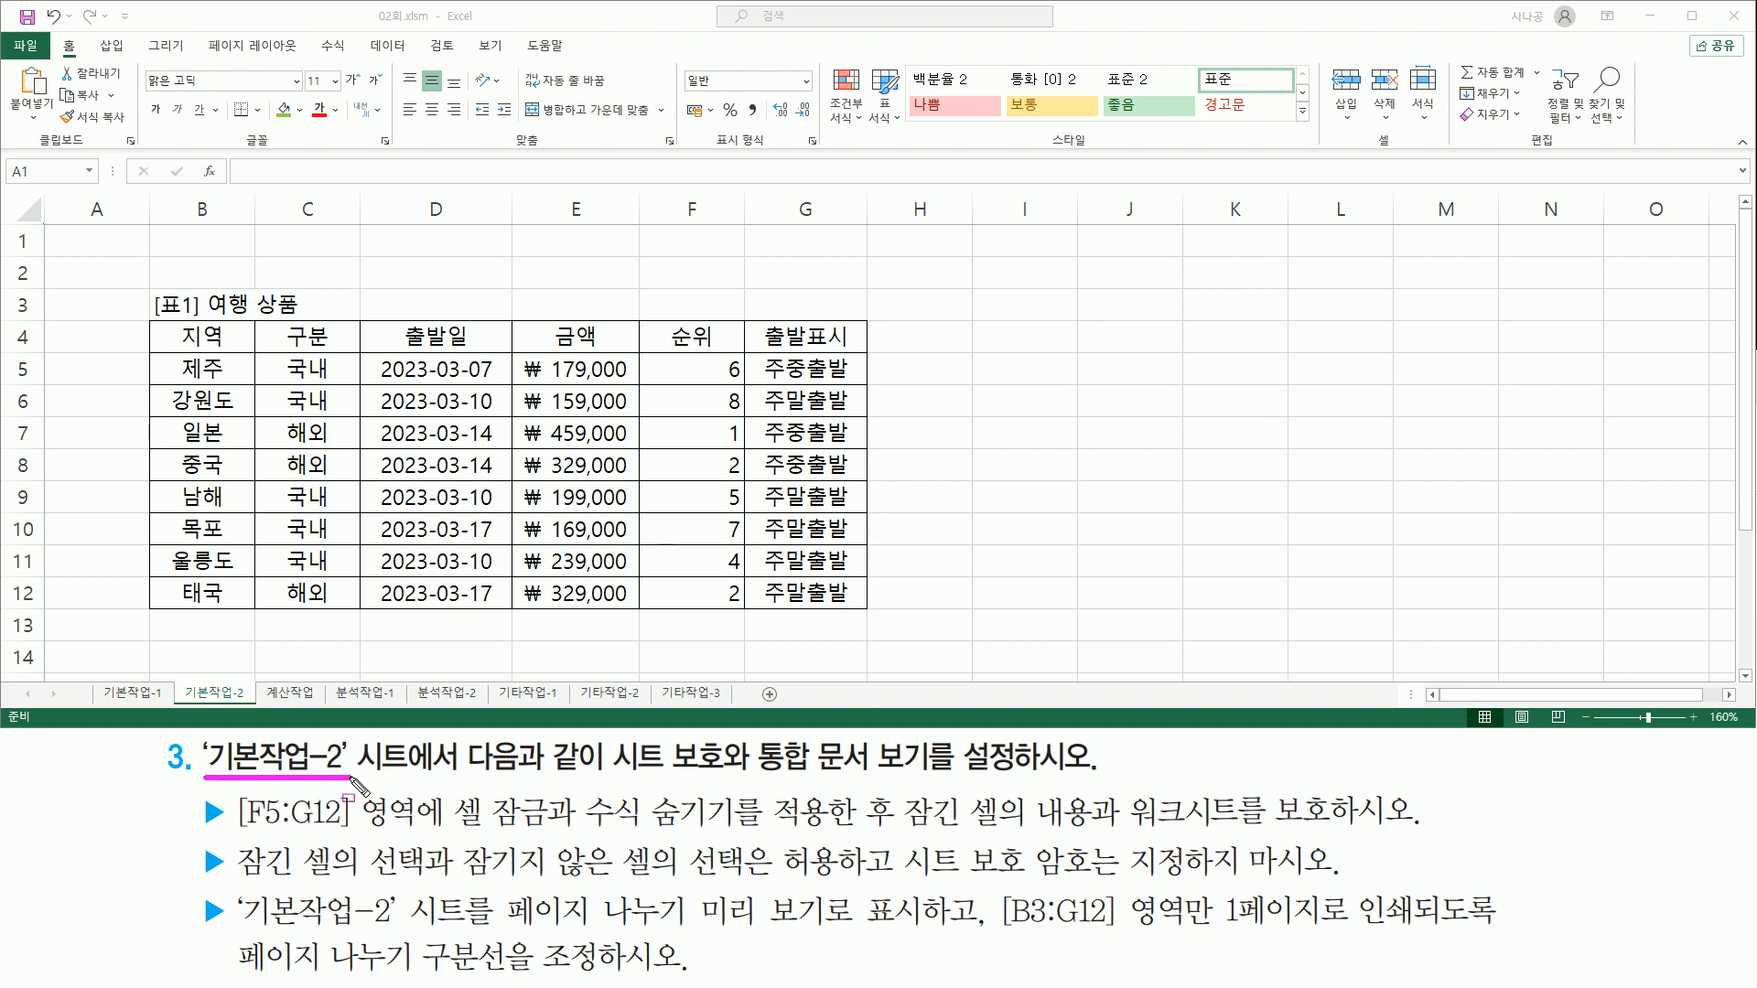
drag(610, 778, 934, 780)
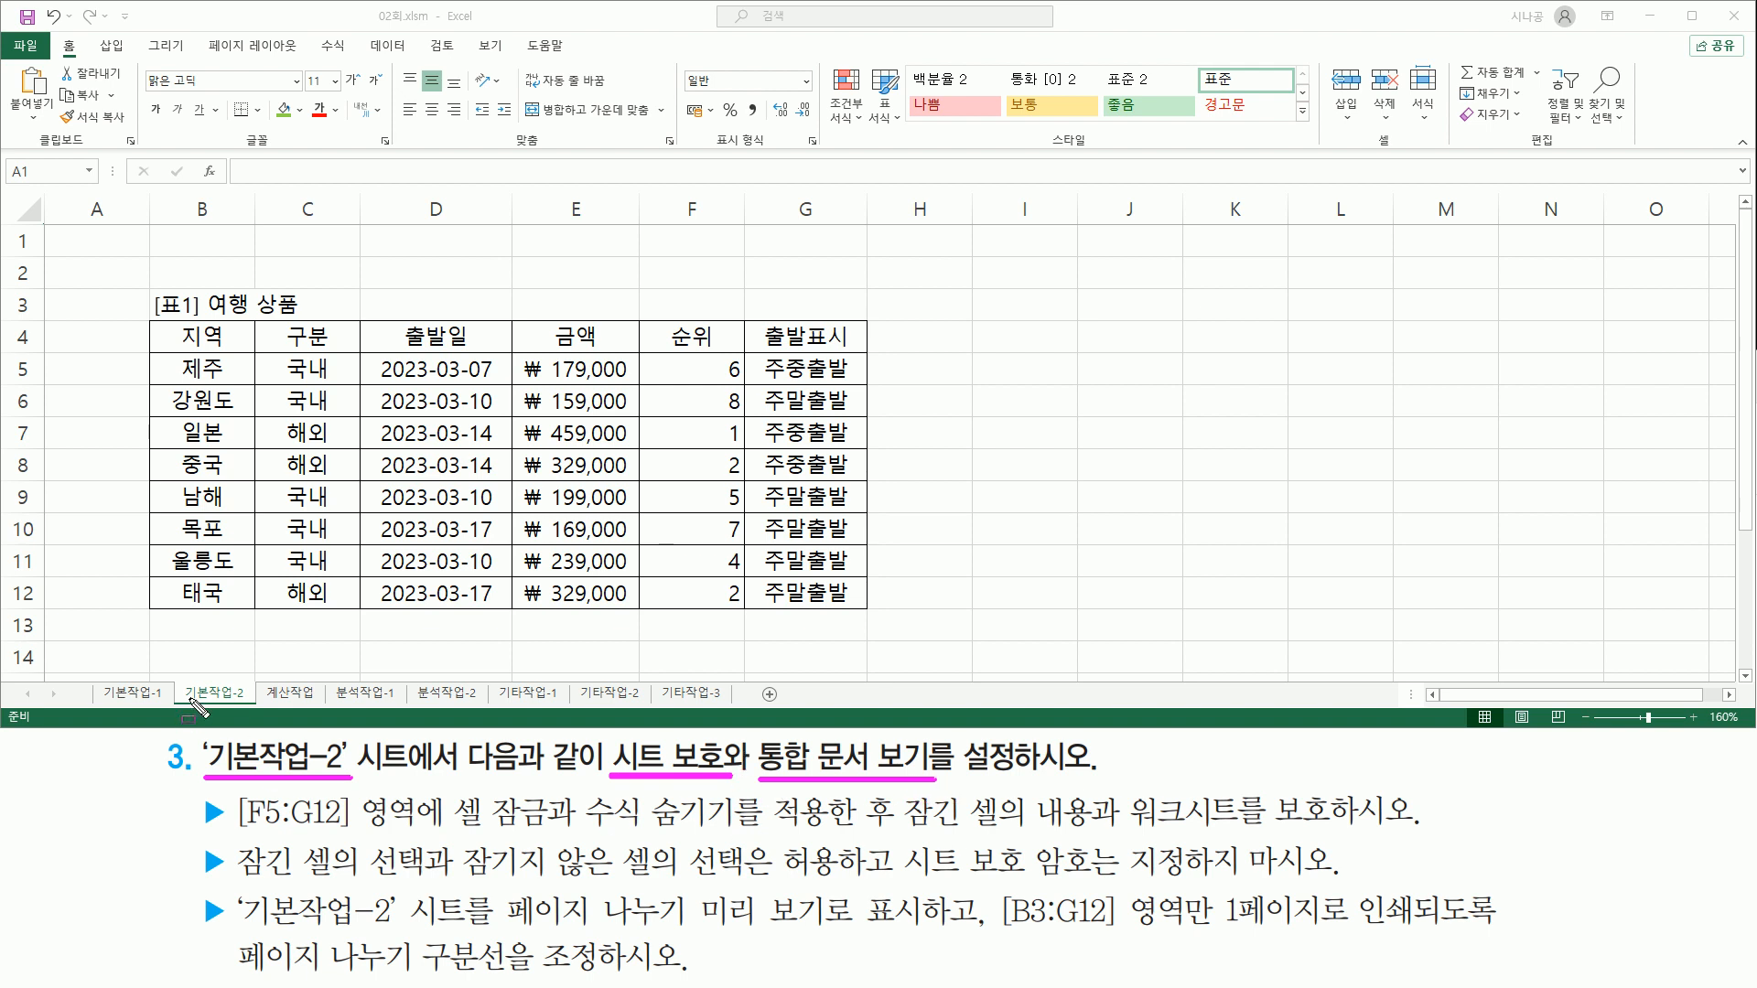
drag(183, 693, 256, 706)
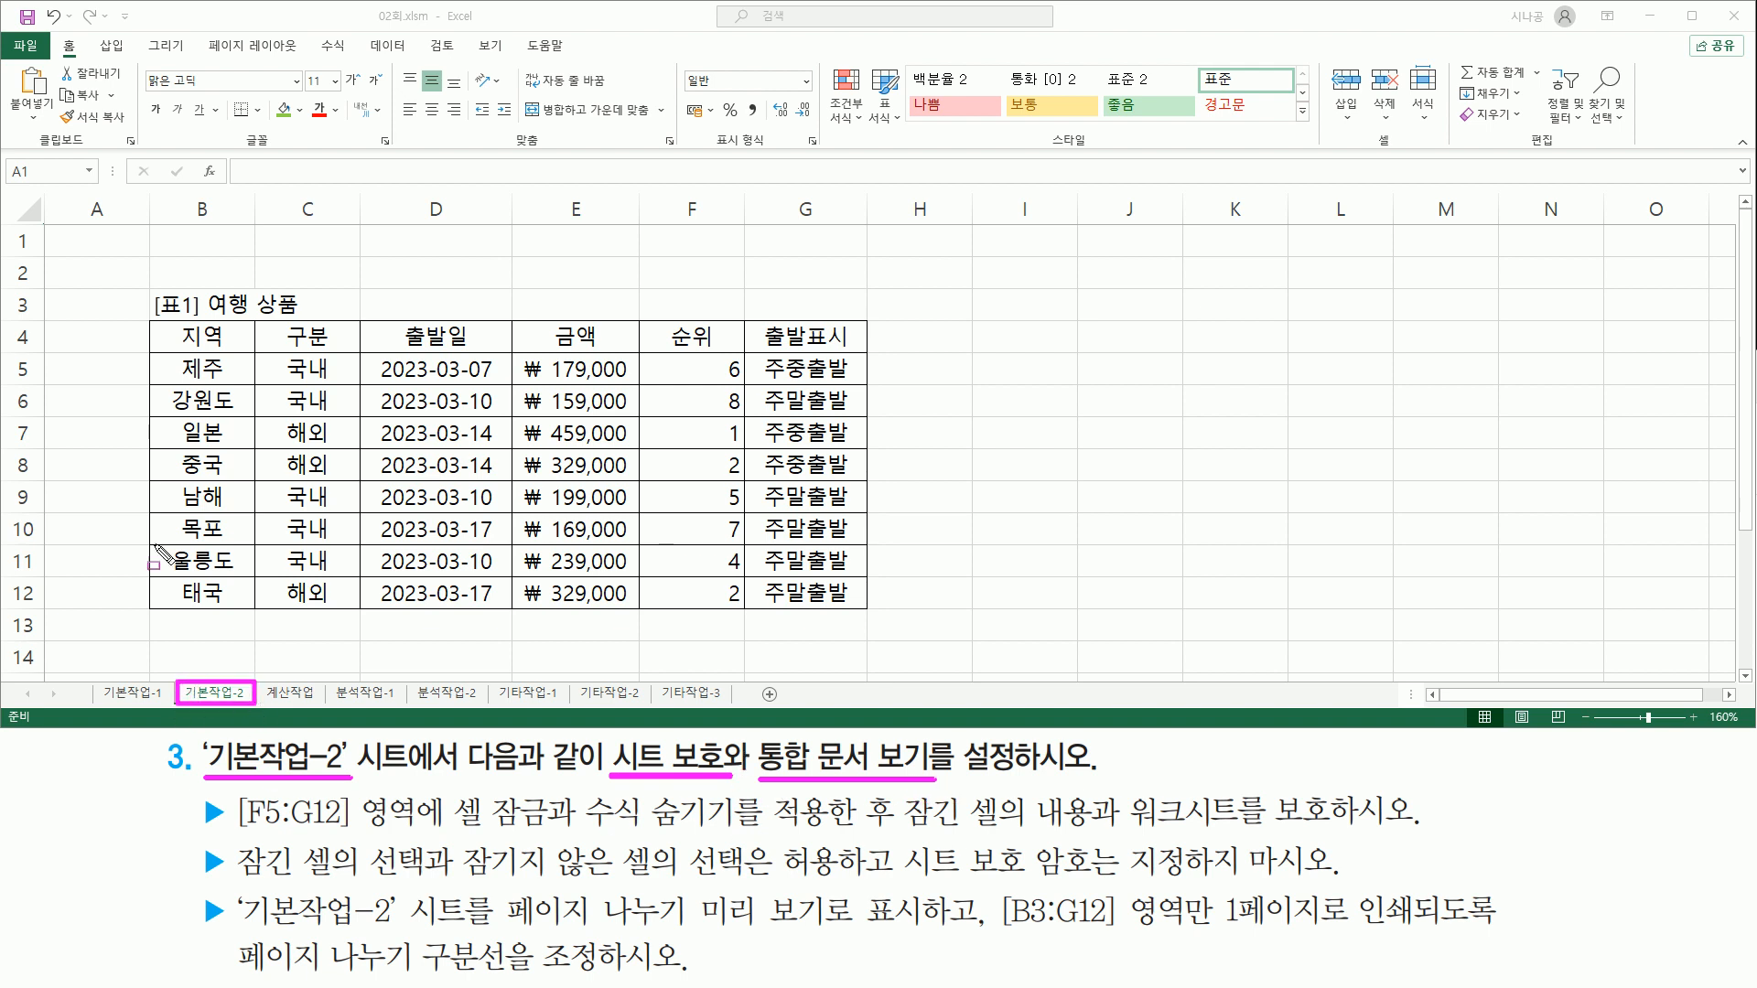
mouse_move(142, 286)
mouse_down()
mouse_move(732, 620)
mouse_move(883, 613)
mouse_up()
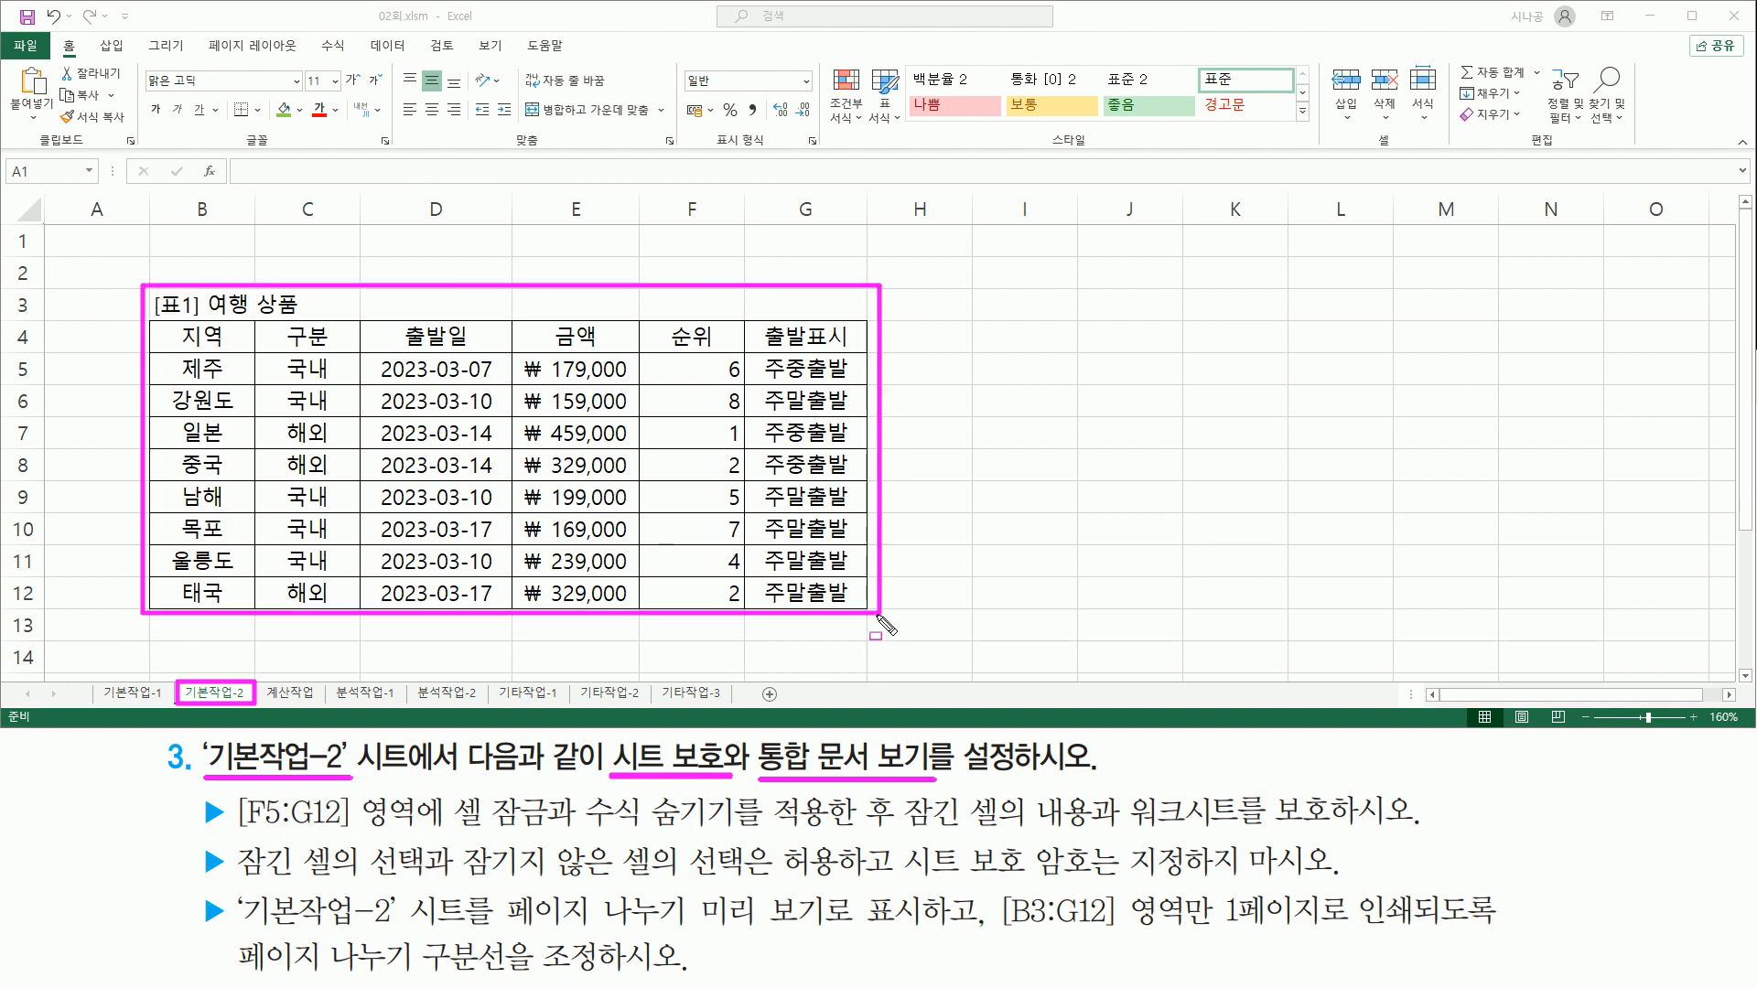
key(Escape)
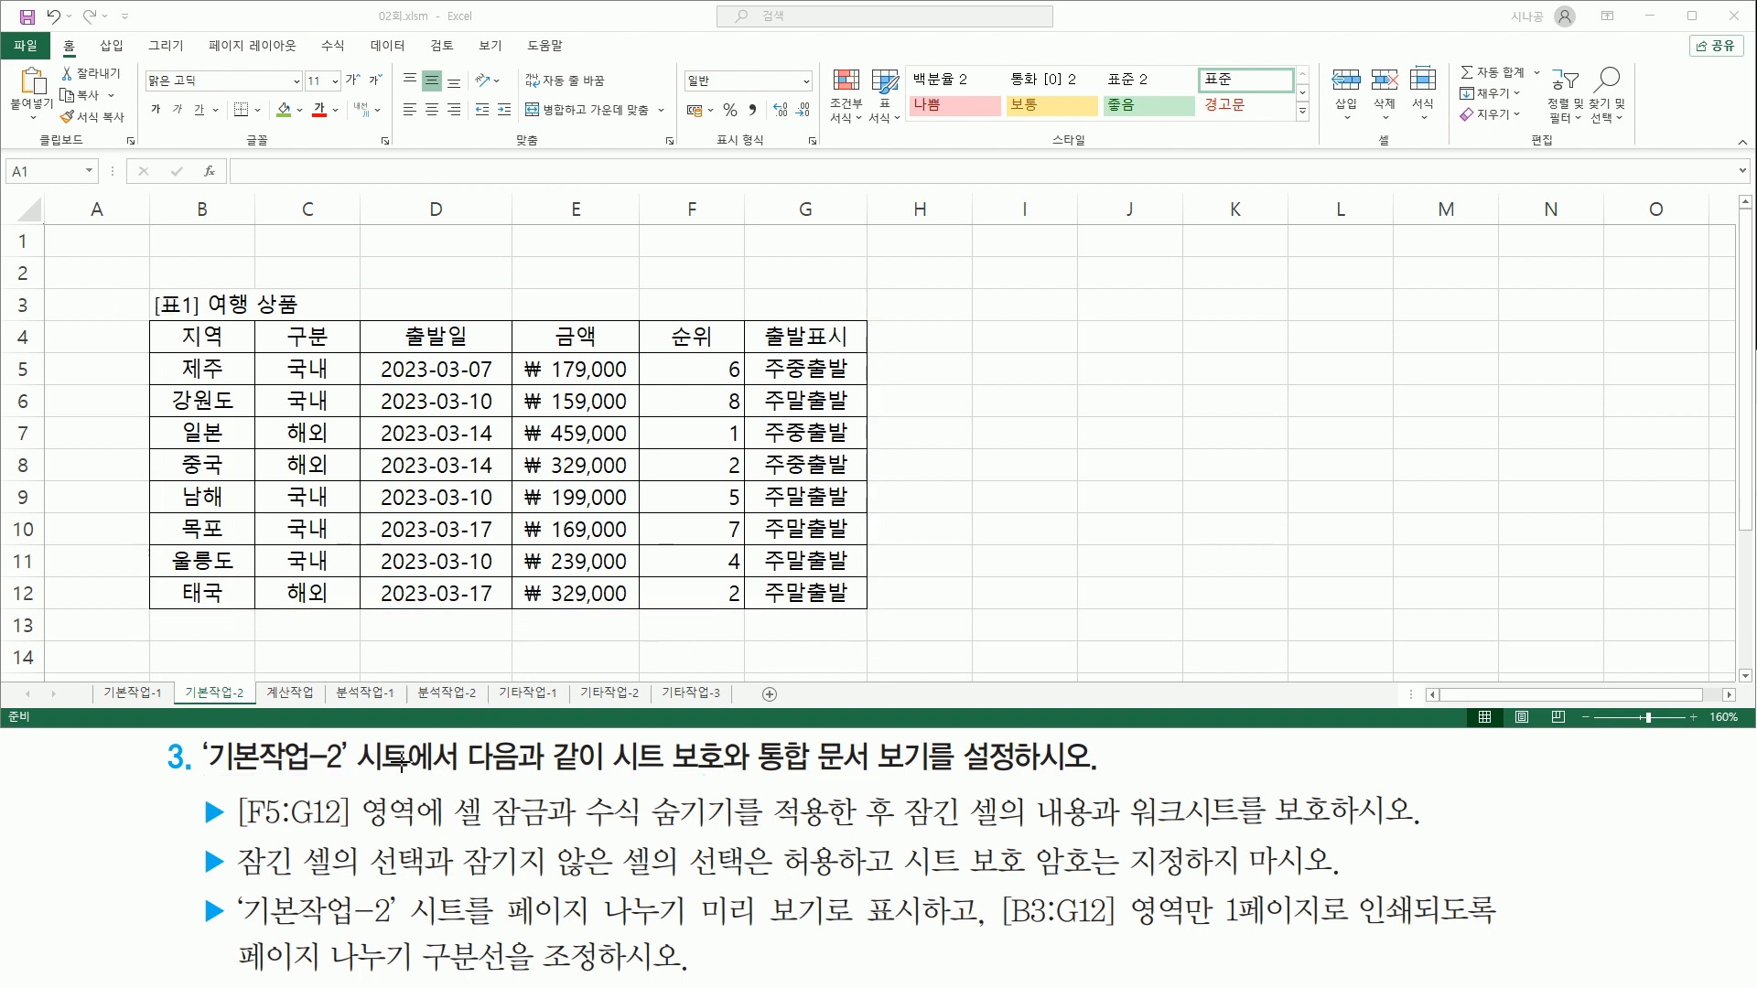
mouse_move(231, 788)
mouse_down()
mouse_move(303, 830)
mouse_move(436, 835)
mouse_up()
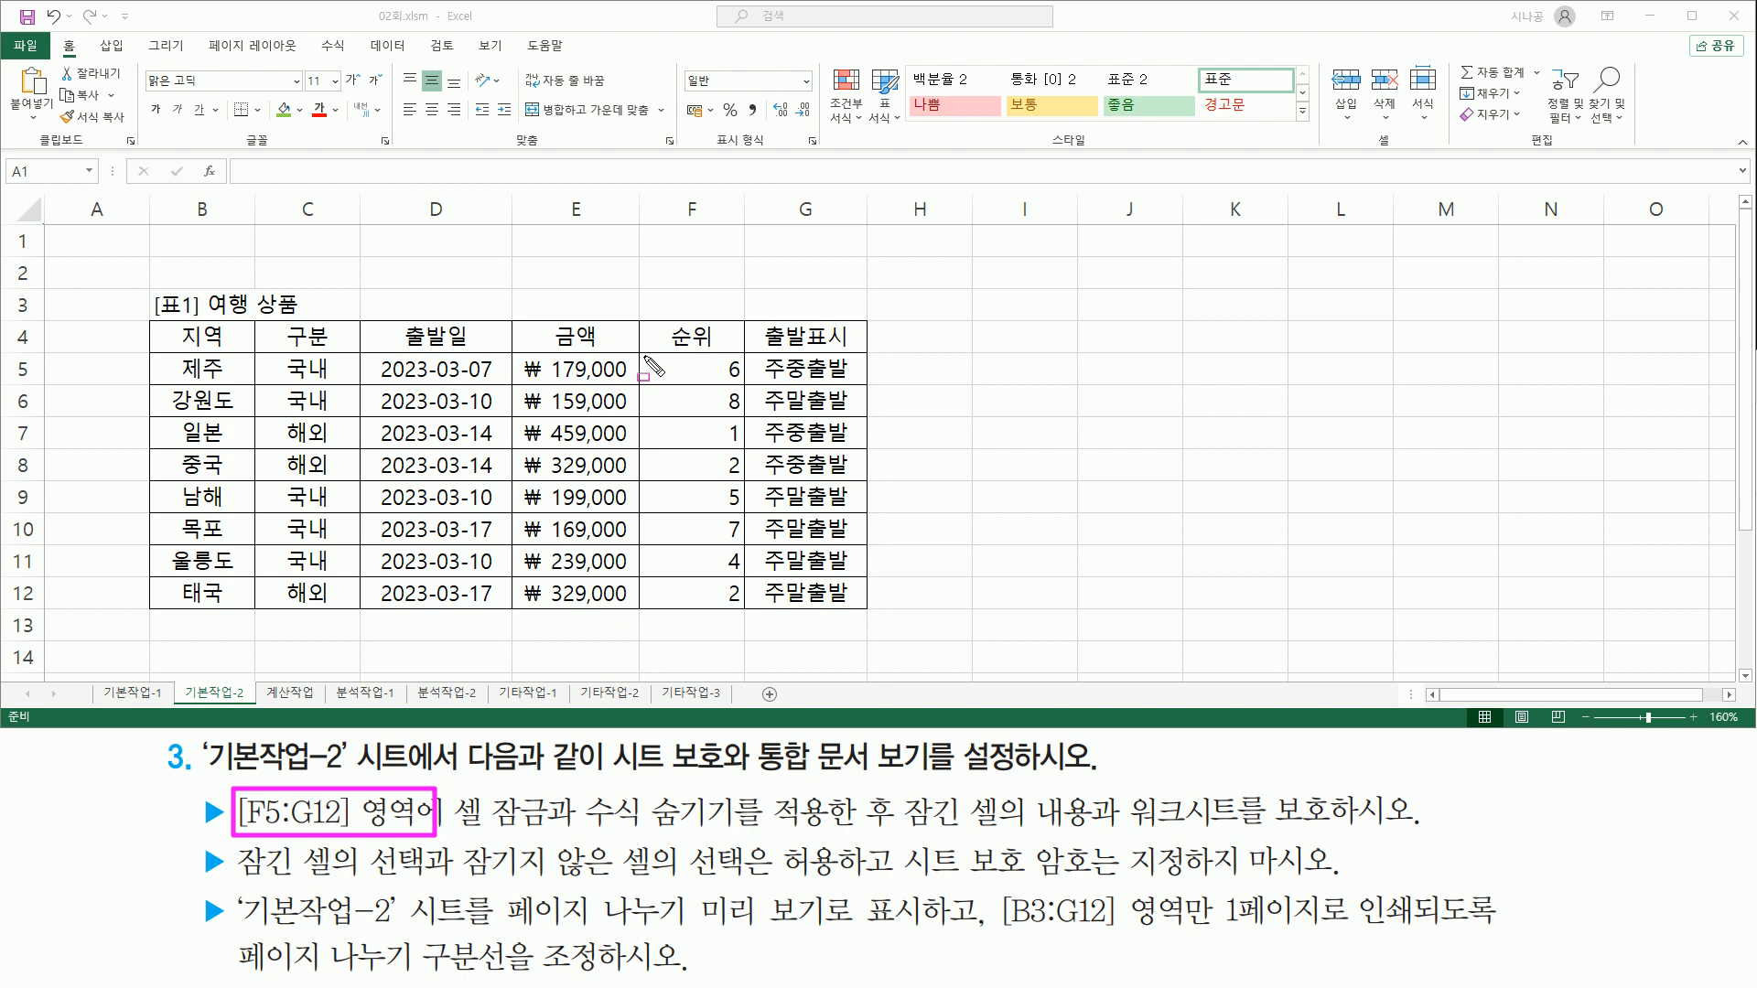
drag(642, 354, 743, 389)
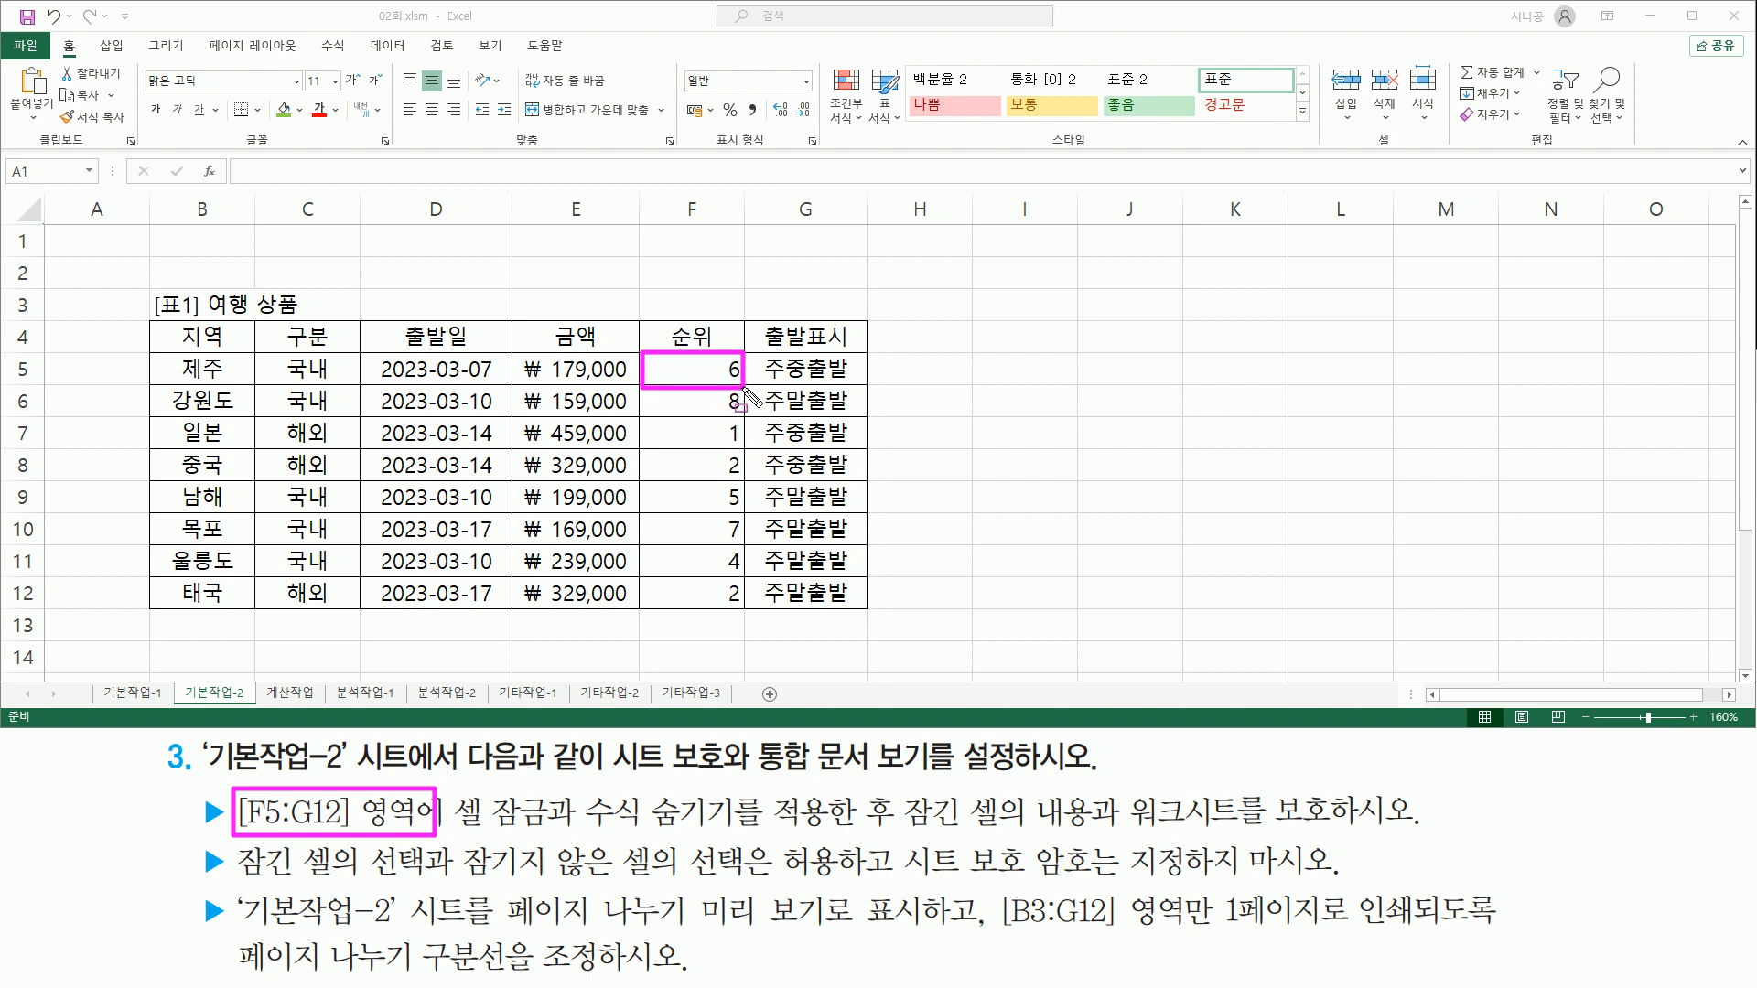
mouse_move(745, 393)
mouse_down()
mouse_move(833, 581)
mouse_move(866, 611)
mouse_up()
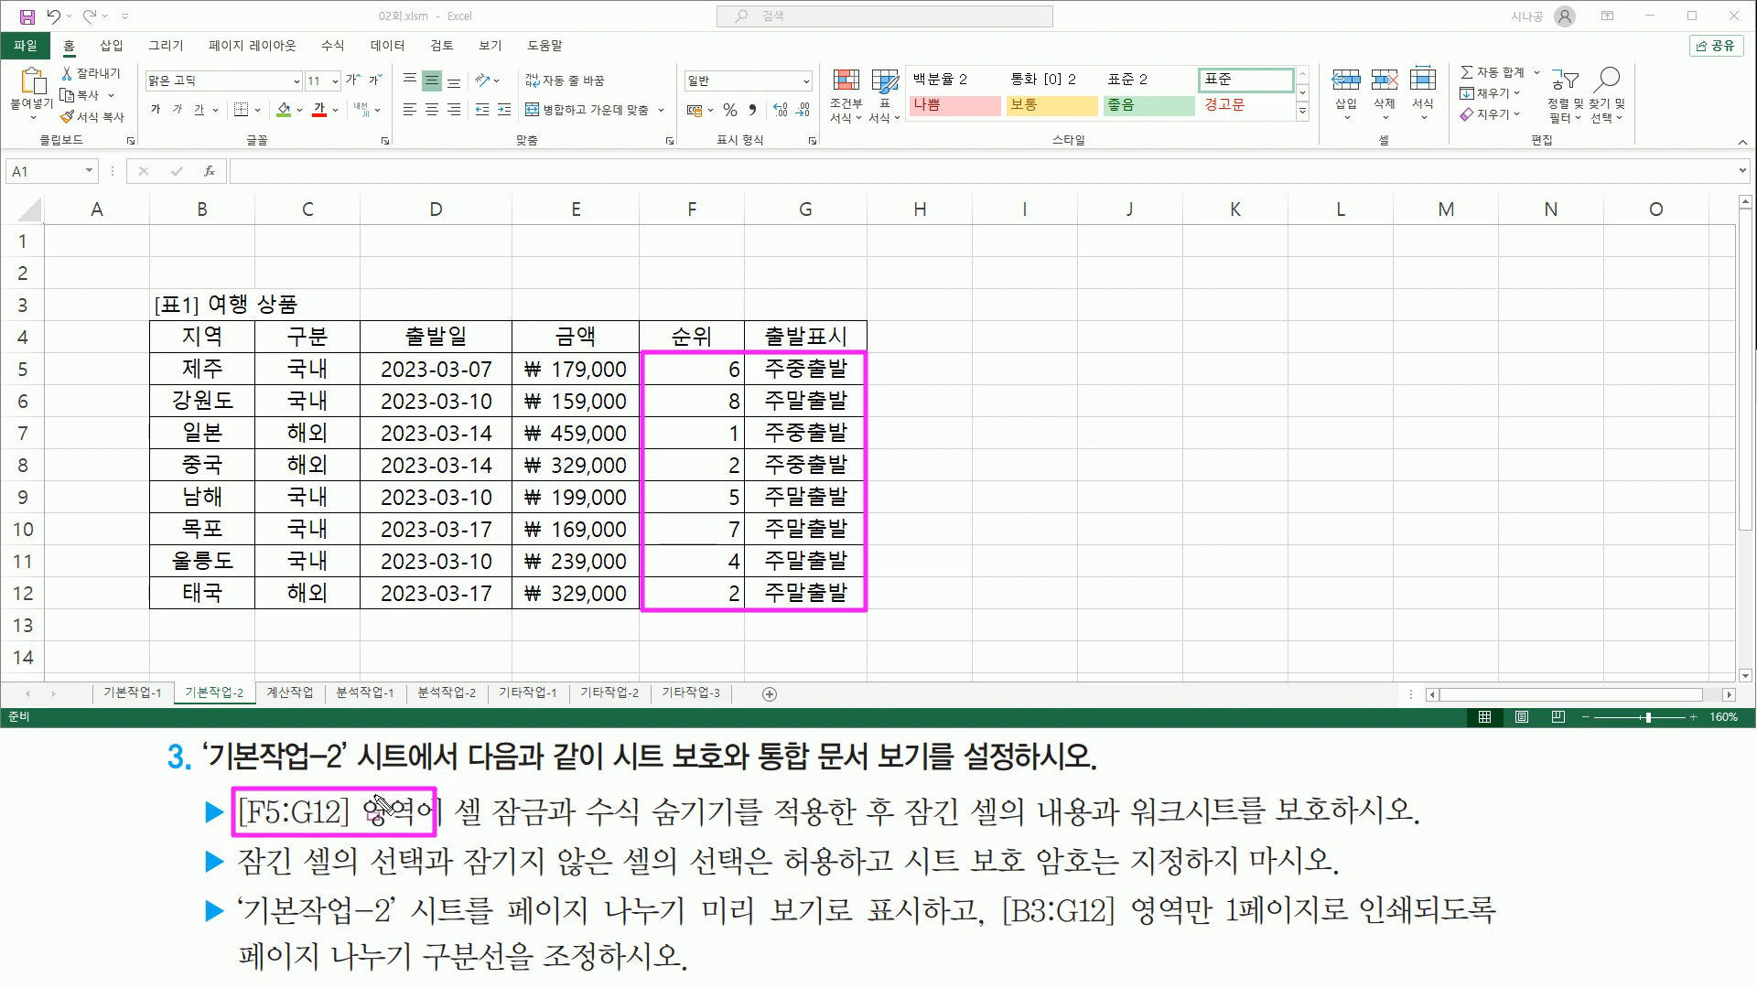
drag(456, 832, 1342, 832)
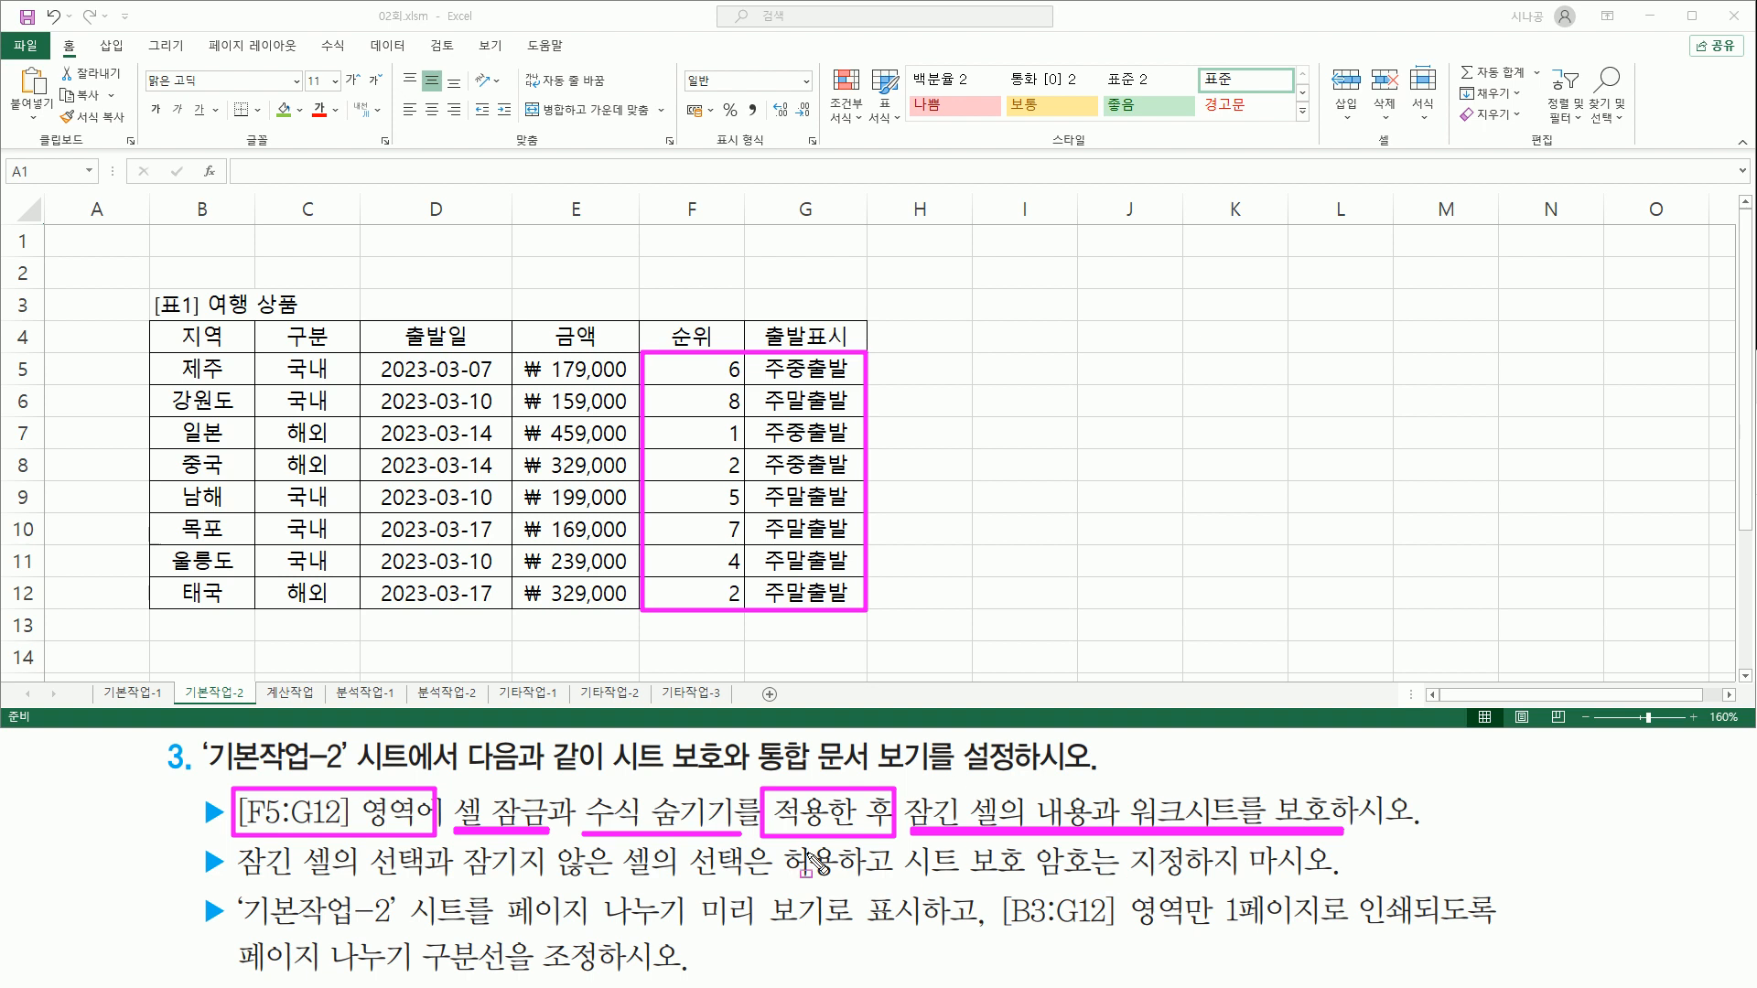
Step: Apply cell locking (잠금) and formula hiding (숨김) to the range F5:G12
mouse_move(695, 369)
mouse_down()
mouse_move(804, 540)
mouse_move(800, 592)
mouse_up()
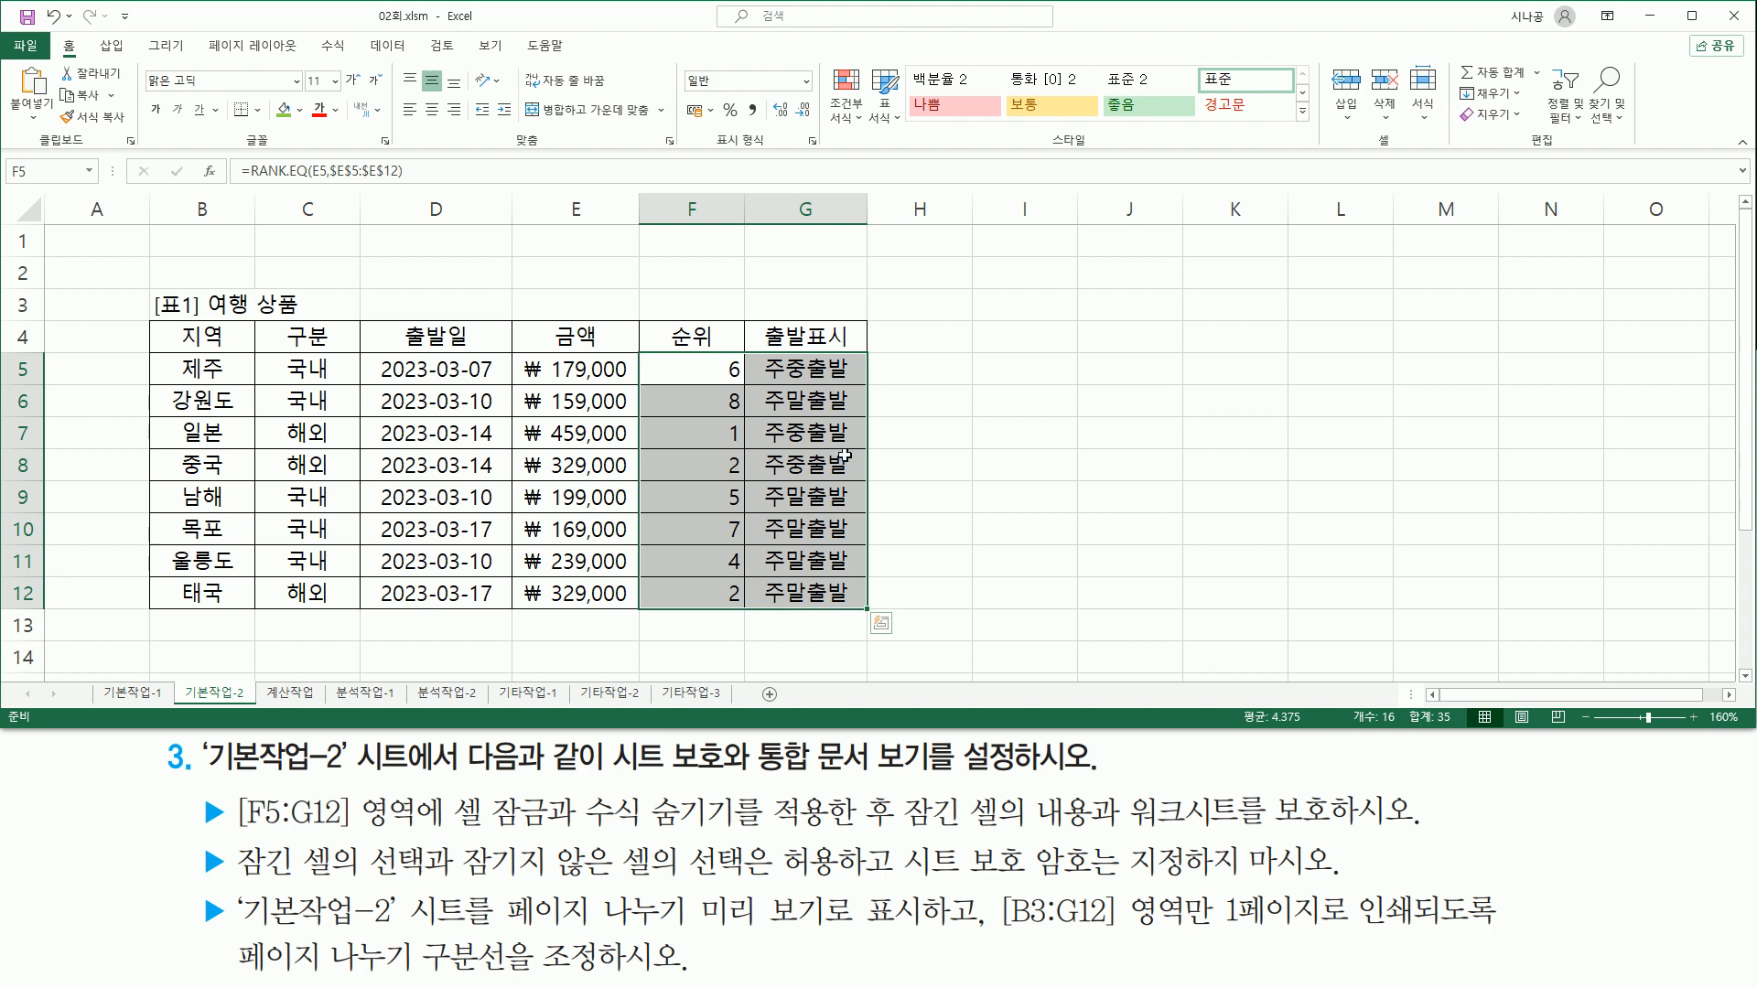
key(ctrl+1)
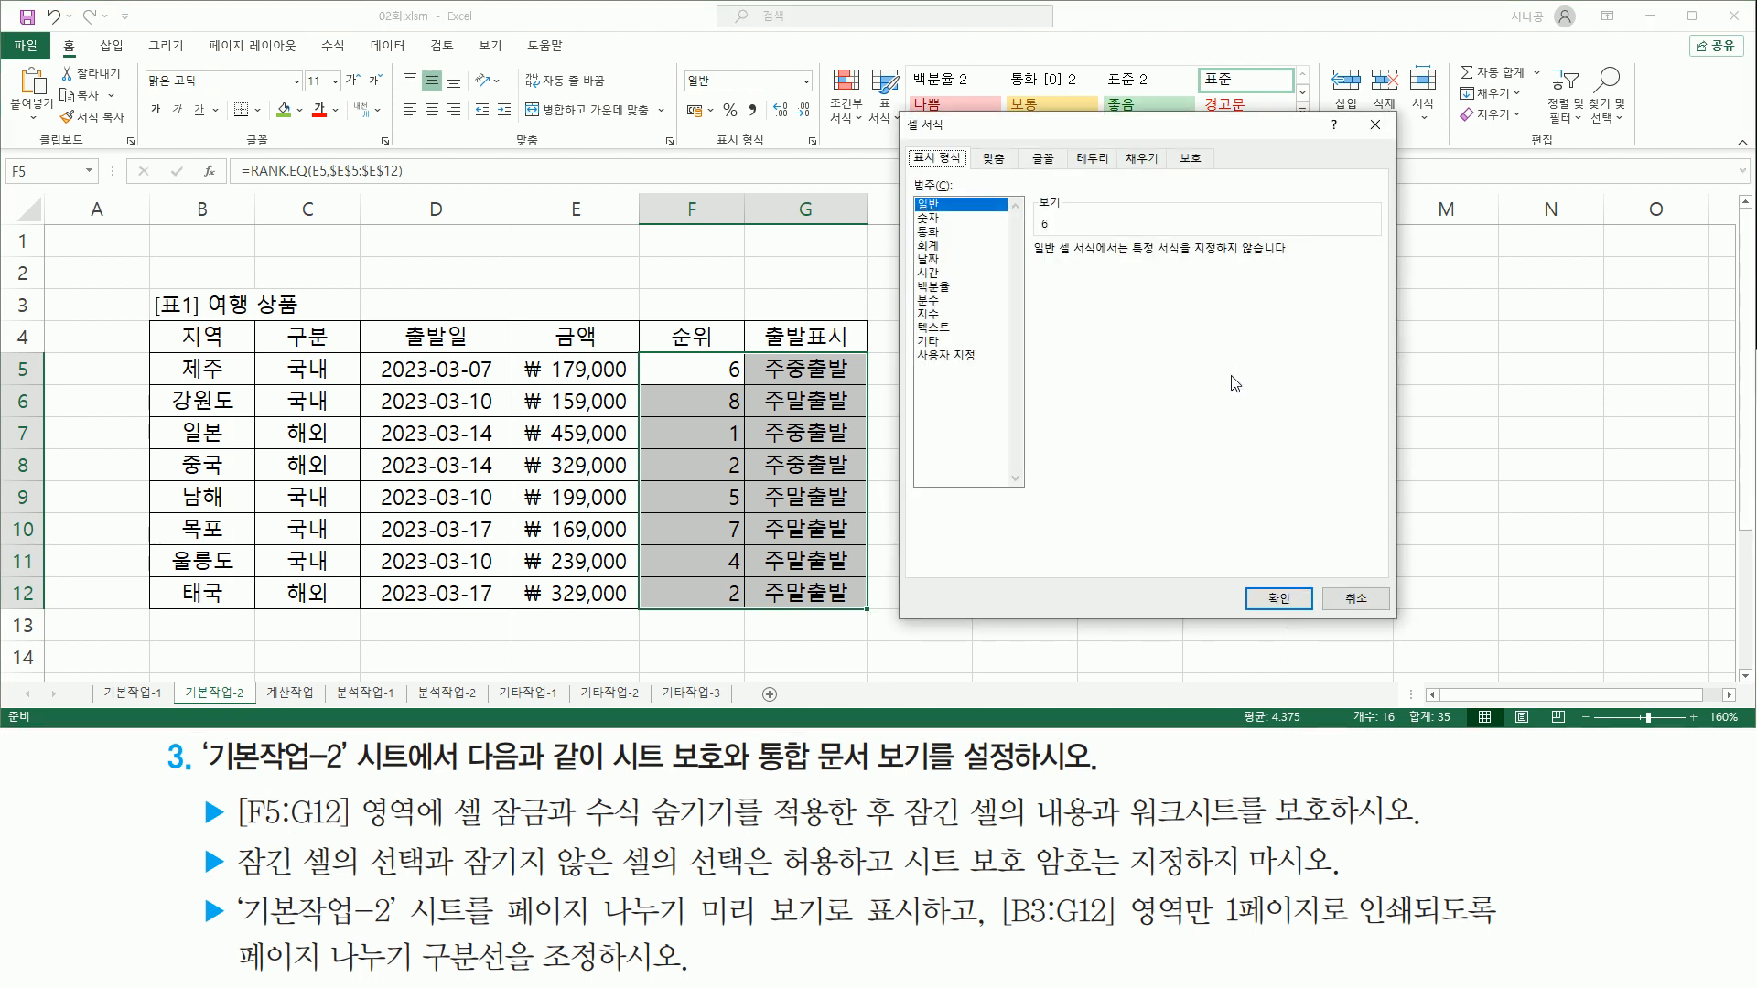
mouse_move(901, 112)
mouse_down()
mouse_move(961, 466)
mouse_move(1407, 640)
mouse_move(1401, 622)
mouse_up()
drag(1169, 140, 1217, 172)
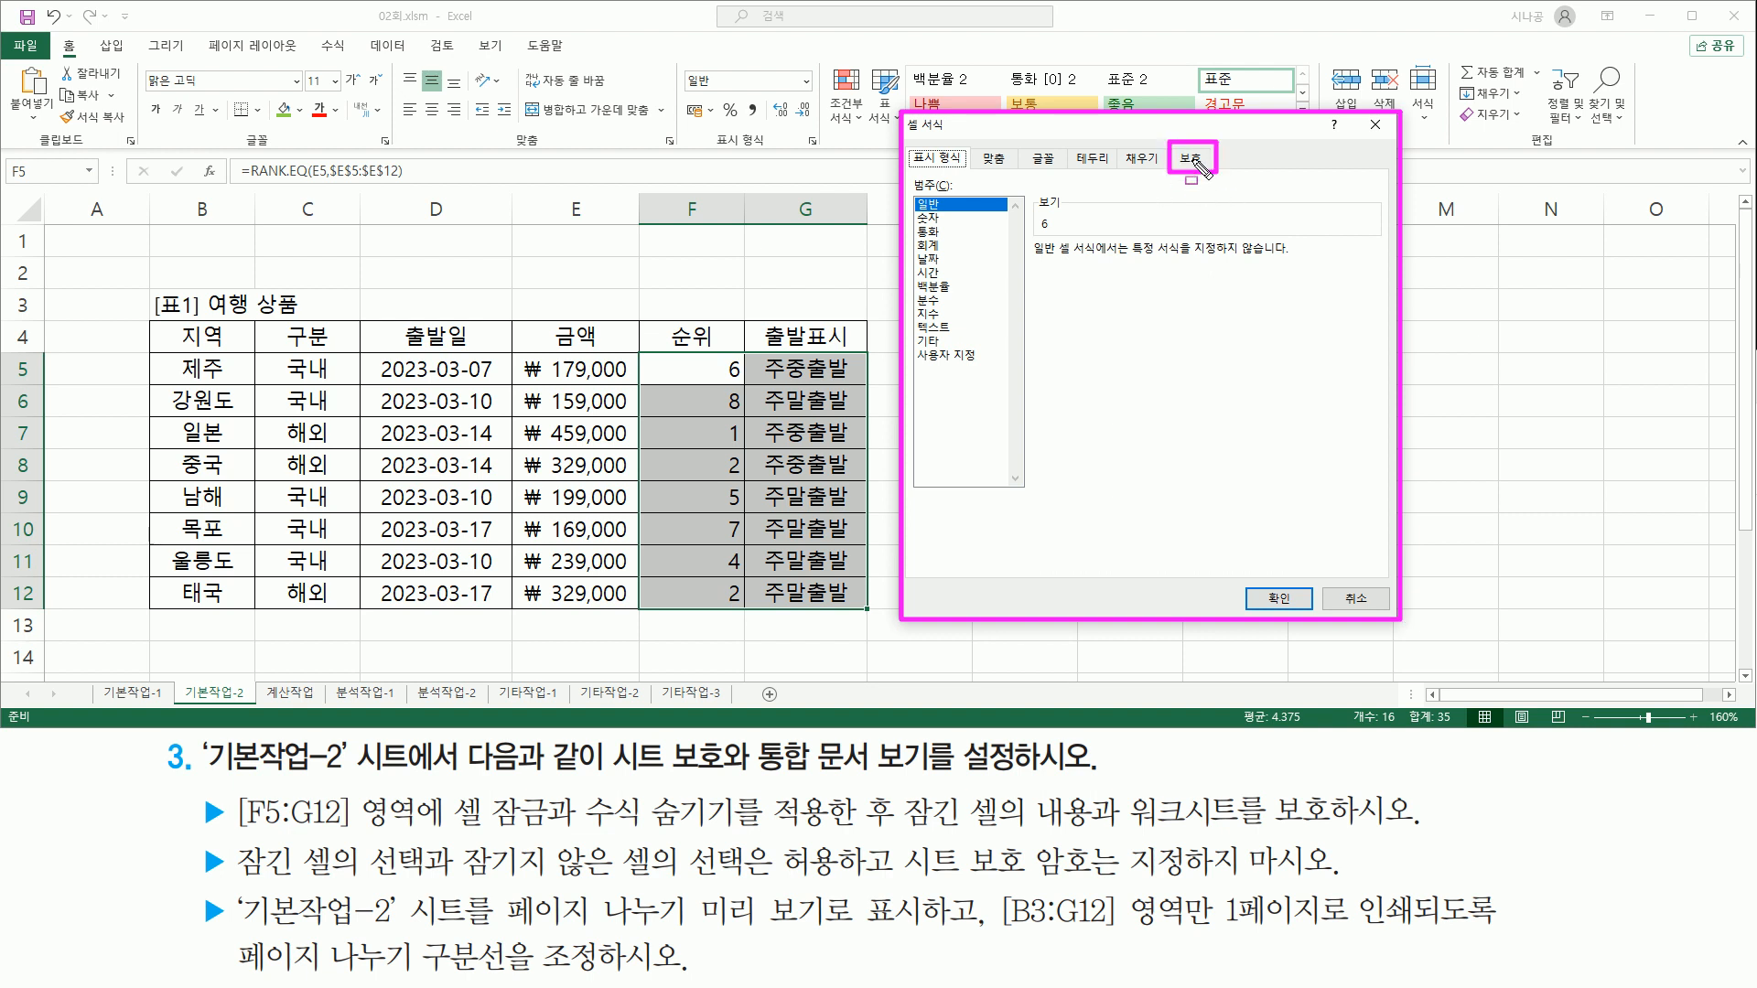
click(1192, 160)
drag(904, 172, 971, 222)
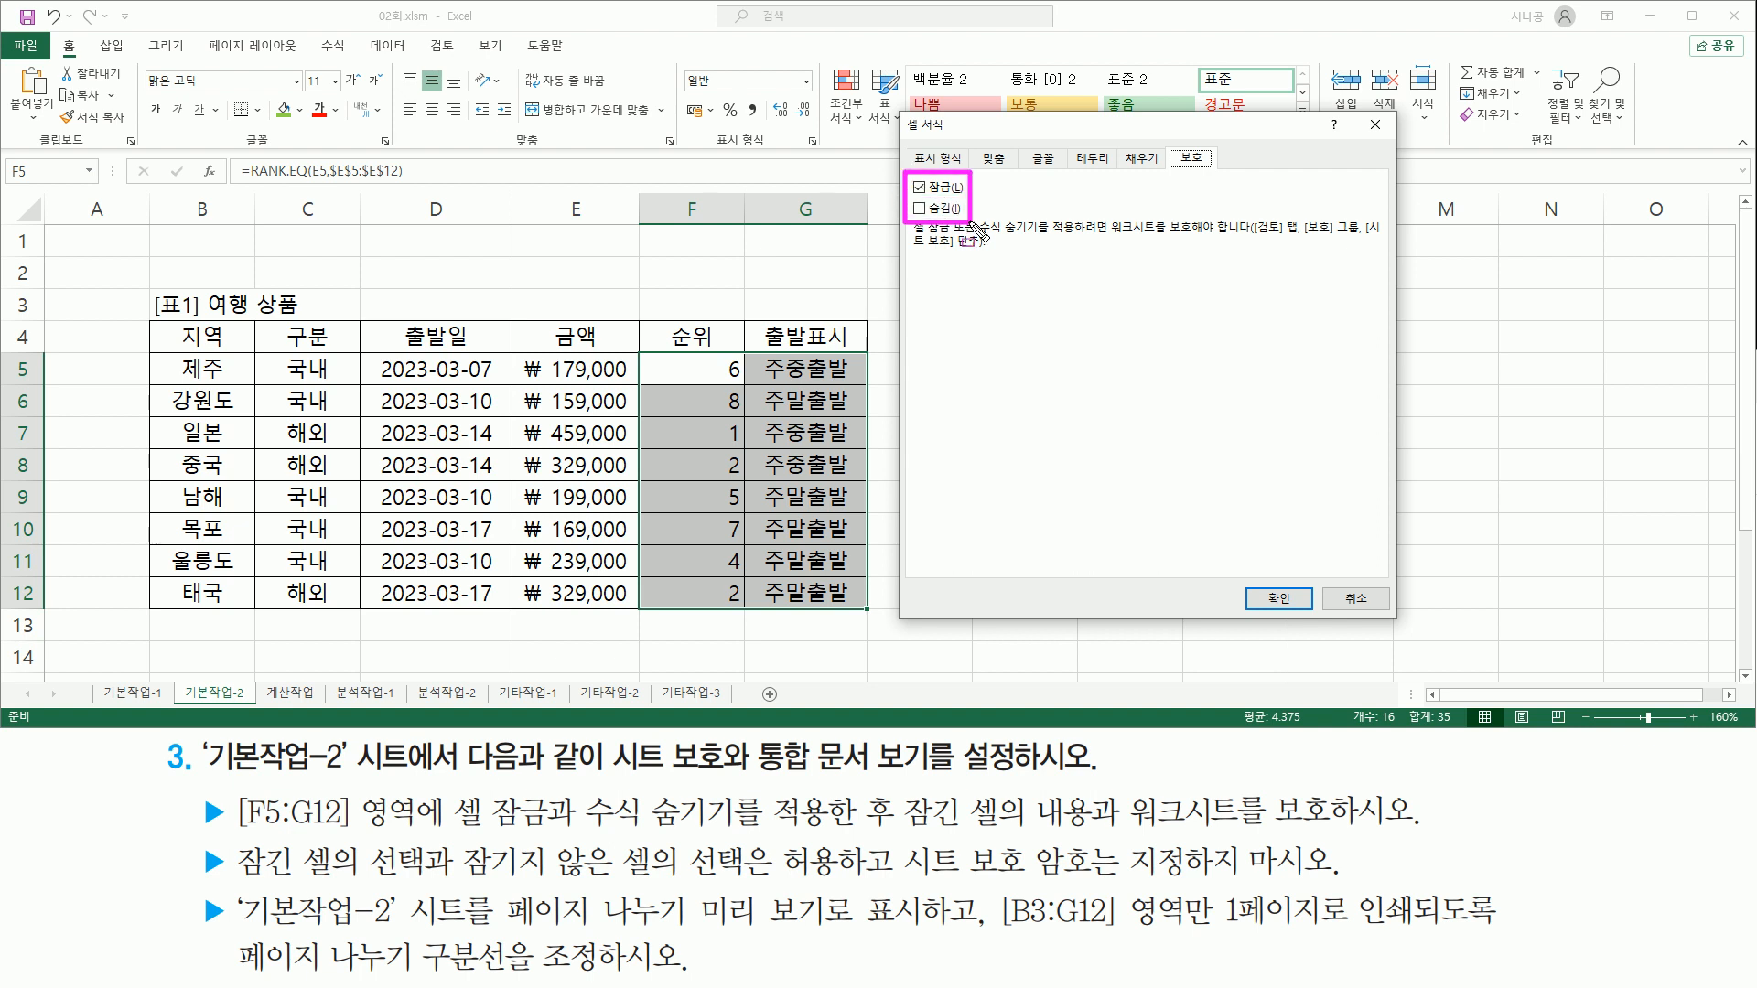
drag(451, 831, 729, 830)
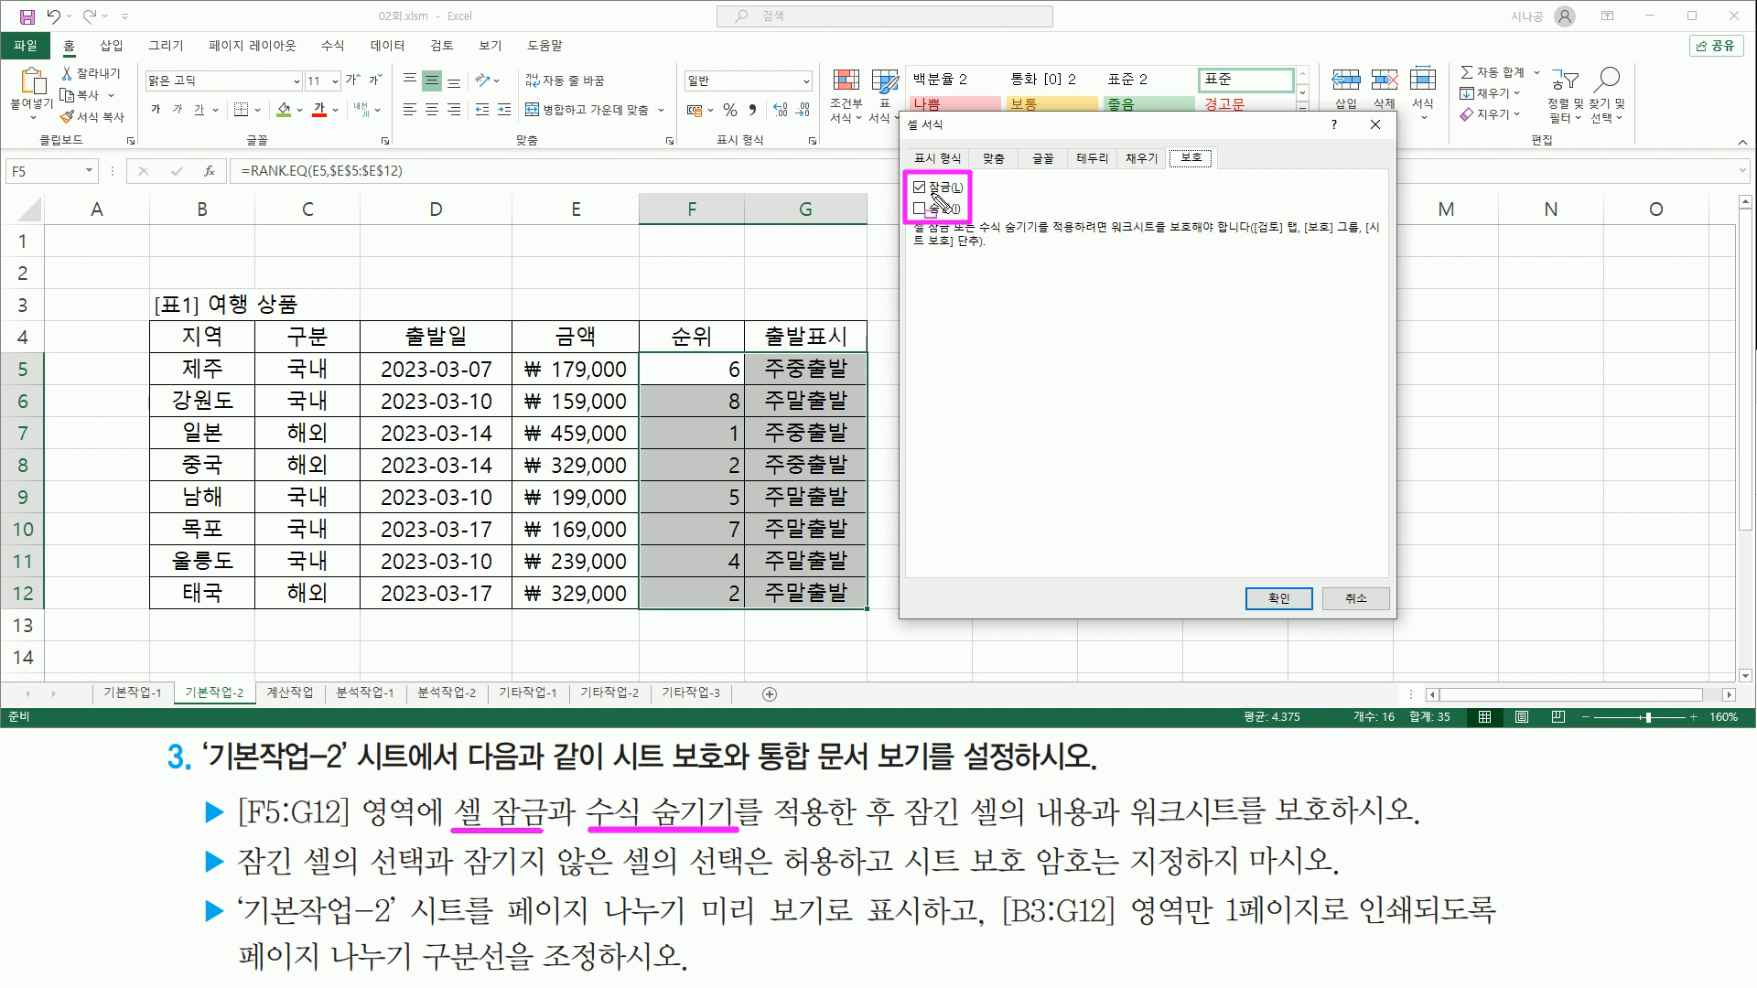
mouse_move(913, 195)
mouse_down()
mouse_move(964, 195)
mouse_move(957, 217)
mouse_up()
mouse_move(582, 787)
mouse_down()
mouse_move(611, 828)
mouse_move(727, 860)
mouse_move(760, 855)
mouse_move(745, 843)
mouse_move(906, 831)
mouse_up()
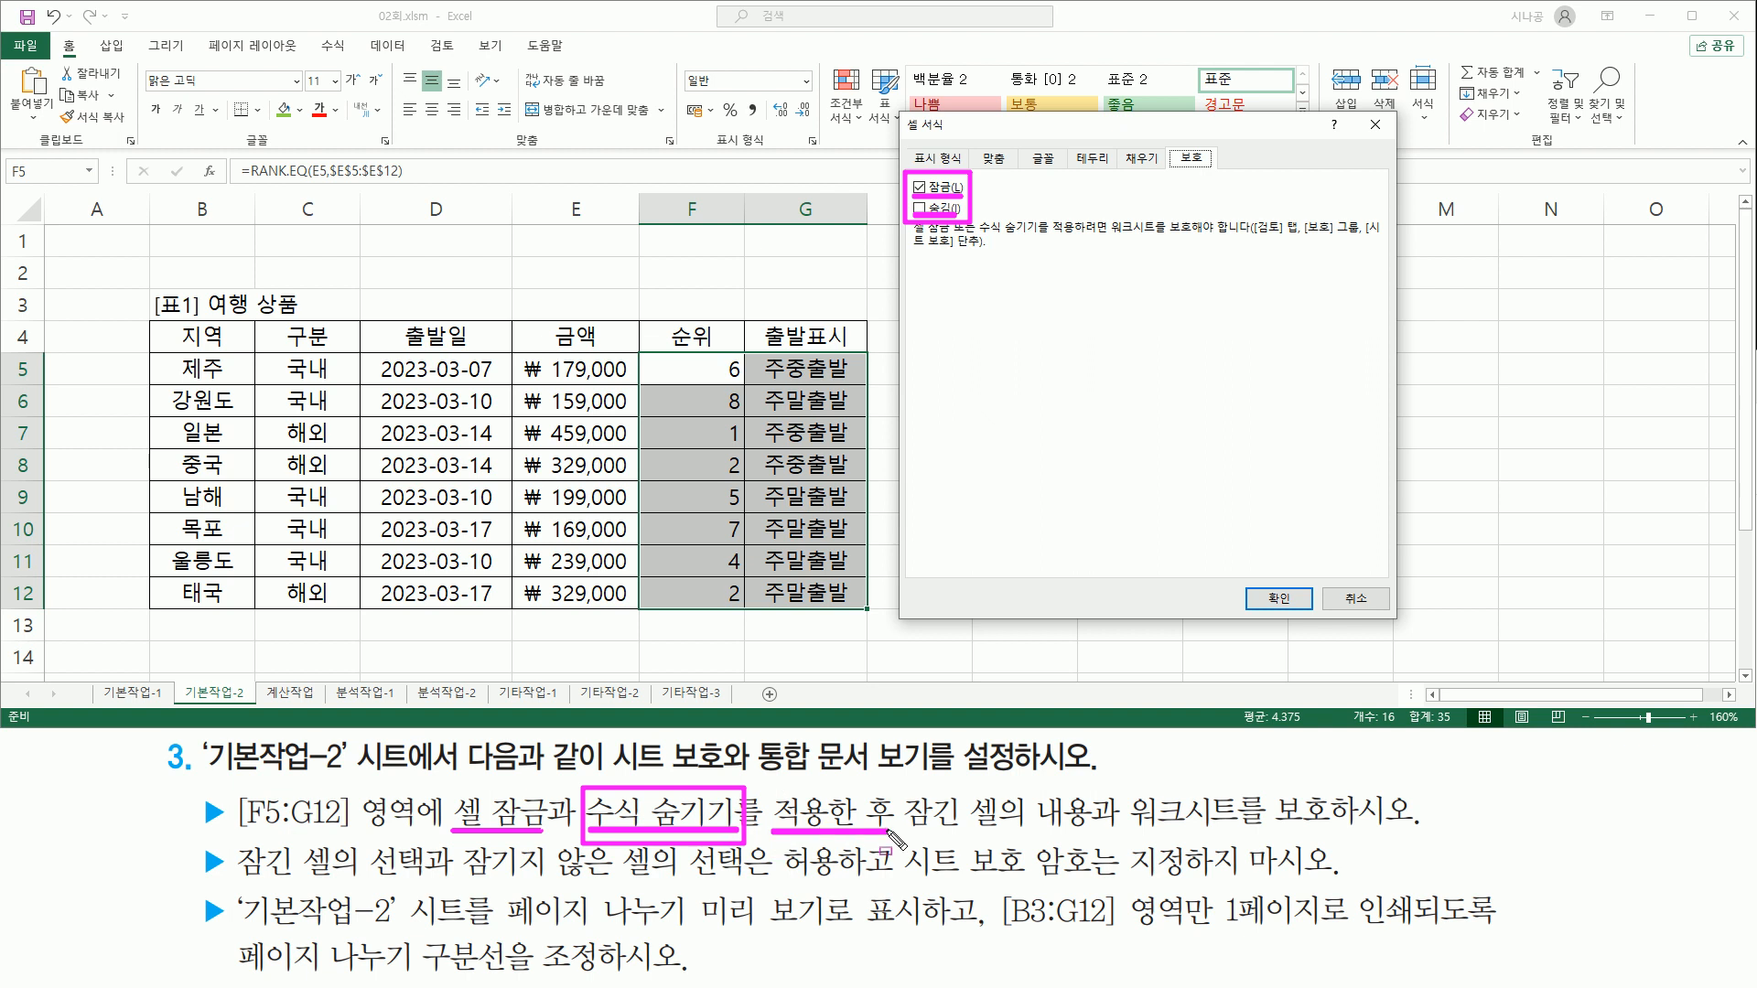
key(Escape)
click(921, 211)
drag(904, 173, 977, 224)
drag(1272, 599, 1318, 636)
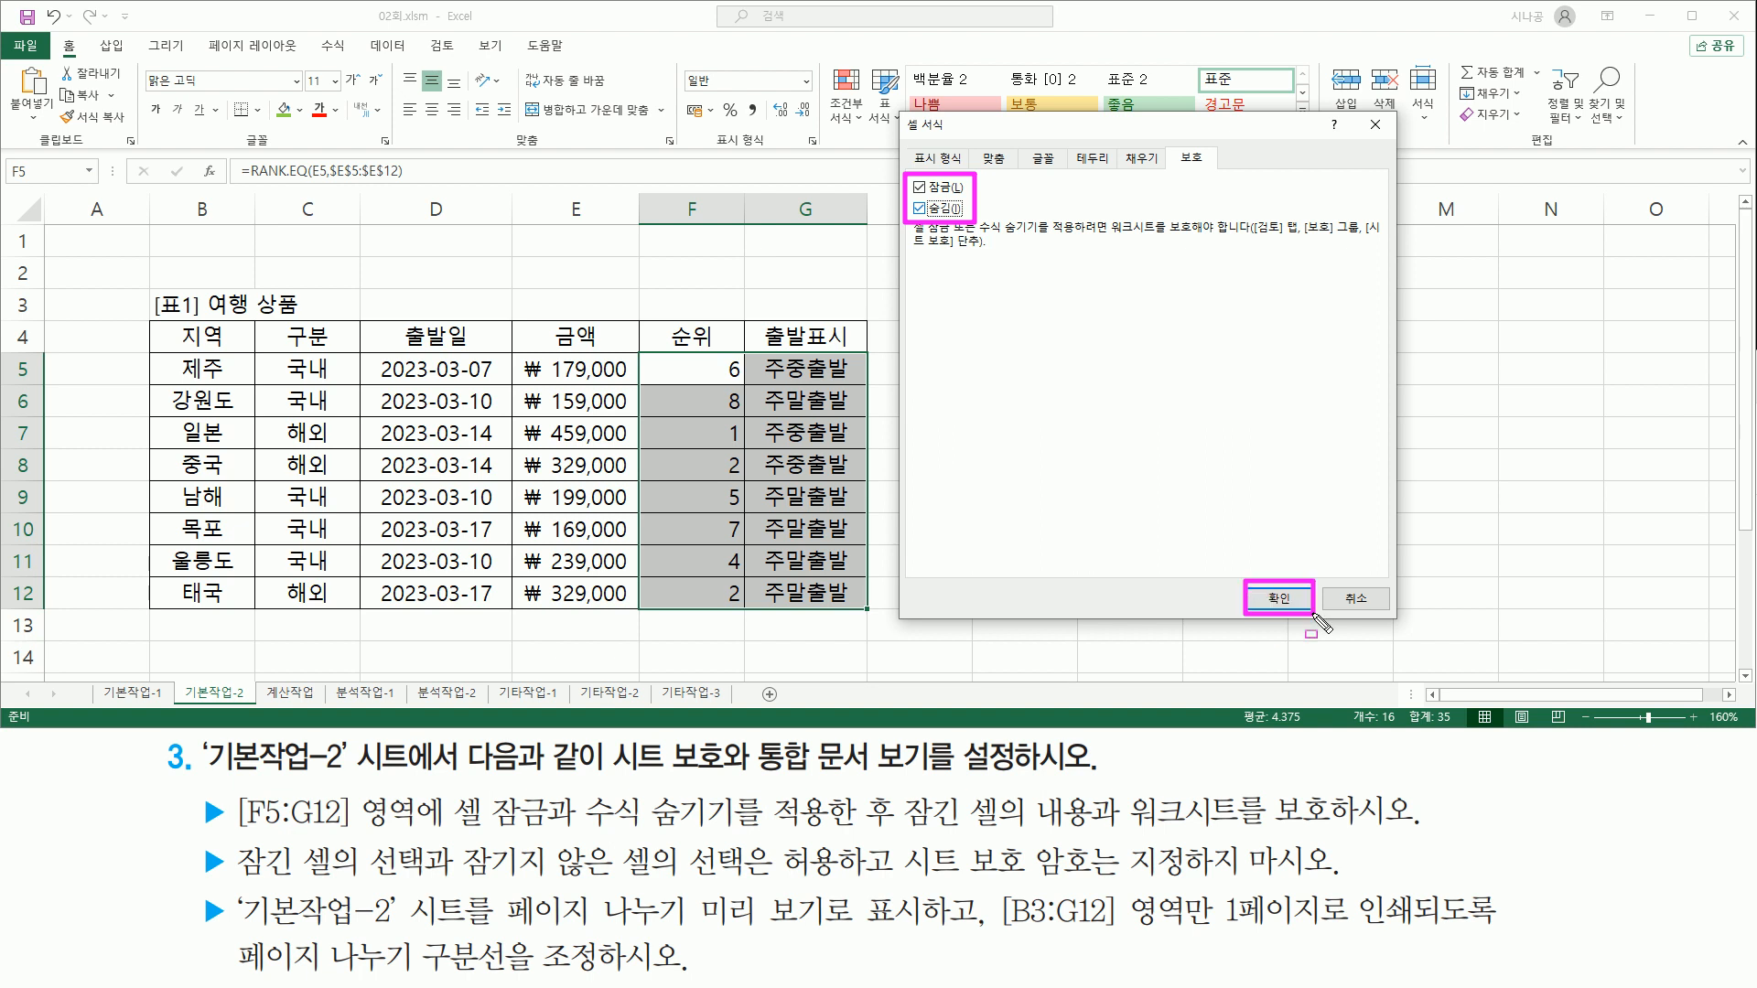
key(Escape)
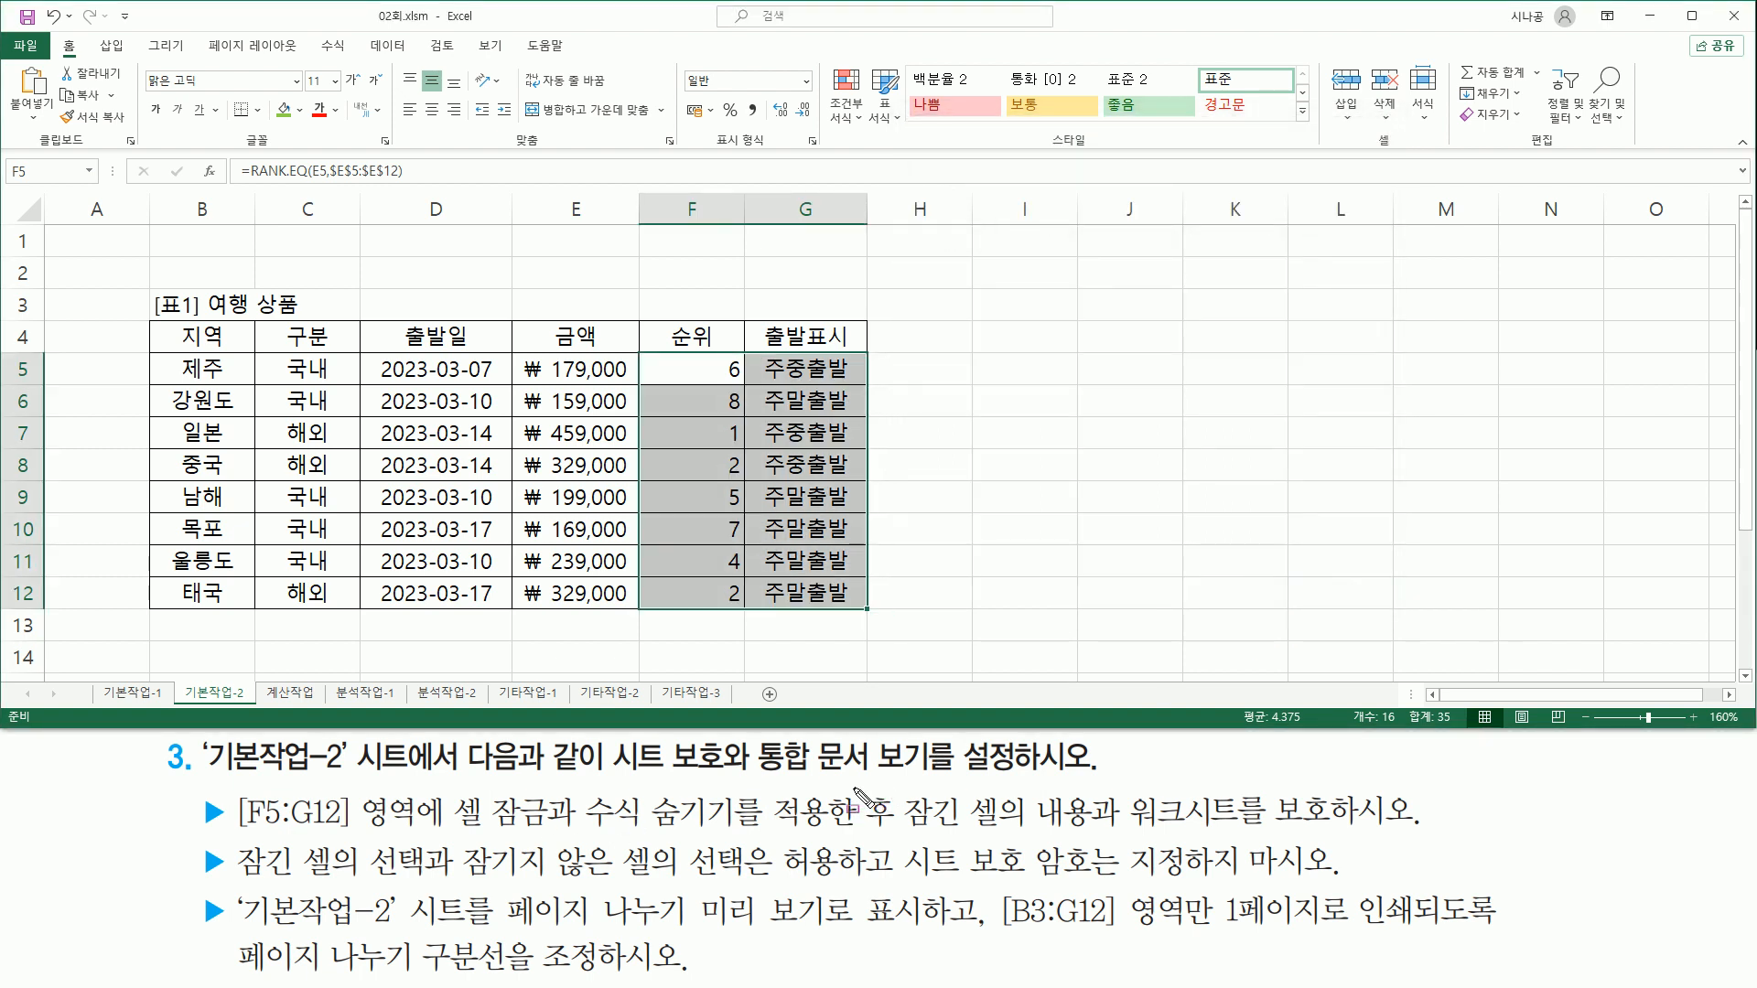
Step: Open the sheet protection settings for the 기본작업-2 sheet
drag(864, 801, 865, 845)
drag(448, 830, 767, 829)
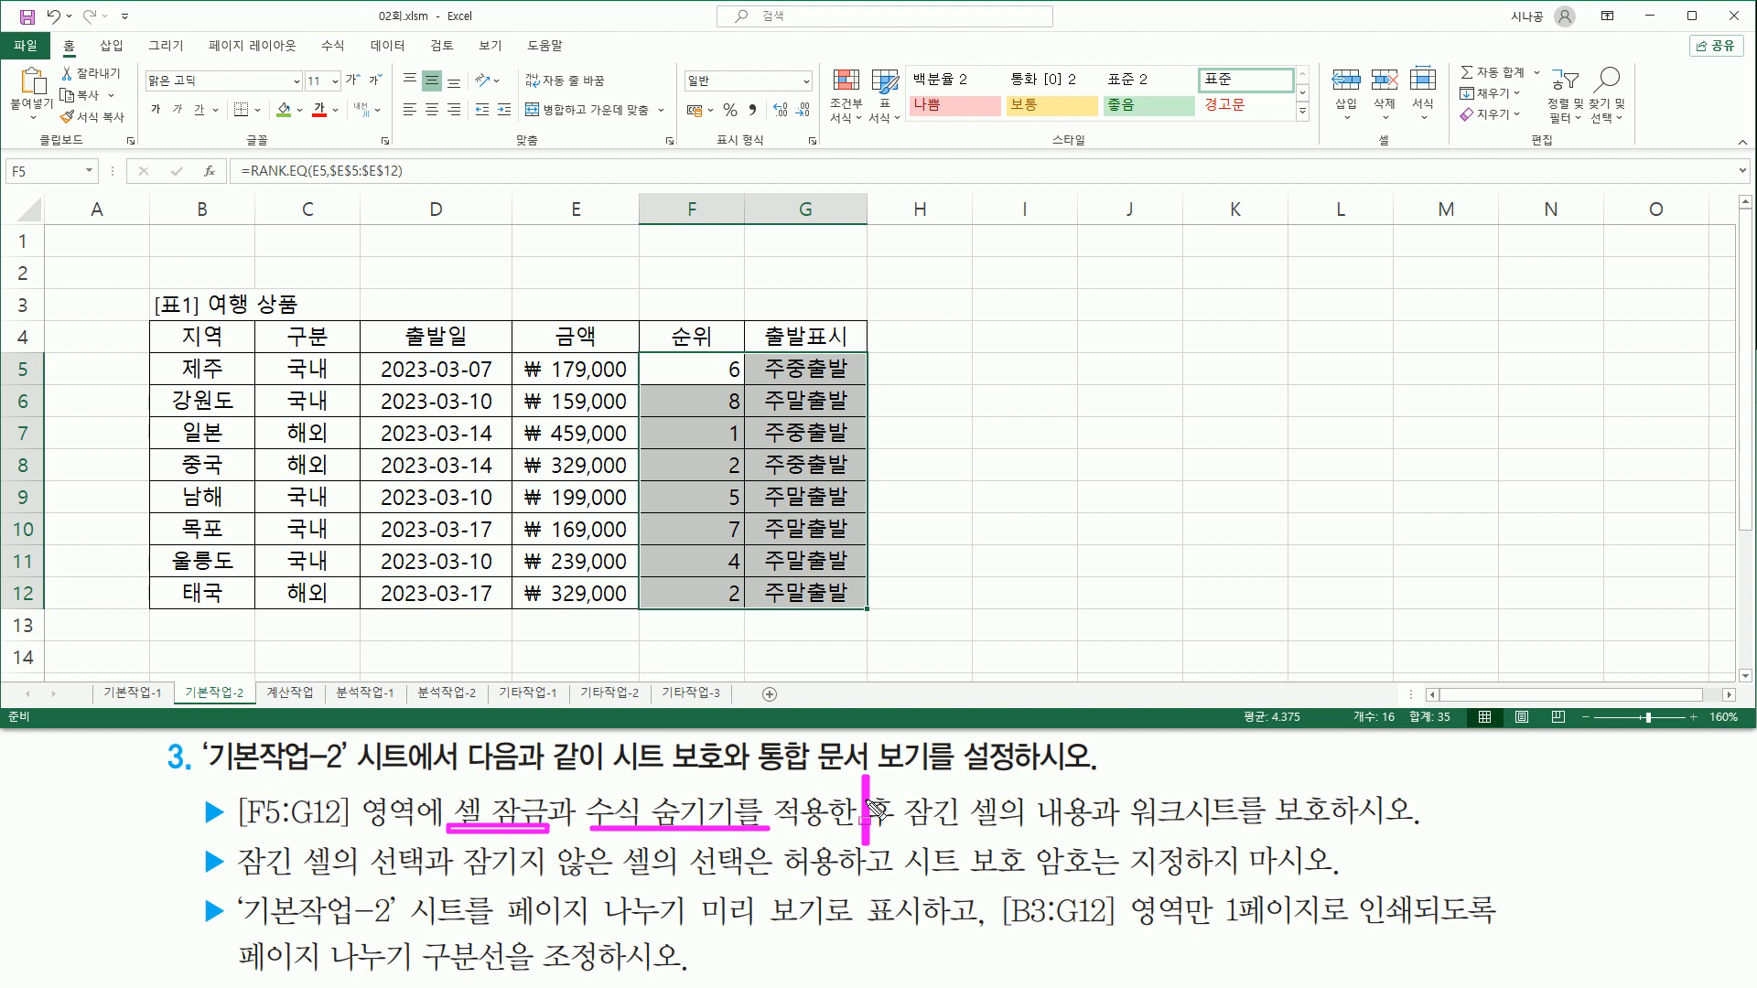
key(e)
mouse_move(902, 792)
mouse_down()
mouse_move(924, 825)
mouse_move(1350, 836)
mouse_move(1333, 791)
mouse_up()
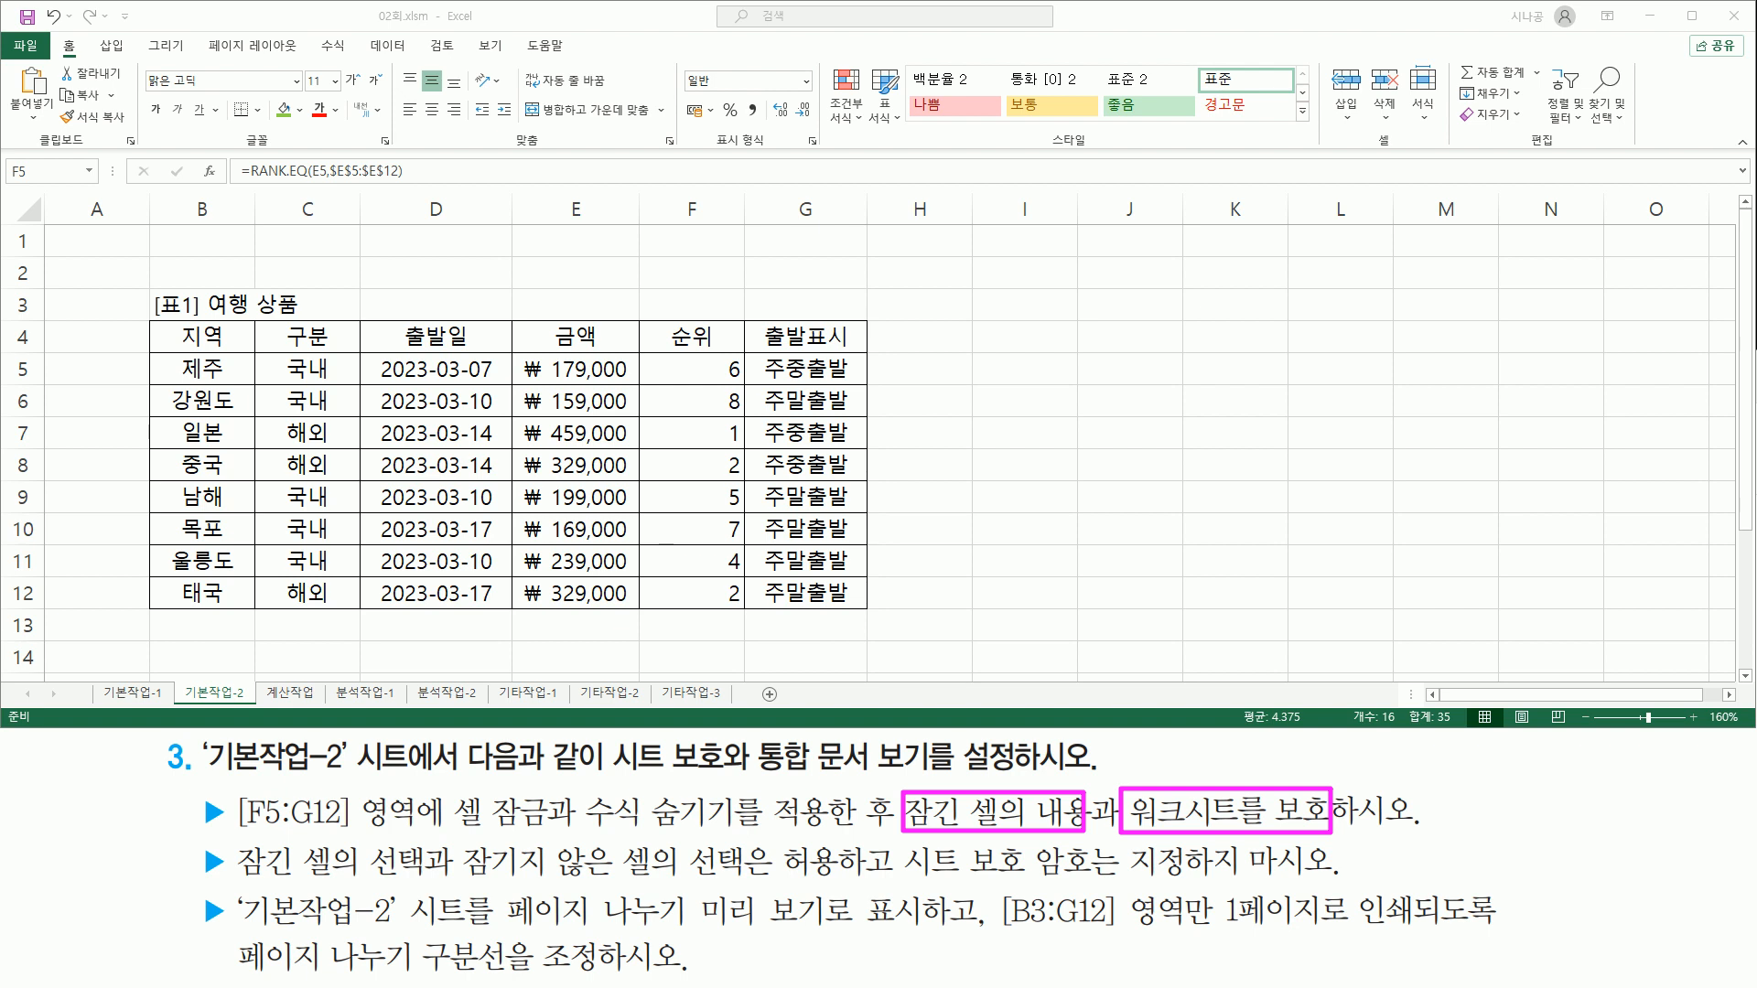
drag(421, 33, 462, 64)
key(Escape)
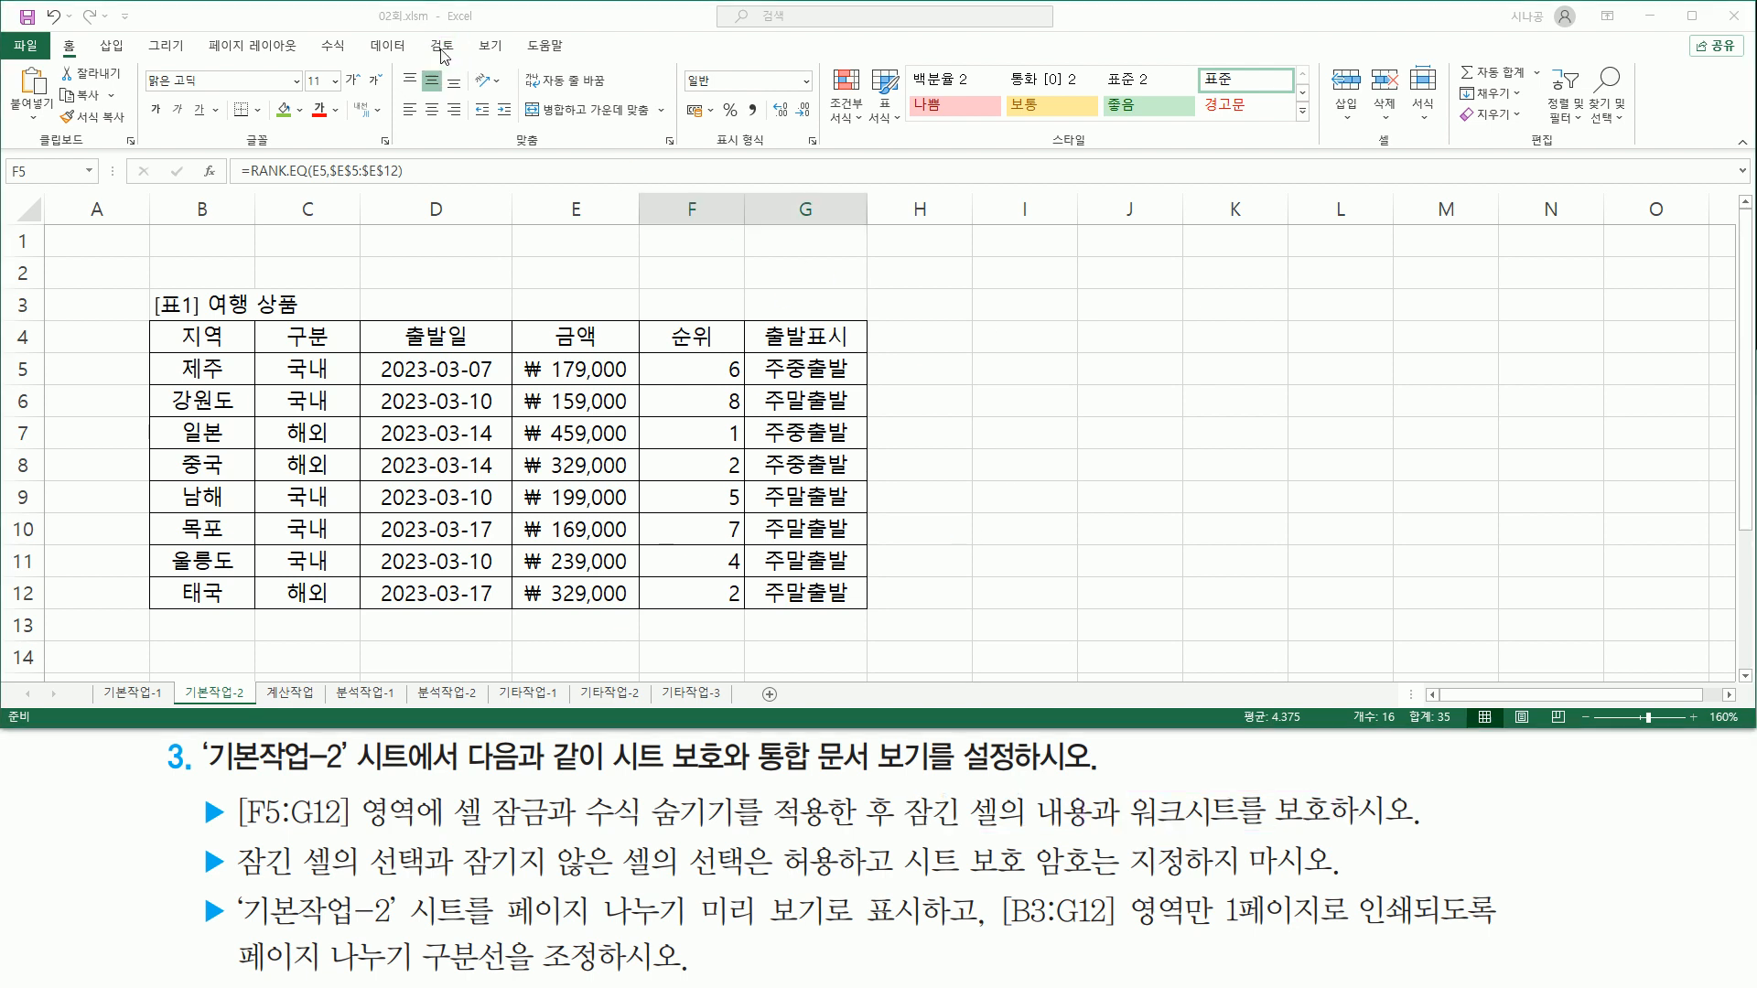
click(445, 47)
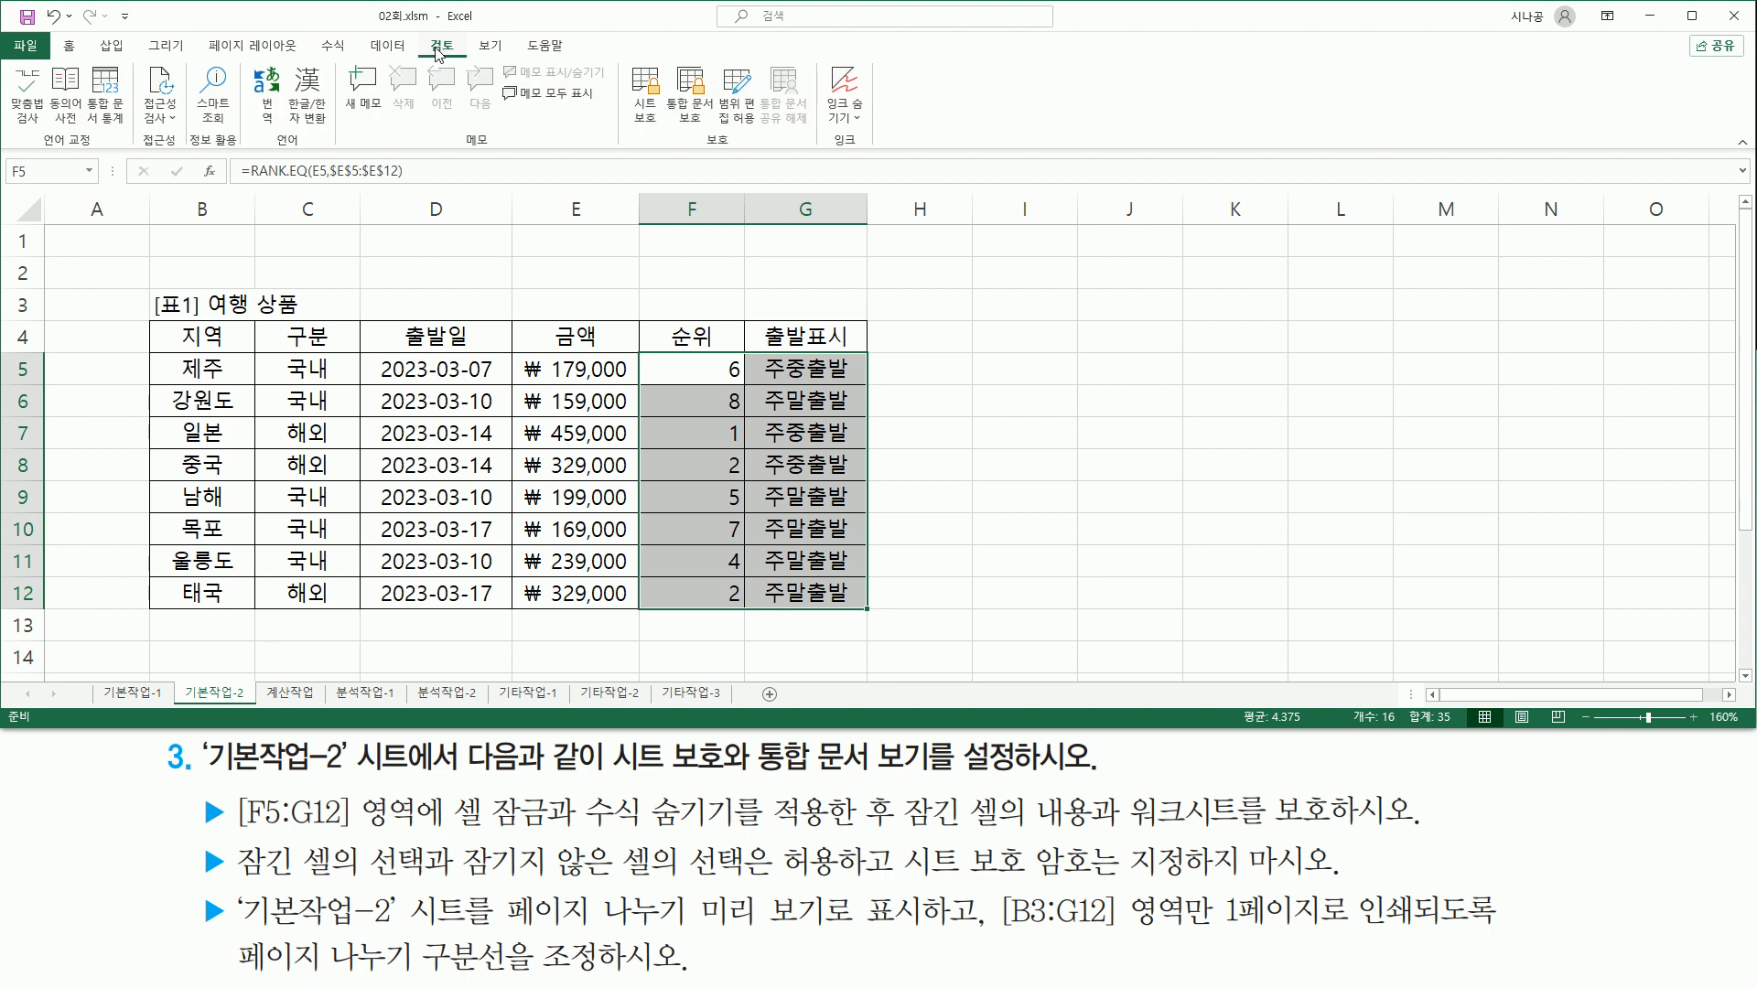
drag(686, 148, 743, 148)
drag(623, 61, 669, 133)
key(Escape)
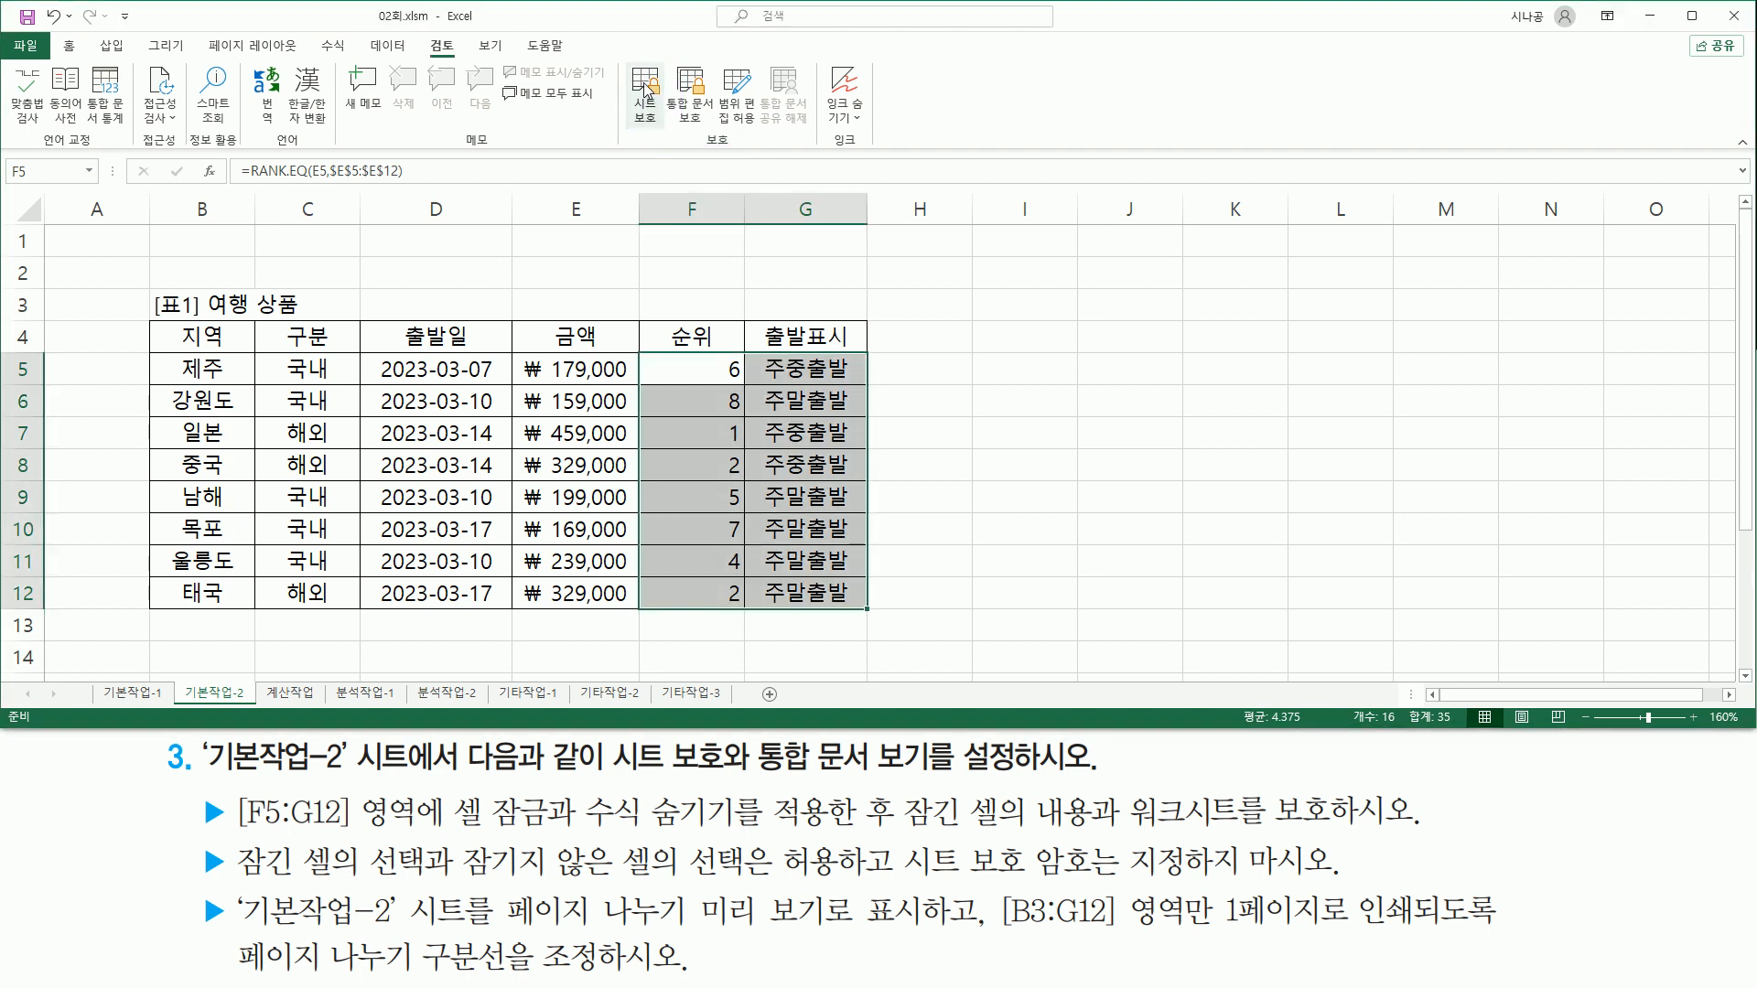
click(646, 90)
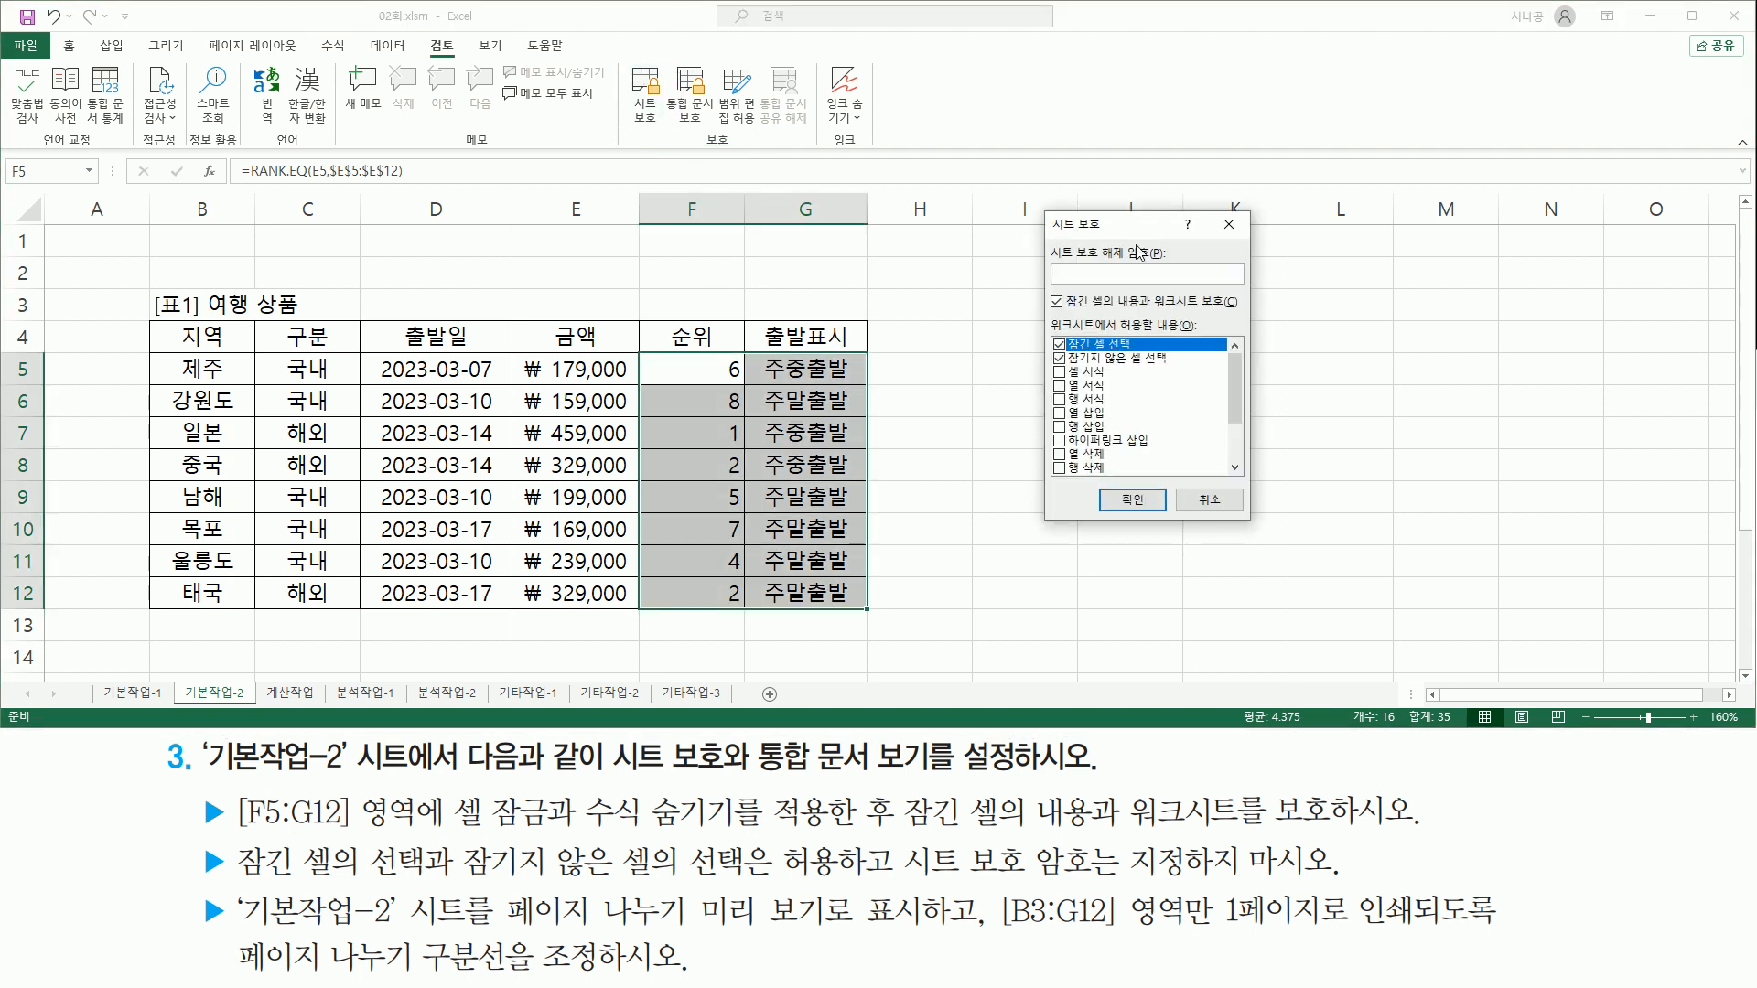
Step: Protect the sheet and its locked cell contents without a password, allowing only 잠긴 셀 선택 and 잠기지 않은 셀 선택
mouse_move(1043, 211)
mouse_down()
mouse_move(1143, 494)
mouse_move(1274, 530)
mouse_move(1253, 527)
mouse_up()
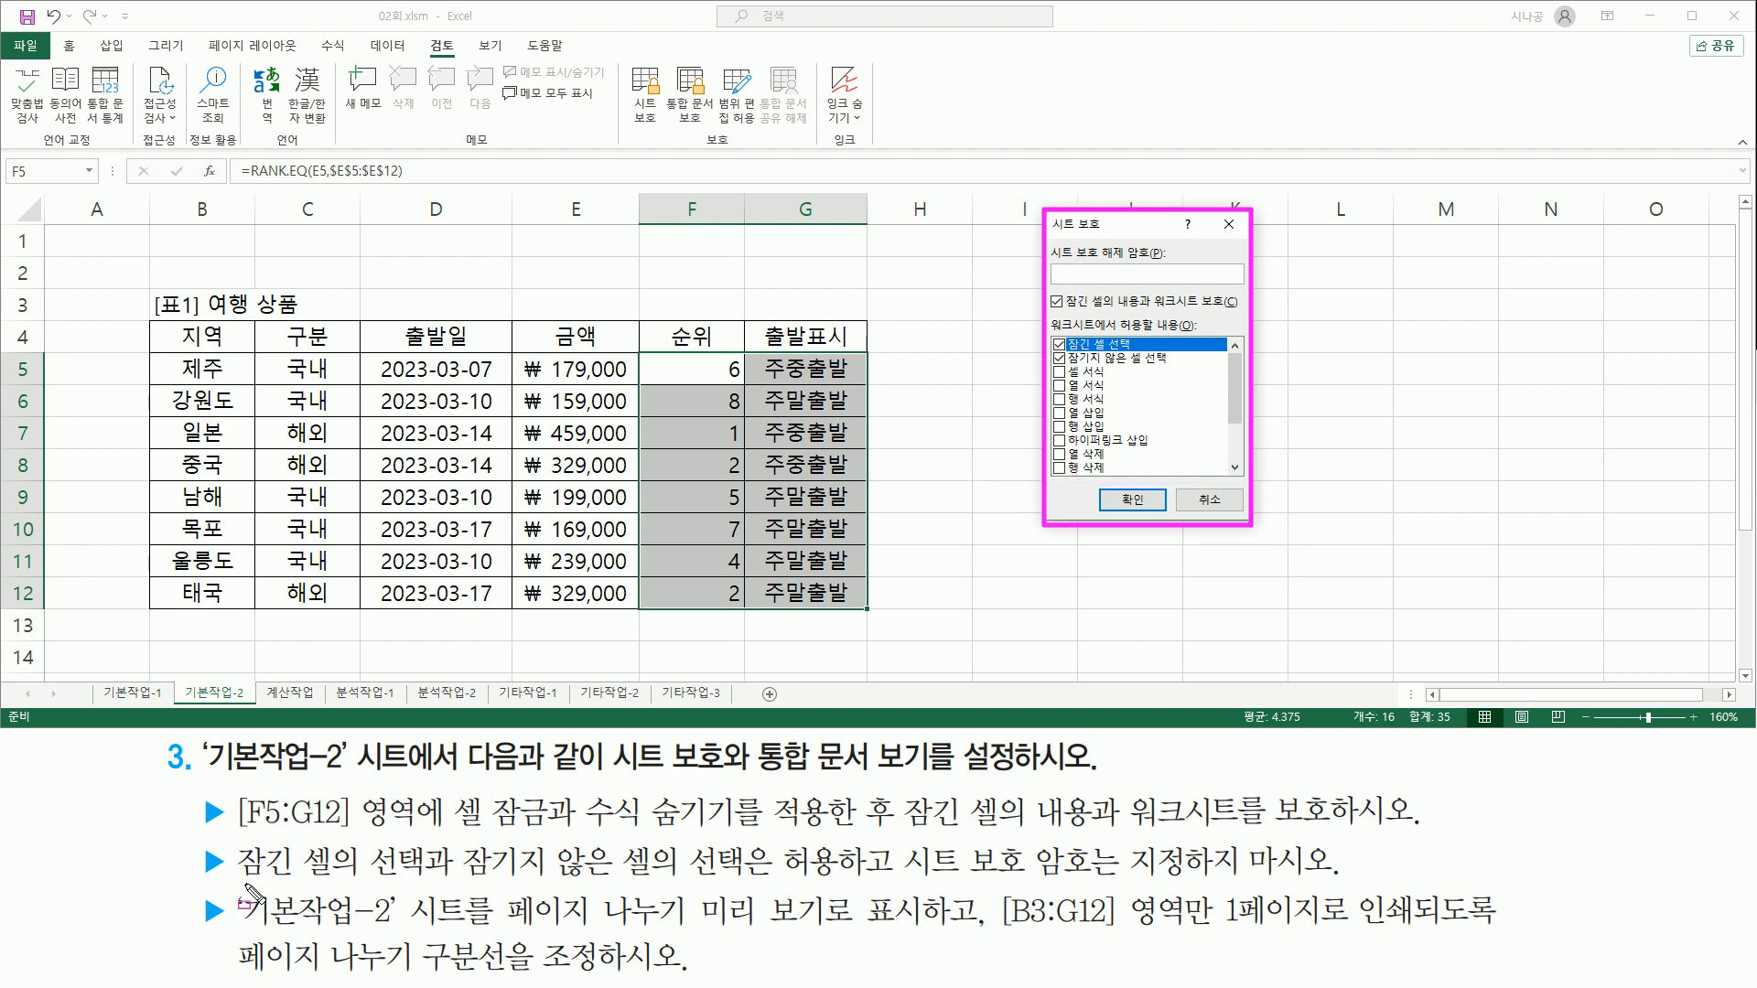
mouse_move(237, 884)
mouse_down()
mouse_move(443, 879)
mouse_move(449, 842)
mouse_move(431, 839)
mouse_move(730, 883)
mouse_move(464, 878)
mouse_move(759, 837)
mouse_move(851, 885)
mouse_move(1118, 881)
mouse_move(1115, 837)
mouse_move(1335, 876)
mouse_up()
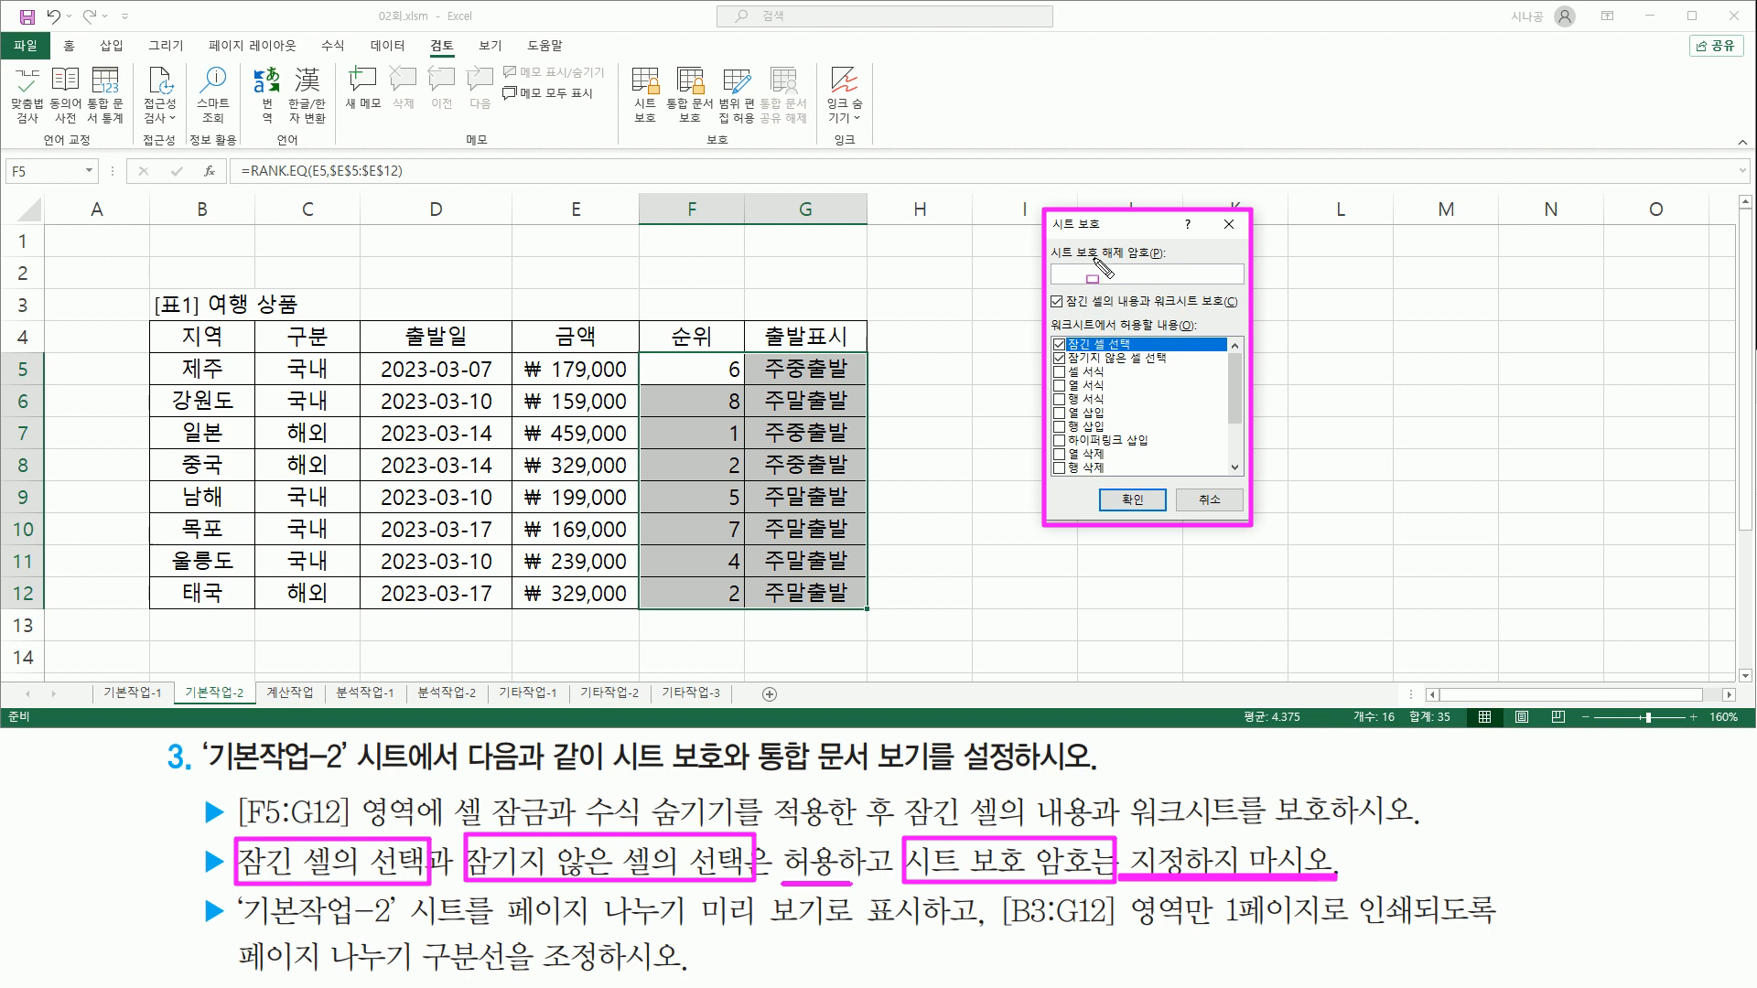
mouse_move(1050, 261)
mouse_down()
mouse_move(1164, 265)
mouse_move(1169, 245)
mouse_up()
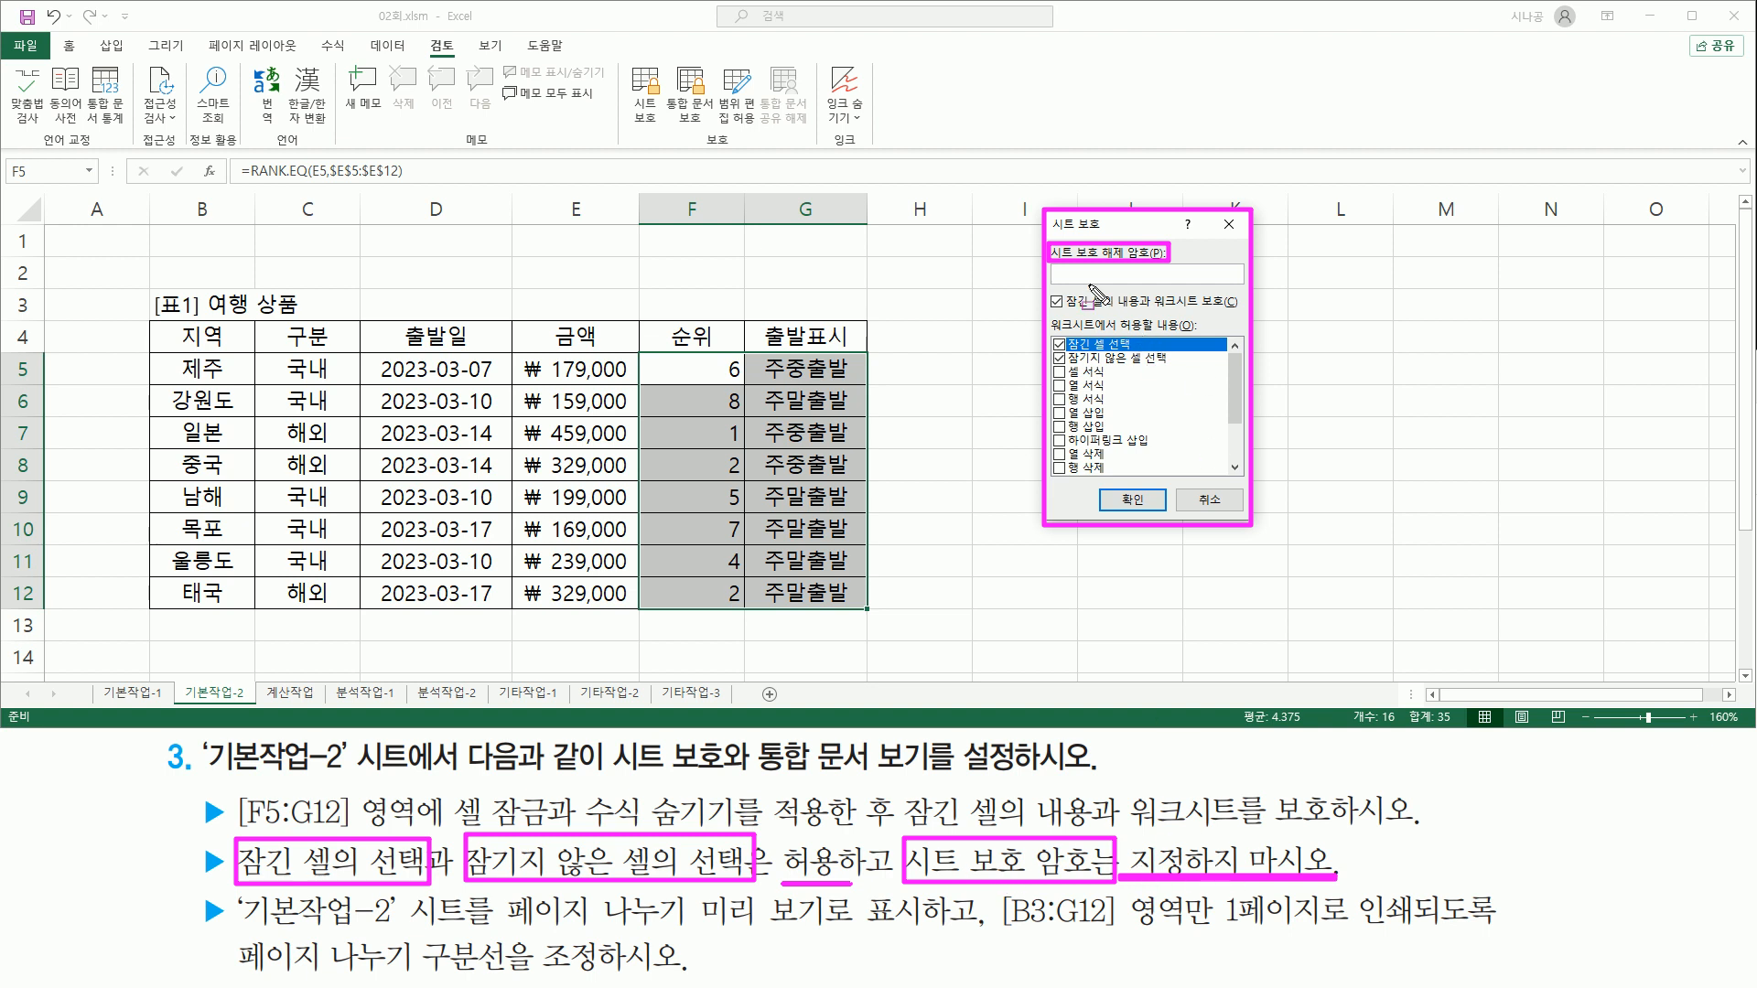
drag(1051, 244, 1246, 284)
key(Escape)
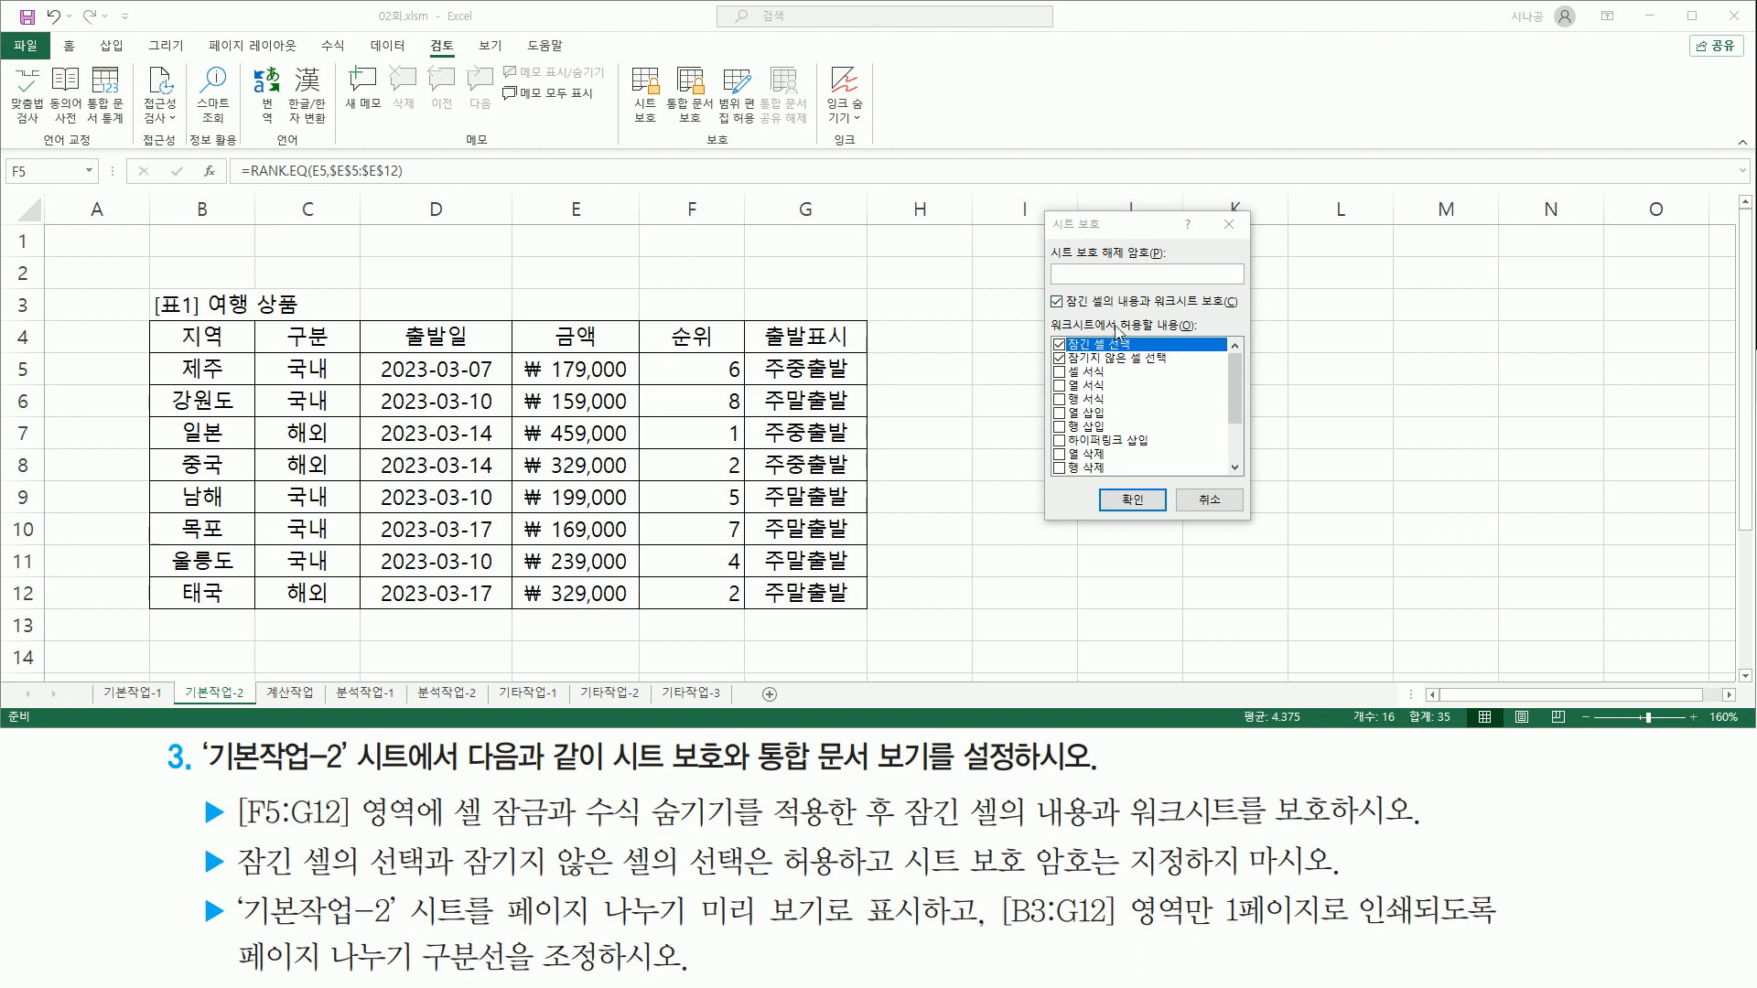
drag(1049, 316, 1206, 335)
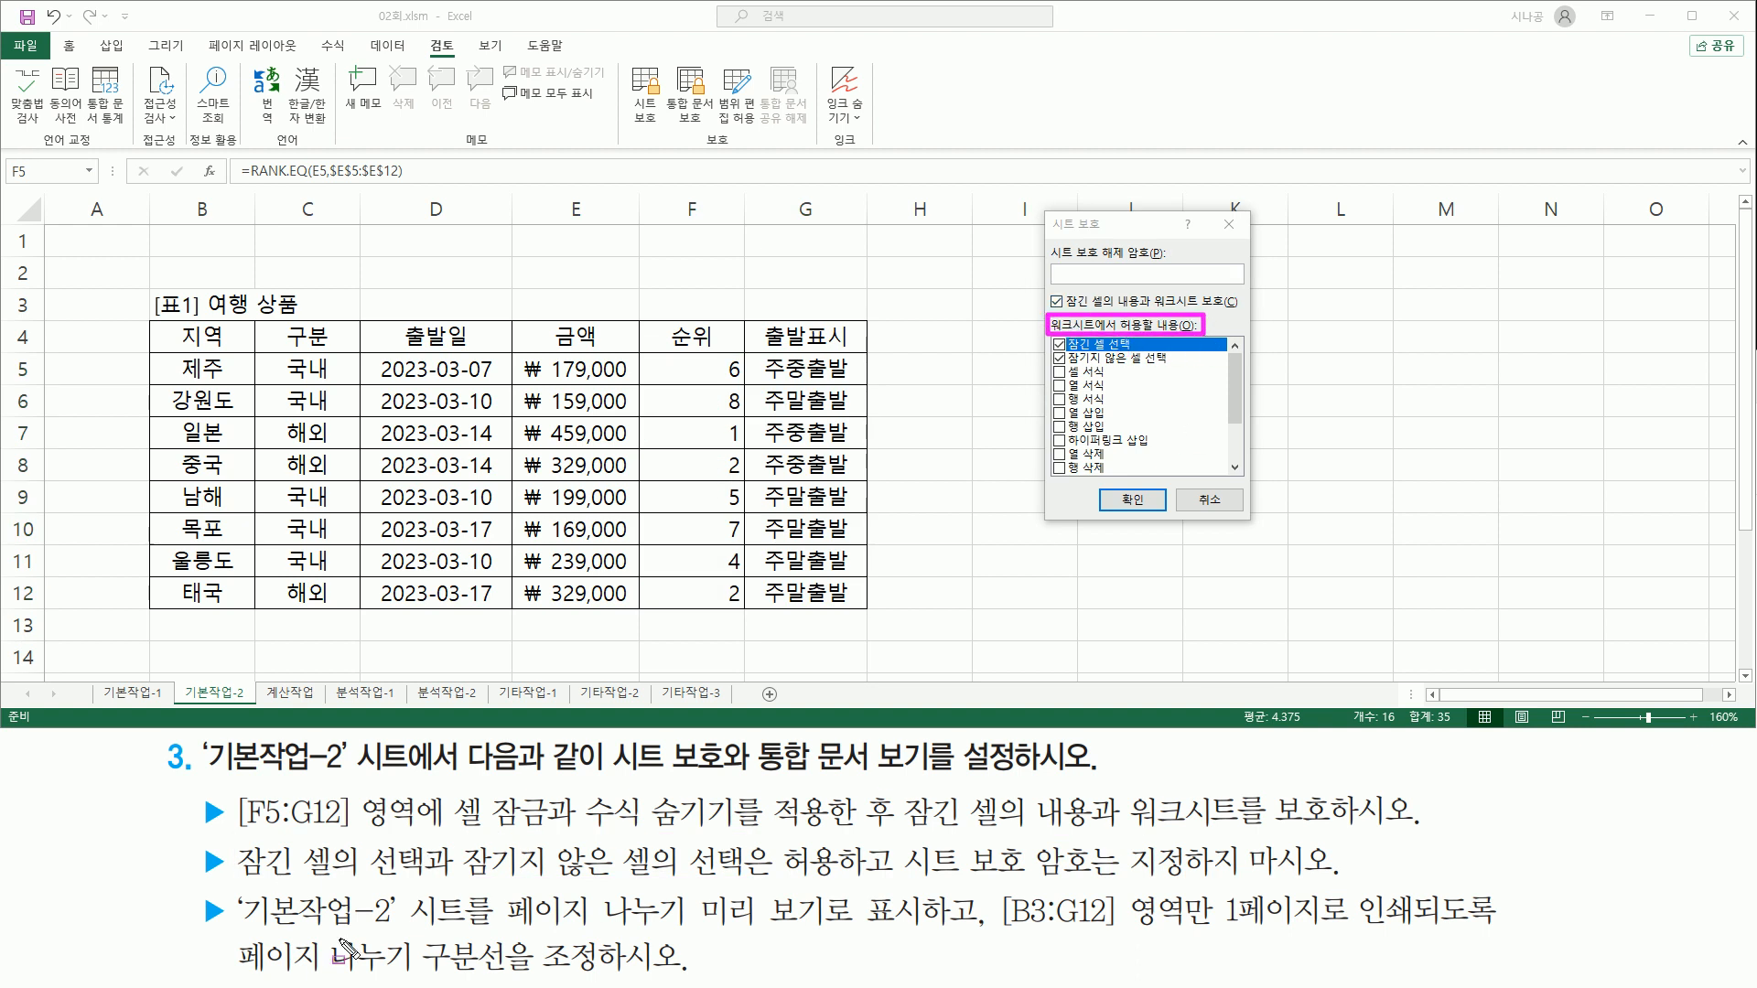
mouse_move(233, 883)
mouse_down()
mouse_move(835, 885)
mouse_move(805, 838)
mouse_move(776, 839)
mouse_up()
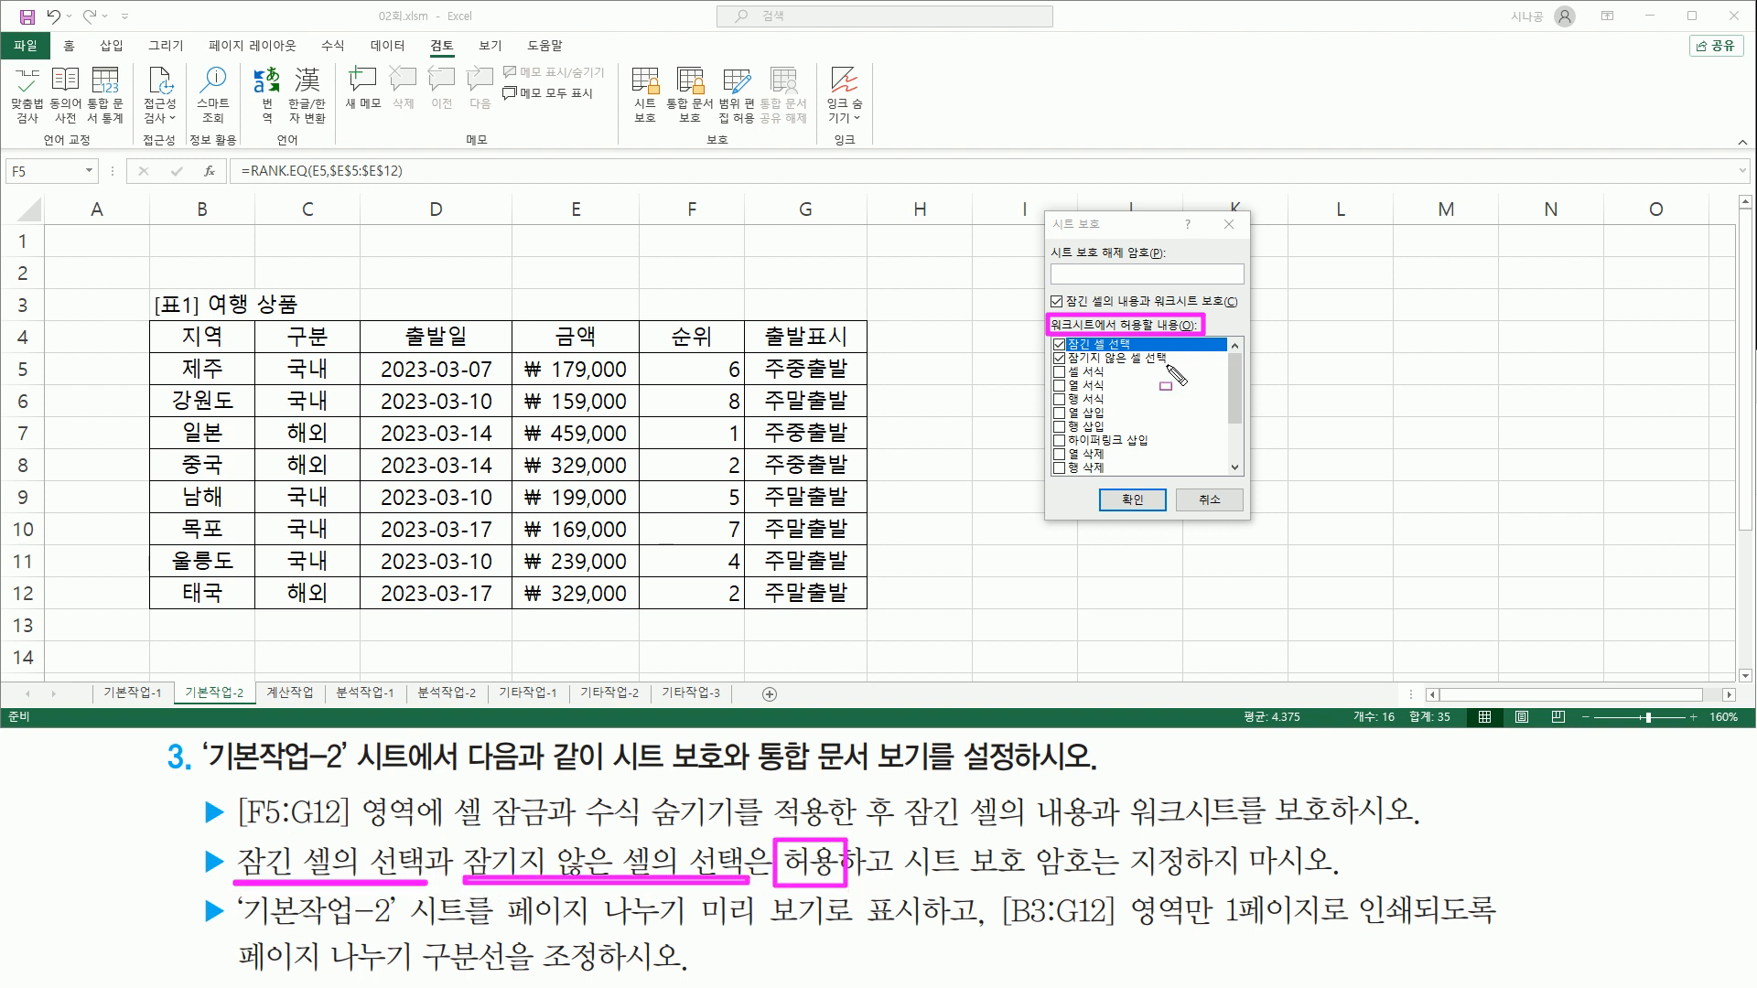
mouse_move(1049, 336)
mouse_down()
mouse_move(1047, 369)
mouse_move(1098, 370)
mouse_move(1049, 335)
mouse_up()
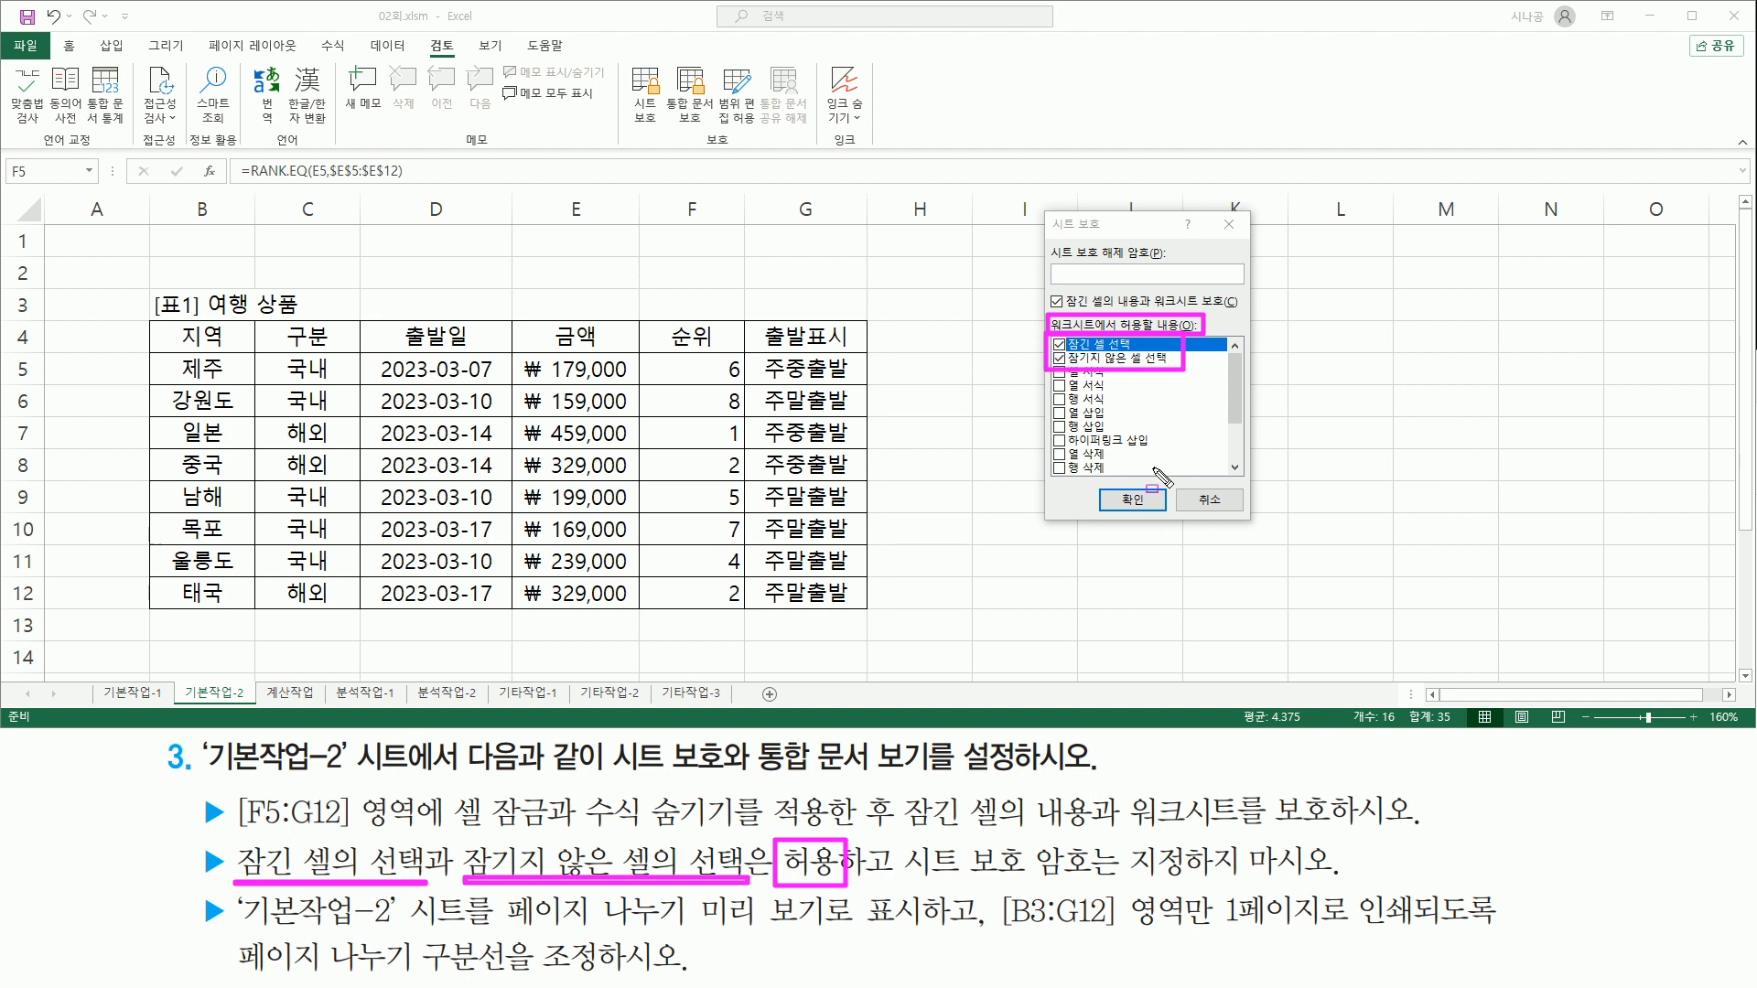
drag(1109, 484, 1159, 518)
click(1127, 500)
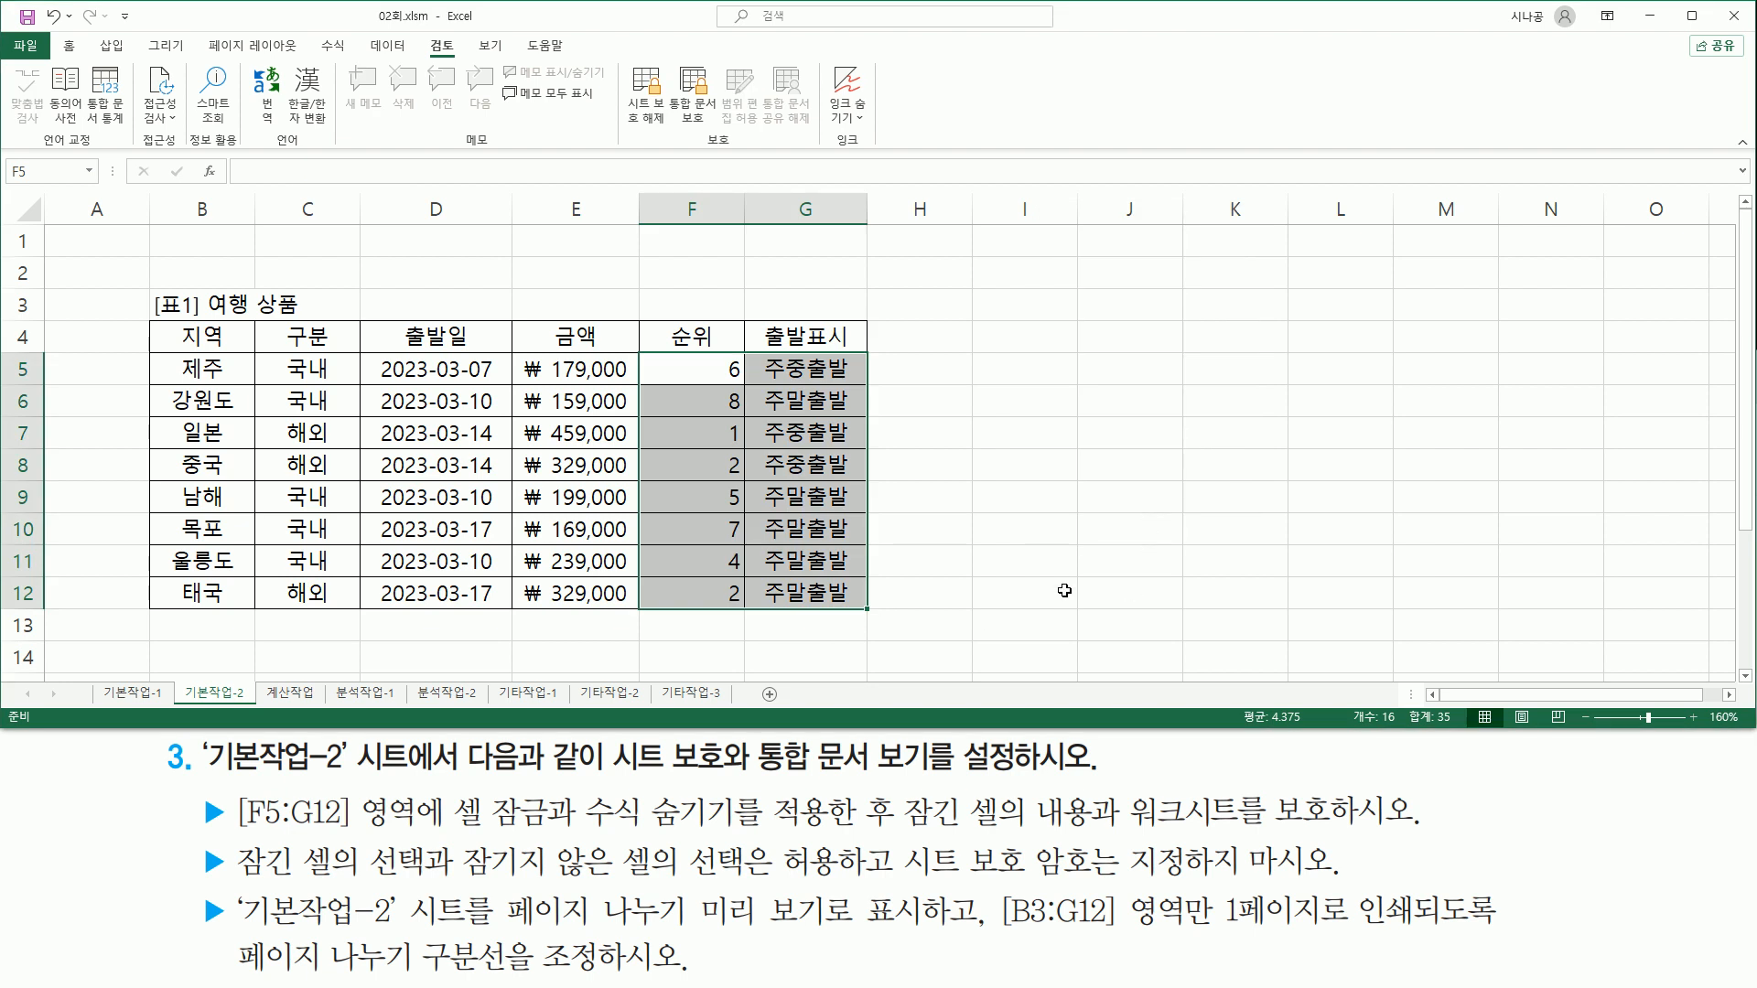
Step: Display the 기본작업-2 sheet in page break preview (페이지 나누기 미리 보기)
drag(178, 876, 1403, 877)
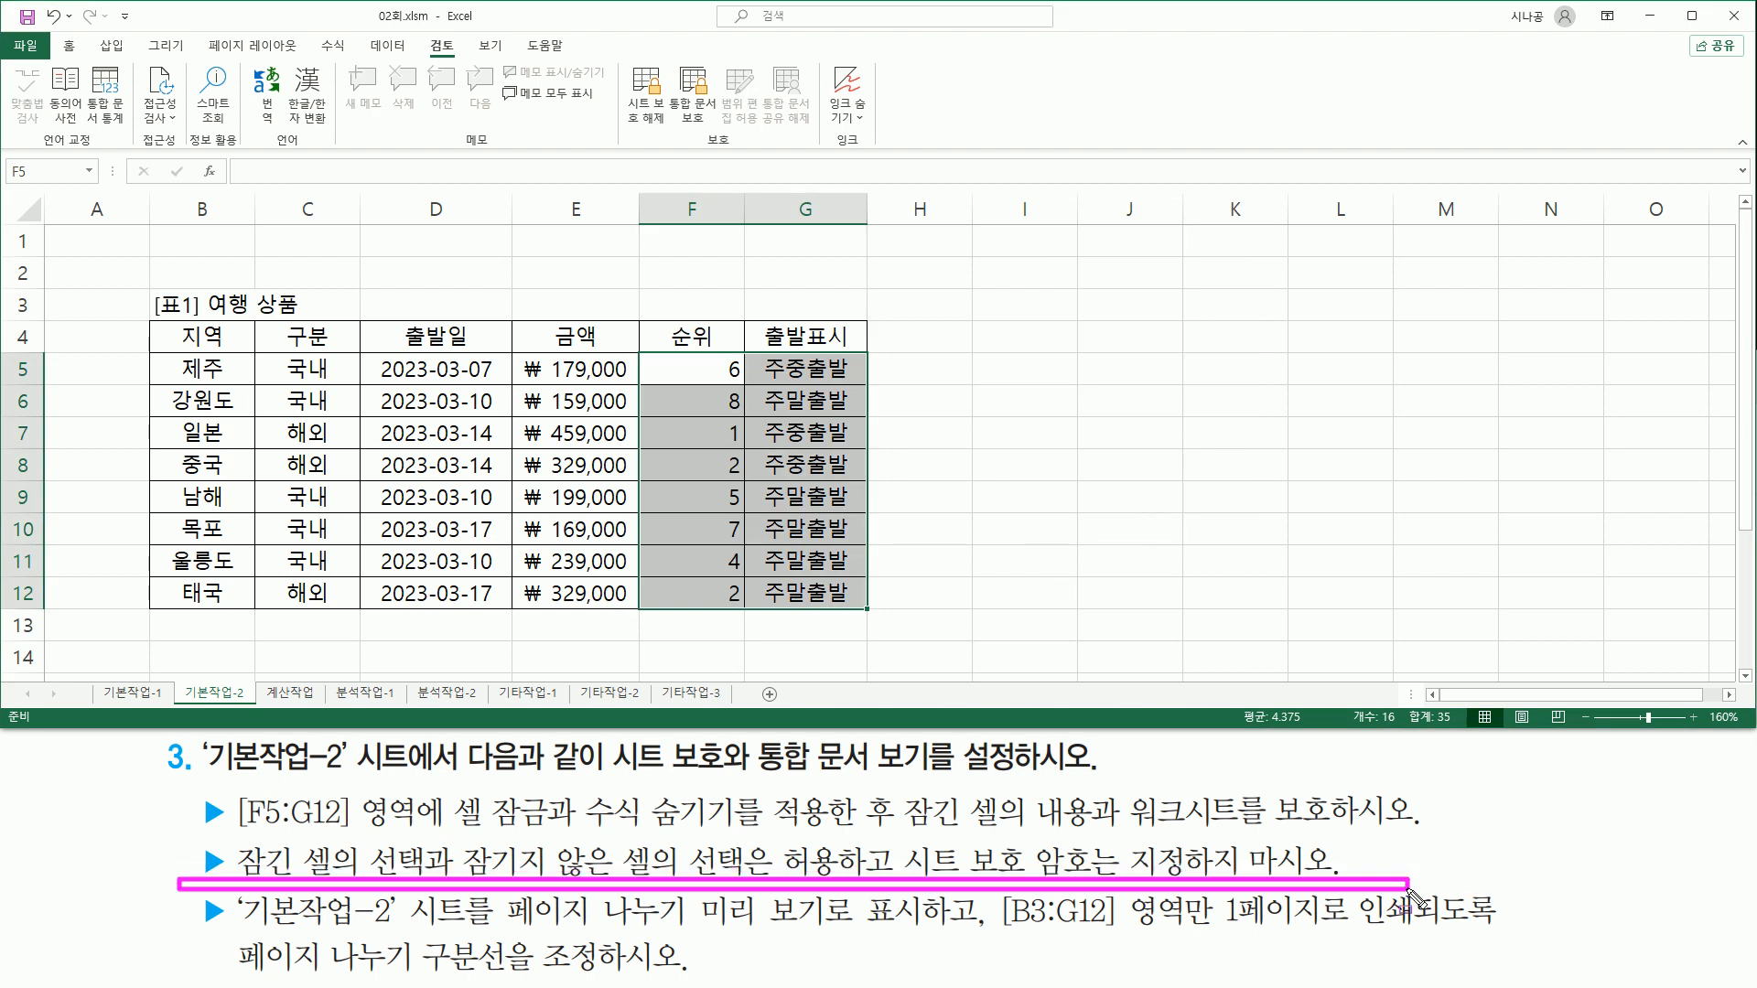
key(Escape)
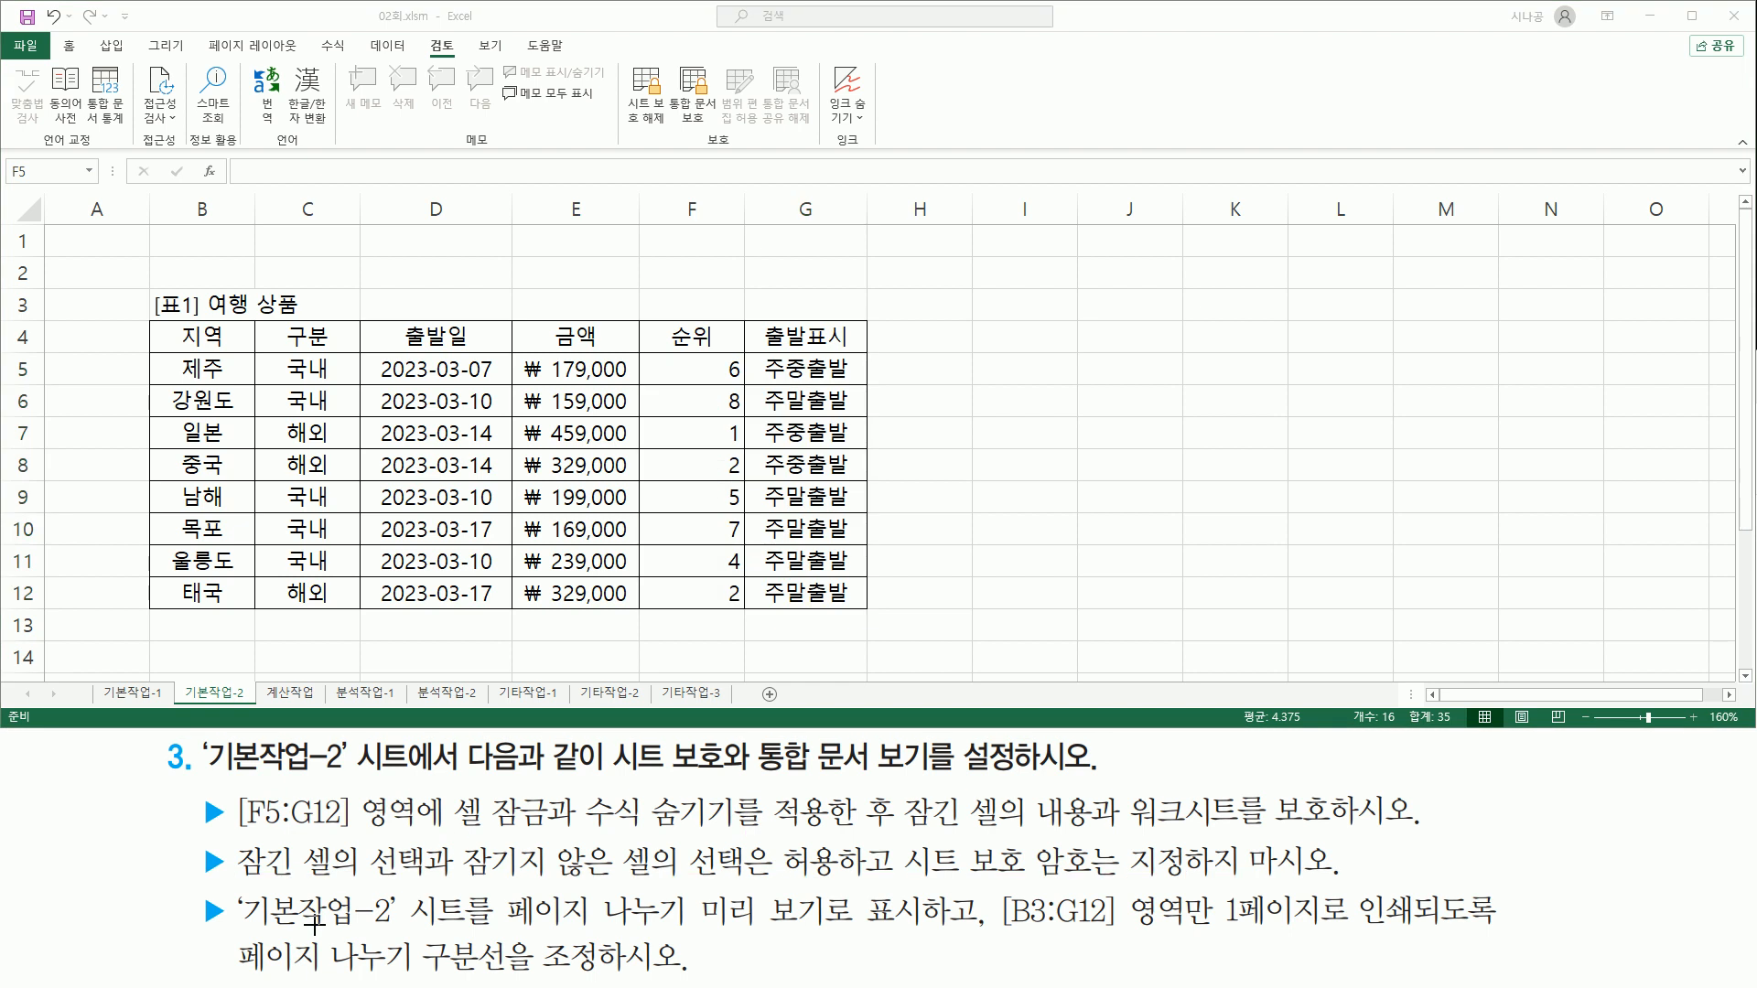
mouse_move(229, 892)
mouse_down()
mouse_move(267, 929)
mouse_move(835, 932)
mouse_move(930, 952)
mouse_up()
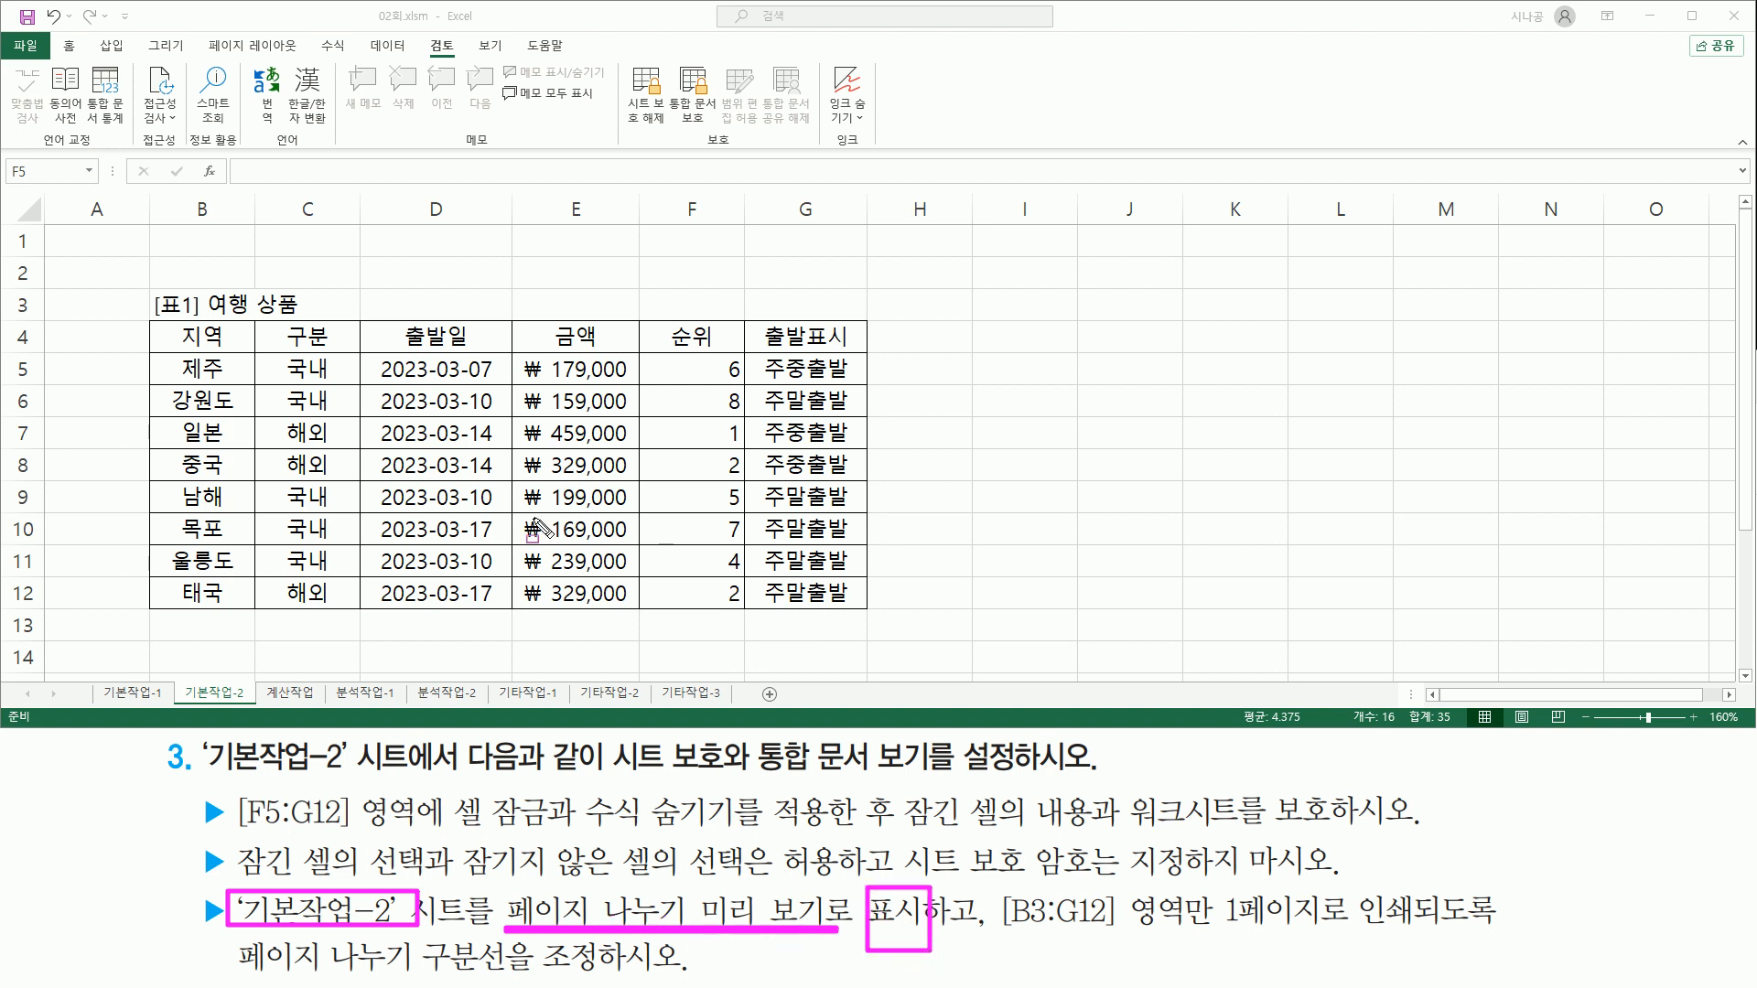
drag(466, 27, 513, 62)
key(Escape)
click(491, 46)
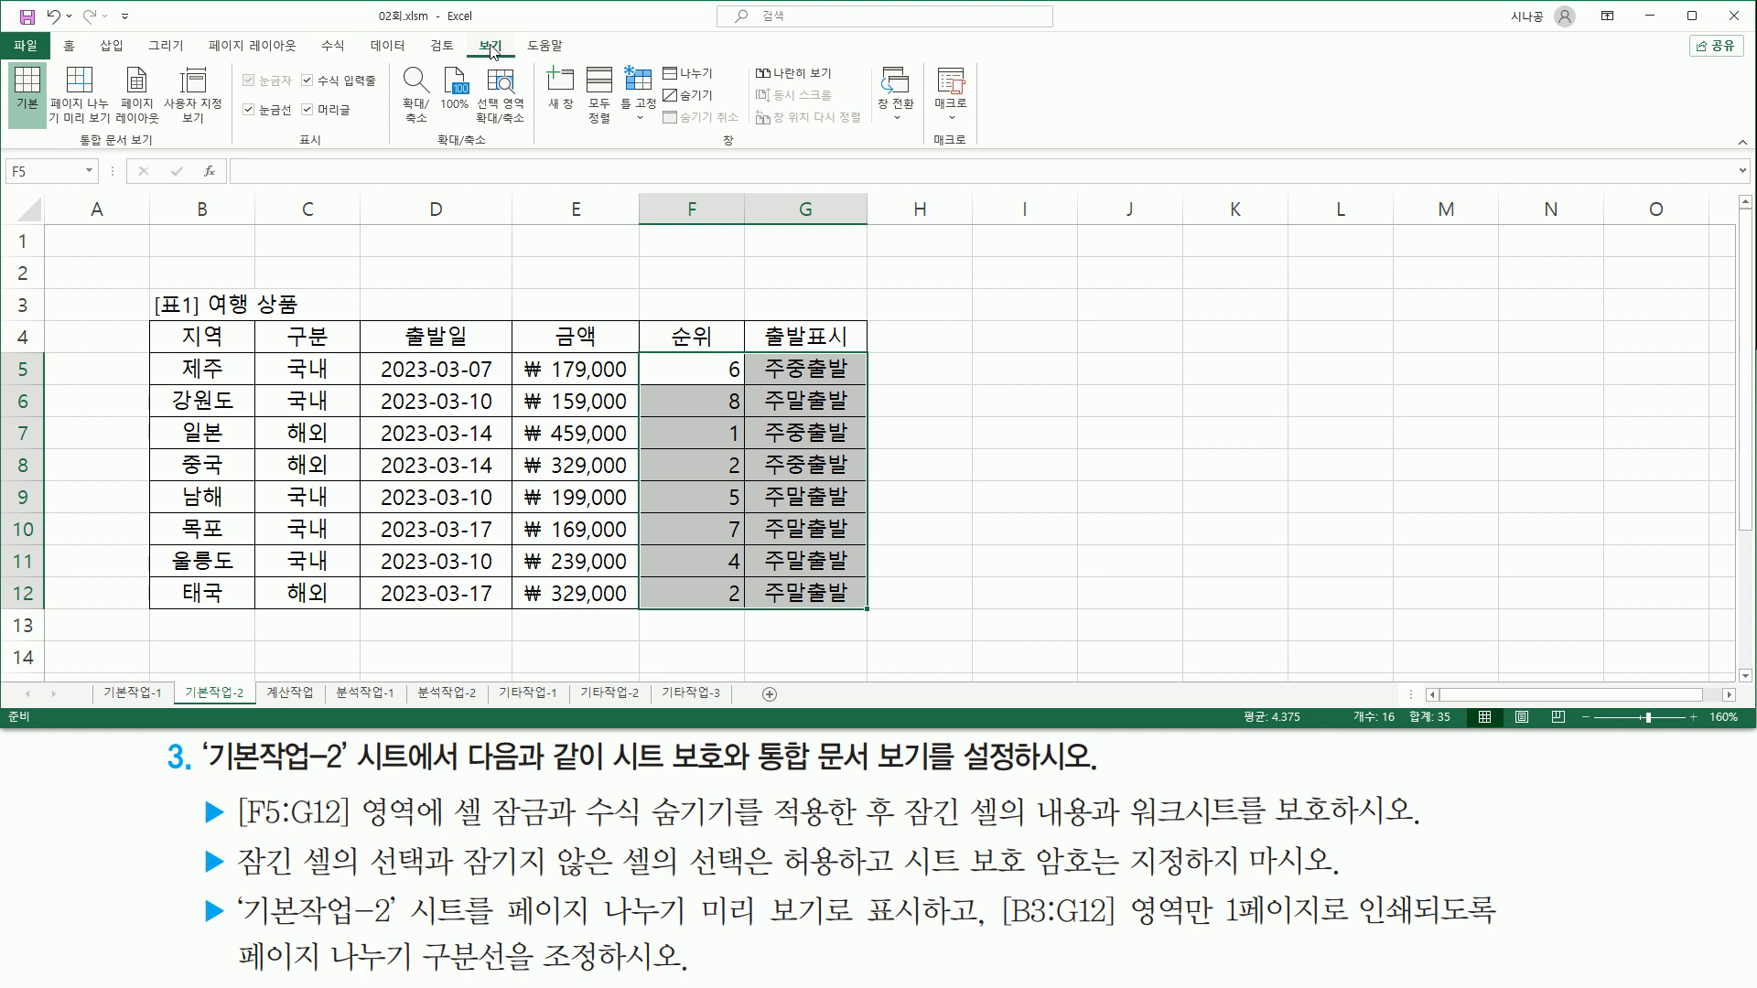
drag(62, 144, 157, 149)
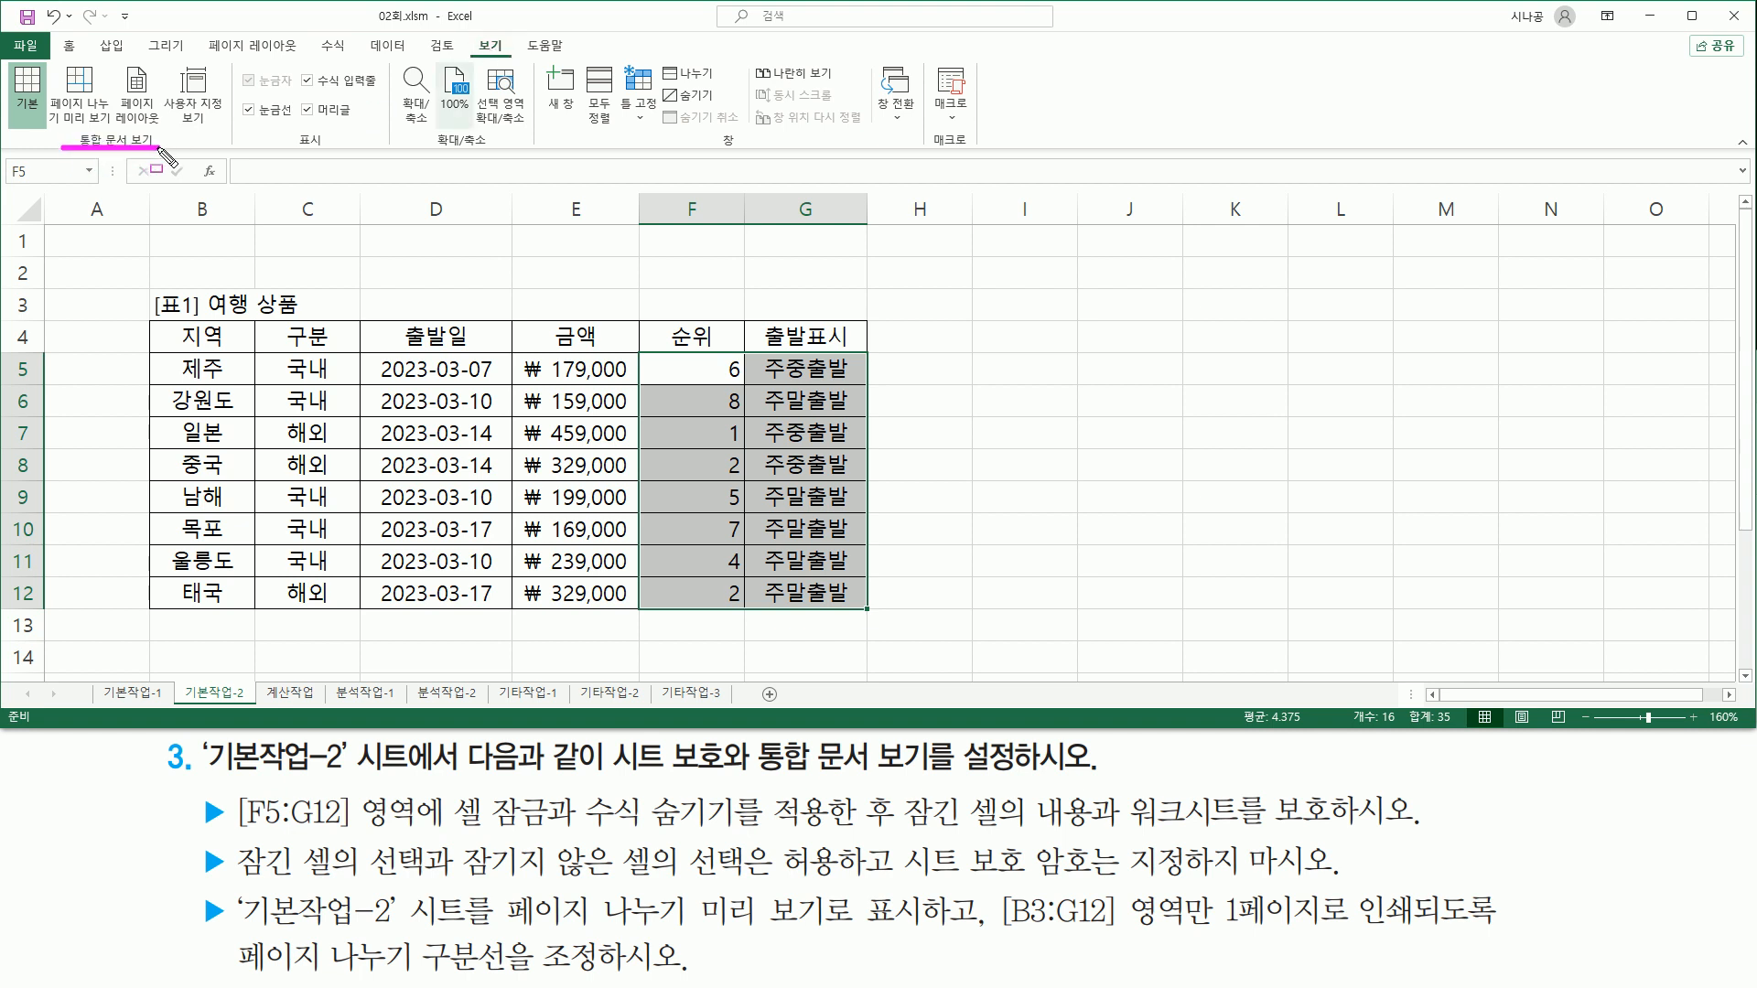
mouse_move(53, 65)
mouse_down()
mouse_move(53, 100)
mouse_move(112, 134)
mouse_up()
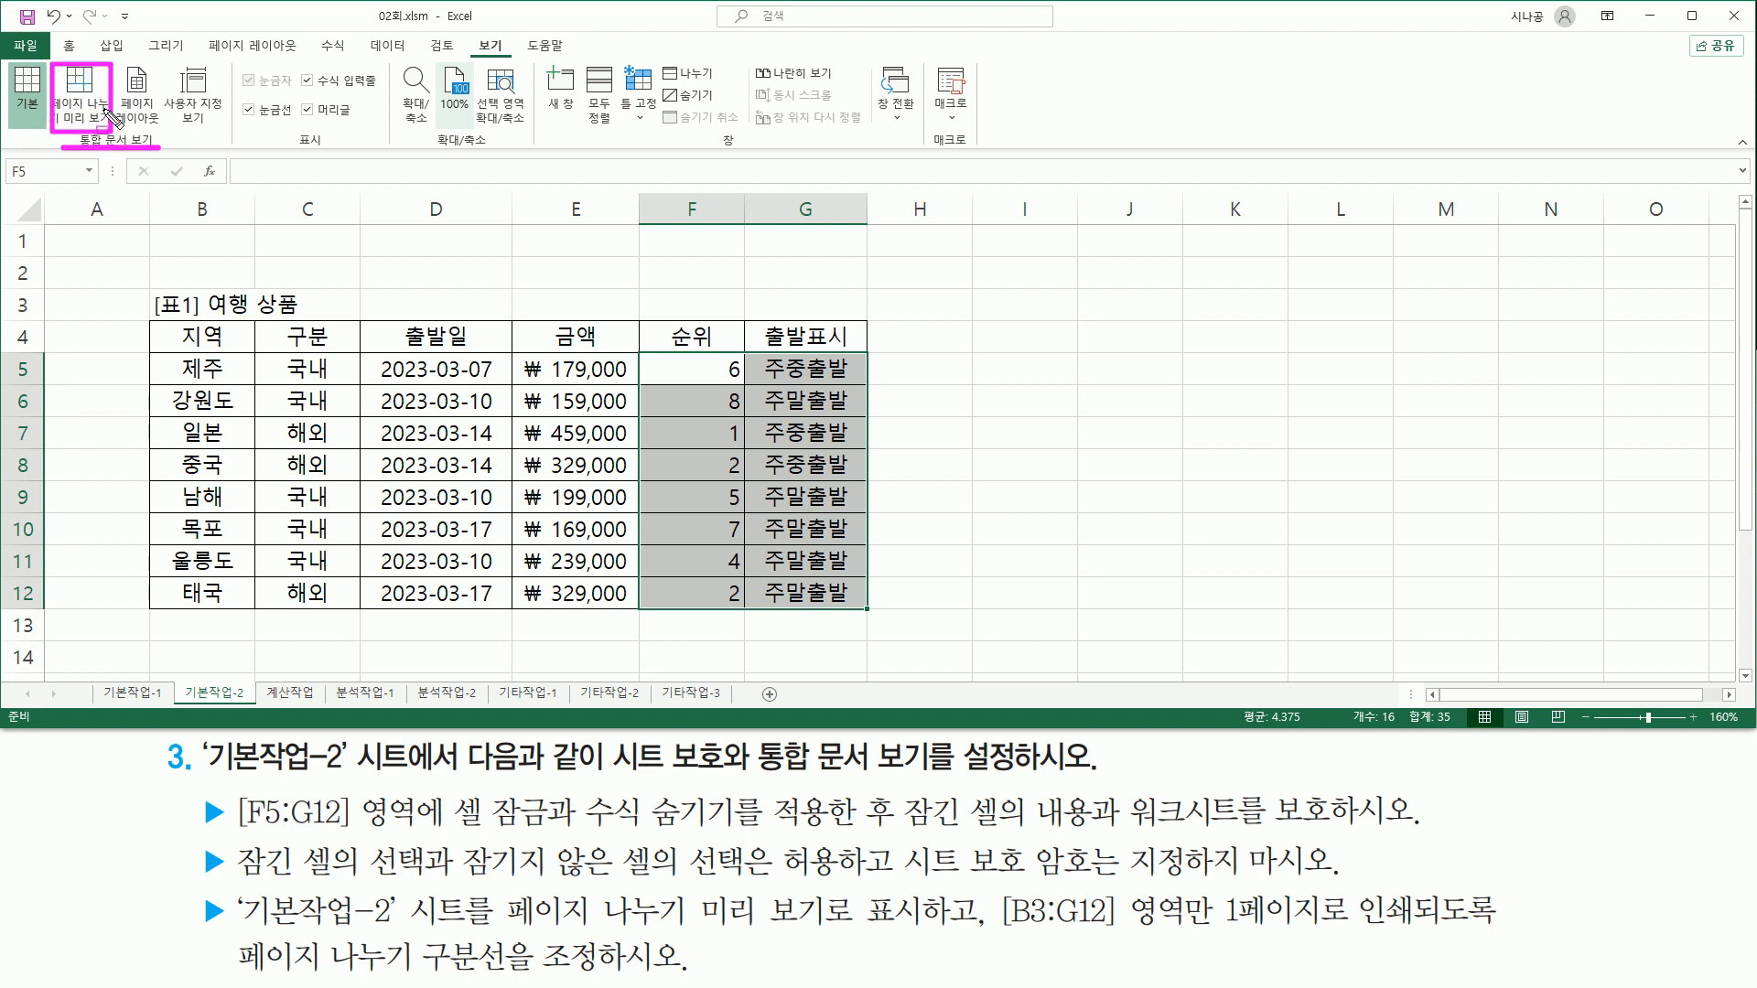
key(Escape)
click(81, 88)
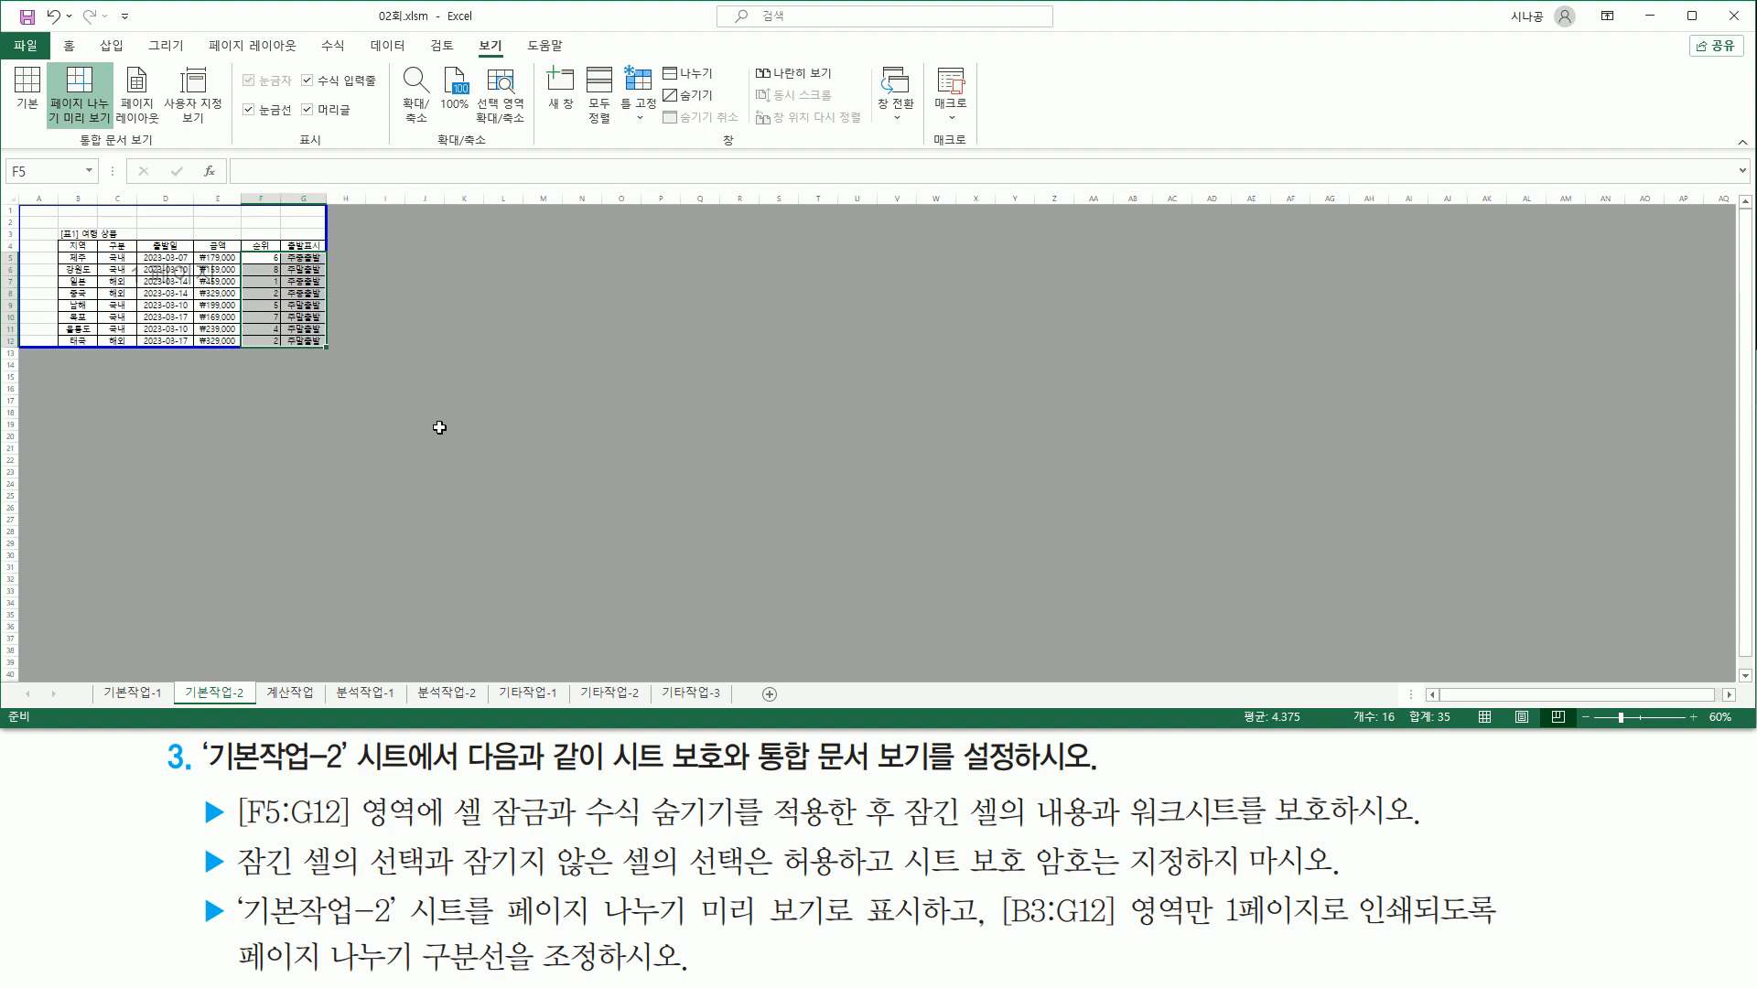
Step: Move the print area's upper boundary down to the top of row 3, excluding rows 1 and 2 from printing
scroll(518, 453, up, 7)
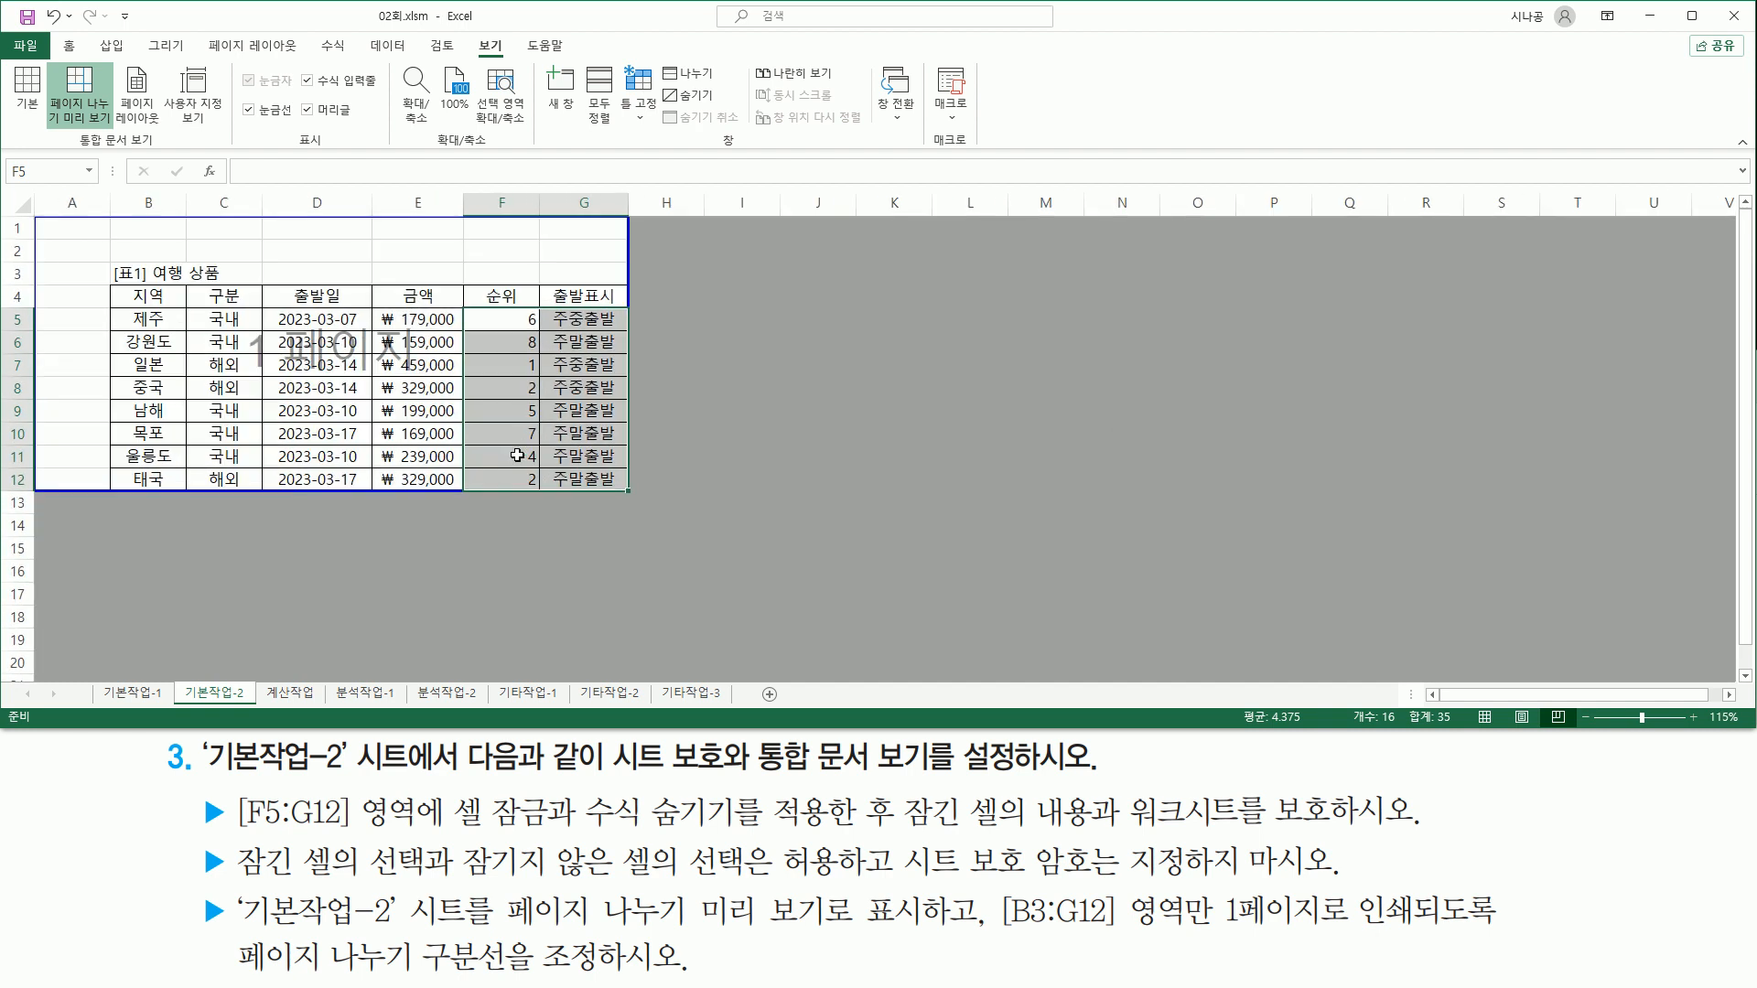
scroll(448, 433, up, 2)
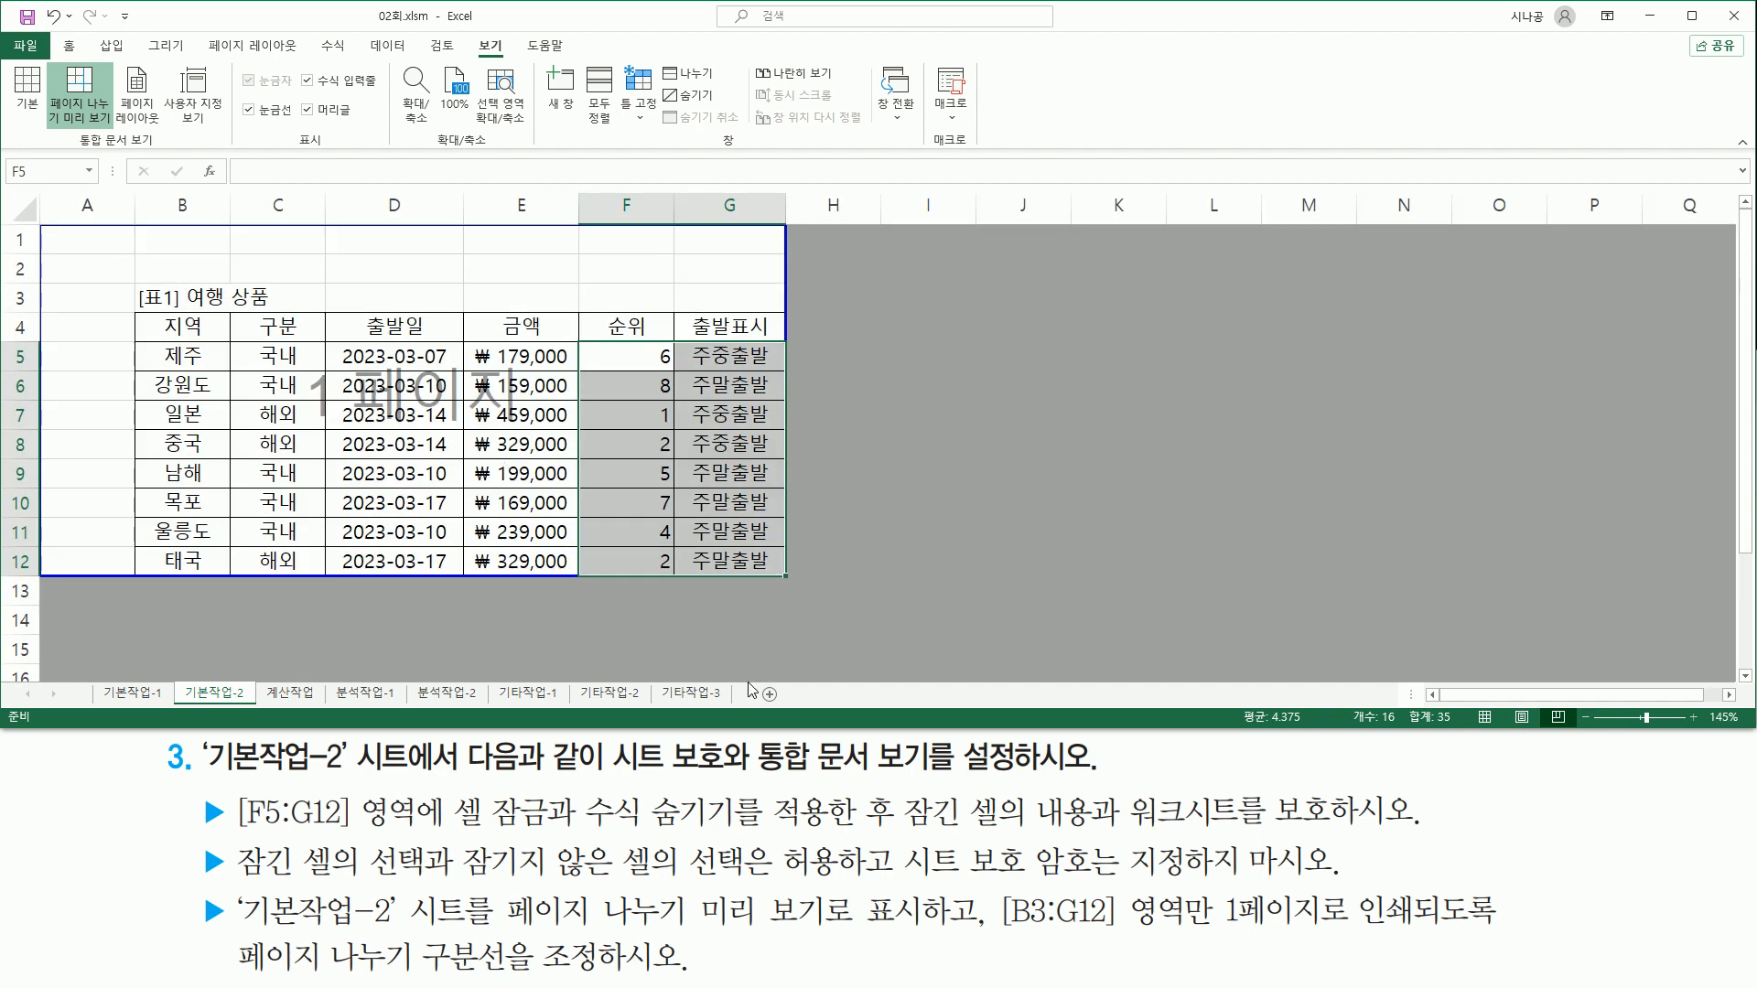
mouse_move(998, 885)
mouse_down()
mouse_move(1057, 951)
mouse_move(1221, 934)
mouse_move(1221, 888)
mouse_move(1246, 939)
mouse_move(1509, 947)
mouse_up()
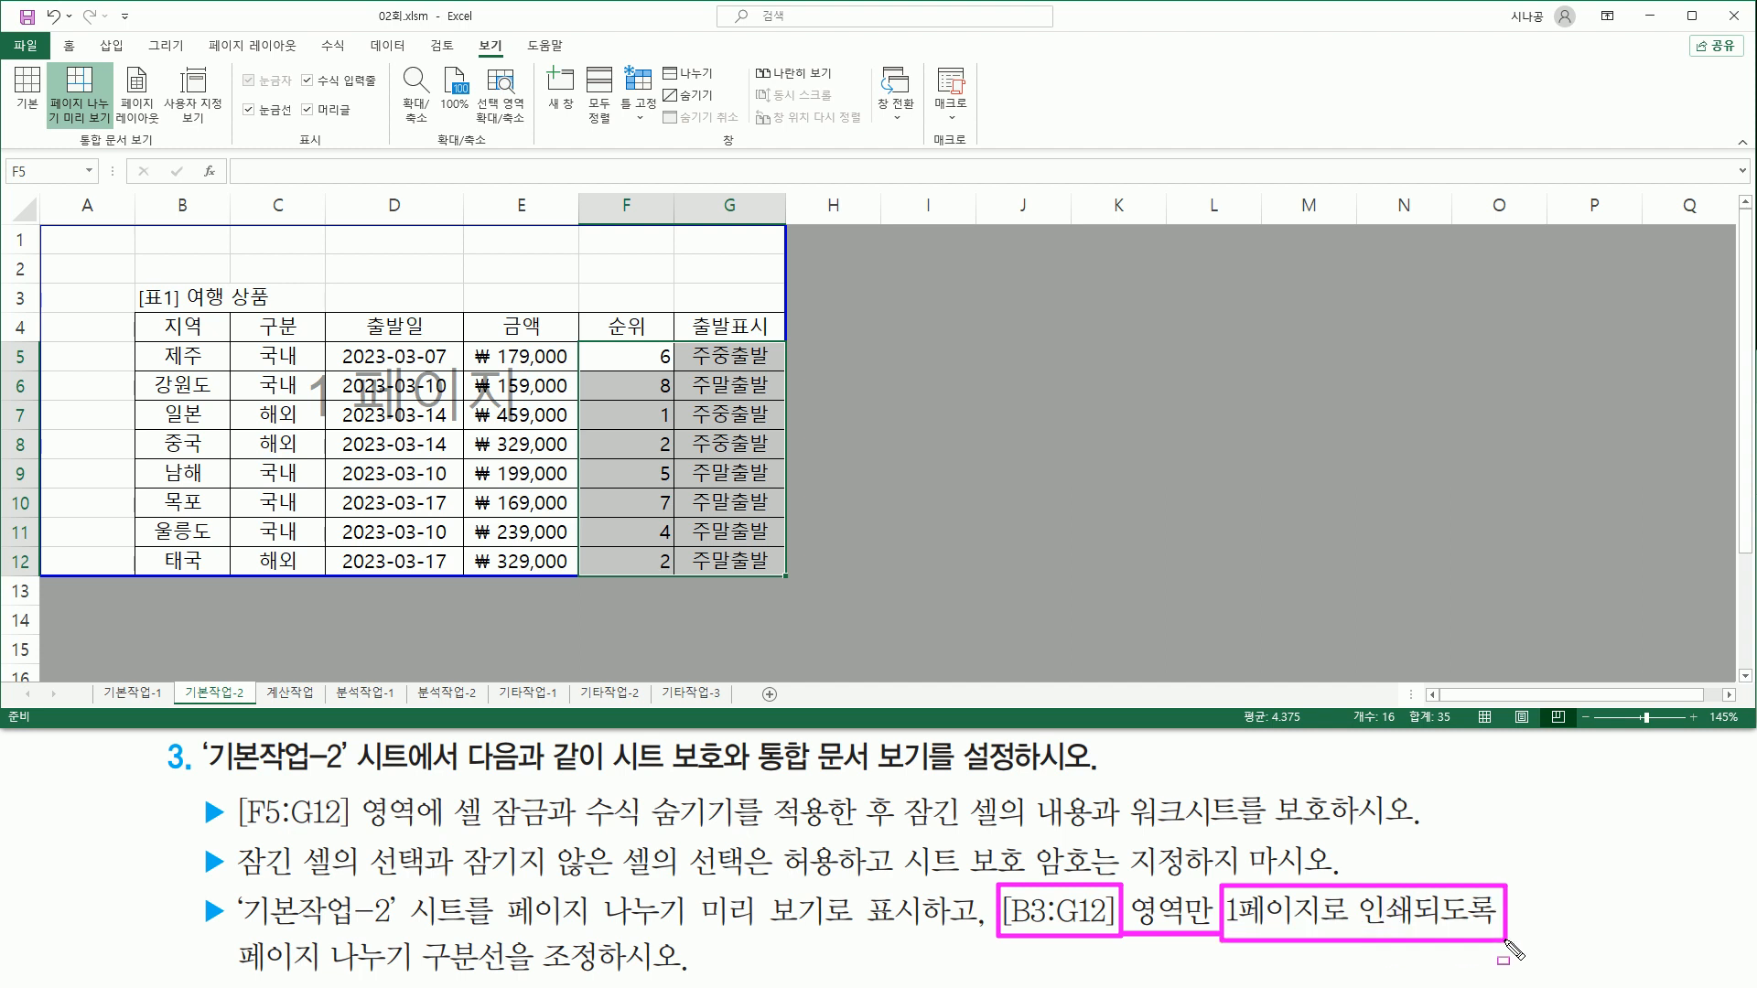
drag(222, 972, 694, 977)
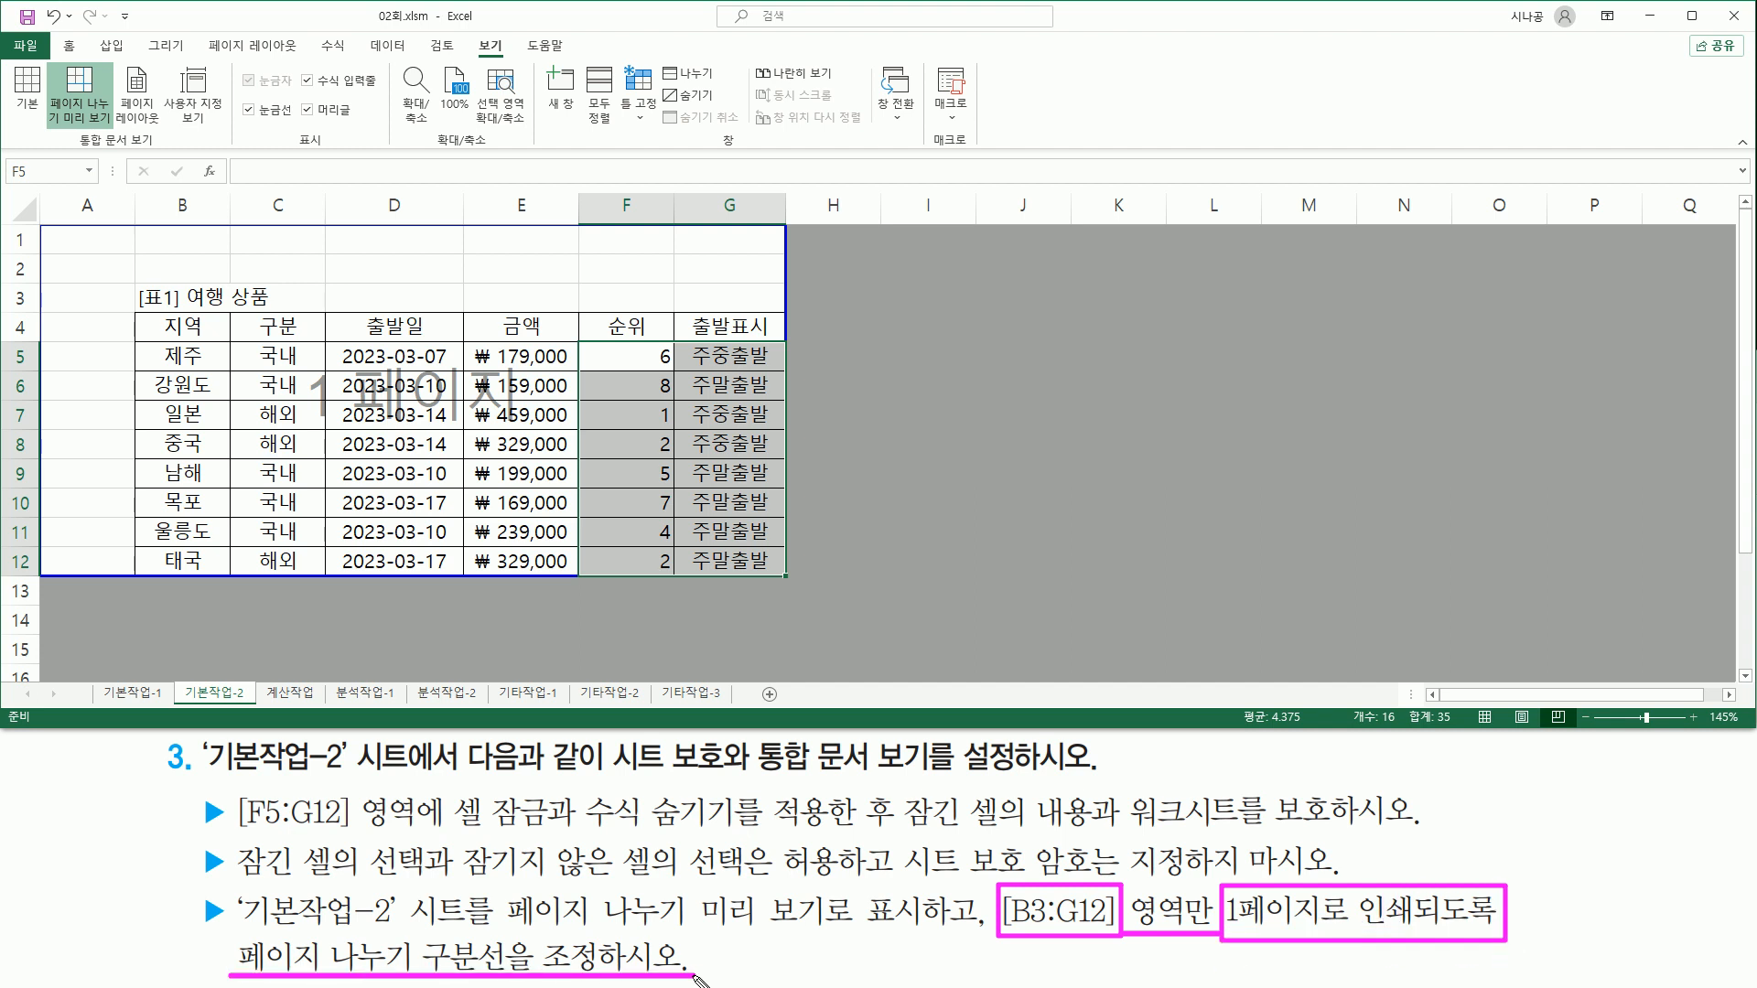
key(Escape)
click(426, 314)
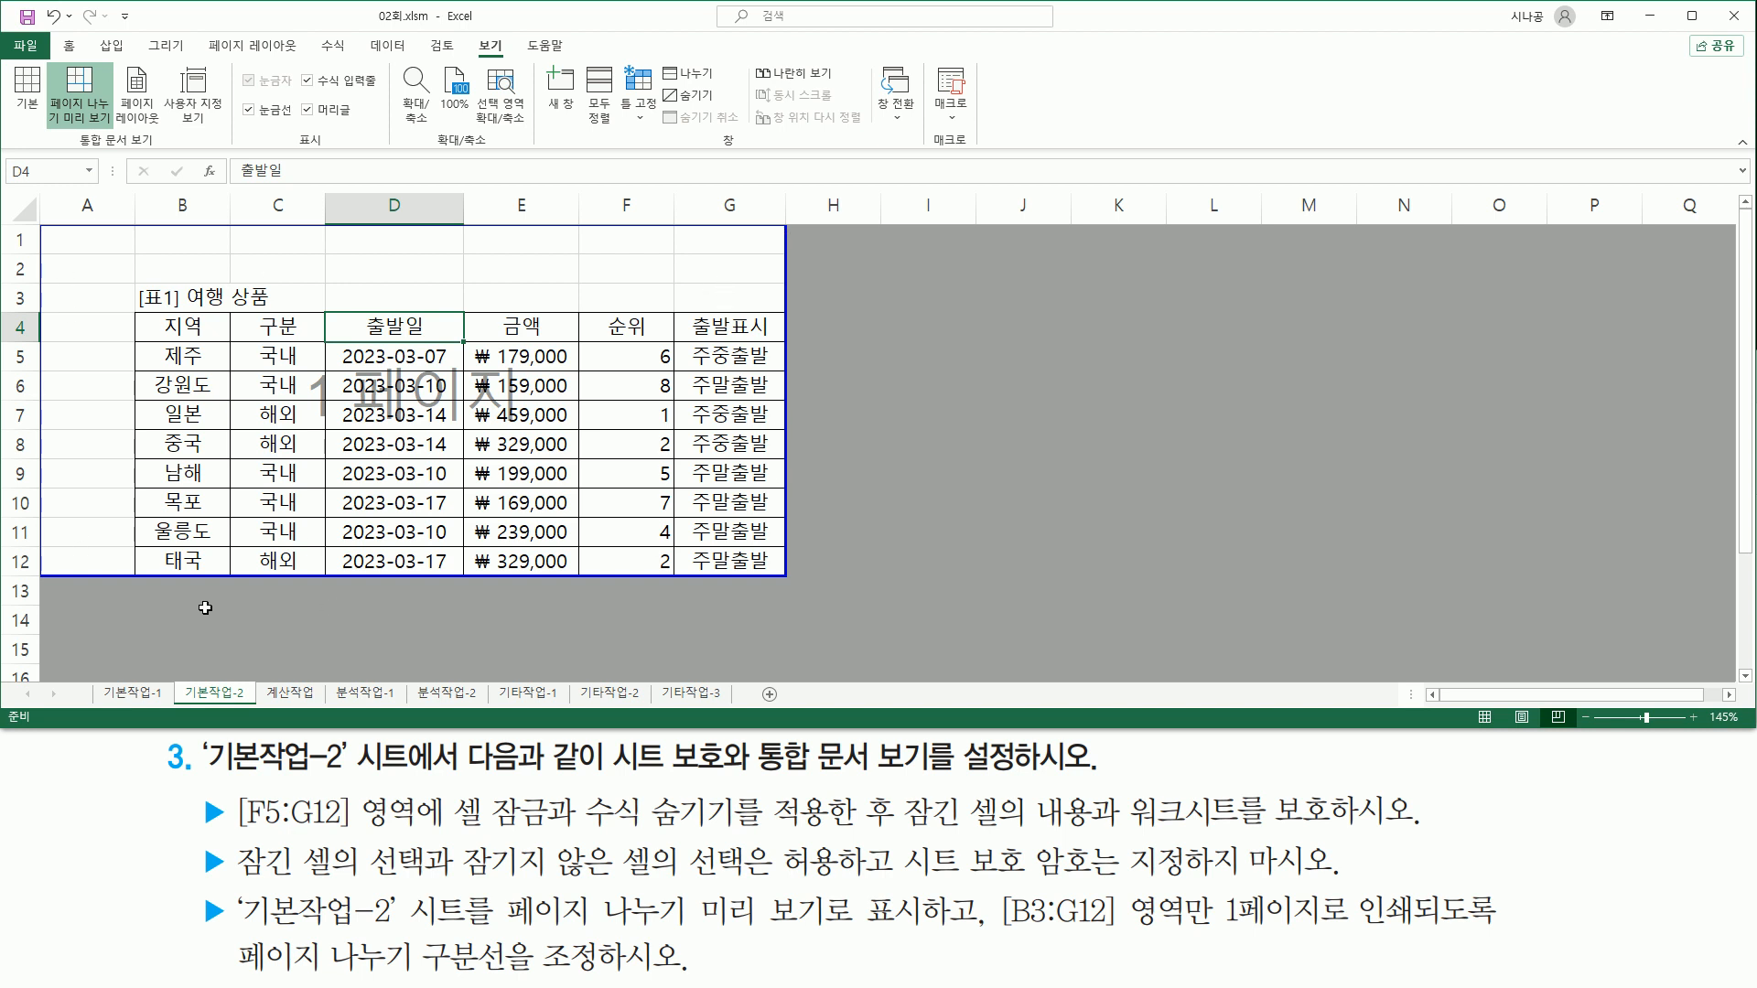
mouse_move(997, 933)
mouse_down()
mouse_move(1222, 934)
mouse_move(1231, 882)
mouse_move(1427, 897)
mouse_up()
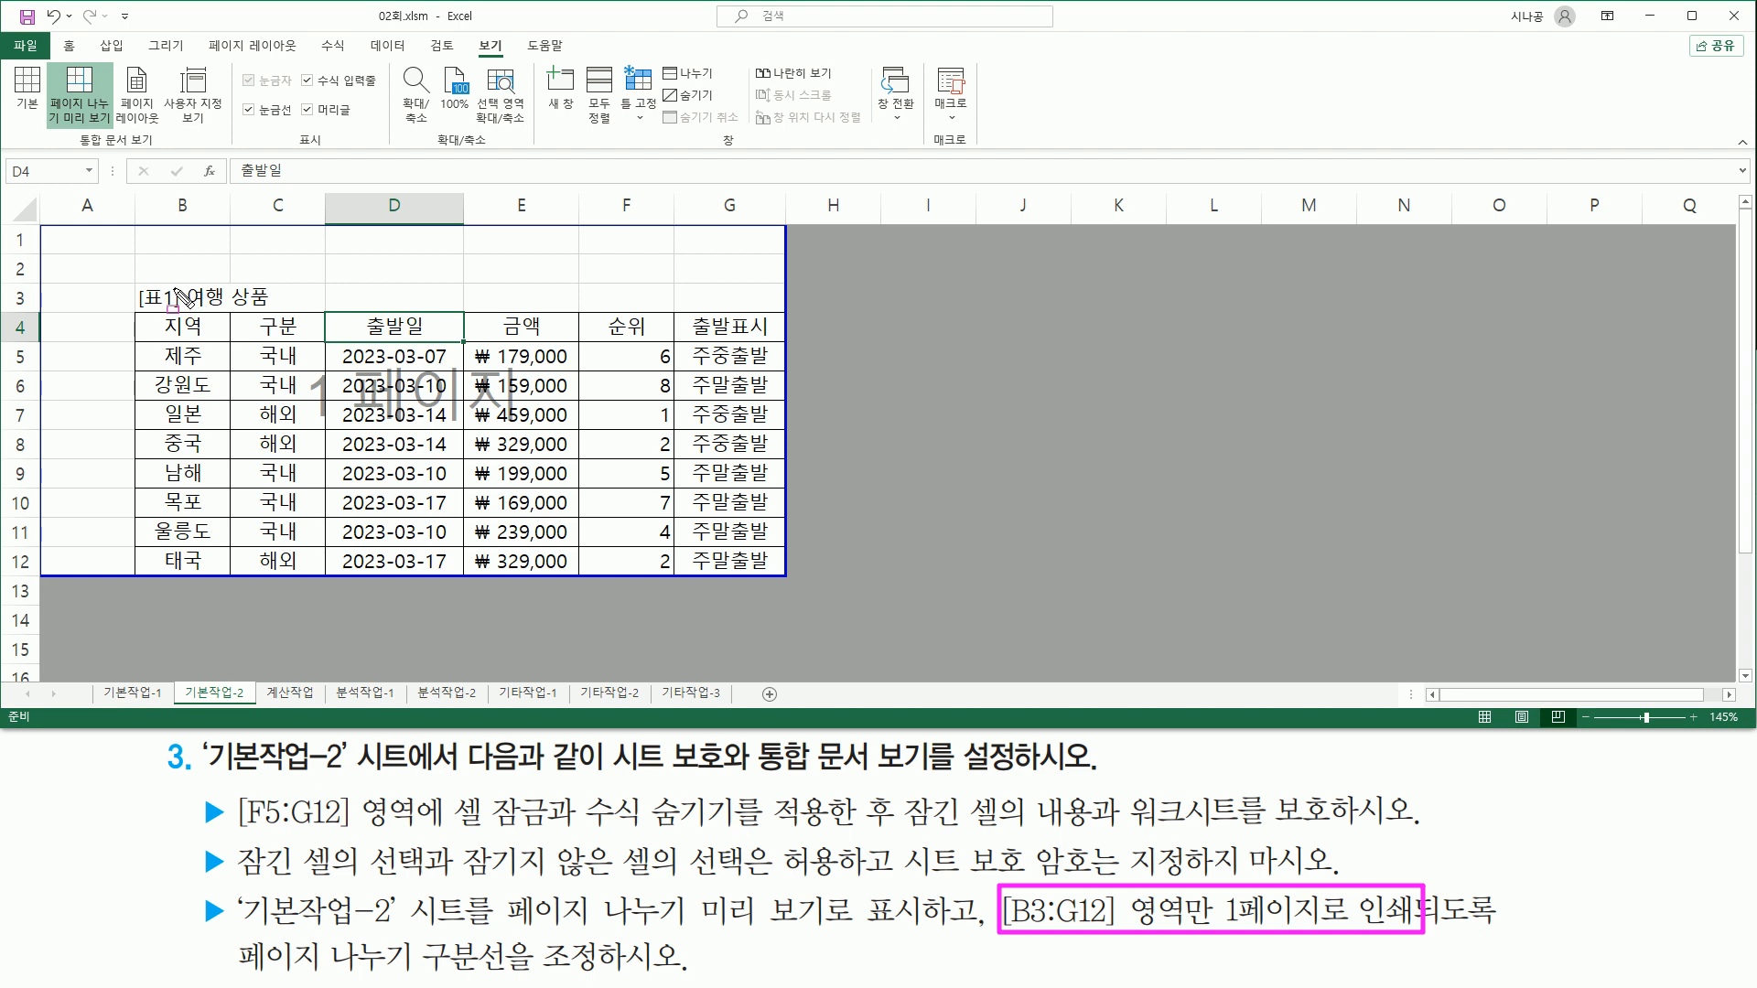
mouse_move(135, 280)
mouse_down()
mouse_move(761, 491)
mouse_move(759, 596)
mouse_move(782, 574)
mouse_up()
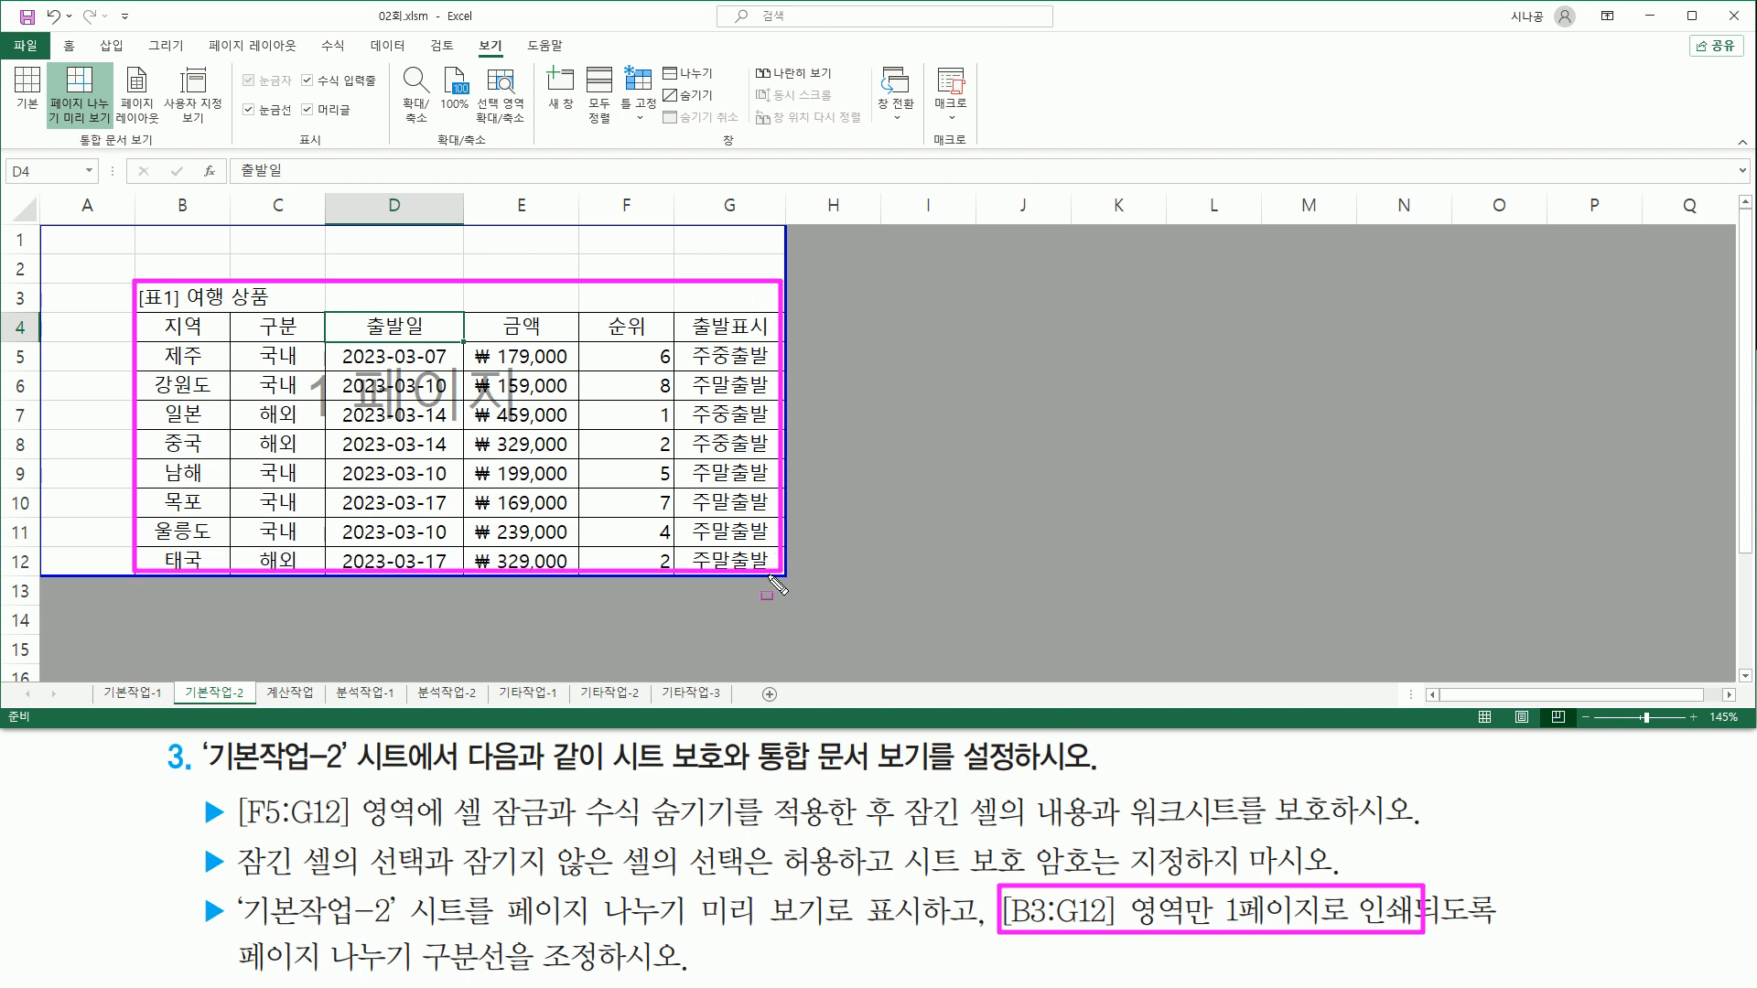
mouse_move(53, 229)
mouse_down()
mouse_move(412, 275)
mouse_move(778, 273)
mouse_up()
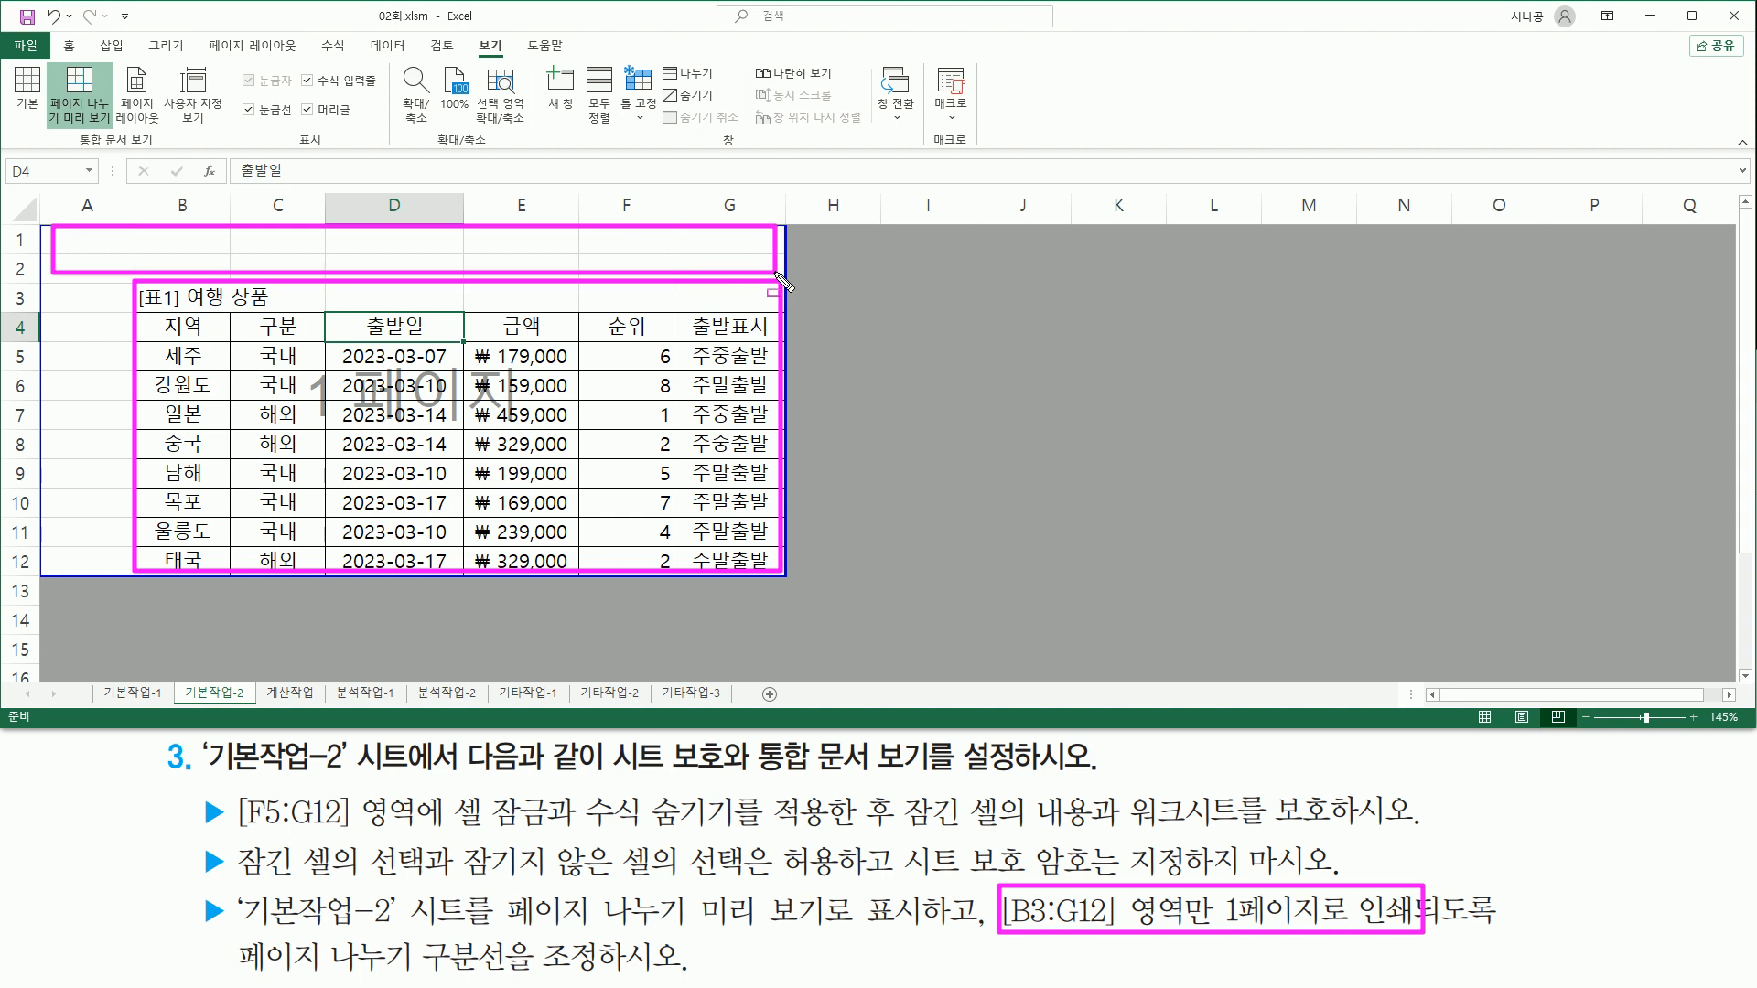
mouse_move(61, 229)
mouse_down()
mouse_move(137, 544)
mouse_move(123, 571)
mouse_up()
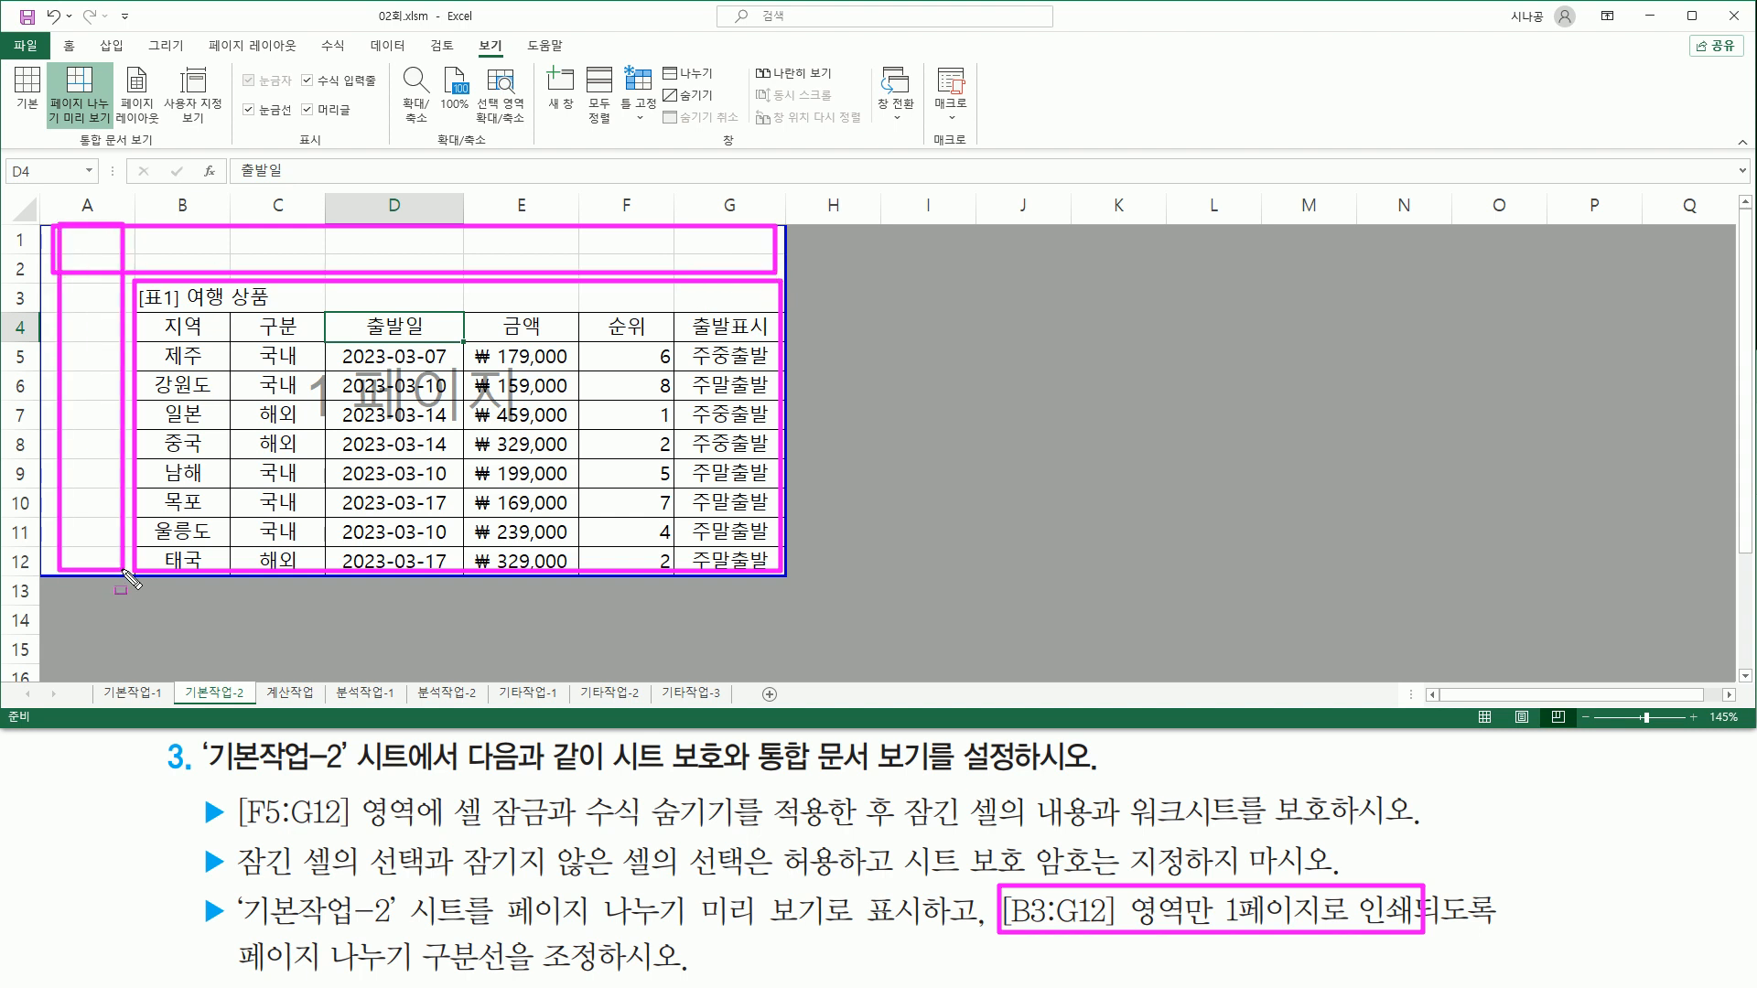
key(Escape)
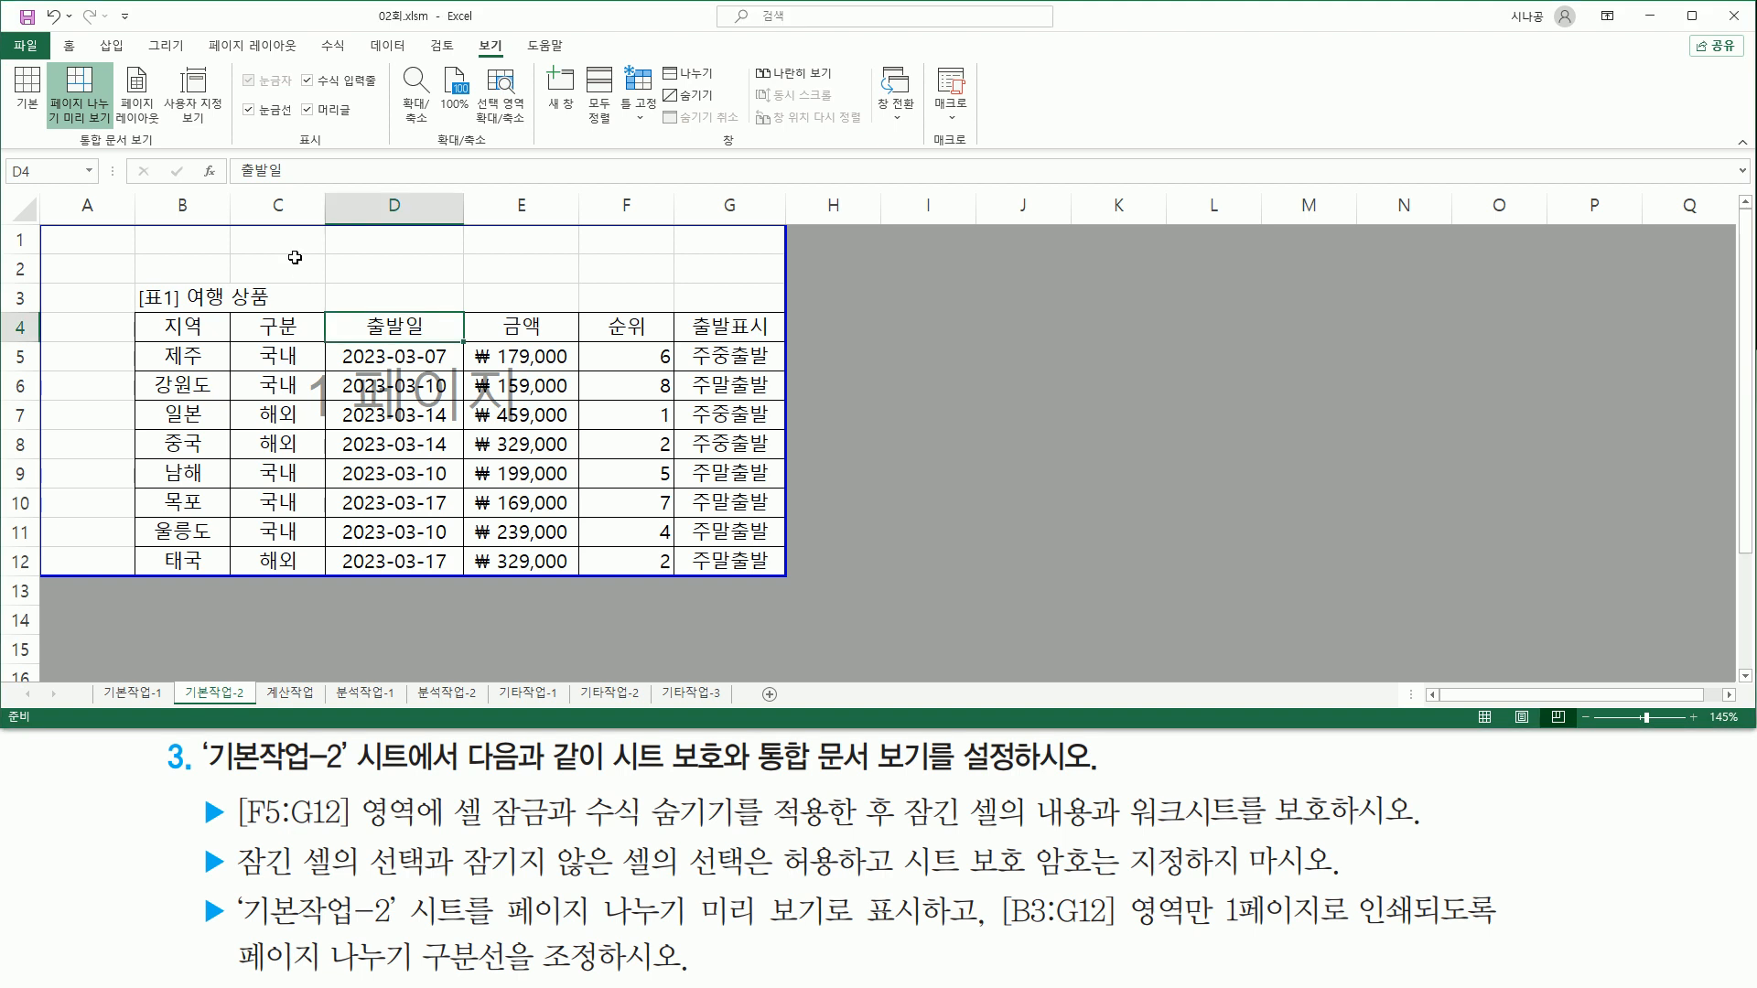
mouse_move(37, 221)
mouse_down()
mouse_move(655, 213)
mouse_move(784, 231)
mouse_up()
key(Escape)
drag(558, 227, 549, 289)
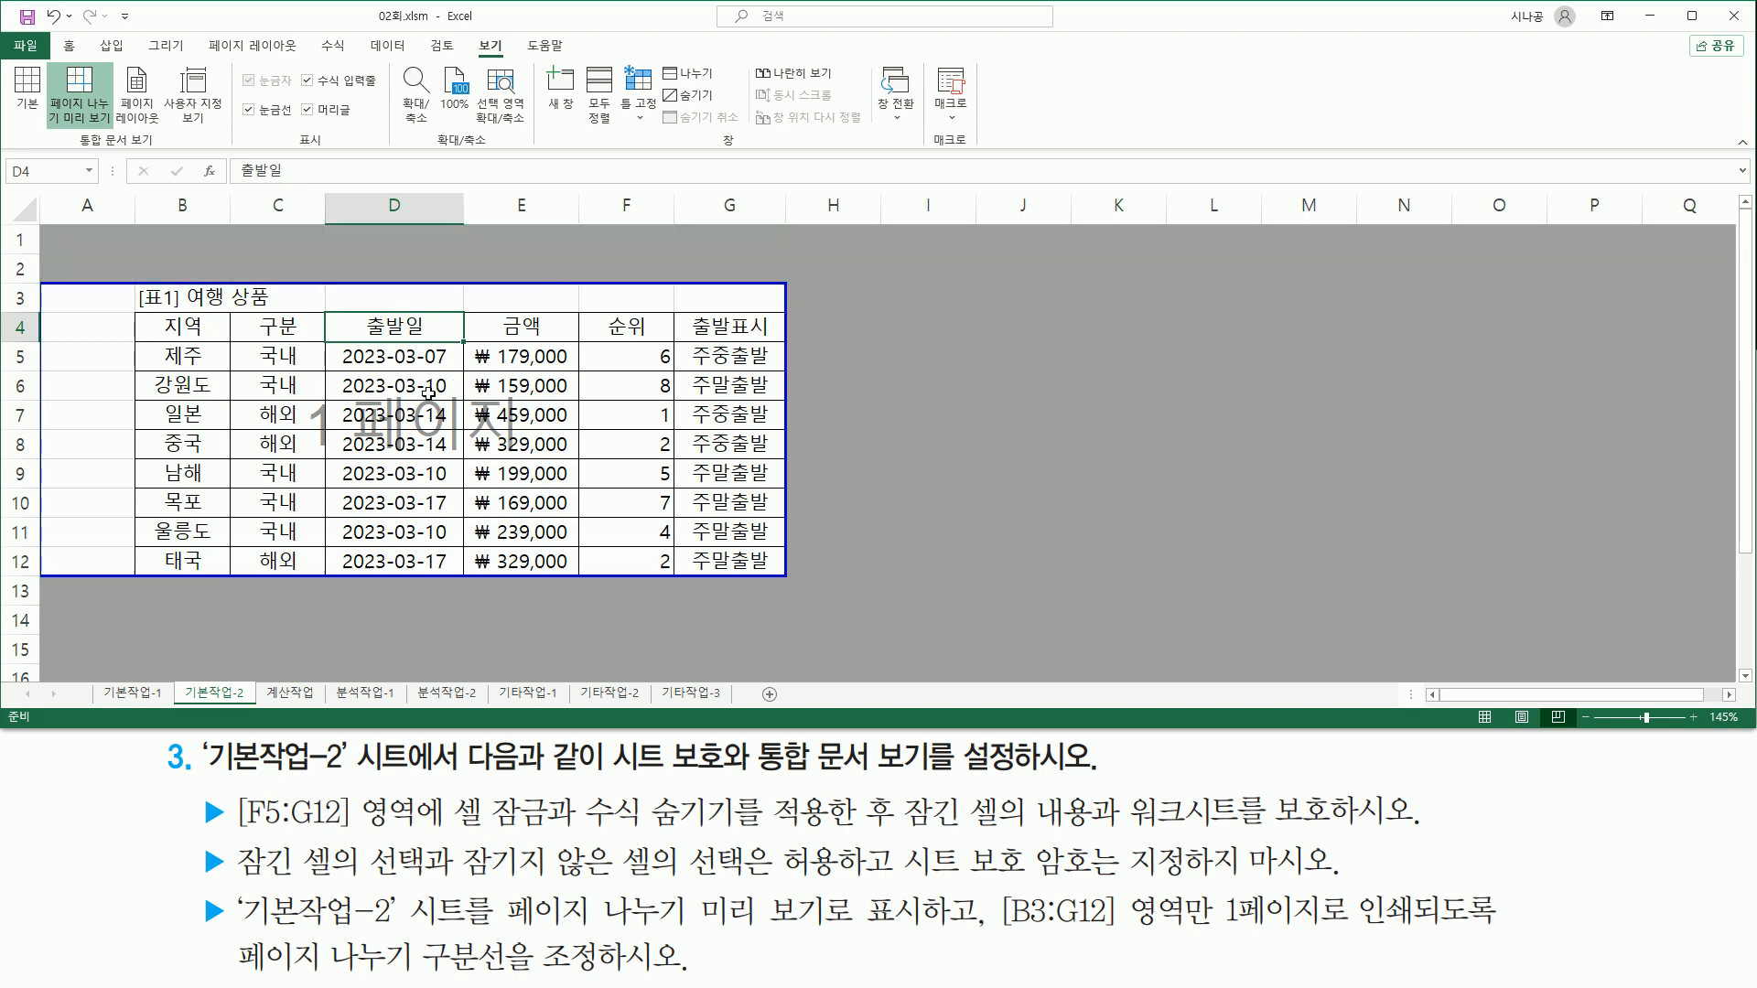
Step: Move the print area's boundary from column A to the start of column B so only B3:G12 prints on one page
drag(40, 282, 41, 580)
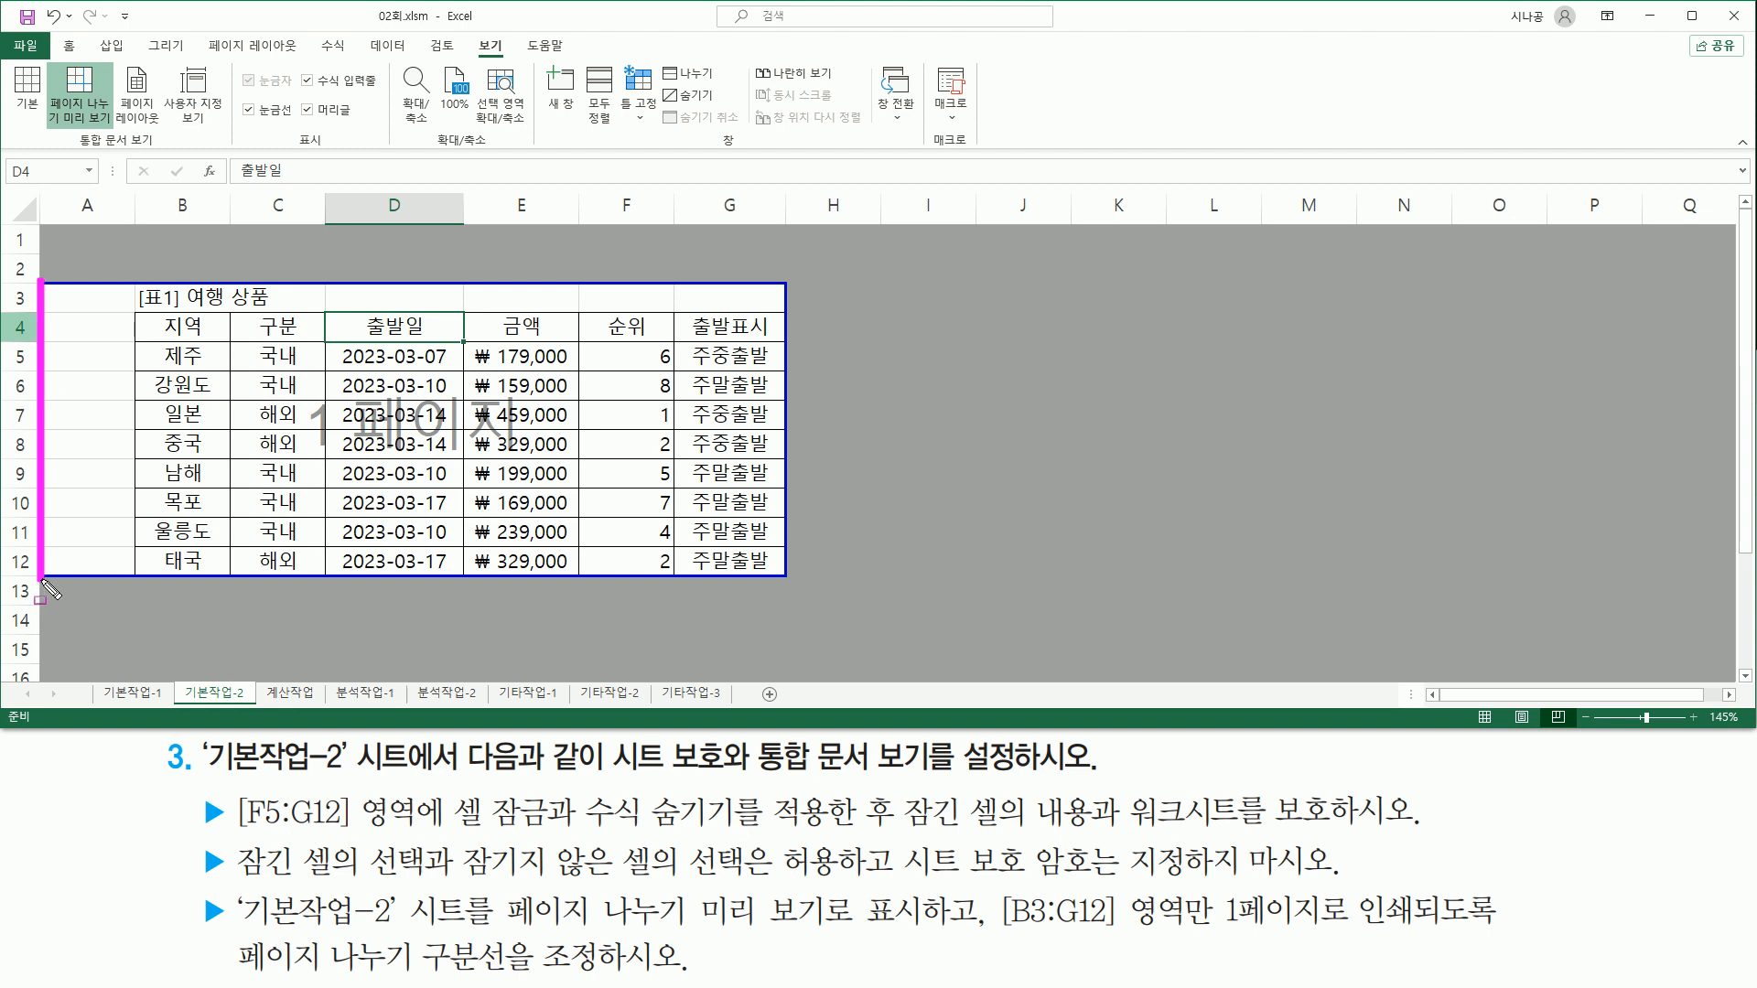
key(Escape)
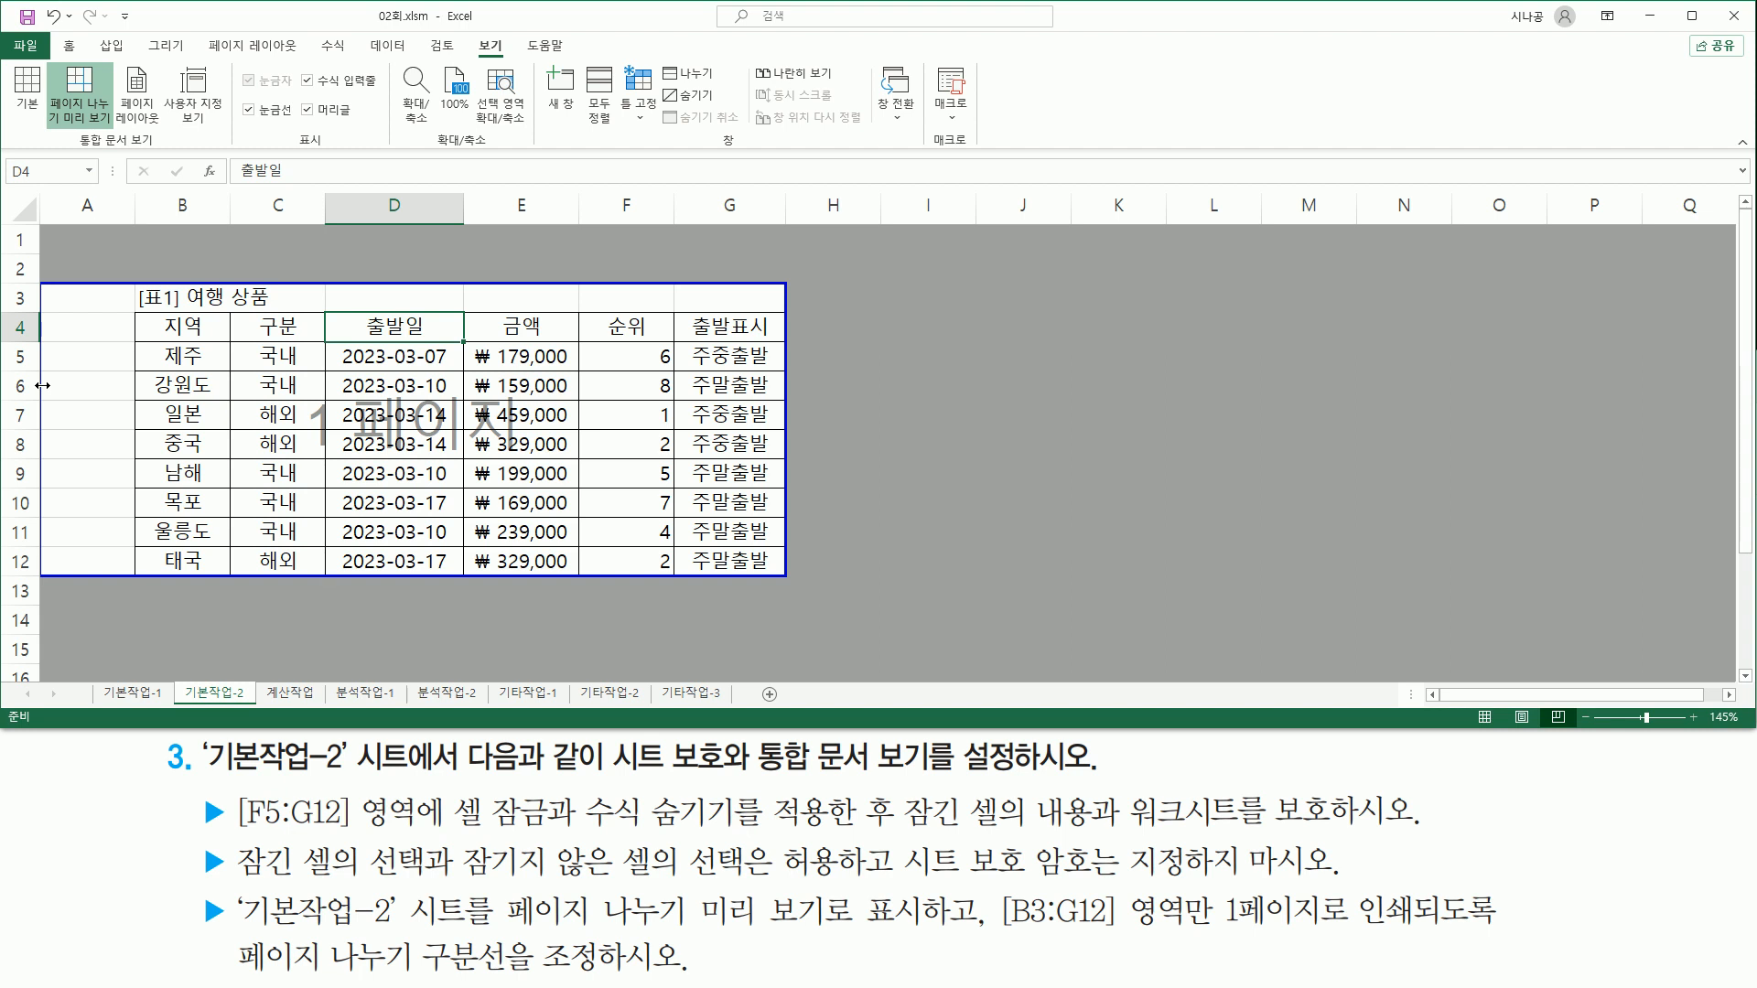
drag(42, 385, 135, 389)
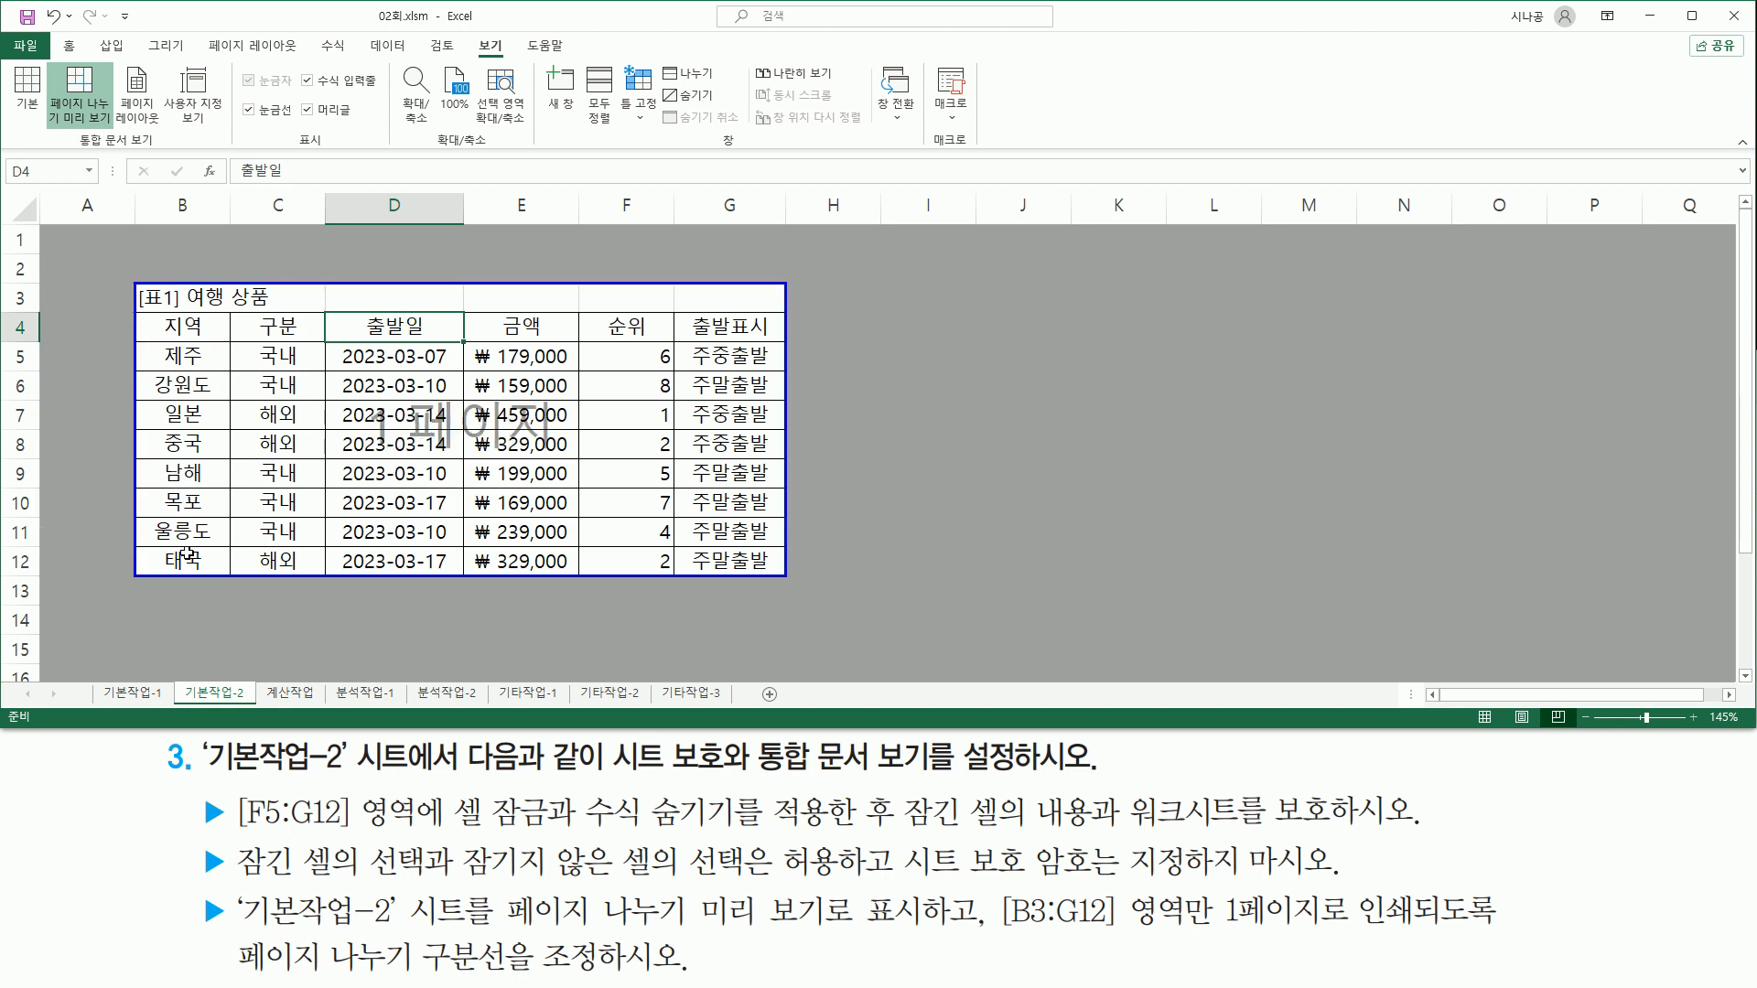
drag(137, 288, 783, 579)
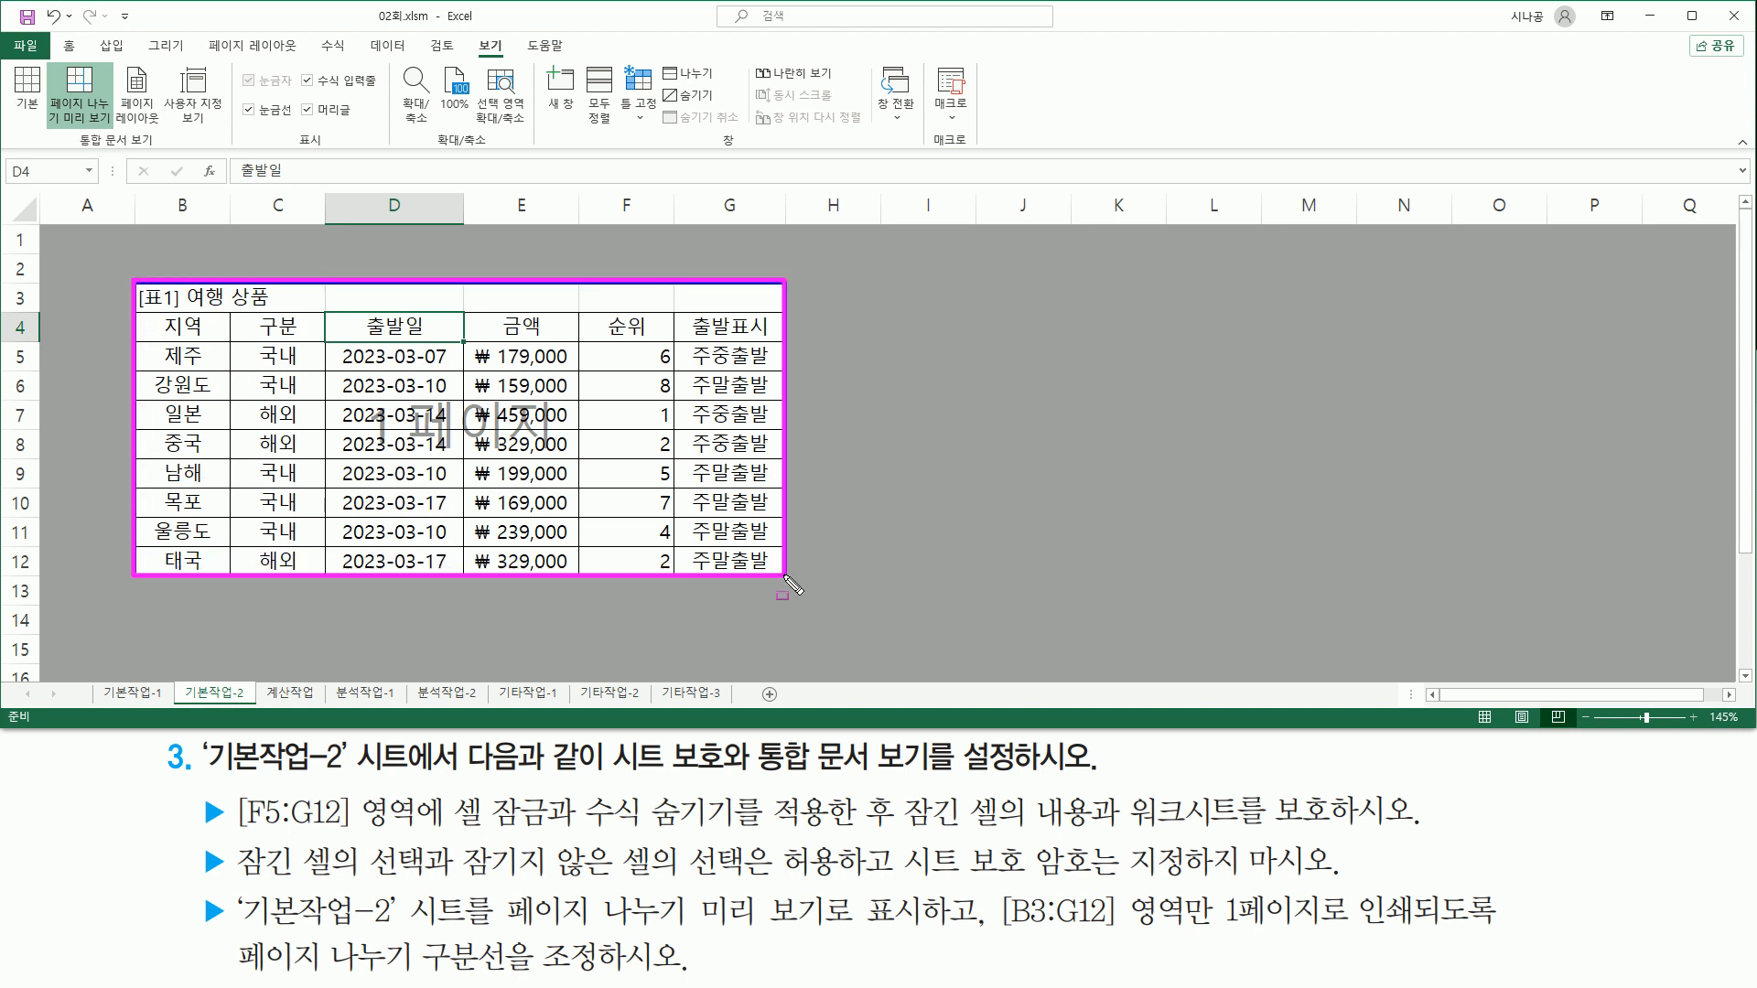
mouse_move(367, 455)
mouse_down()
mouse_move(605, 455)
mouse_move(554, 456)
mouse_up()
key(Escape)
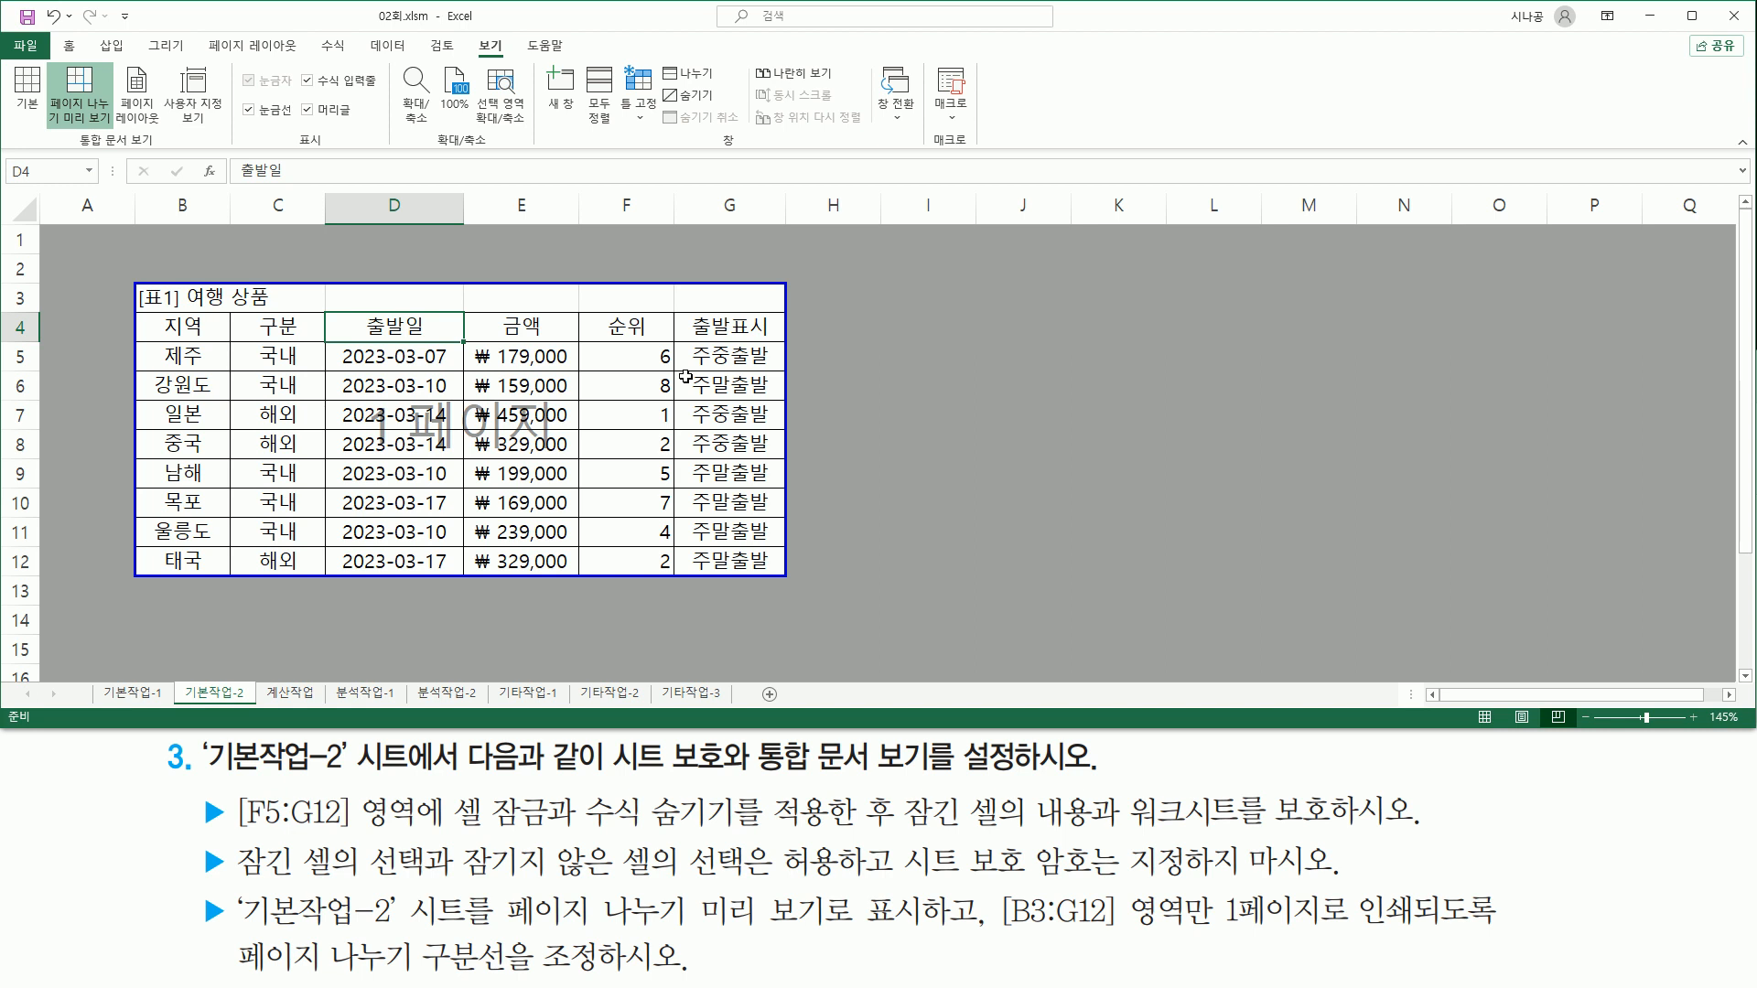